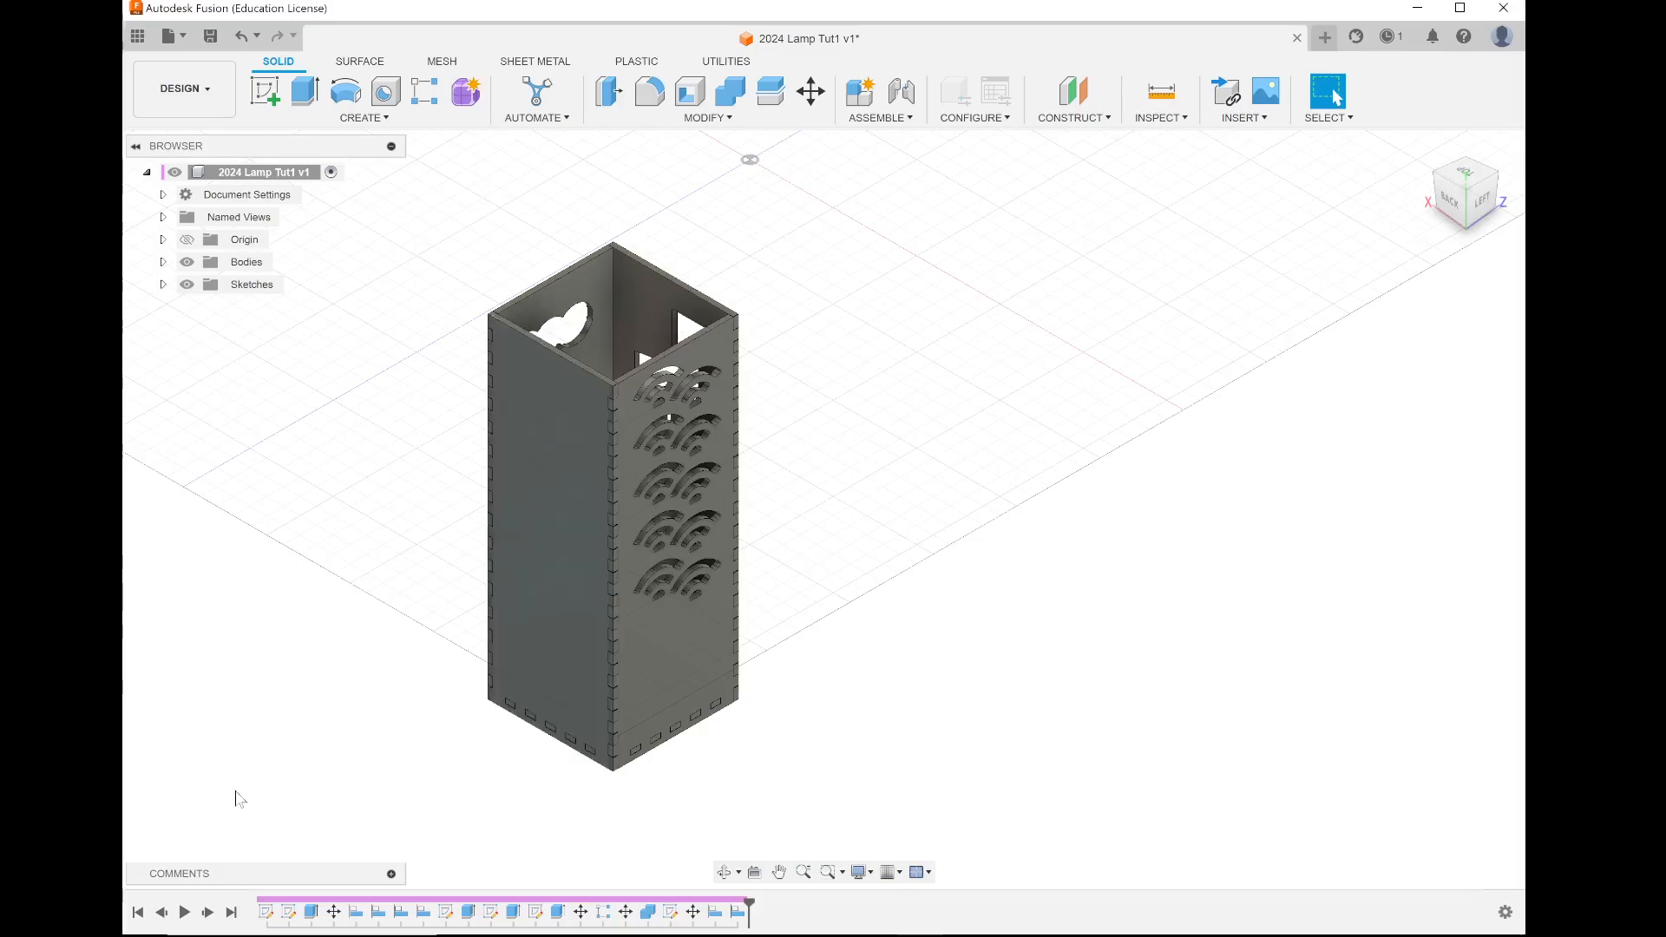
Step: Hide Sketch6 in the lamp design
click(163, 284)
click(200, 422)
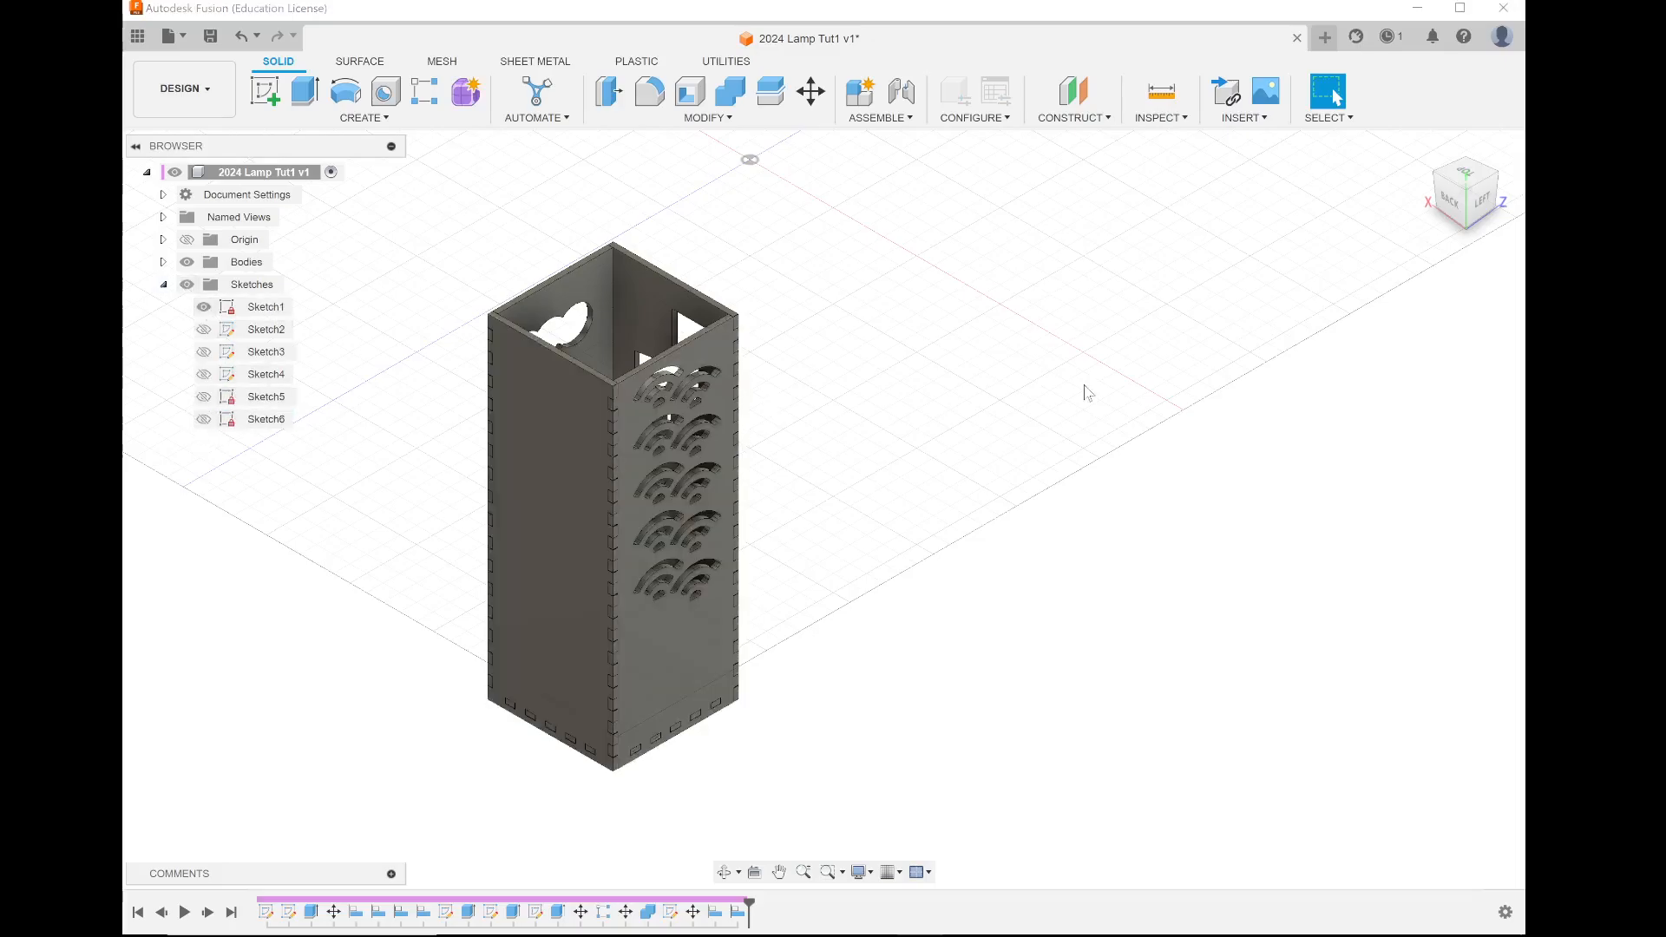
Step: Open the appearance settings for Body1, the lamp's front panel
click(1498, 184)
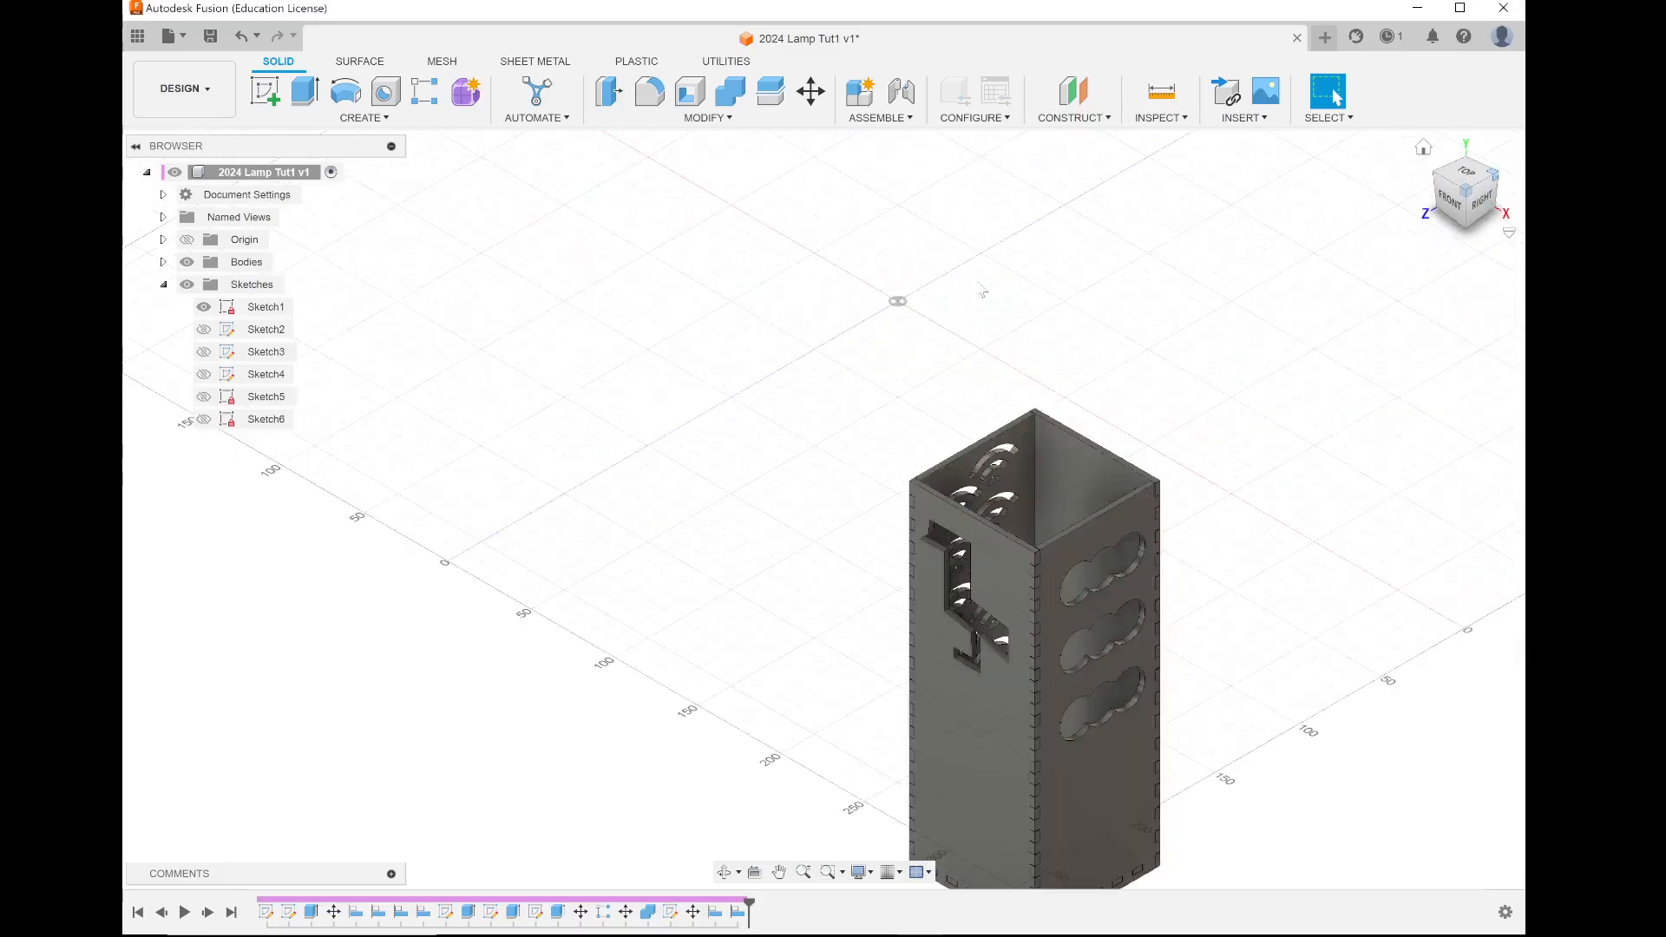
scroll(692, 577, down, 3)
scroll(747, 746, up, 2)
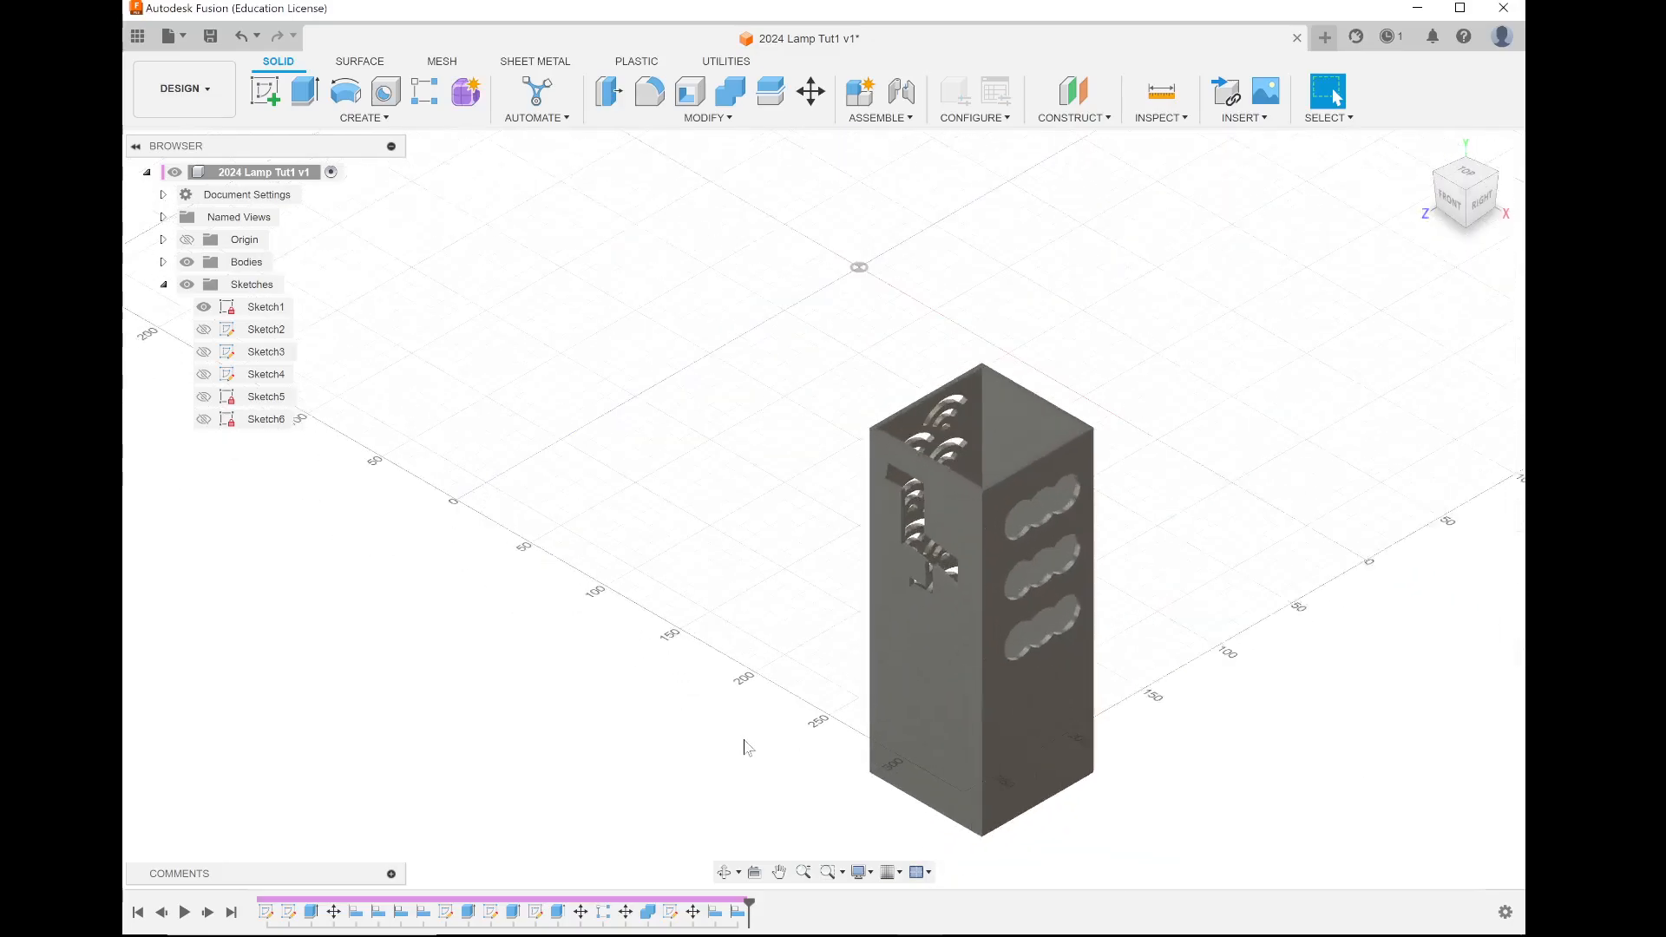
scroll(1084, 770, up, 3)
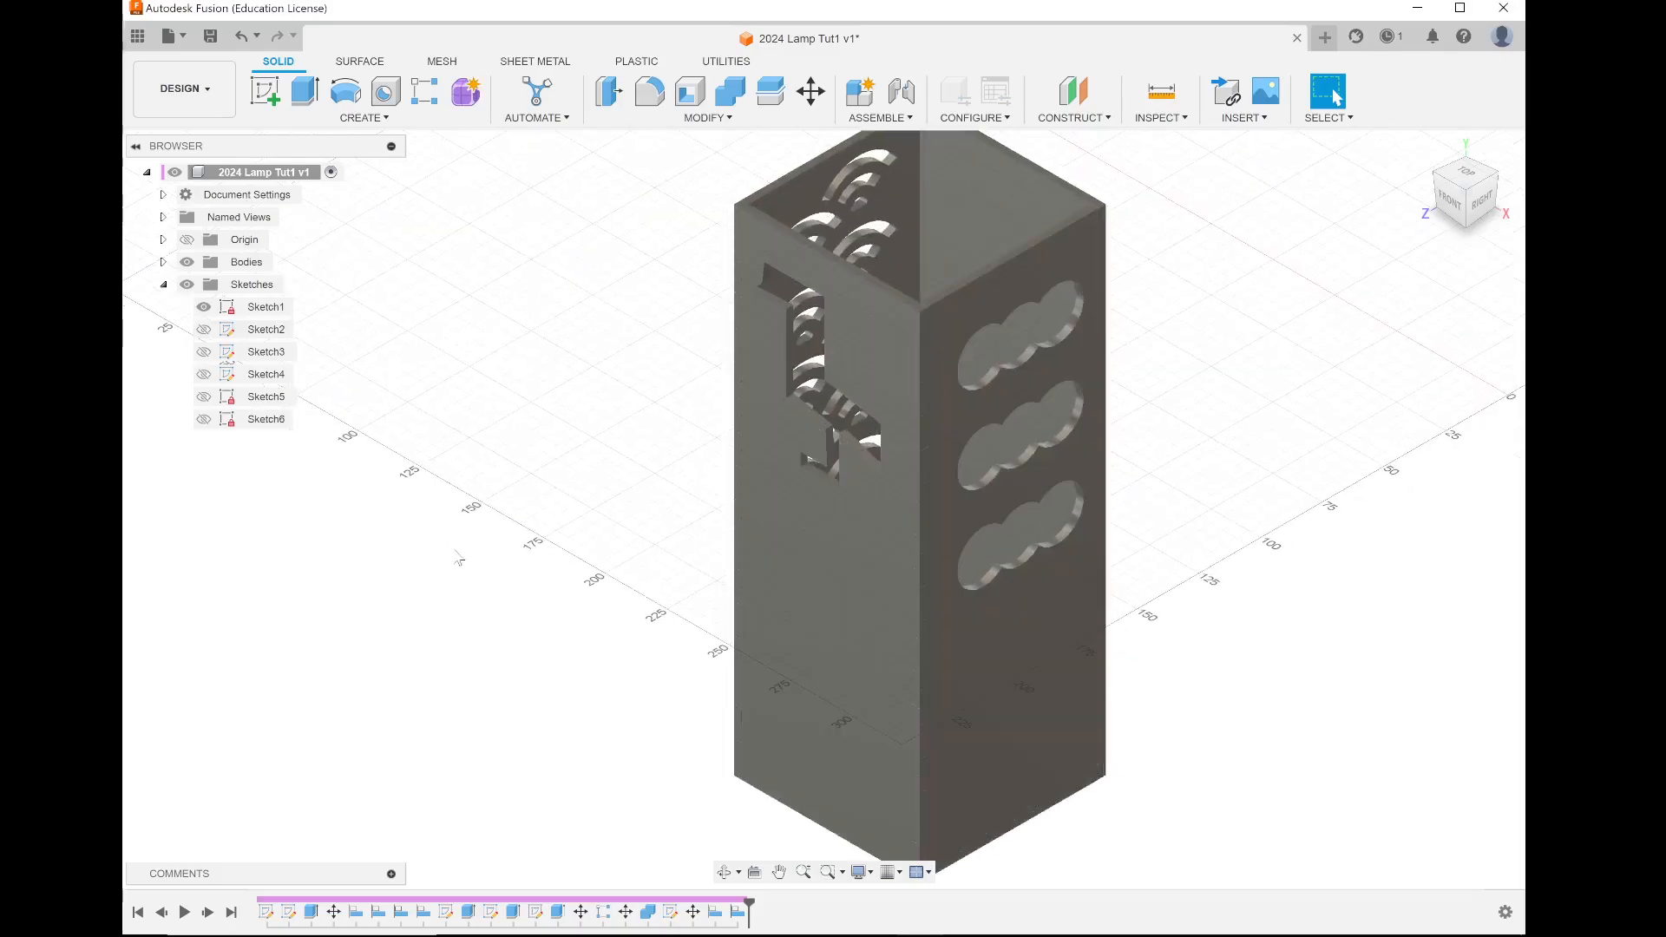
click(164, 262)
right_click(263, 295)
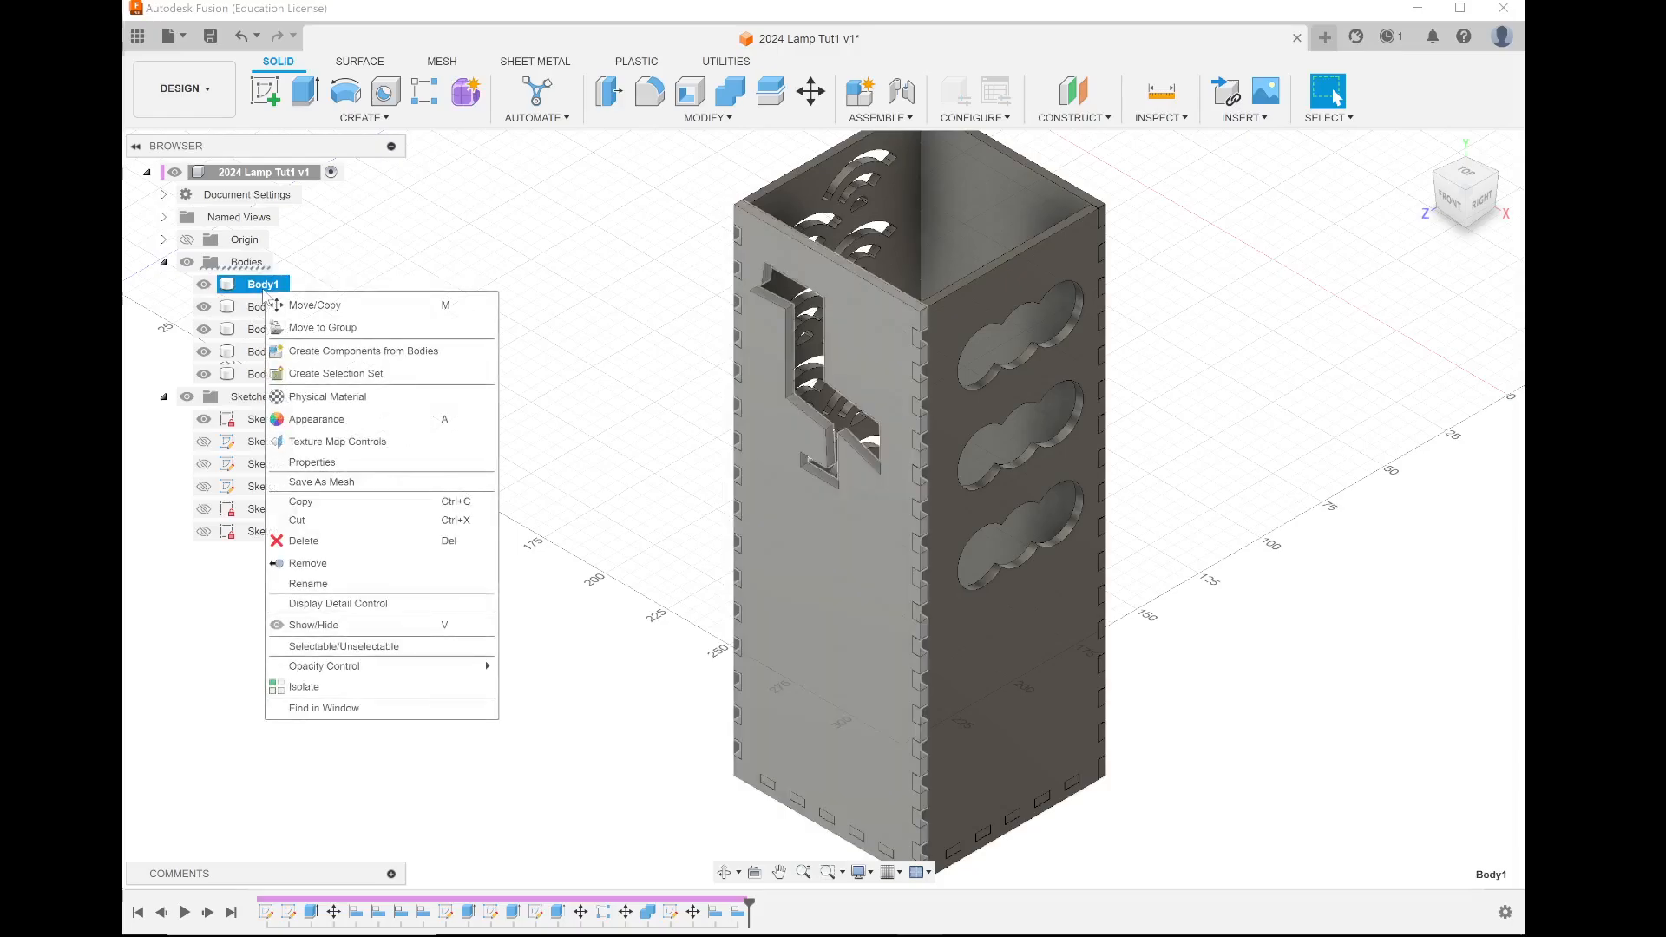
click(351, 419)
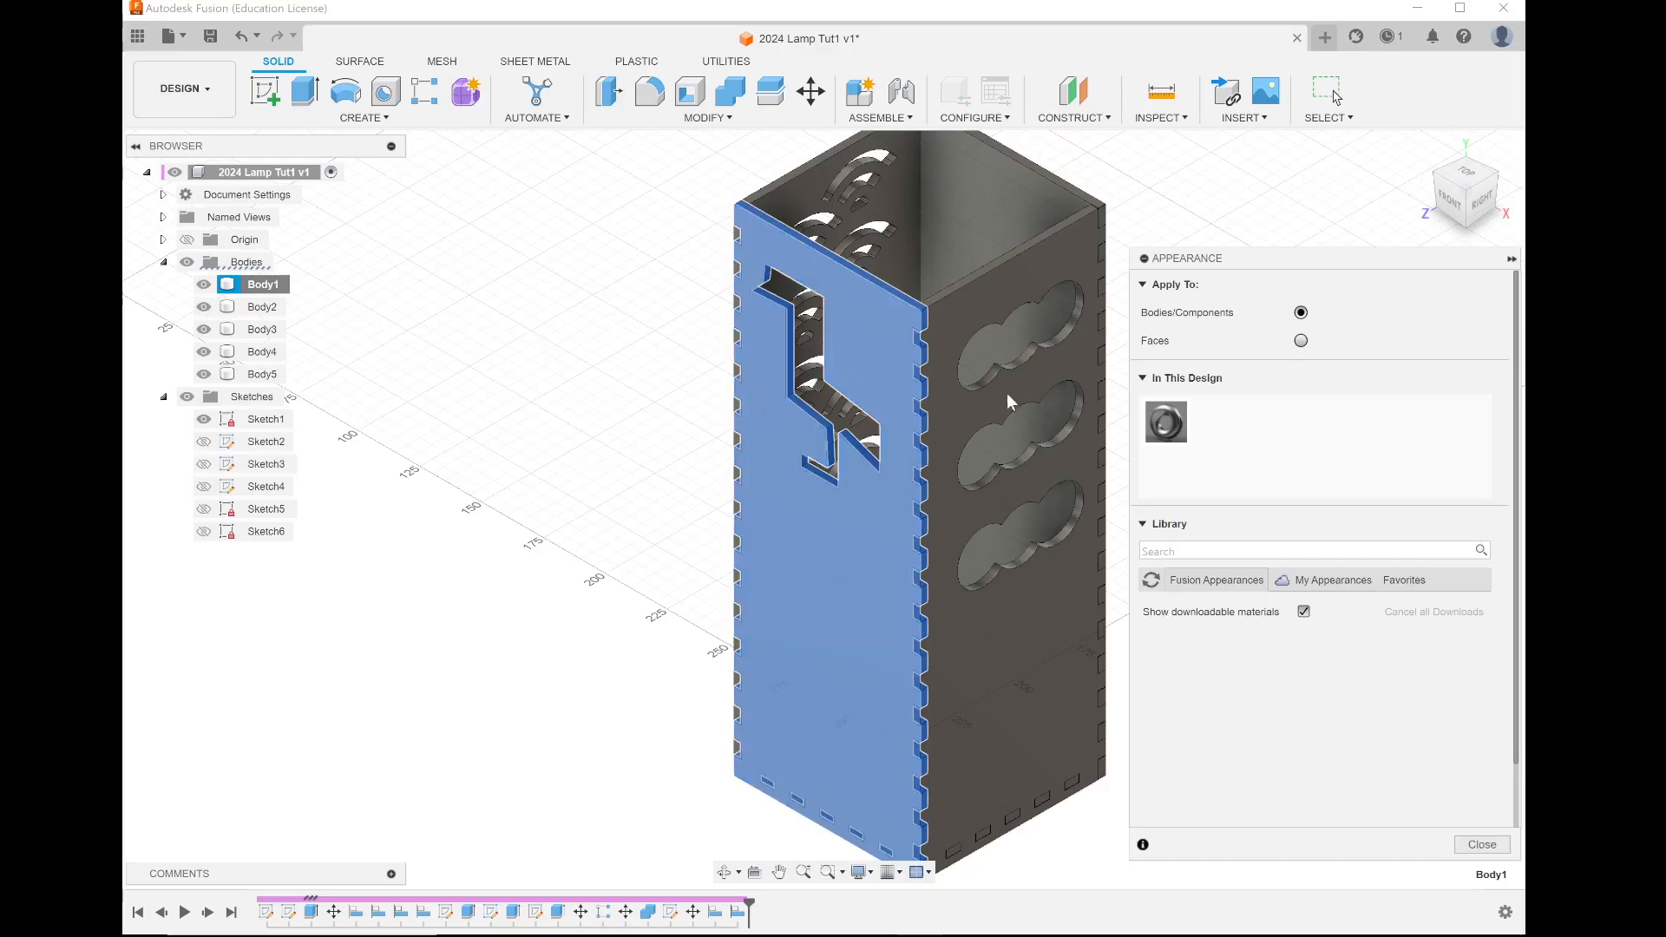
click(963, 922)
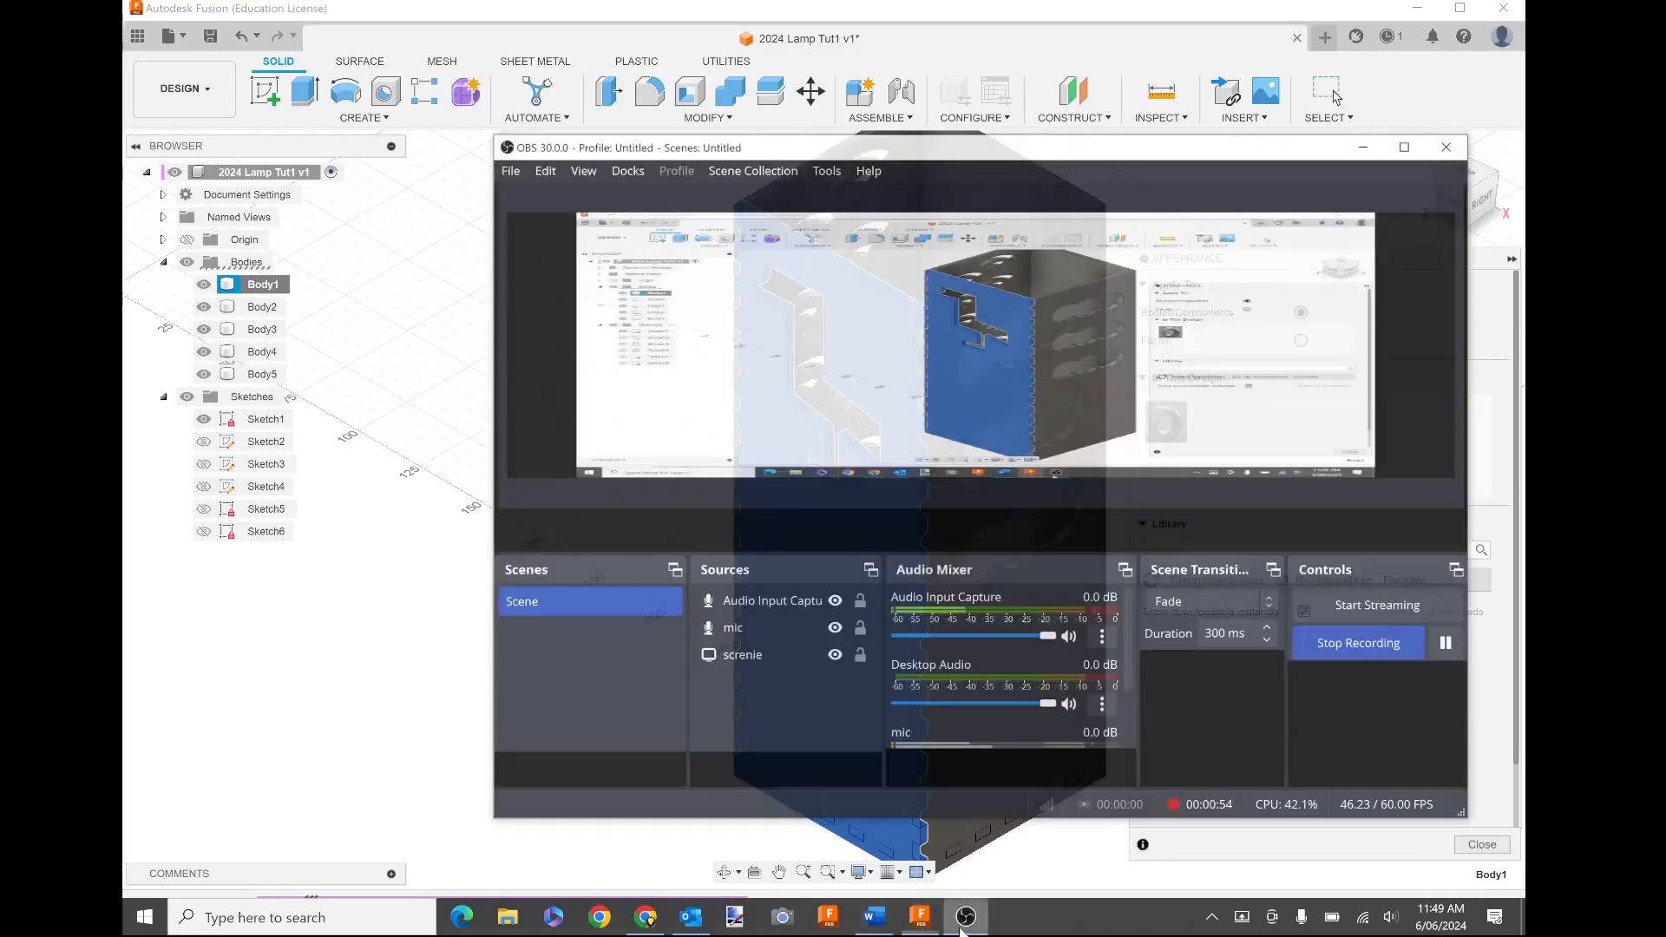
click(963, 921)
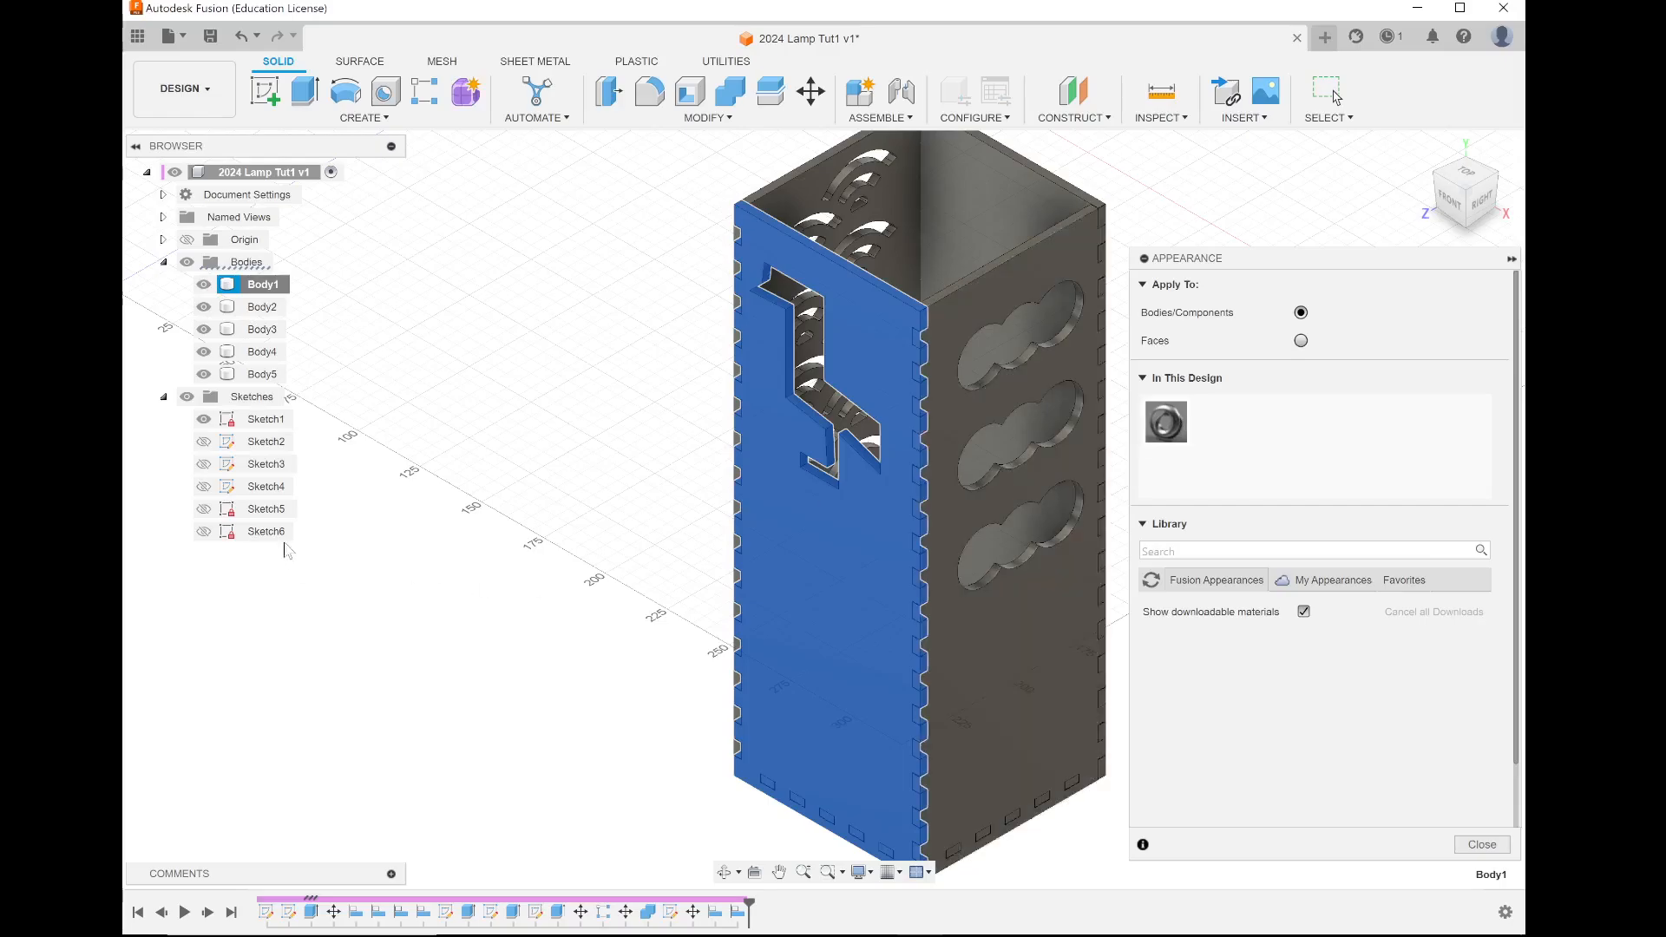
Step: Open the Unfinished category under Wood (Solid) in the Fusion Appearances library
scroll(447, 538, down, 3)
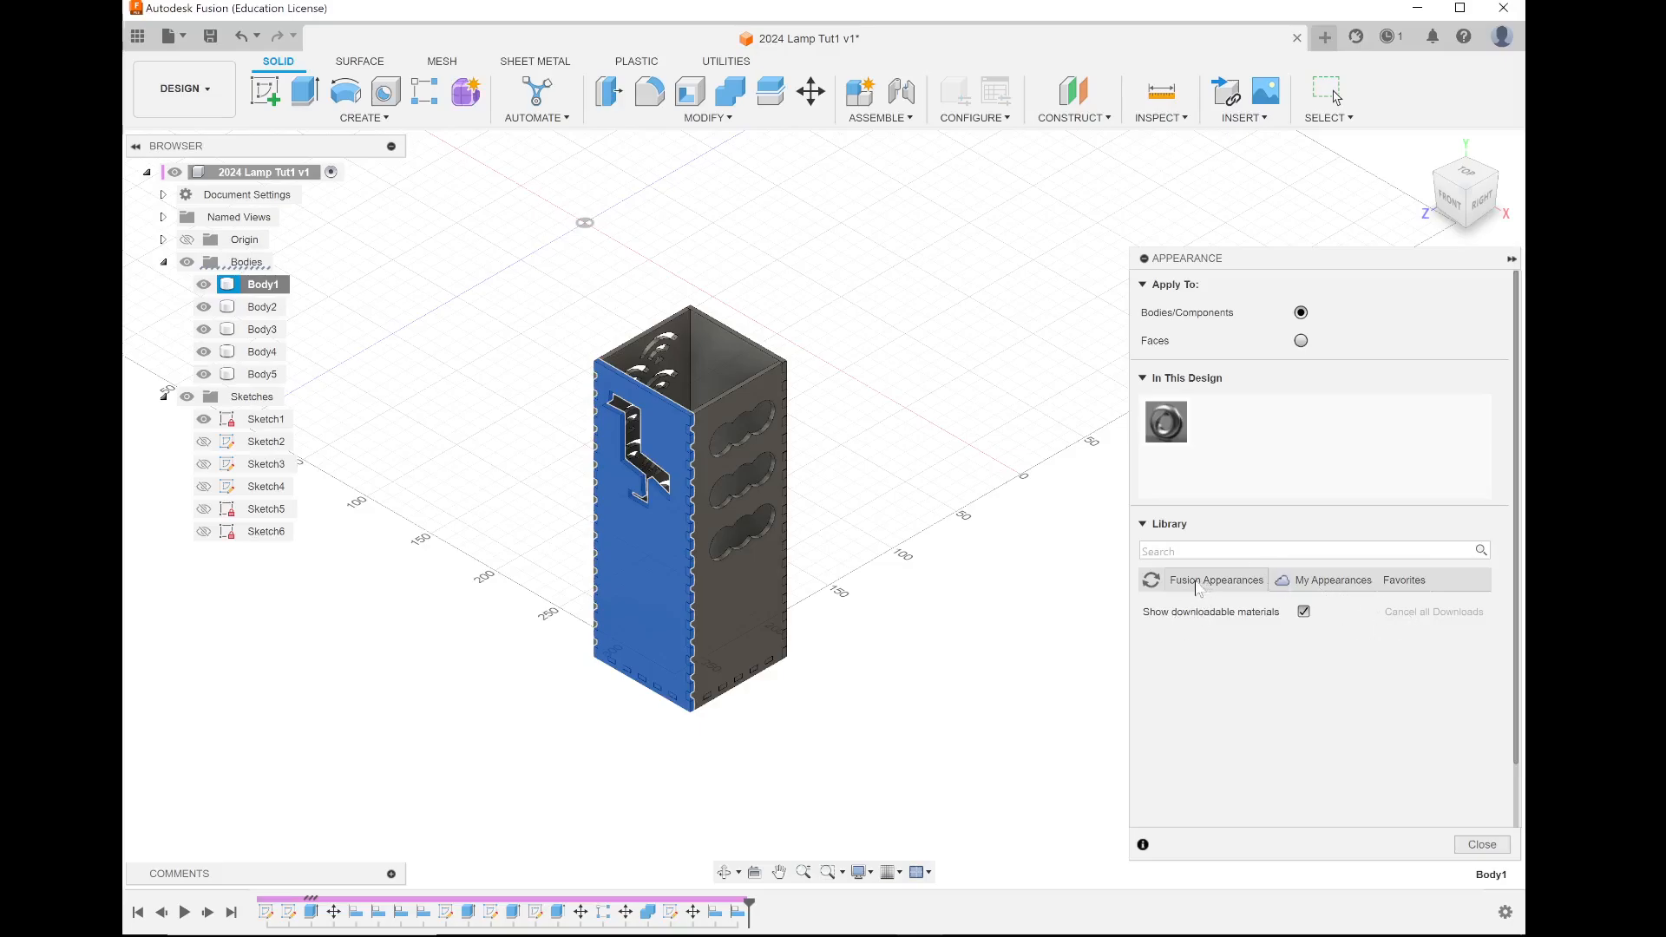
click(1197, 585)
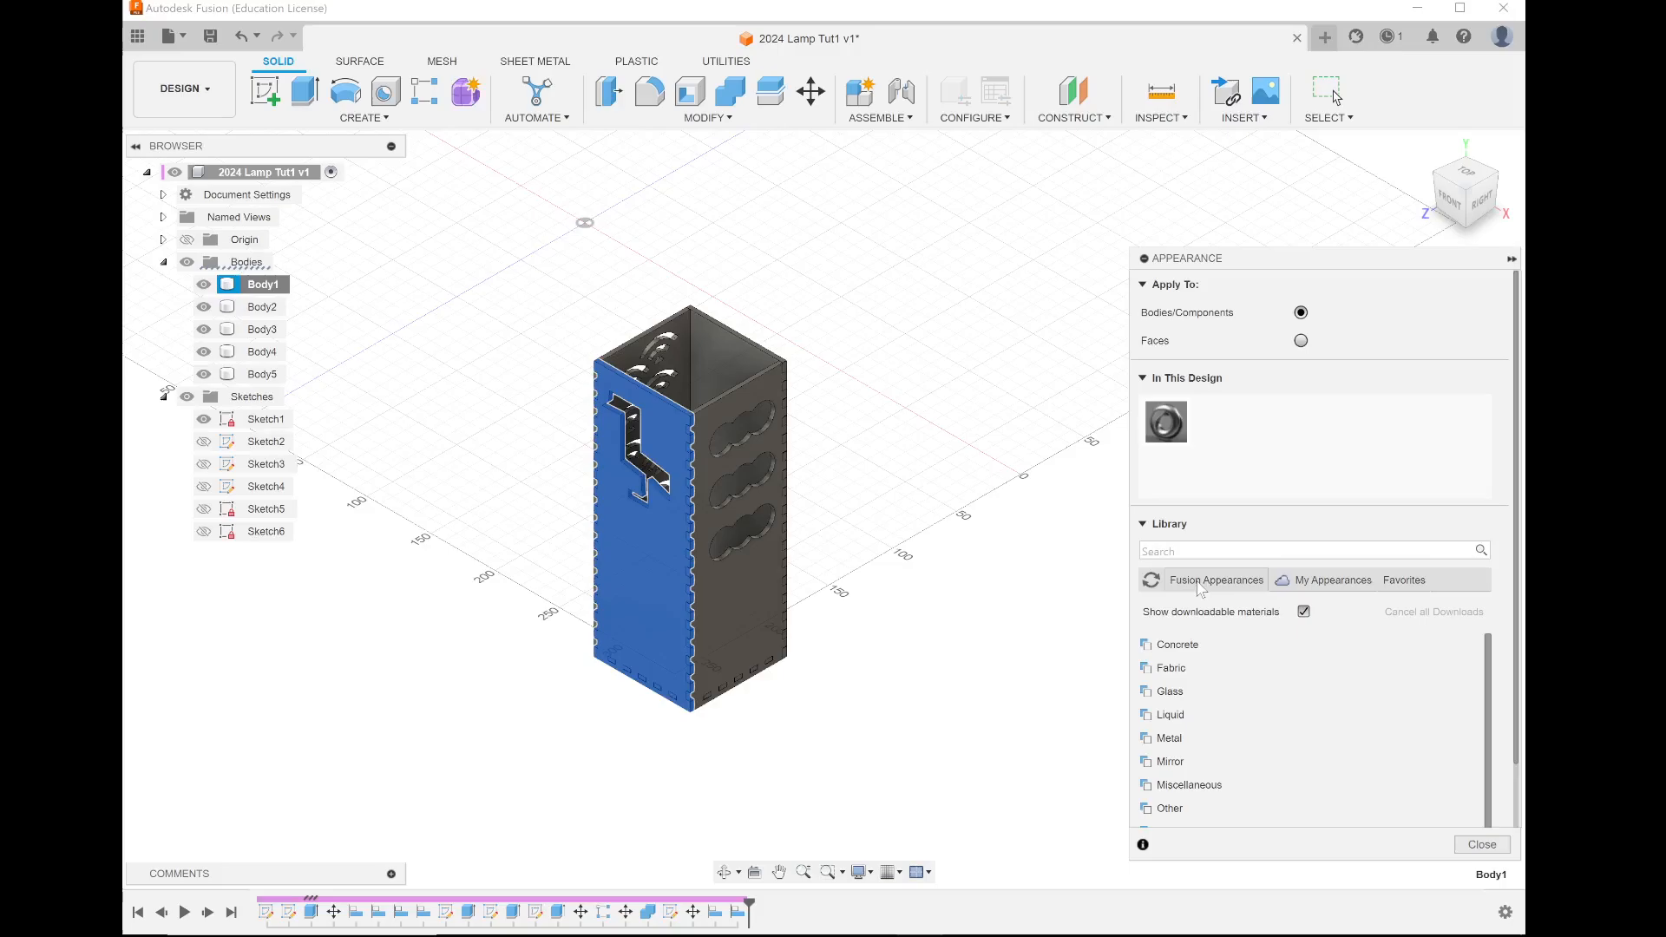
scroll(1200, 589, down, 2)
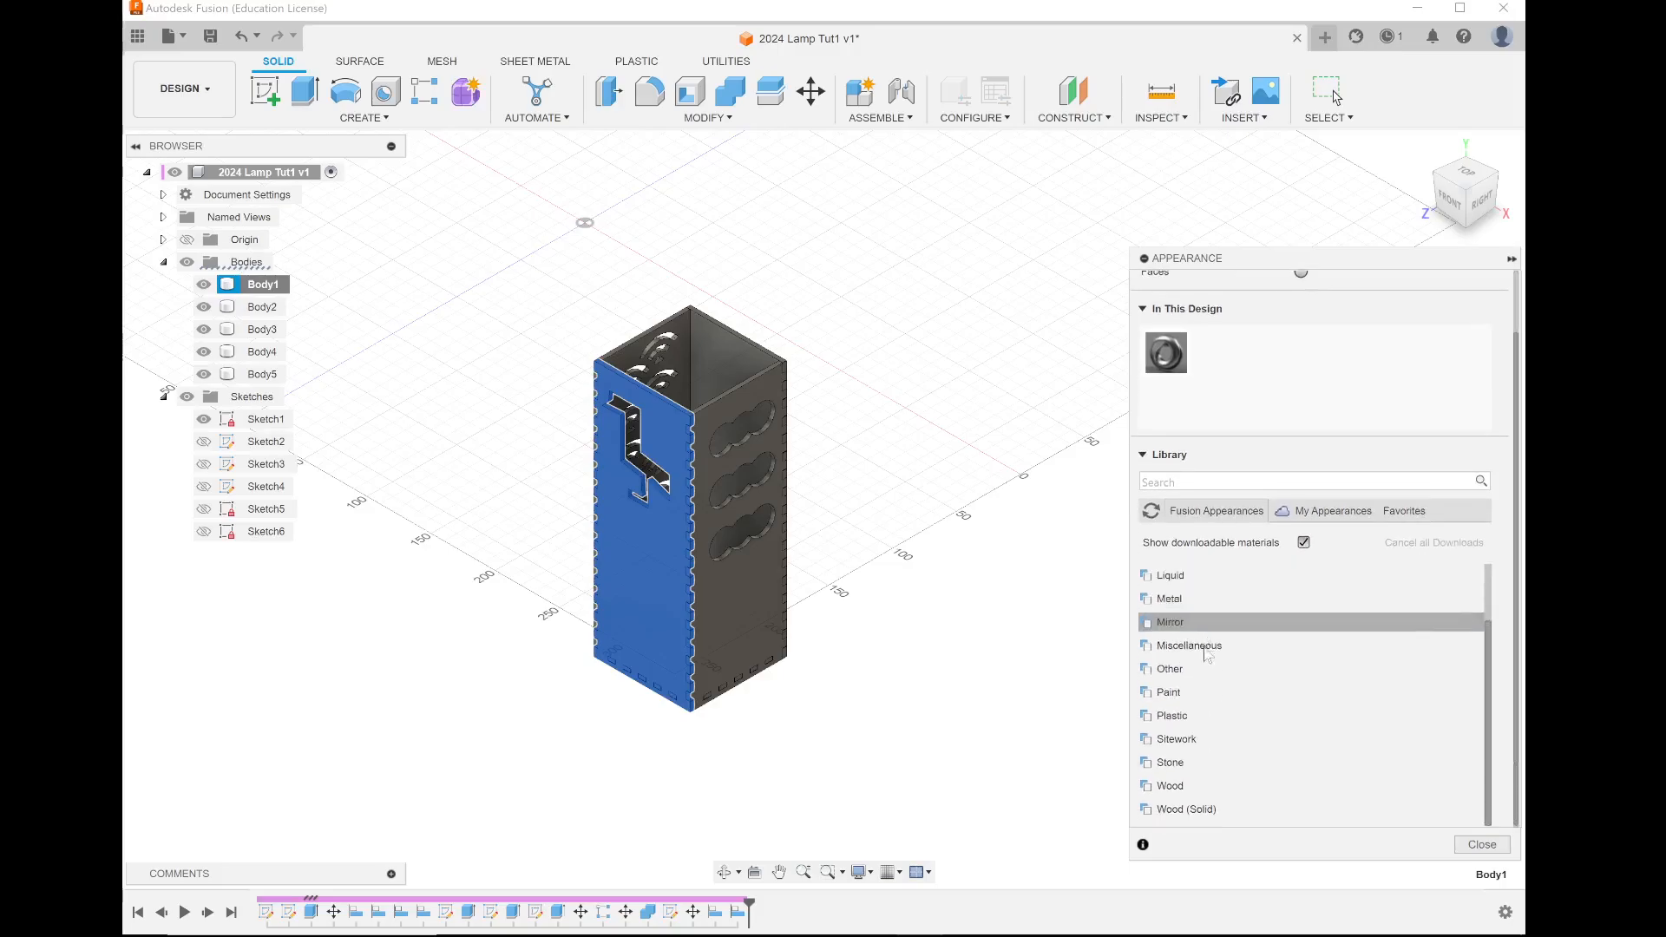
scroll(1200, 669, up, 3)
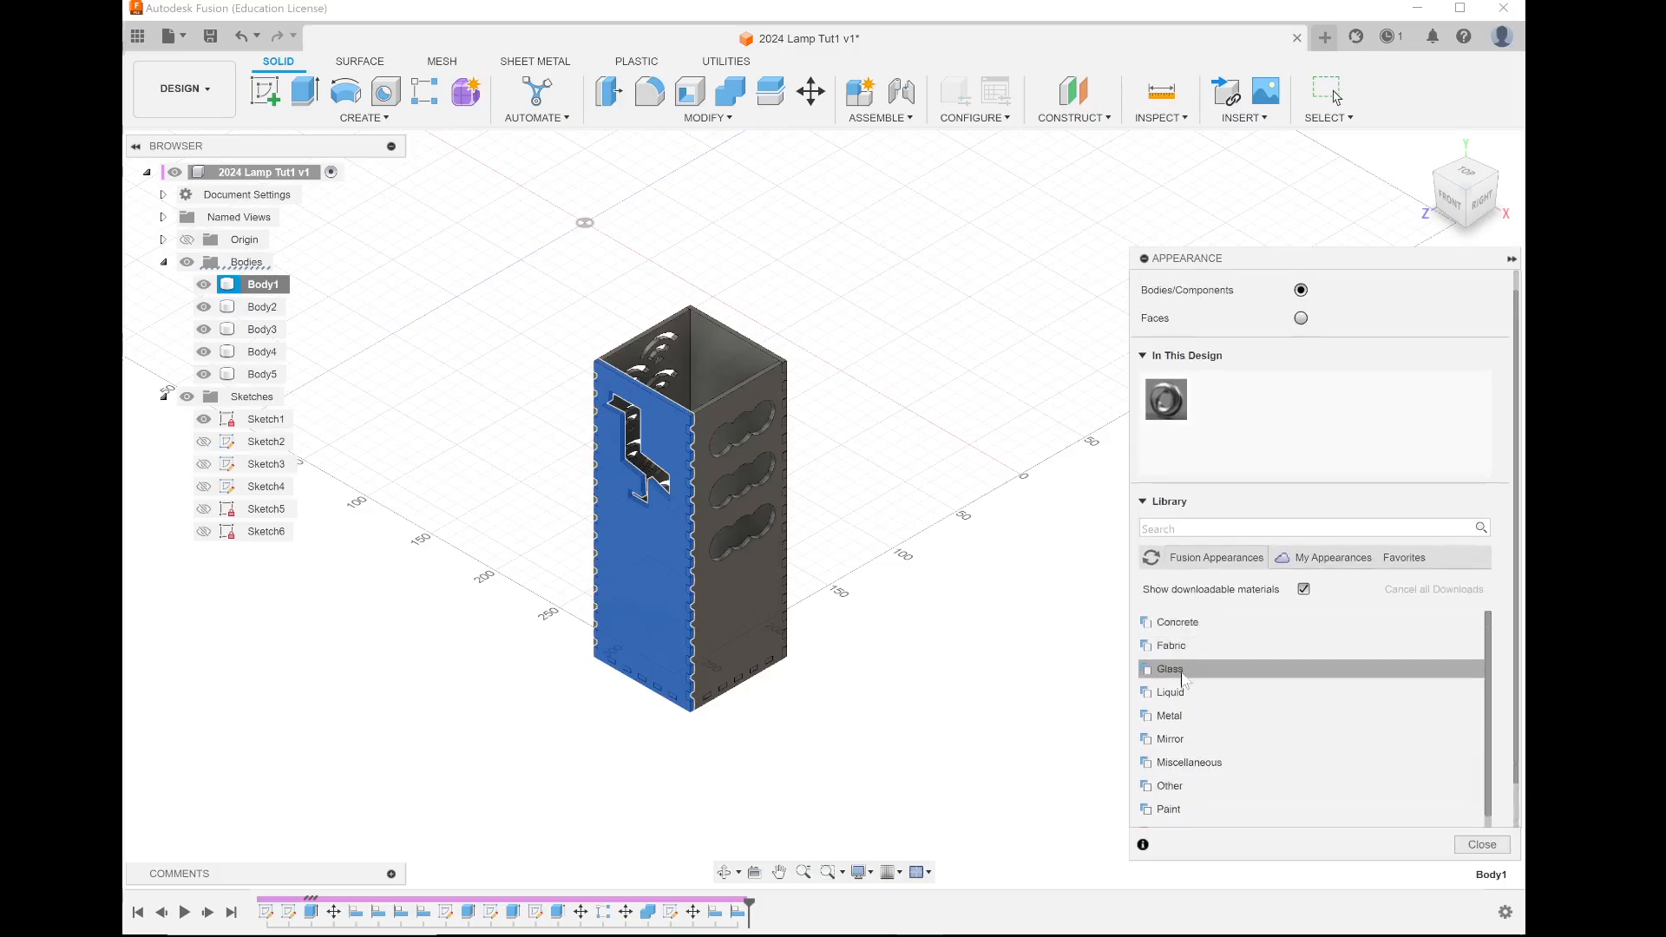
scroll(1198, 741, down, 2)
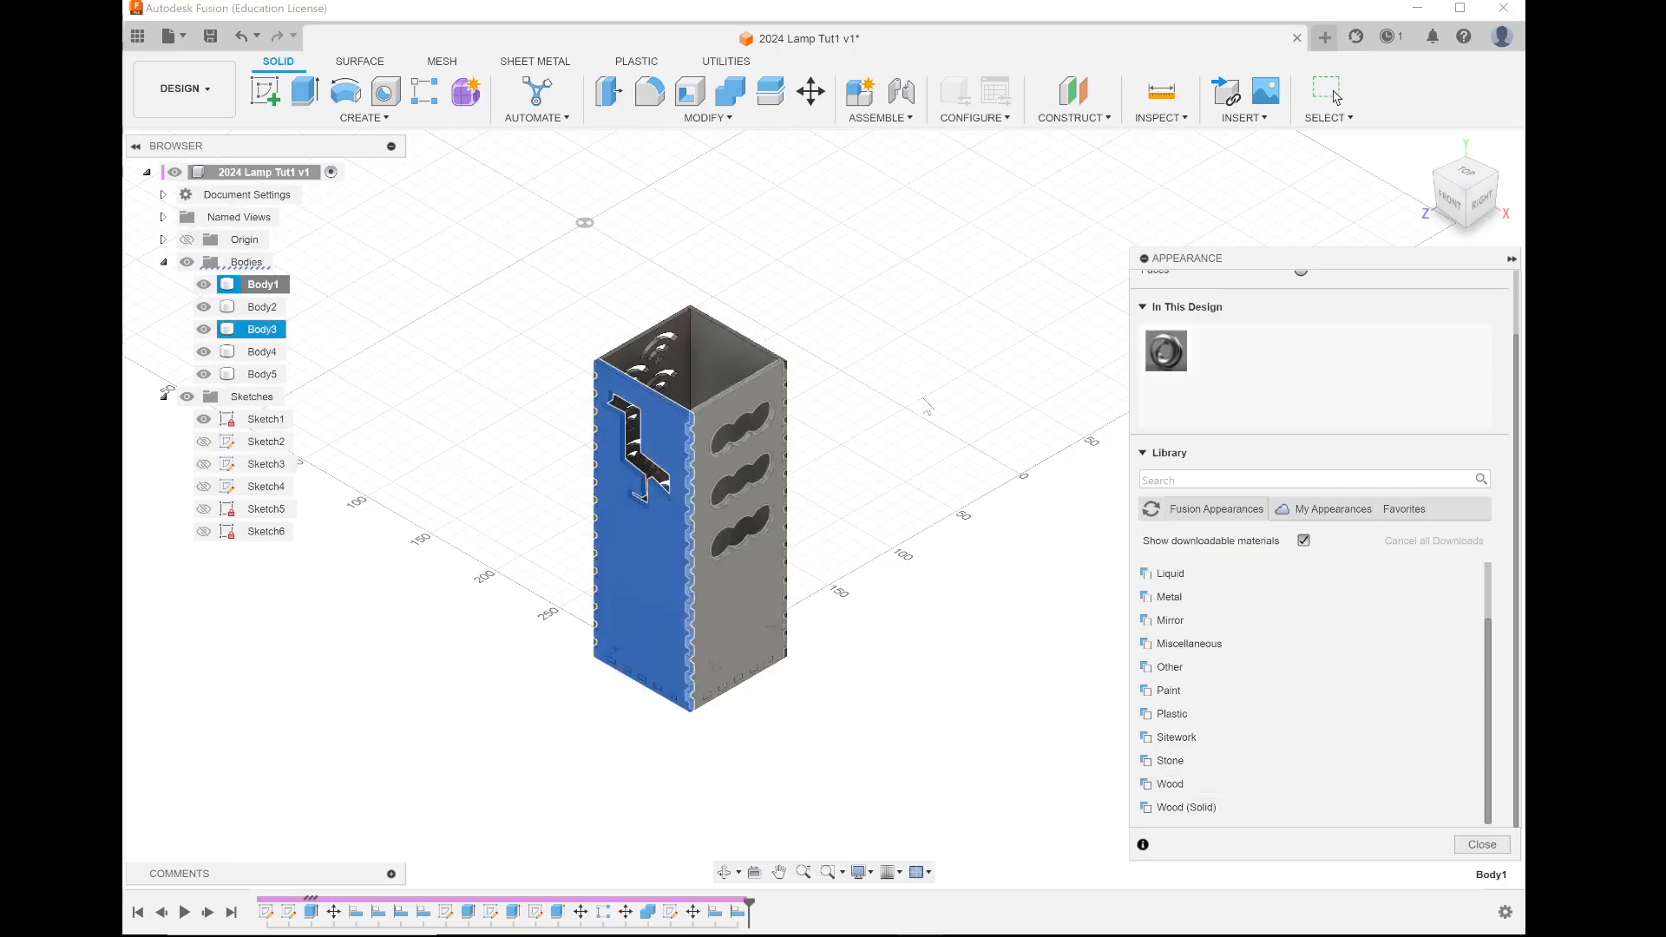
click(1189, 808)
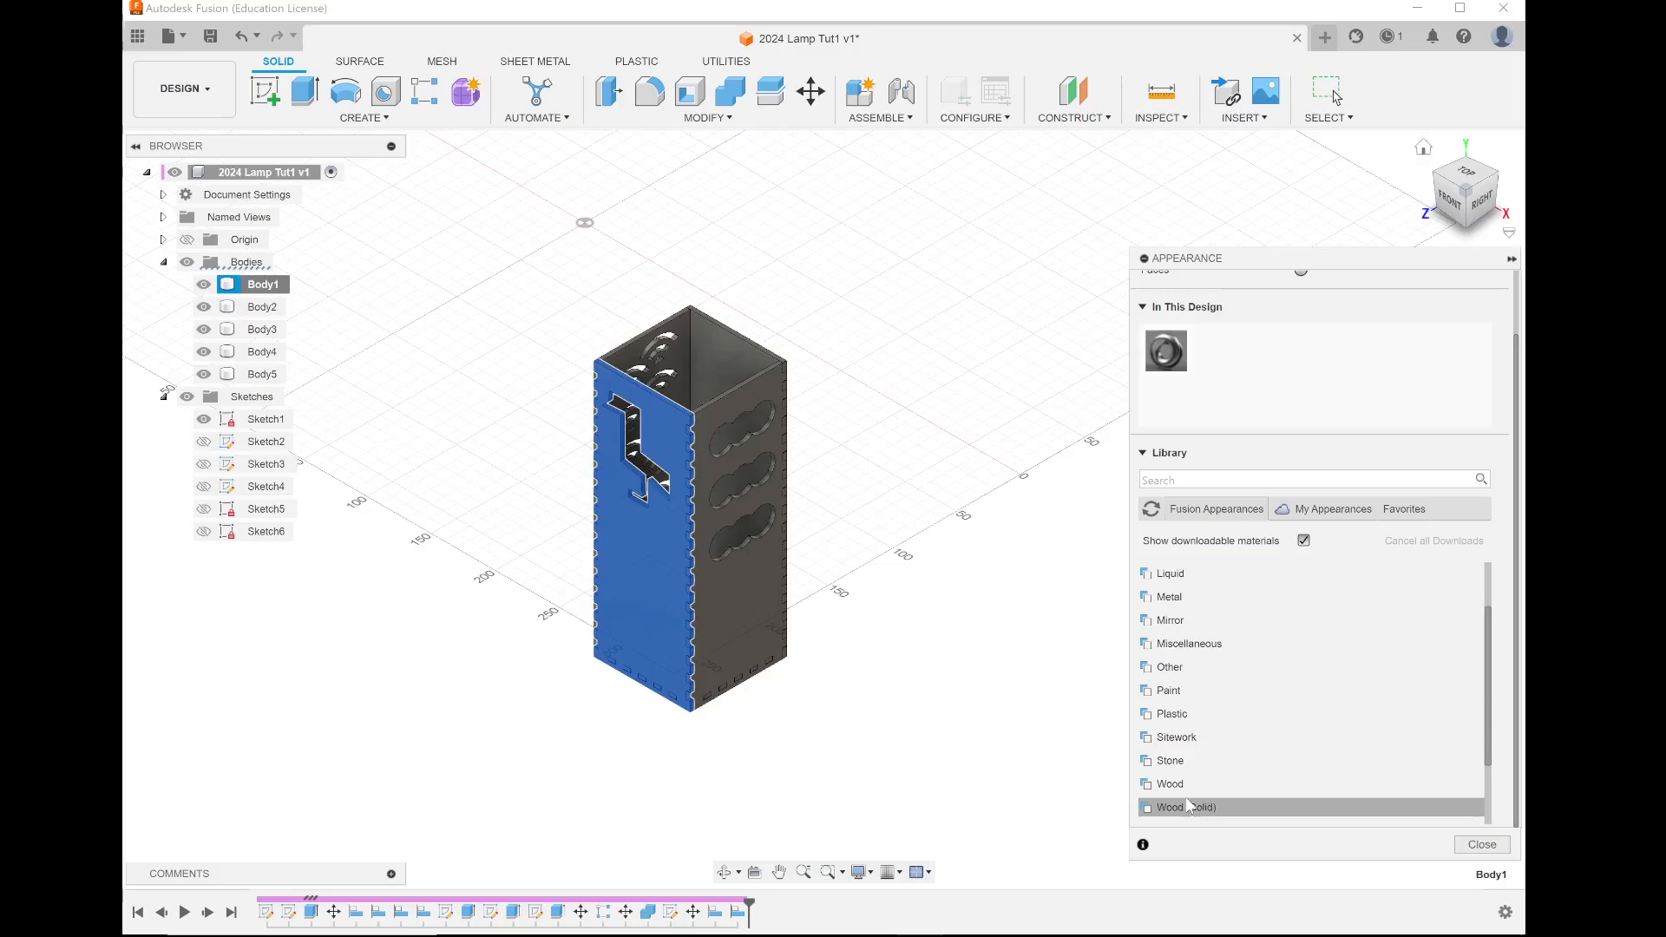
scroll(1189, 806, down, 2)
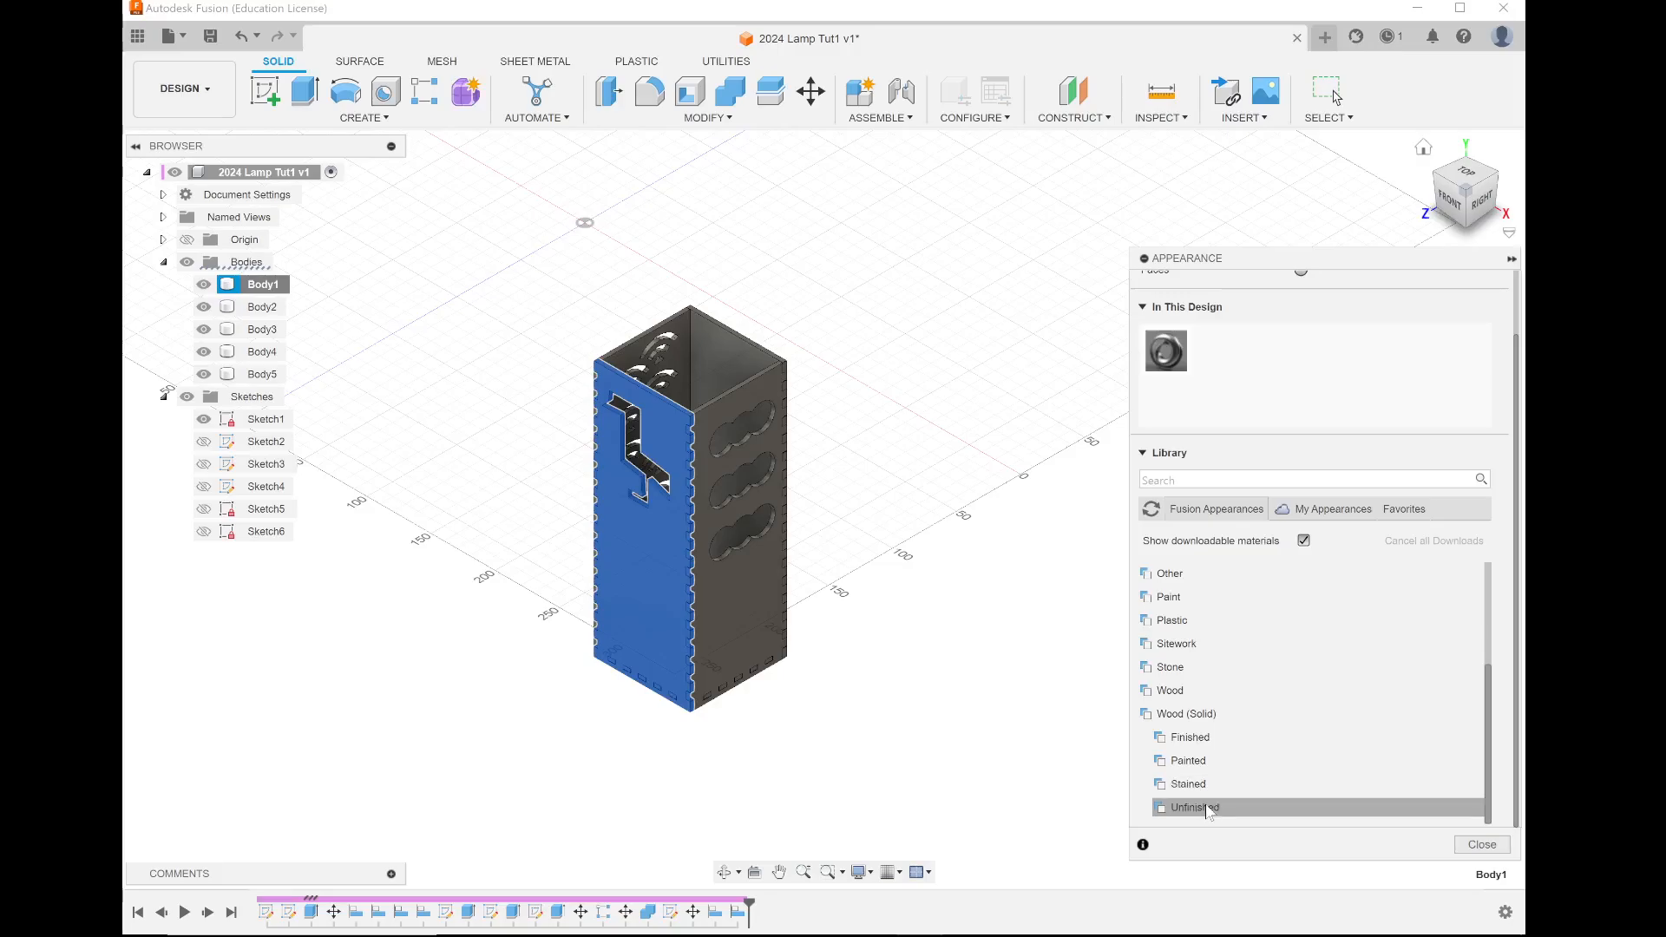
click(1207, 807)
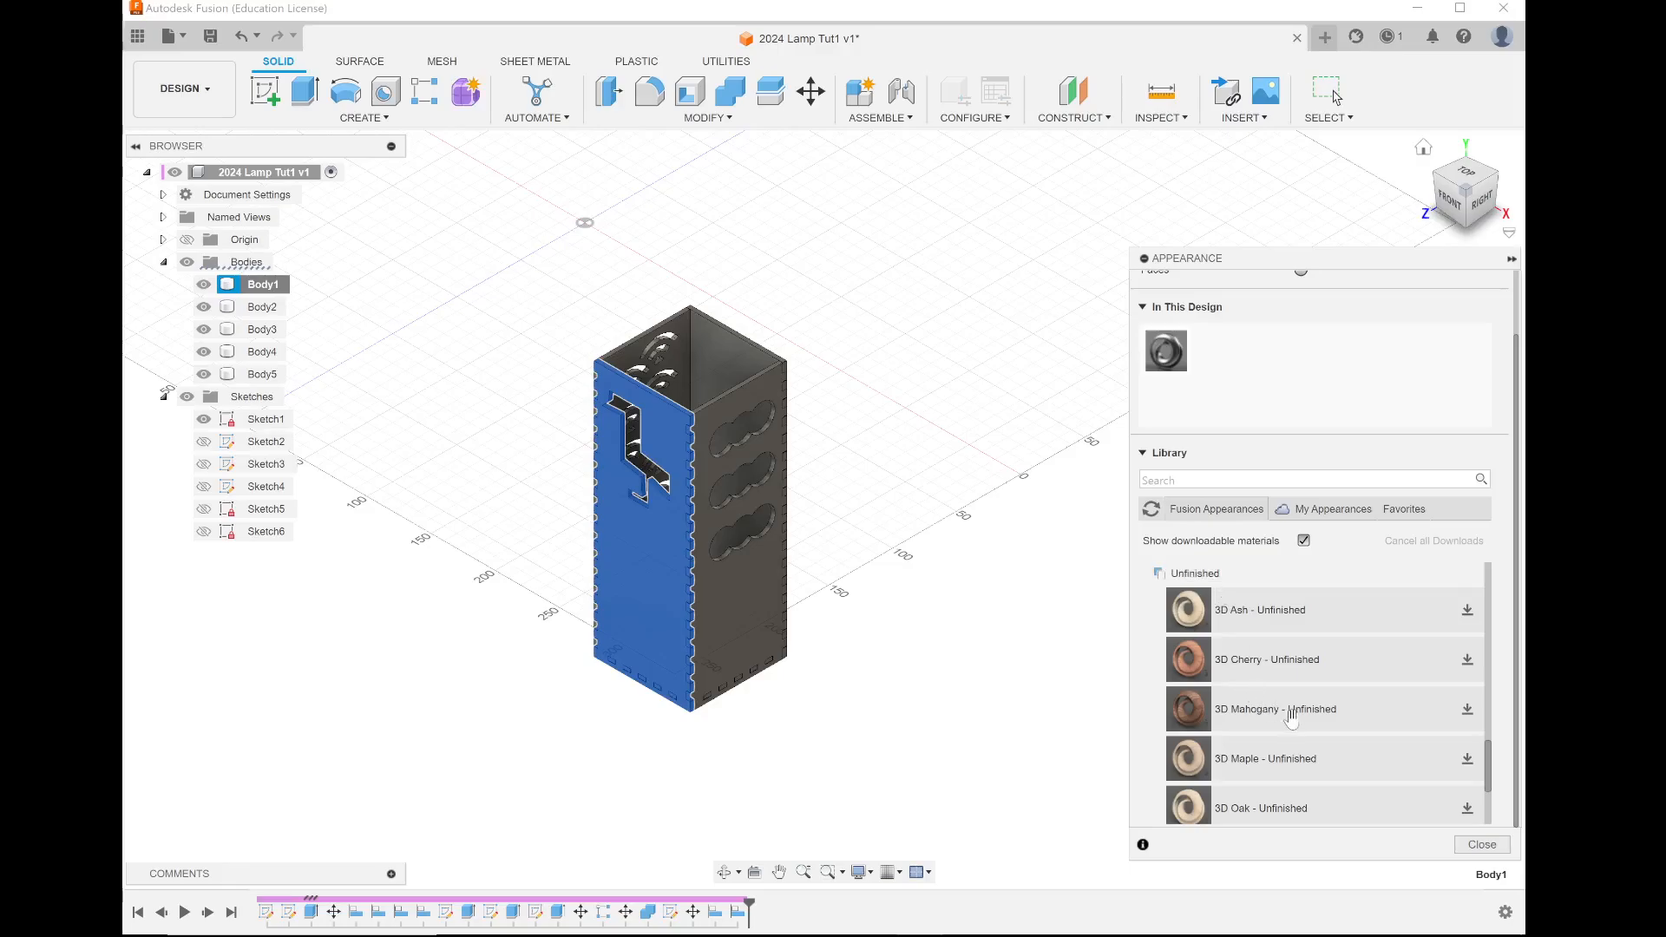
Step: Download the 3D Pine - Unfinished appearance and apply it to the lamp's front panel
scroll(1274, 642, down, 3)
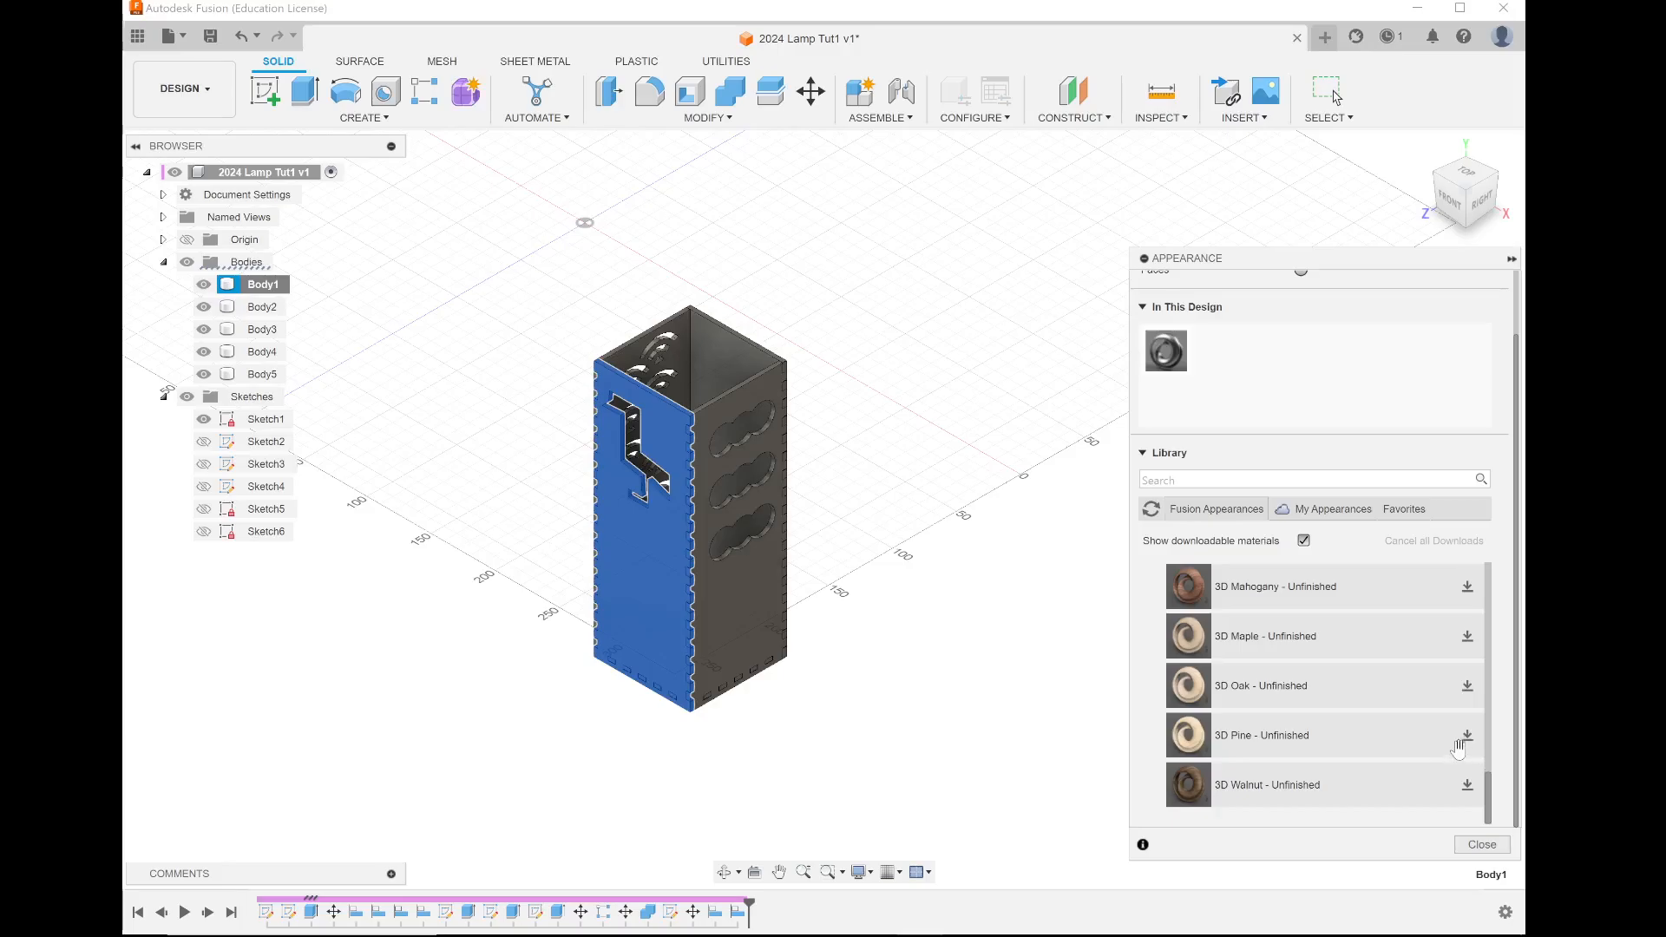
click(1468, 735)
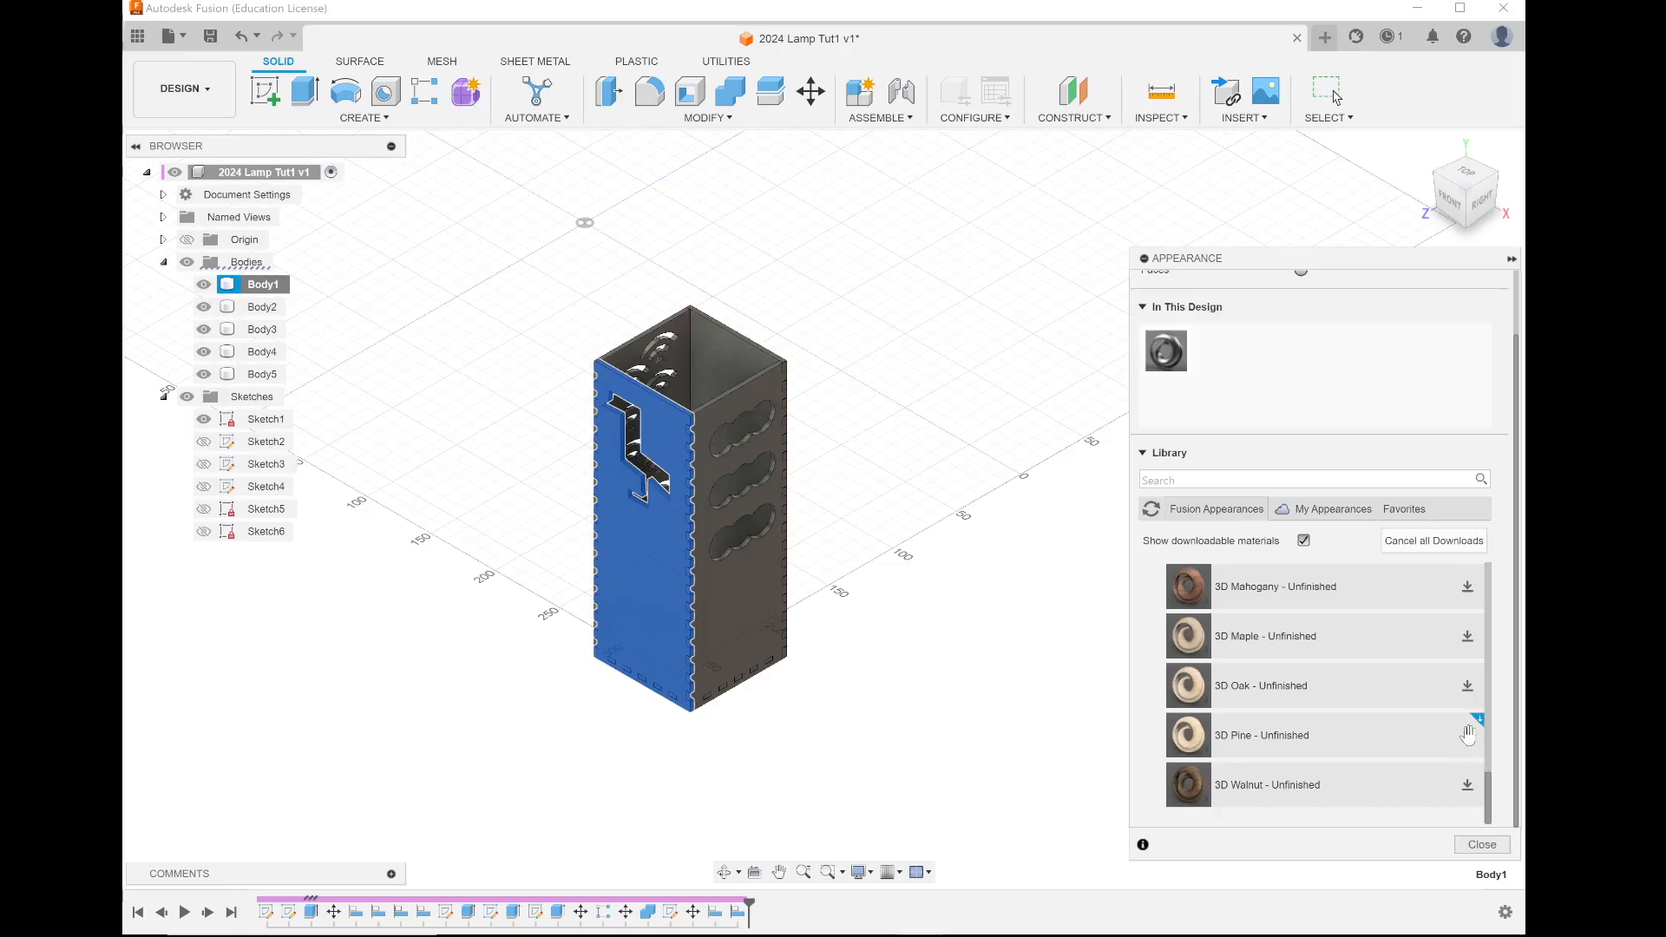
drag(1255, 735, 648, 536)
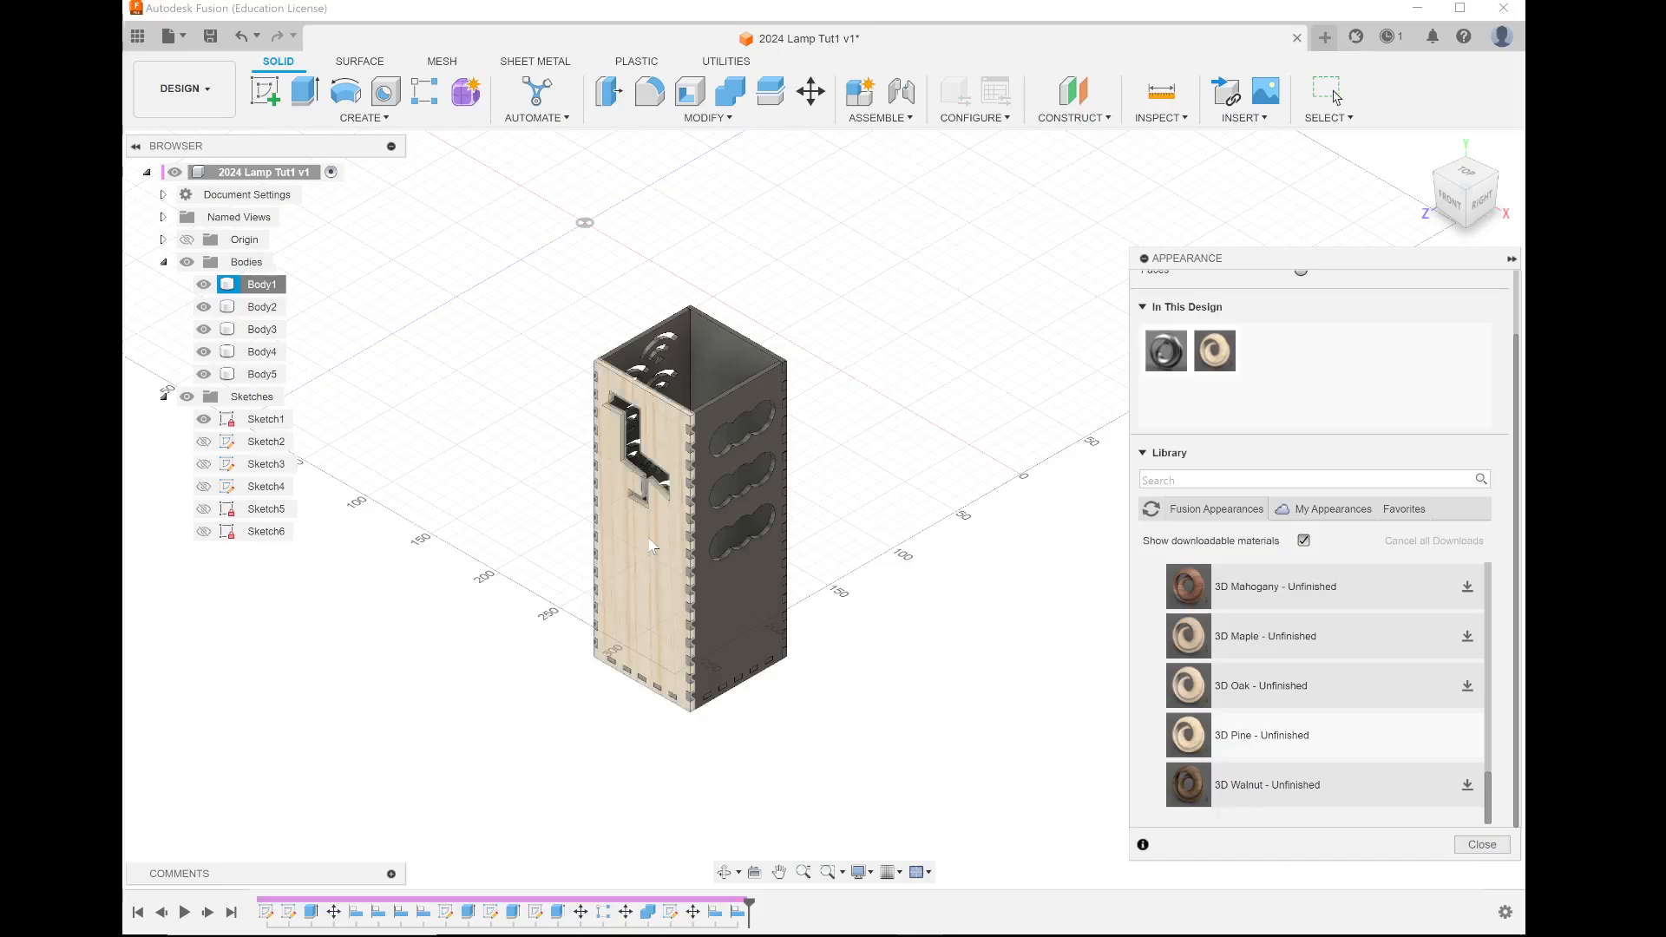
Step: Apply the 3D Pine - Unfinished appearance already in the design to the lamp's remaining side panels
scroll(649, 545, up, 10)
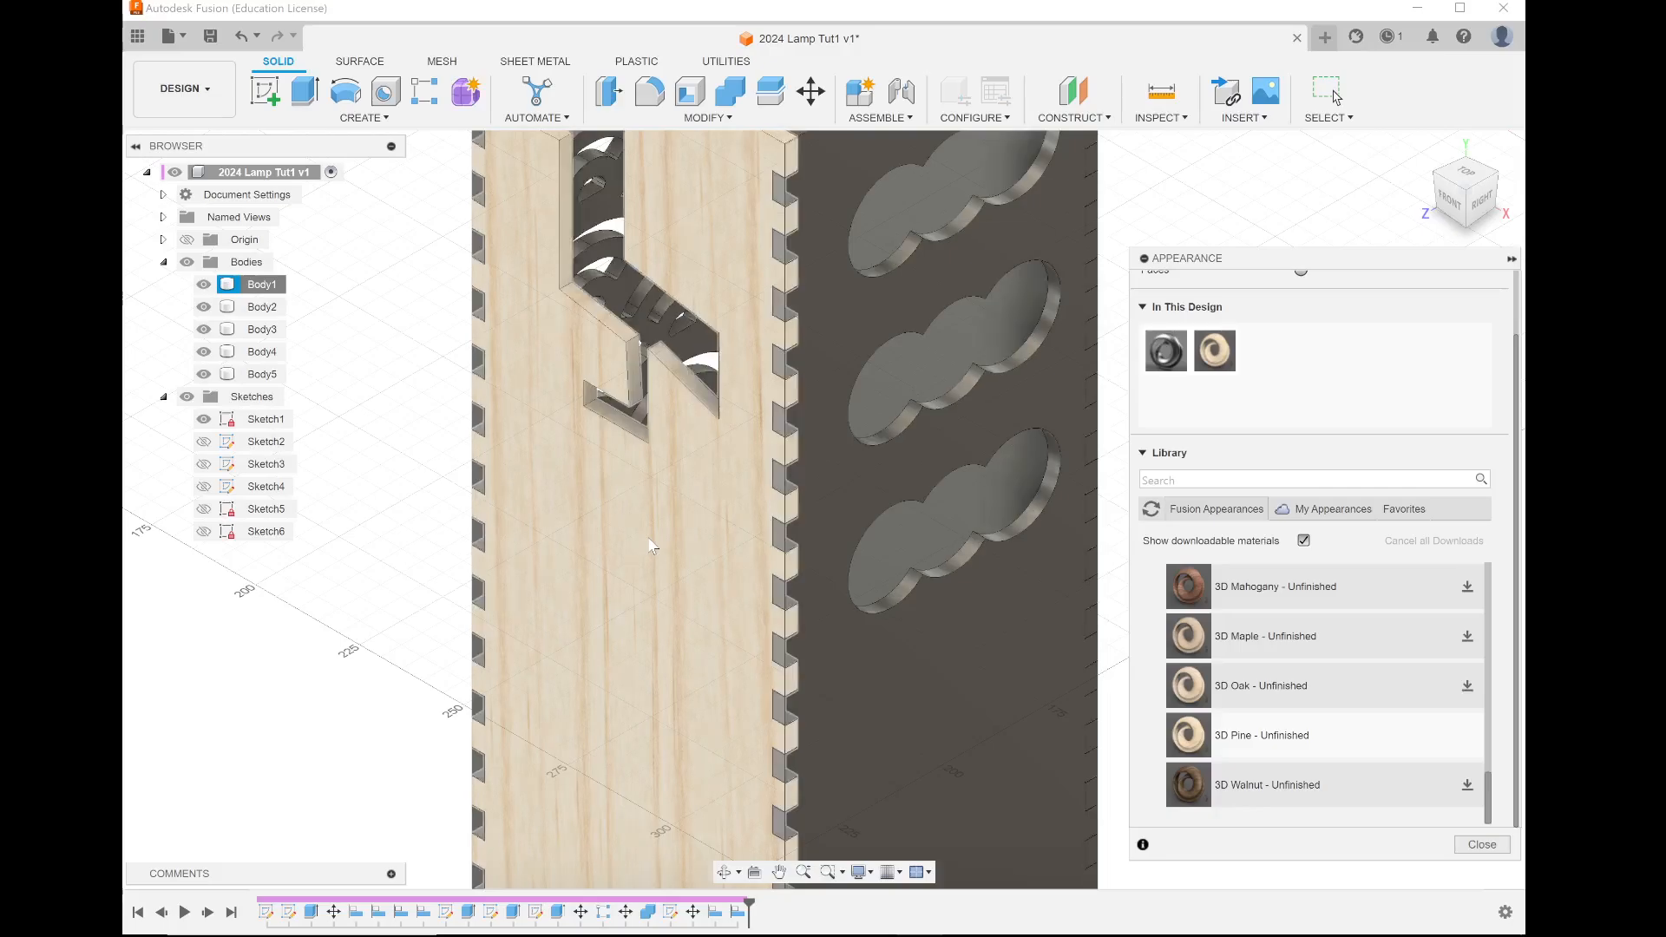
scroll(649, 545, down, 8)
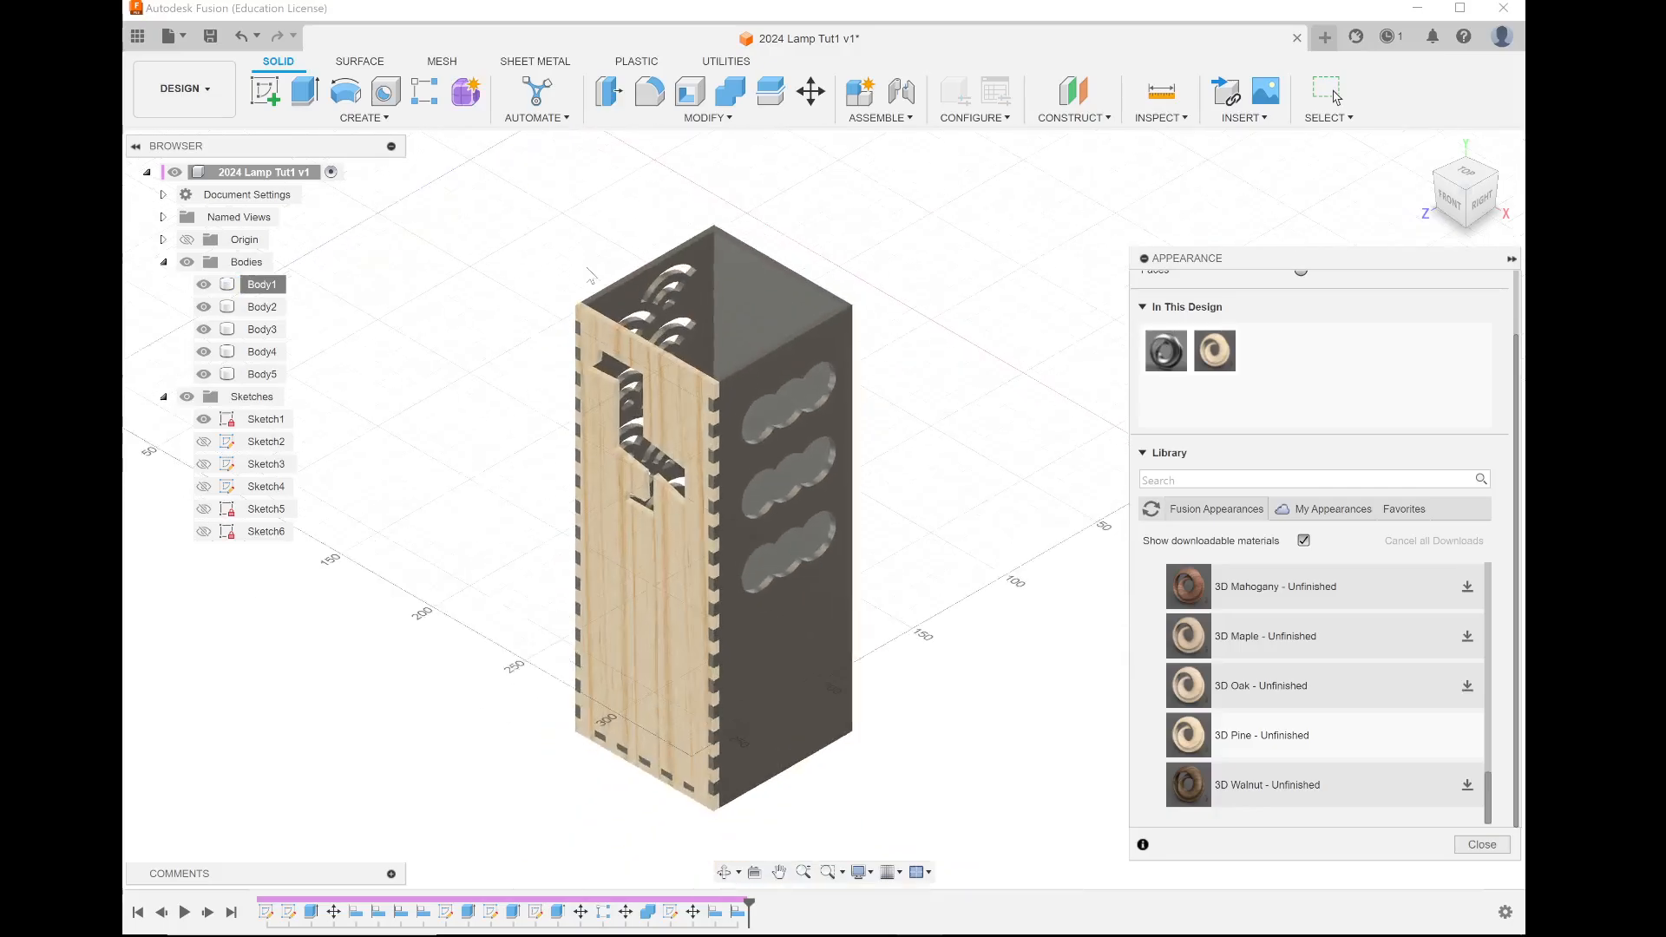
scroll(590, 276, up, 10)
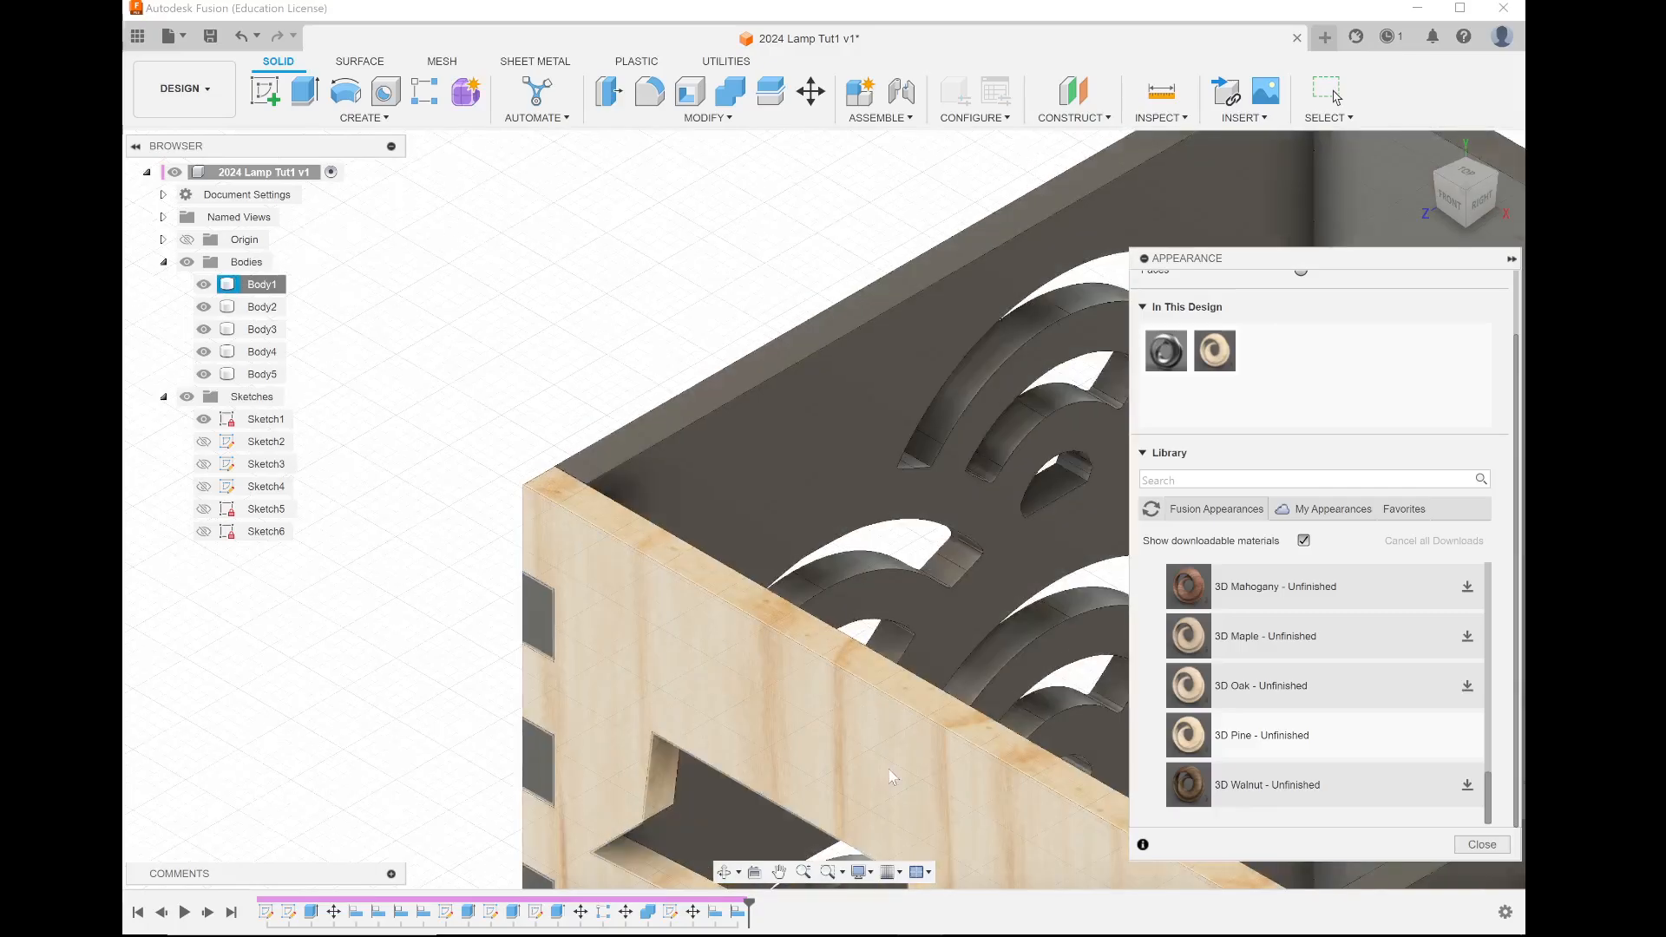
scroll(891, 777, up, 3)
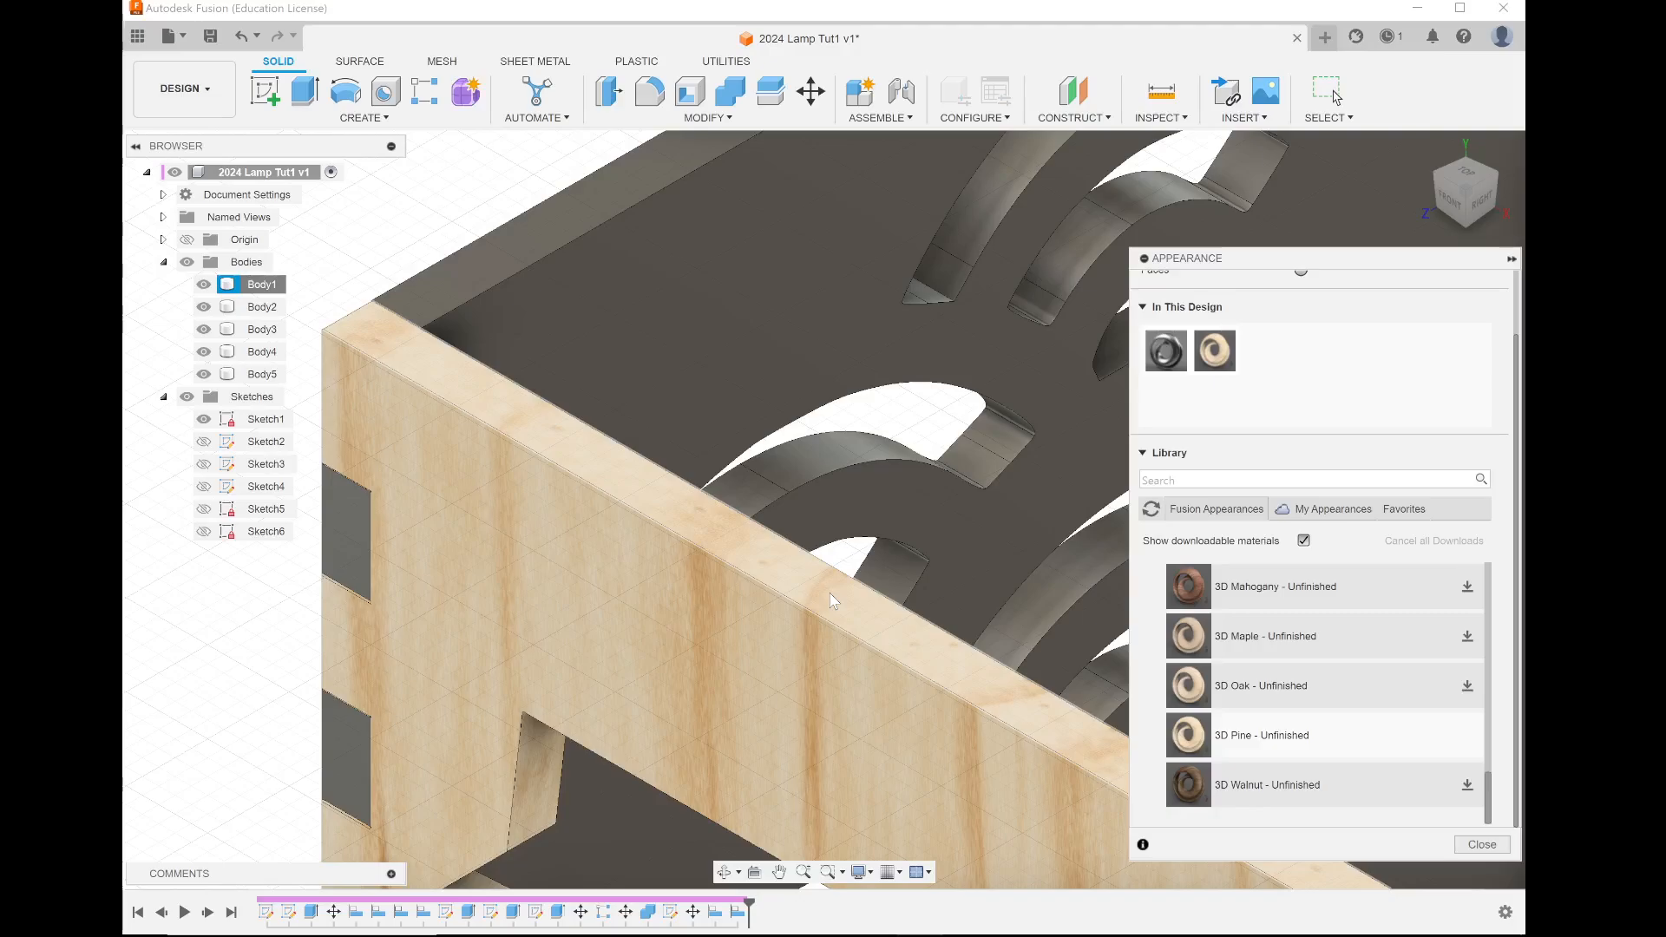
scroll(831, 601, down, 3)
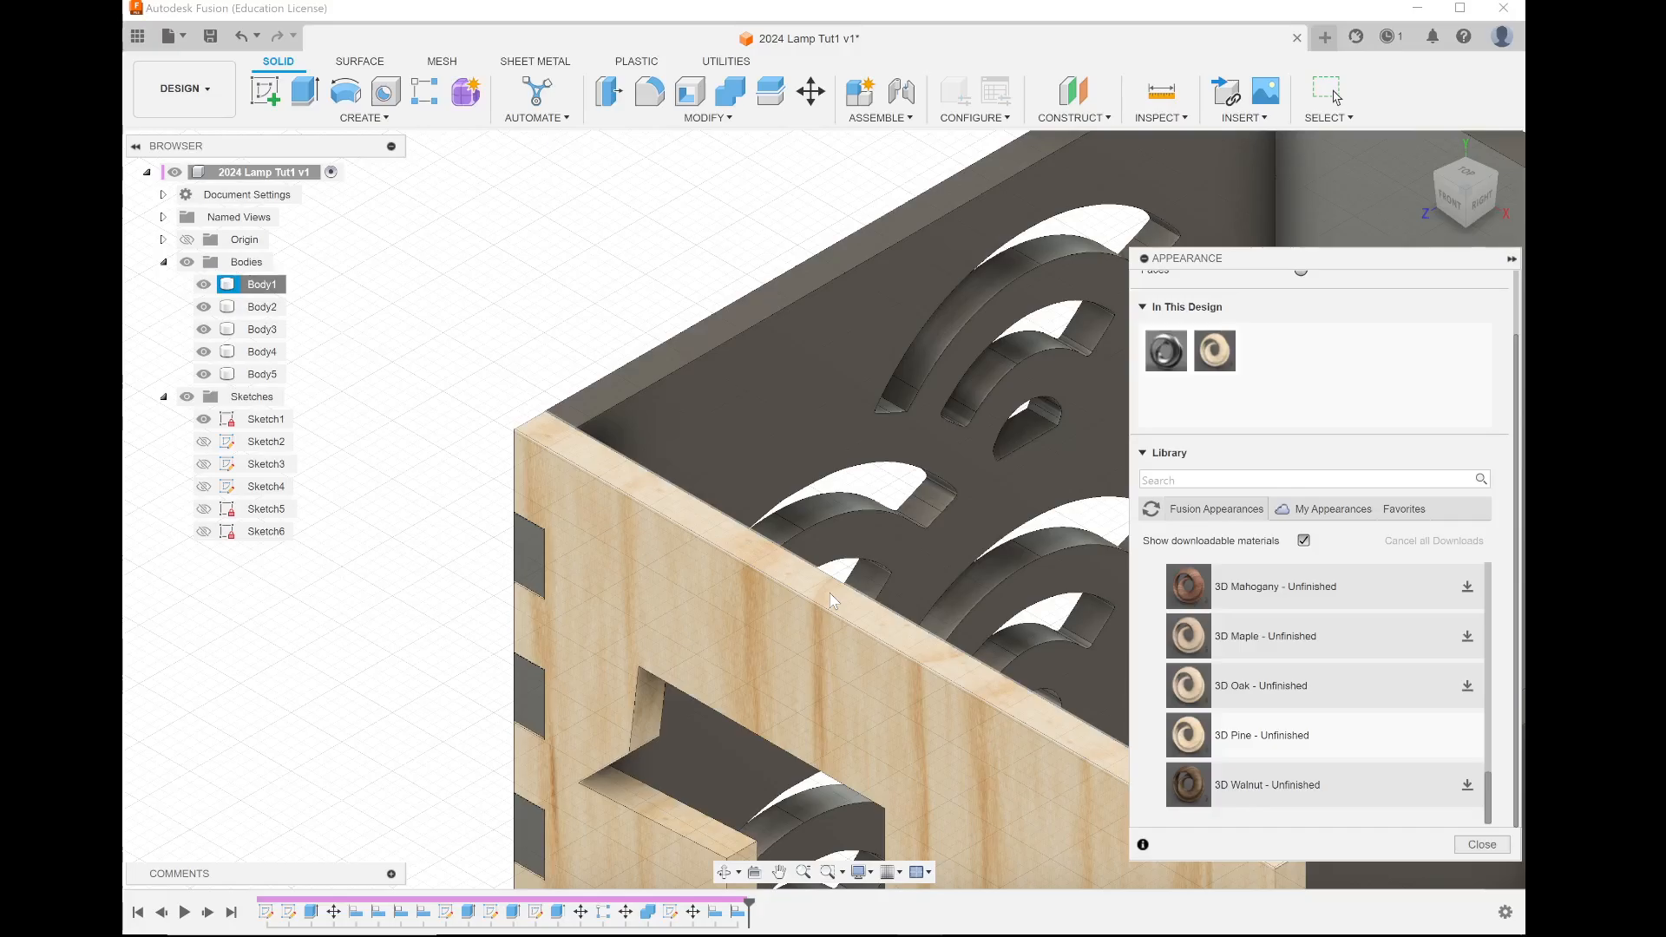
scroll(831, 600, down, 5)
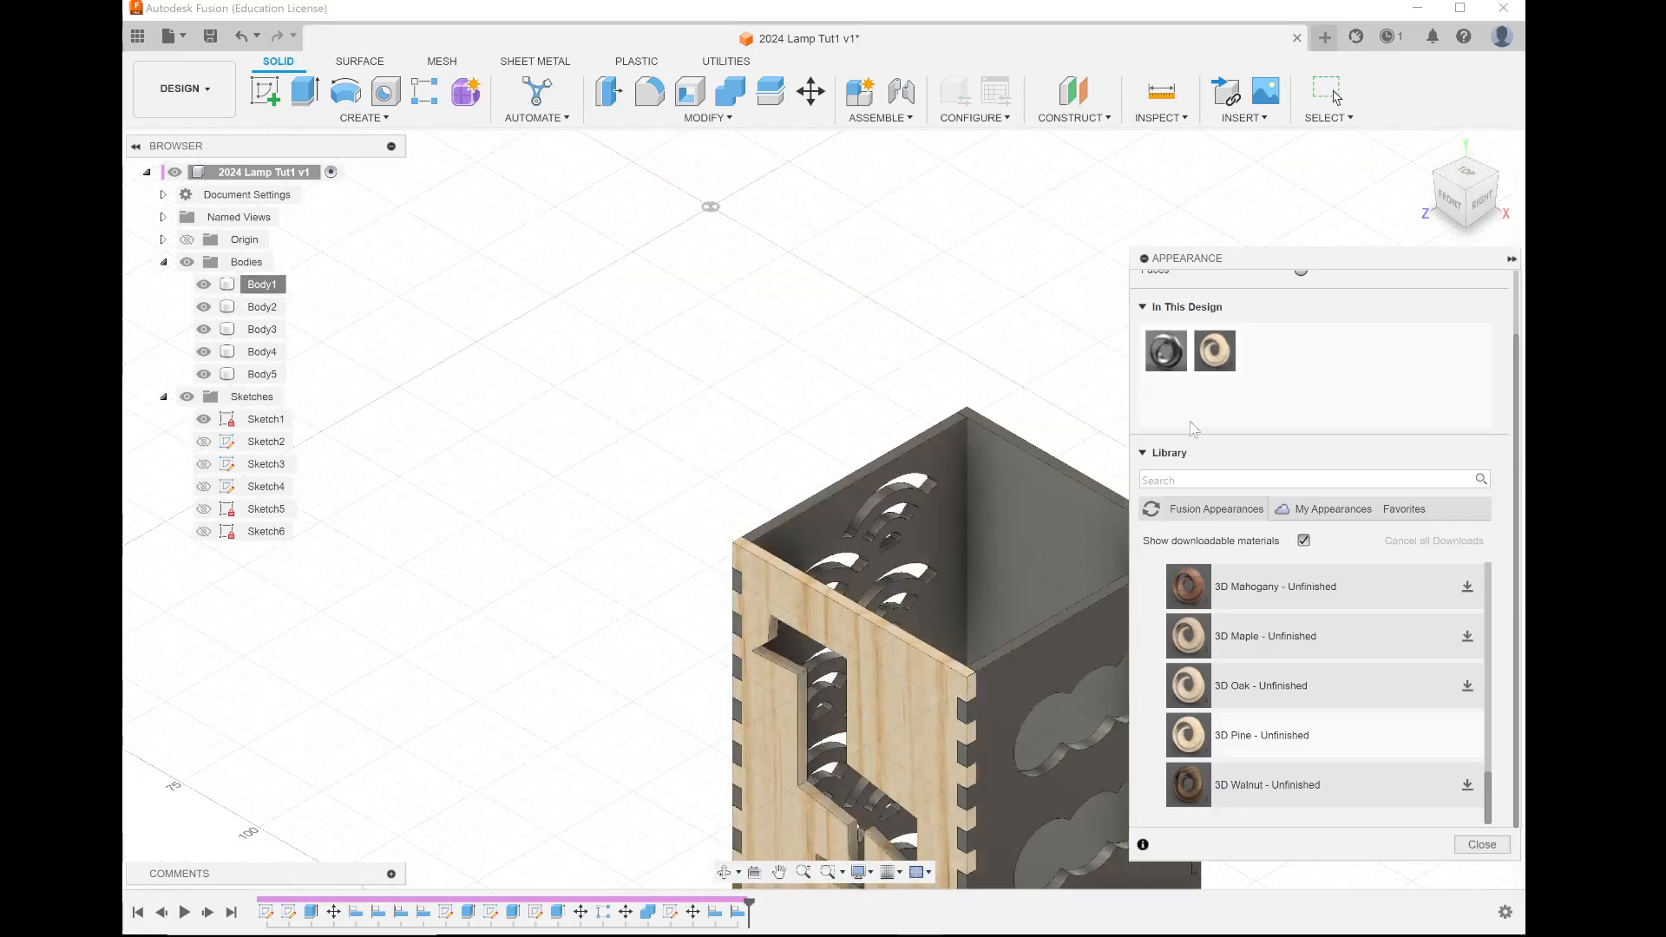
scroll(582, 540, down, 2)
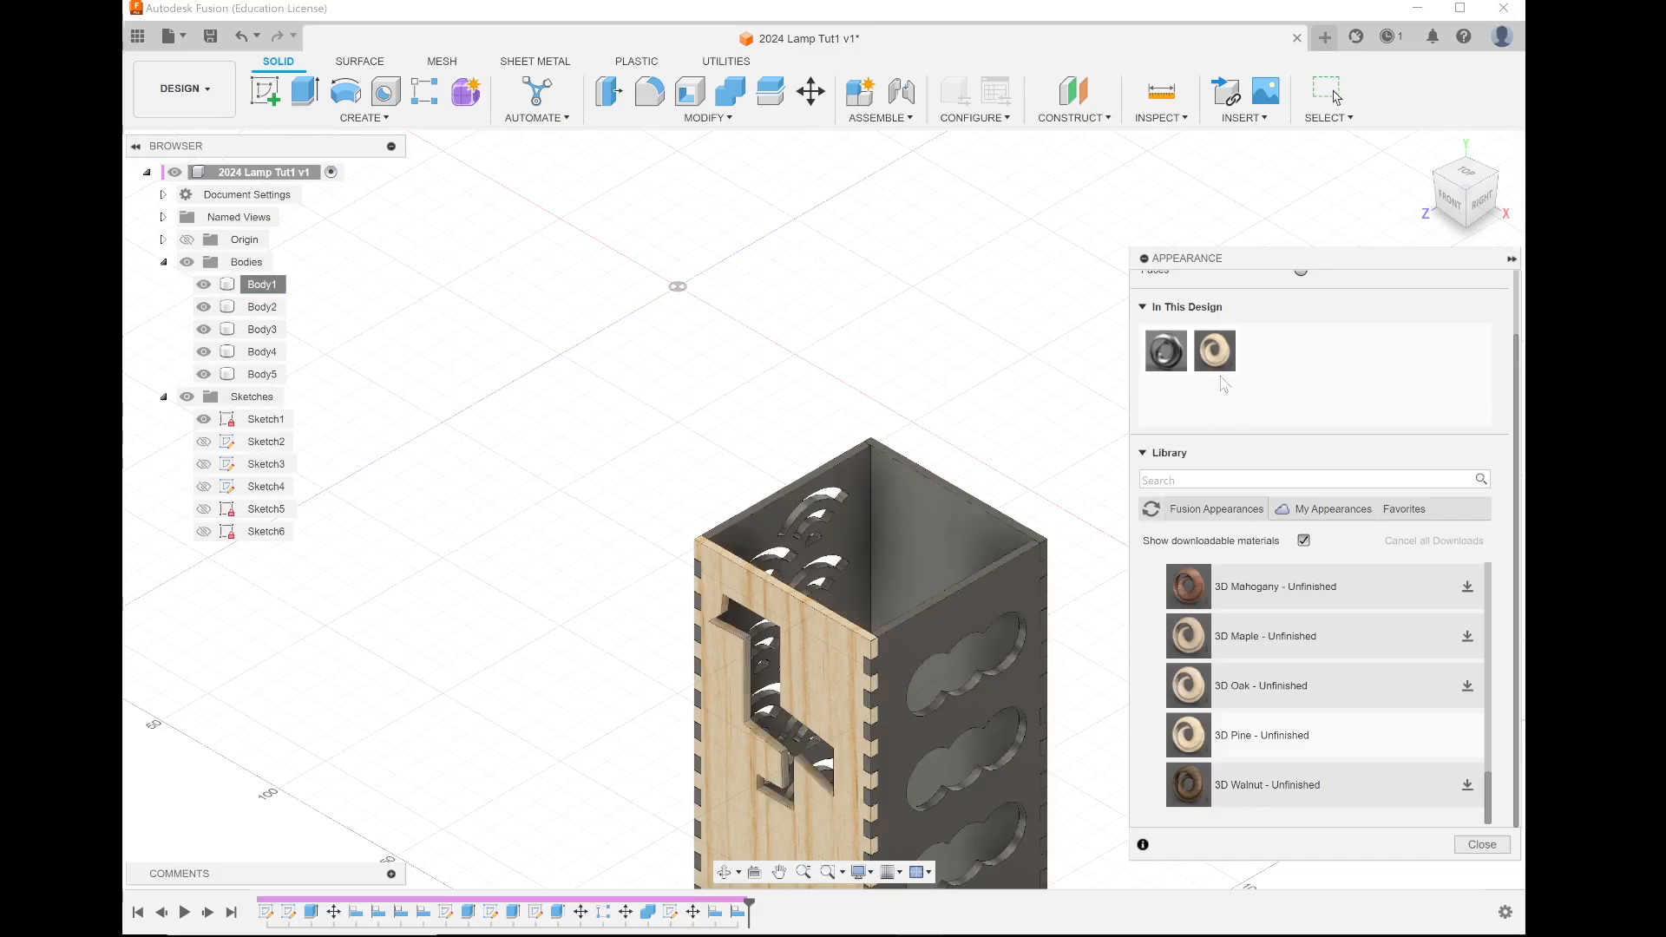
drag(1215, 350, 945, 491)
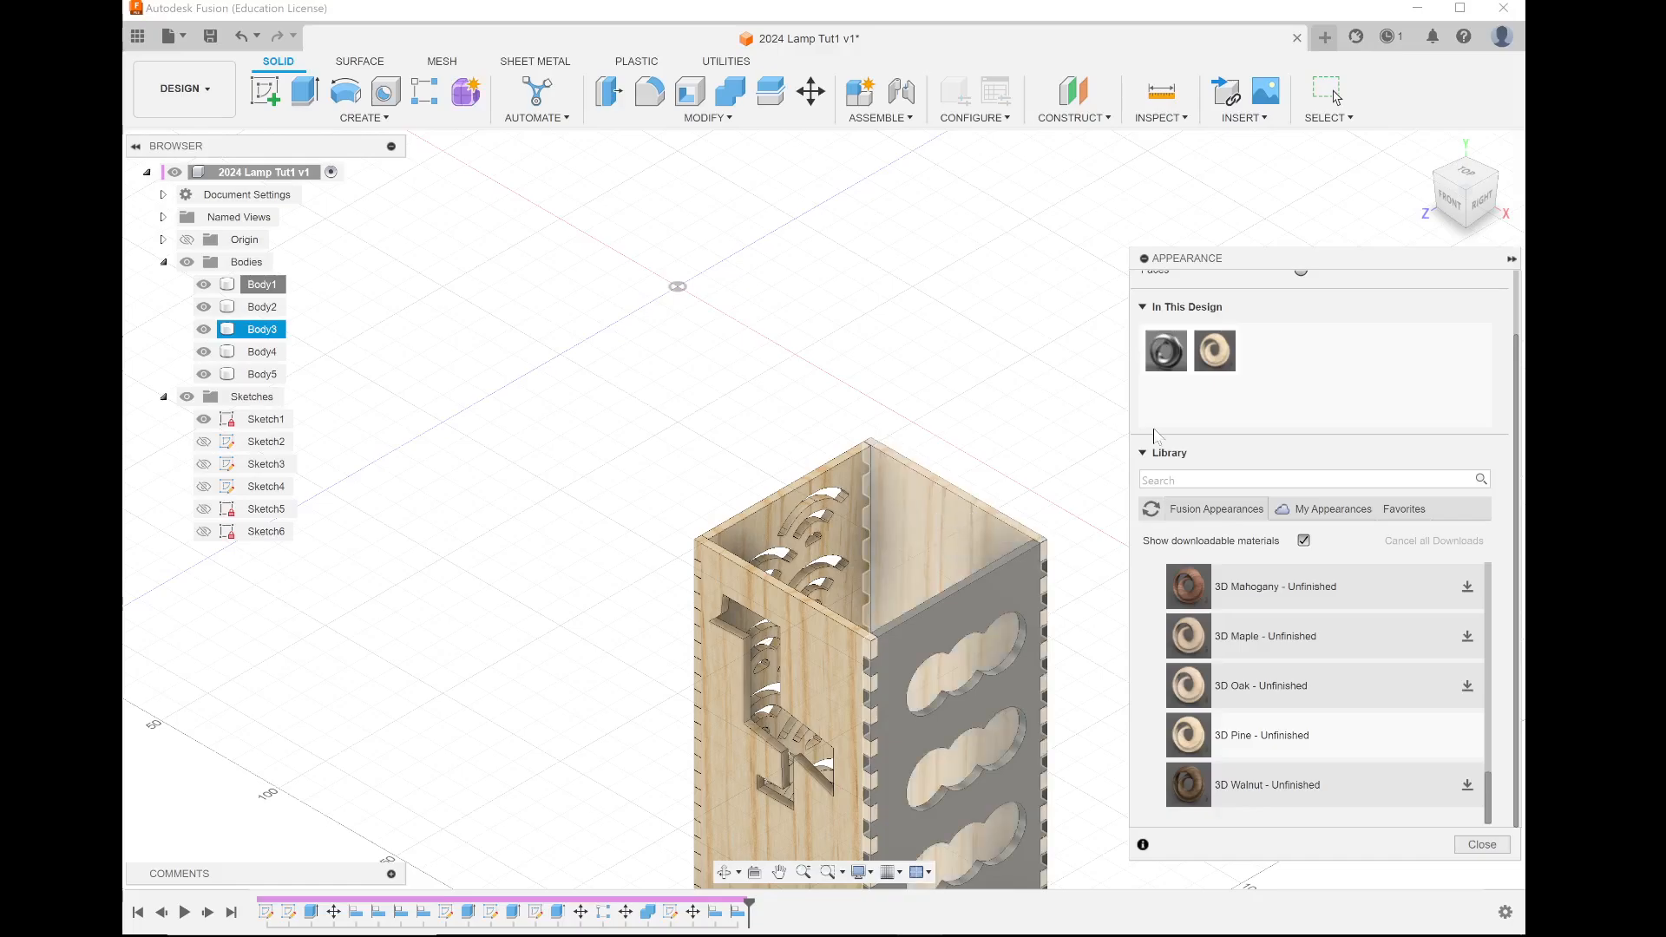
drag(1215, 350, 979, 627)
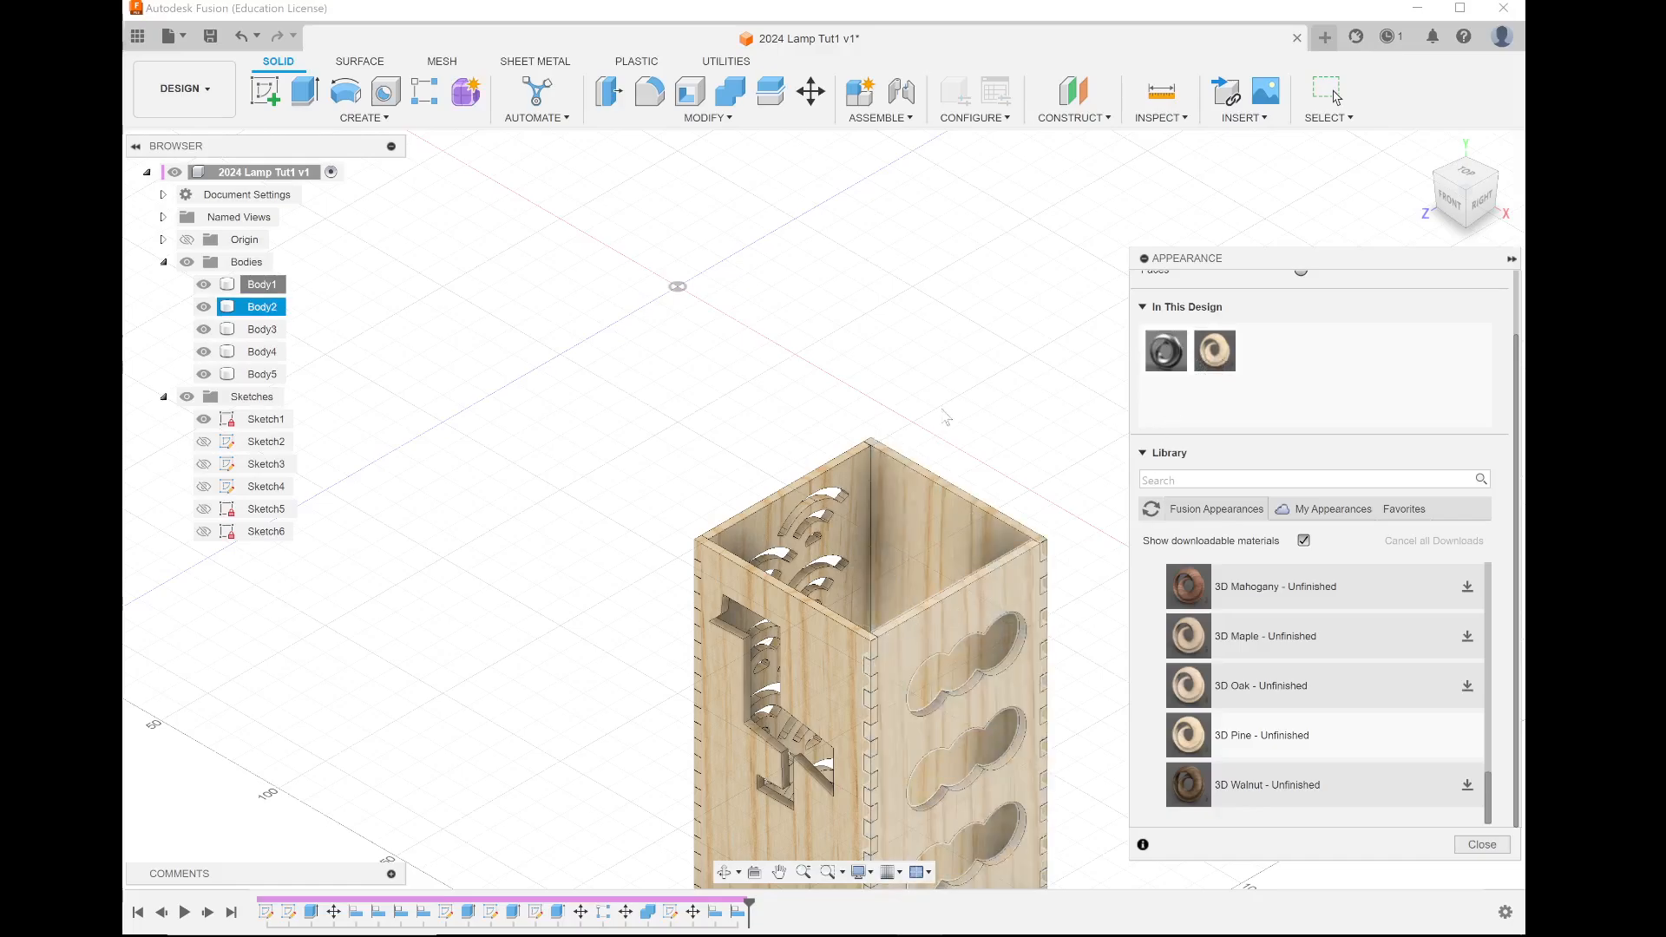
Step: Apply the 3D Pine - Unfinished appearance to the lamp's base panel and examine its tab joints with the side panel
click(1463, 228)
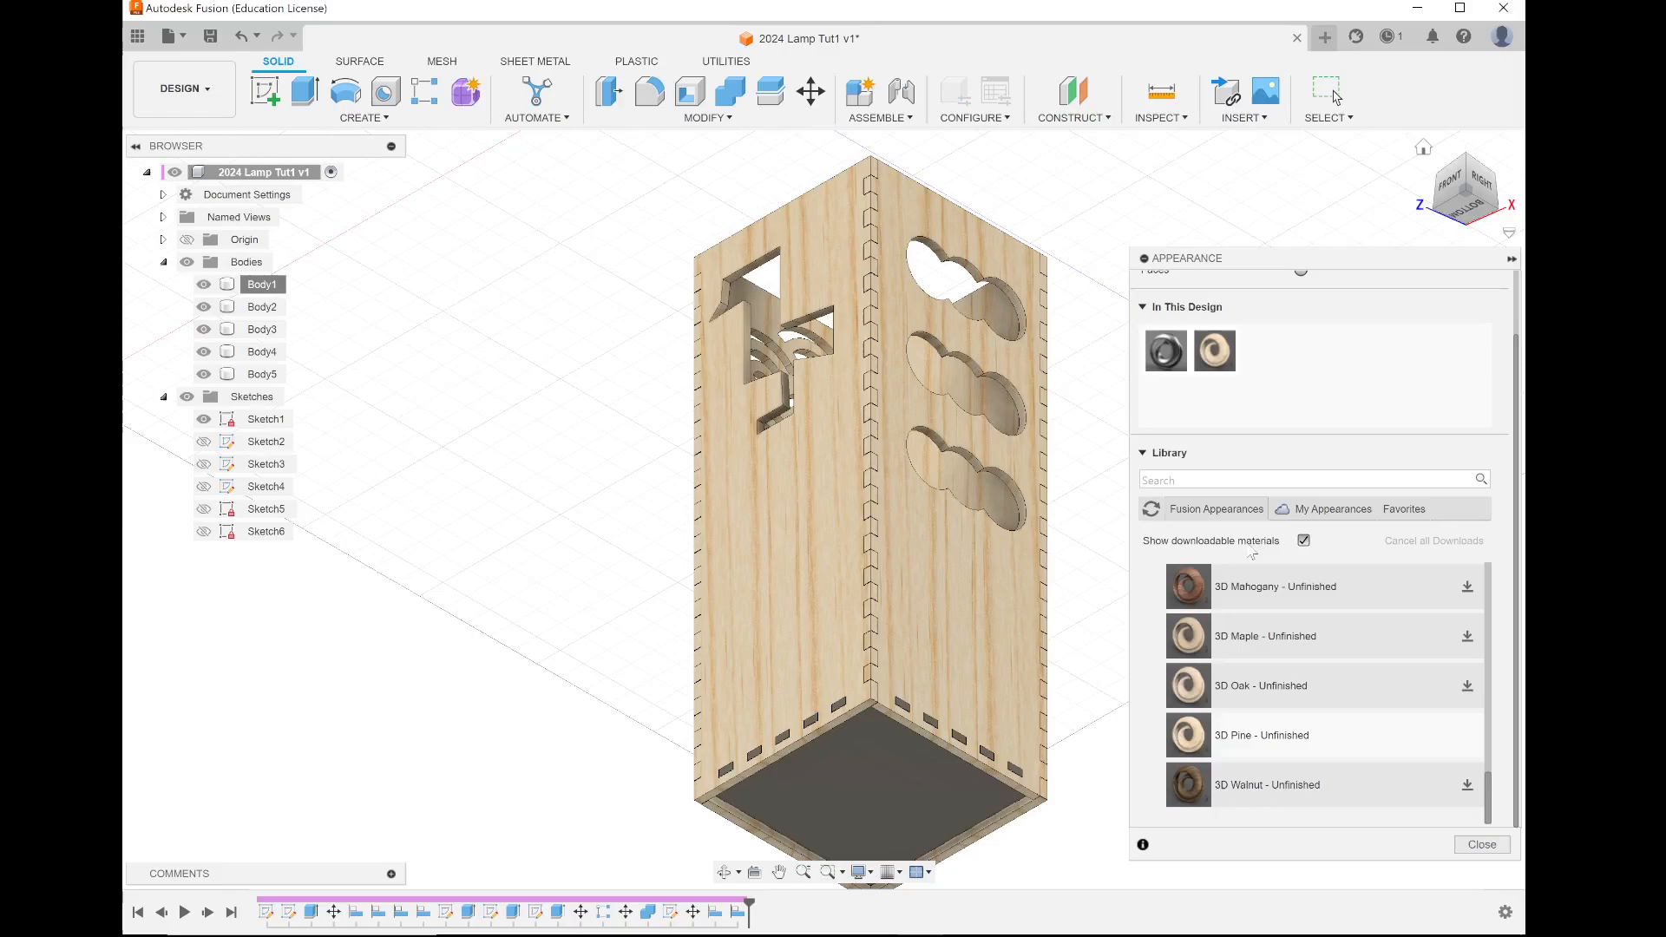
drag(1215, 351, 859, 773)
scroll(790, 753, up, 5)
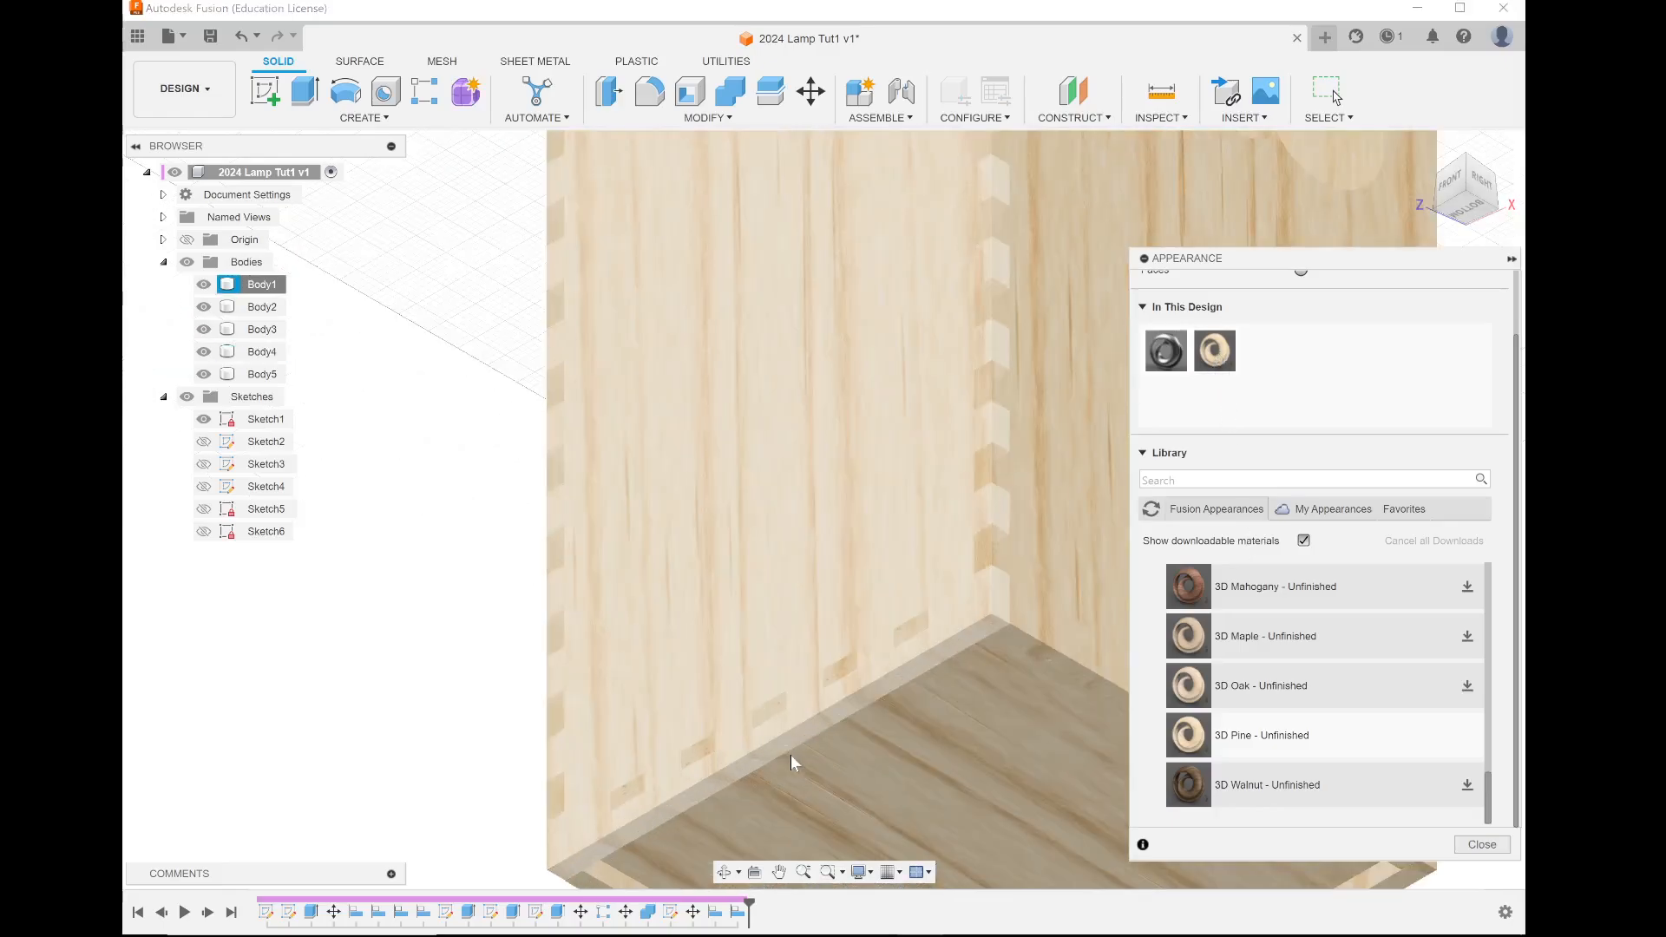
scroll(790, 753, up, 5)
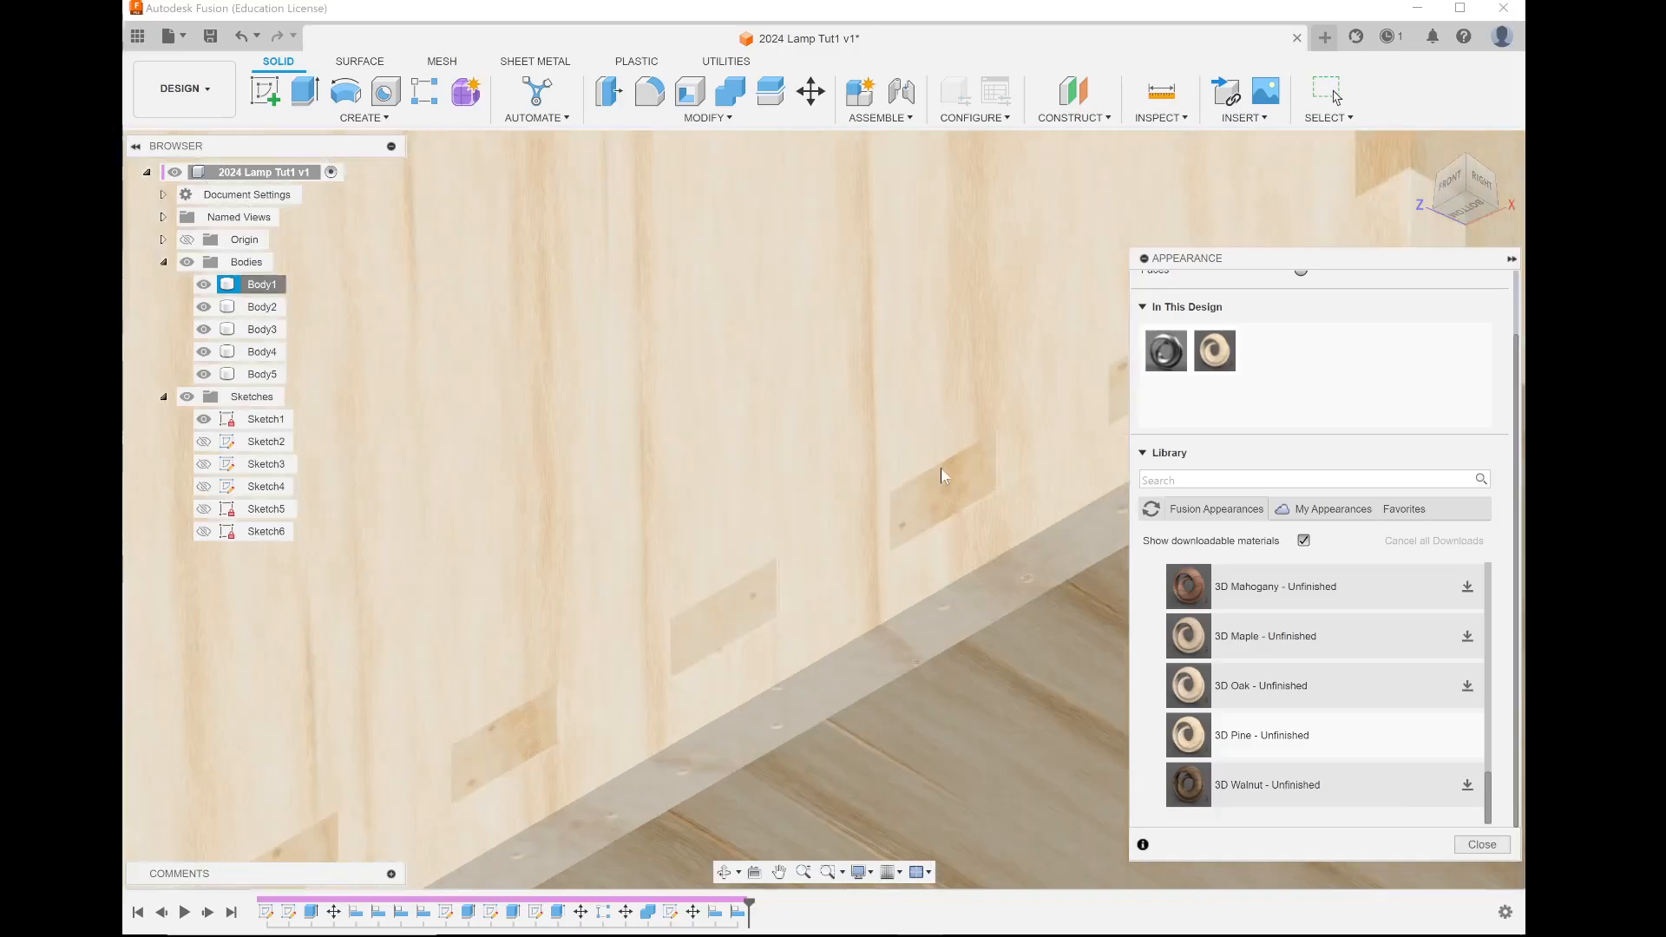
scroll(941, 468, up, 5)
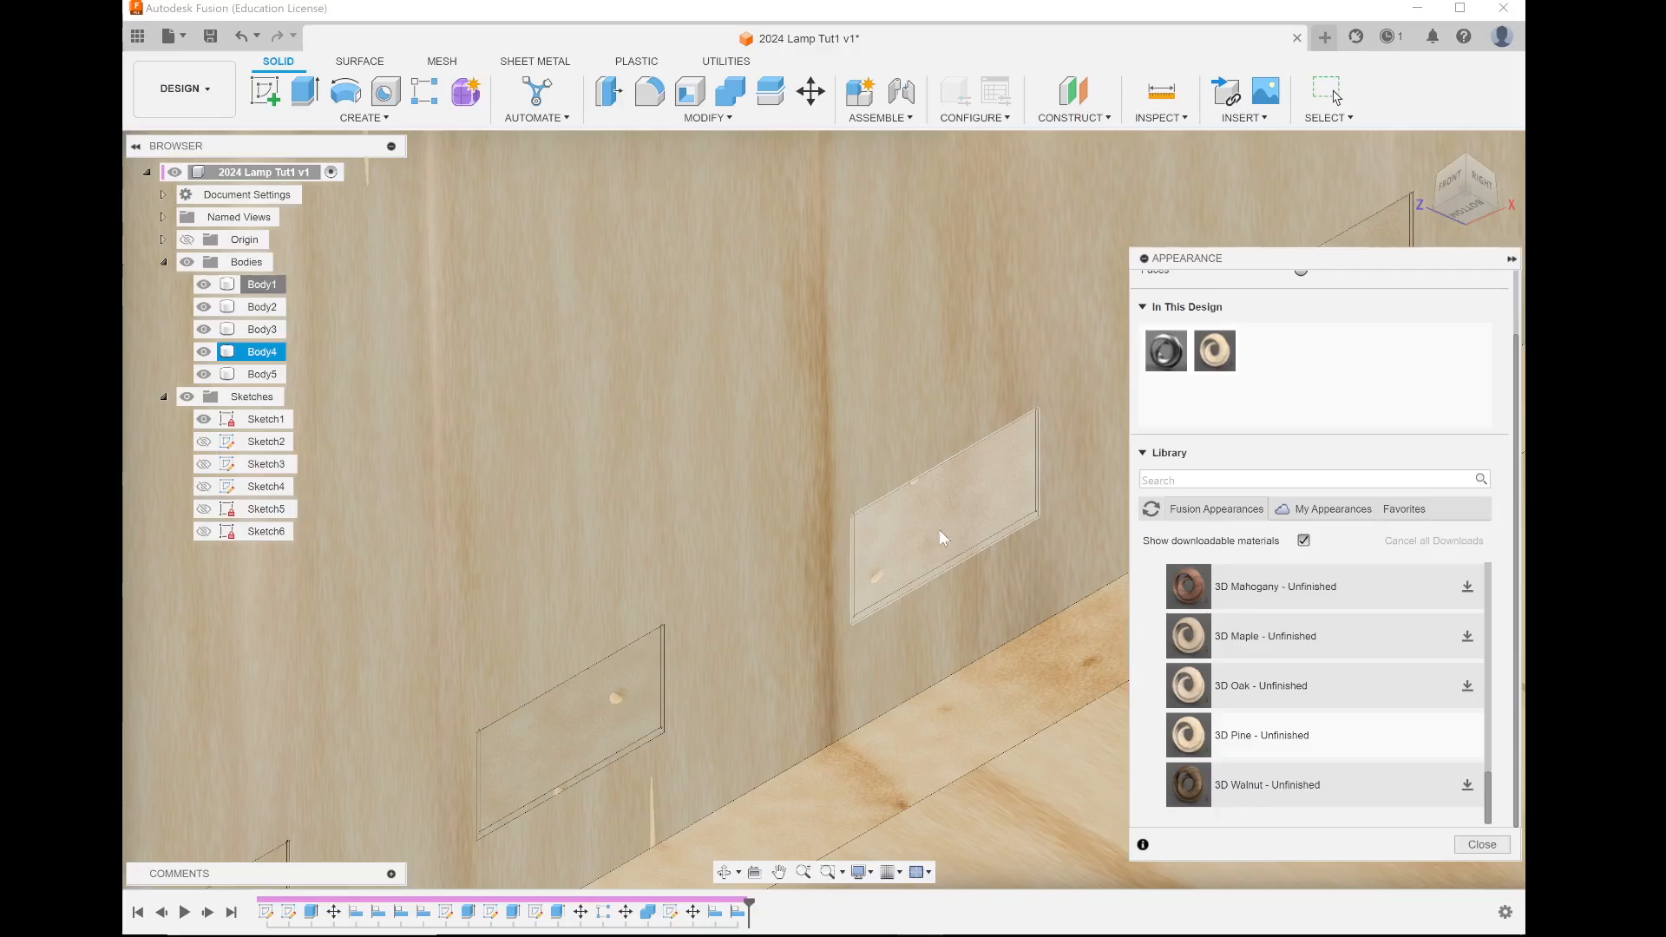
scroll(939, 529, up, 5)
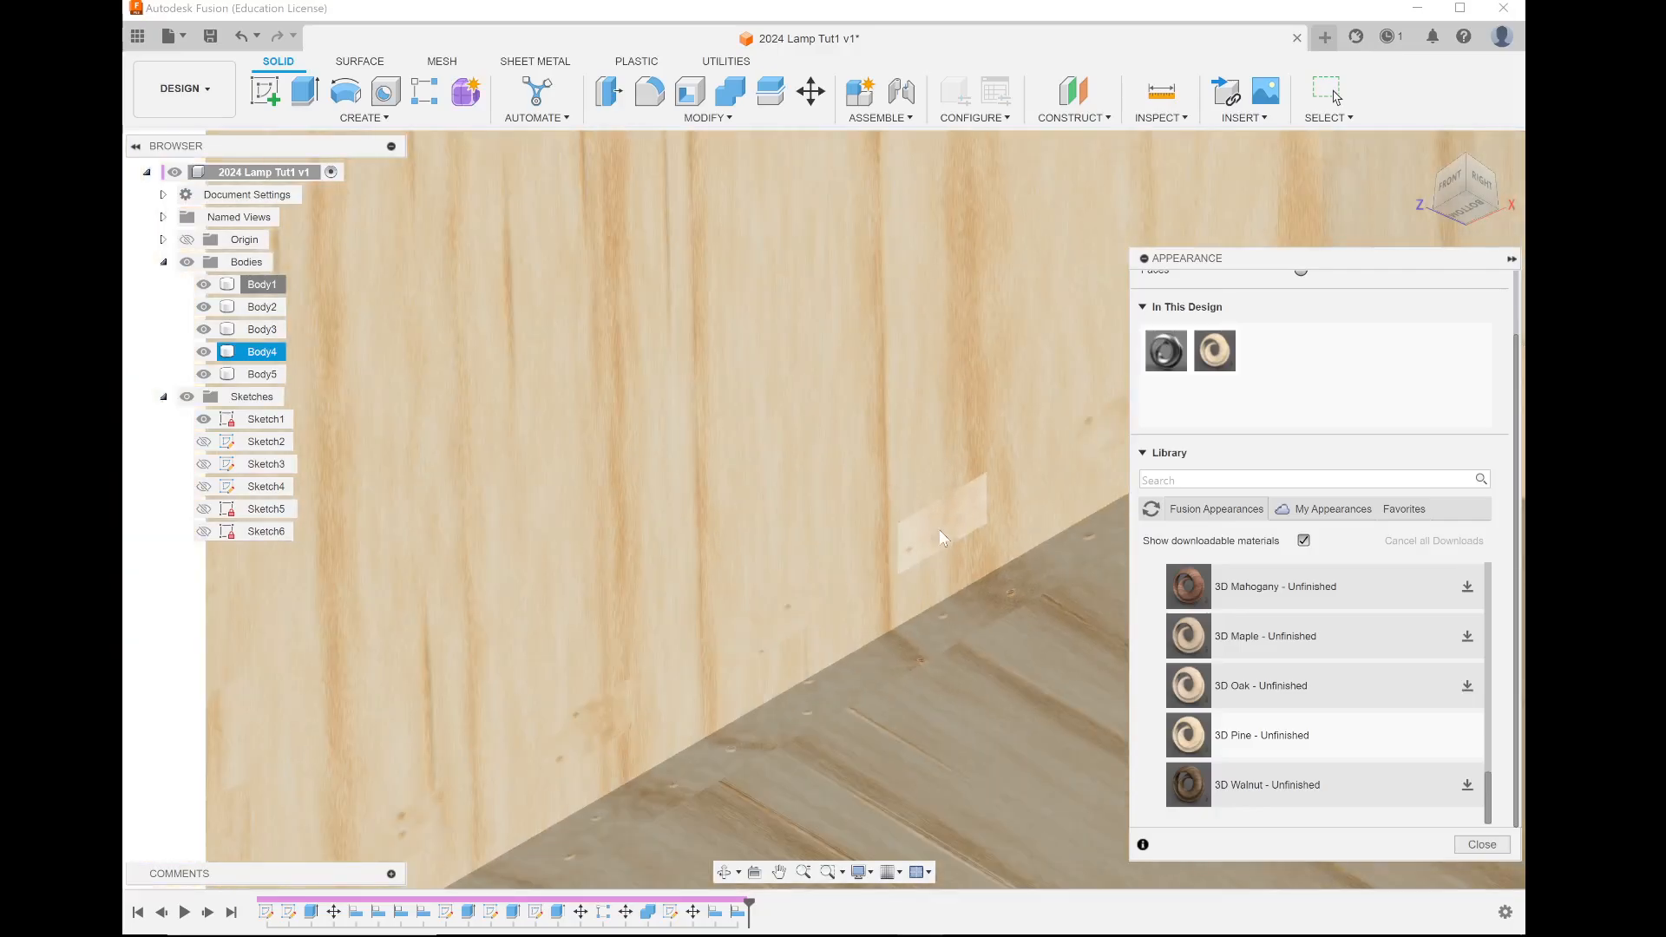
scroll(939, 529, down, 10)
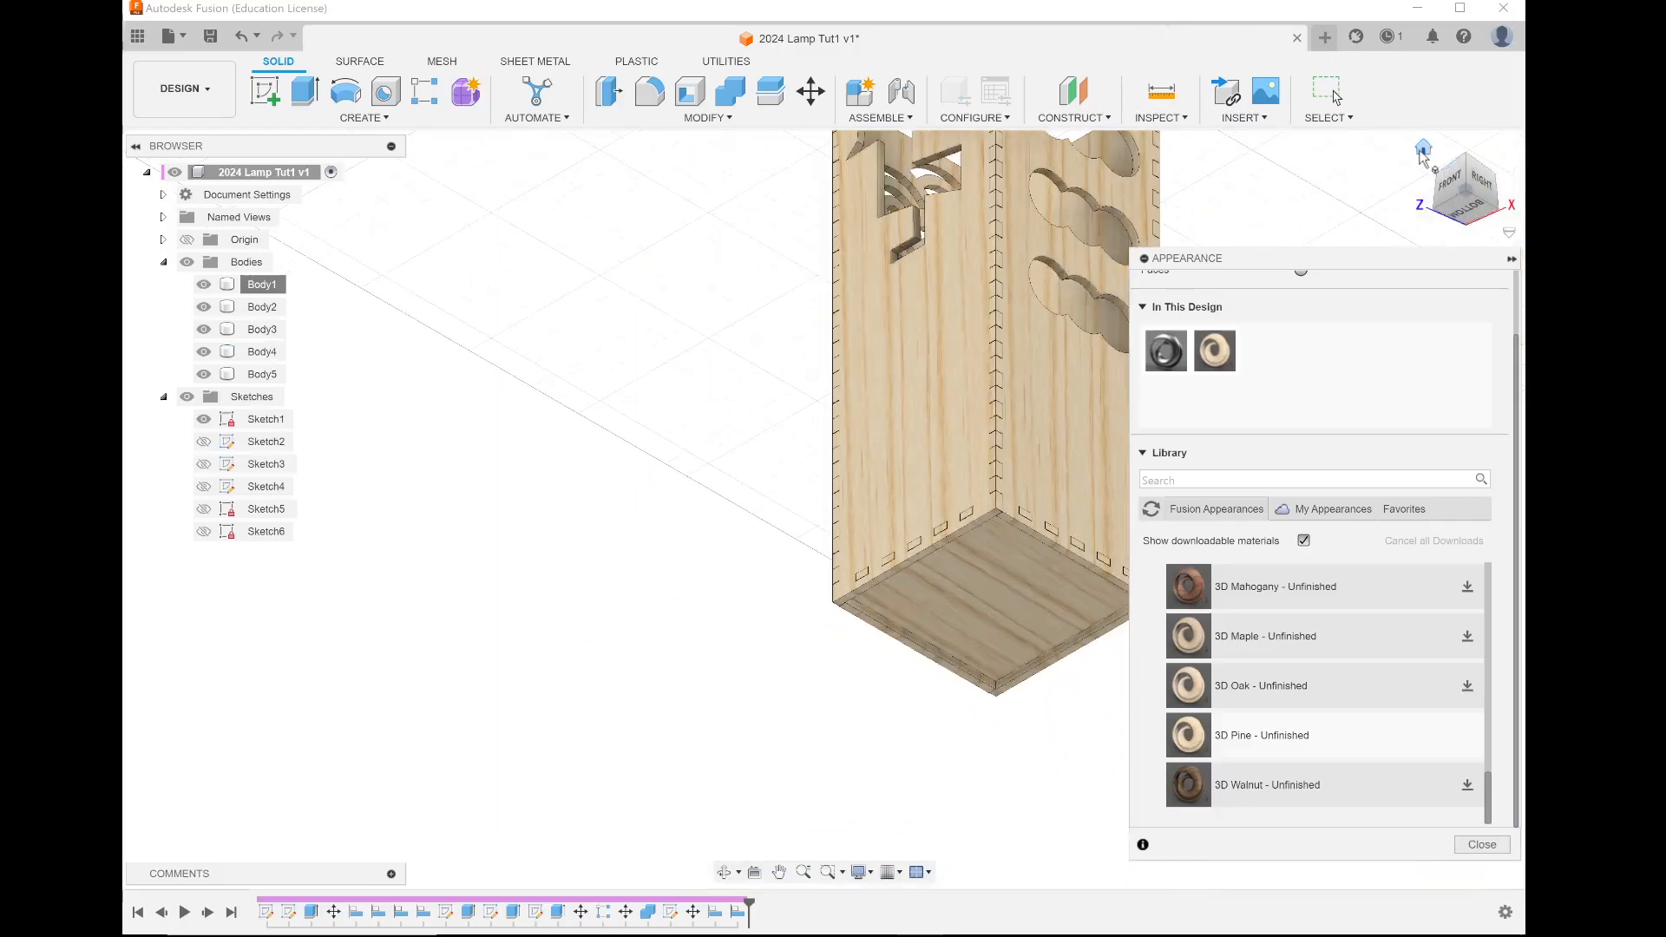
click(1423, 149)
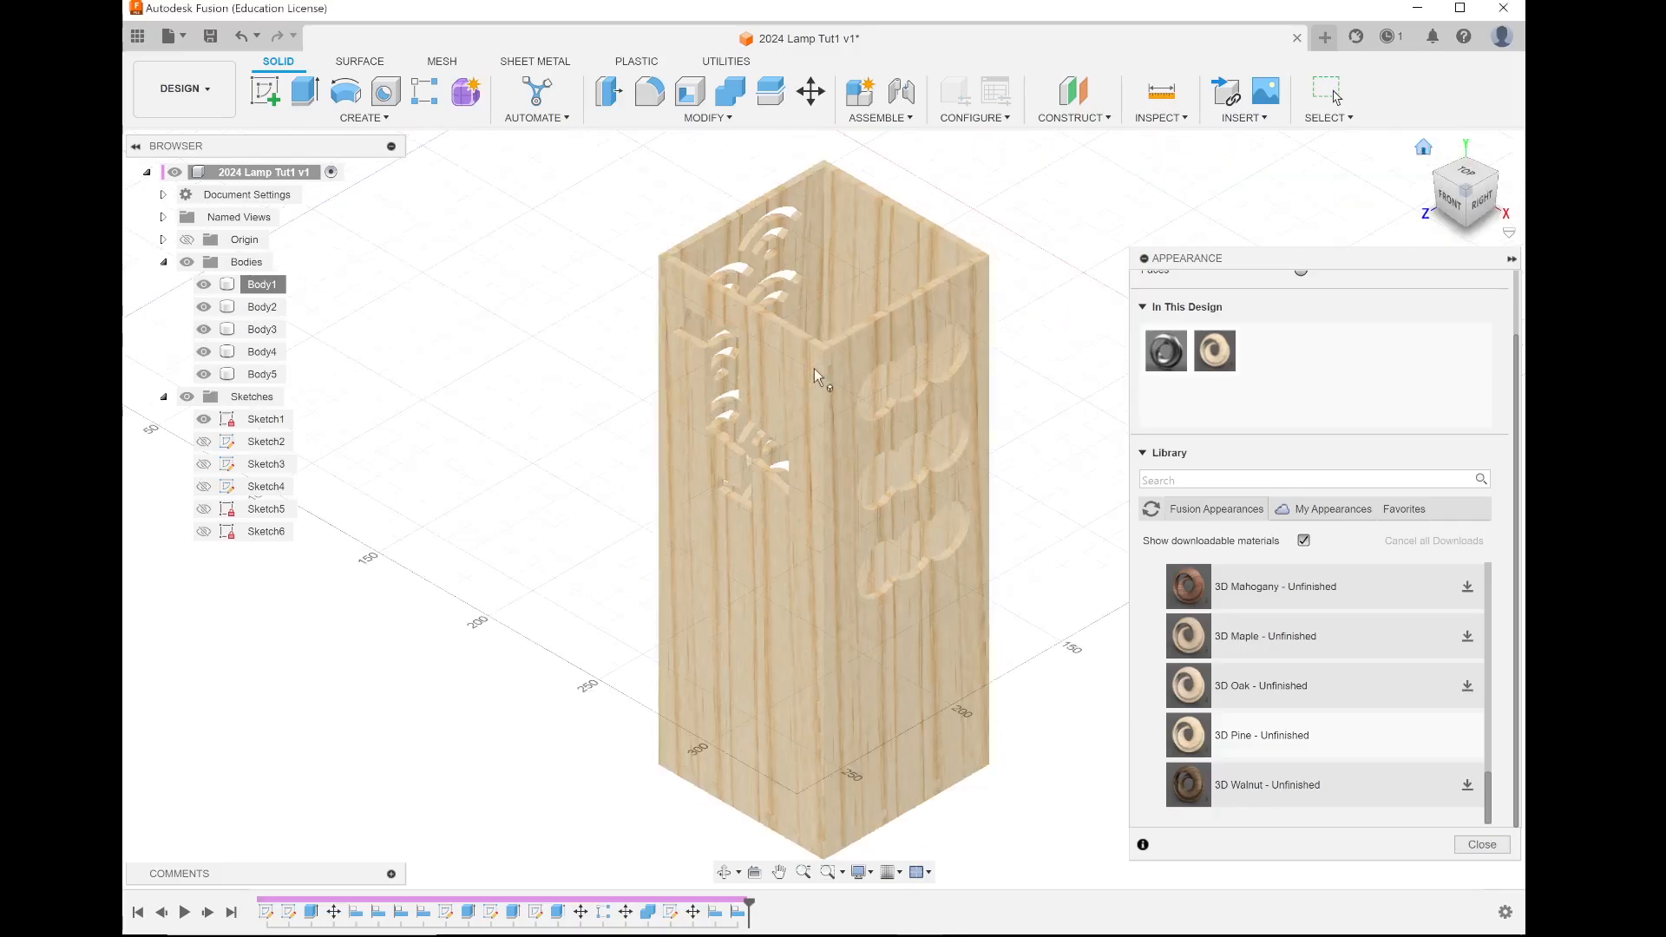
Step: Save the wood-finished lamp design as a new version and switch to the Render workspace
click(210, 35)
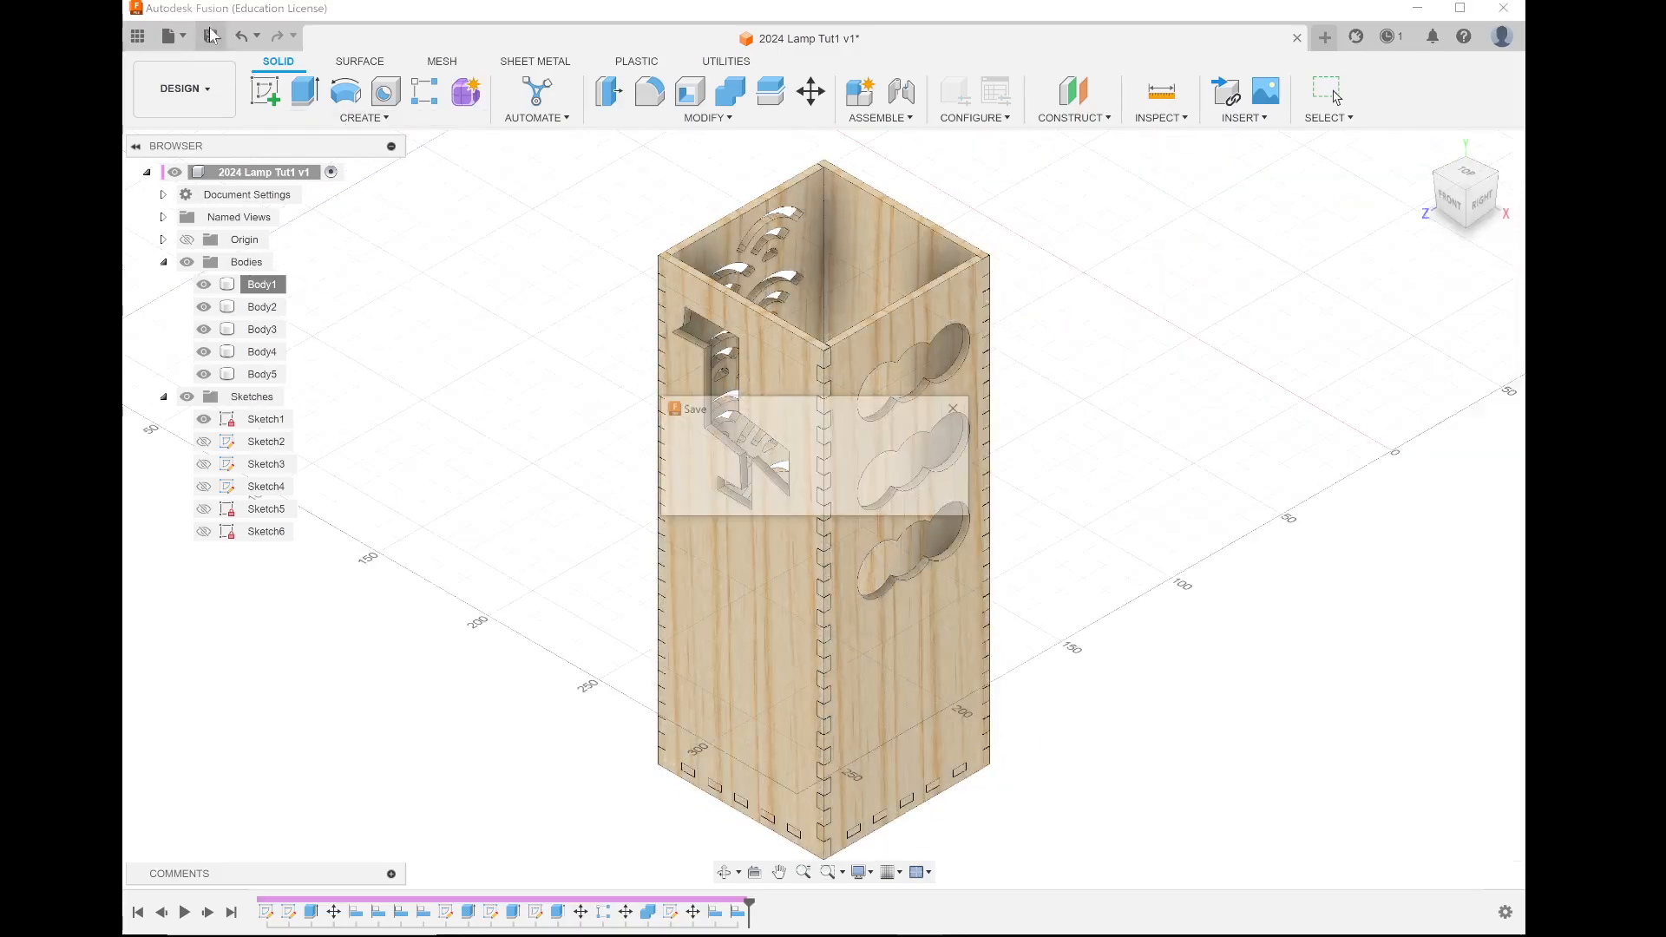
click(814, 496)
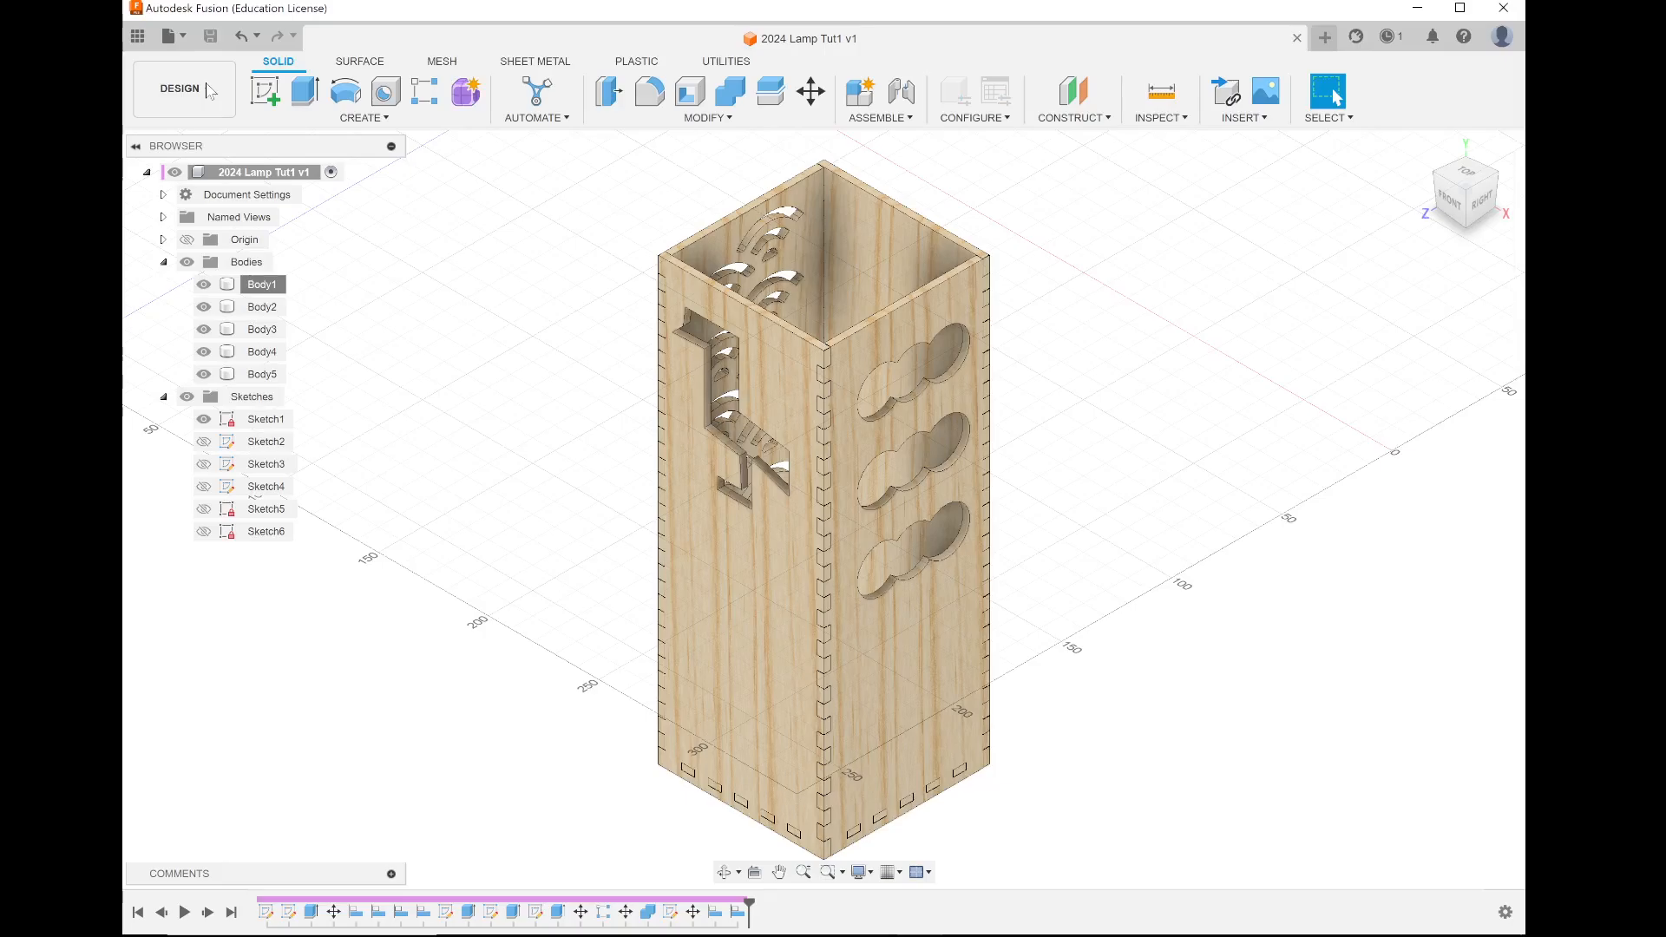
click(181, 91)
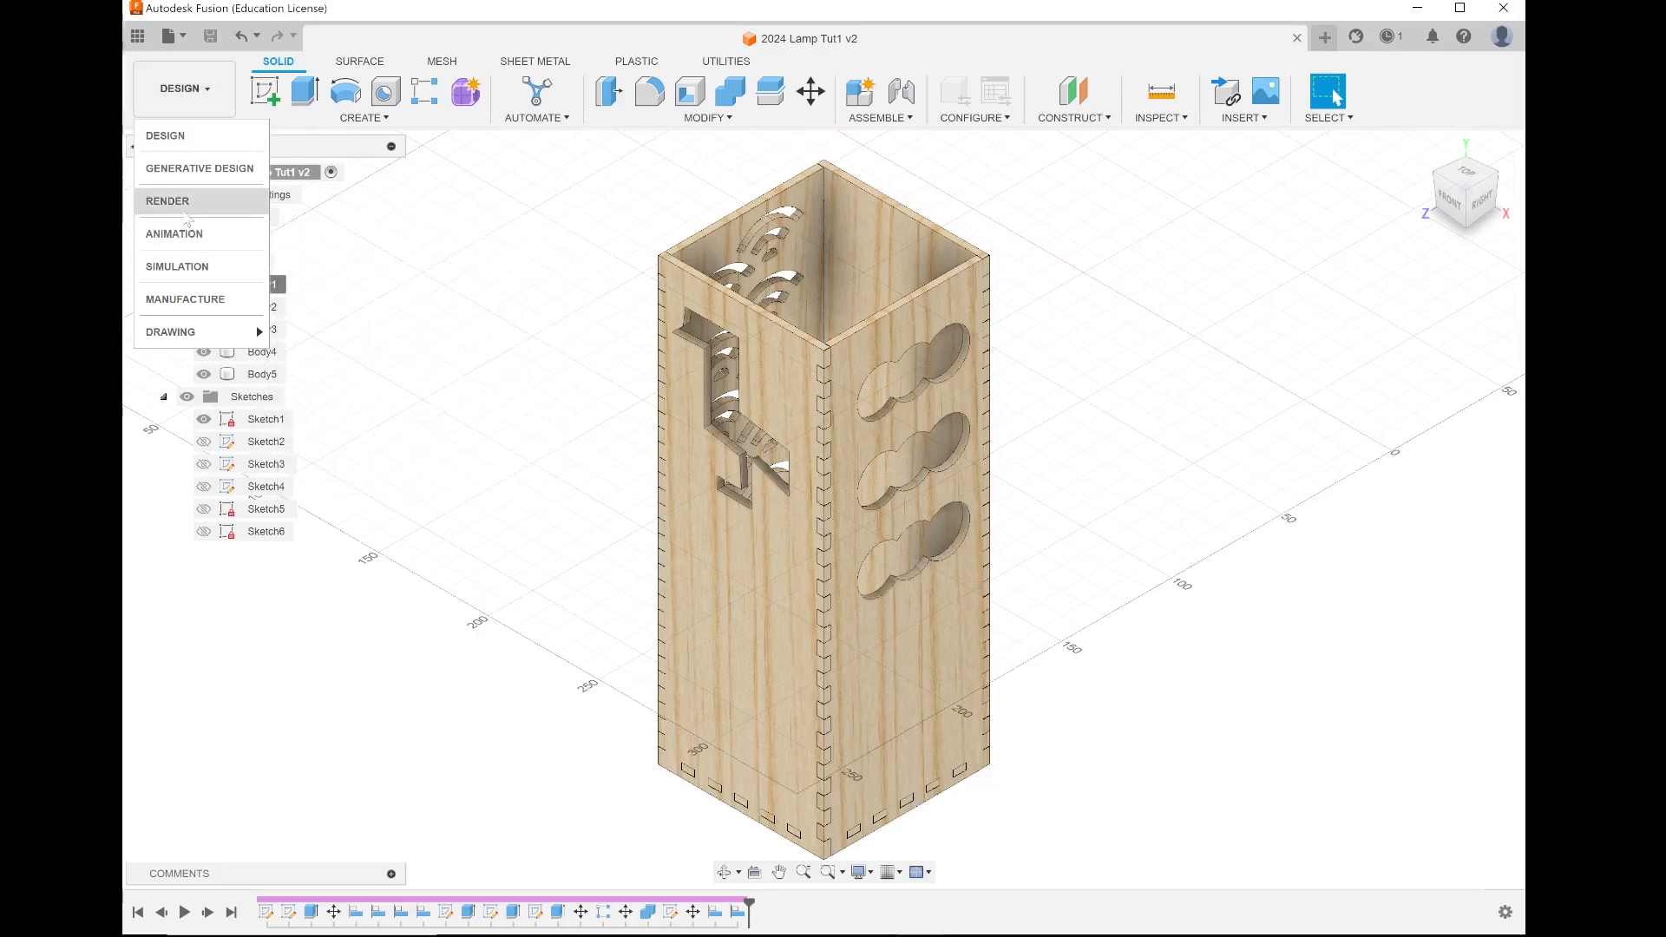
click(184, 212)
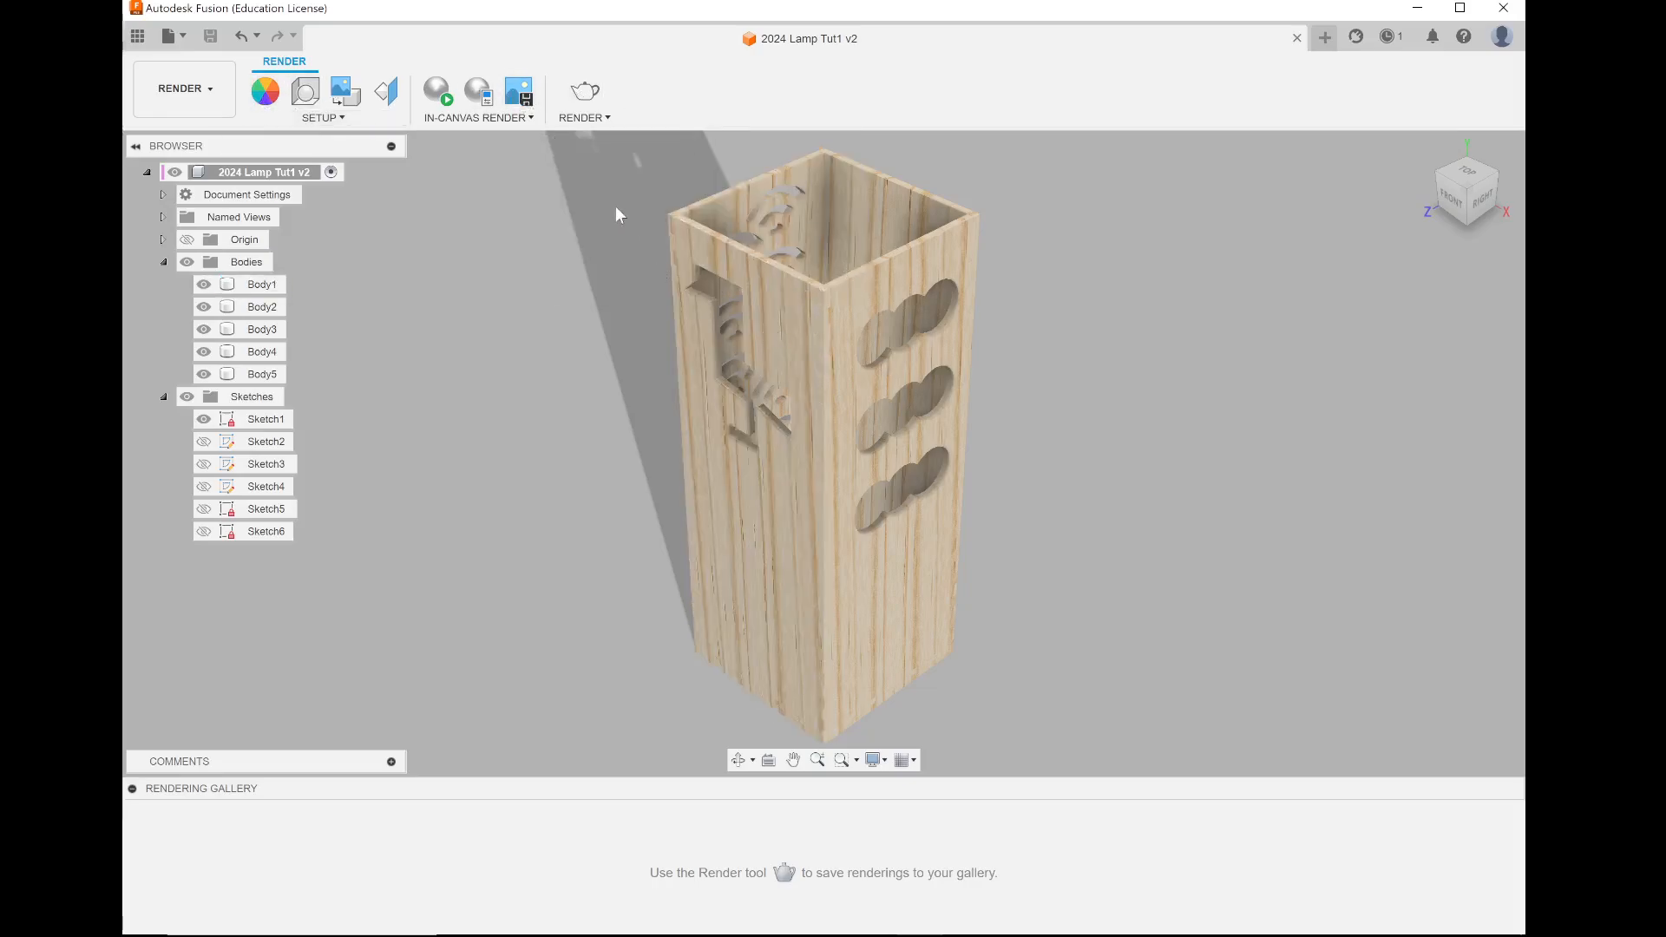
Step: Start a cloud render of the lamp with the Web image size 1280 x 1024 and Standard quality
click(585, 92)
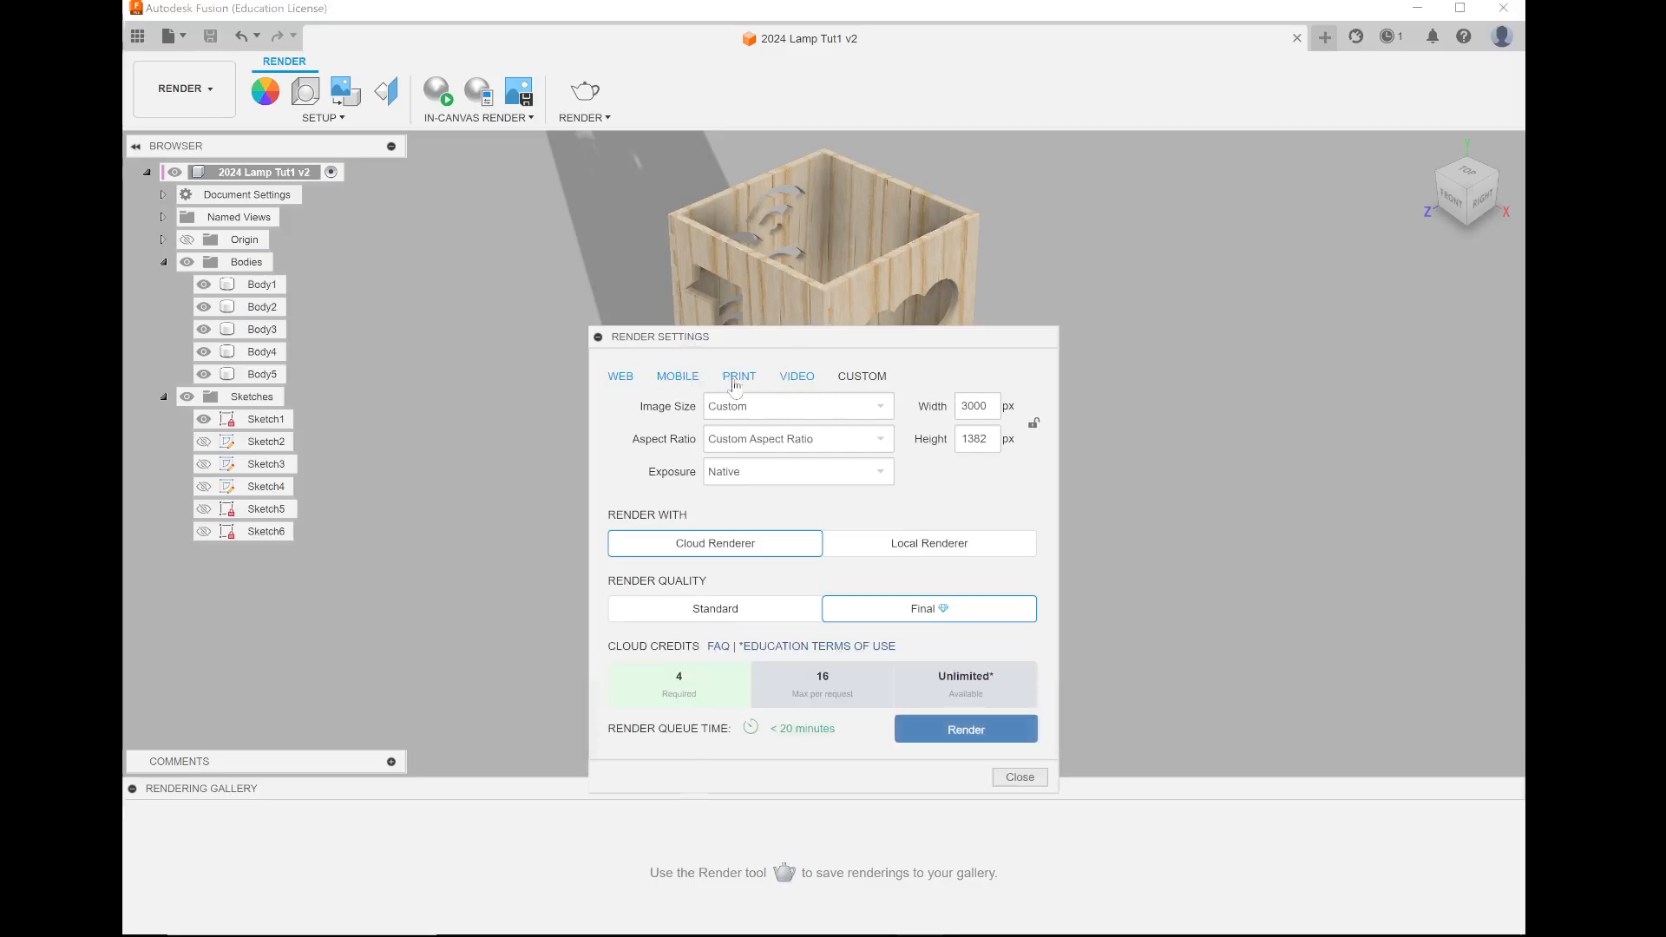
click(734, 380)
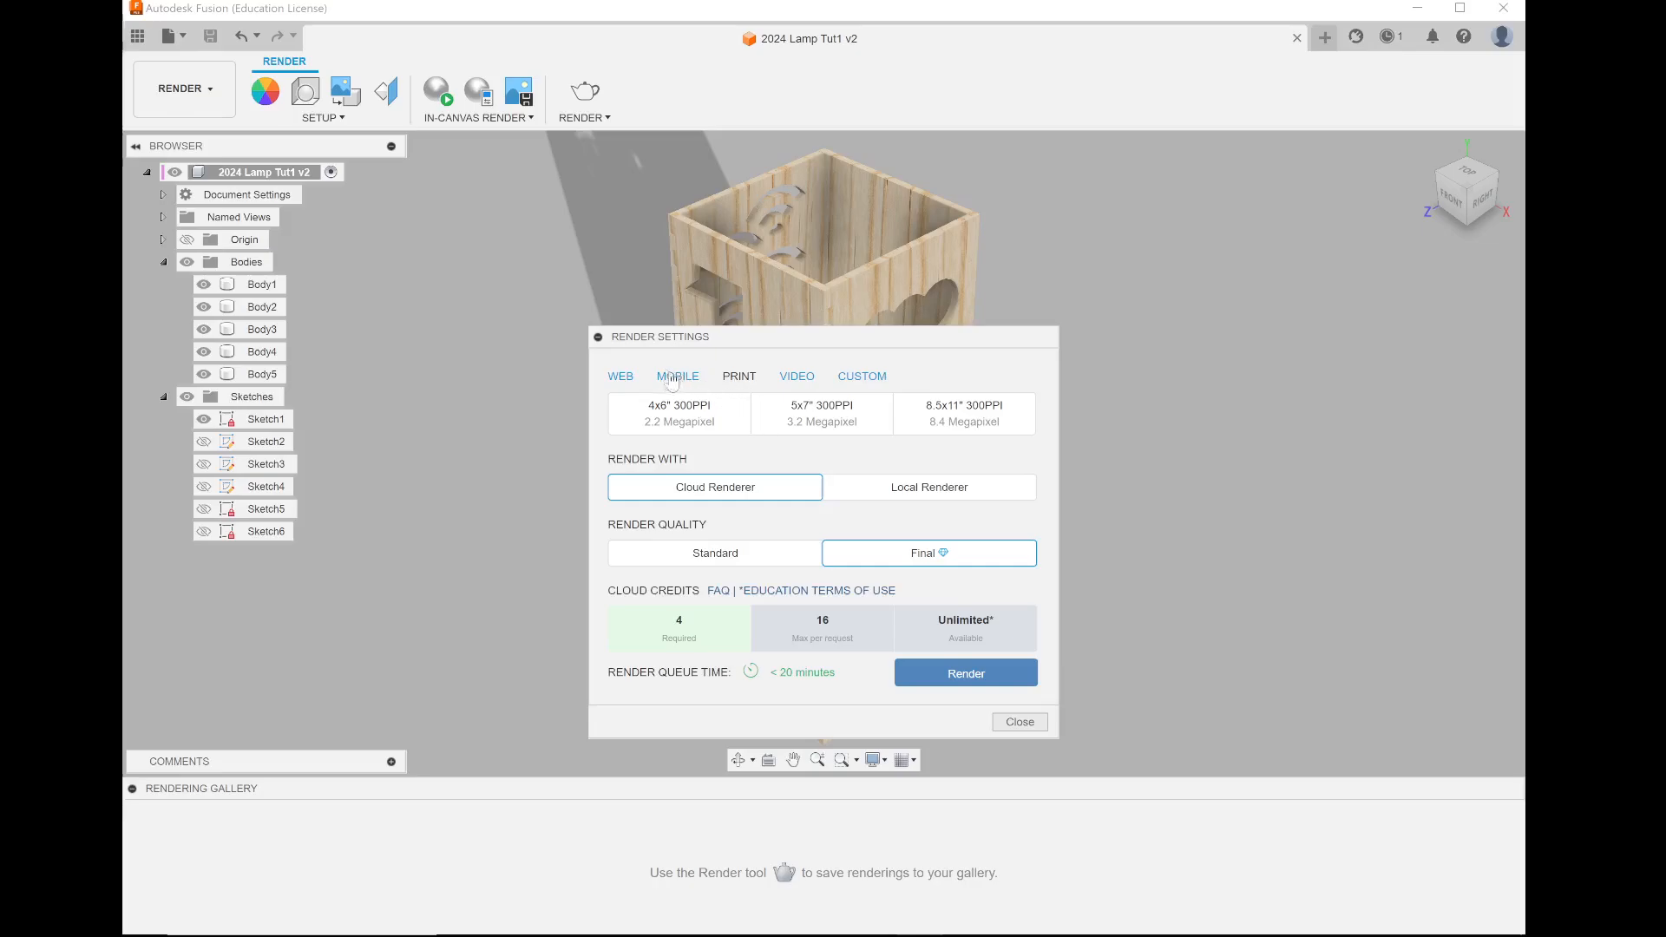
click(620, 377)
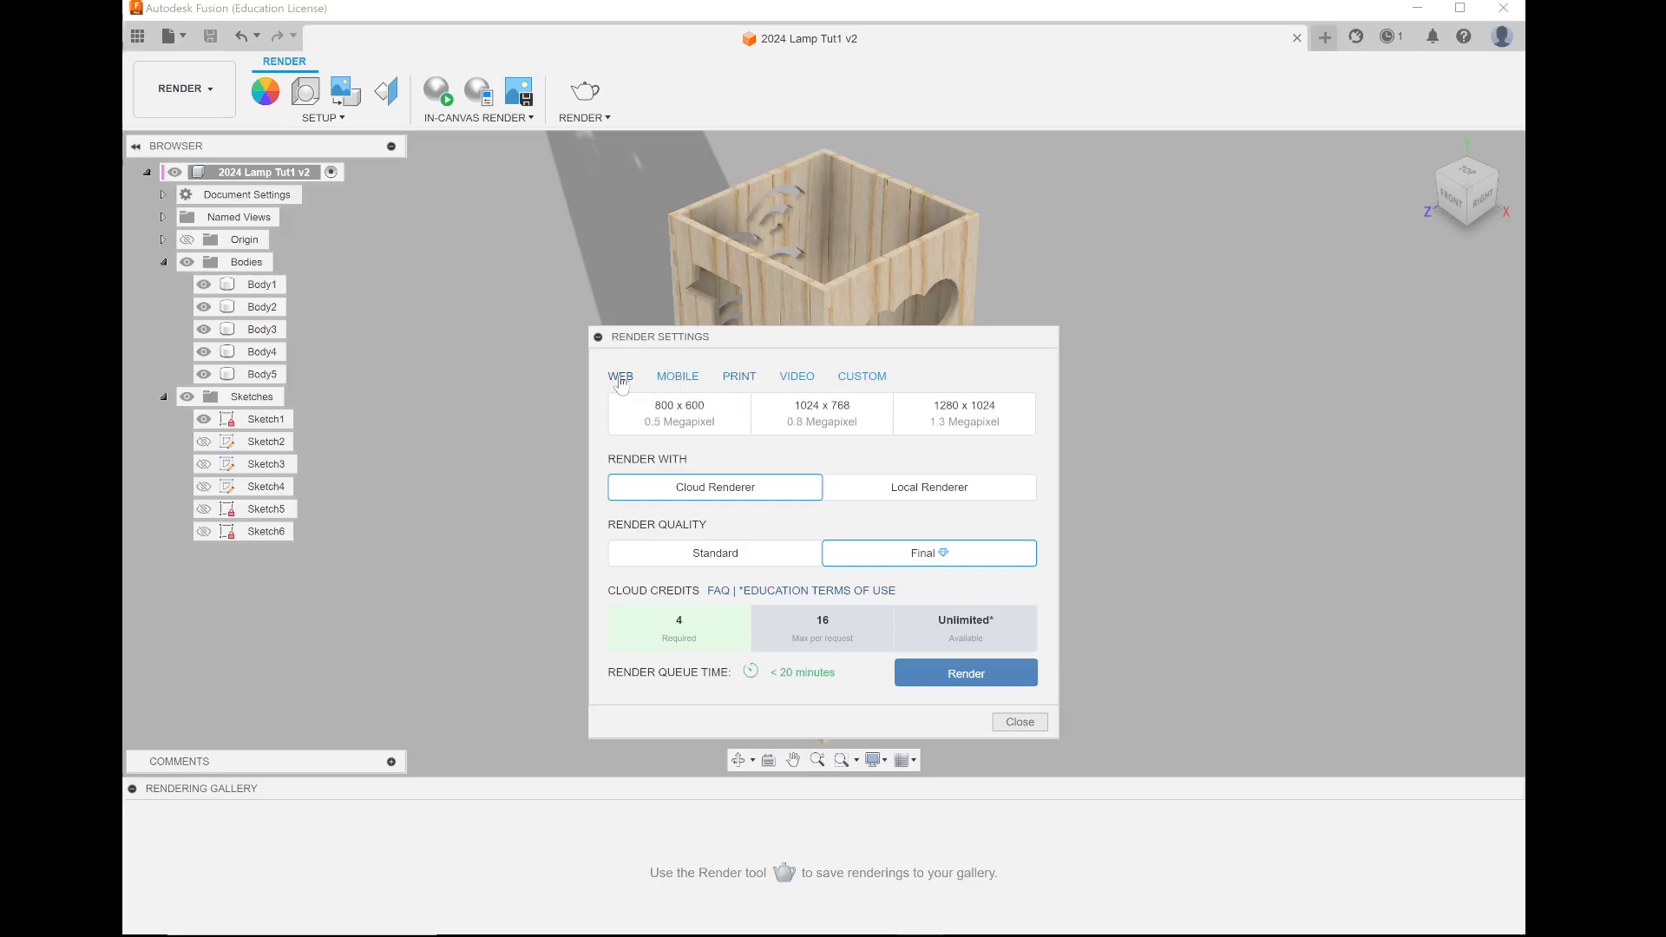
click(970, 421)
click(771, 555)
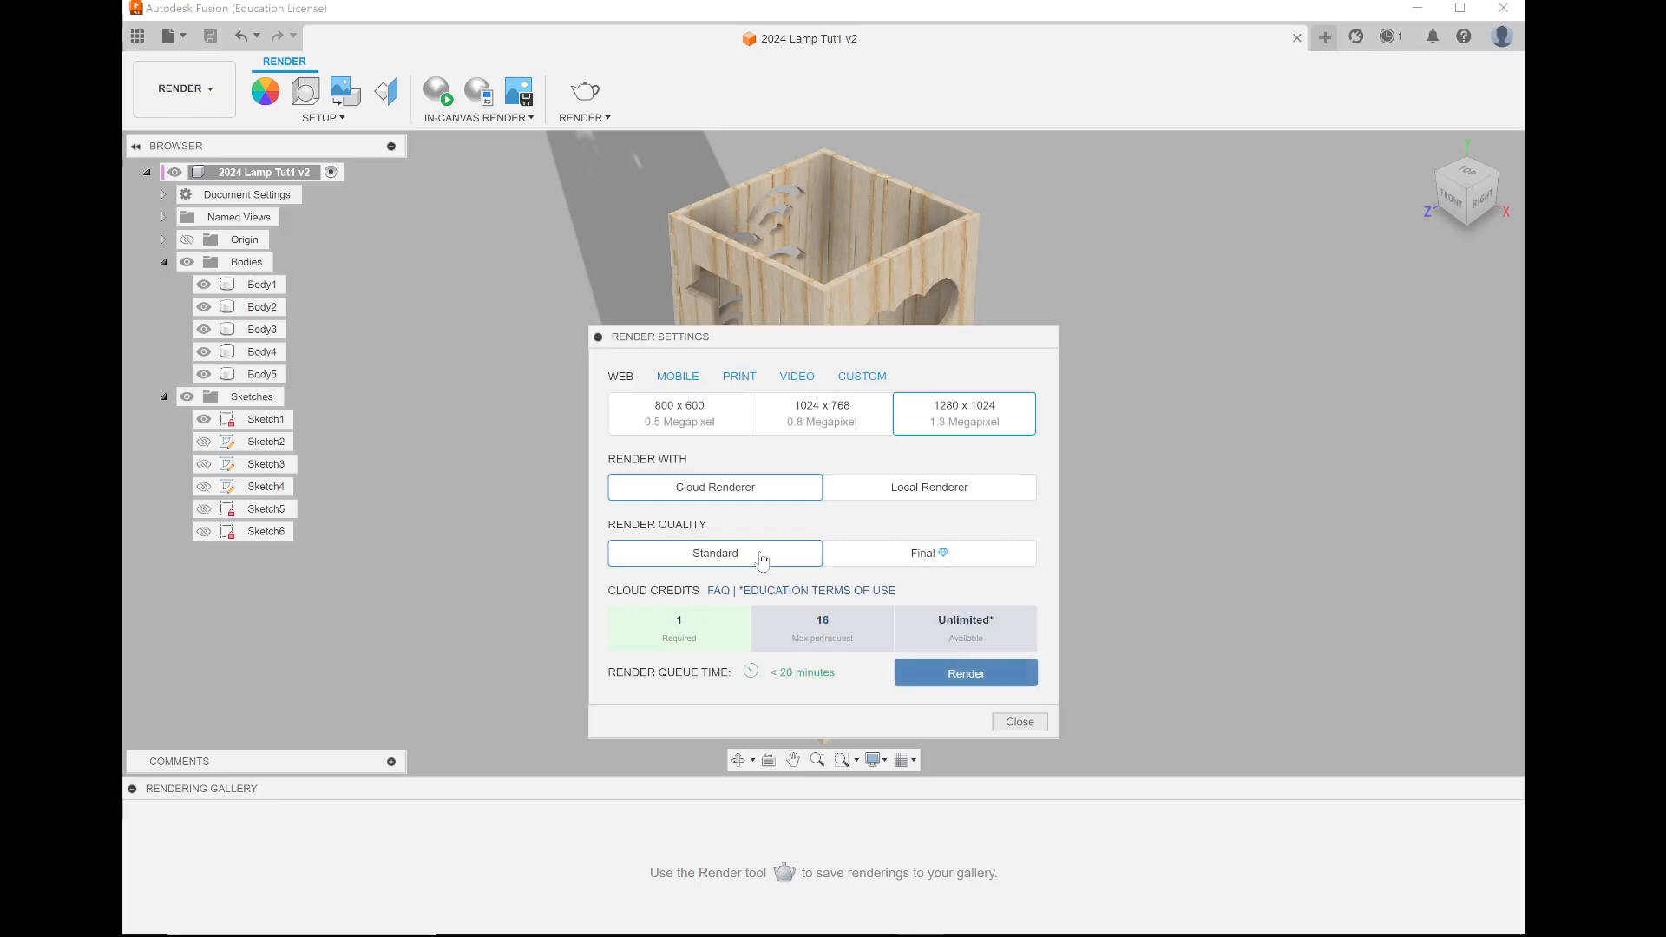
click(921, 683)
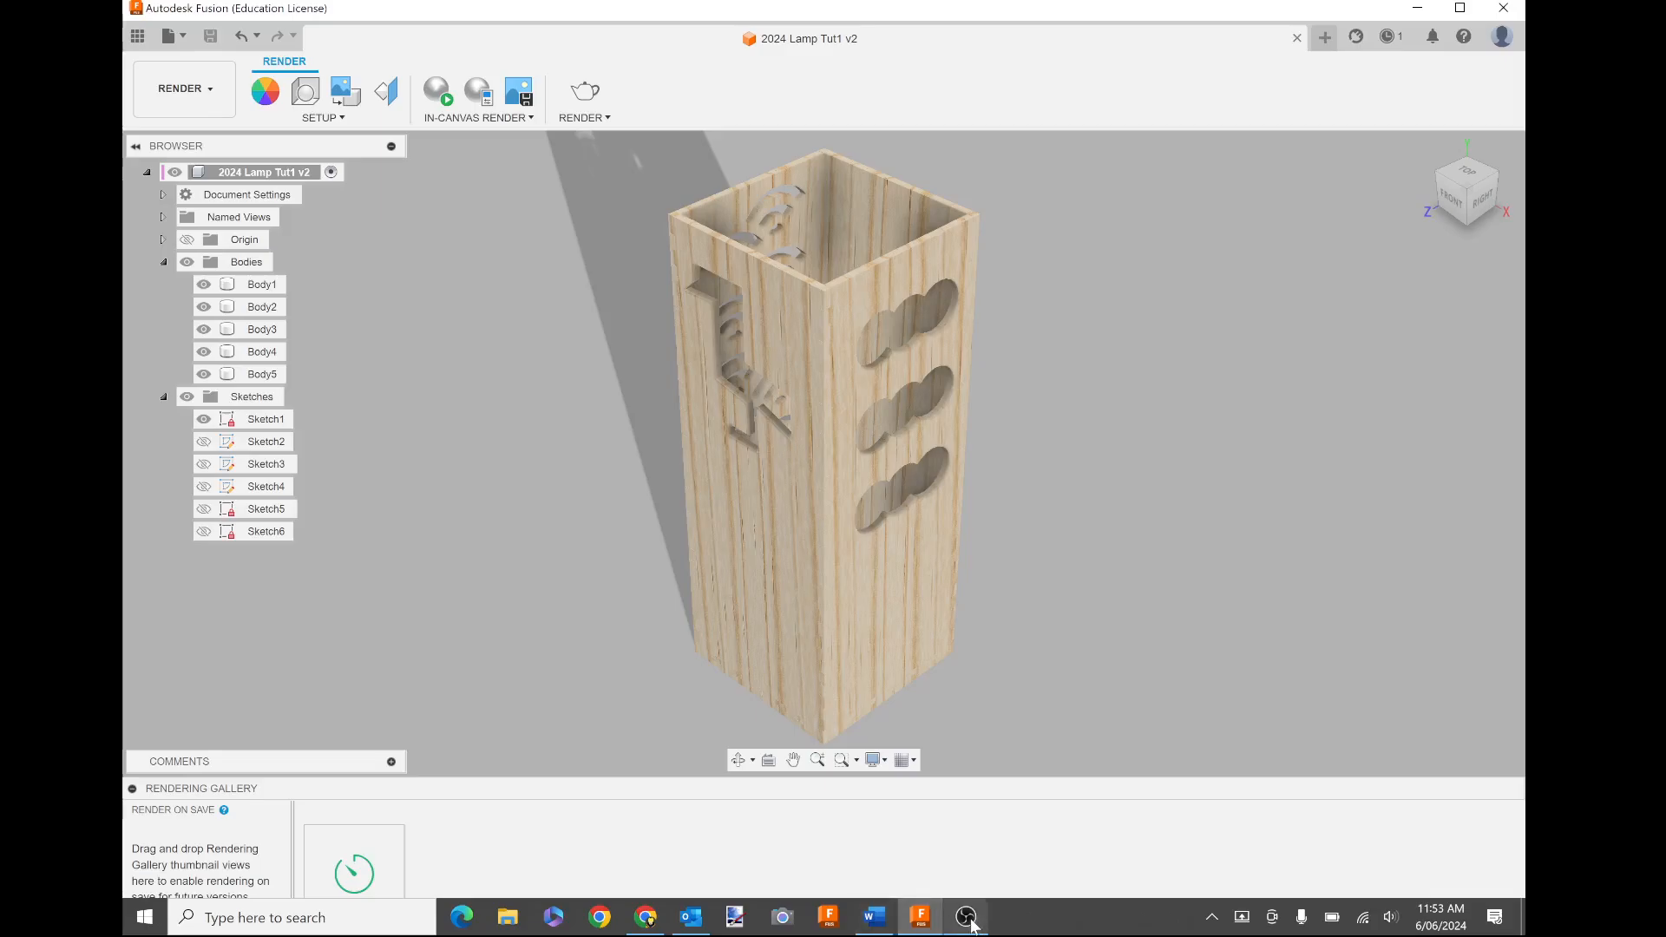
click(967, 917)
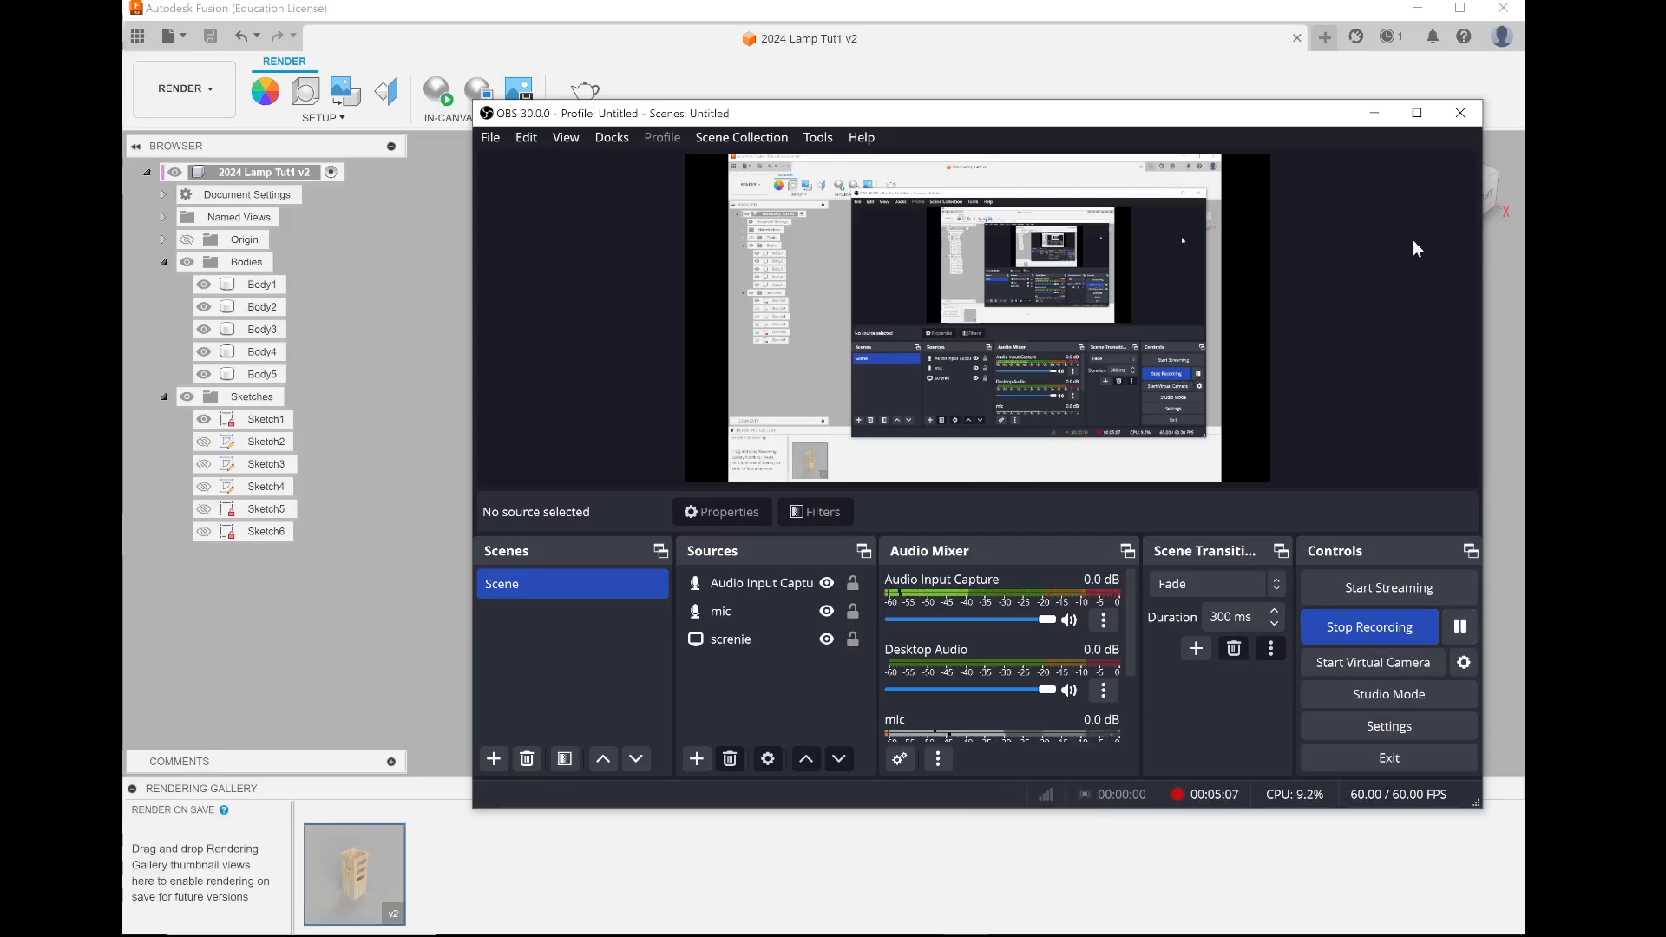
click(1373, 113)
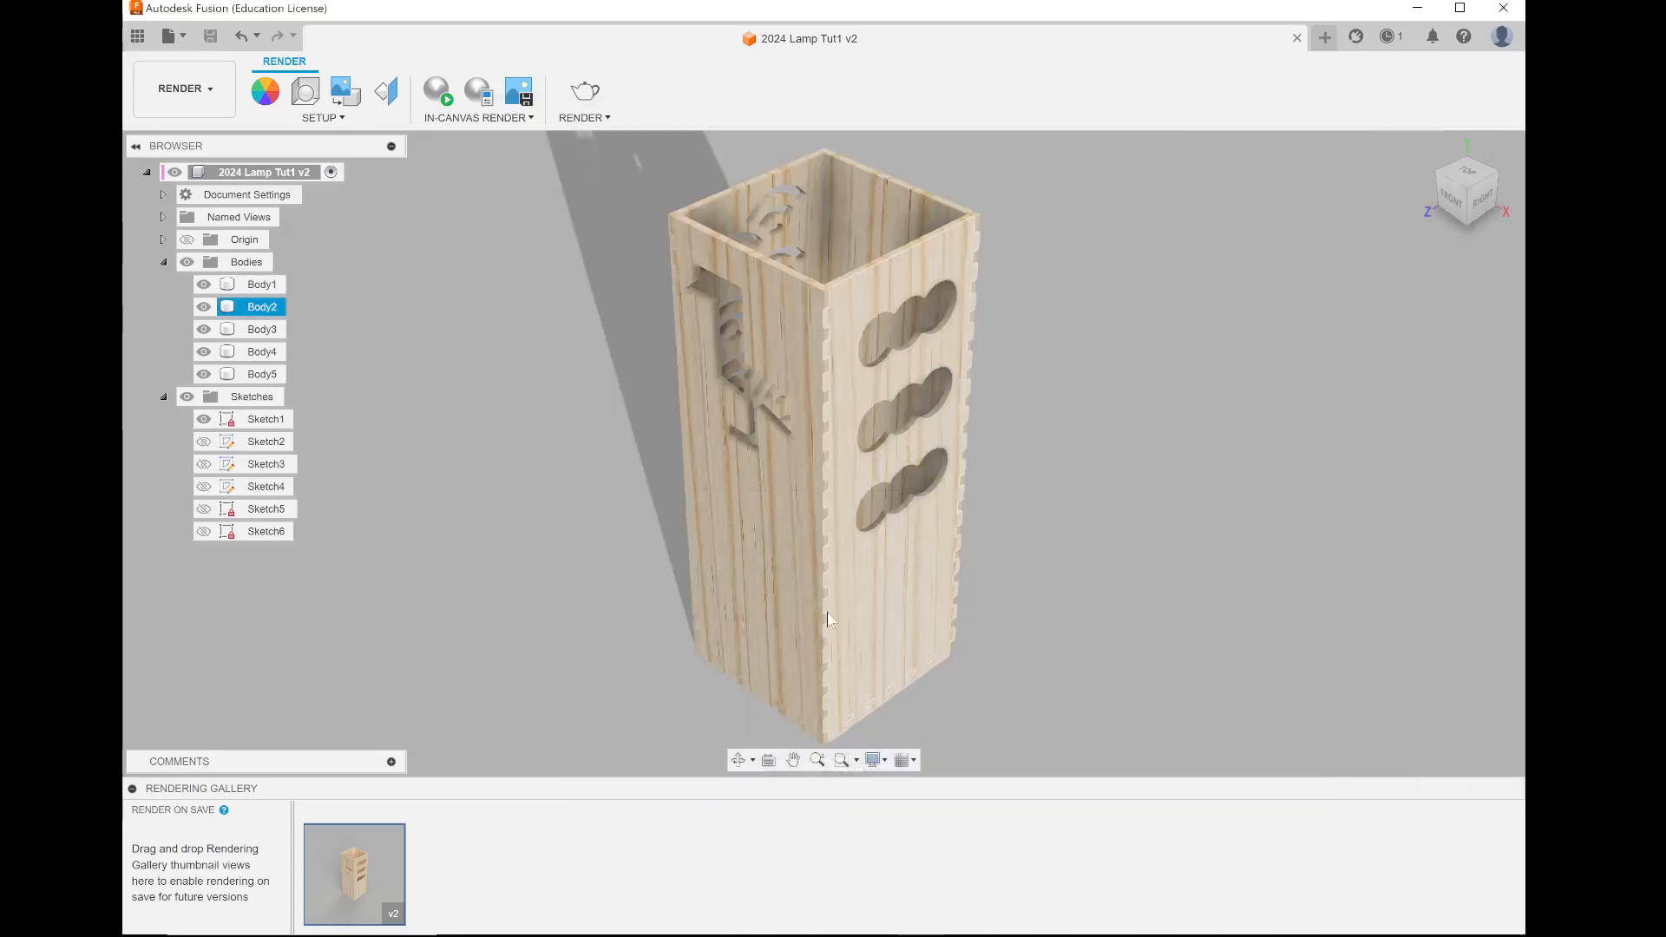
Step: View the finished v2 lamp render from the rendering gallery in an enlarged window, and close it after examining the image
mouse_move(359, 869)
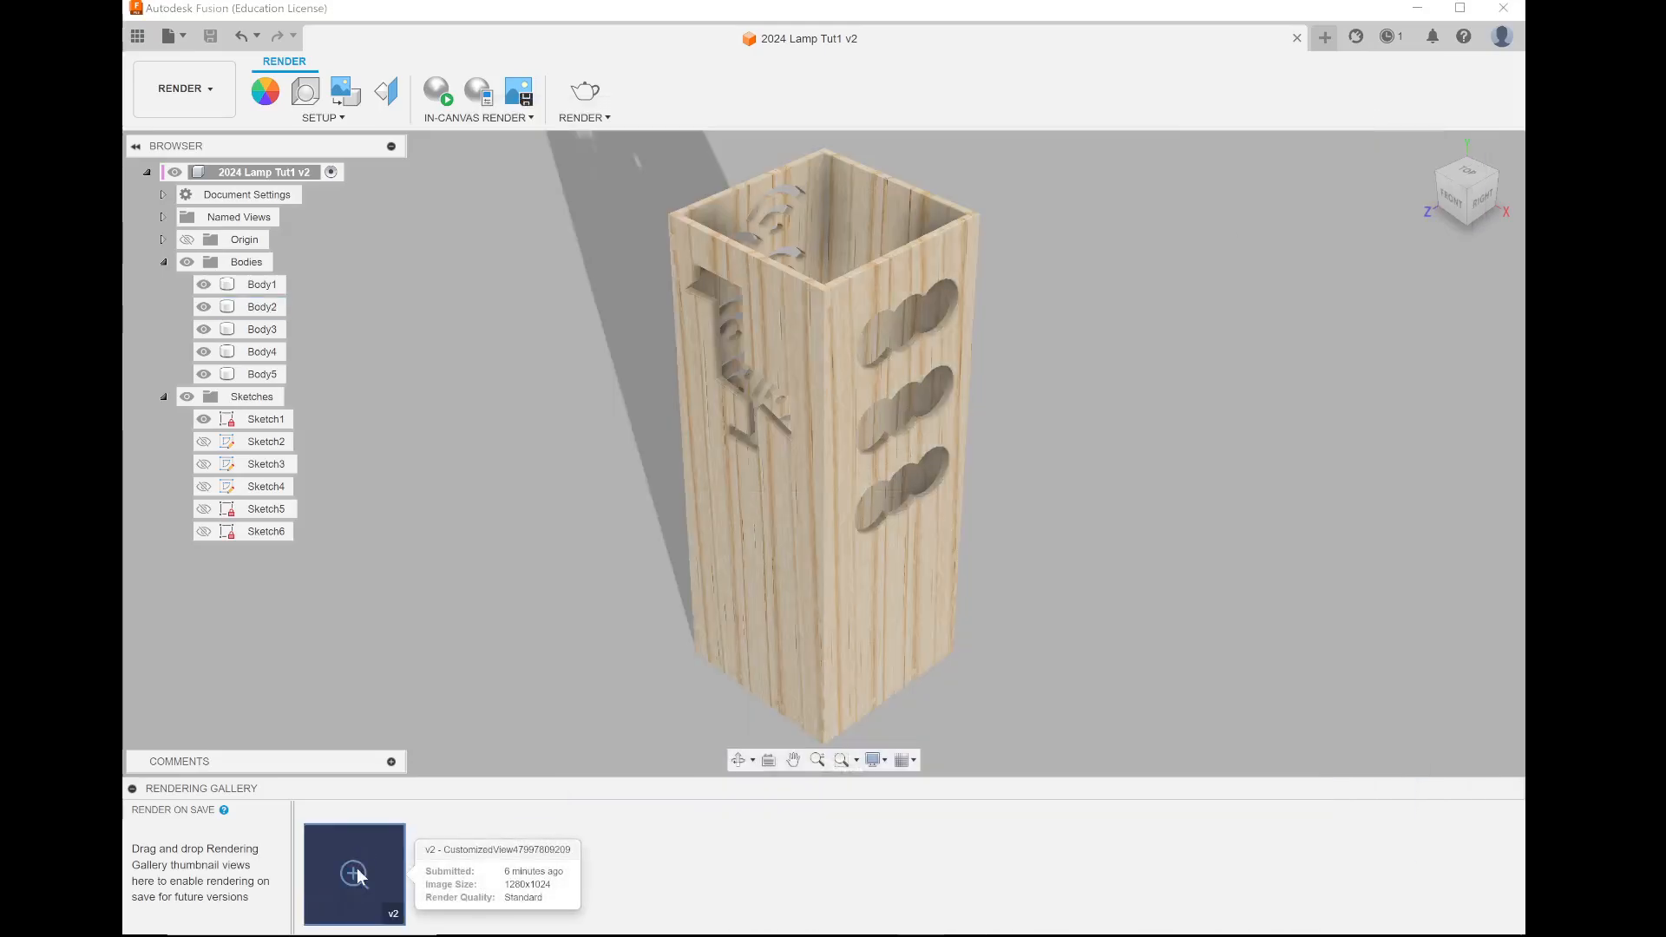
click(356, 868)
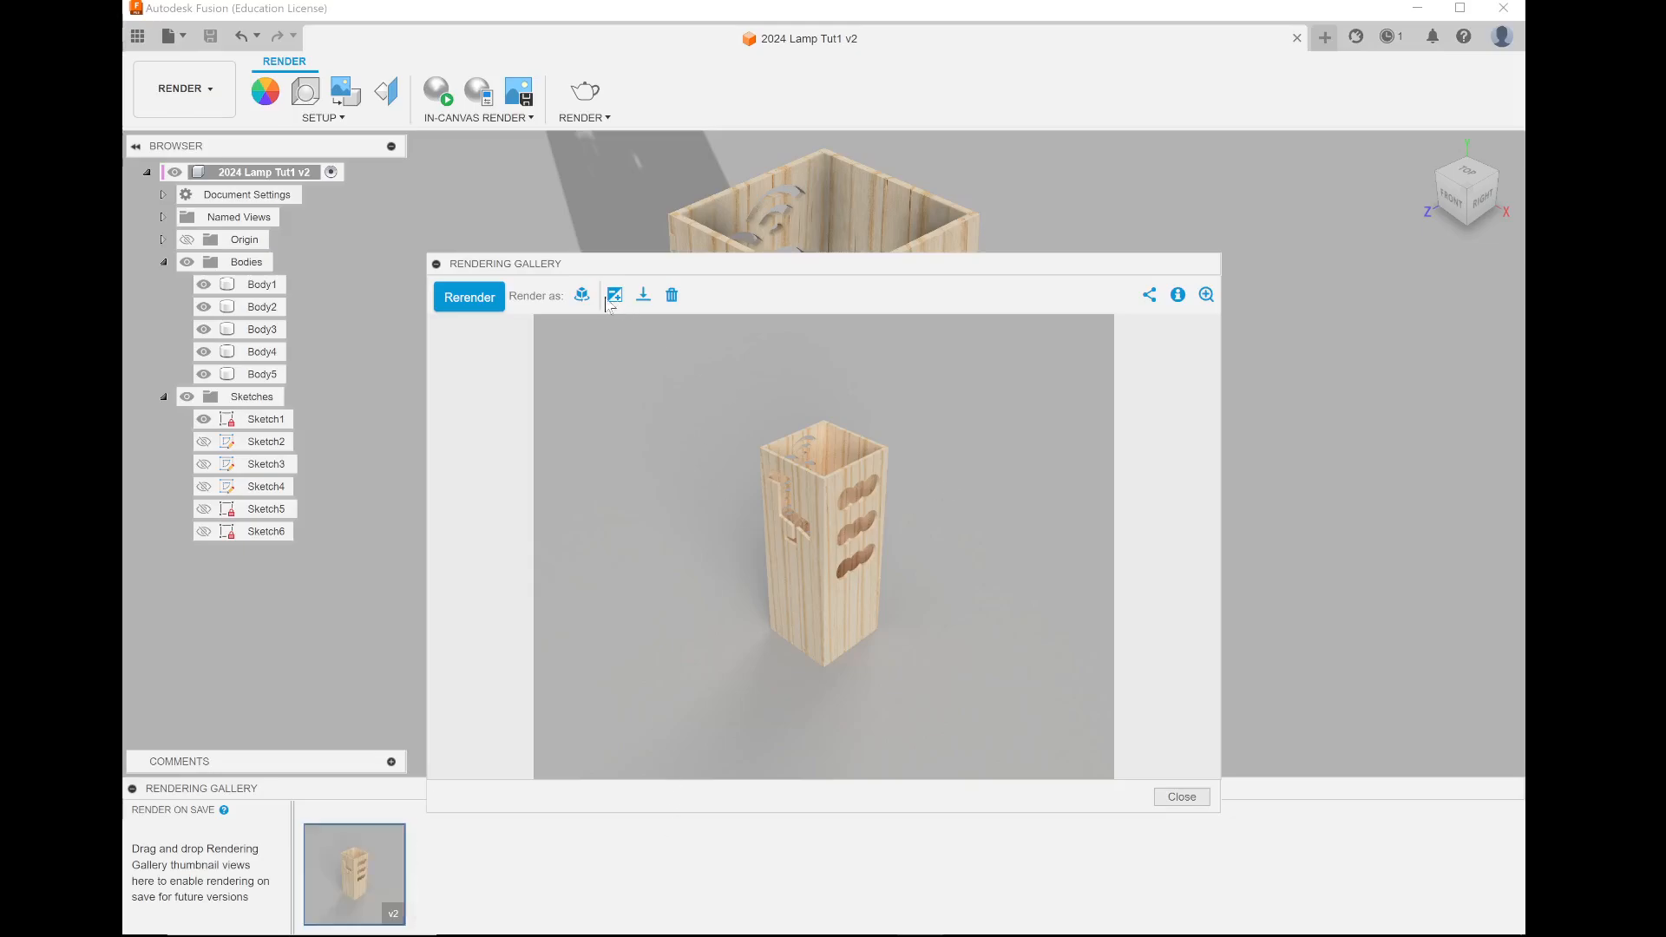
drag(848, 269, 718, 123)
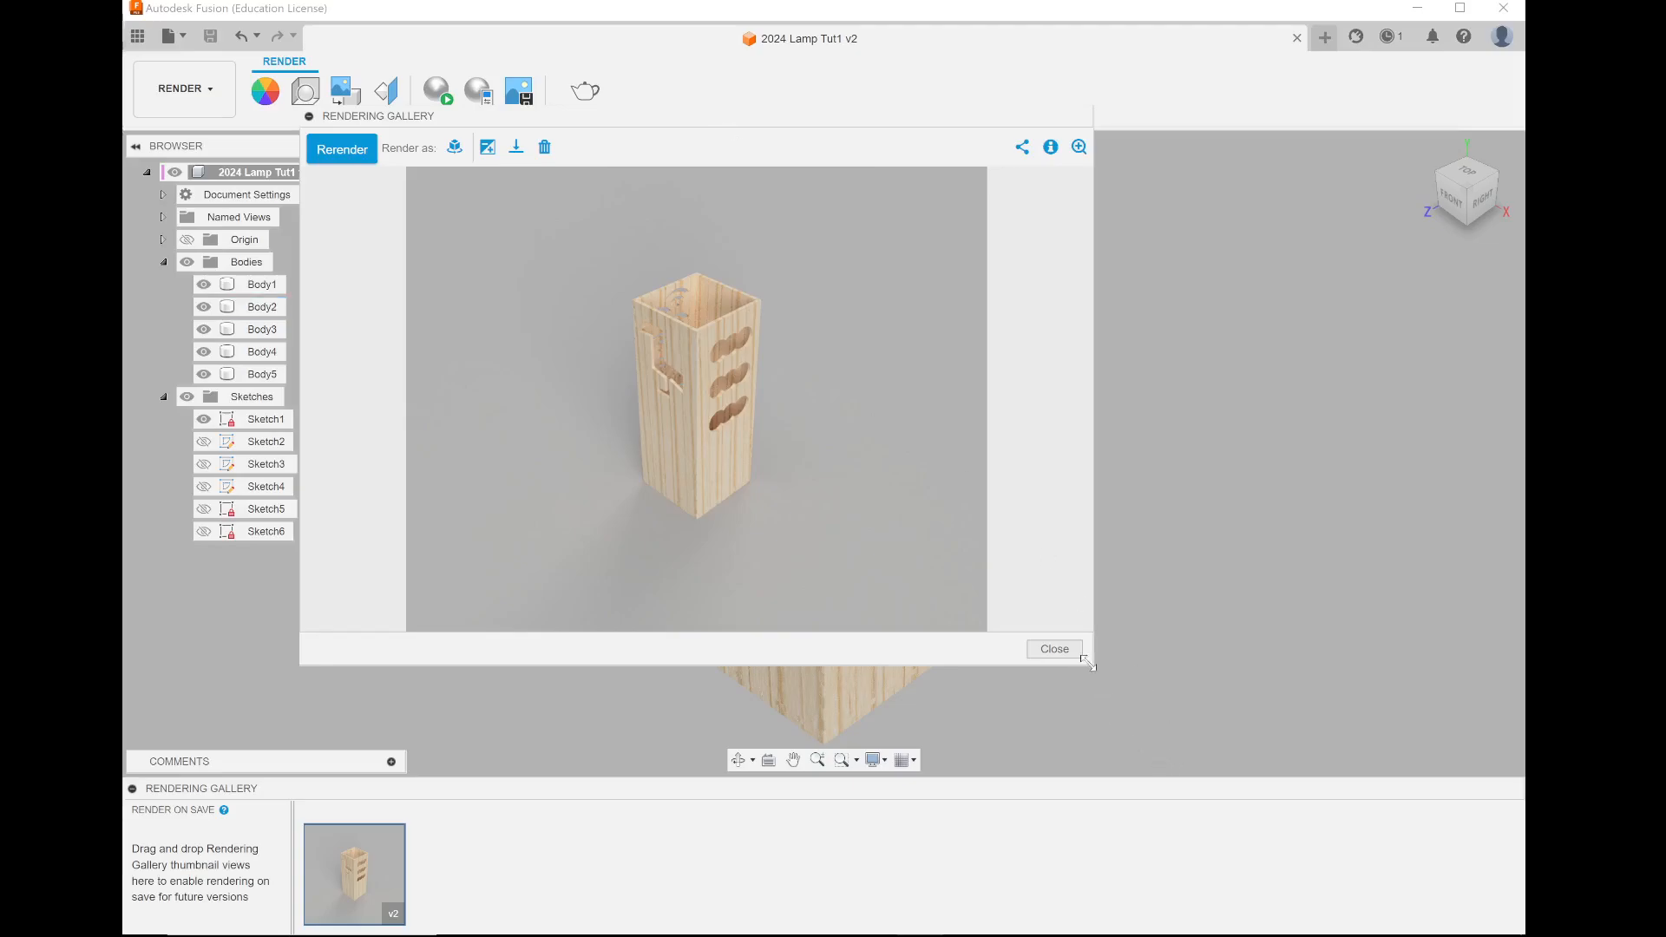
drag(1086, 663, 1337, 835)
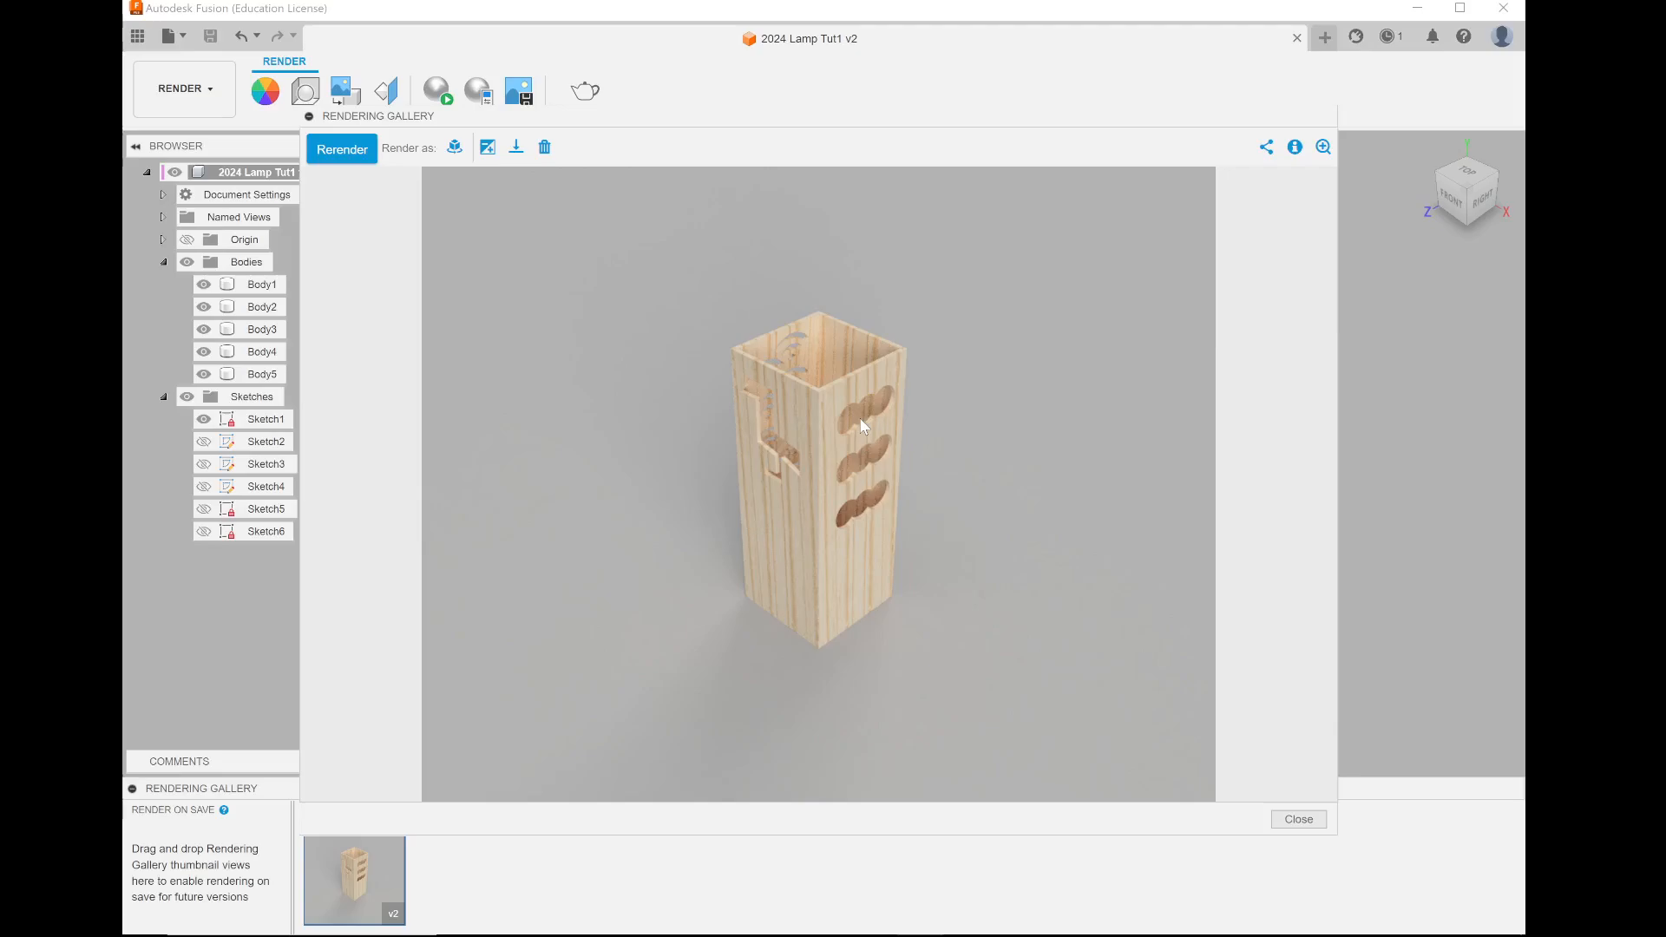
click(1298, 819)
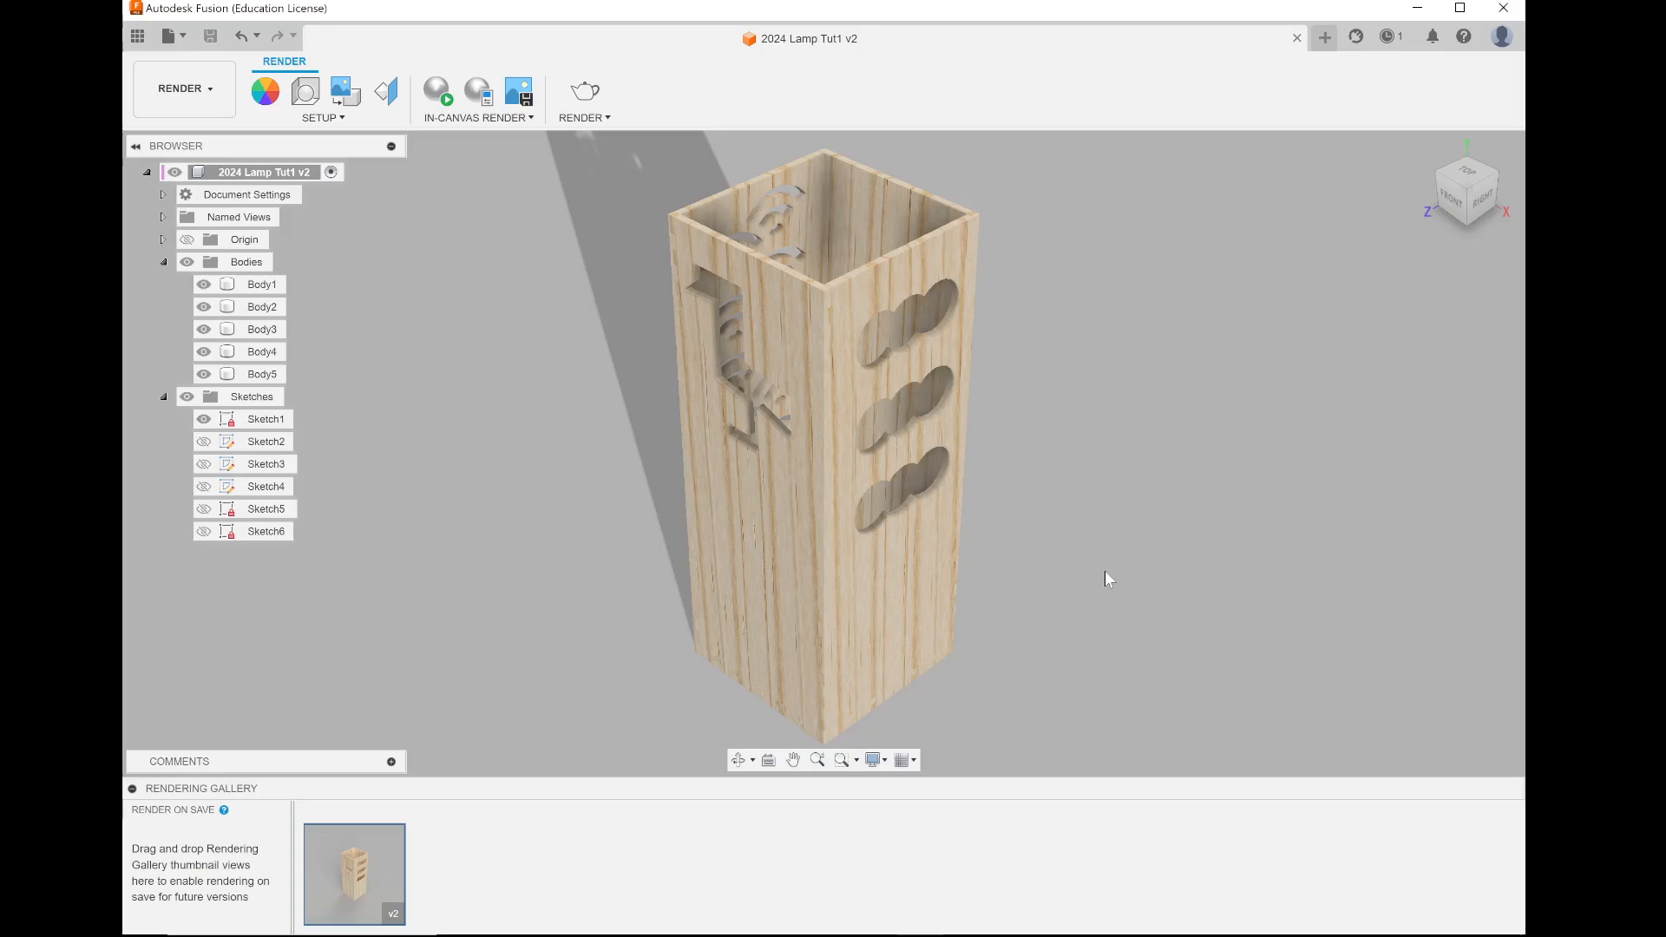
Step: Return to the Design workspace and hide every body except Body3, the lamp's plain side panel
click(206, 80)
click(181, 139)
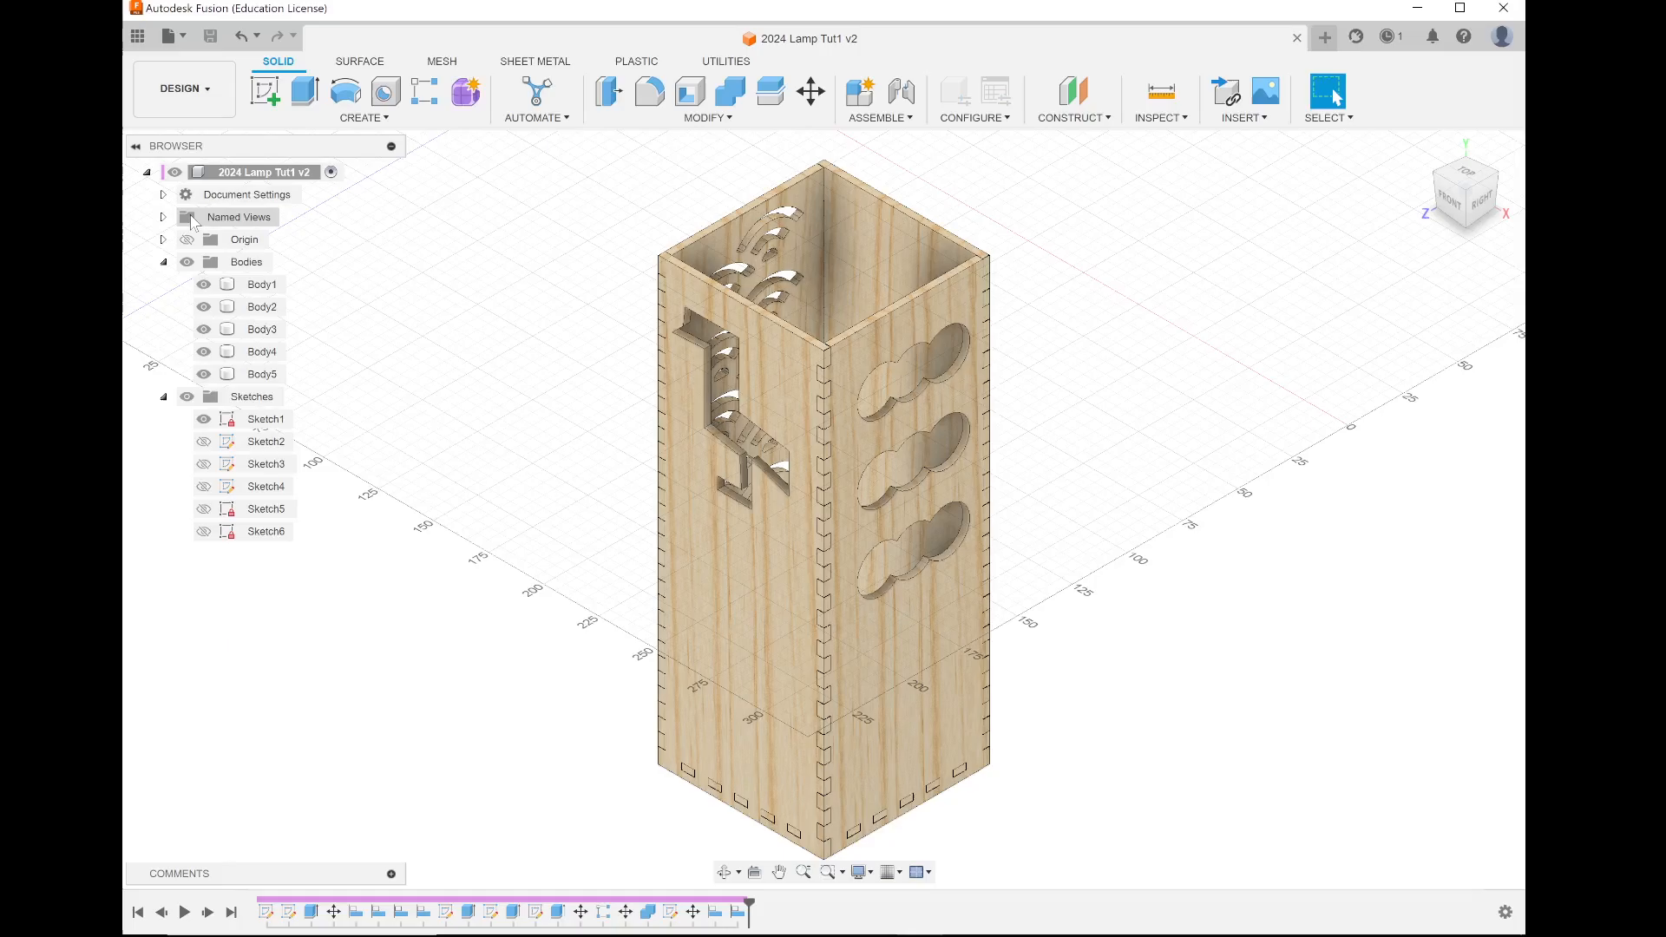
click(204, 374)
click(203, 351)
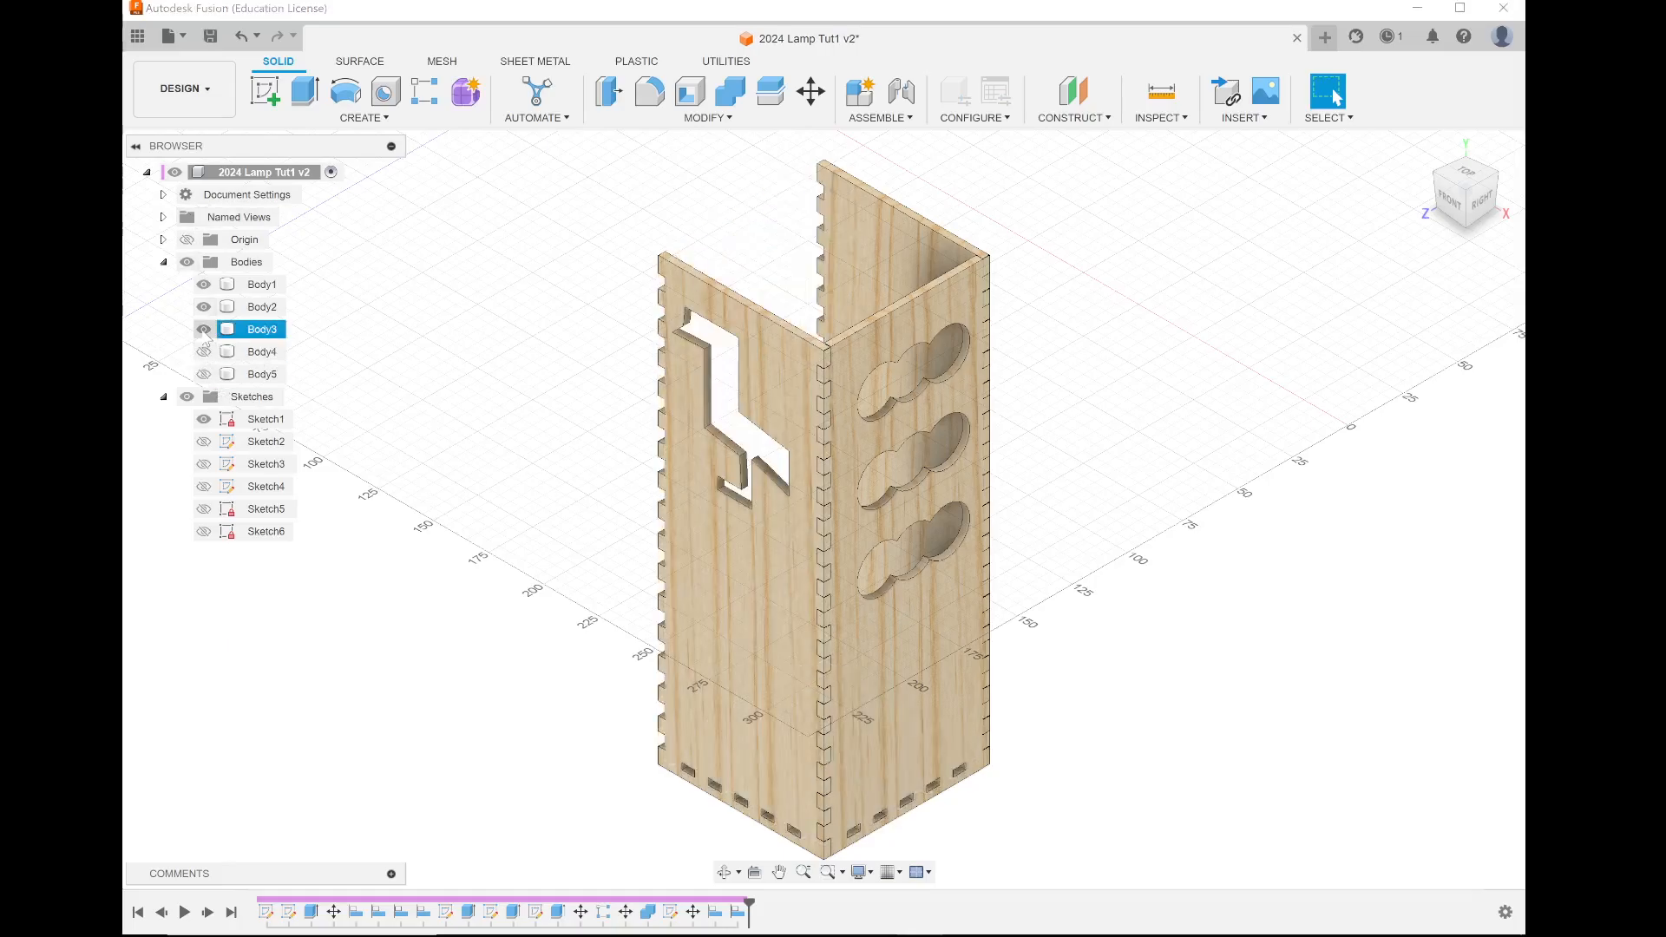
click(204, 330)
click(204, 330)
click(204, 308)
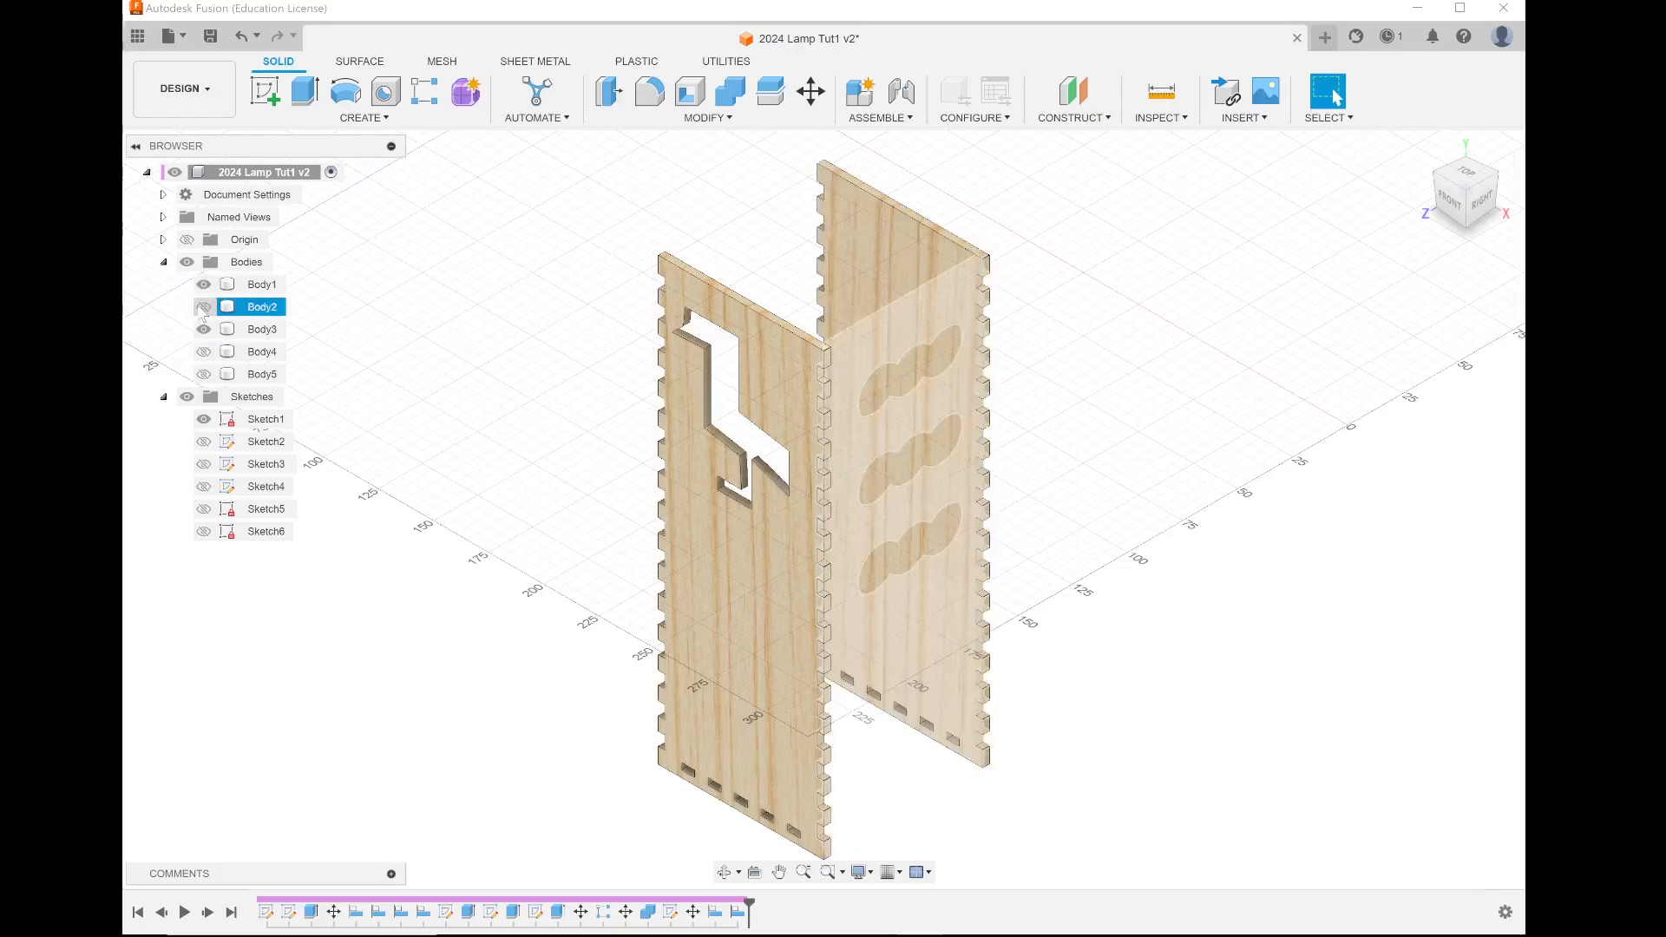
click(203, 285)
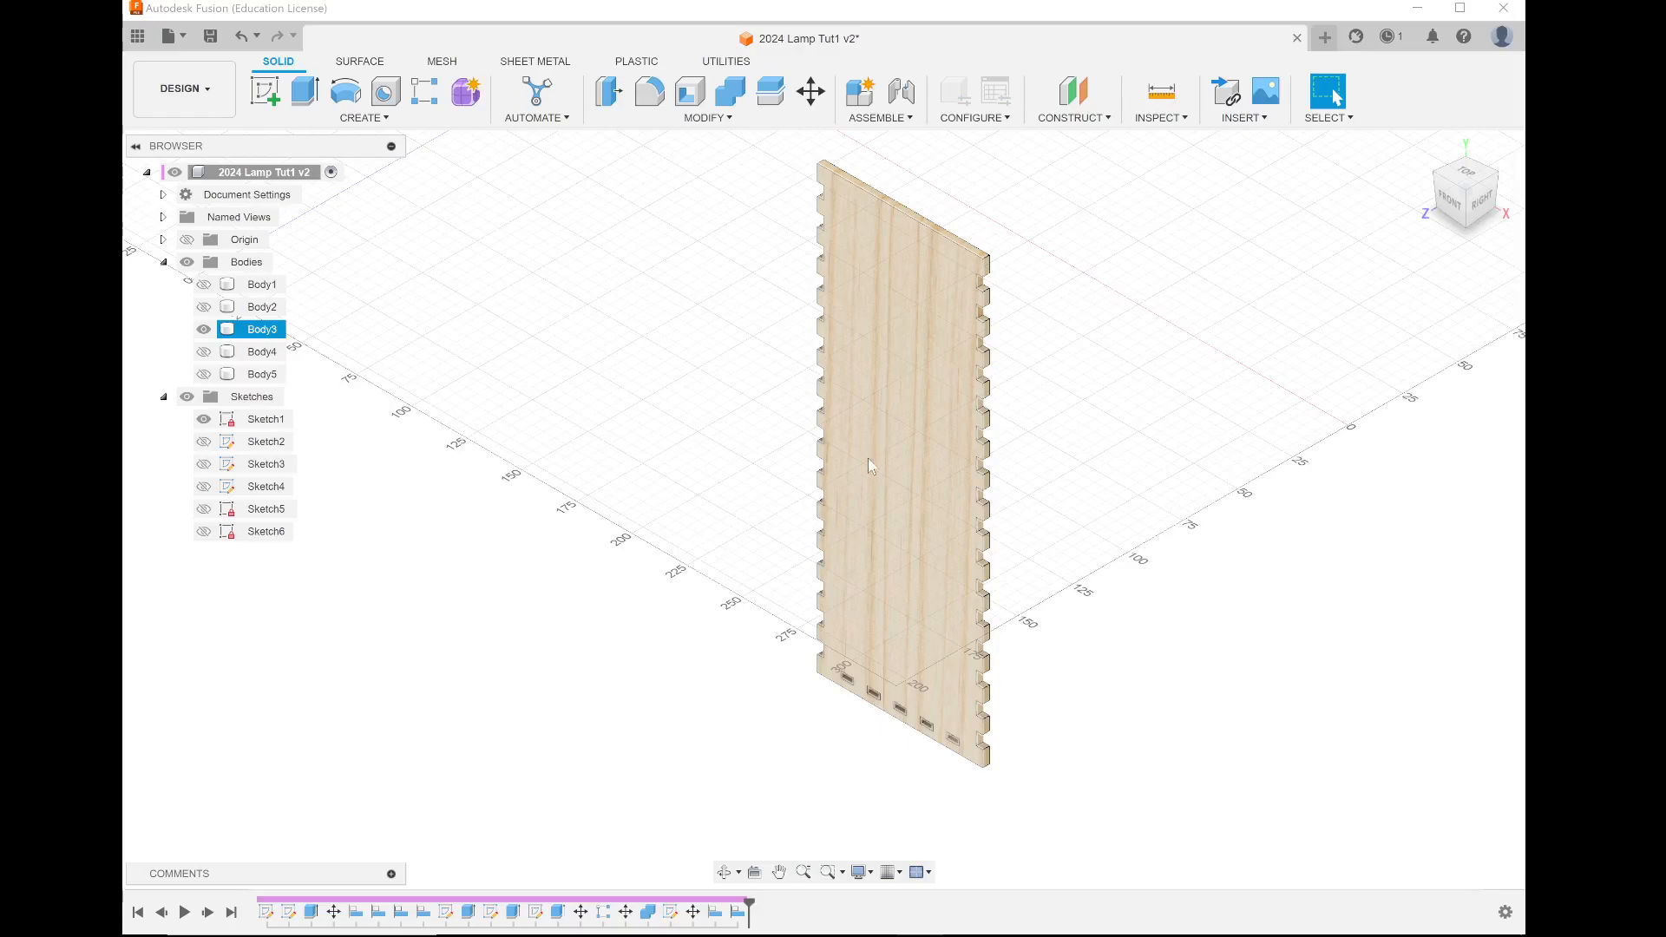
Step: Sketch an upright rectangle 8 mm wide and 140 mm high on the face of Body3, near the middle of its width, and finish the sketch
click(272, 98)
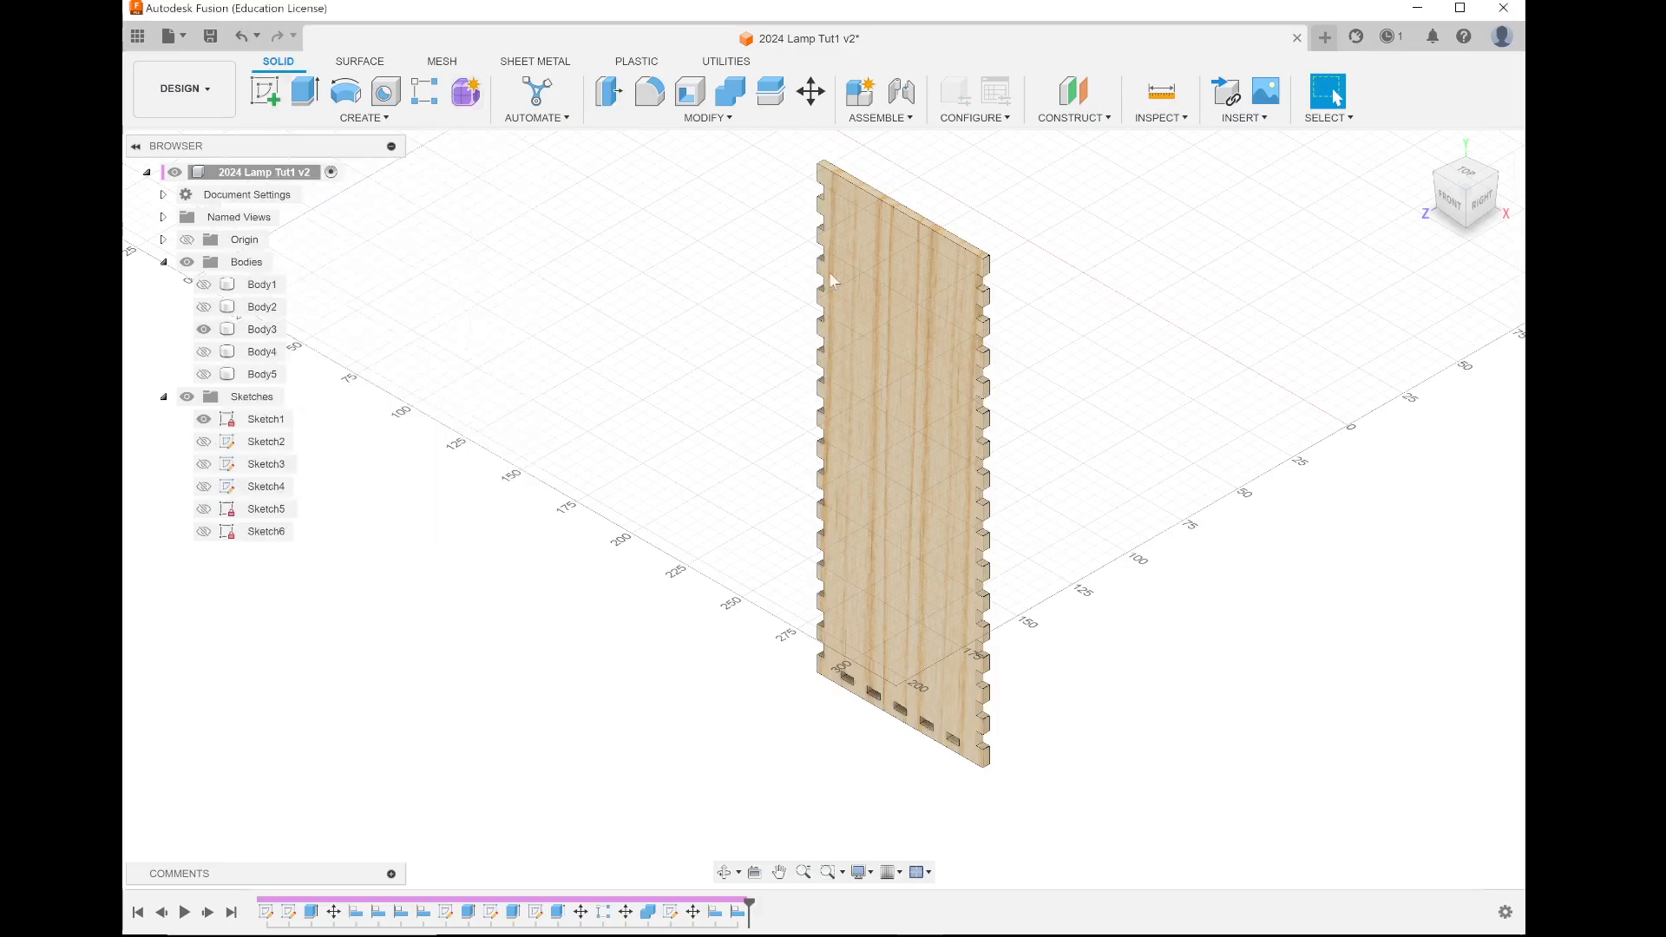
click(922, 337)
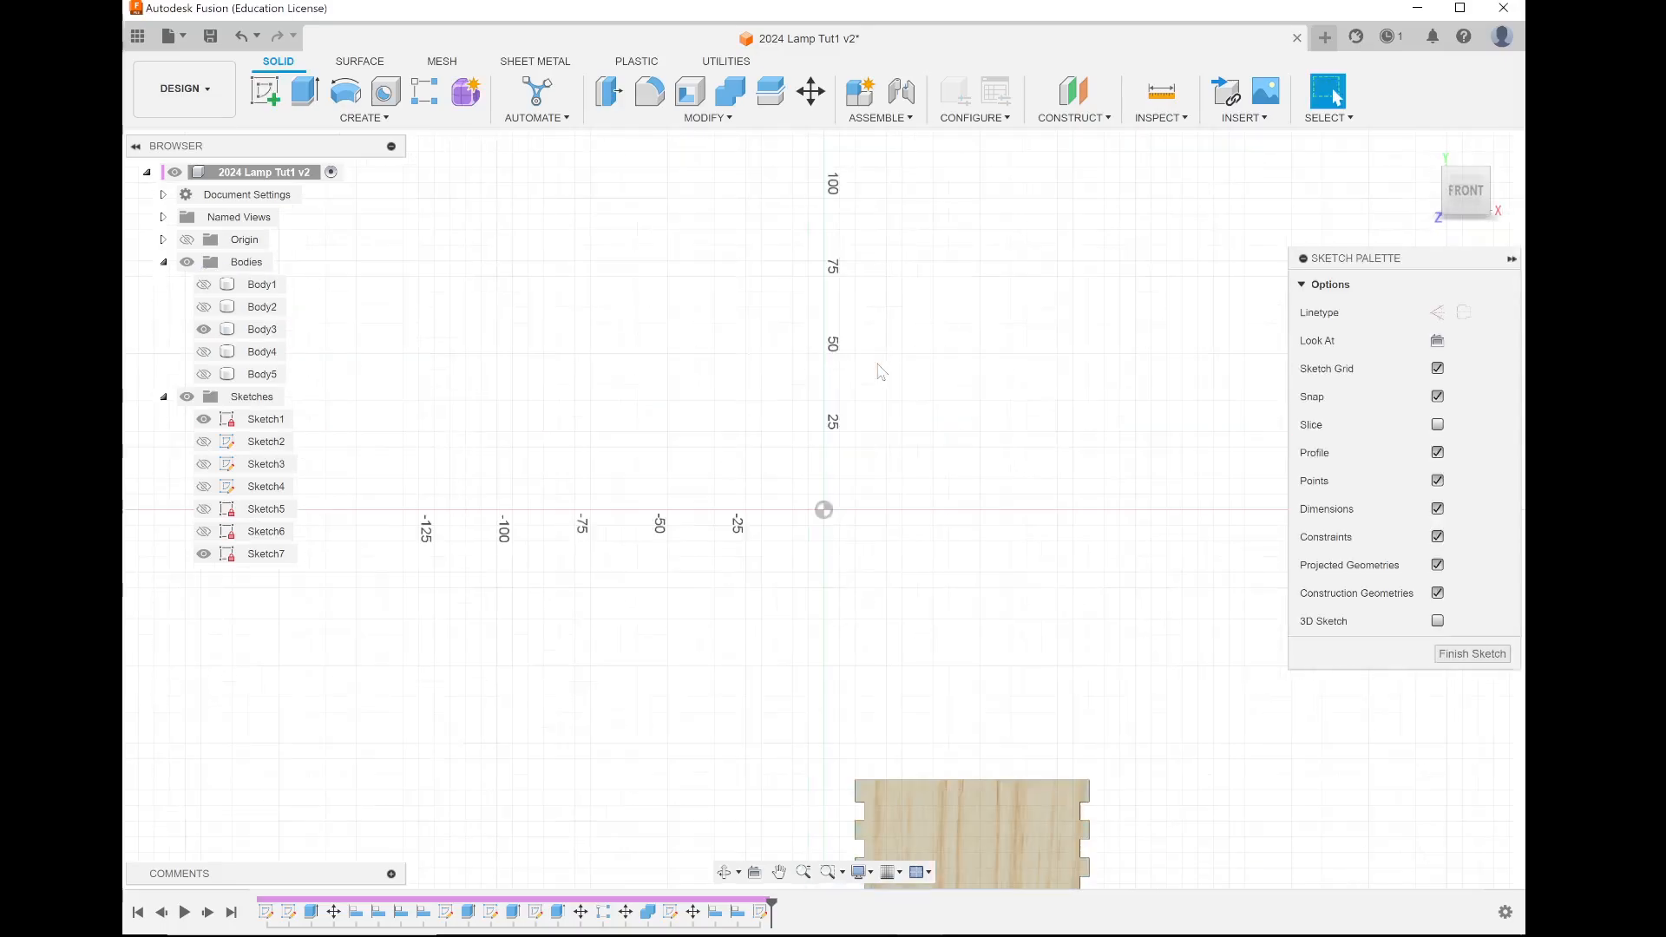
scroll(811, 356, down, 3)
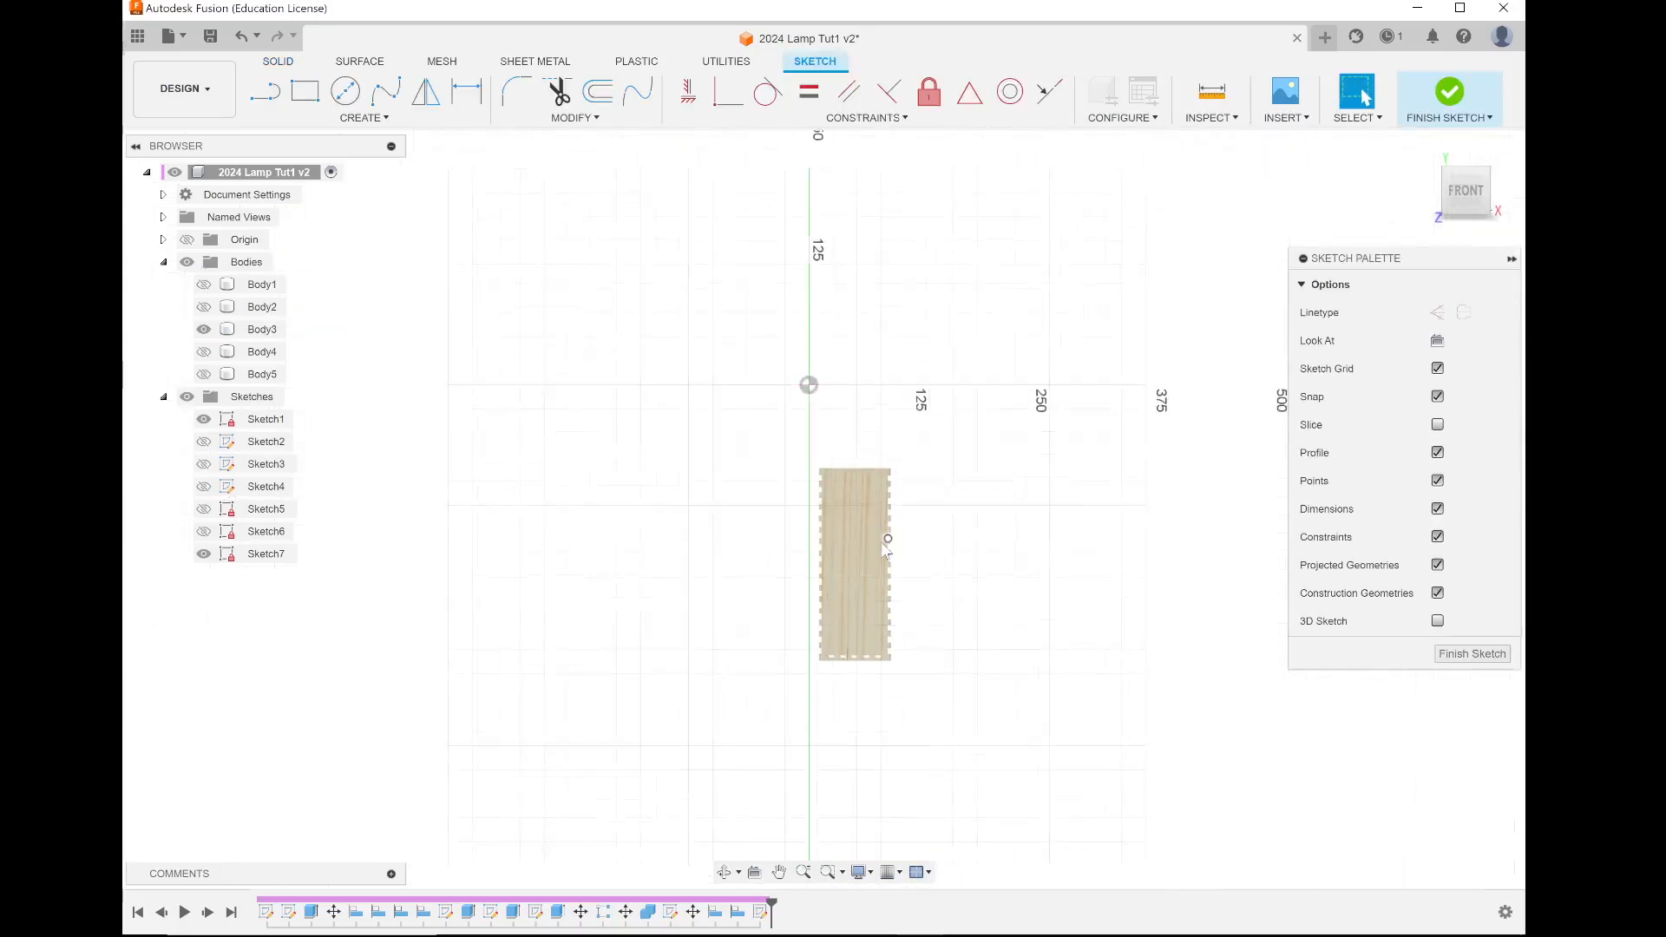
scroll(881, 541, up, 5)
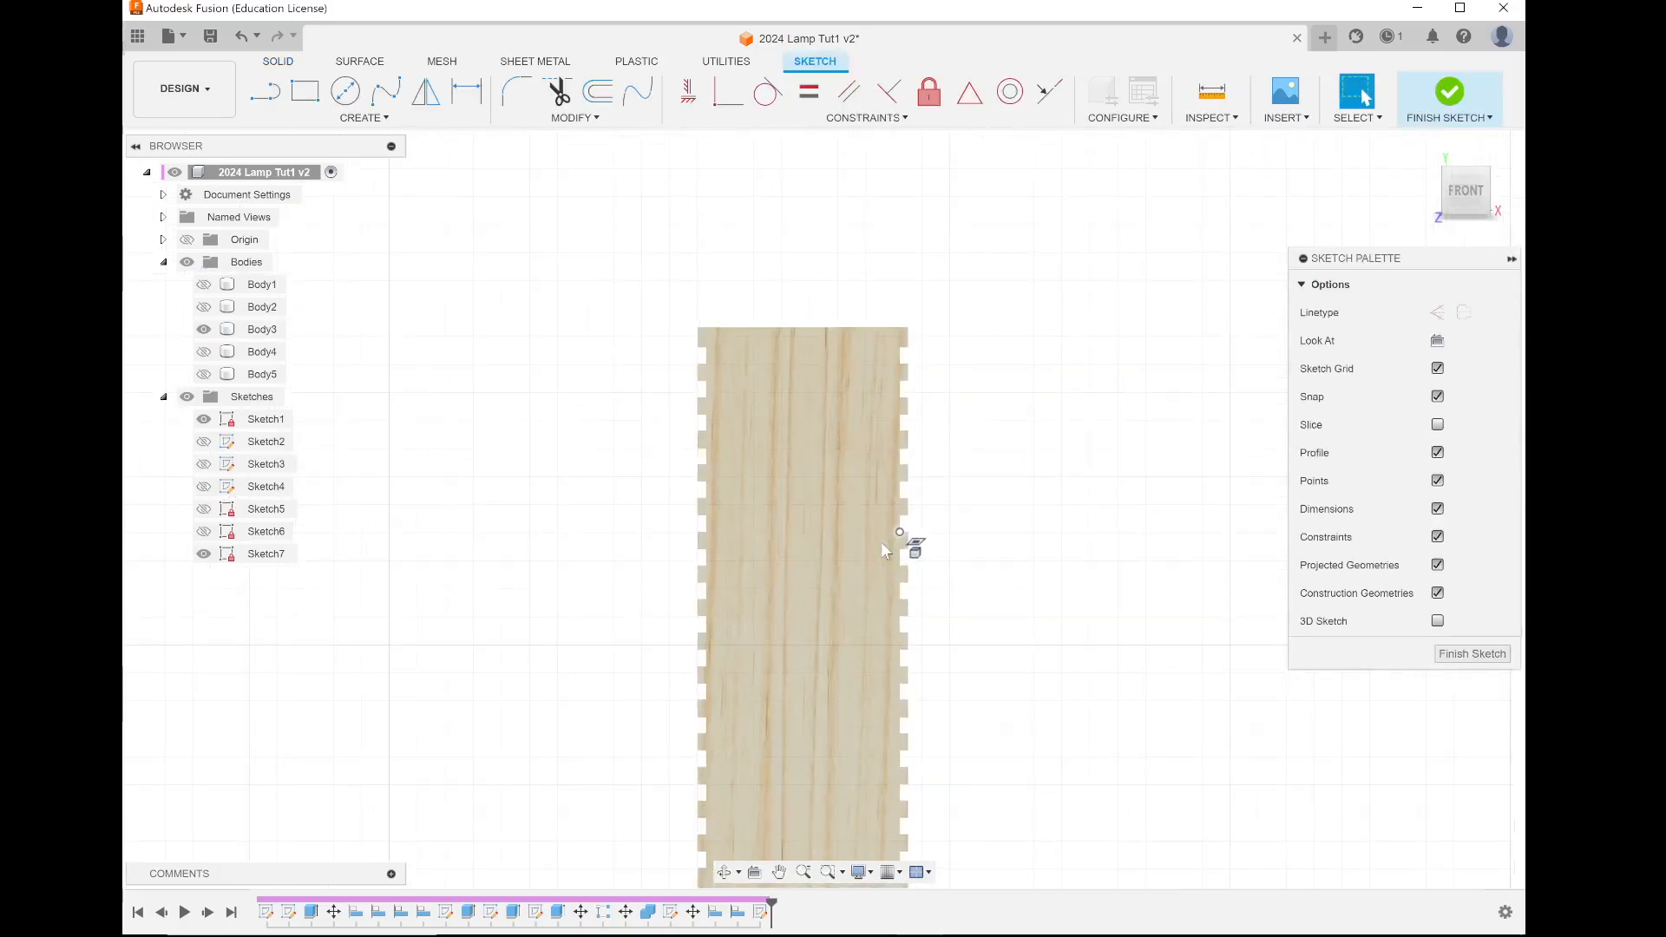
click(305, 90)
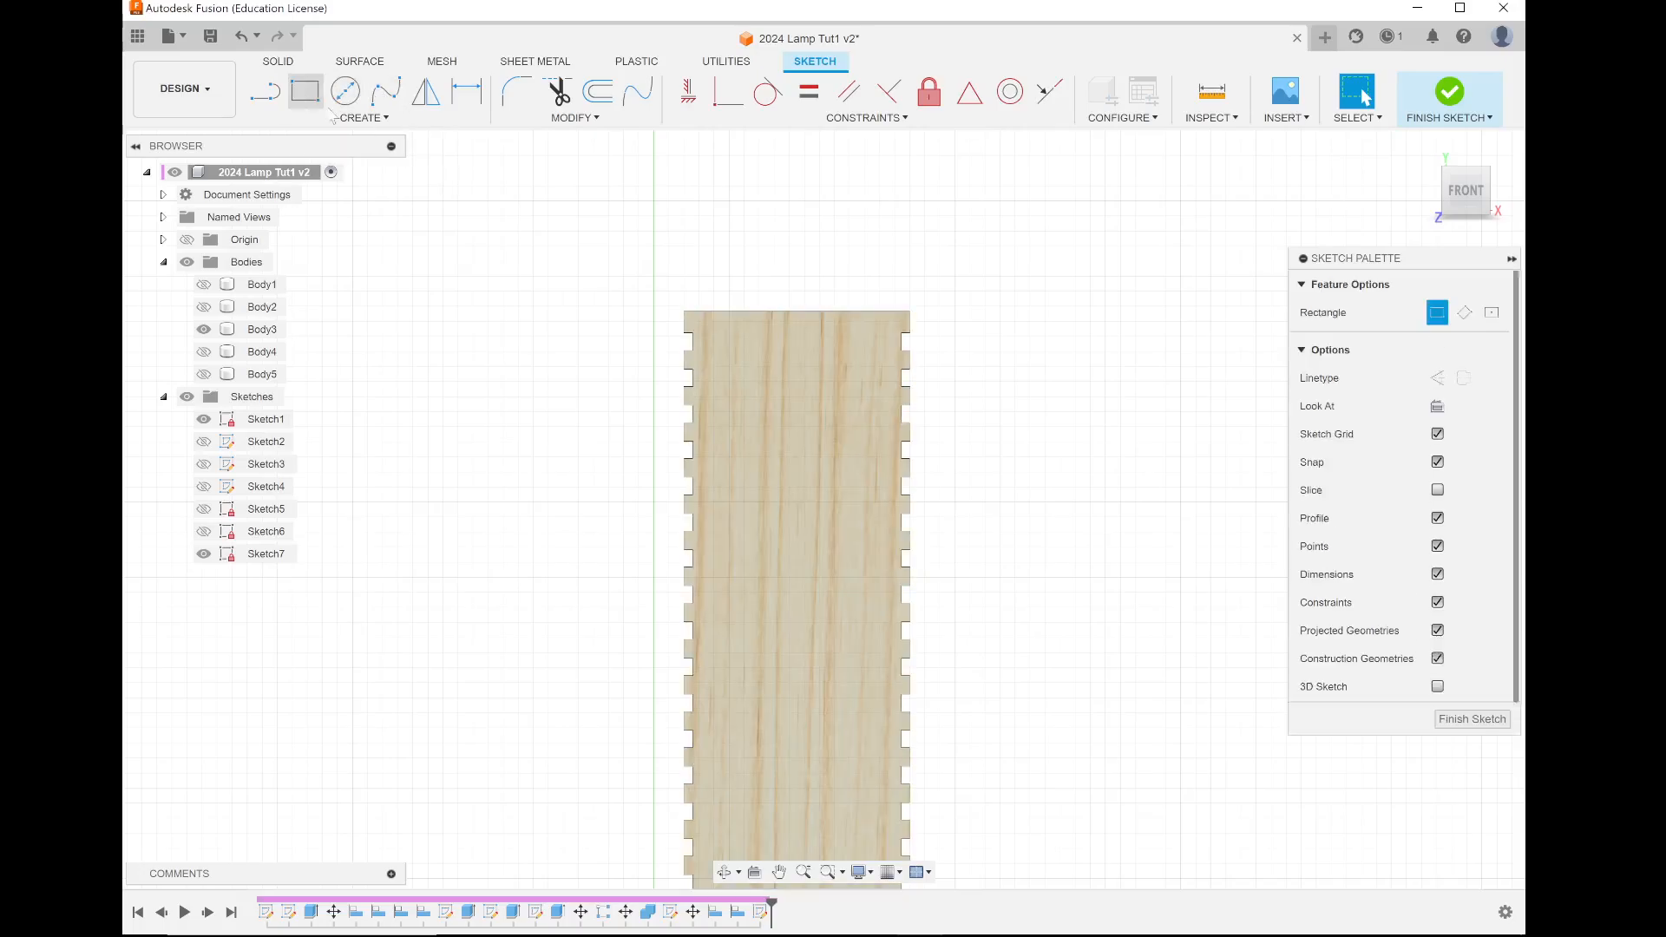
click(781, 352)
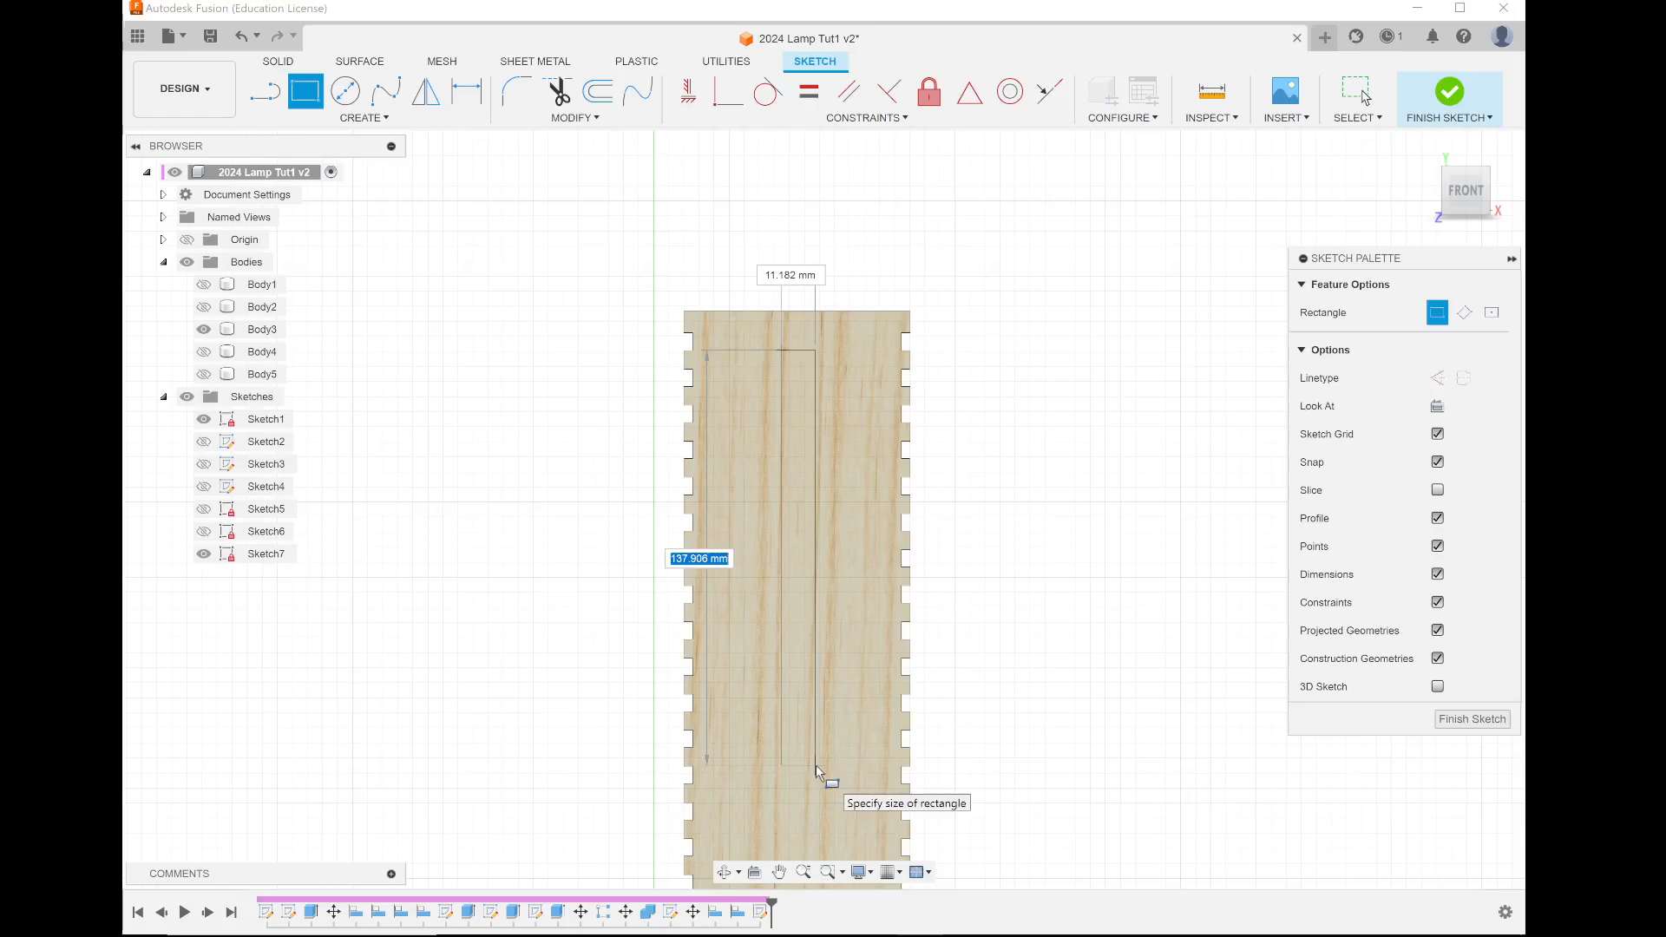
key(Tab)
text(8)
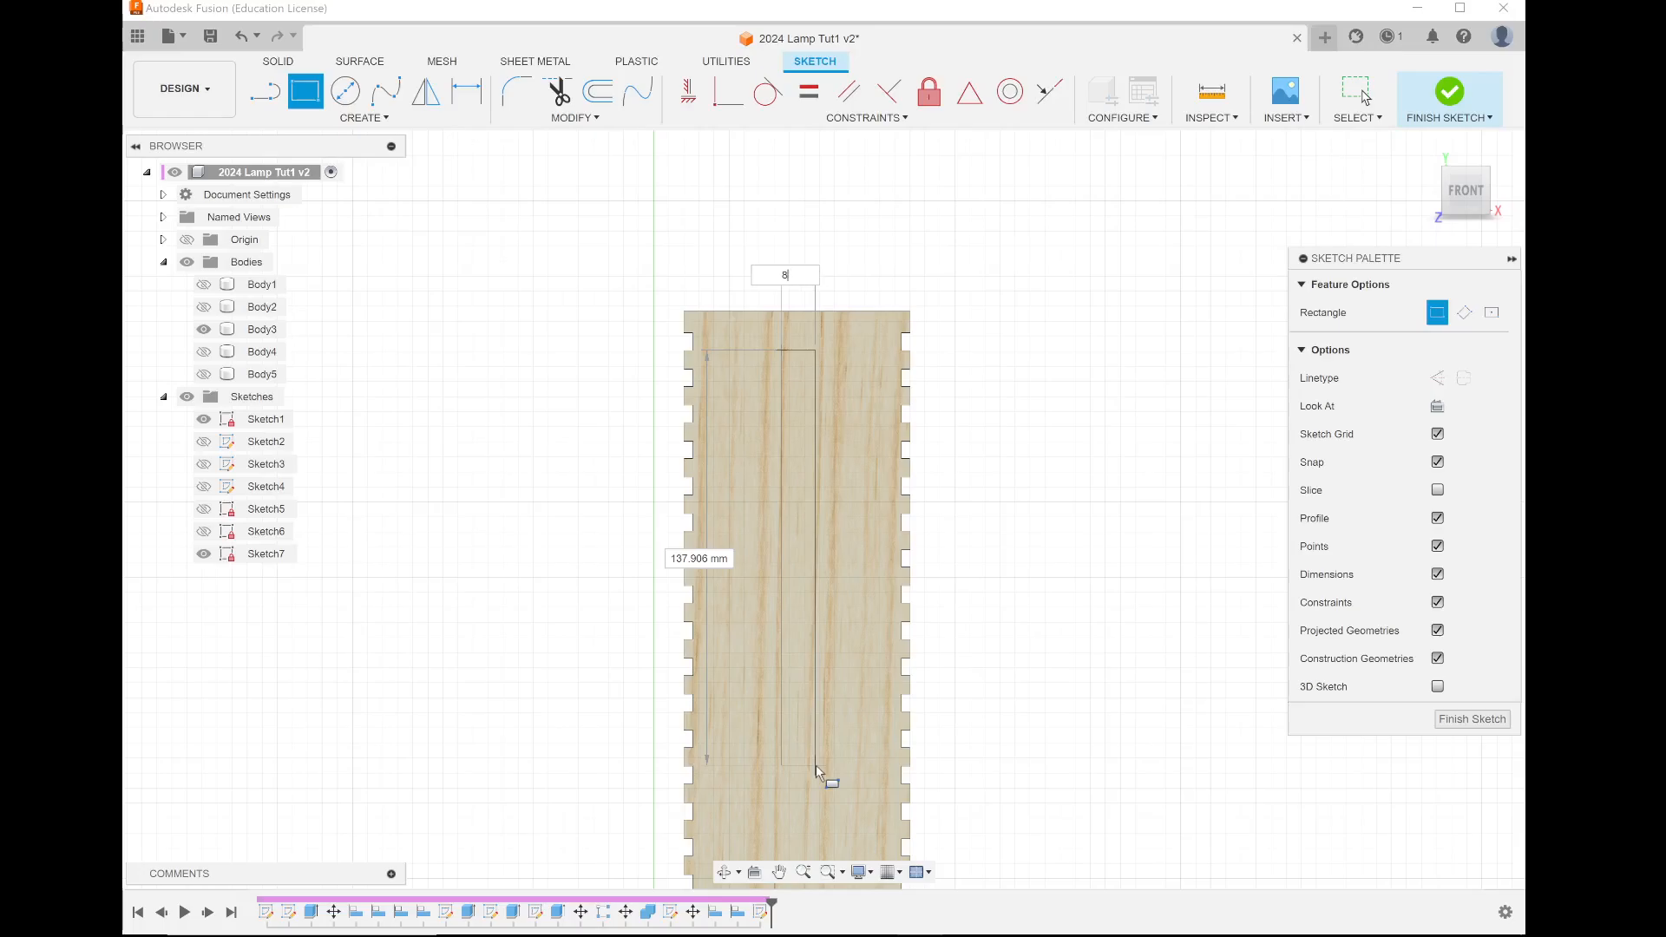
key(Tab)
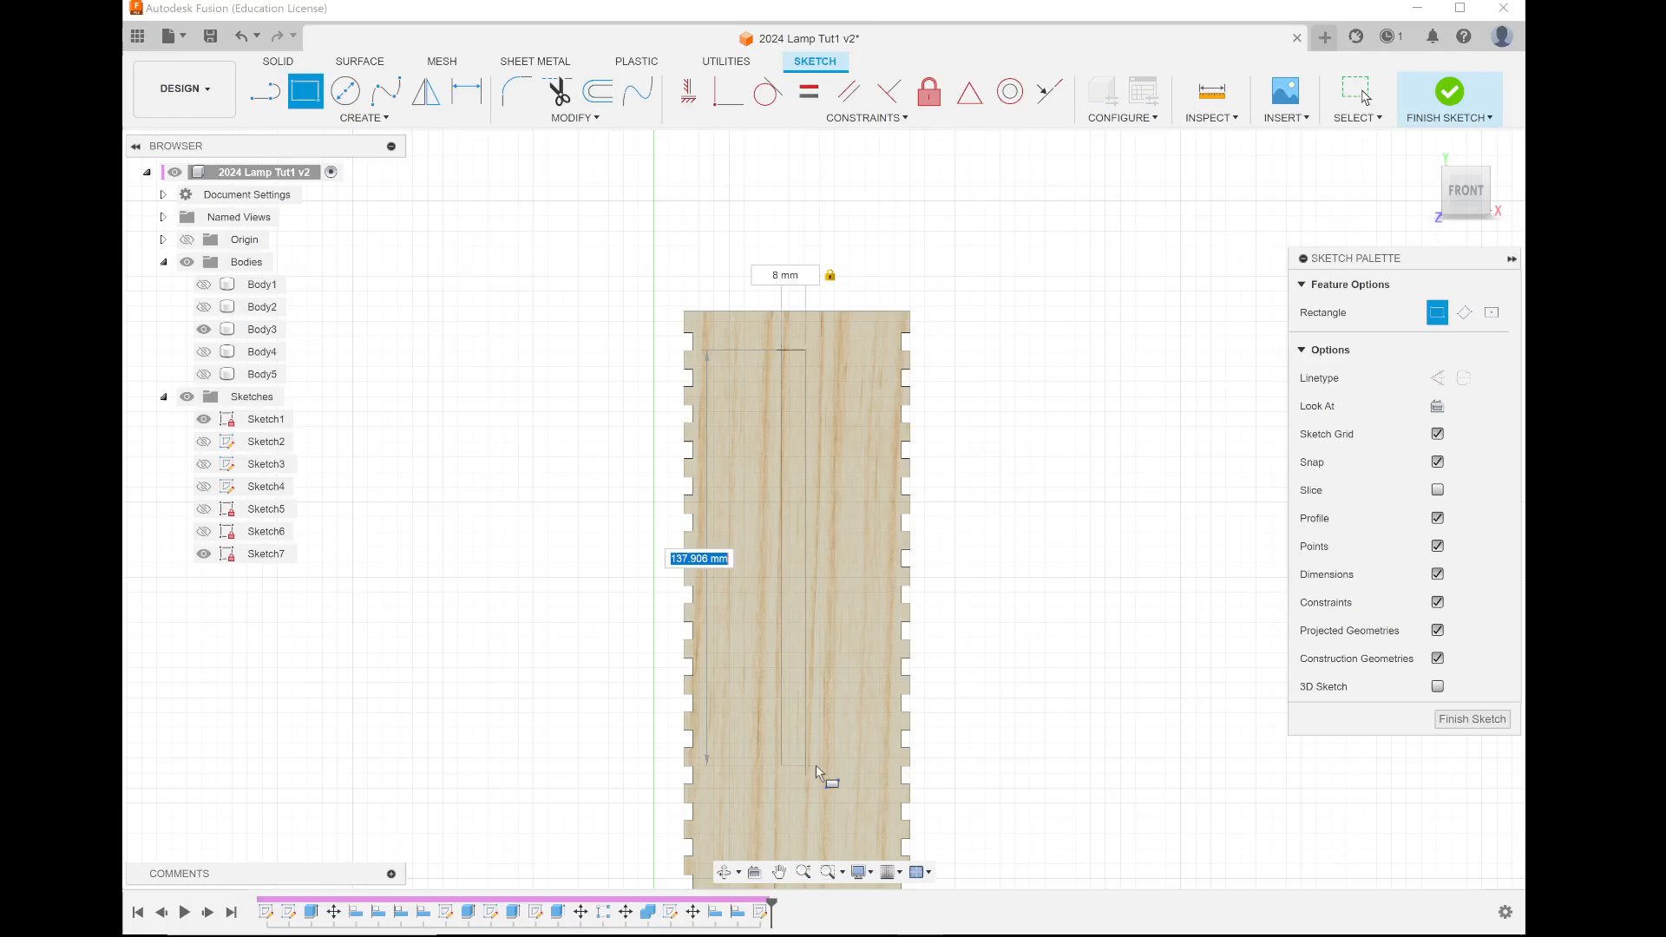
text(140)
key(Return)
click(1498, 728)
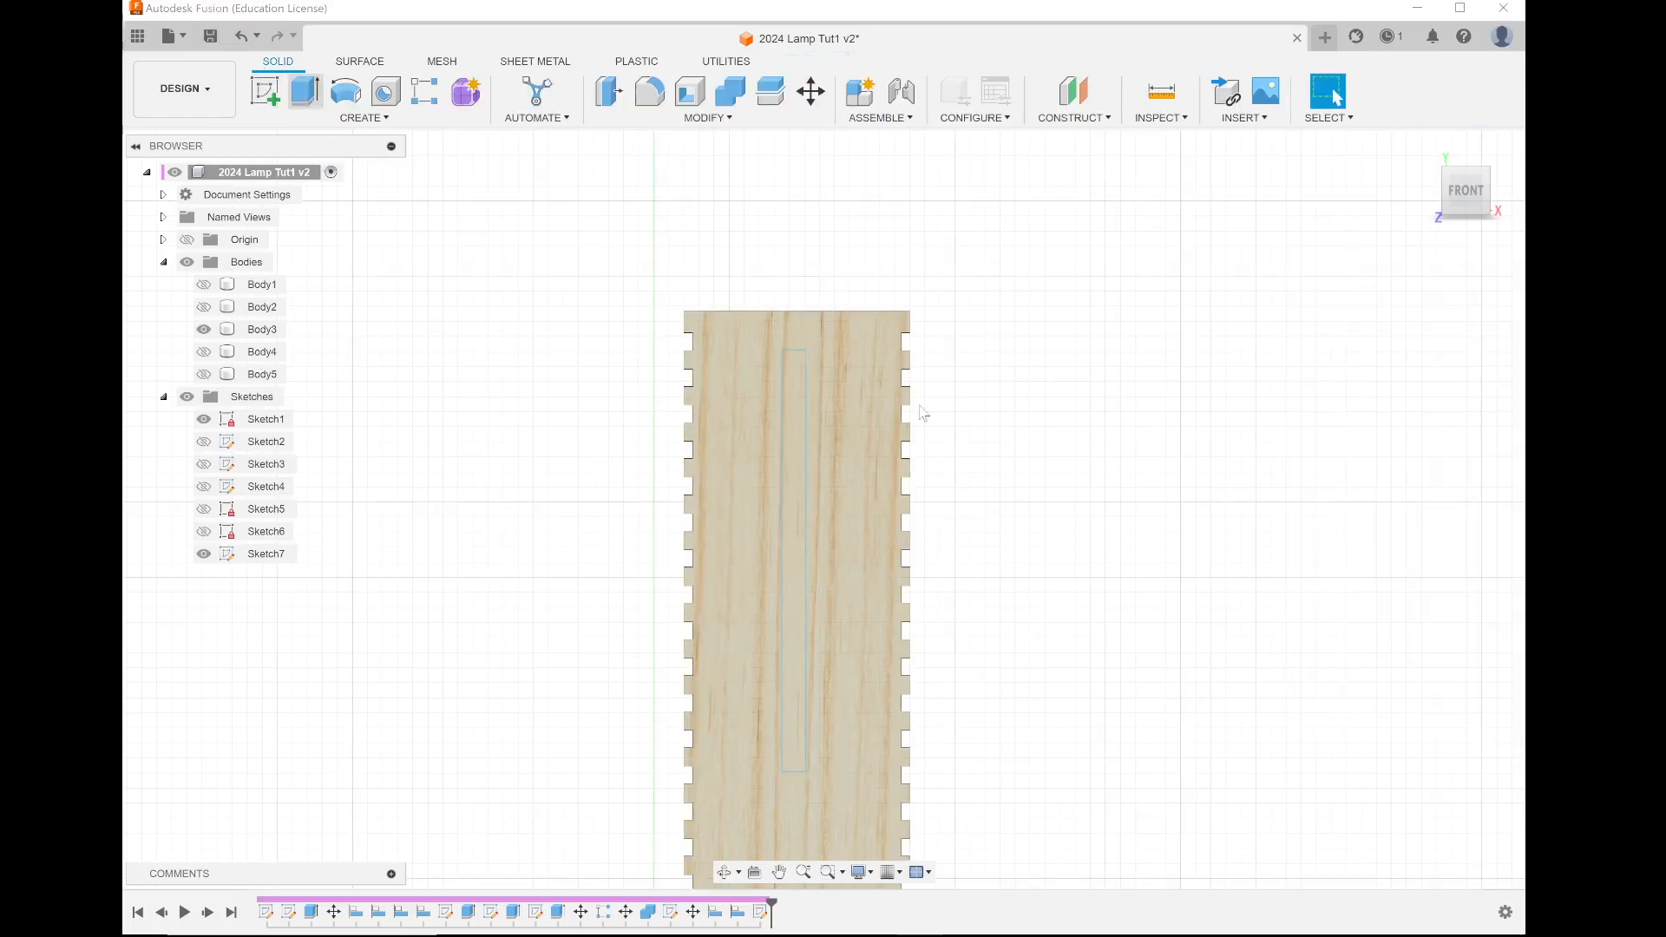
Step: Extrude the 8 x 140 mm rectangle on the plain side panel 0.9 mm outward from its face as a new body
key(e)
click(794, 417)
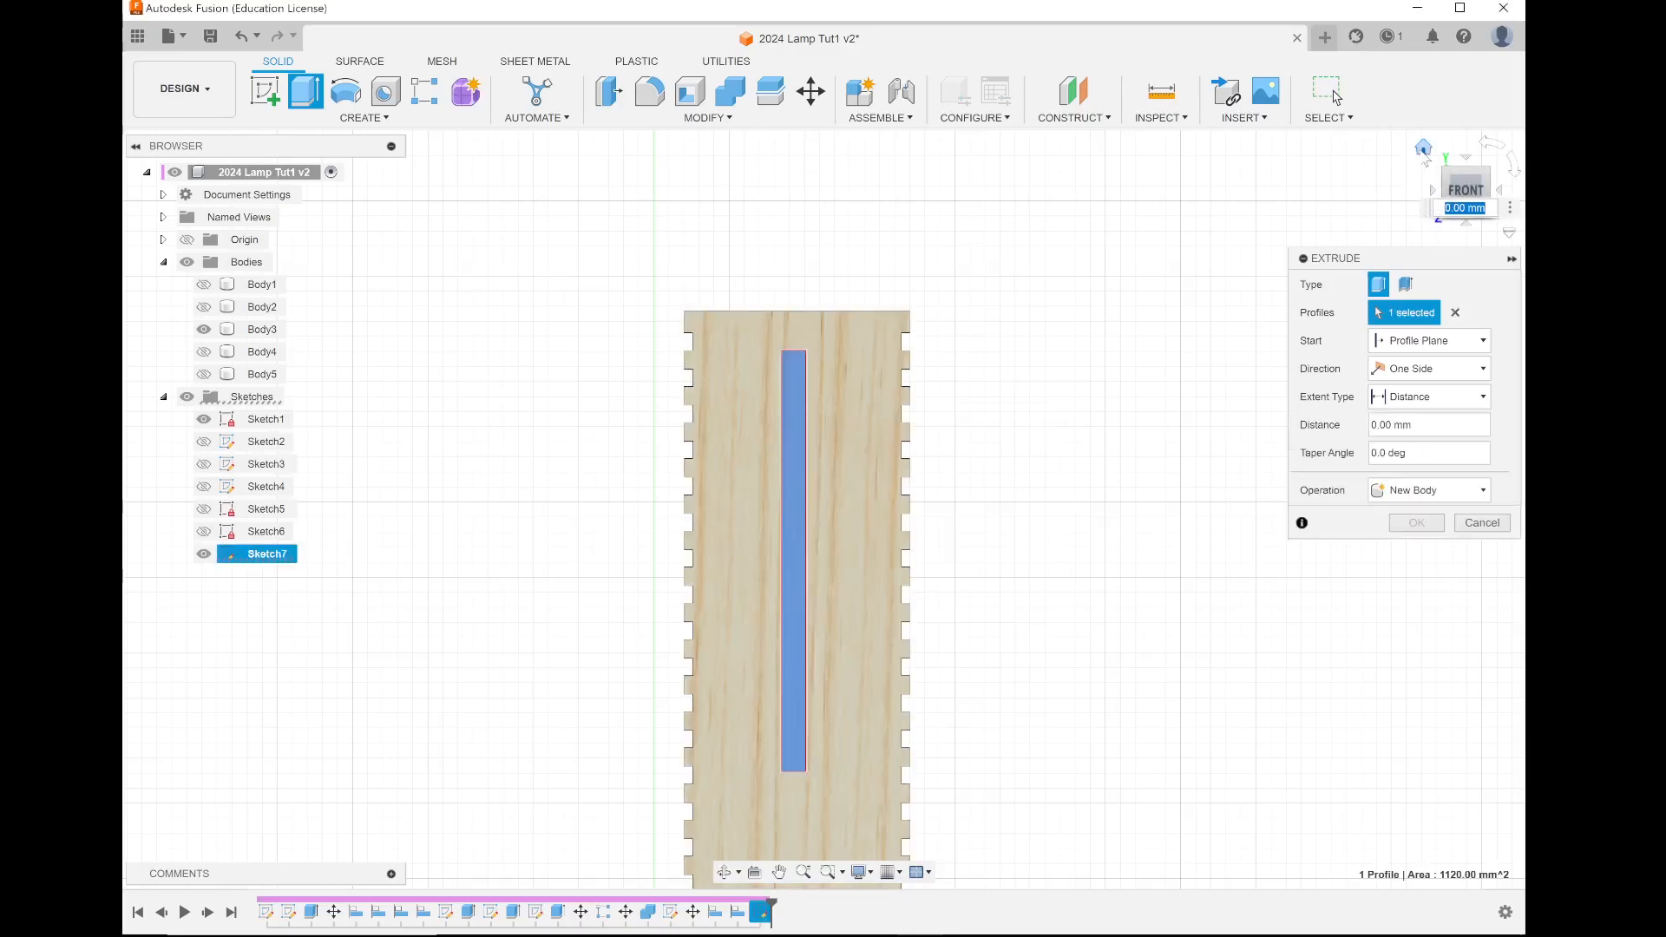
click(1424, 149)
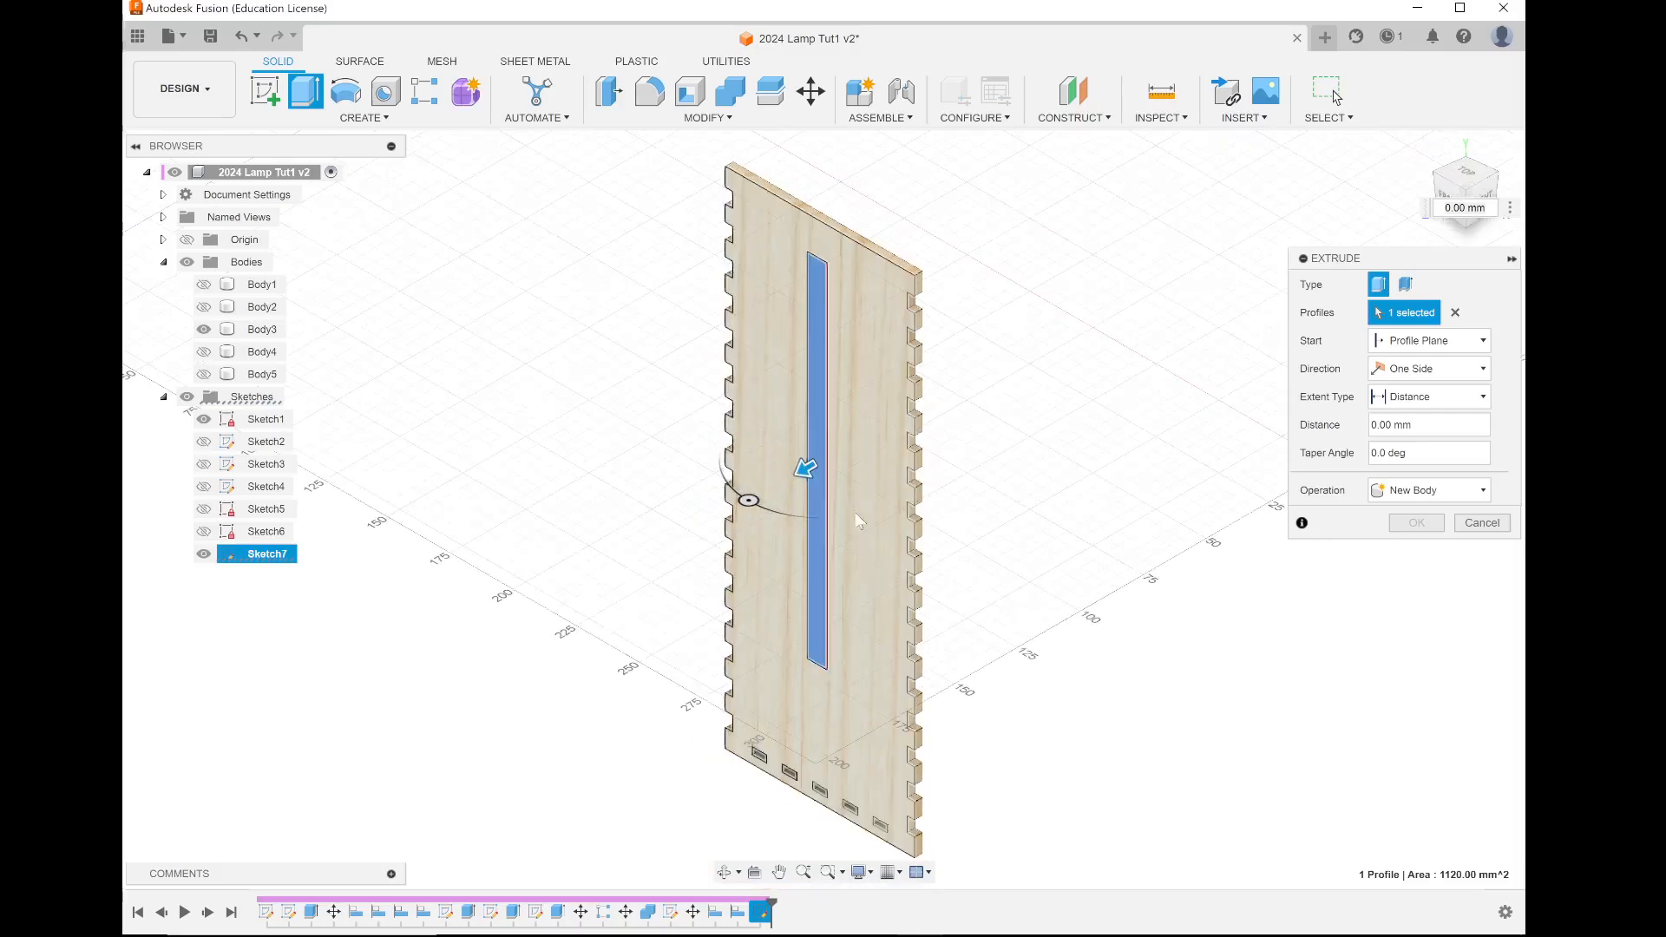
scroll(781, 419, up, 3)
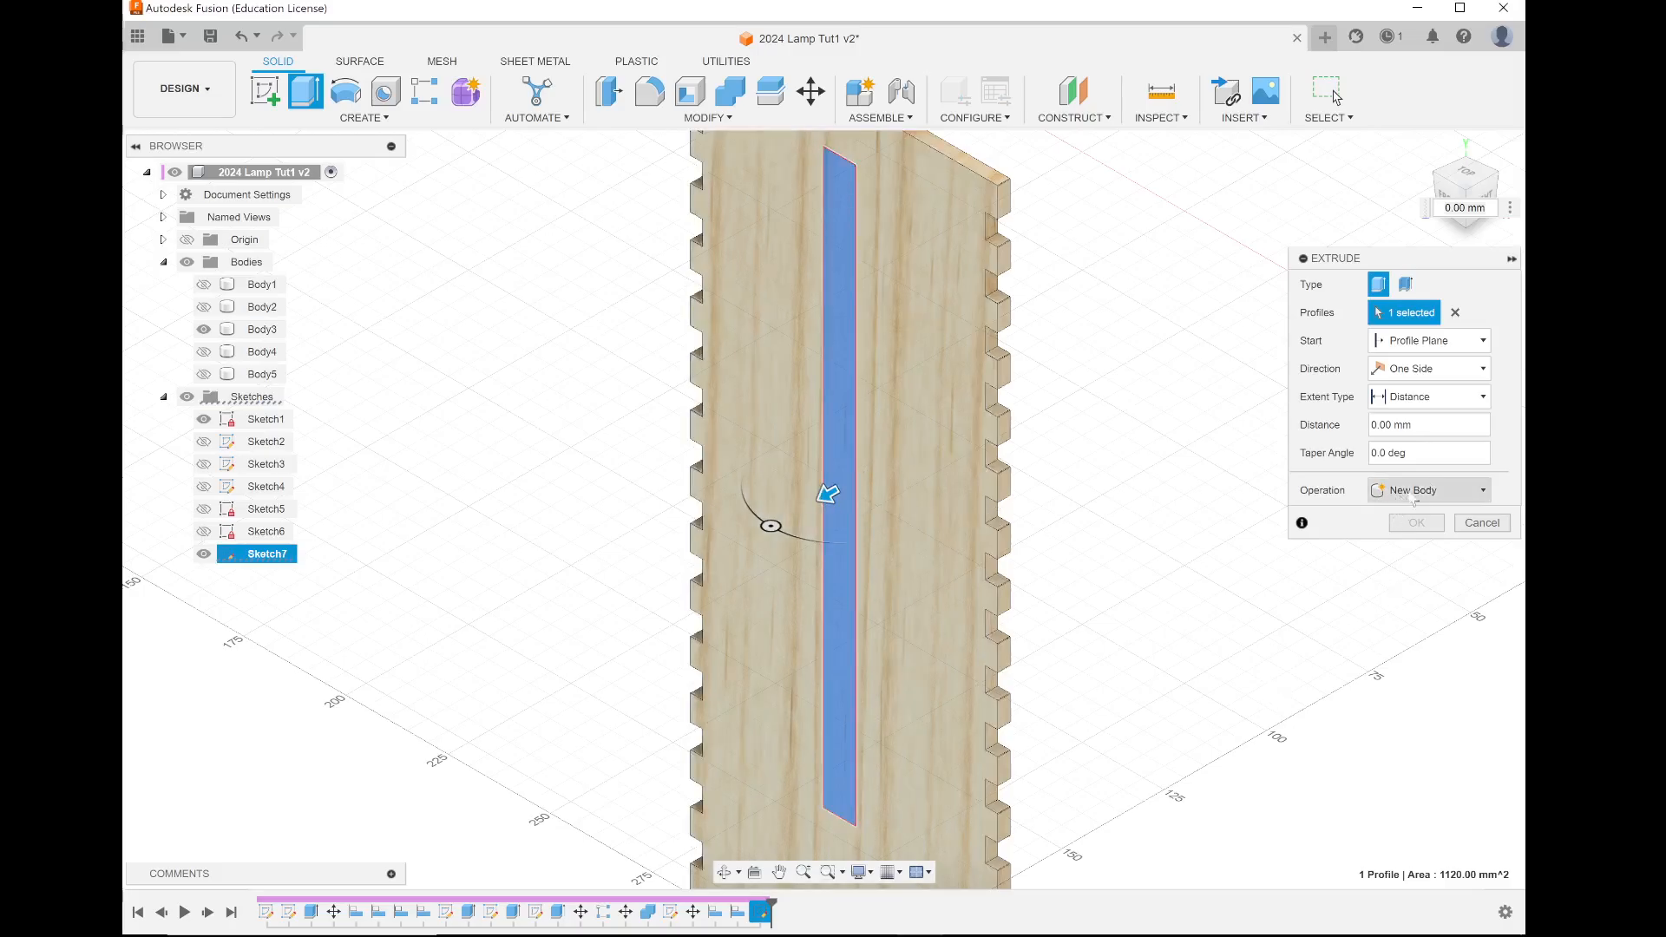
drag(1423, 425, 1316, 419)
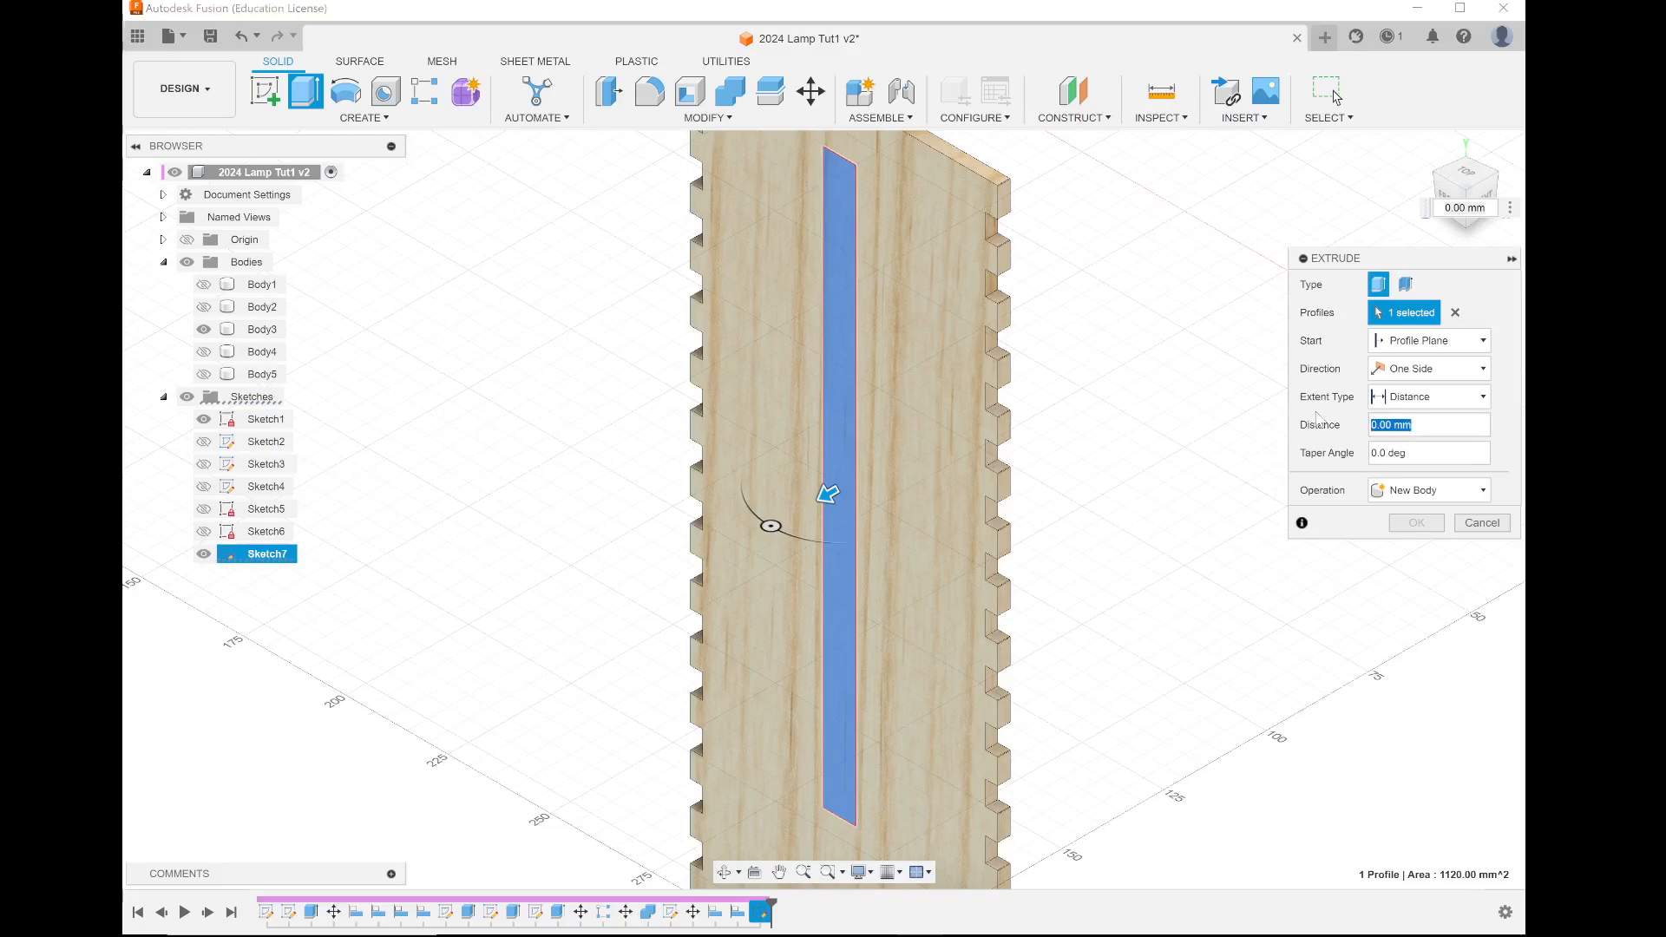
text(.9)
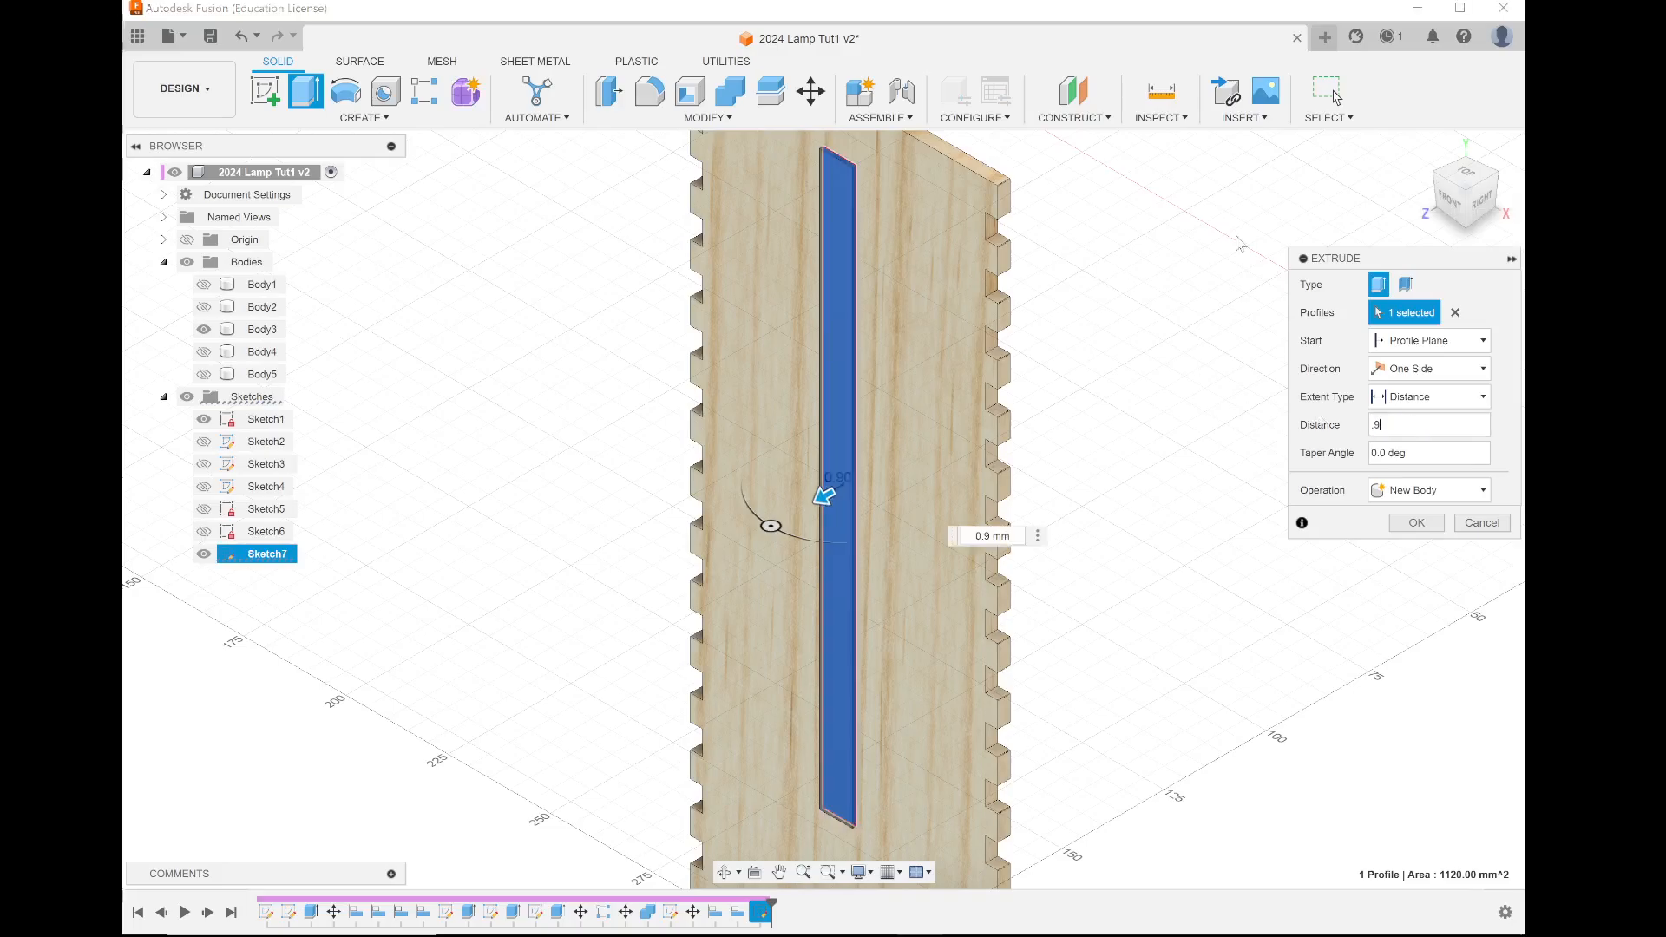
scroll(861, 525, up, 3)
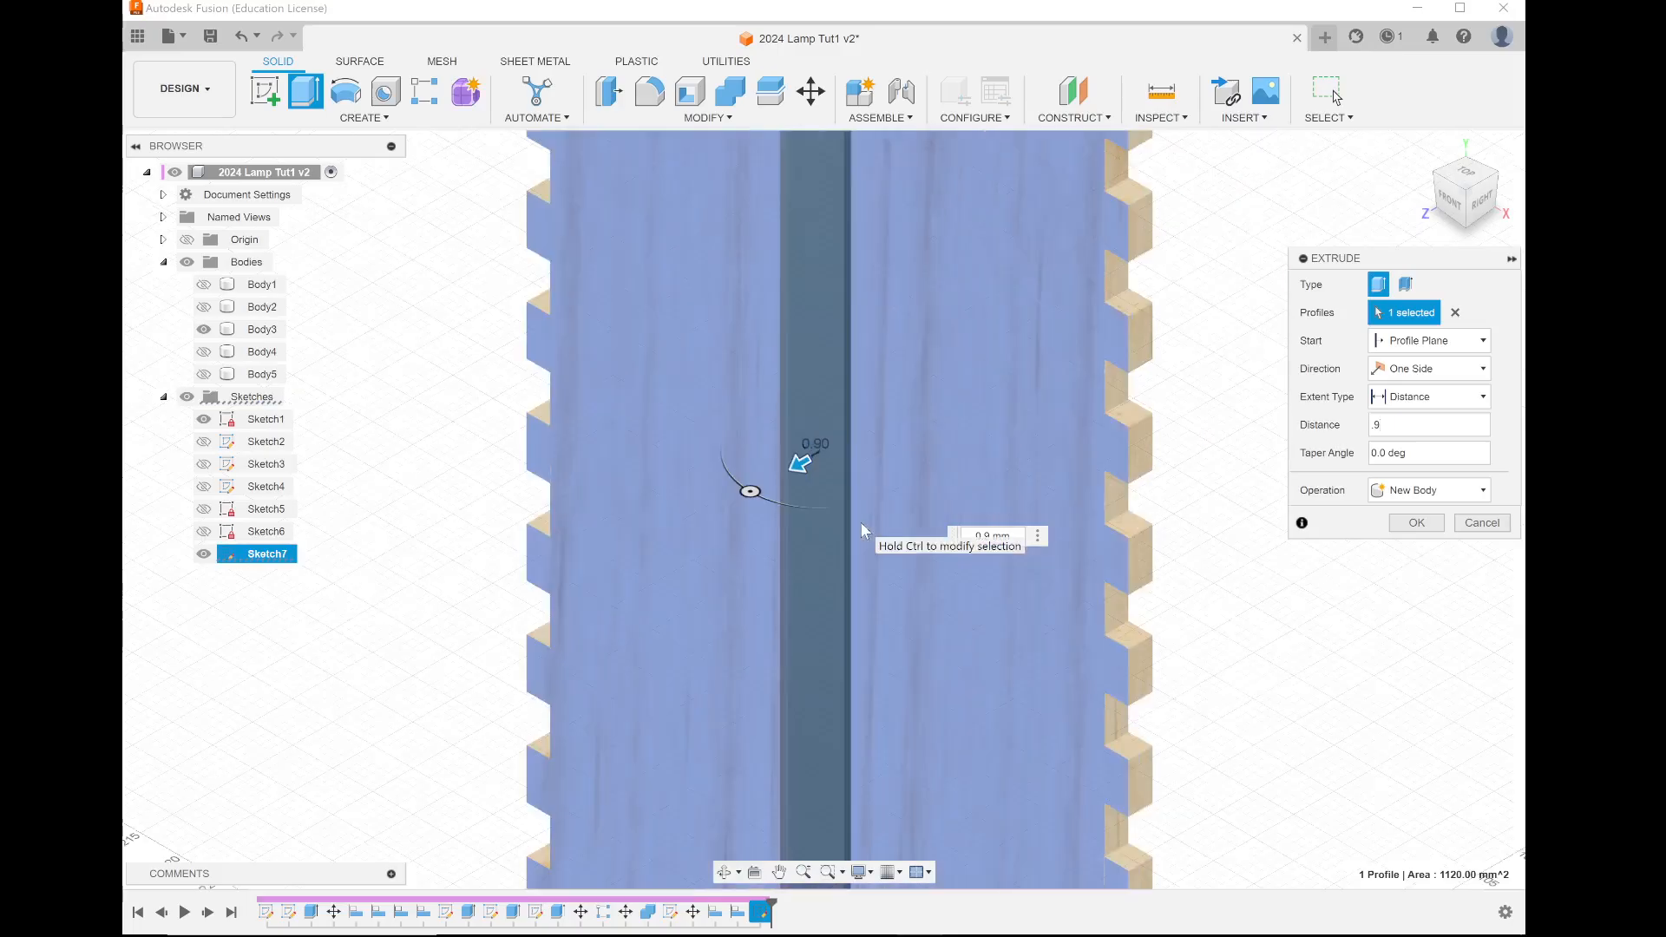
scroll(861, 523, down, 1)
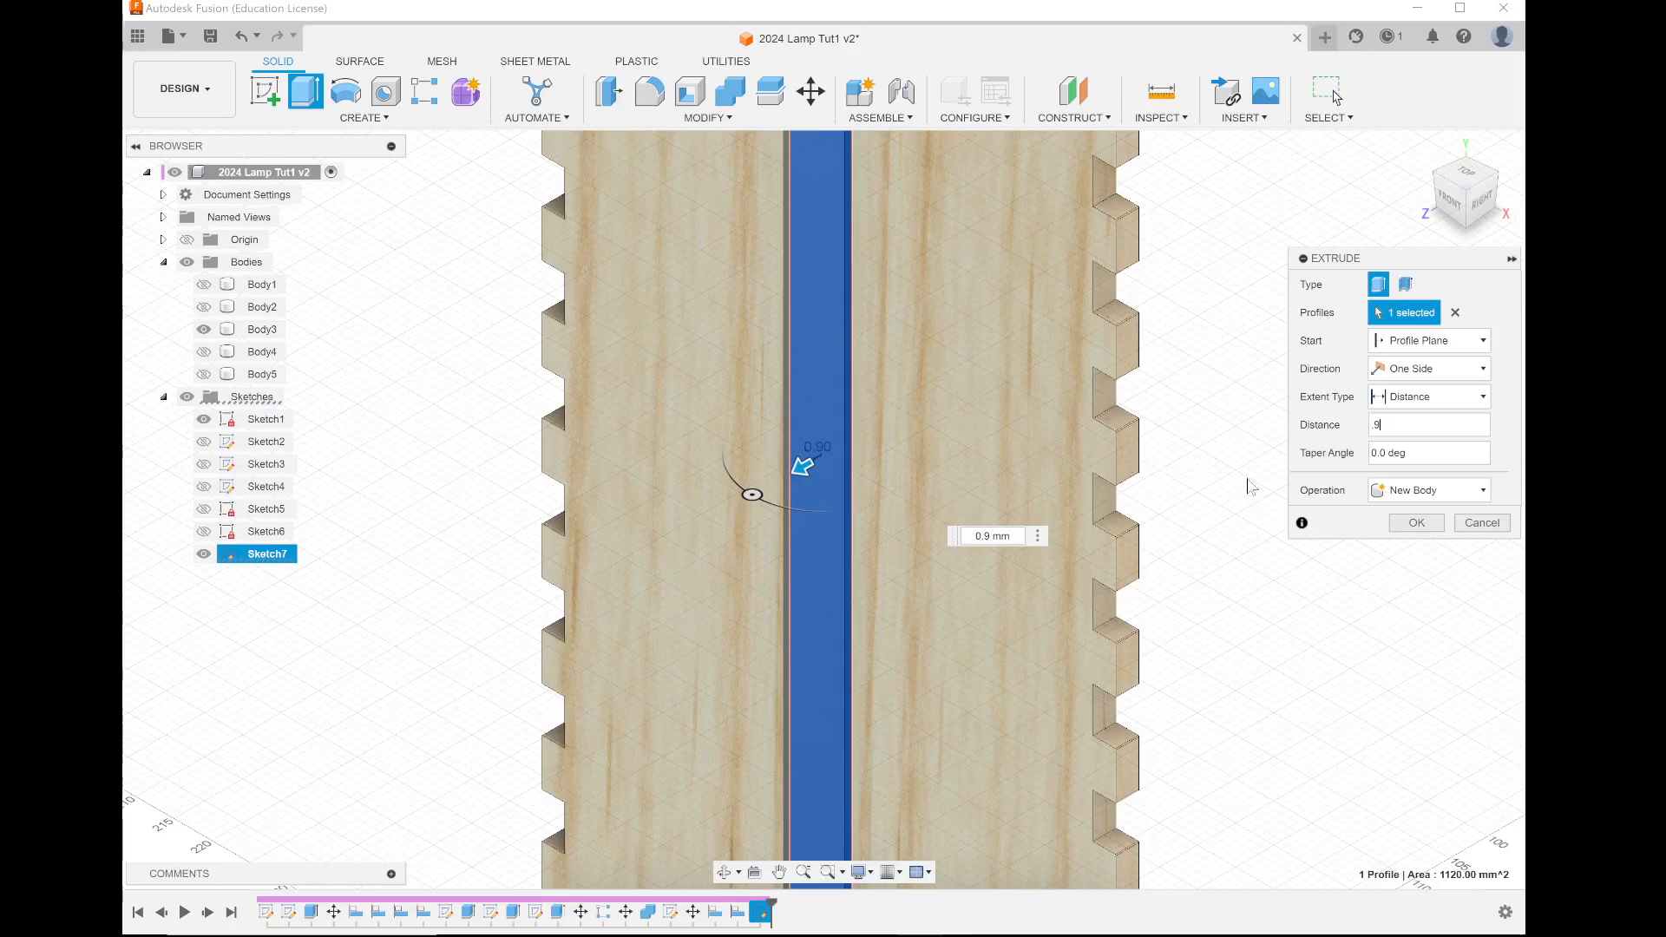
click(1415, 523)
click(799, 466)
scroll(800, 466, down, 5)
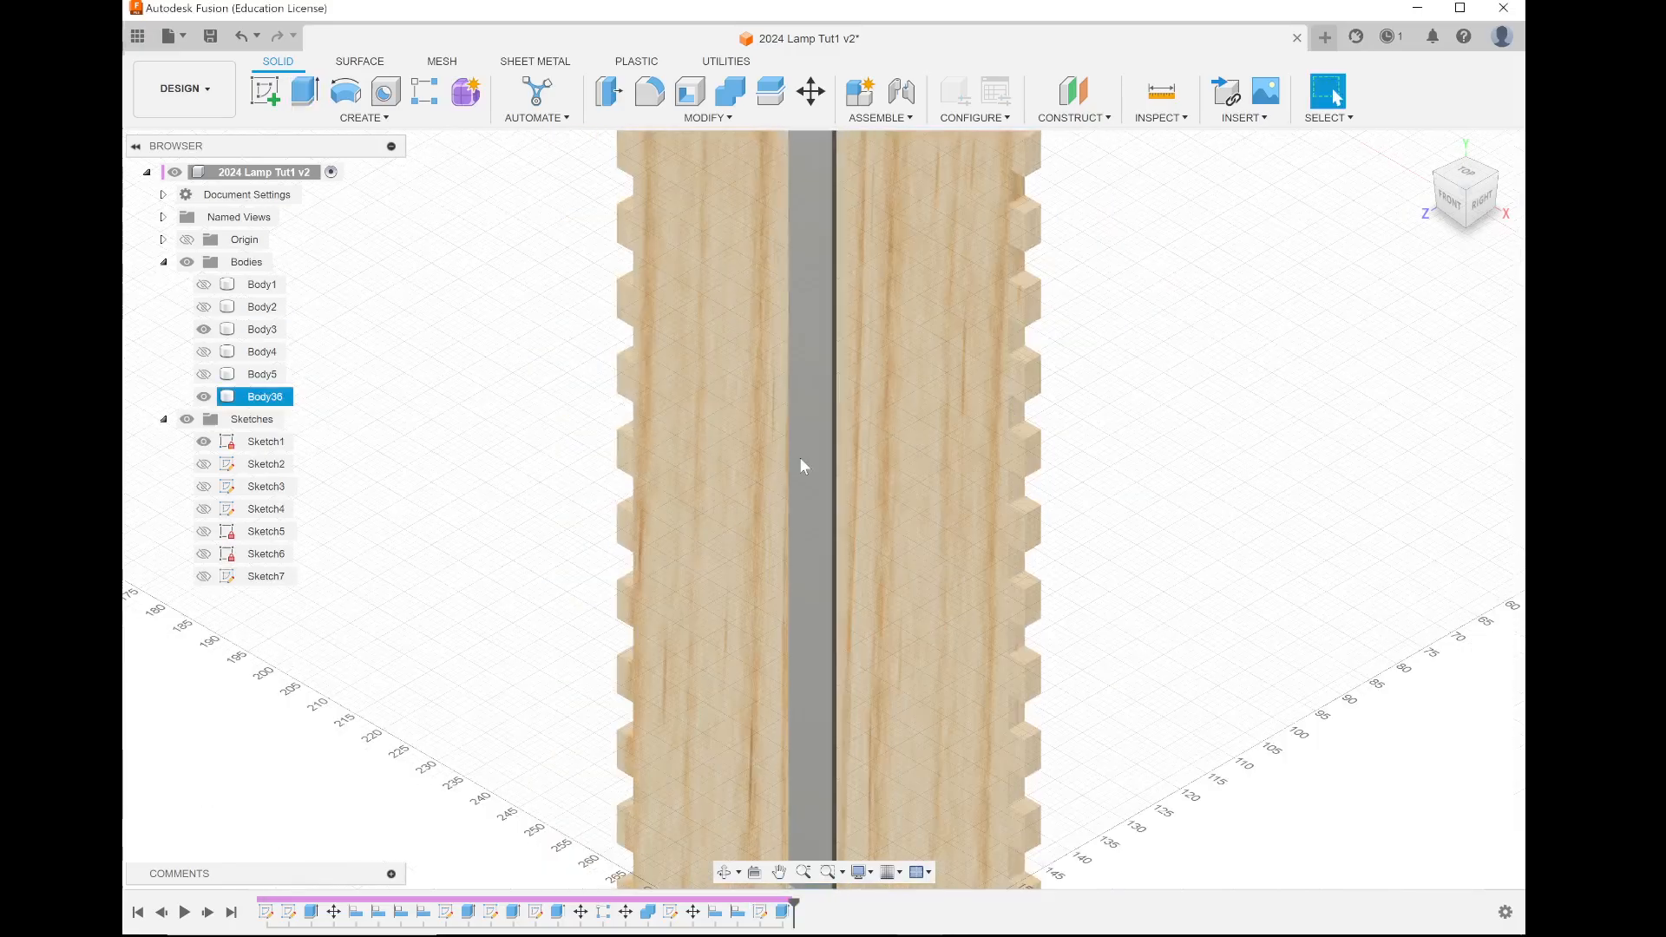
scroll(800, 458, down, 2)
click(452, 409)
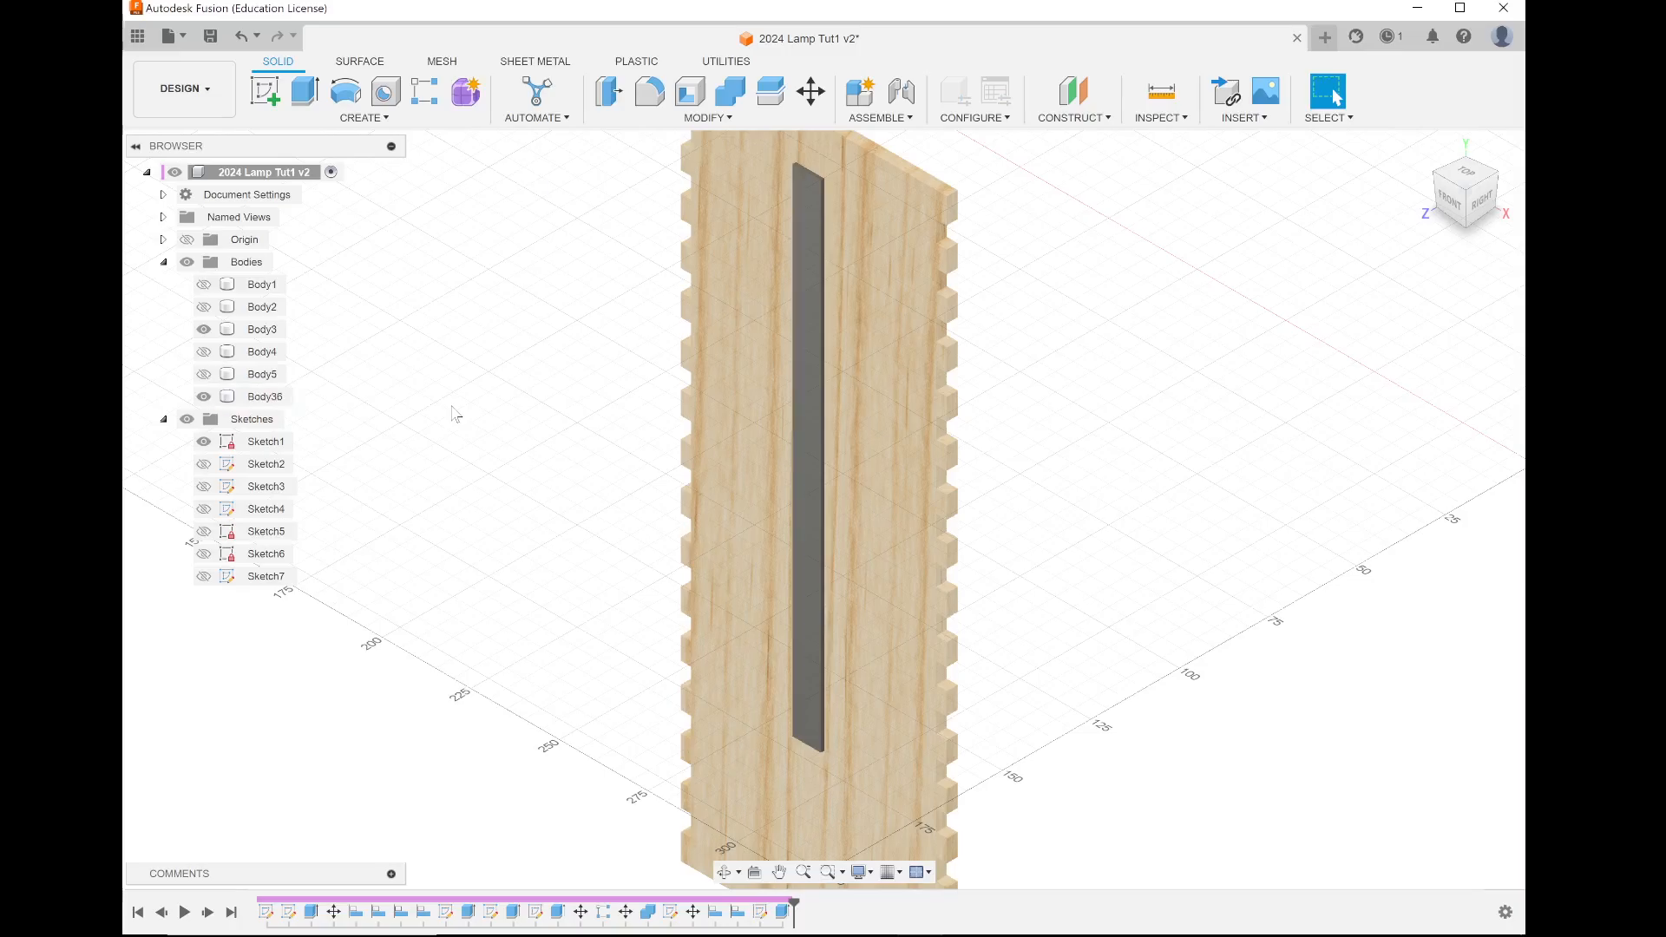
click(807, 420)
click(456, 480)
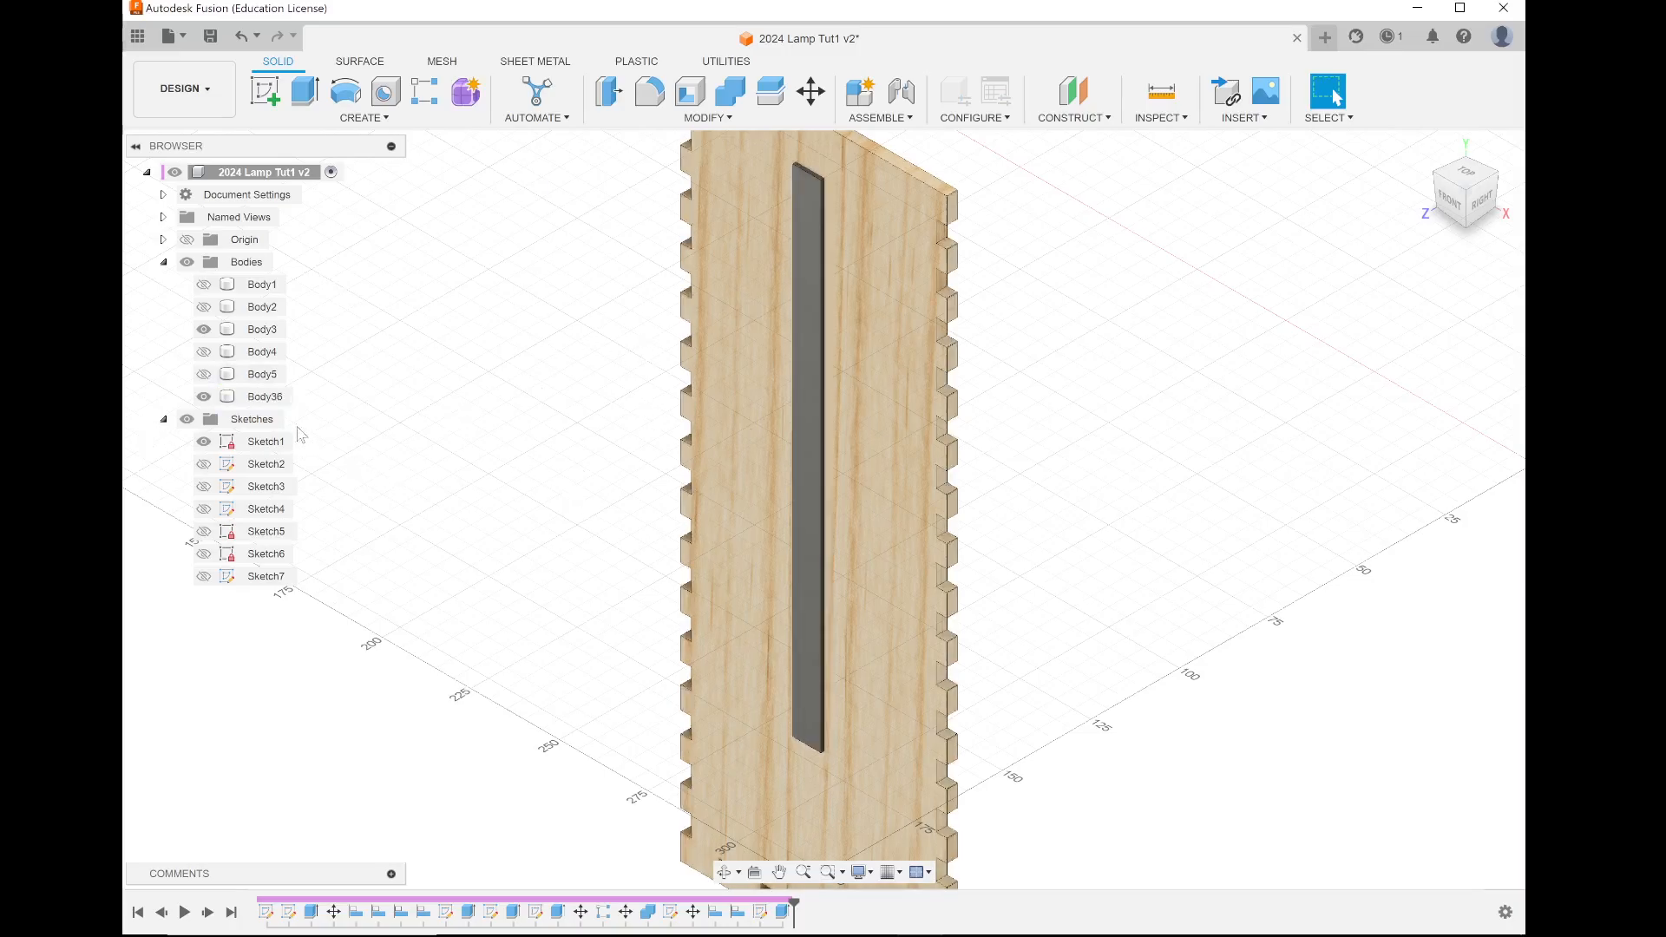
Step: Open the appearance settings for the new strip body and expand the Emissive group within the library's Miscellaneous category
click(270, 400)
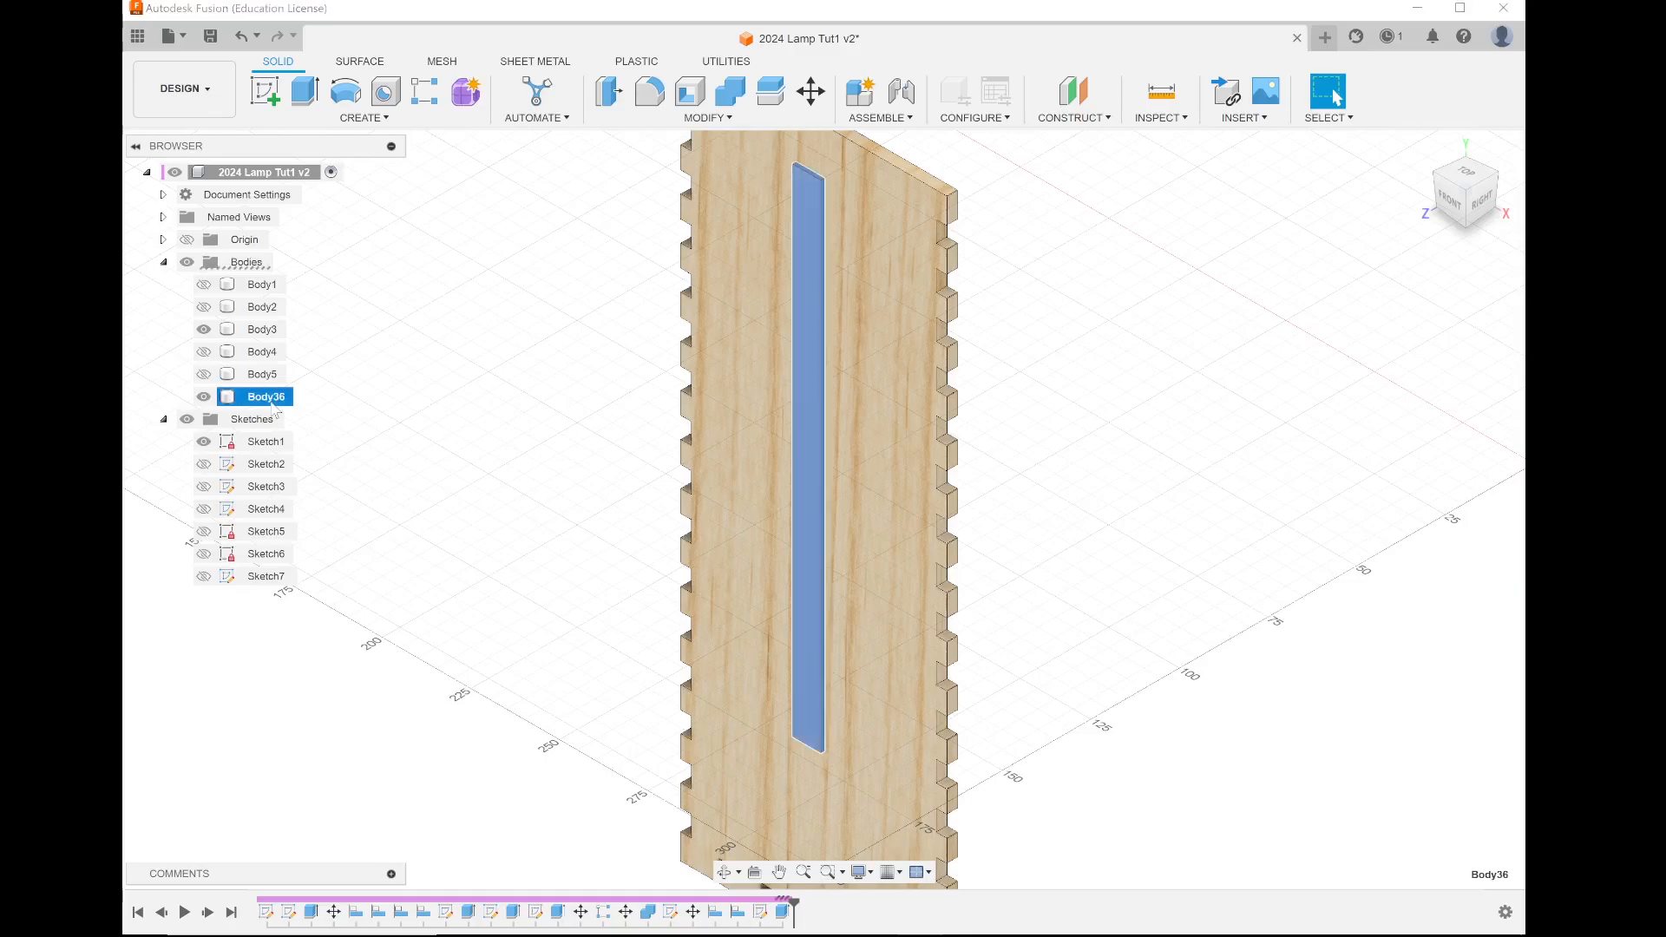
right_click(274, 406)
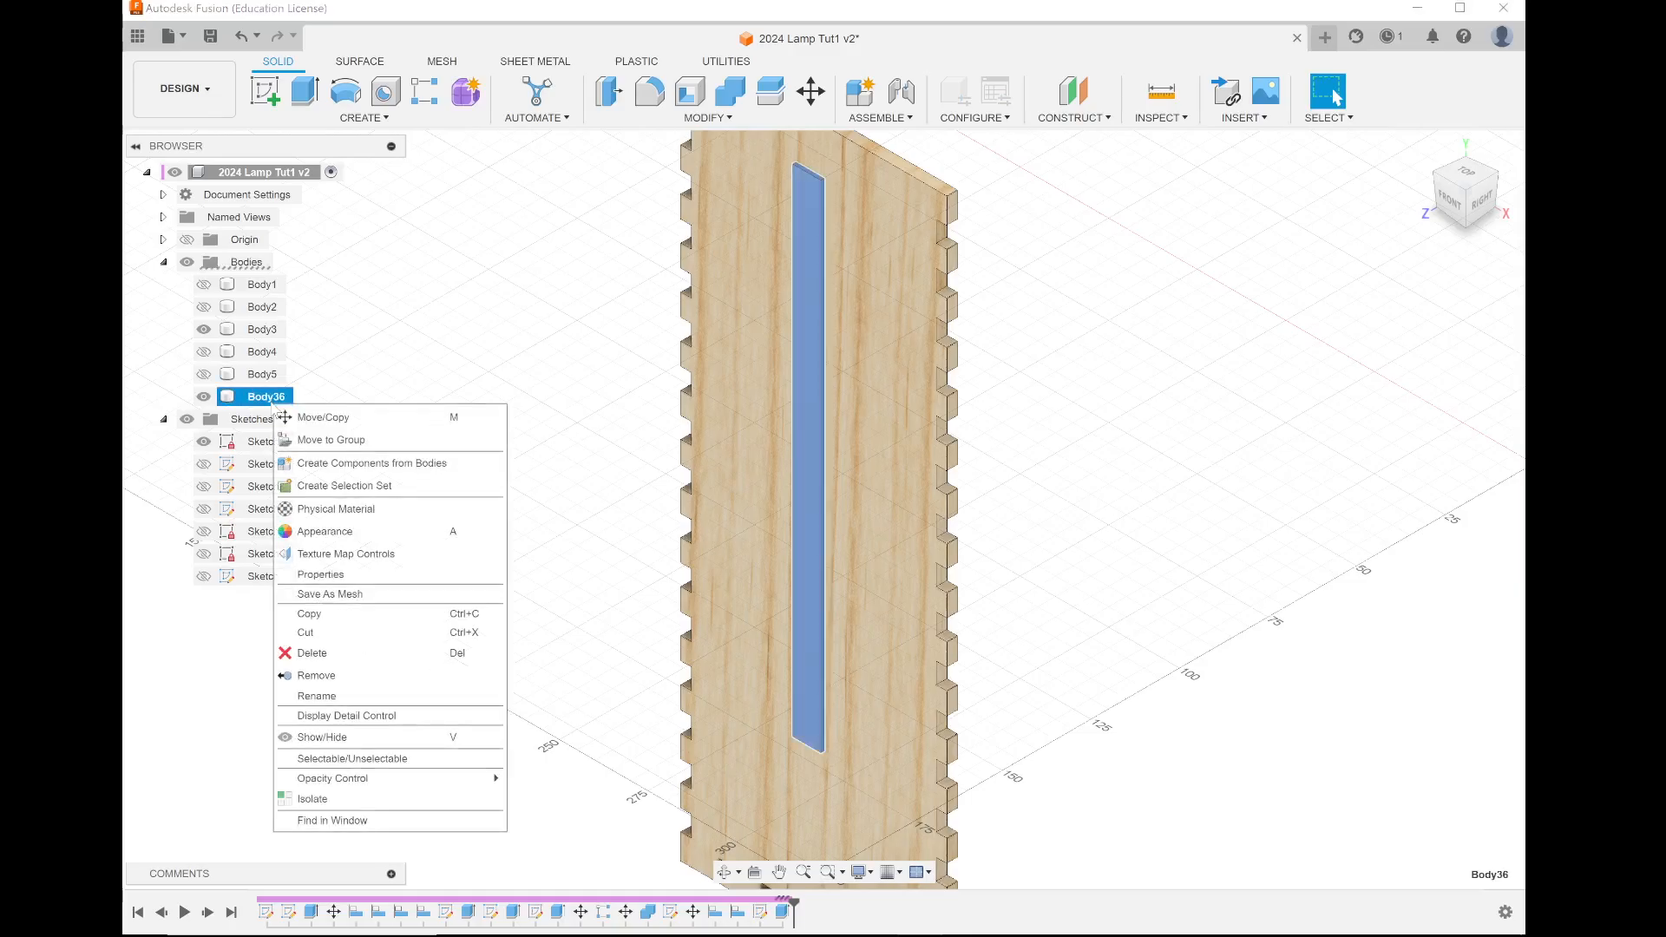
click(365, 532)
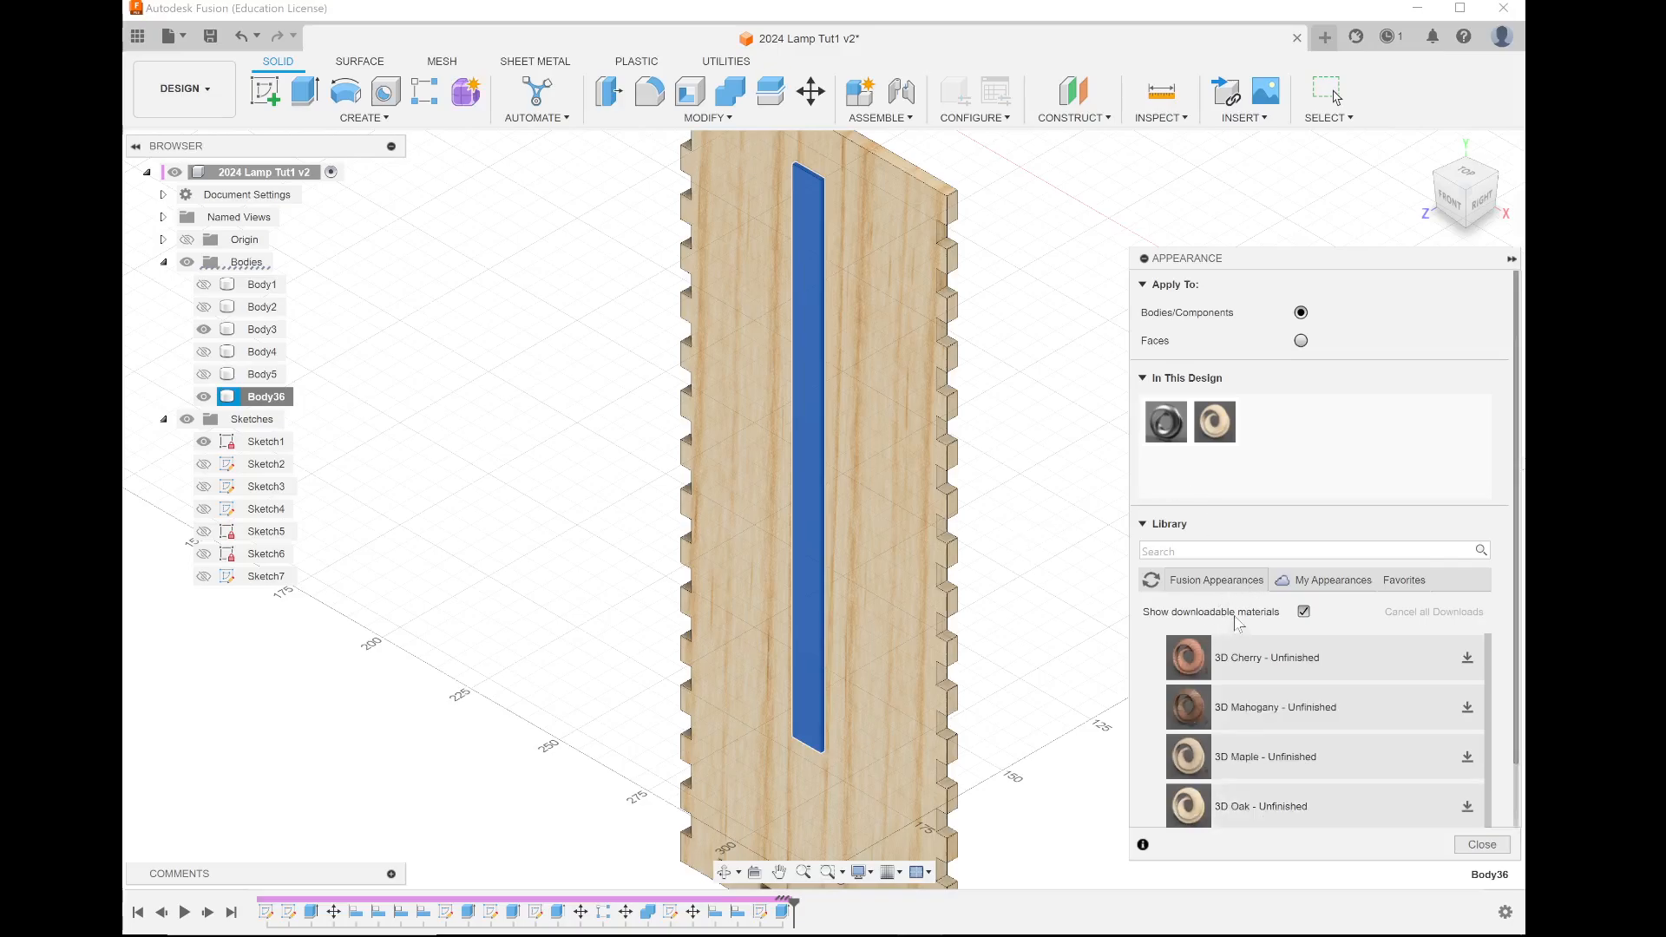
scroll(1260, 728, down, 2)
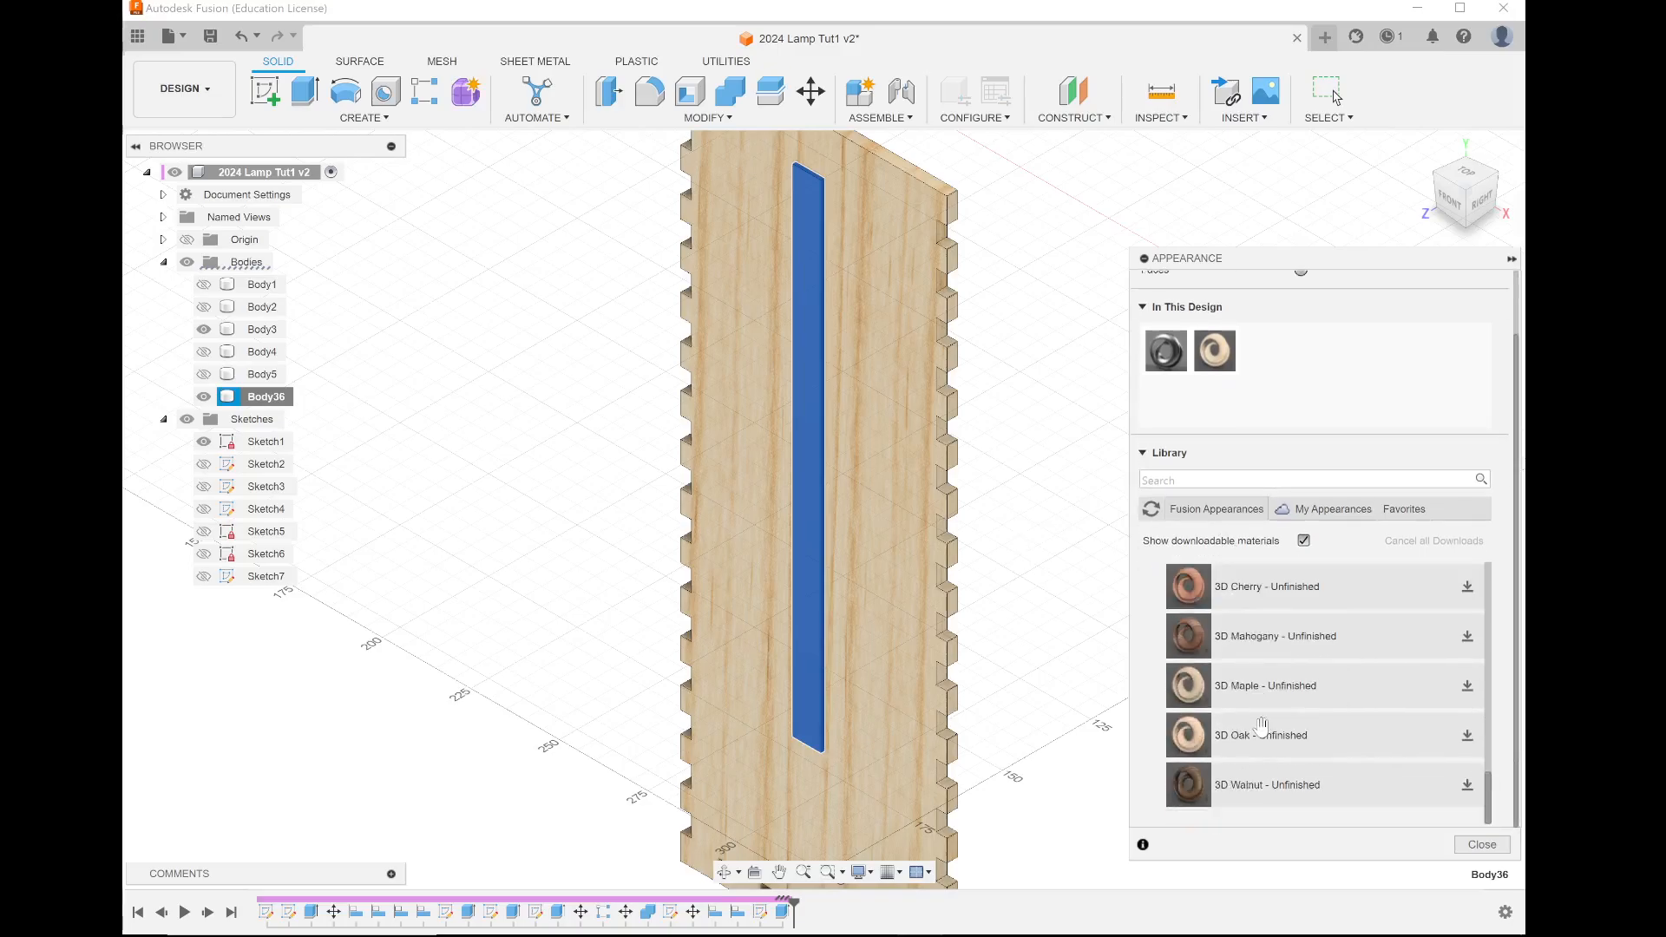
scroll(1260, 724, up, 5)
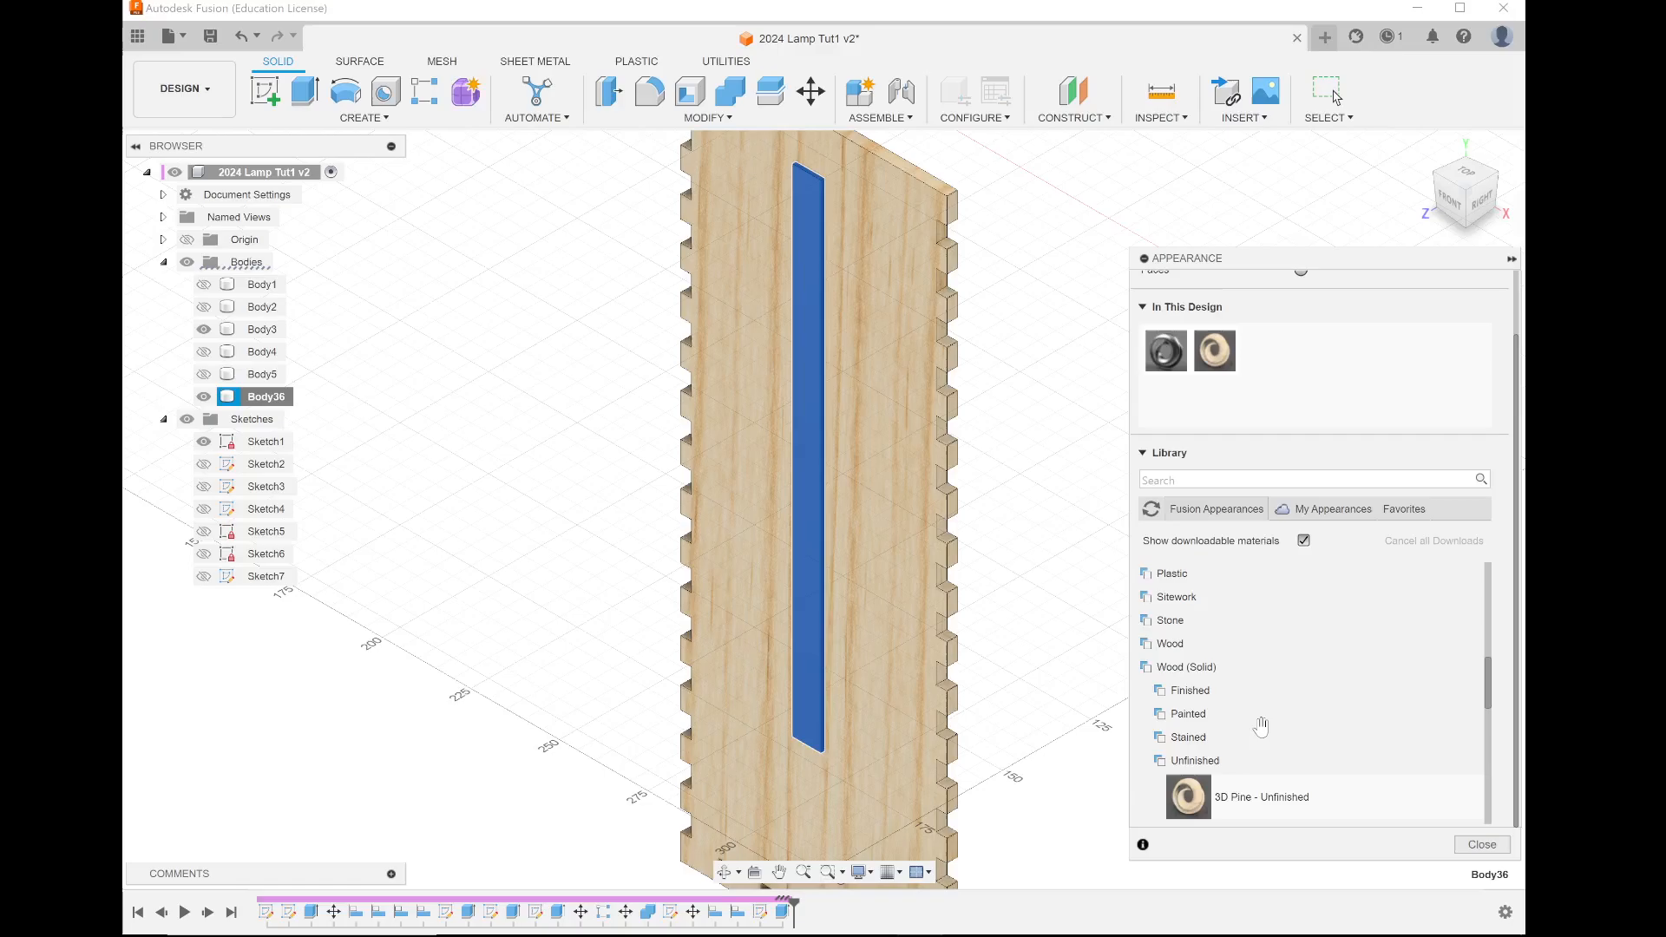
click(1191, 668)
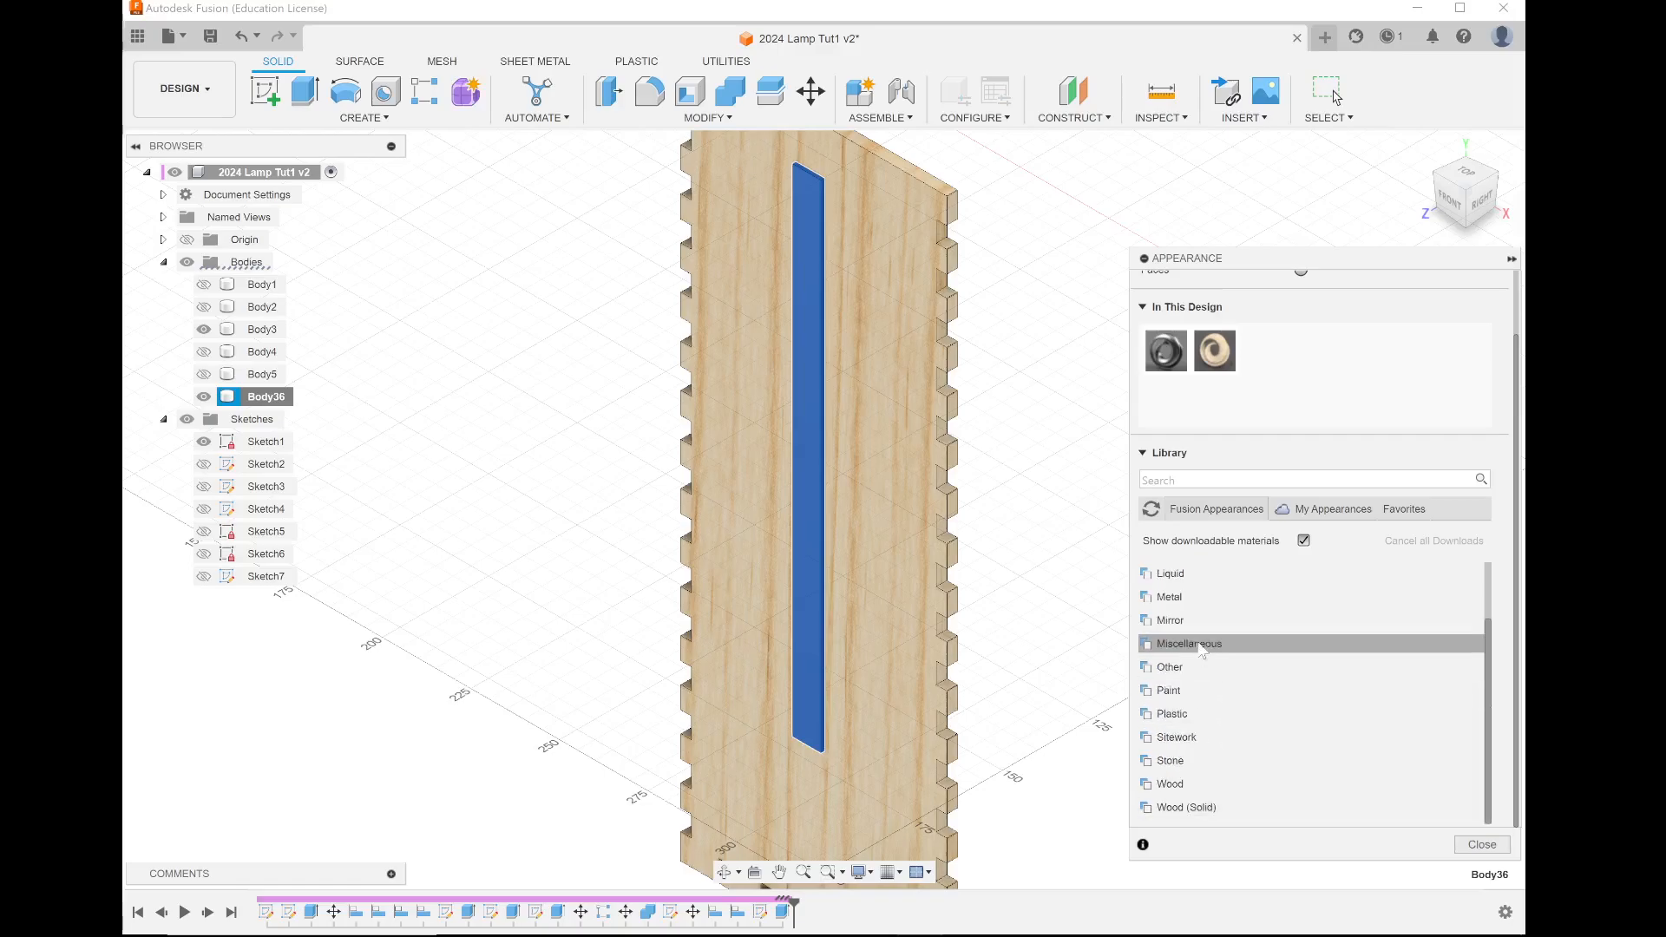
click(1202, 646)
scroll(1206, 660, down, 2)
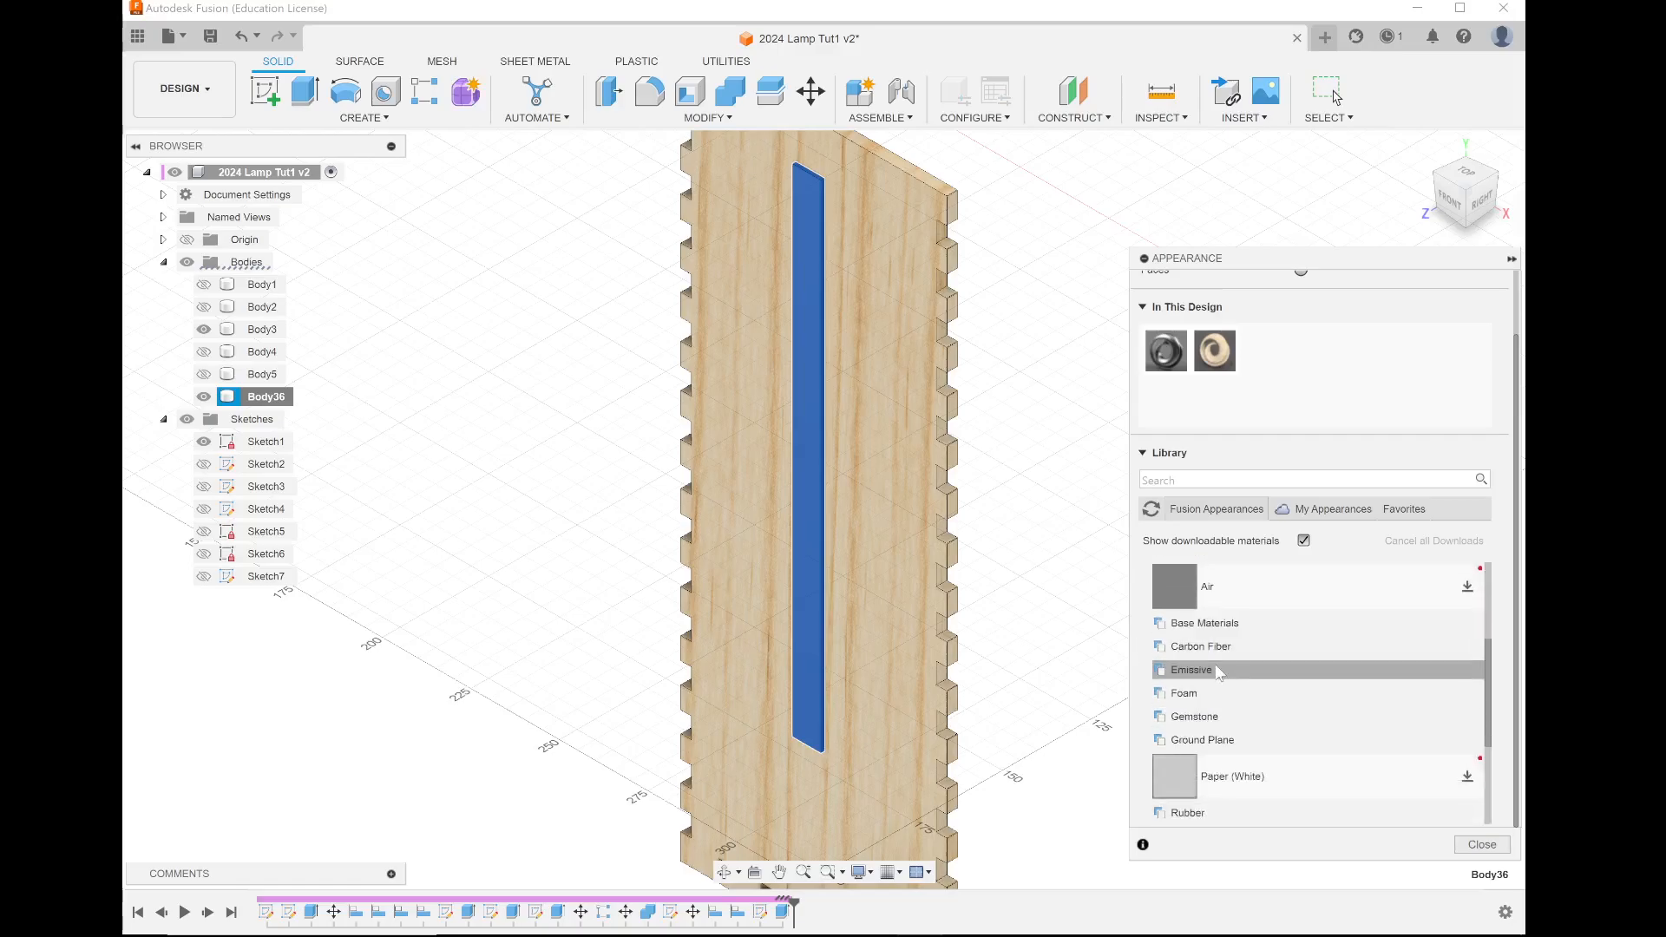
click(1203, 670)
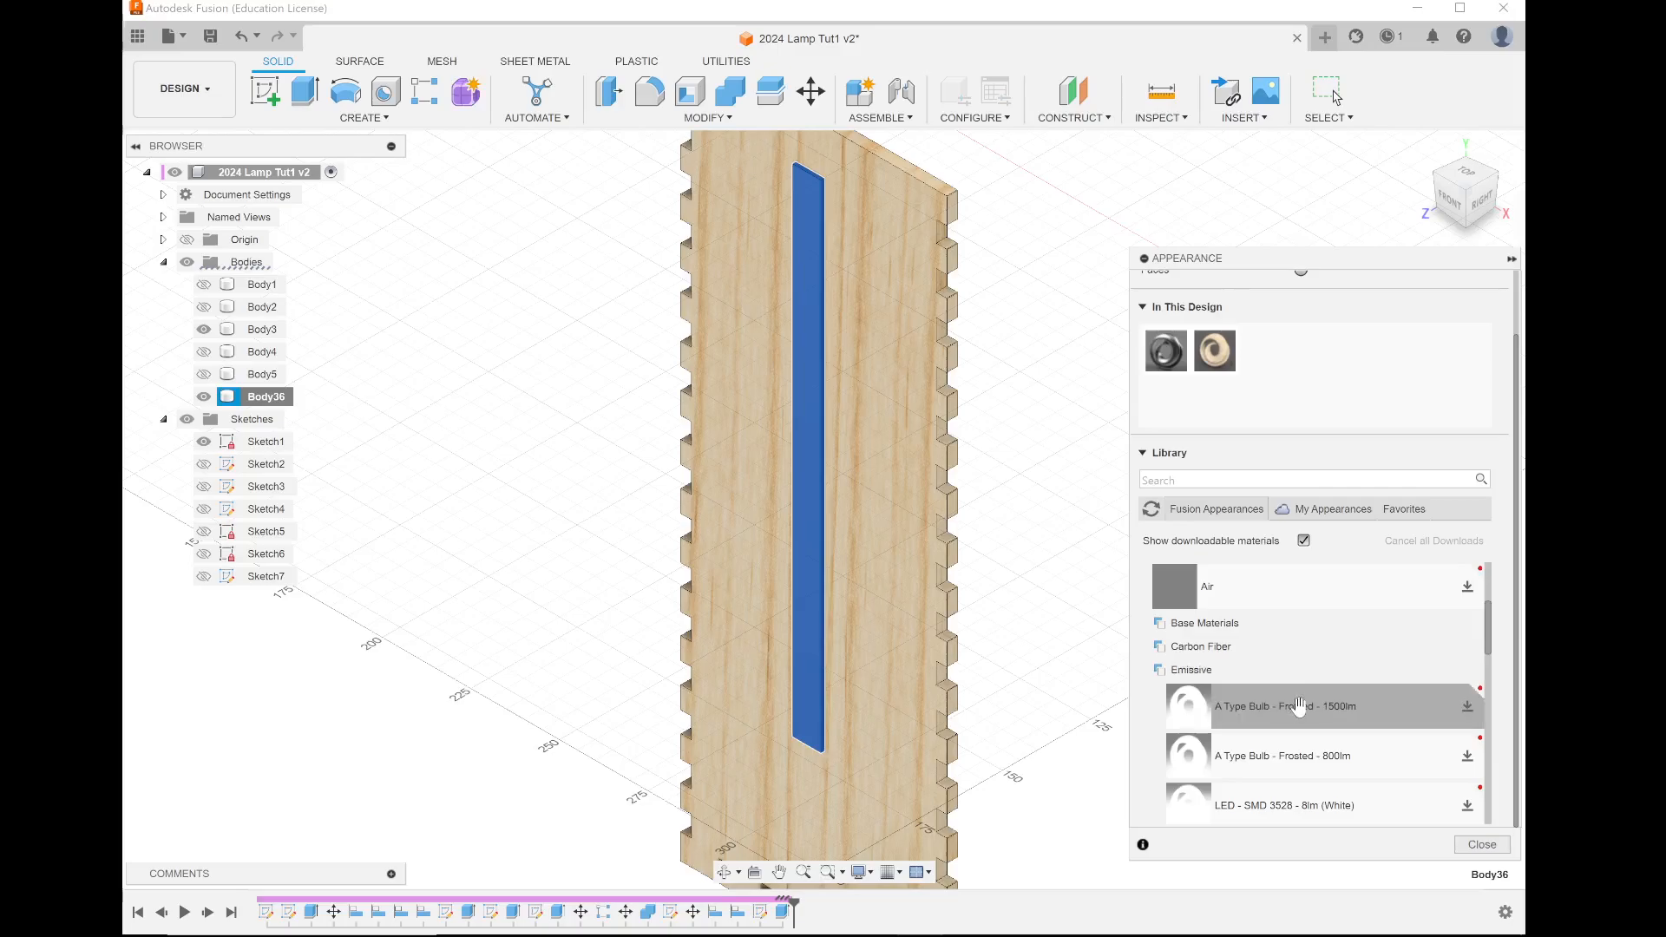
Step: Apply the LED - SMD 3528 - 8lm (White) appearance to the strip body and save the design with the description "User Saved"
scroll(1298, 705, down, 3)
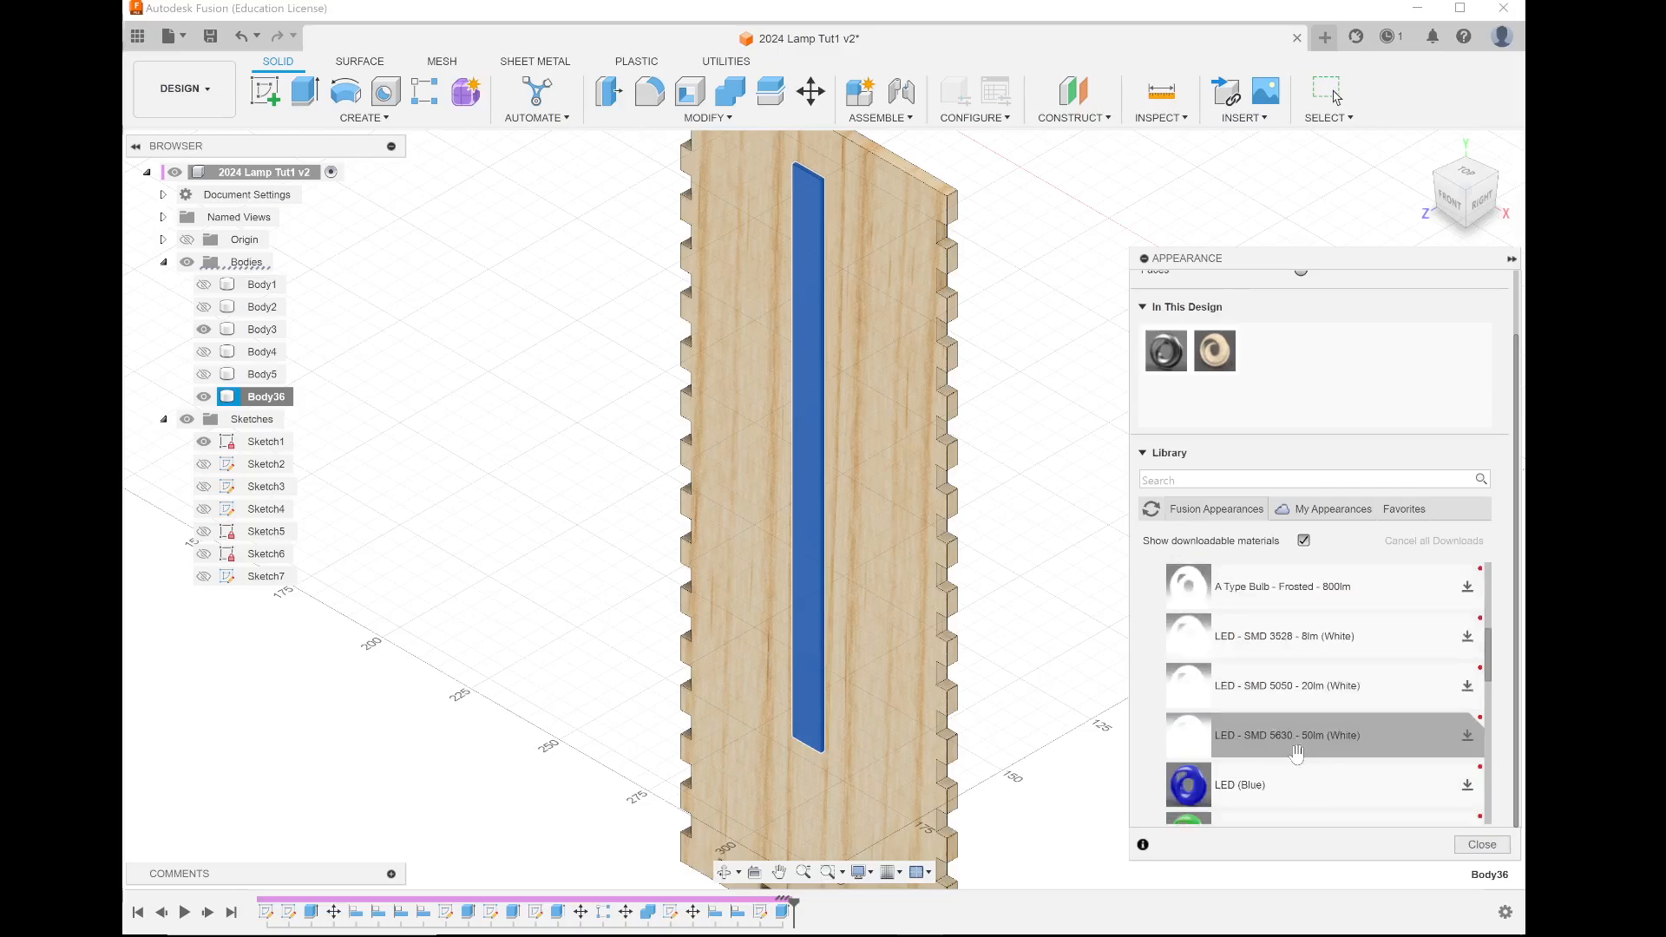
scroll(1298, 705, down, 4)
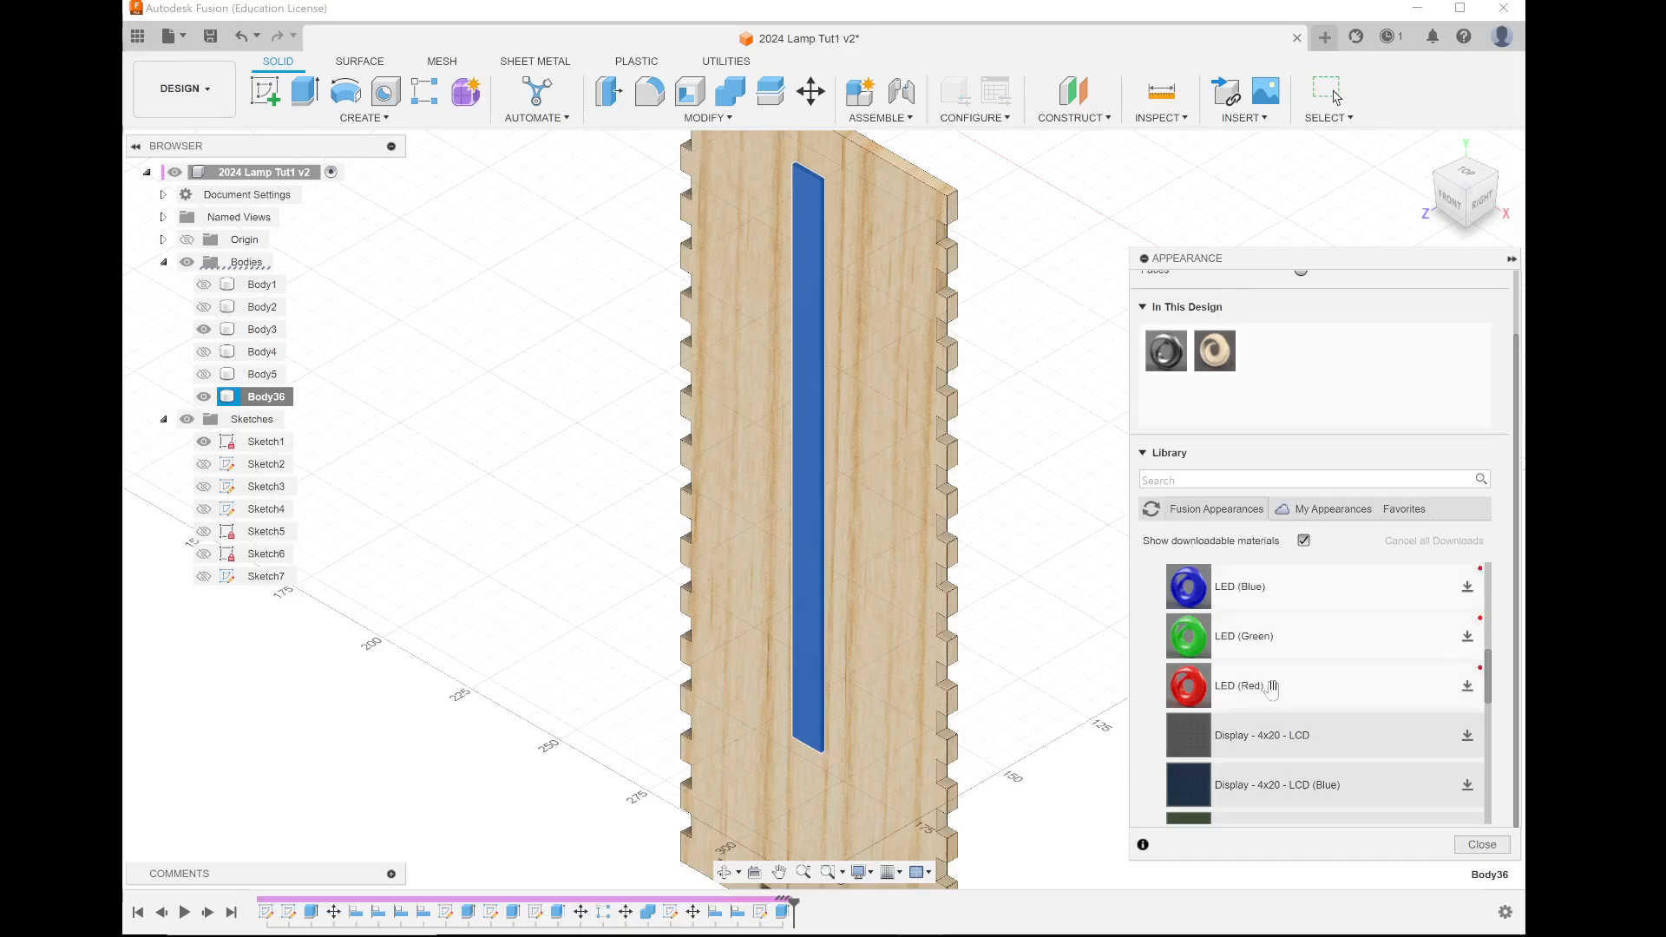
scroll(1273, 682, down, 4)
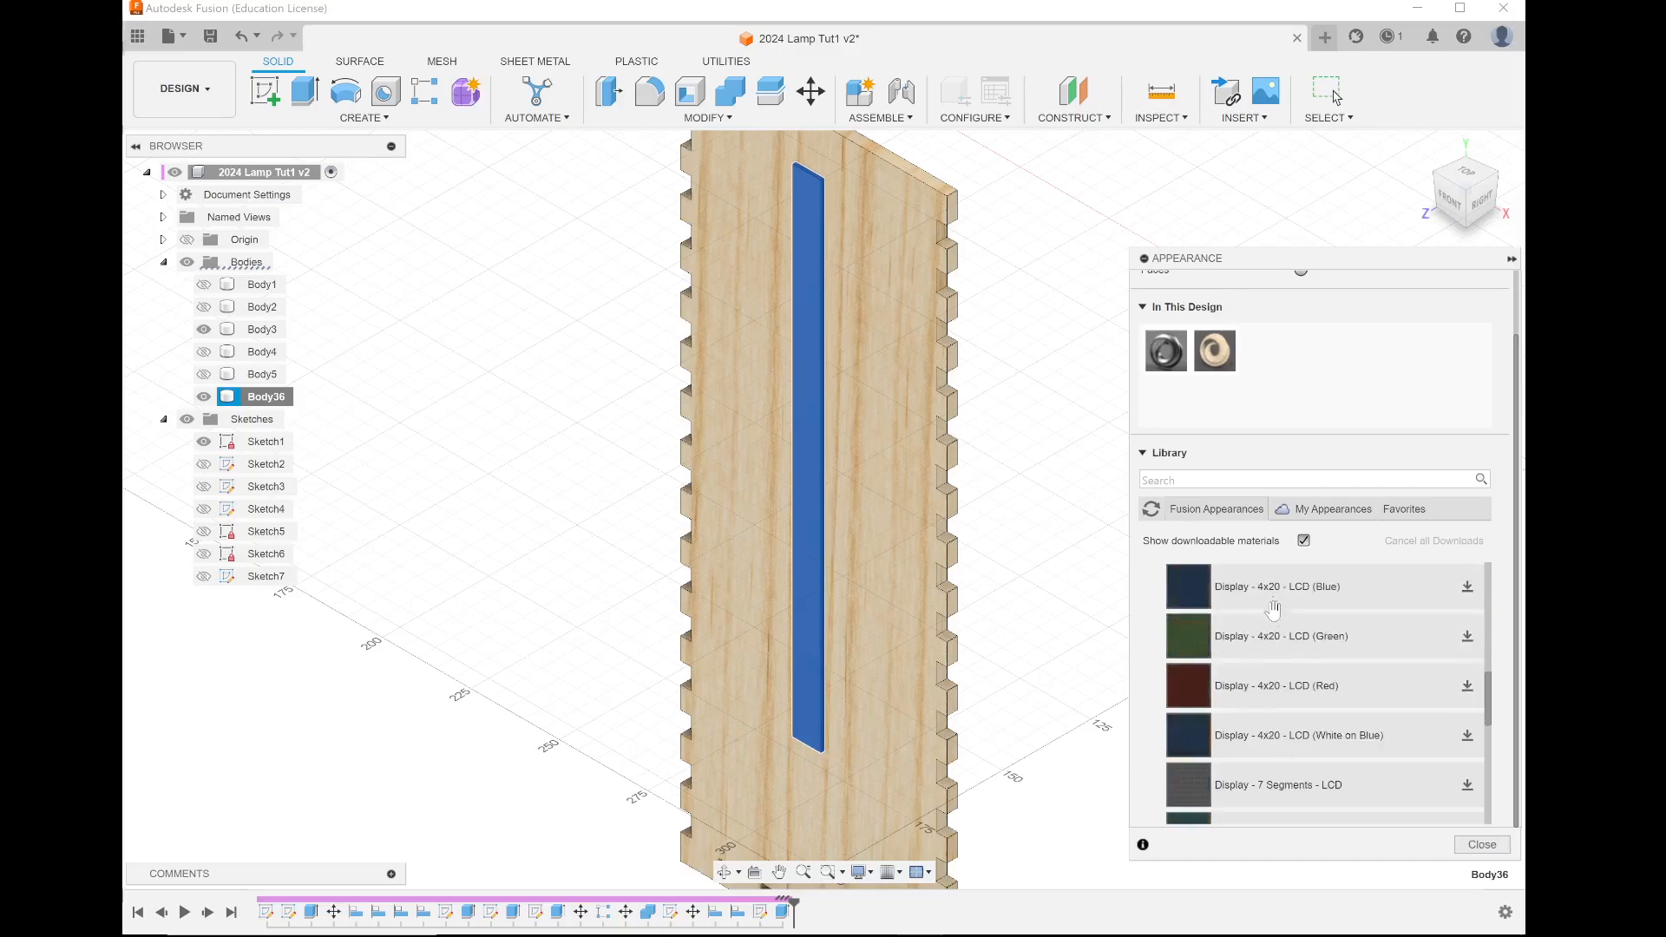
scroll(1276, 685, down, 5)
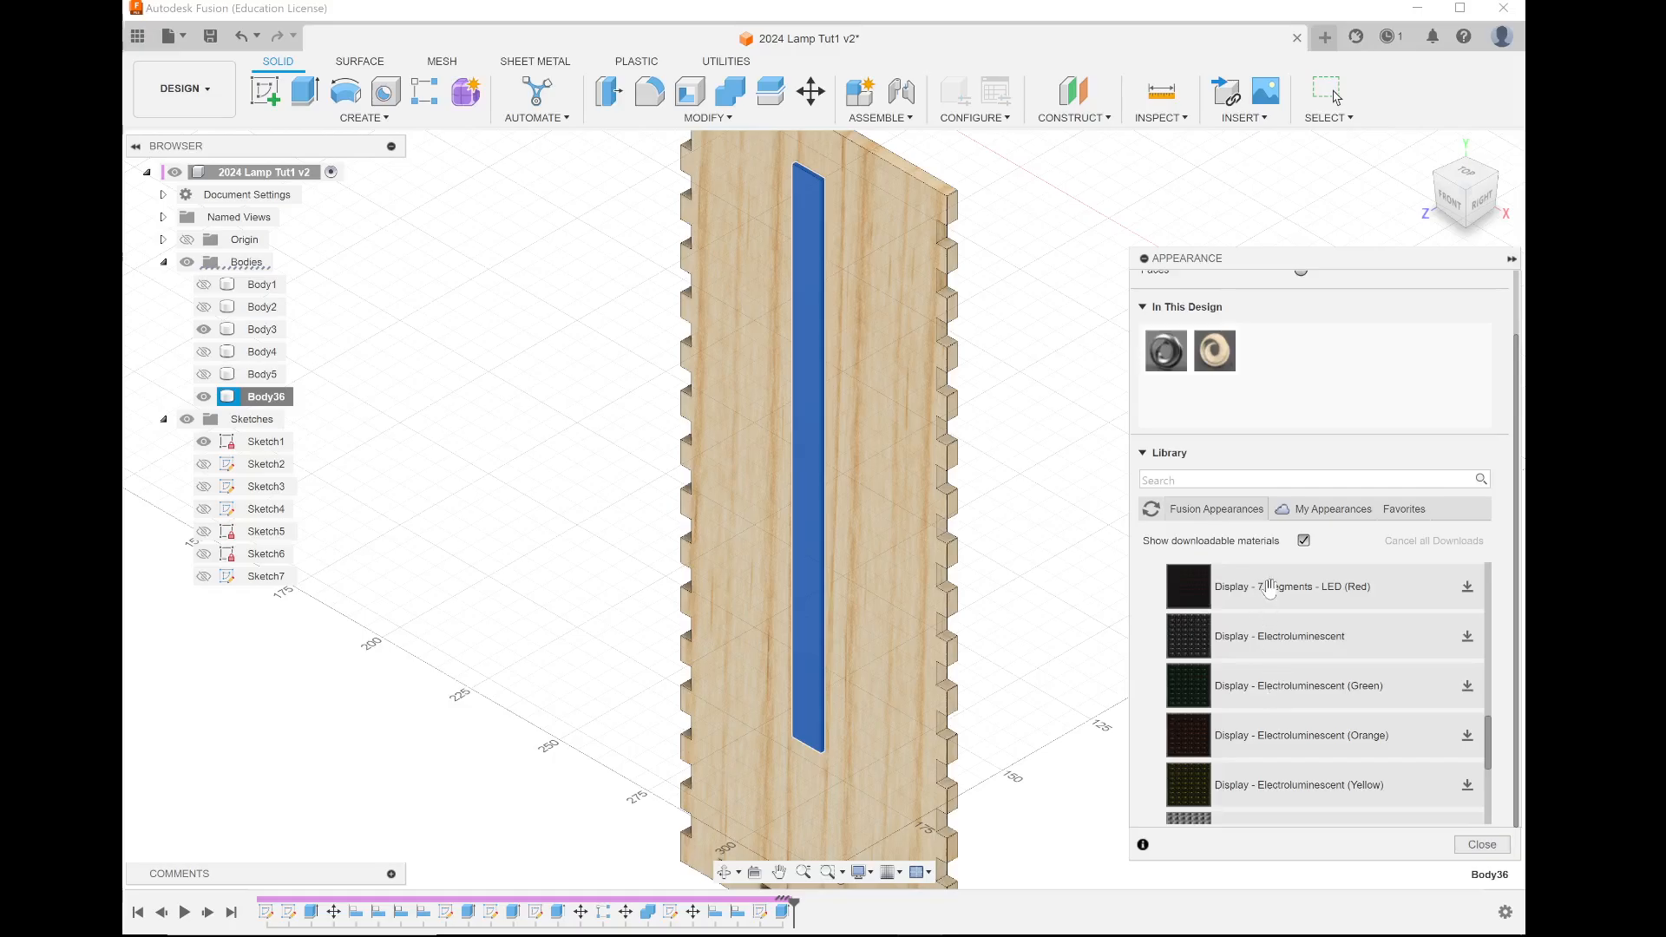
scroll(1283, 684, down, 10)
scroll(1286, 683, up, 3)
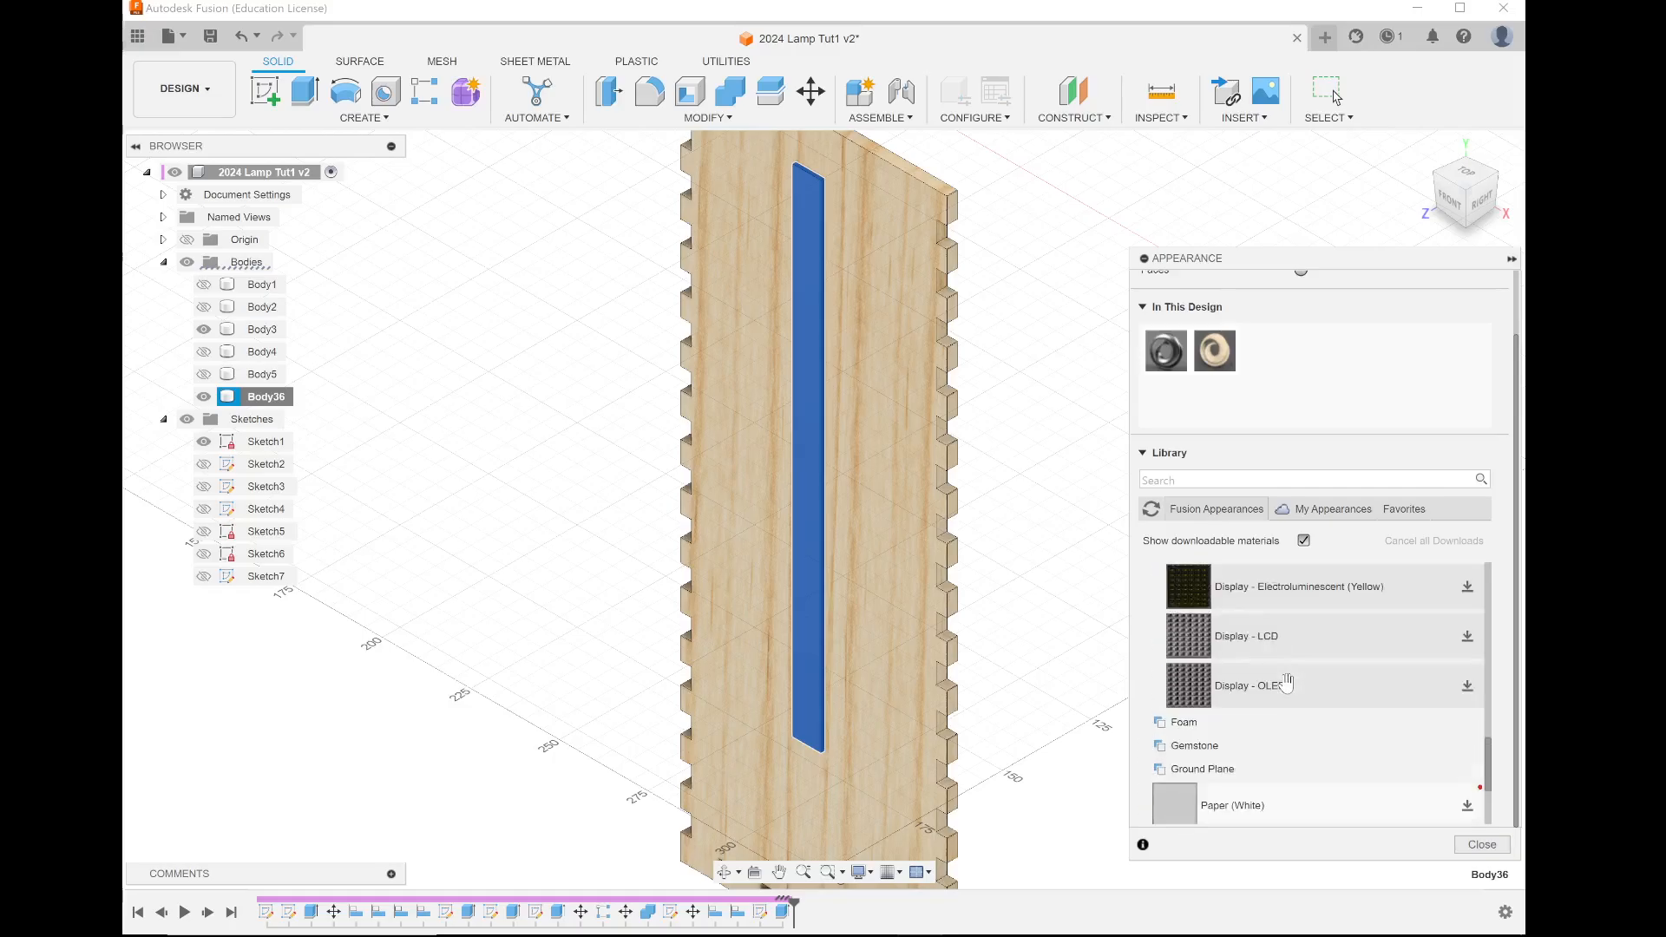
scroll(1267, 685, up, 6)
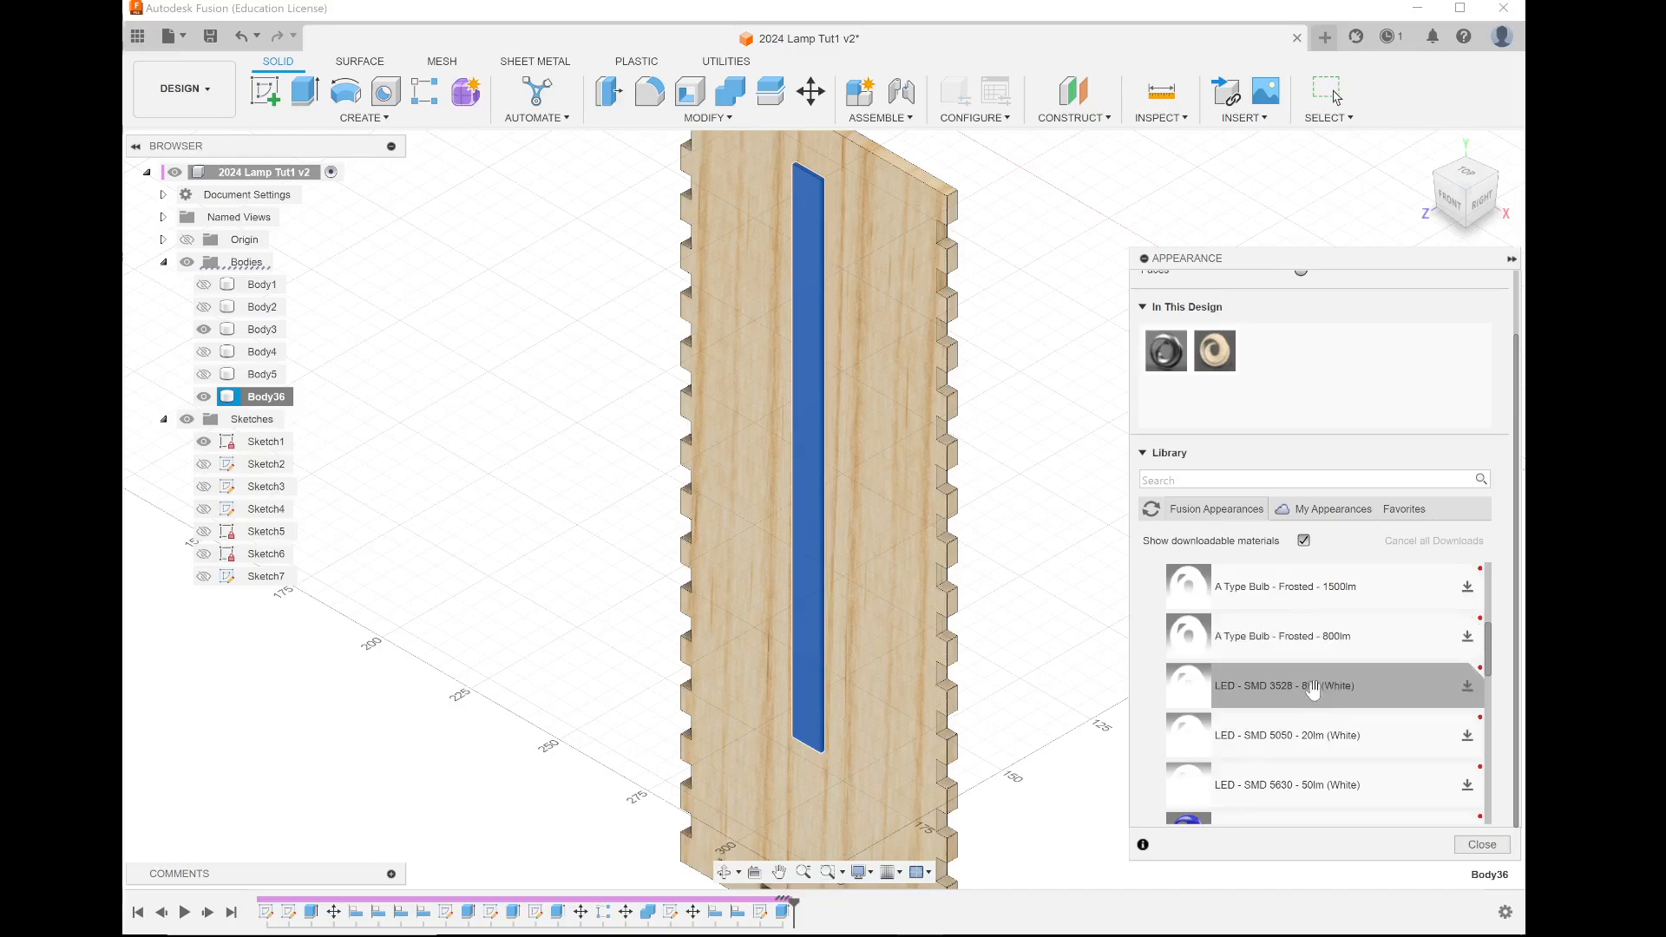
drag(1312, 688, 807, 544)
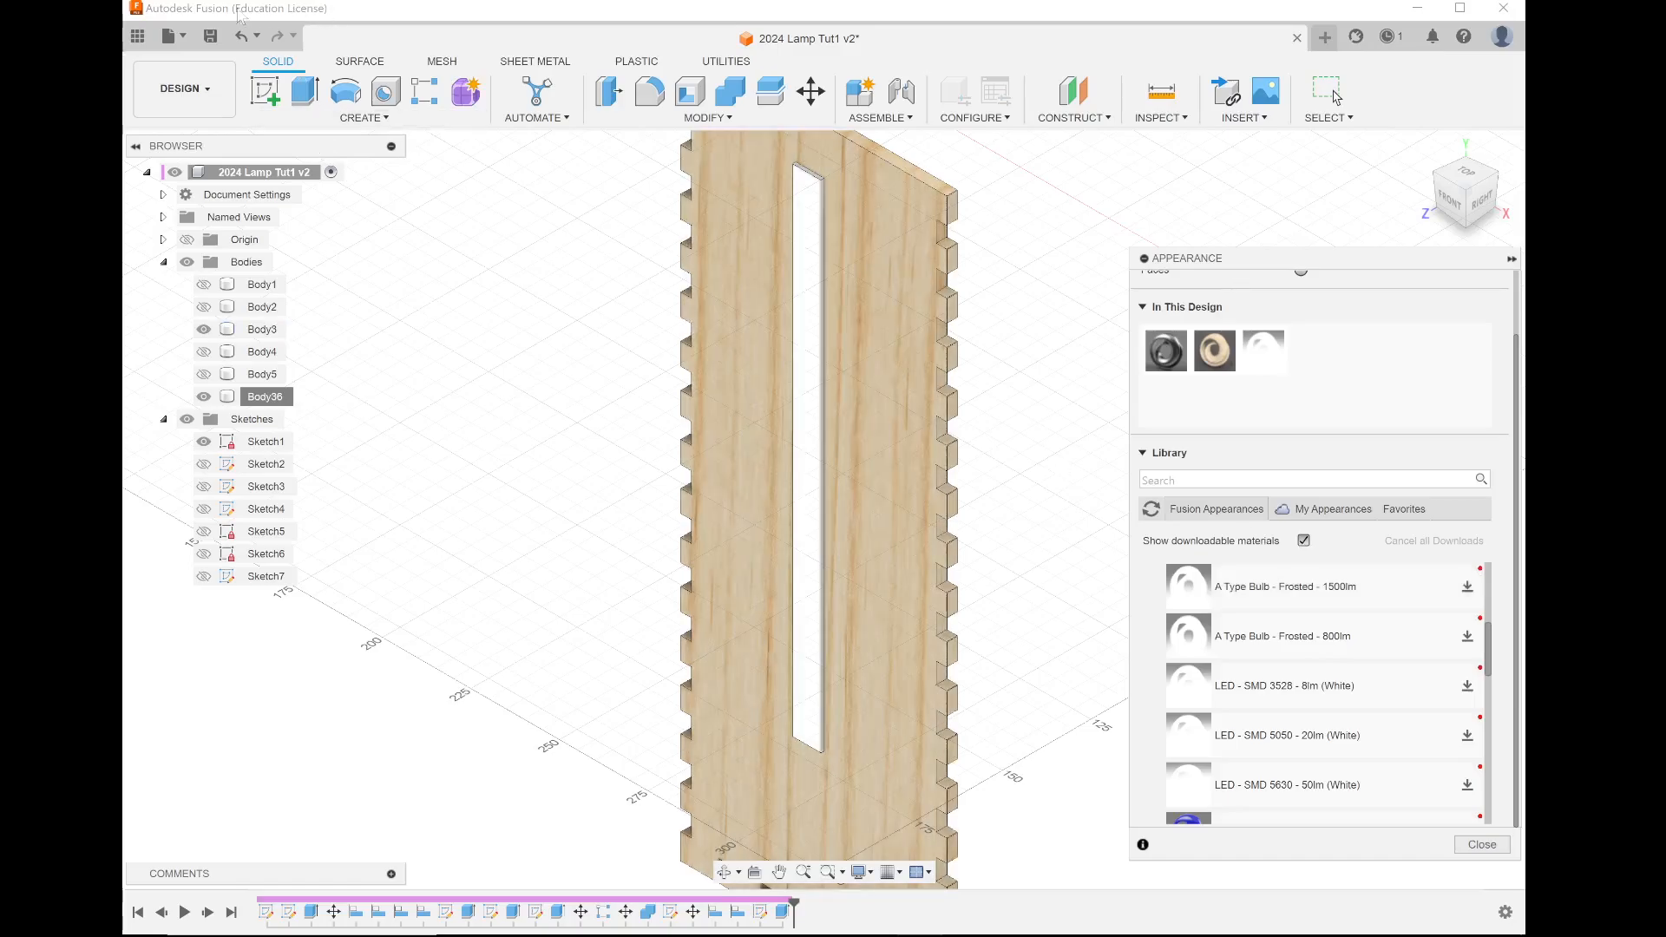
click(211, 37)
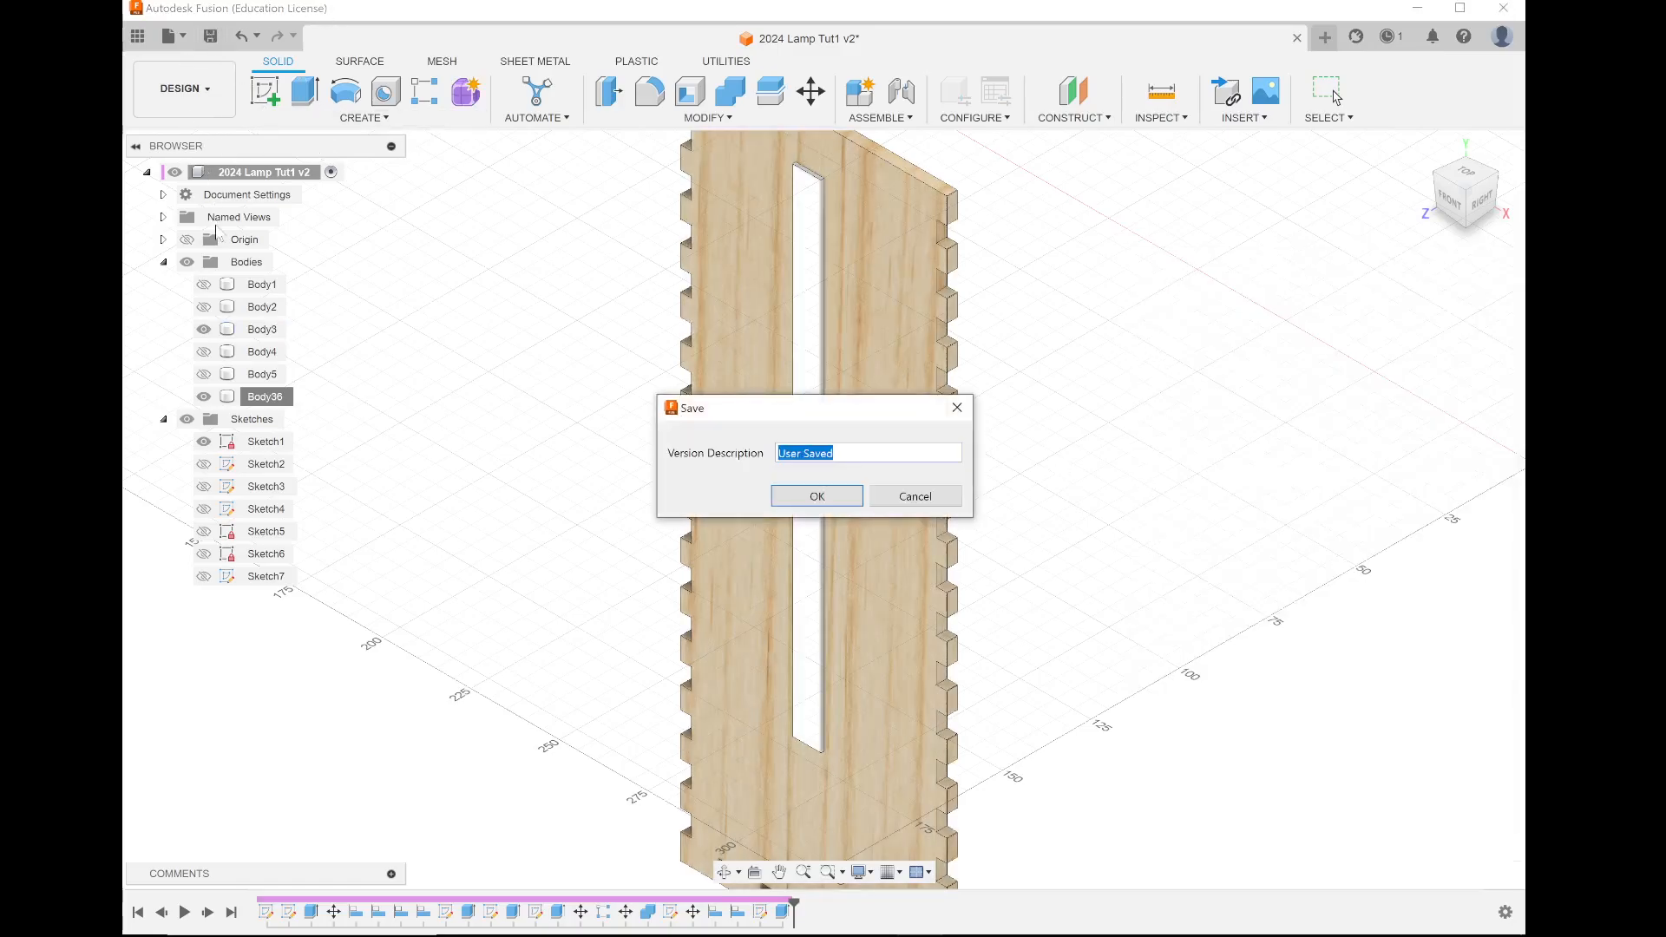
click(781, 495)
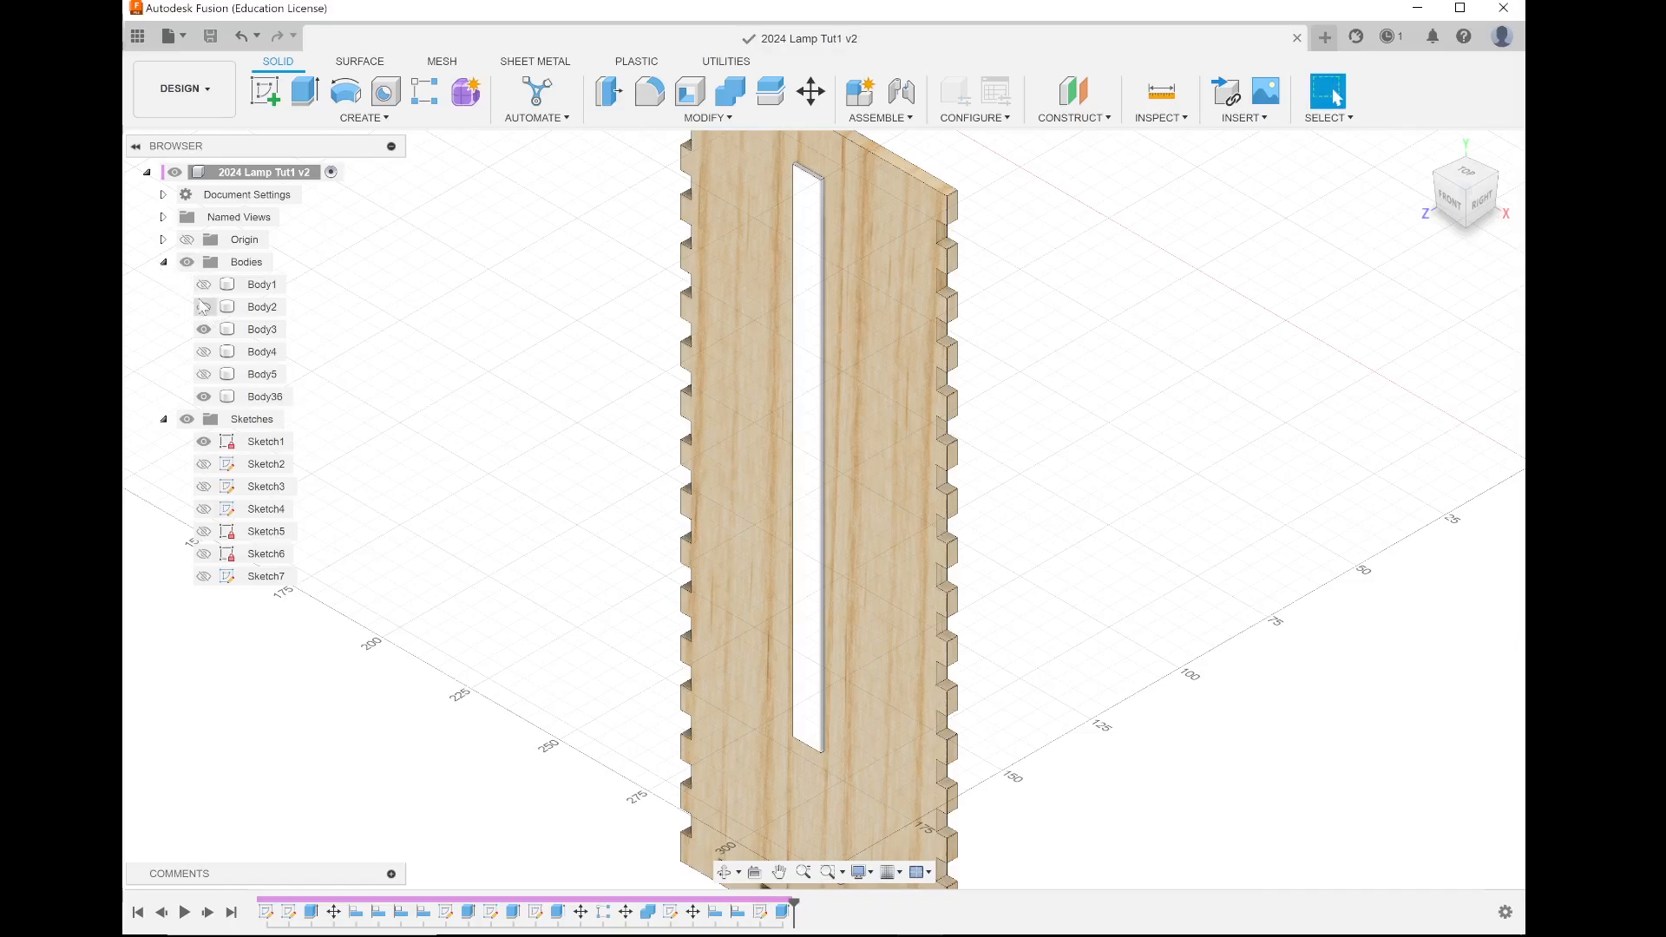
Step: Show the hidden panels Body1, Body2, Body4 and Body5 again, and save the design as another version
click(203, 309)
click(200, 304)
click(203, 285)
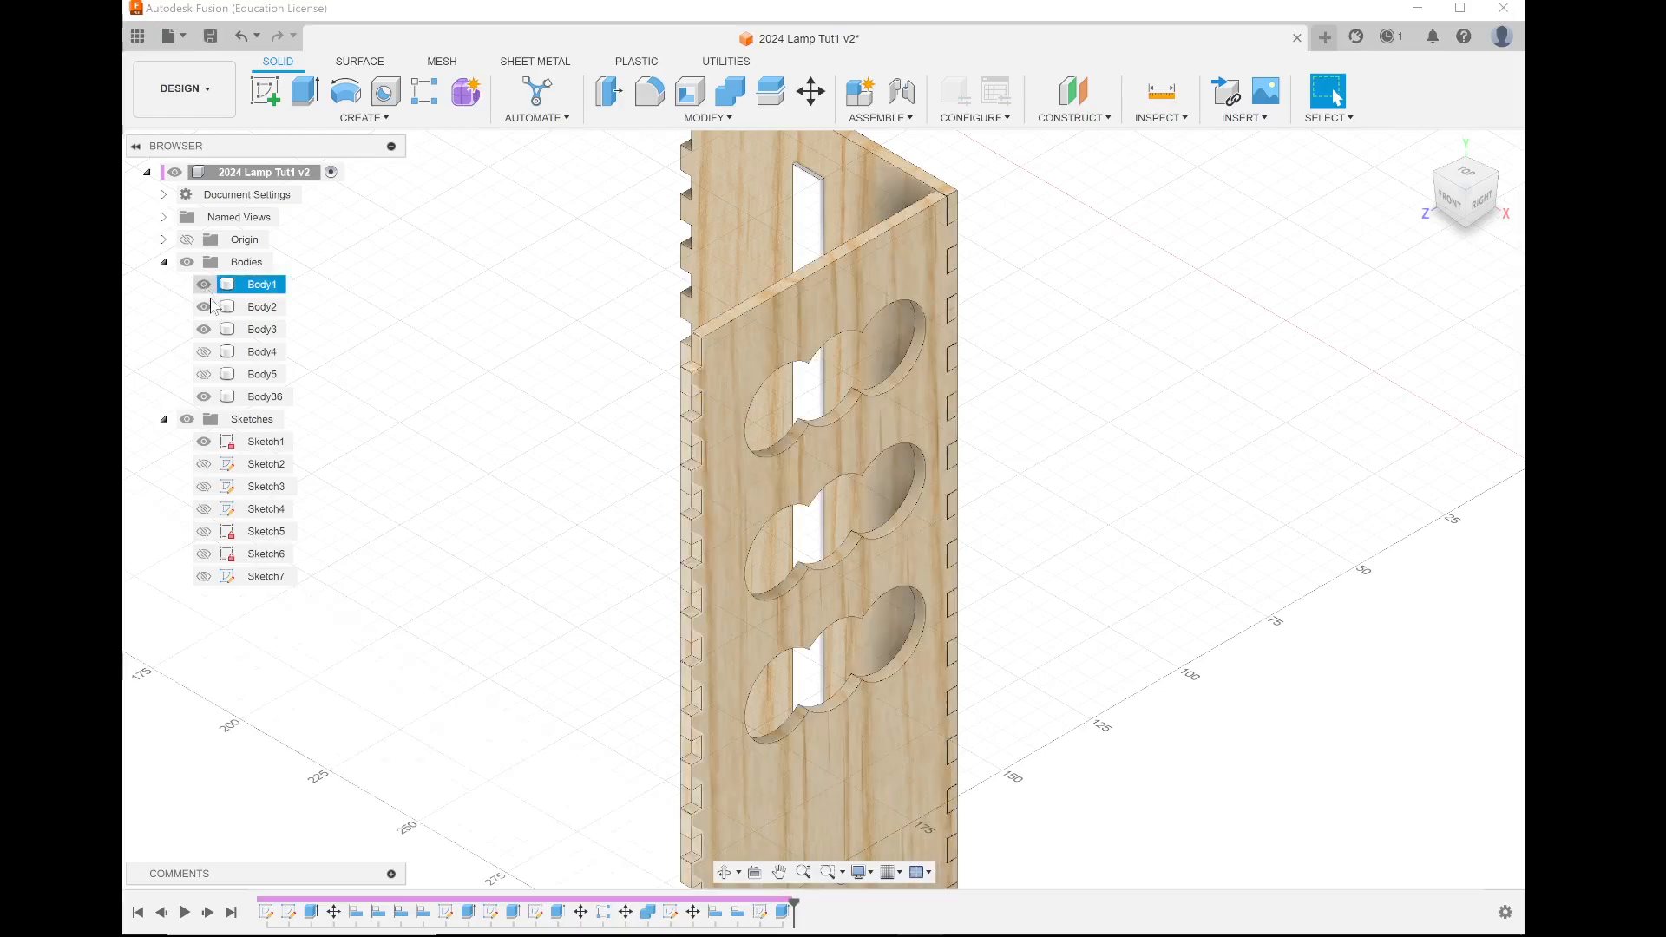
click(203, 352)
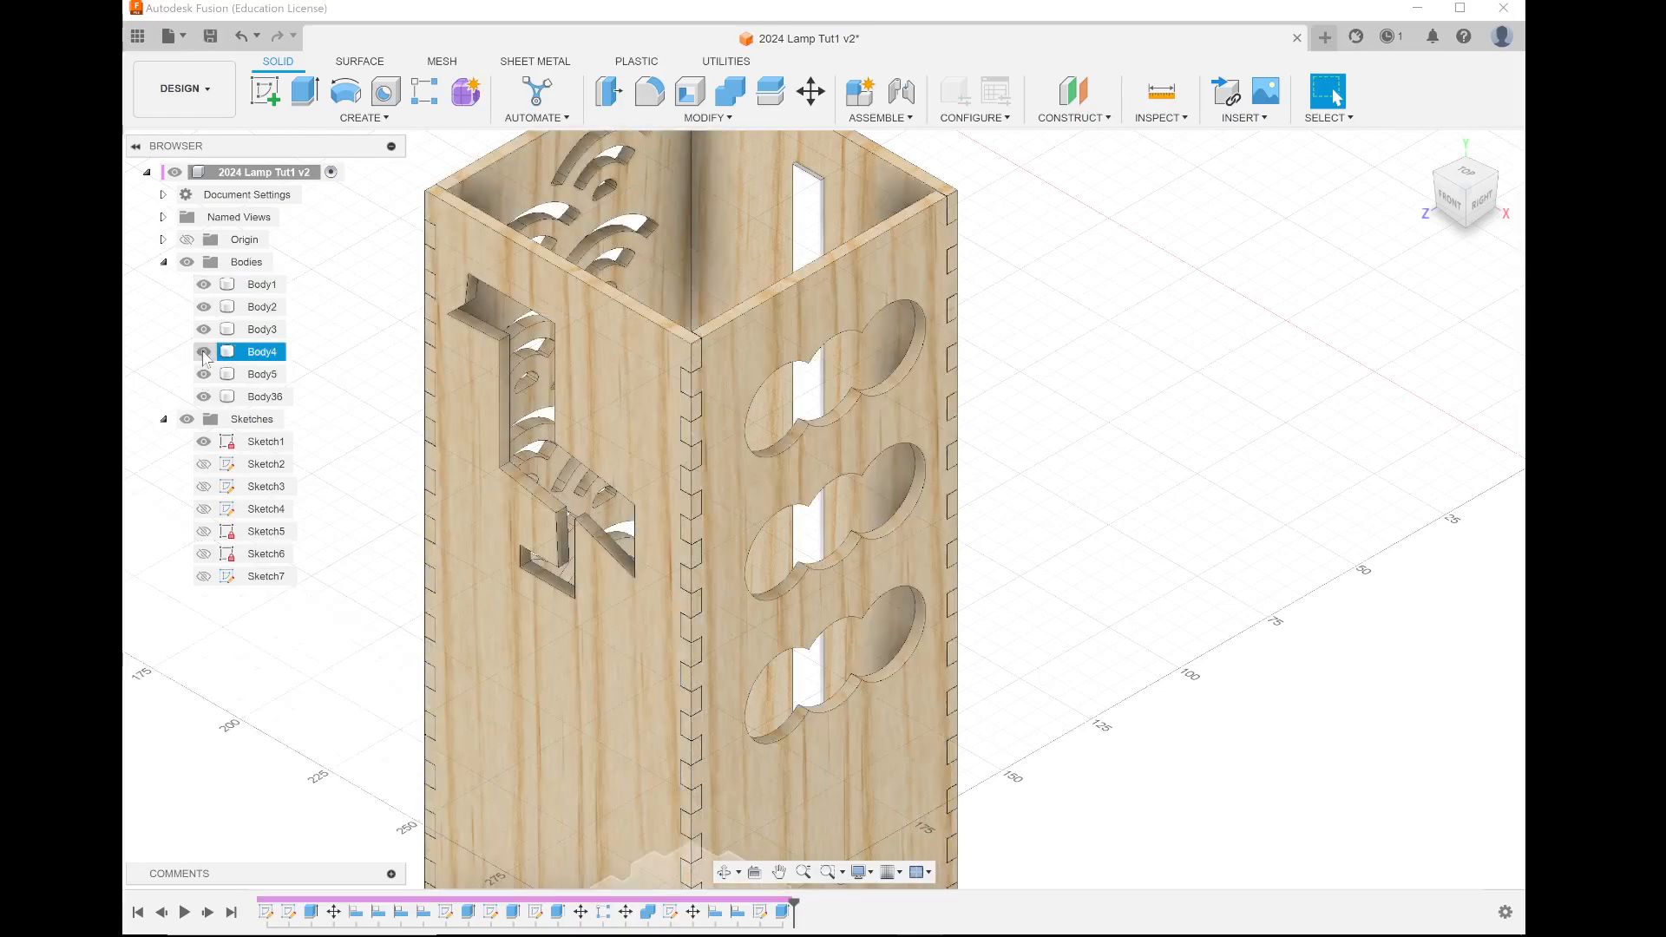
click(209, 35)
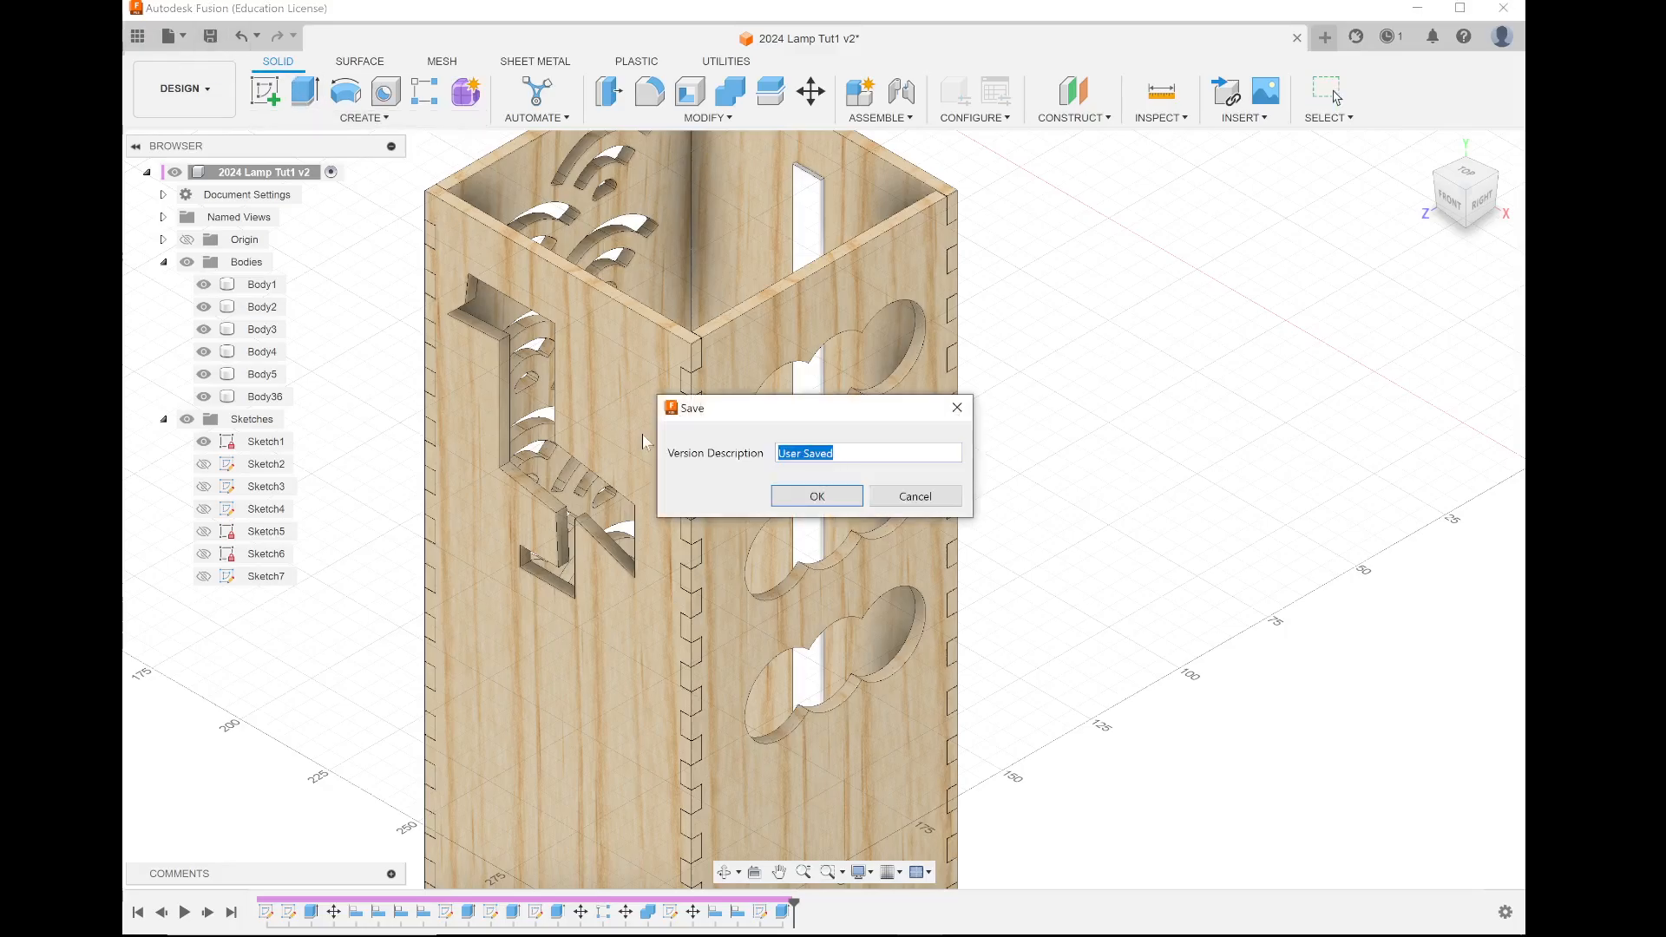
click(792, 498)
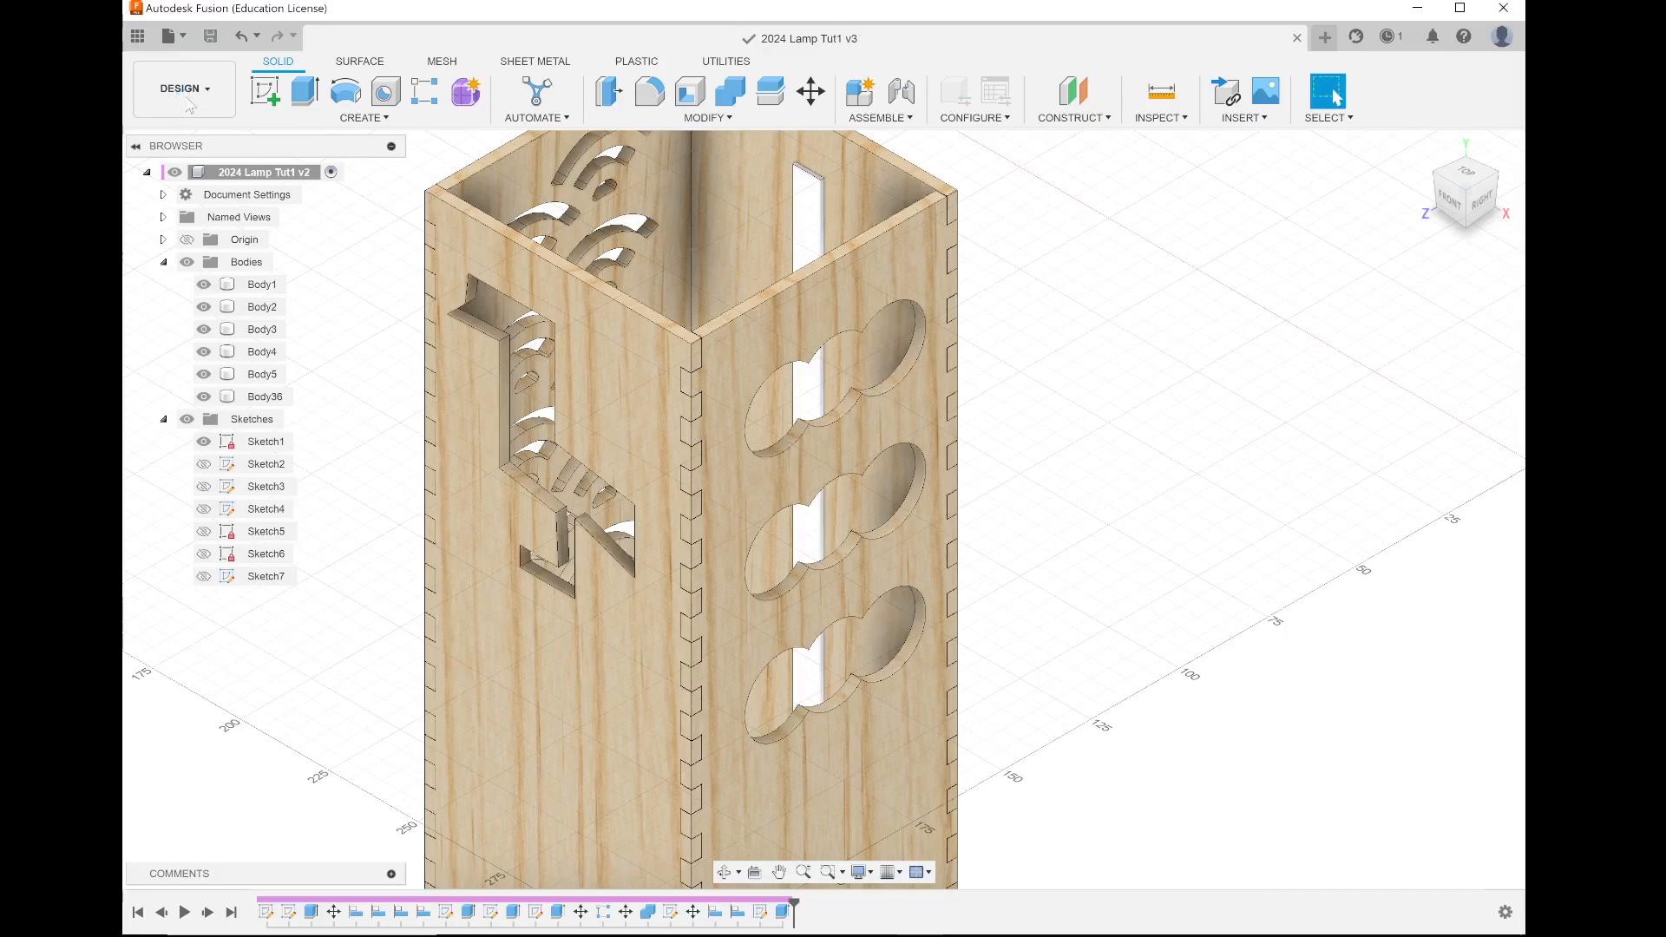
Step: Switch to the Render workspace and start a cloud render of the lamp at 1280 x 1024 in Standard quality
click(190, 103)
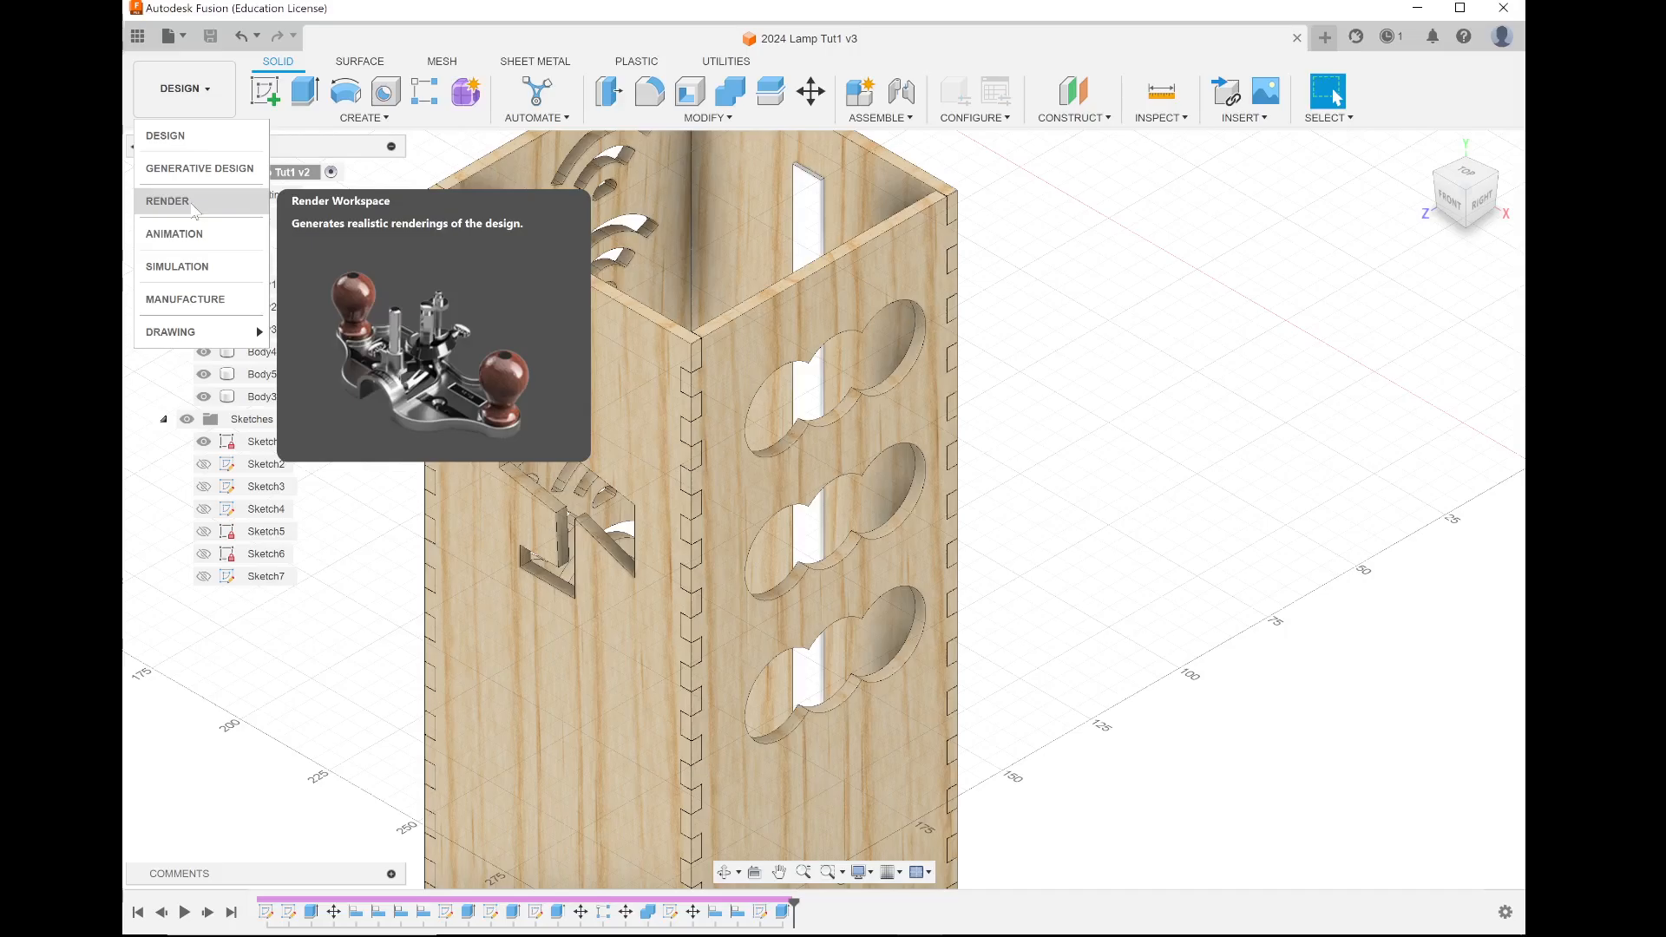
click(192, 208)
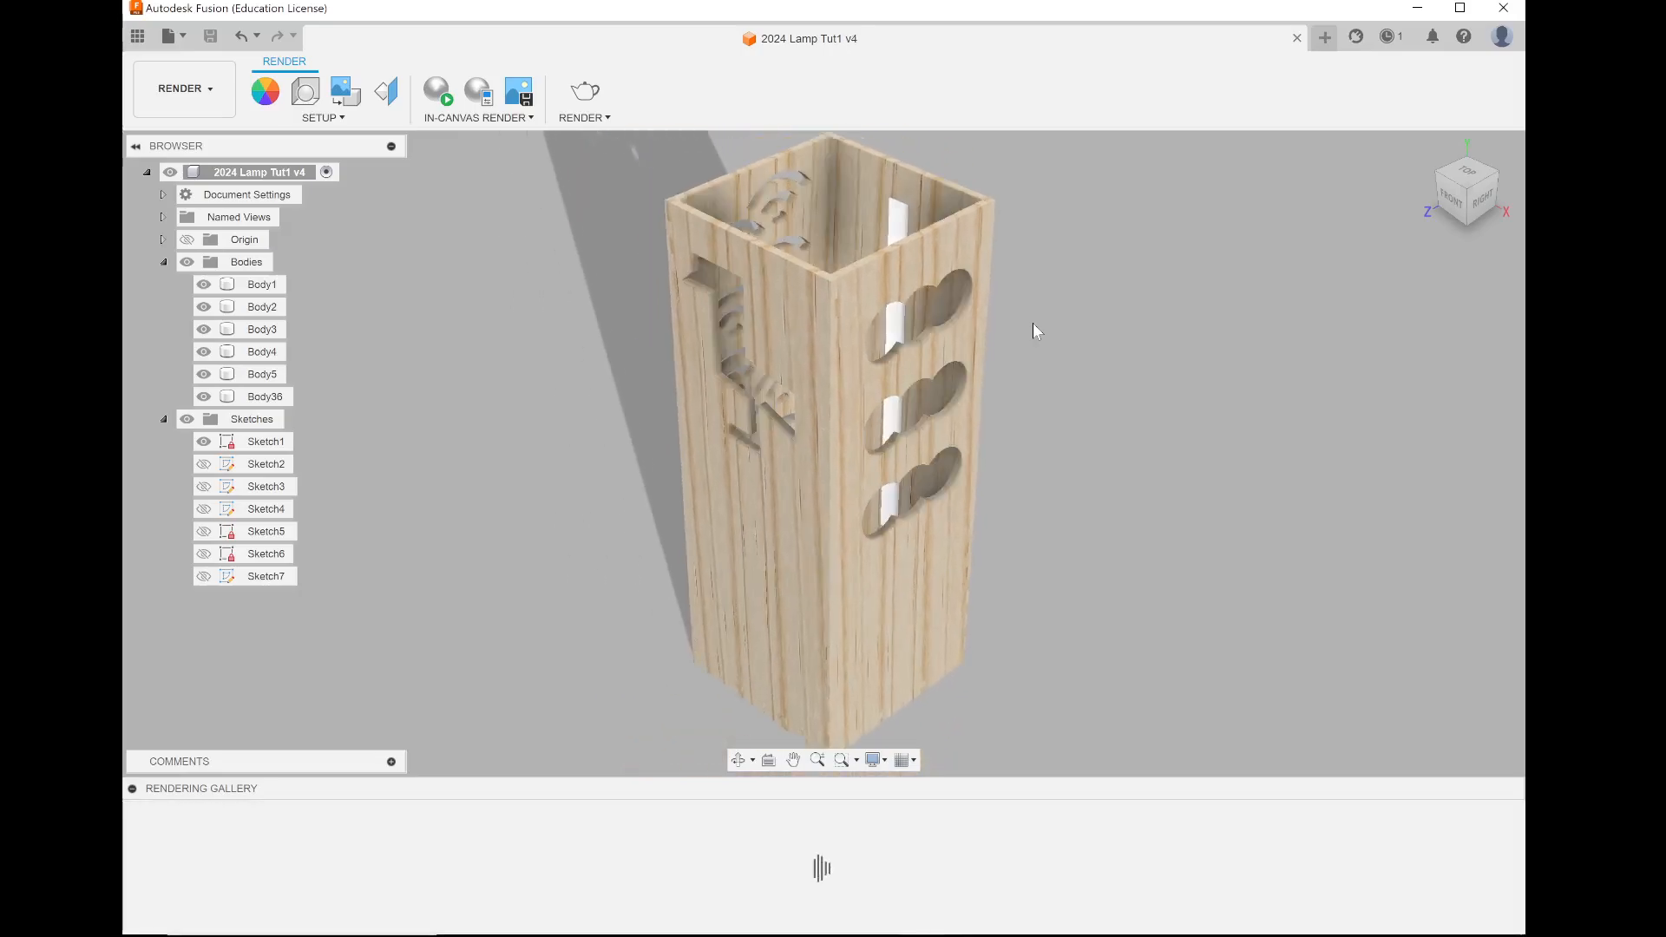
click(584, 93)
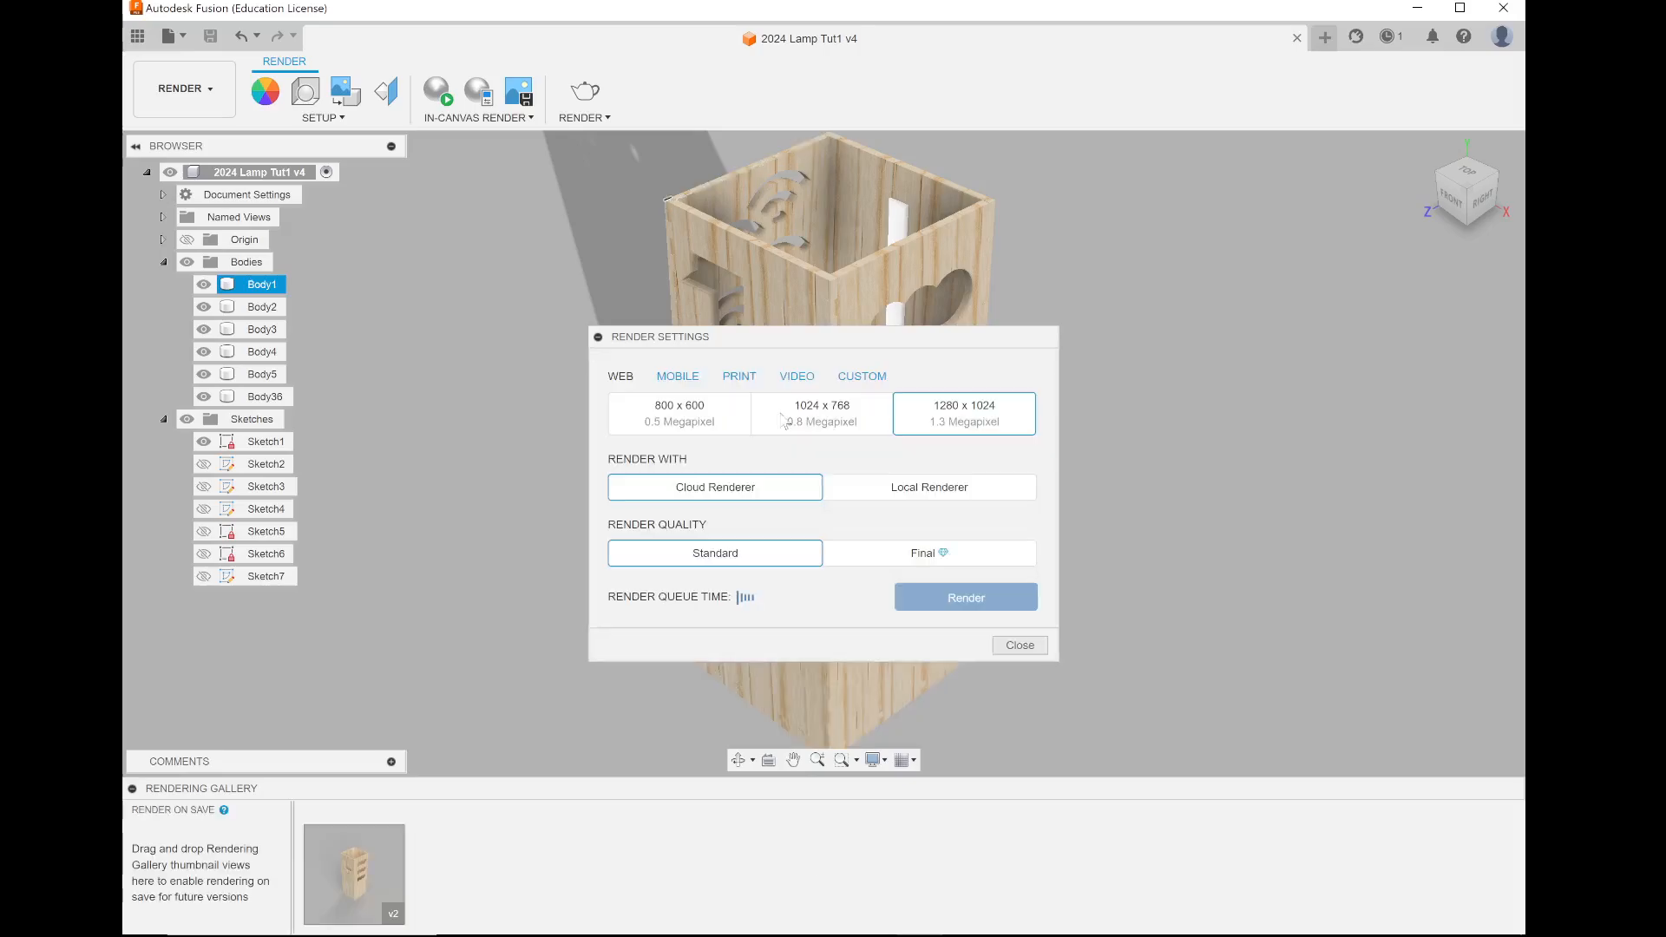
click(709, 488)
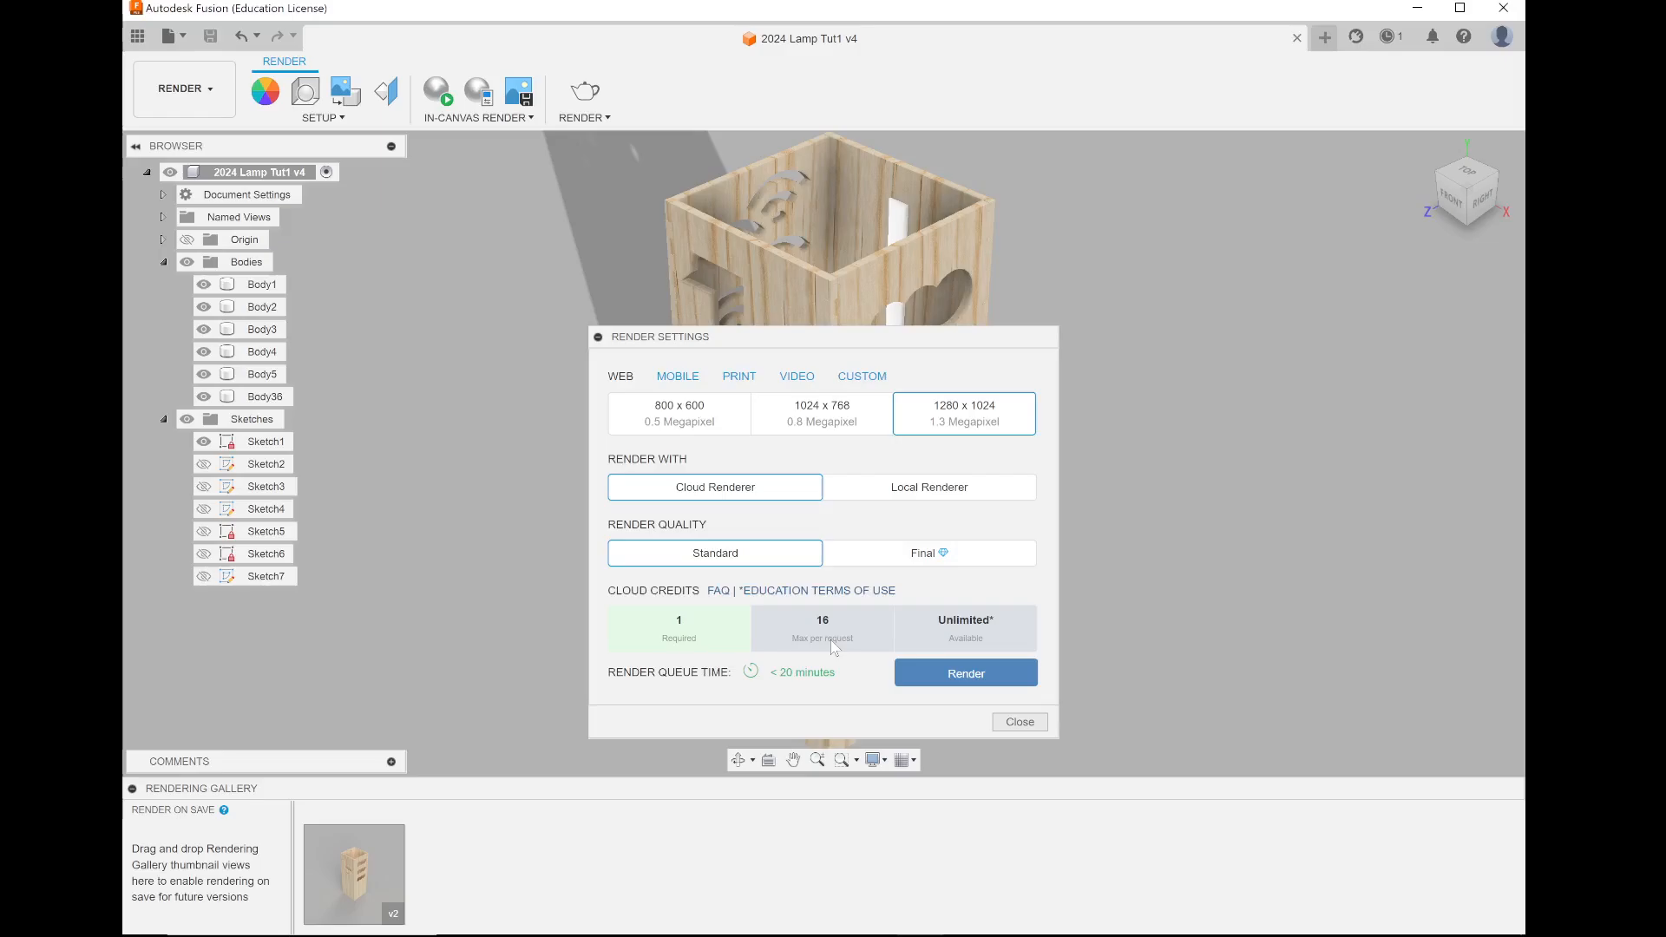
click(862, 377)
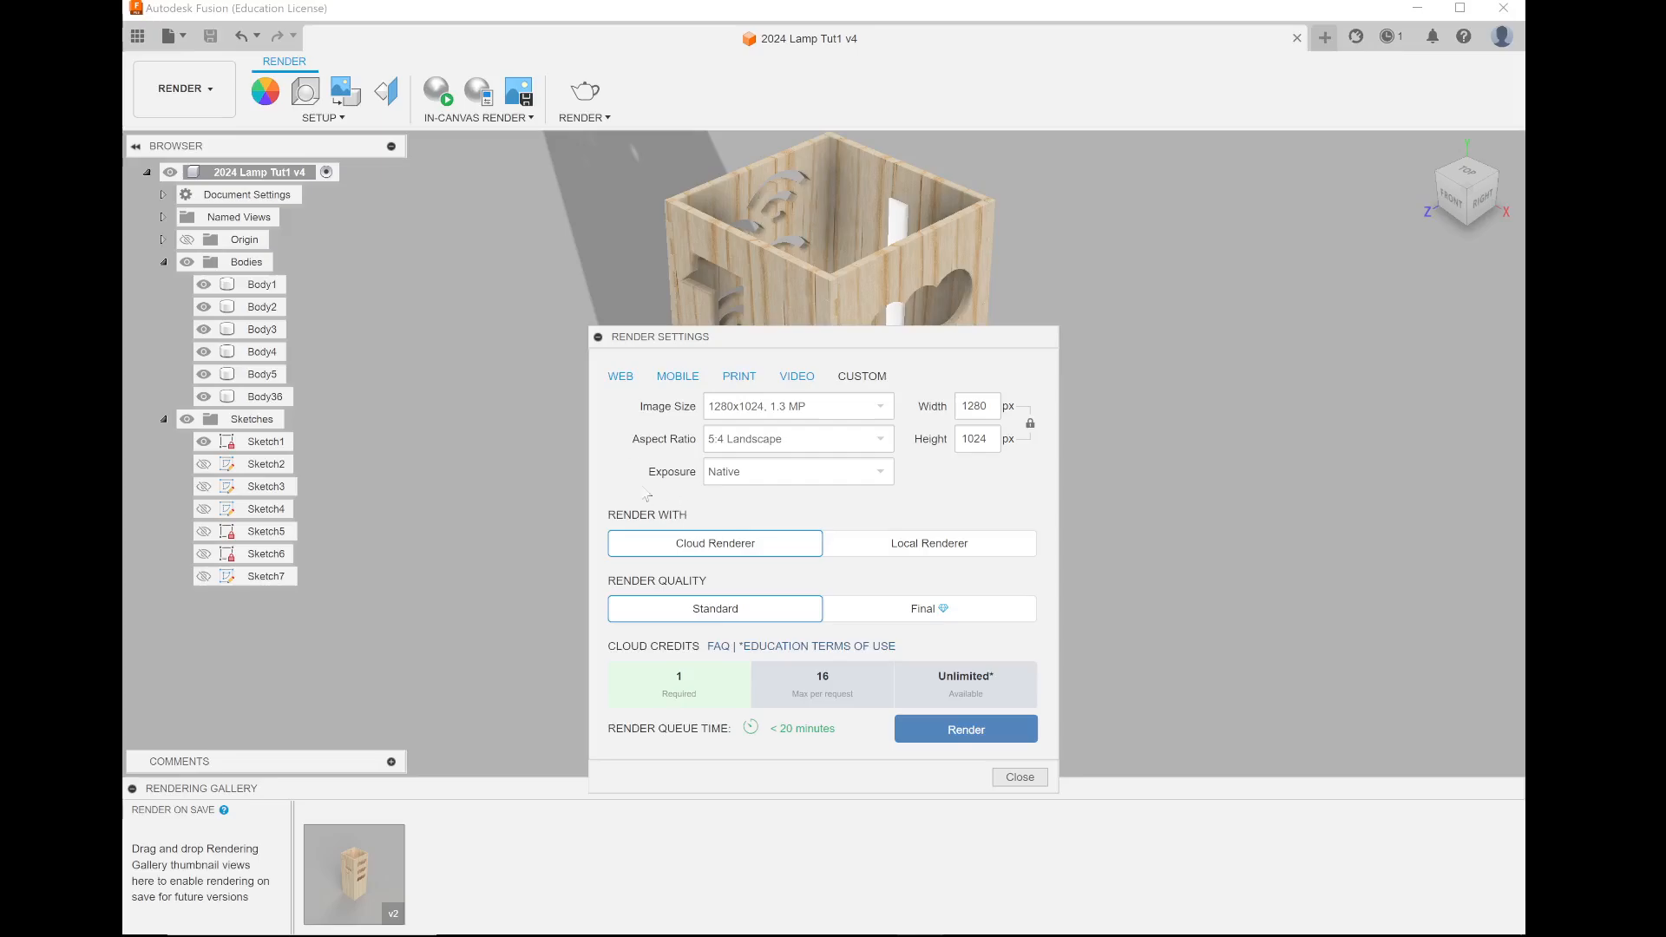
click(622, 379)
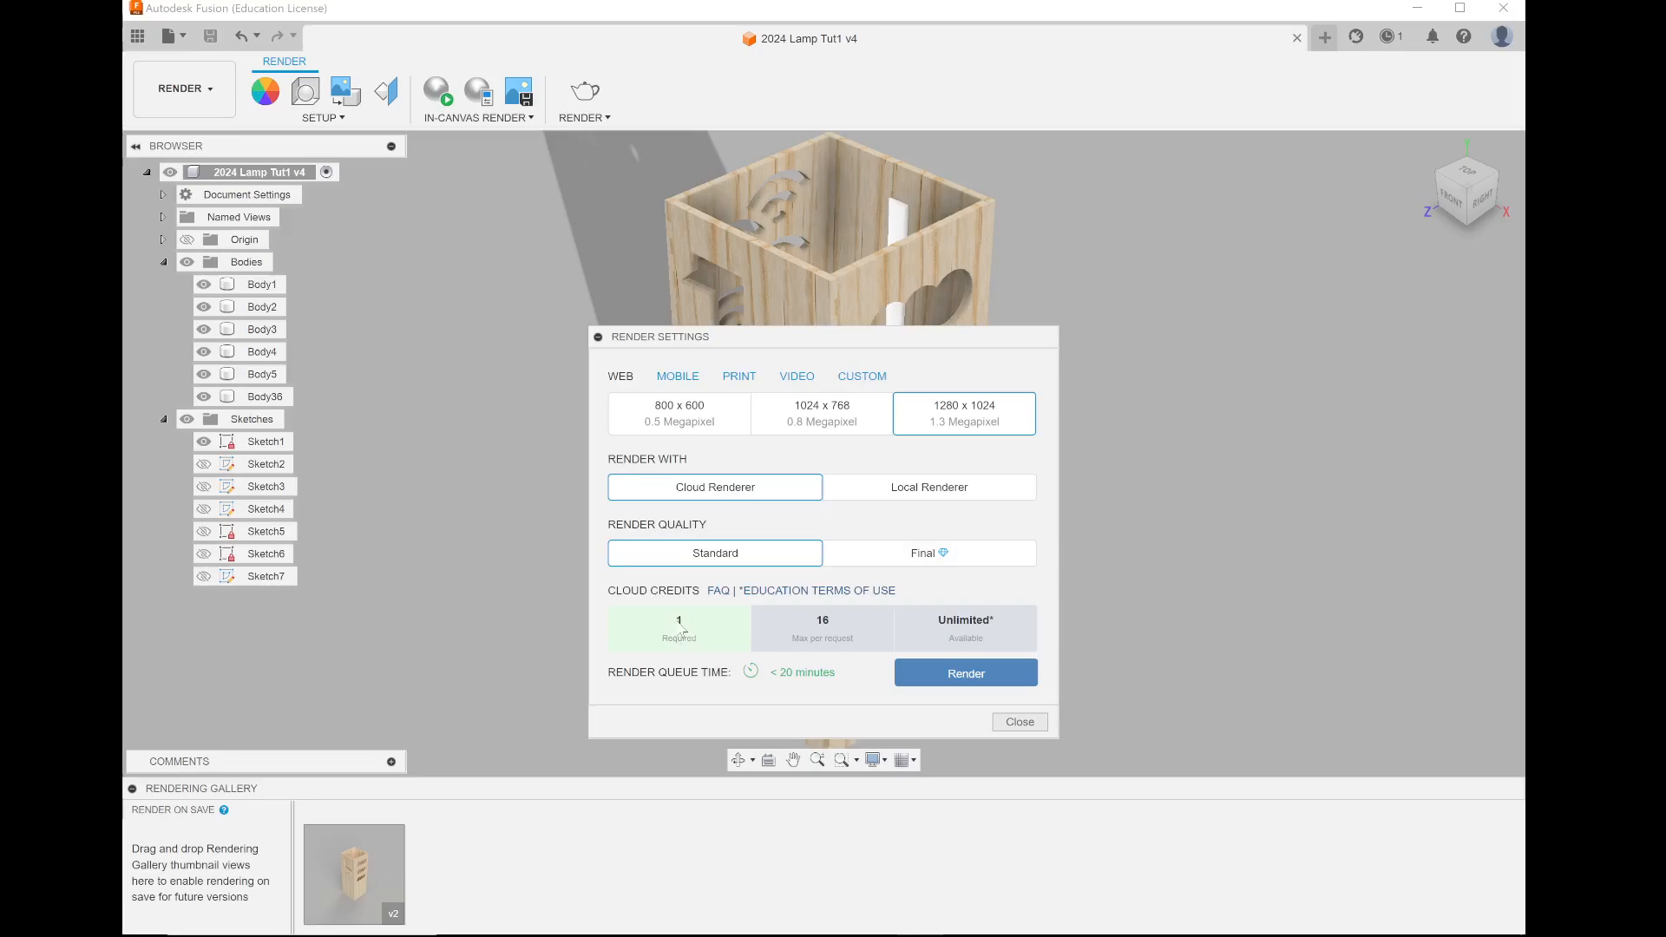
click(960, 682)
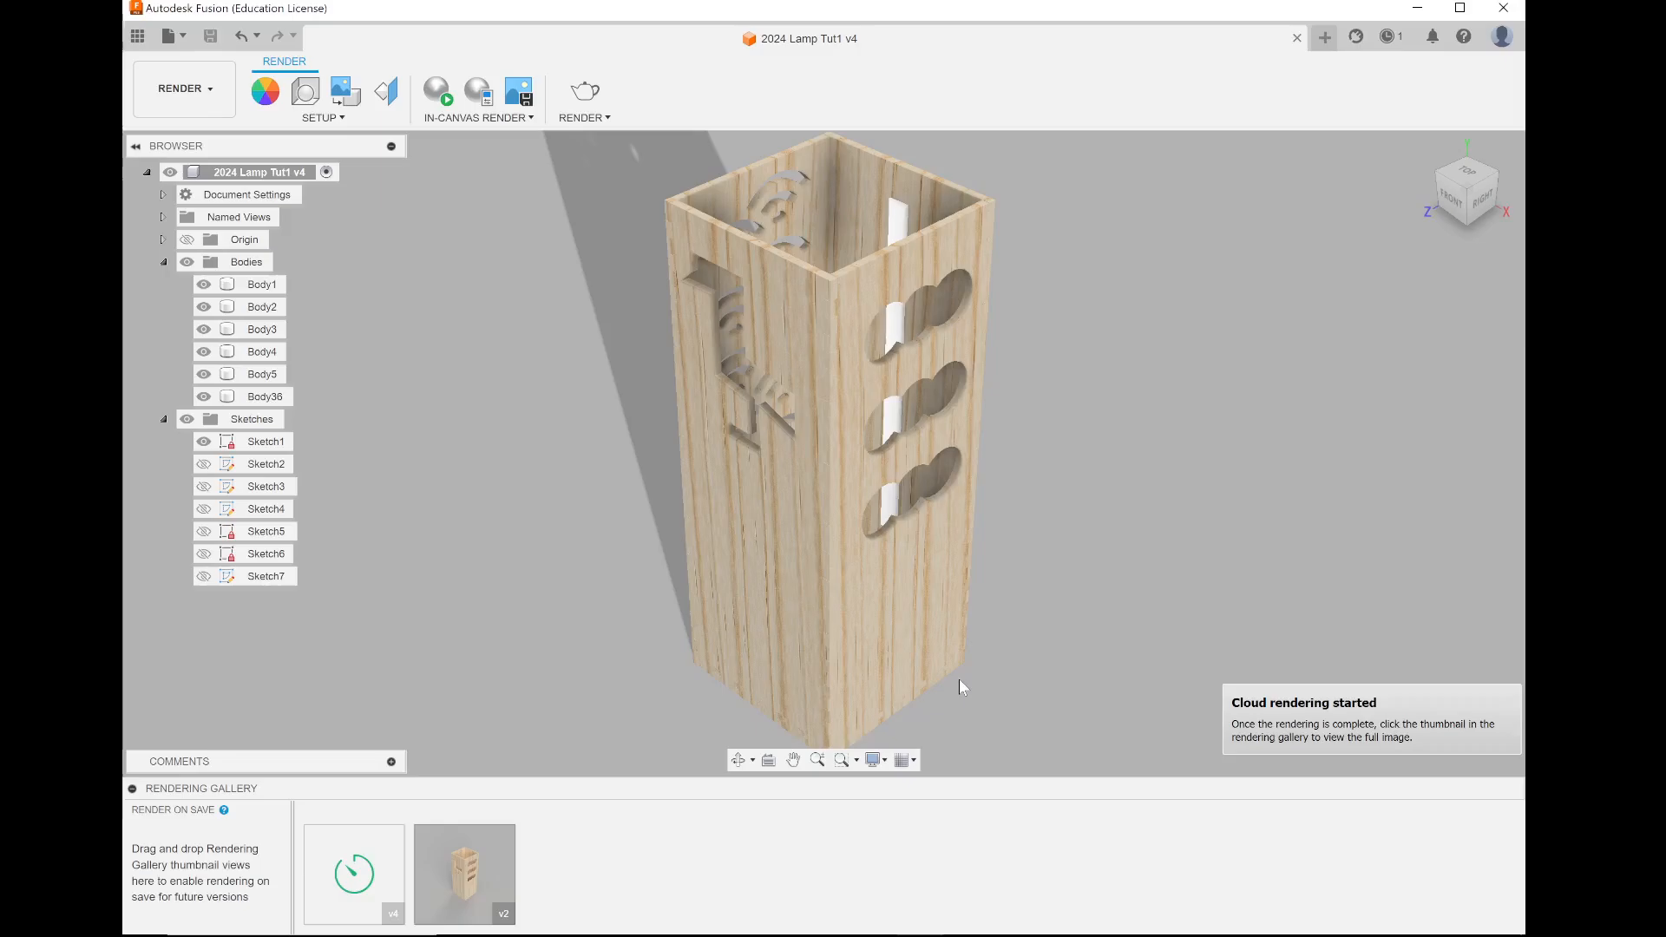
mouse_move(894, 928)
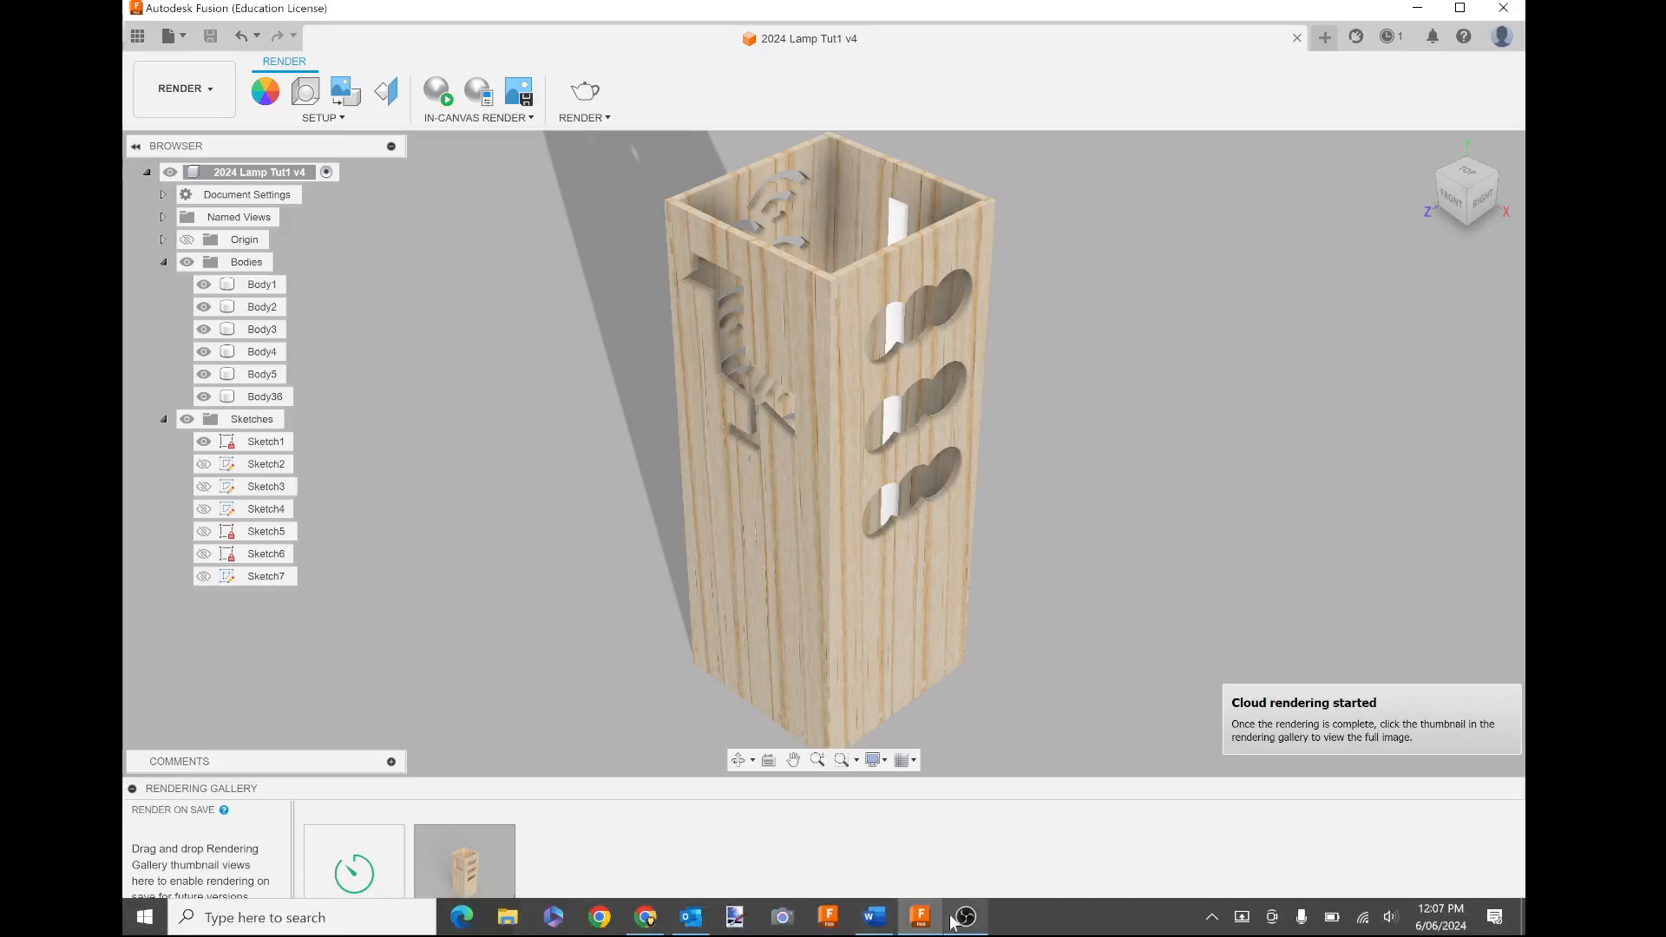
mouse_move(969, 925)
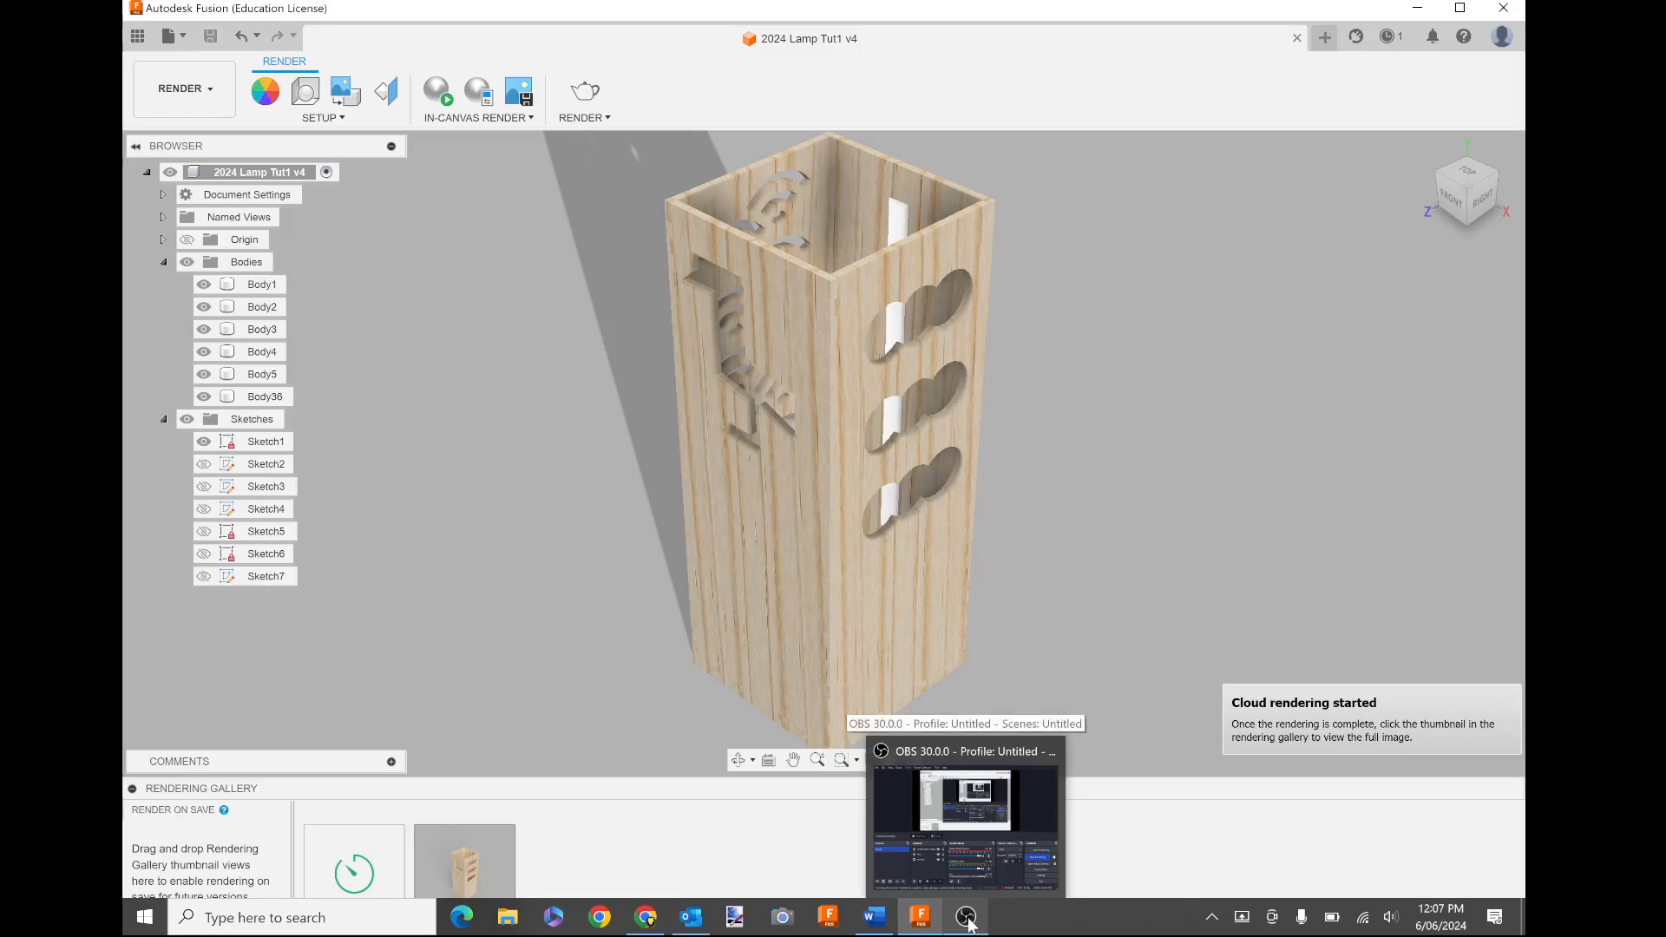
click(968, 925)
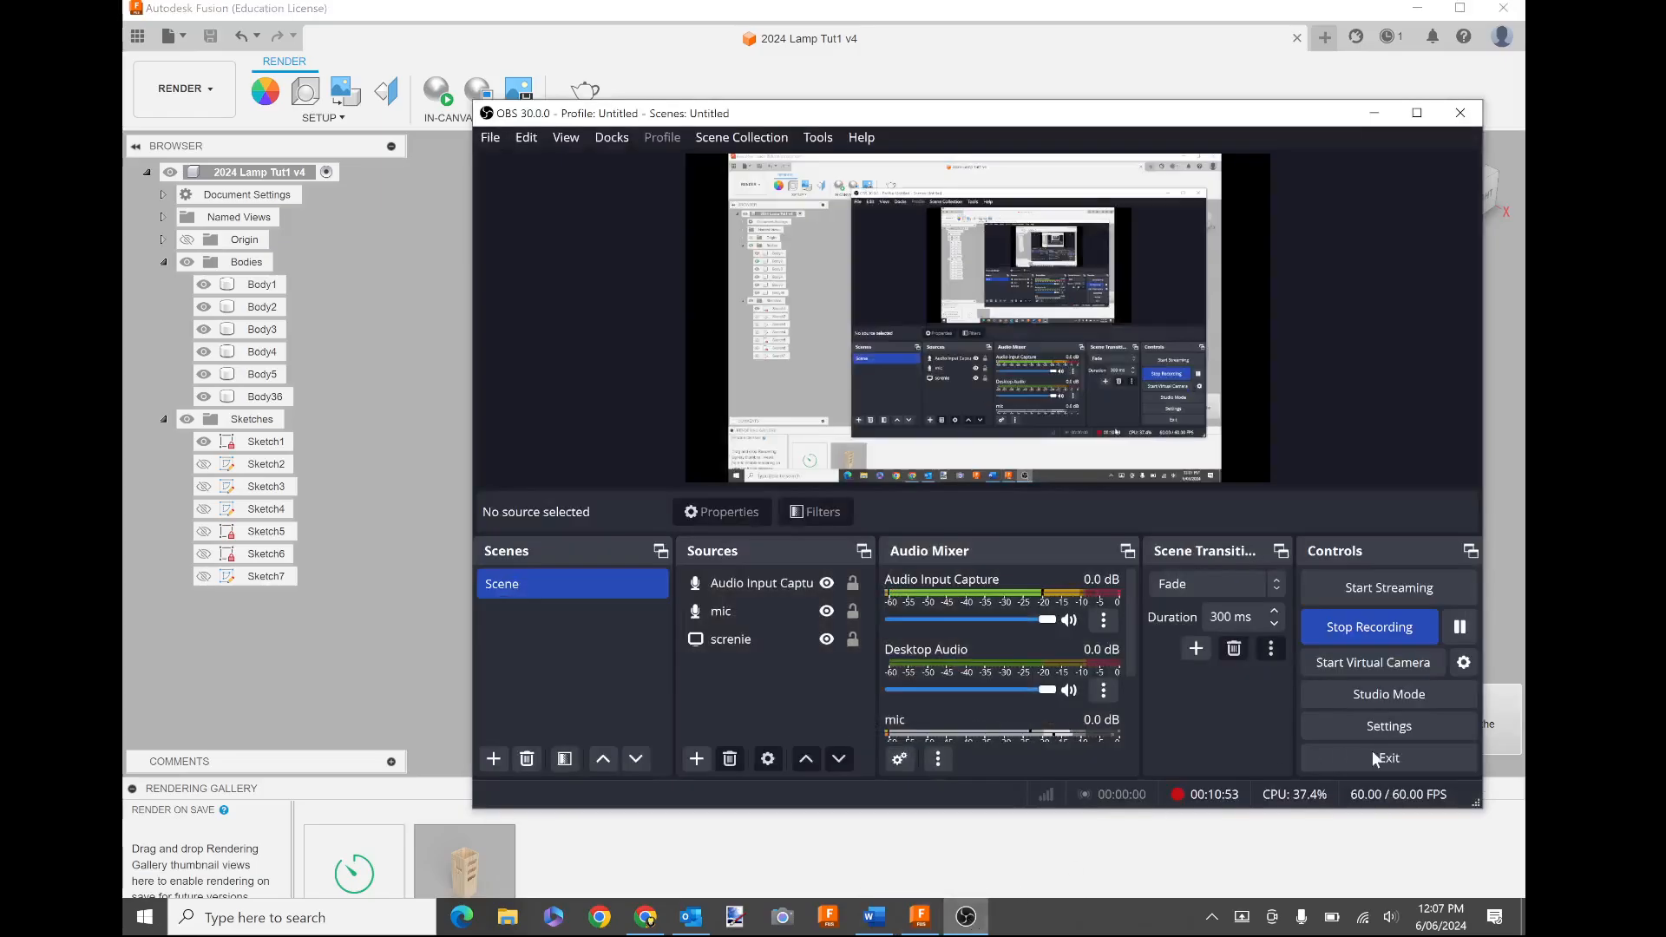
click(1460, 626)
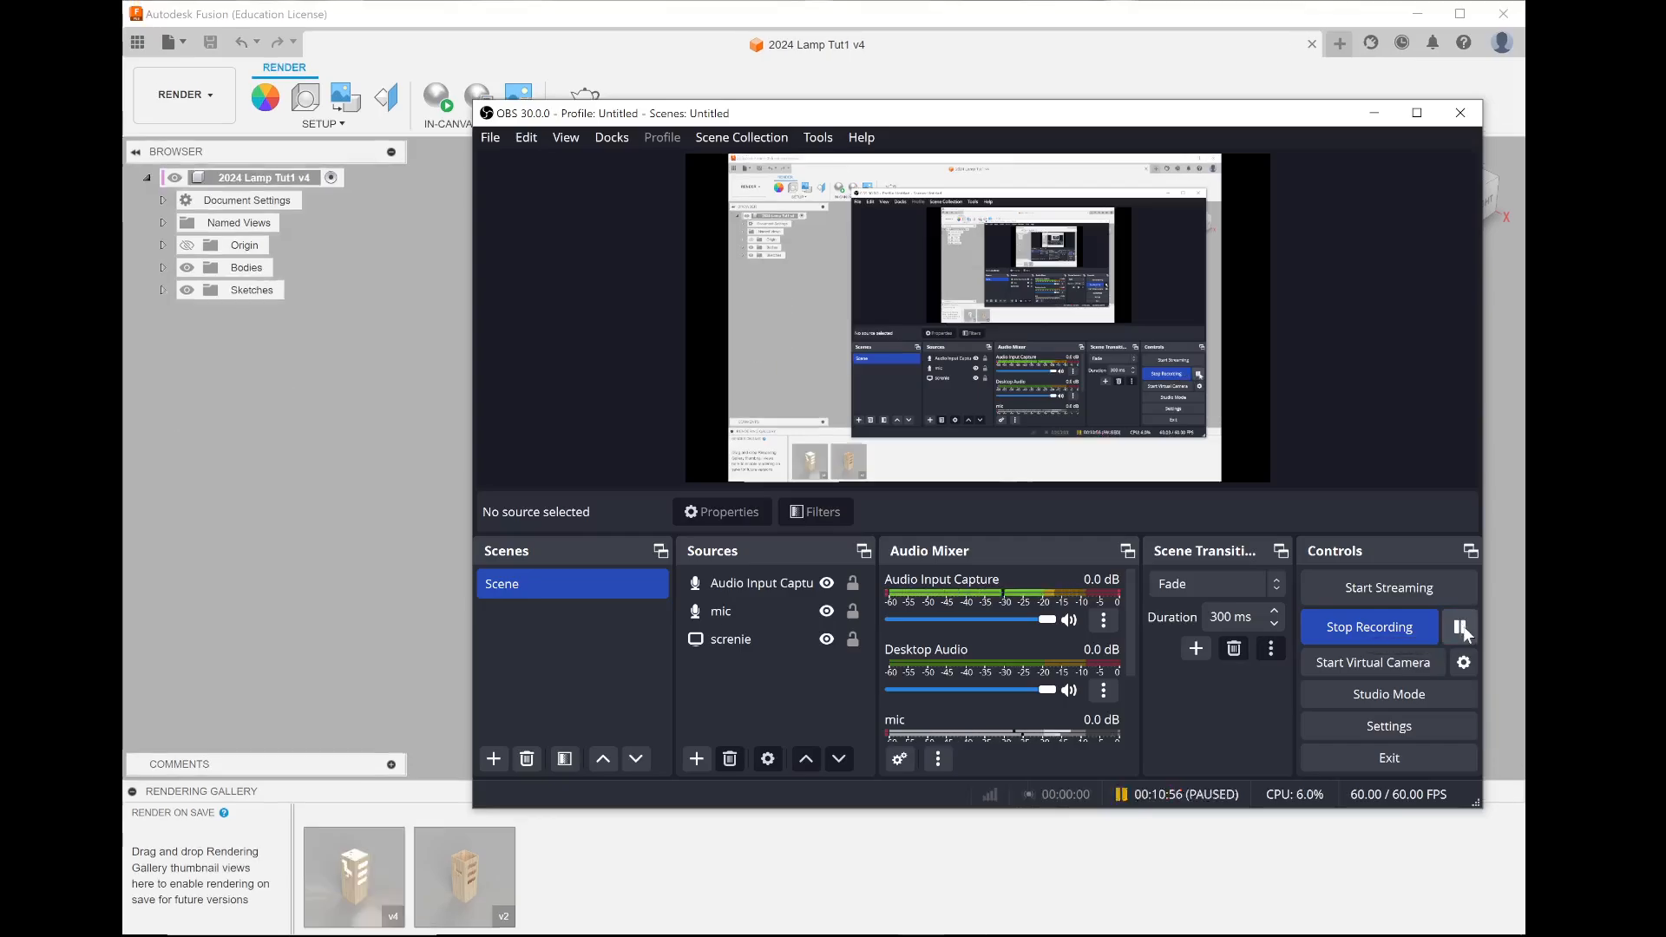
click(1463, 626)
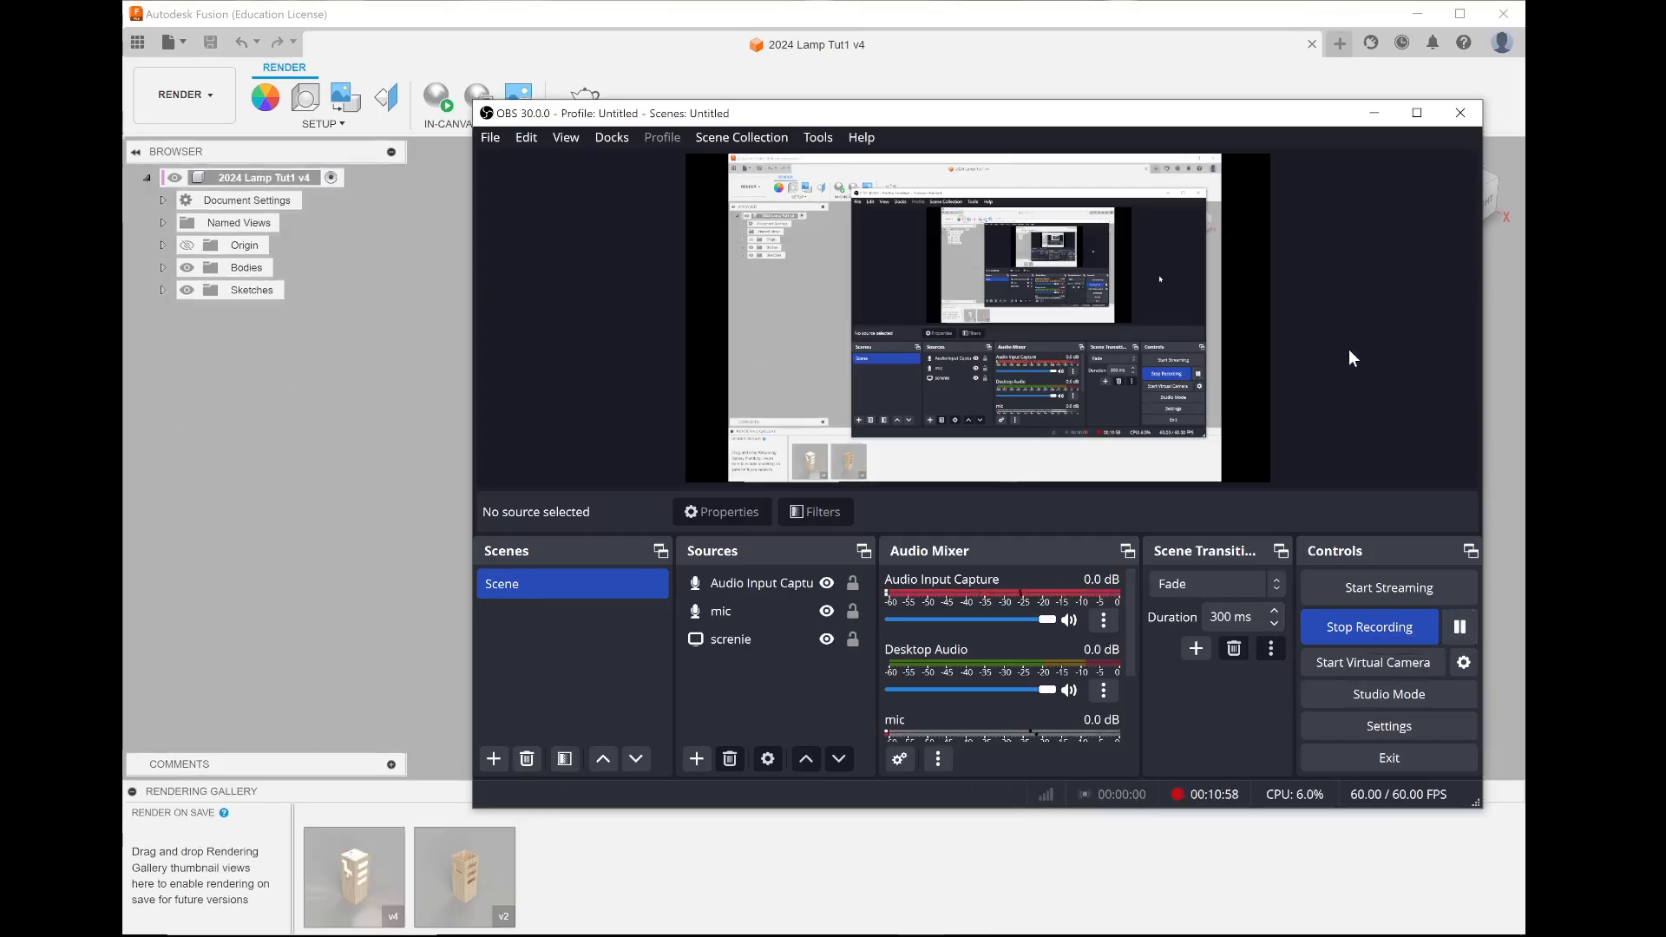
click(1380, 116)
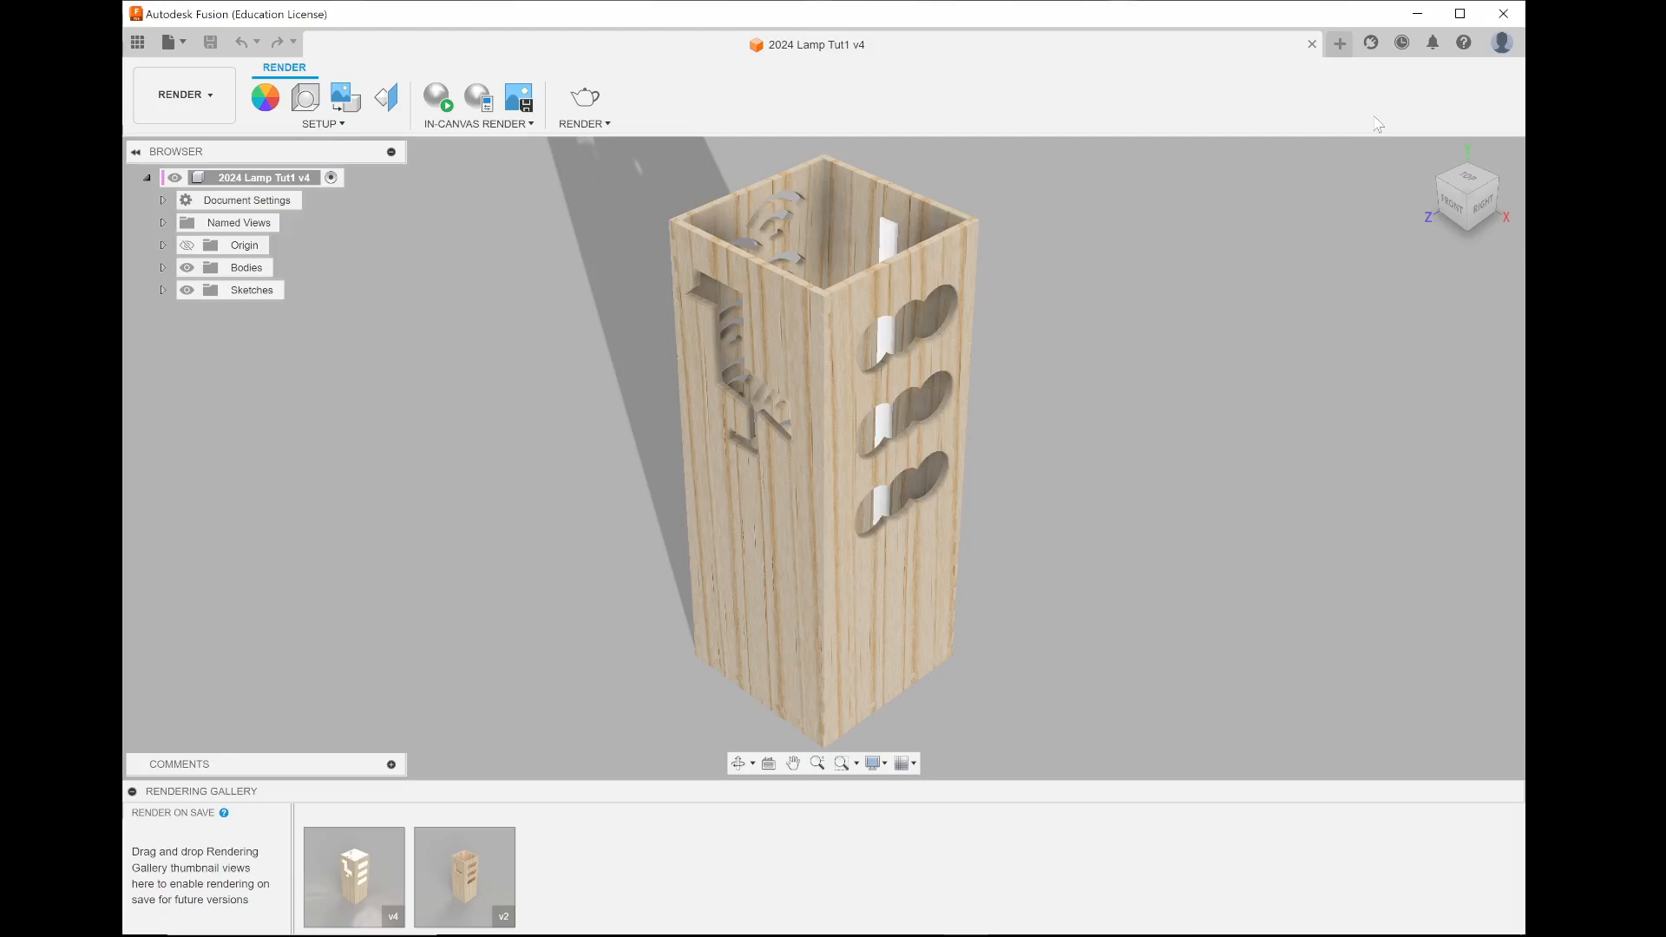
Step: Open the finished v4 render from the rendering gallery, enlarge its window to examine the lit lamp, and close it
click(339, 868)
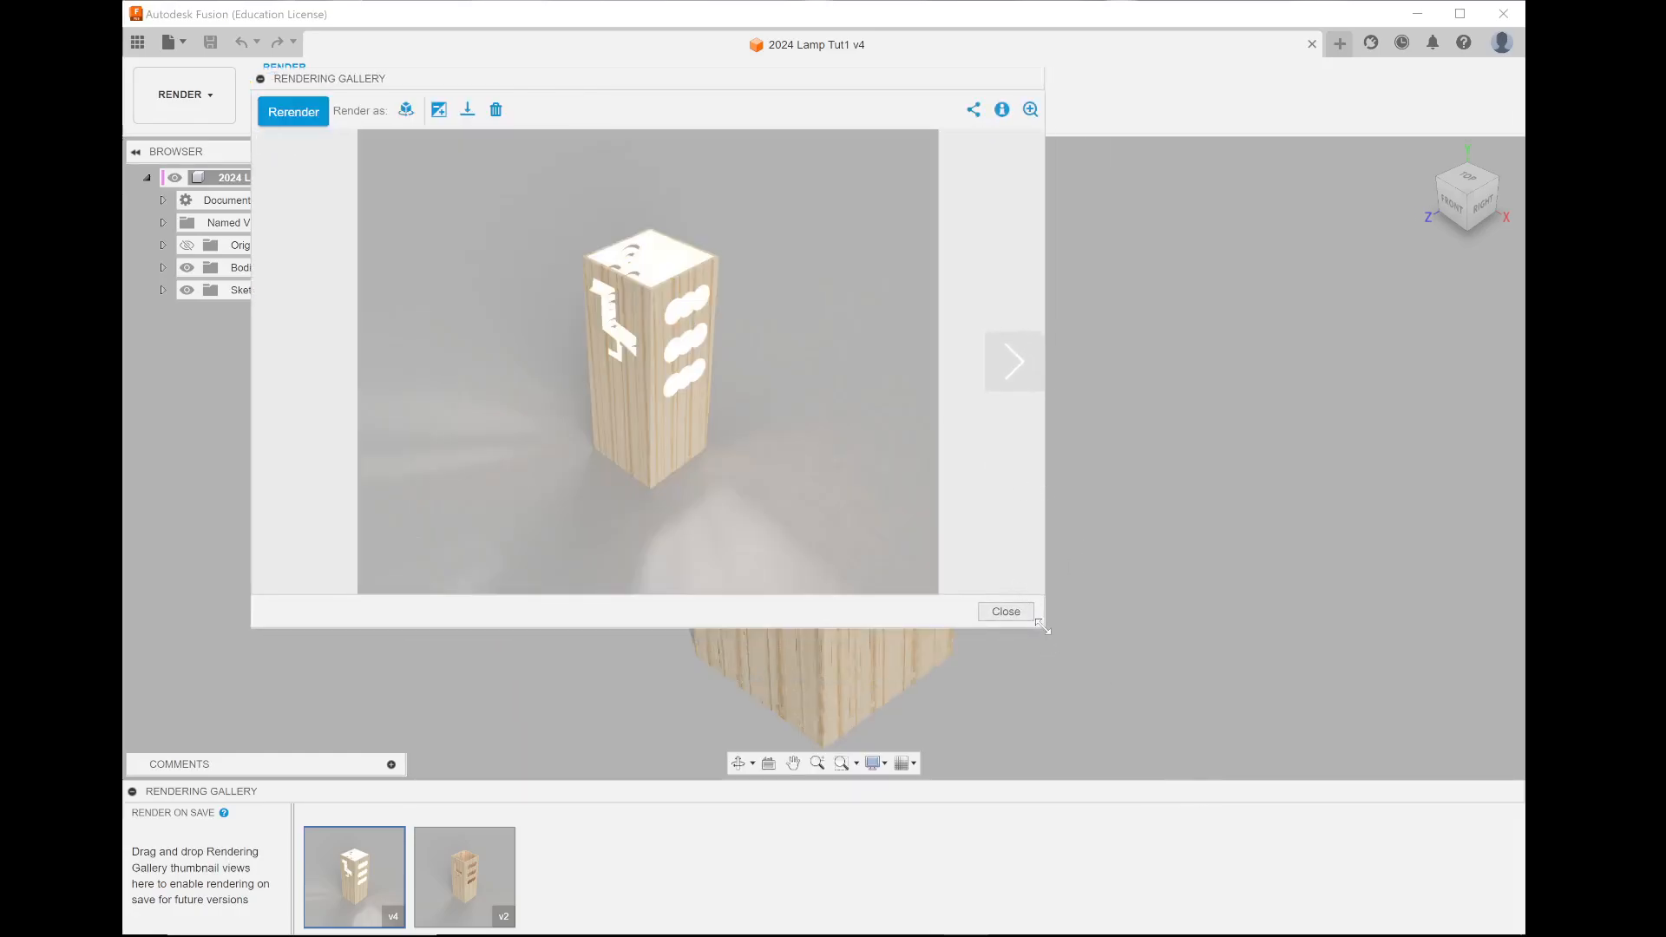
drag(1042, 625, 1436, 898)
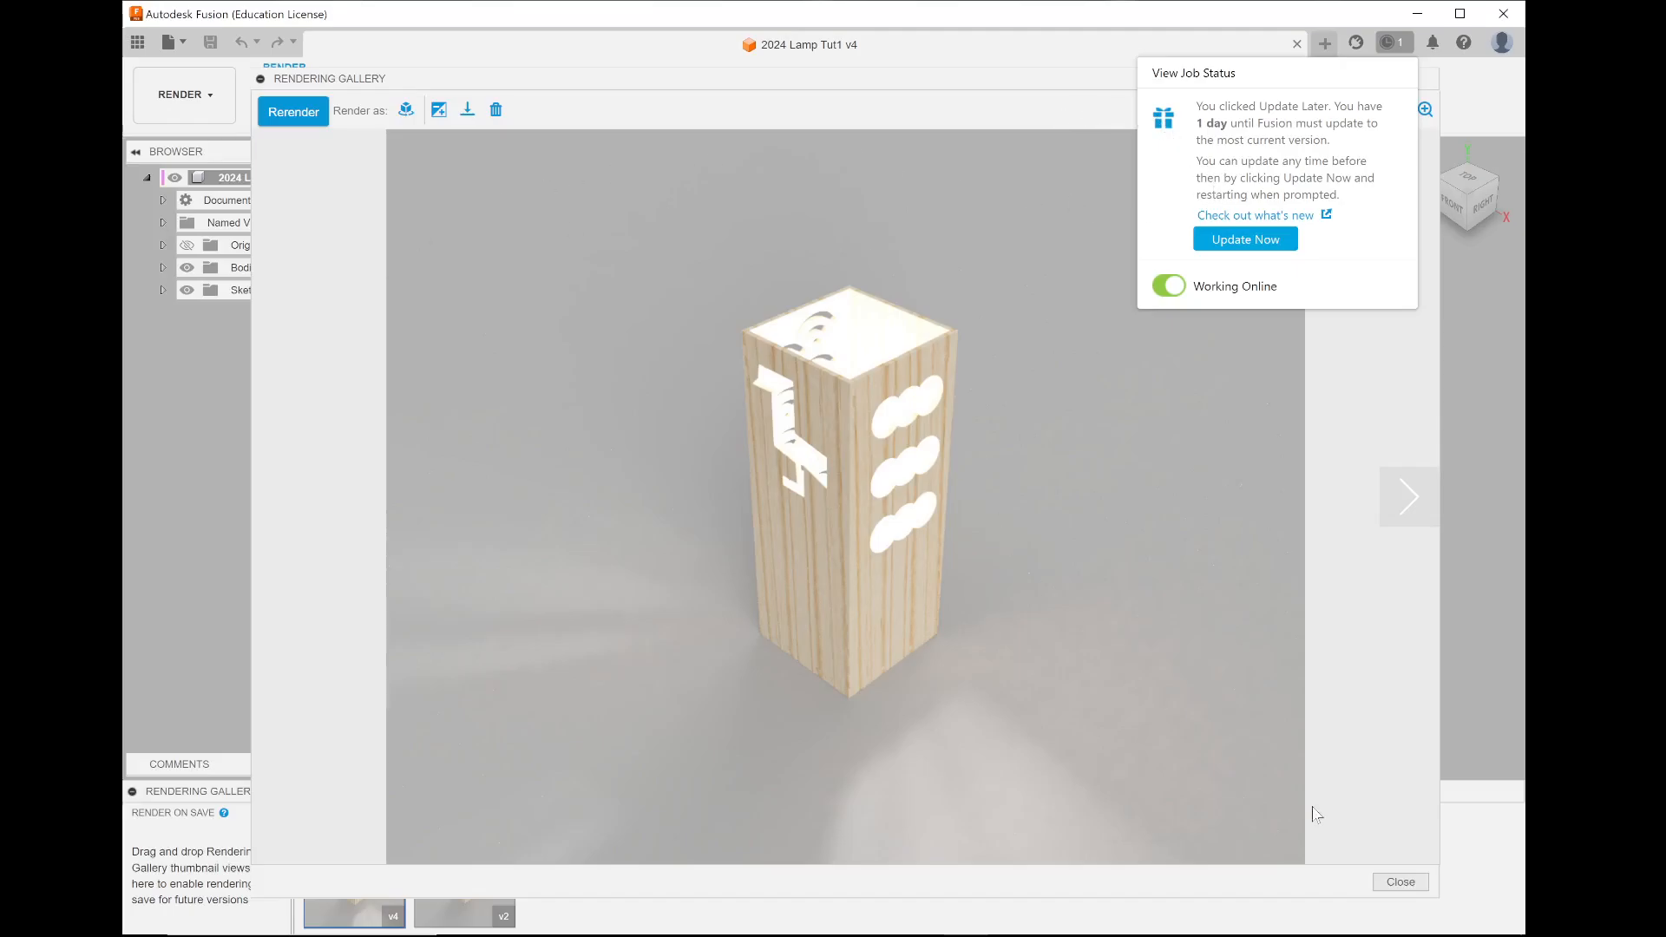
click(1400, 881)
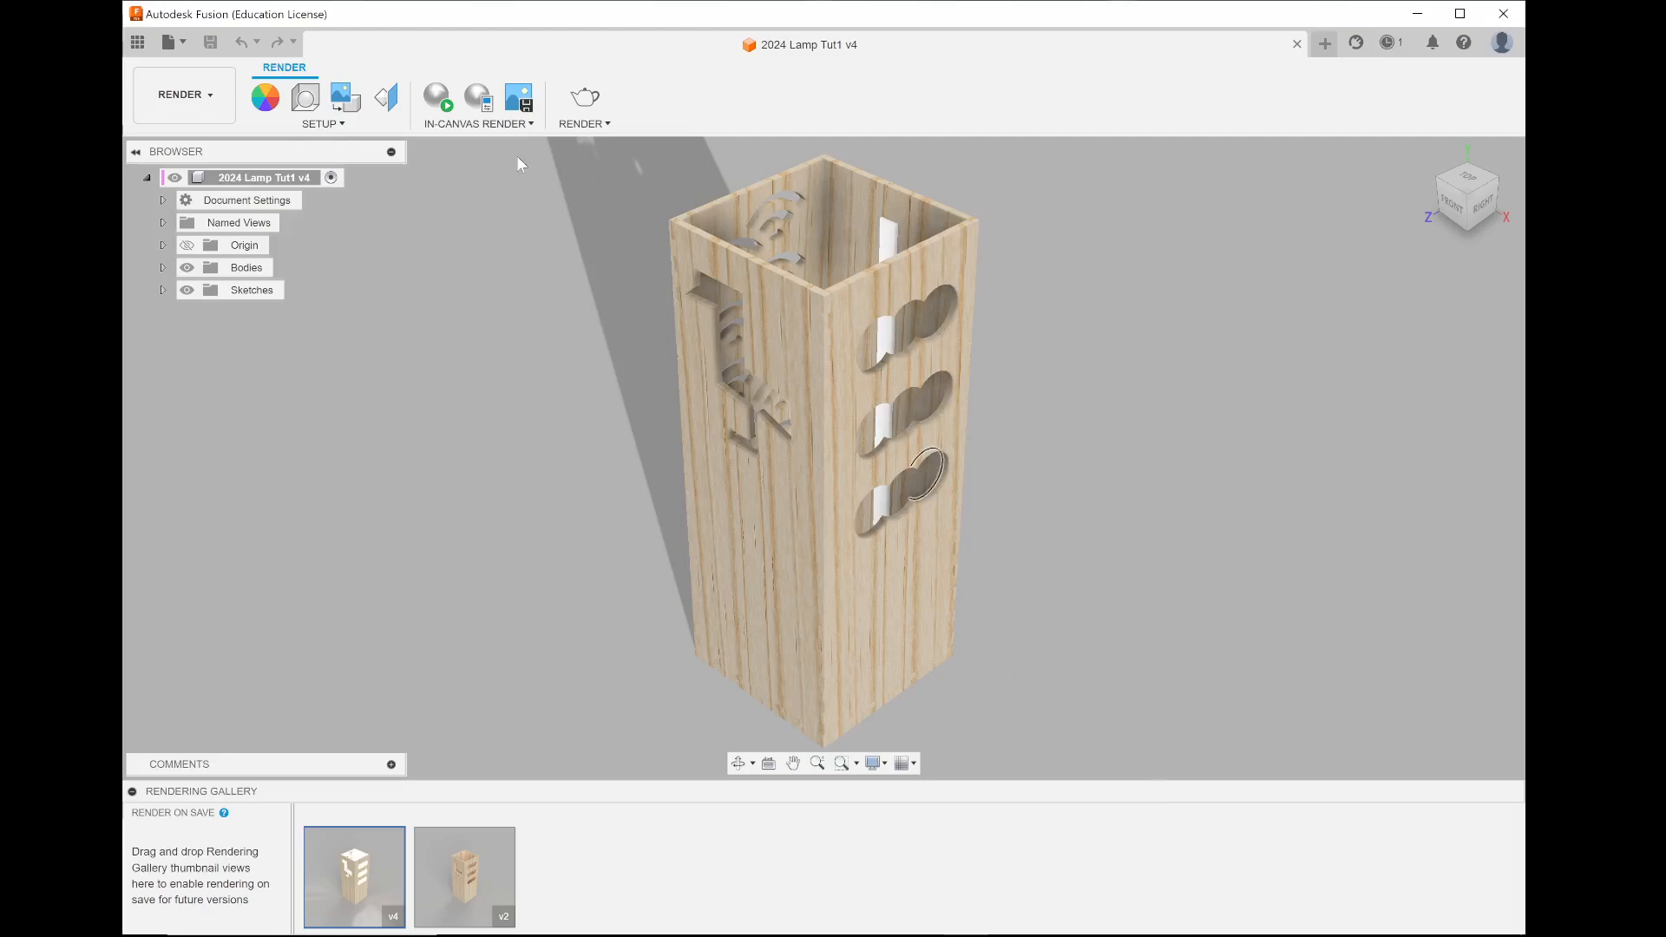
Step: Return to the Design workspace and hide the panels Body1, Body2 and Body5 to expose the LED strip
click(179, 102)
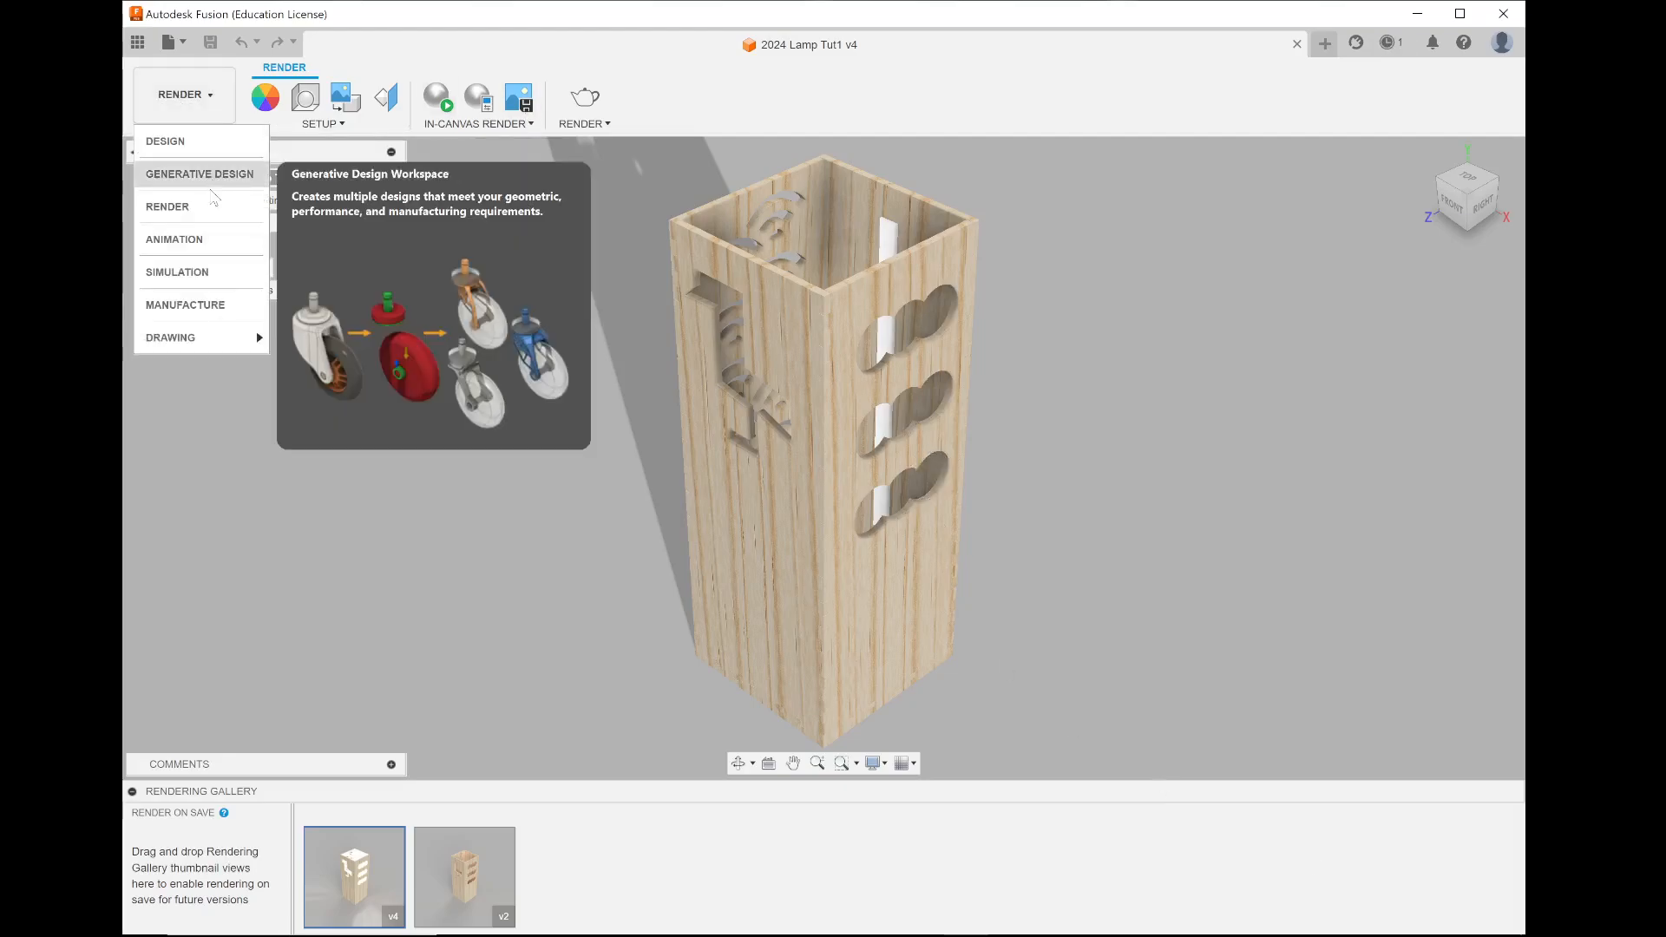
click(173, 143)
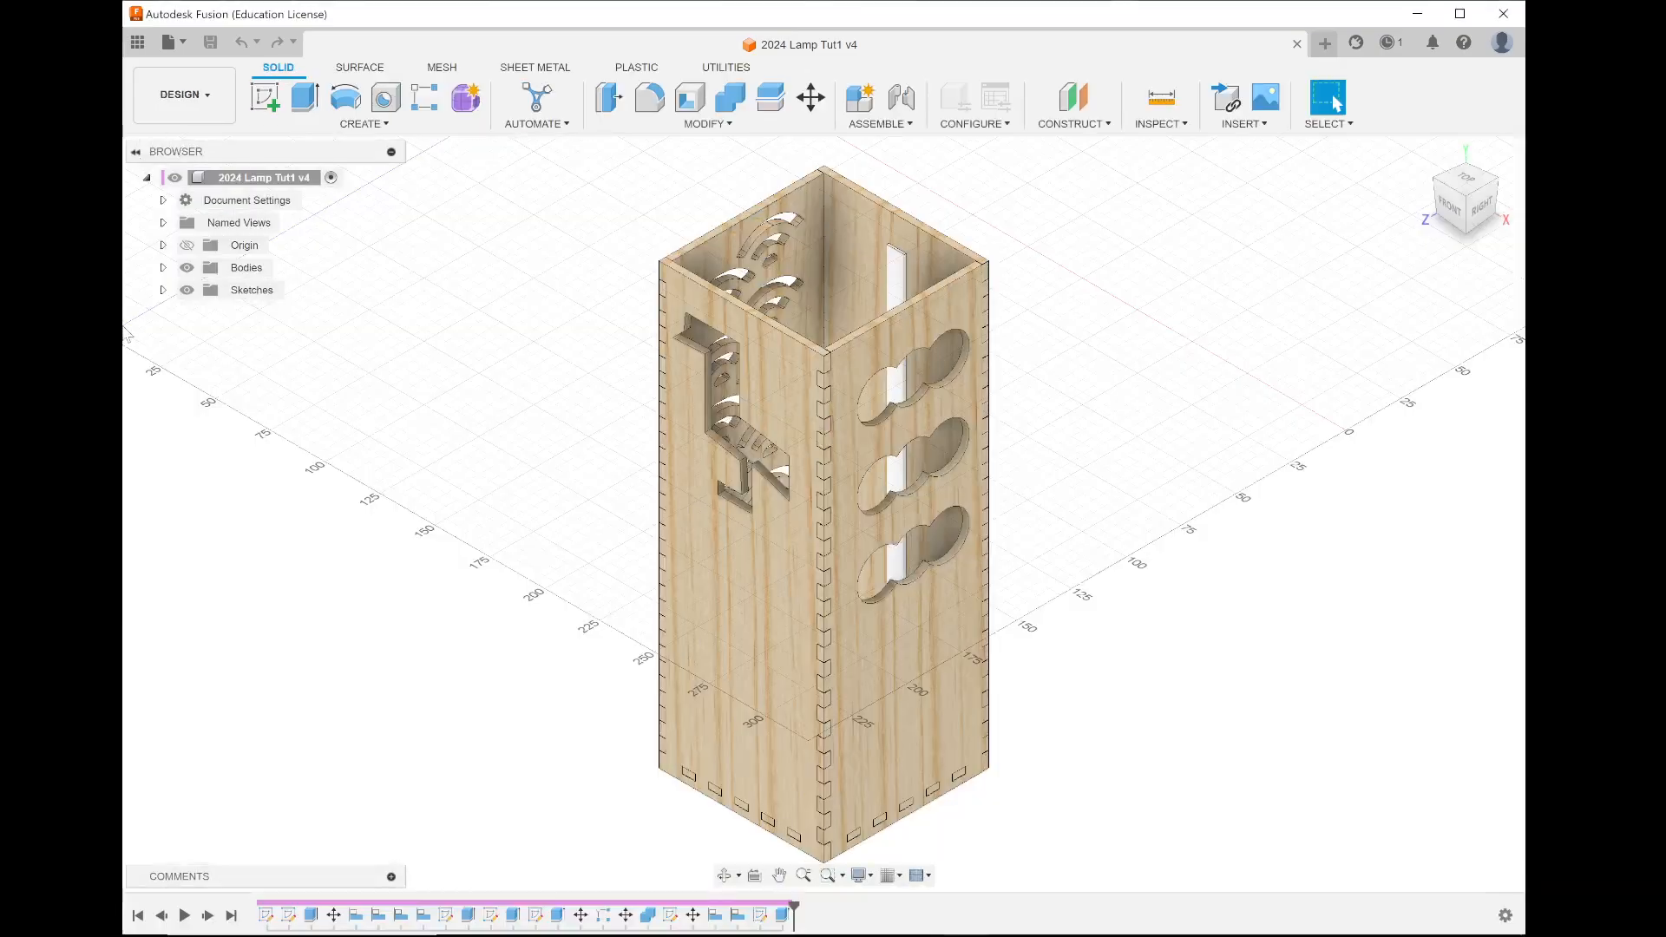
click(161, 268)
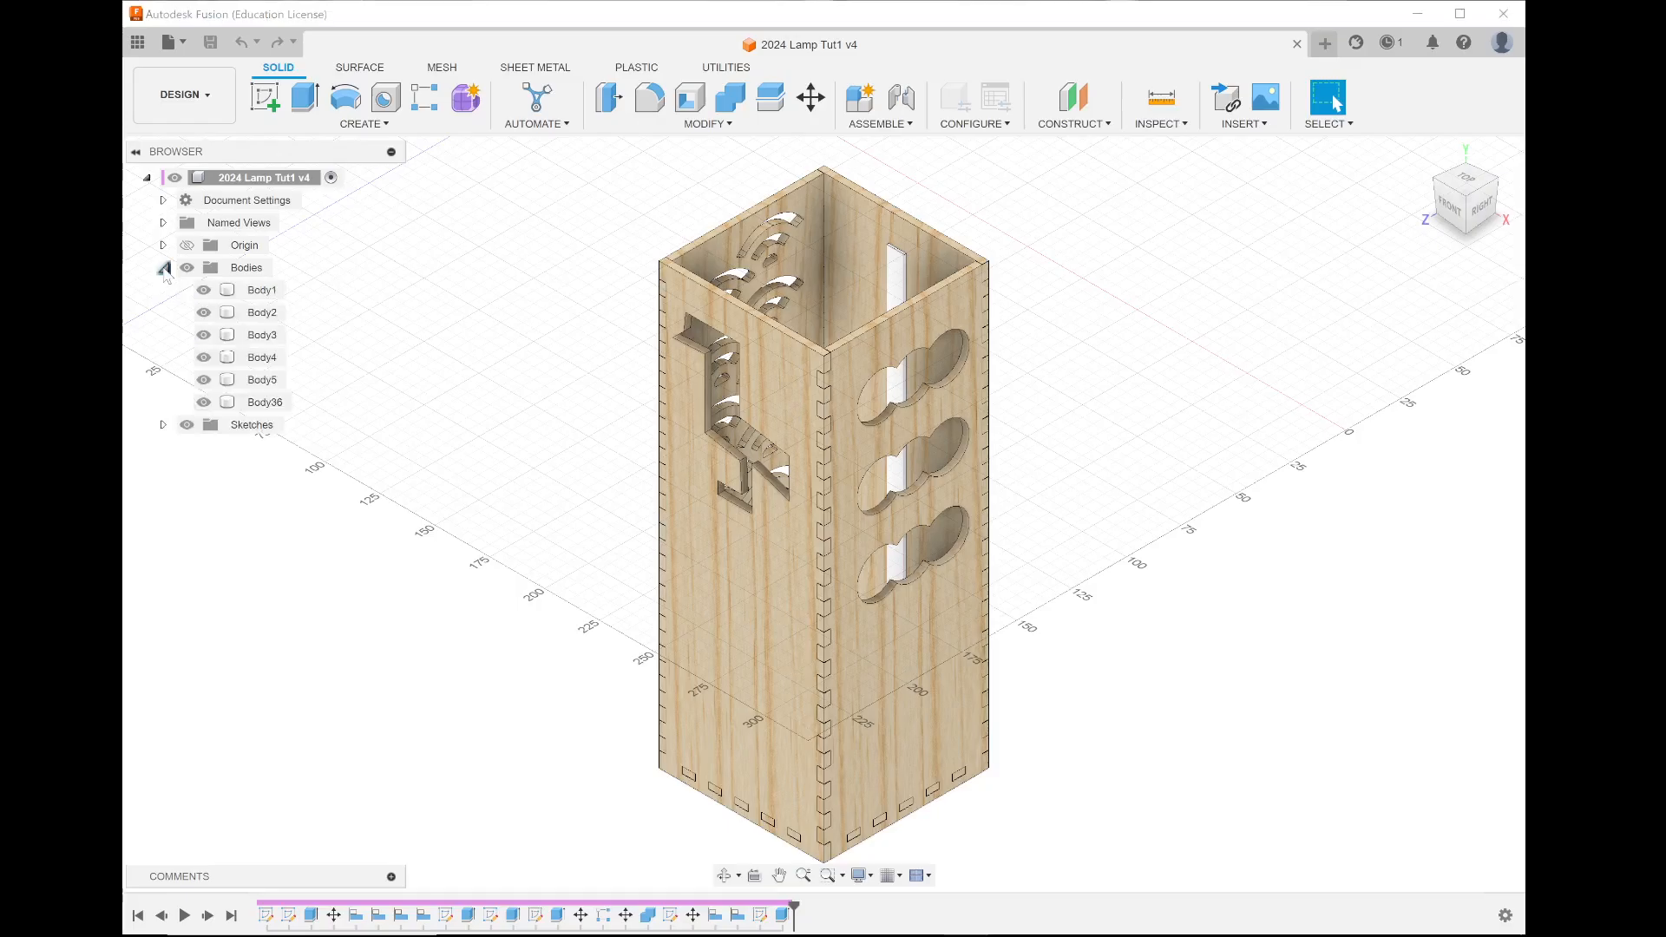
click(203, 290)
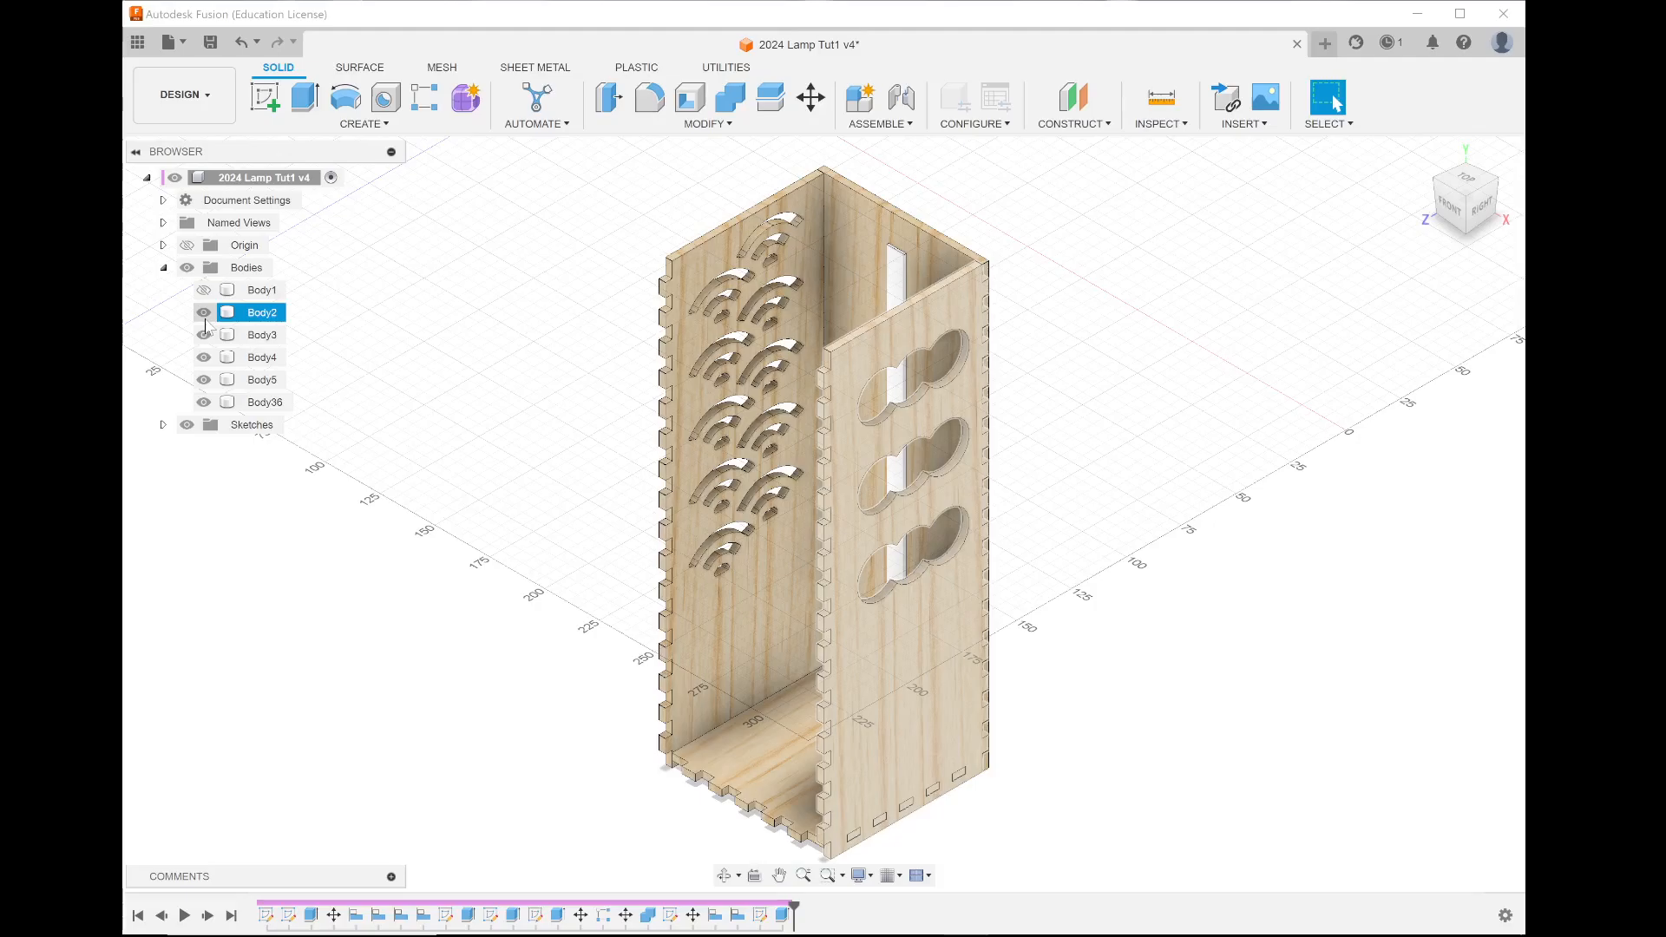
click(203, 313)
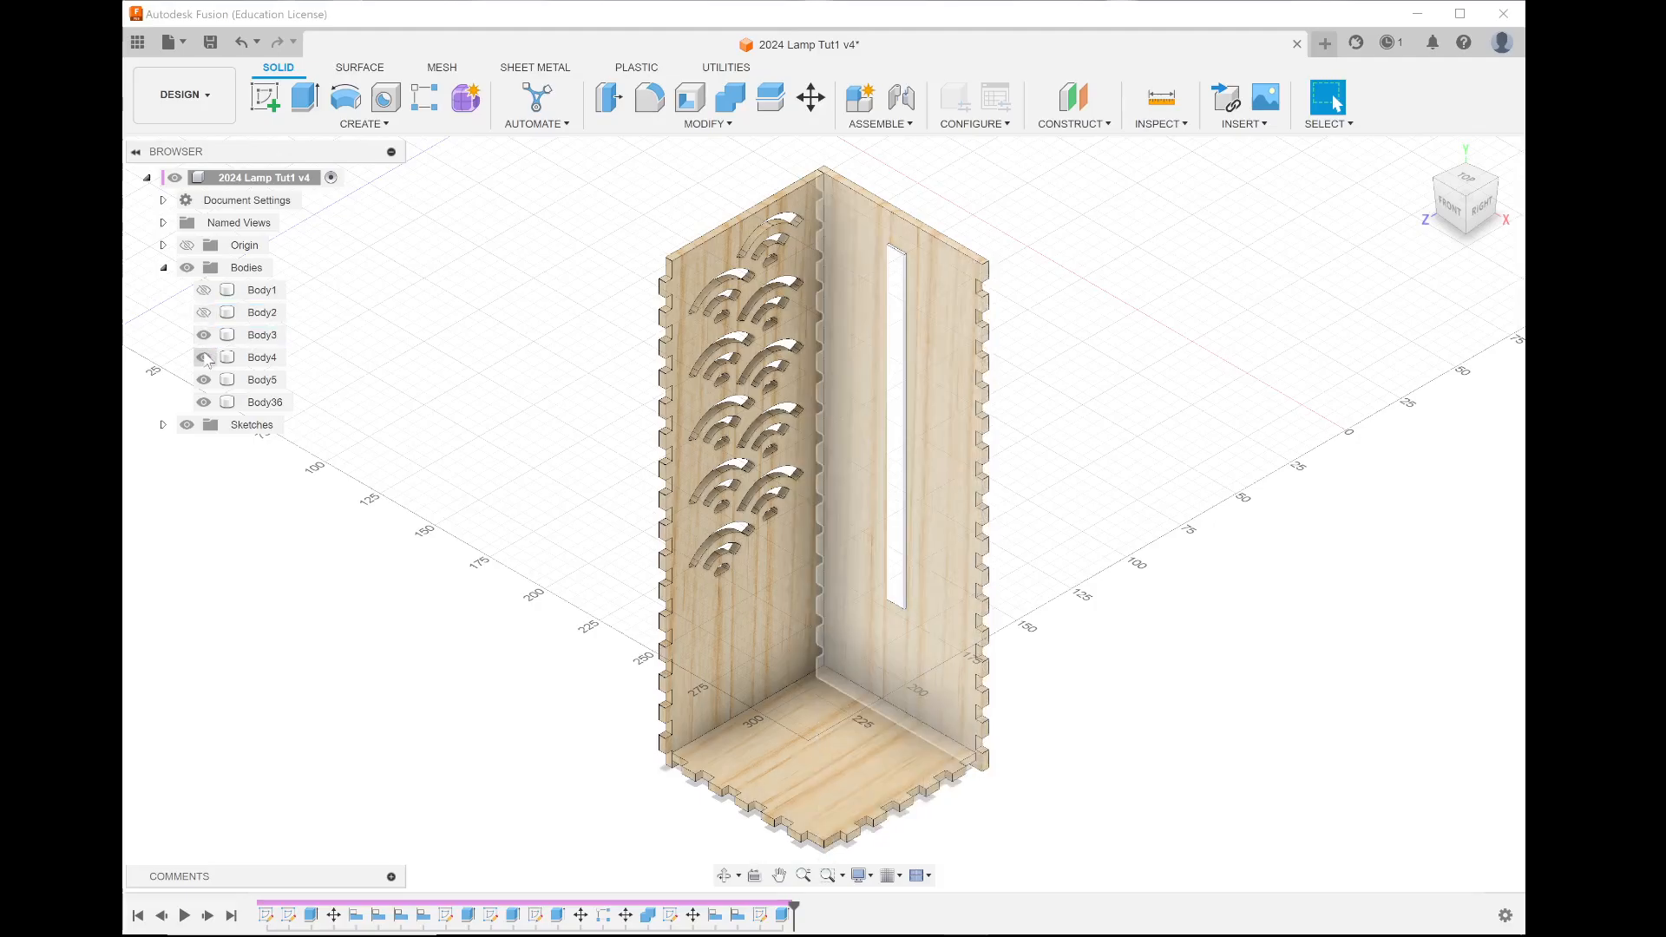
click(204, 380)
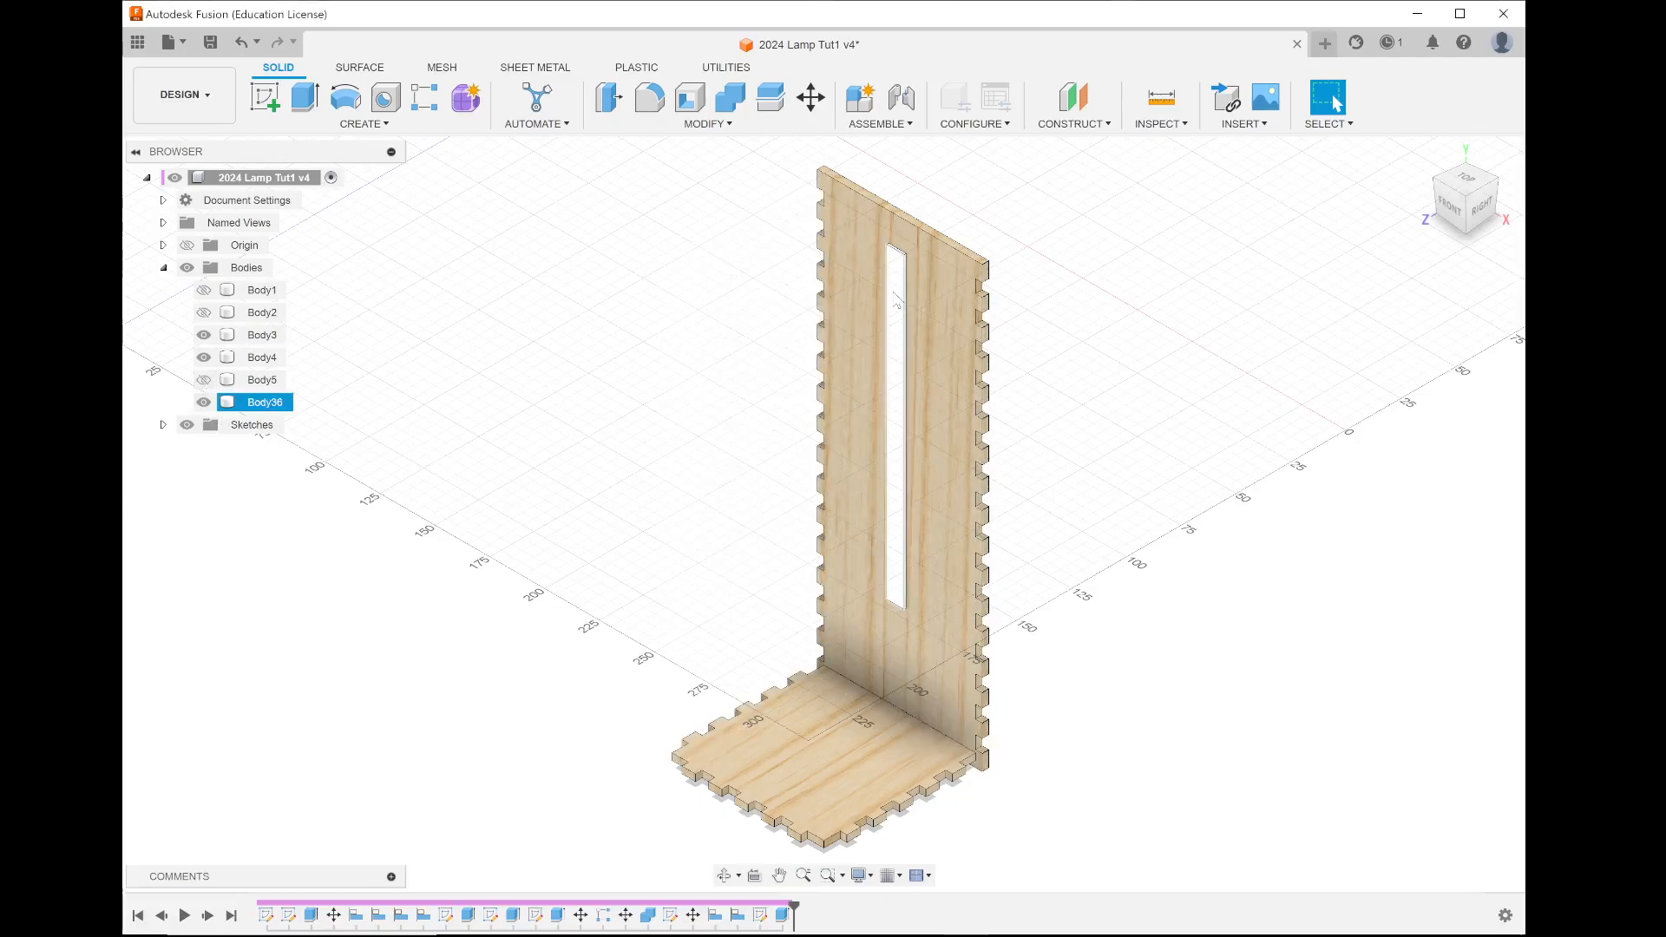
click(895, 295)
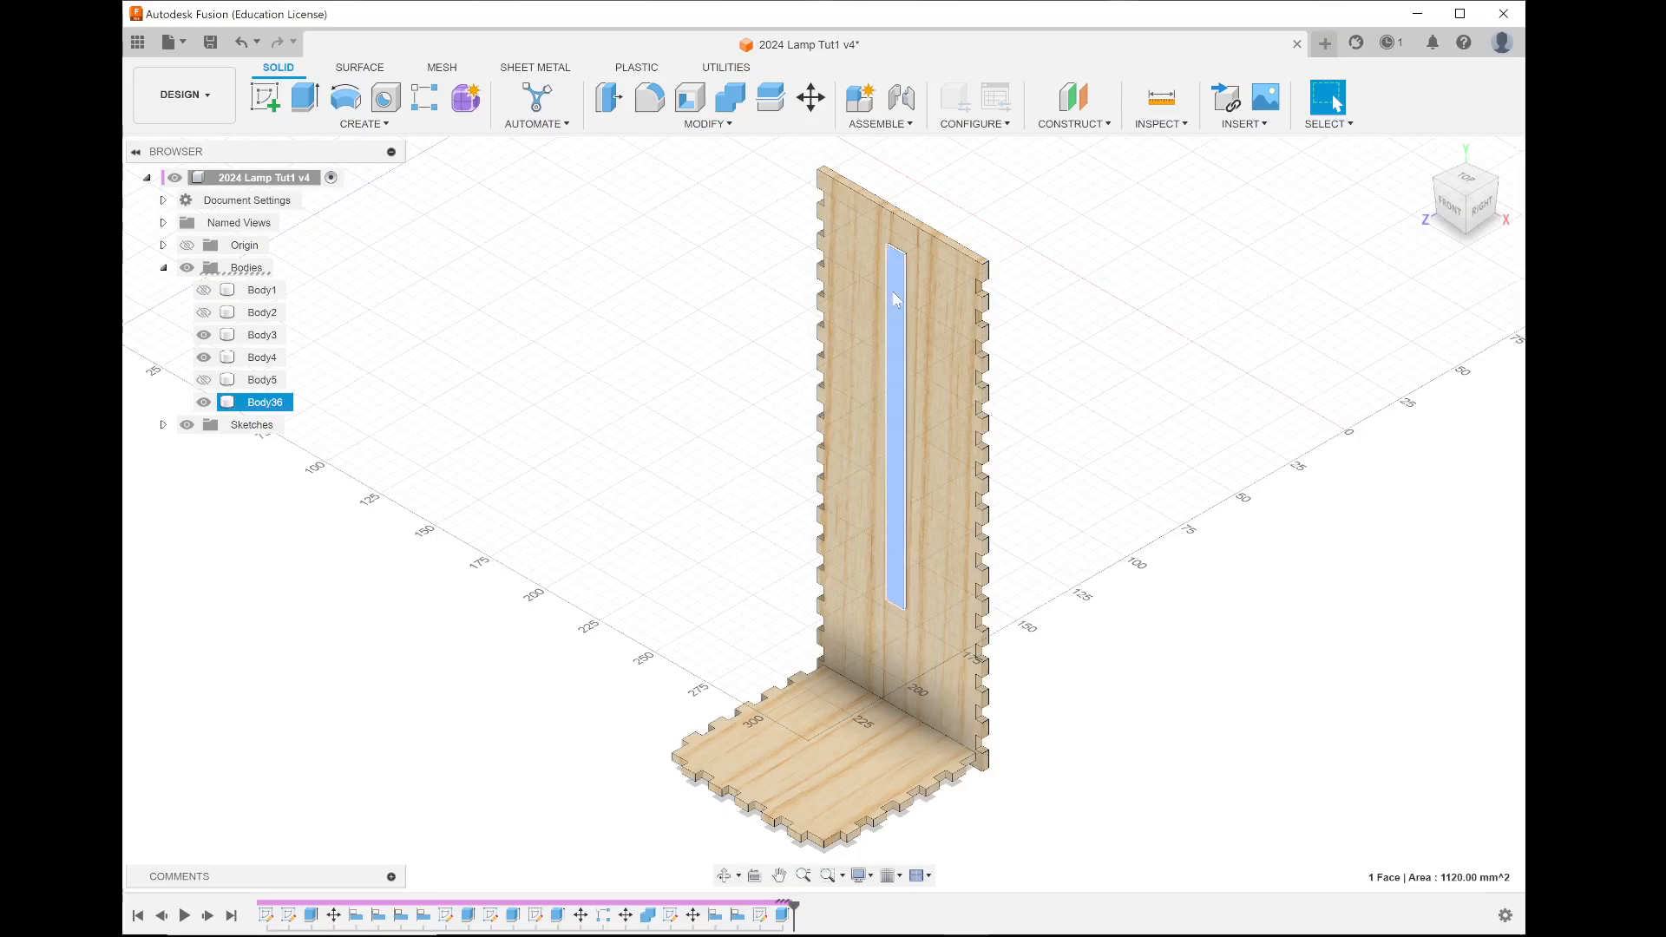
click(1247, 314)
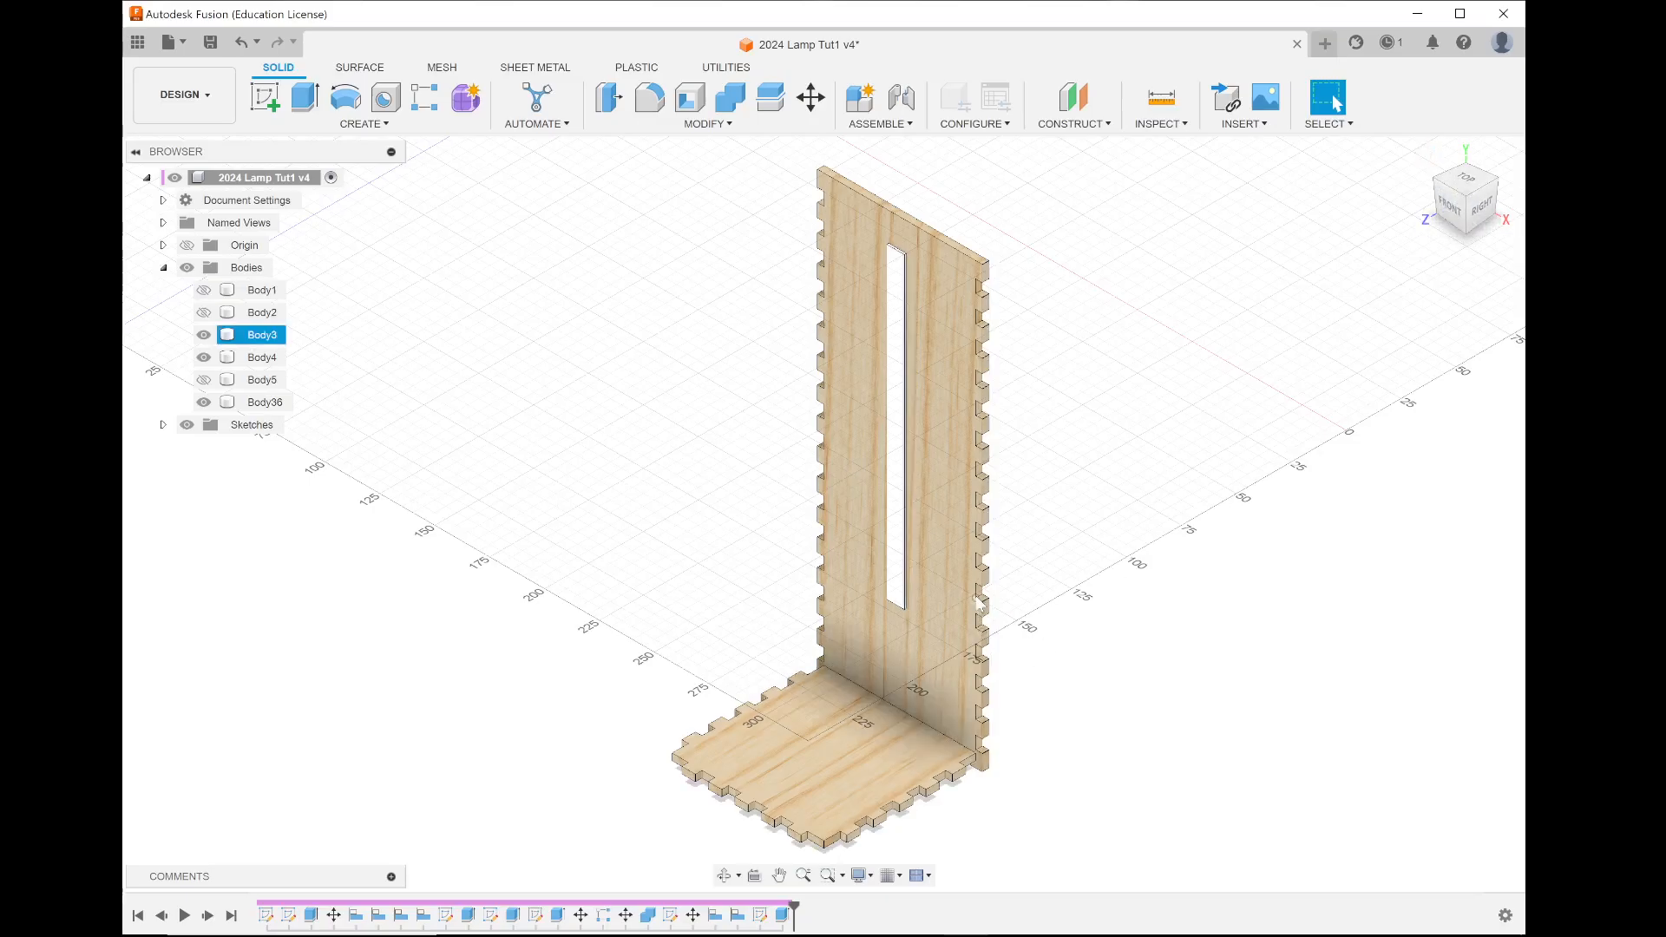
scroll(1041, 629, up, 6)
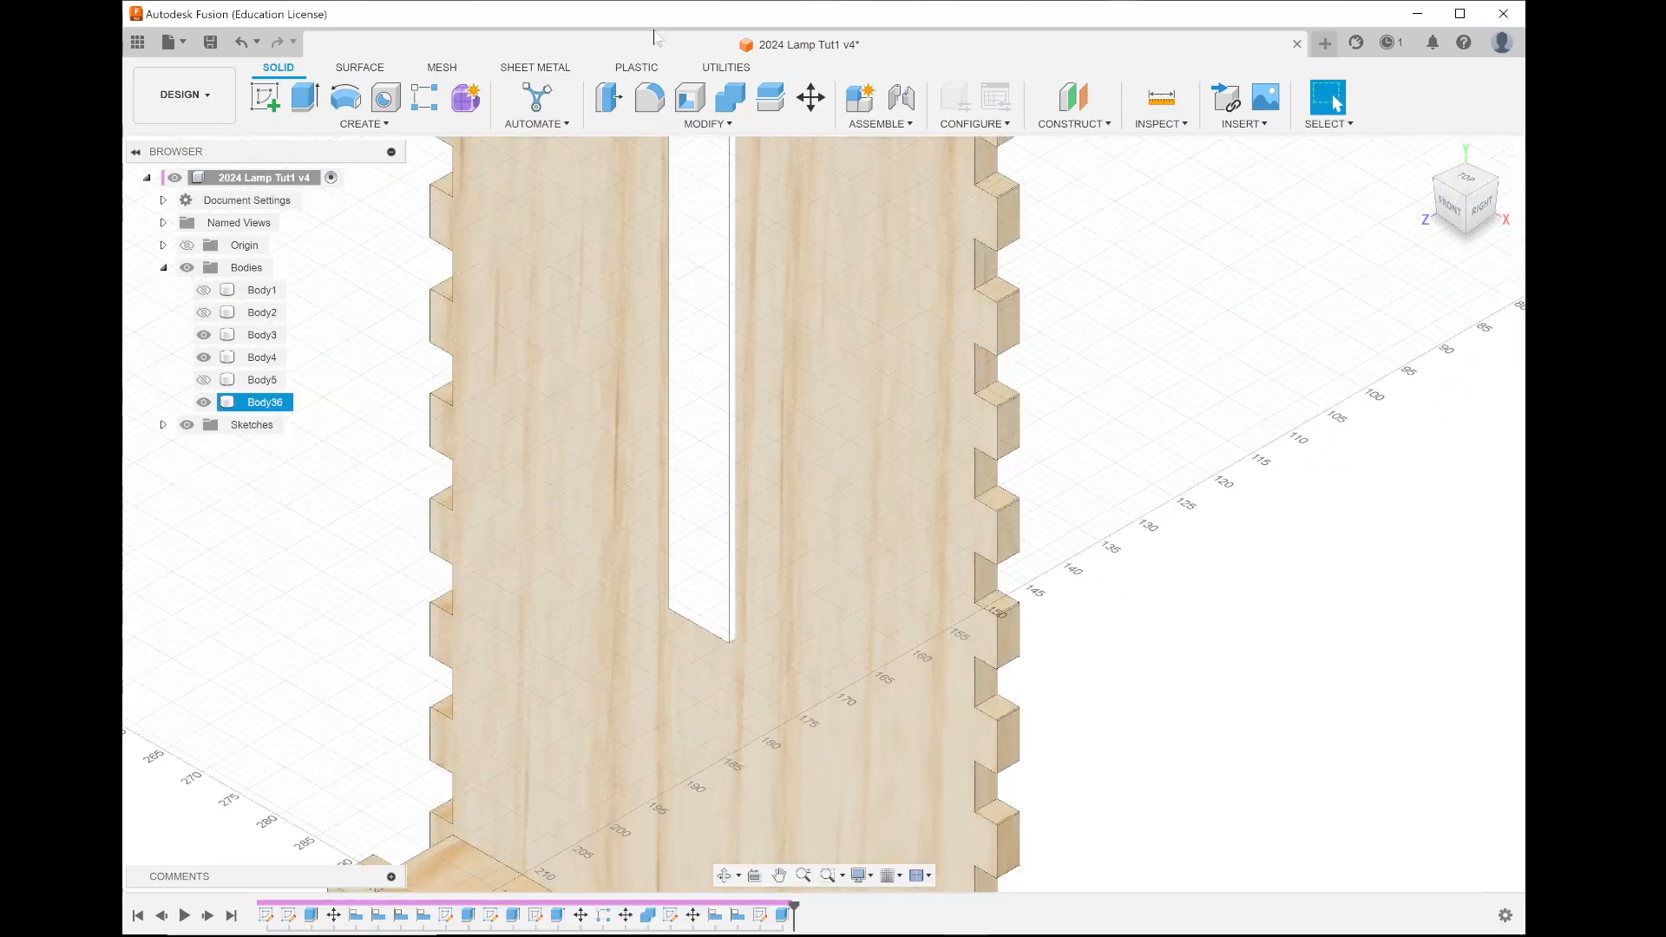
click(609, 98)
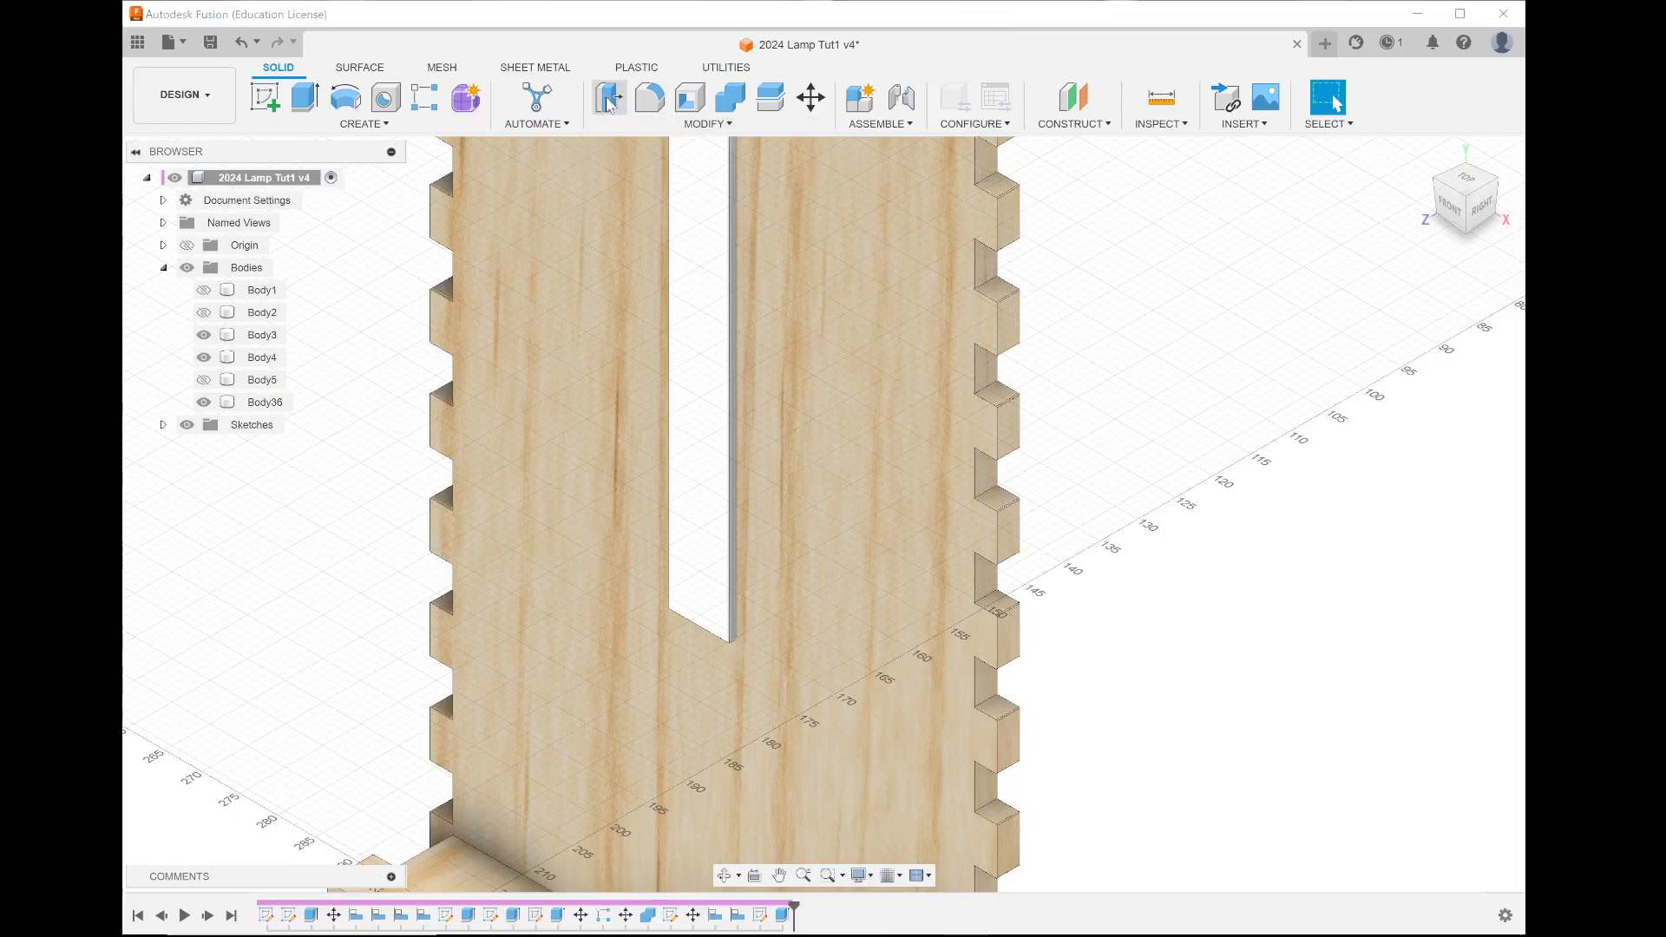
scroll(676, 669, up, 8)
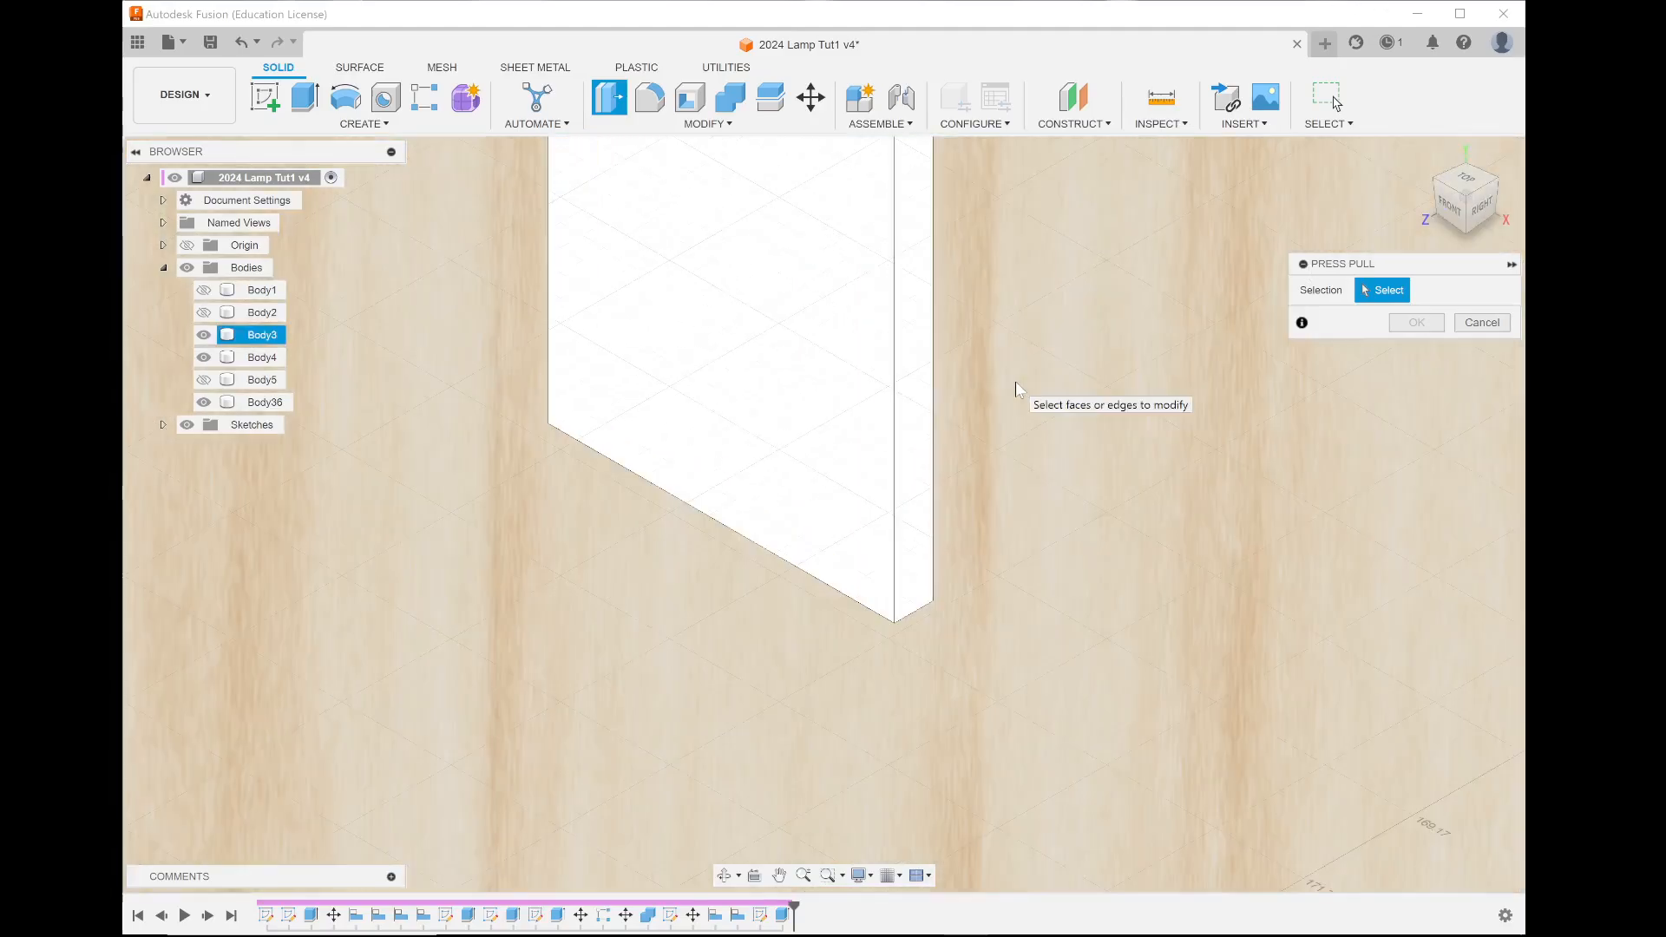
scroll(1015, 382, down, 6)
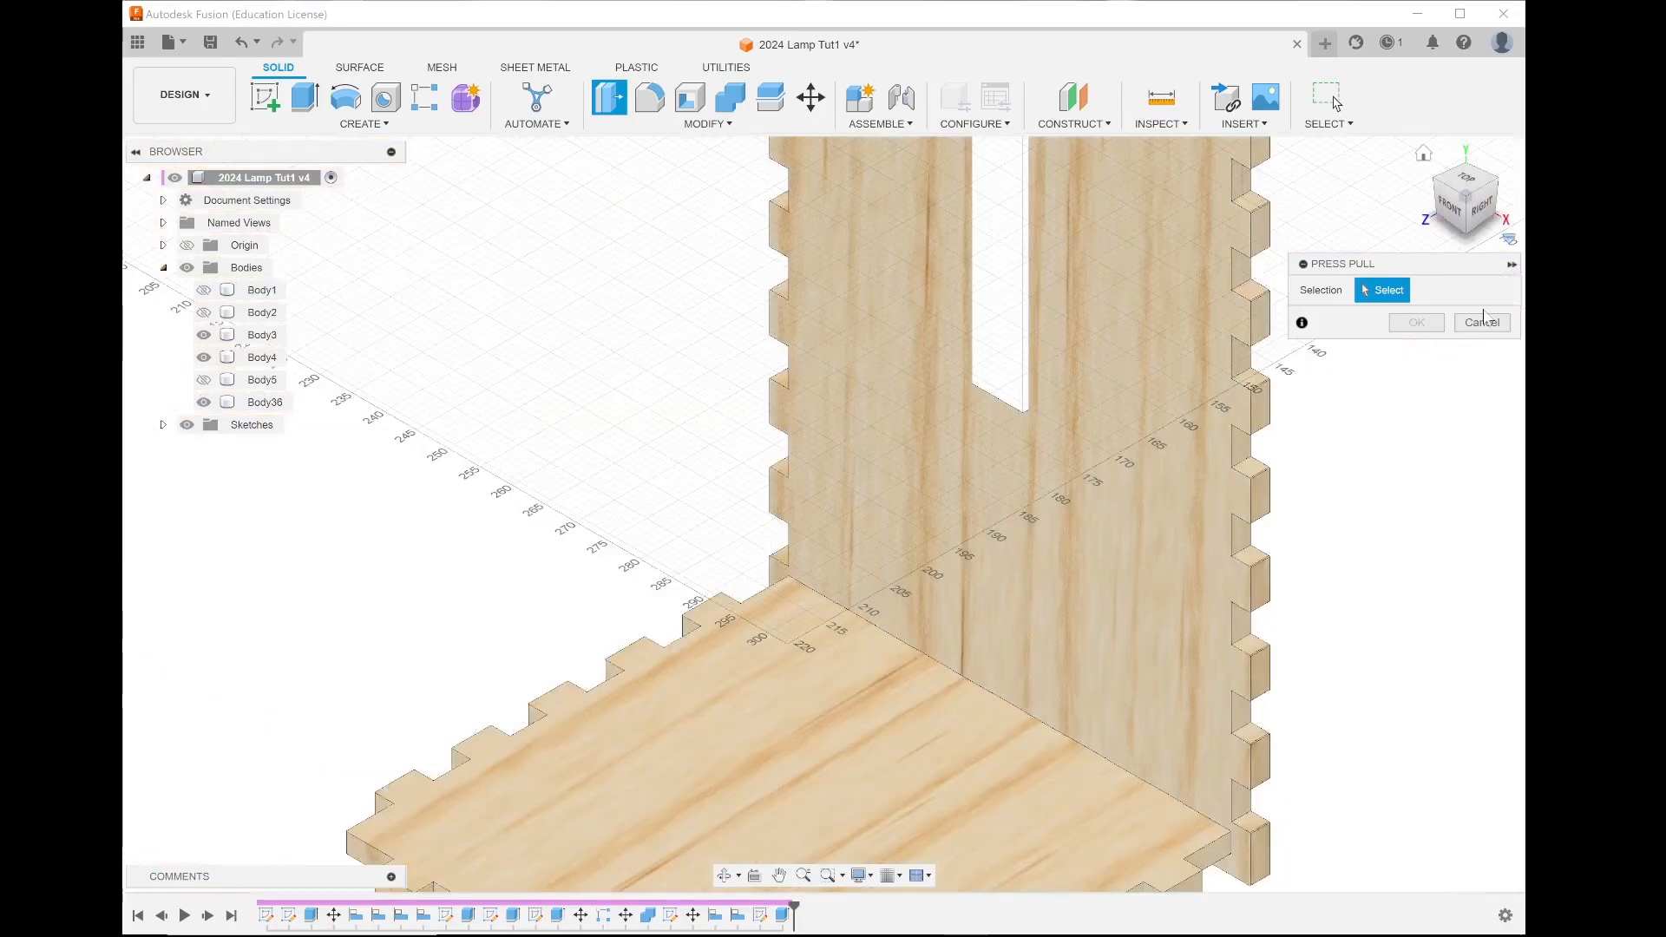
click(1482, 322)
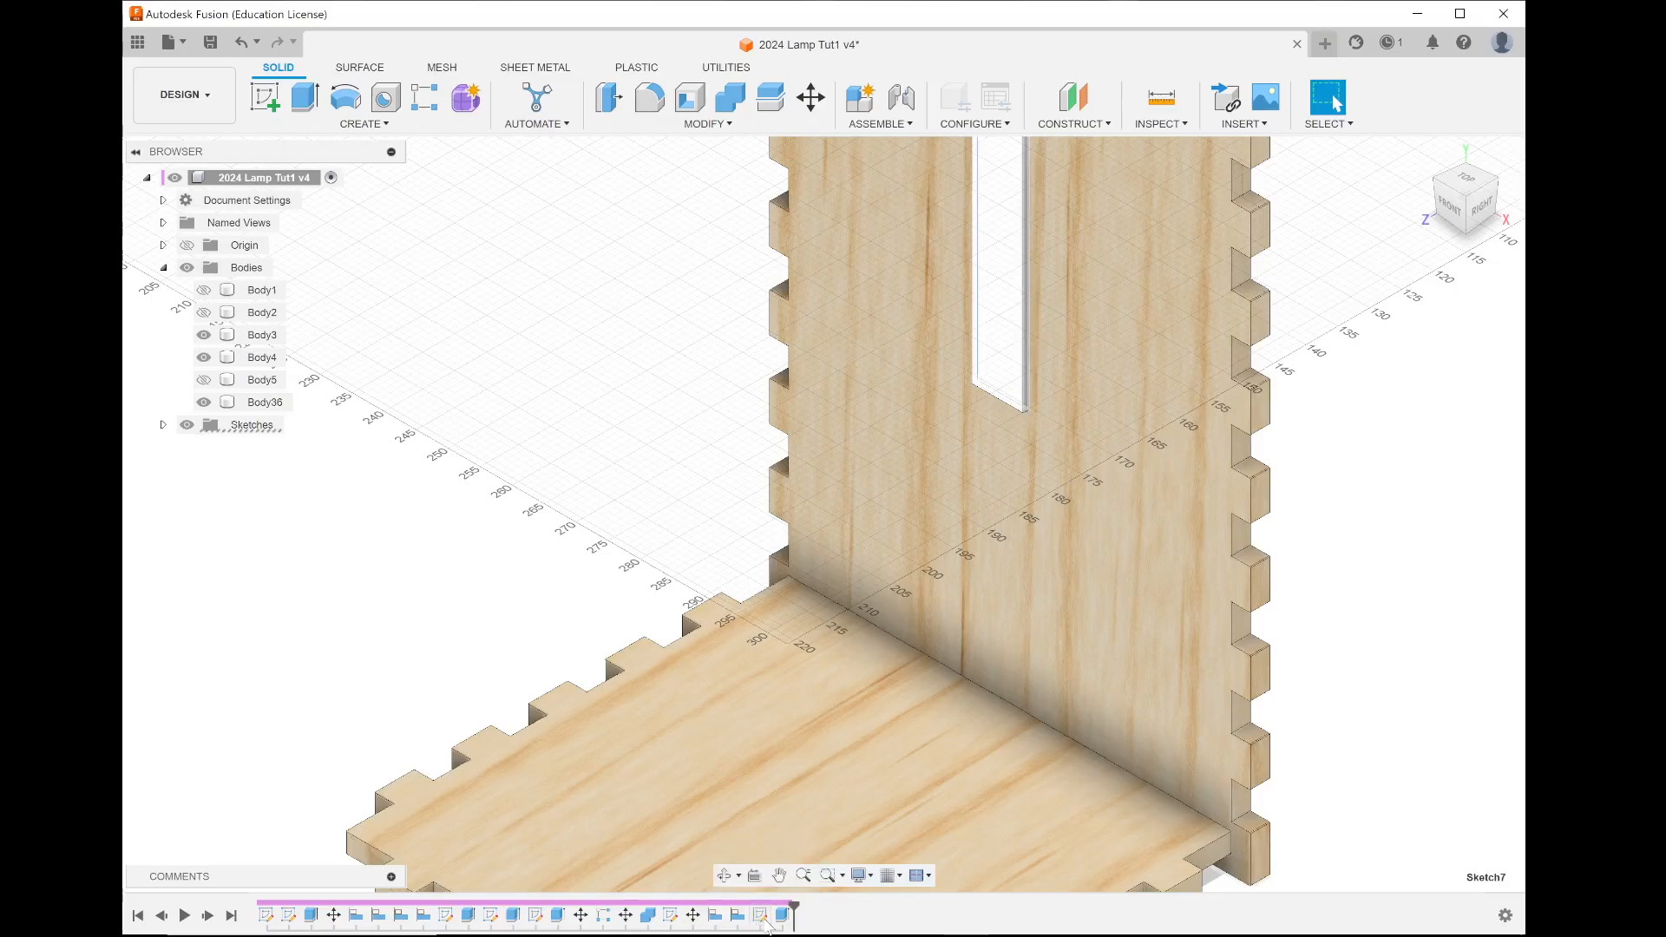
Step: Edit the LED strip's sketch and set the rectangle's vertical length to 3.1 mm
right_click(763, 918)
click(820, 737)
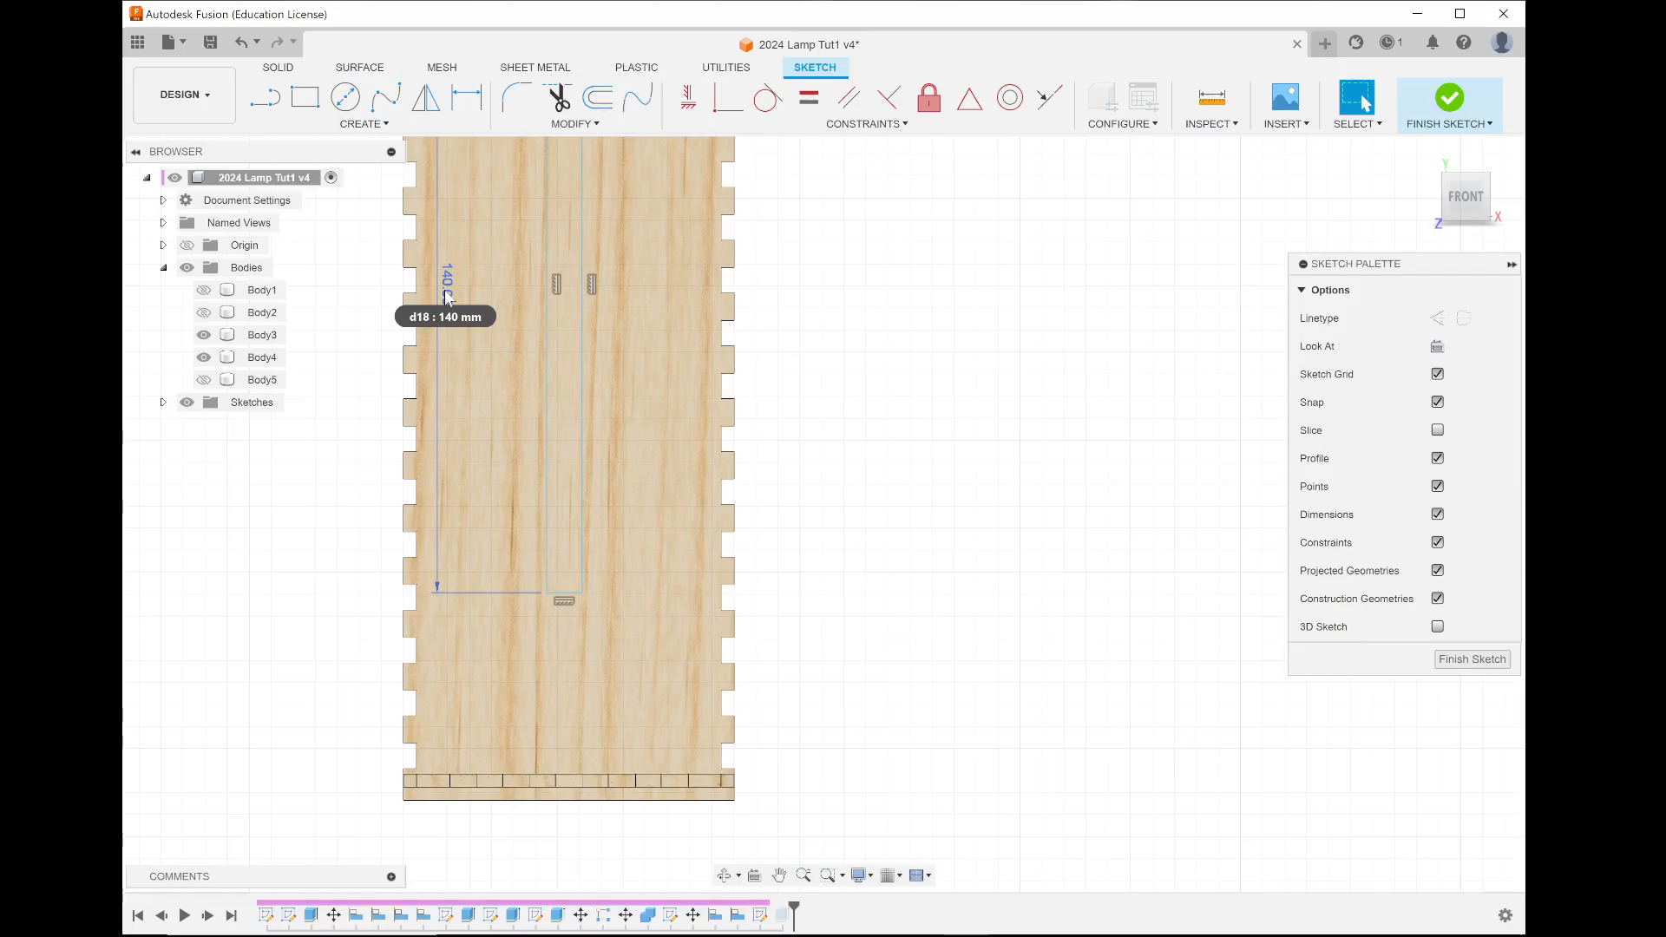
key(3)
double_click(448, 286)
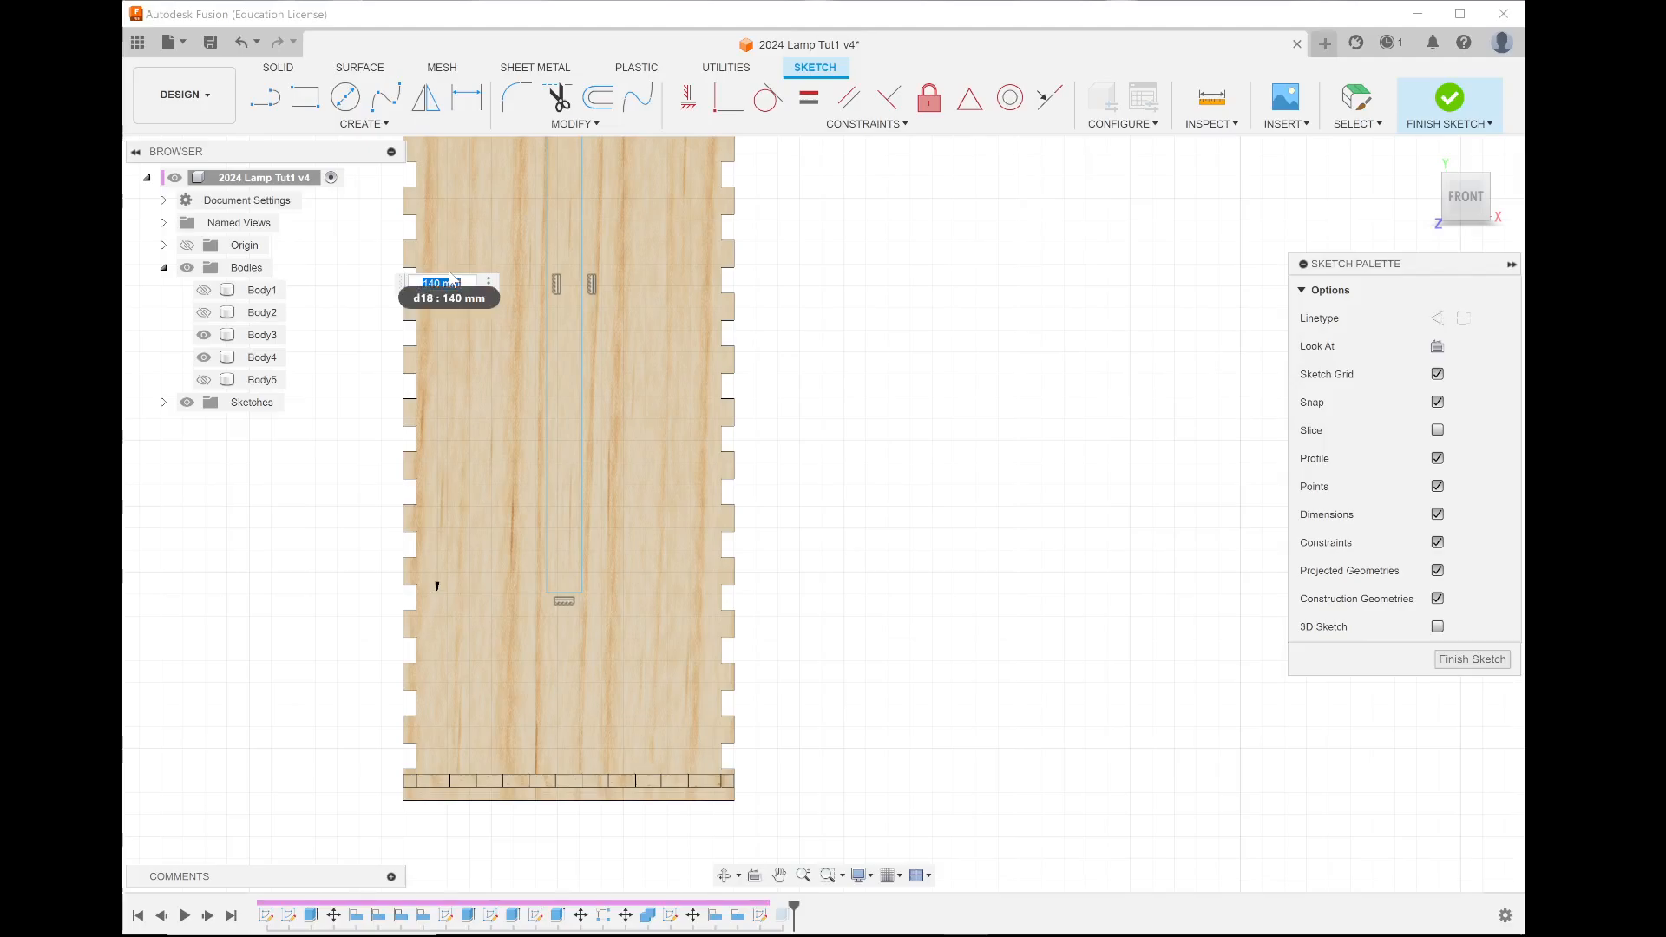
text(3.1)
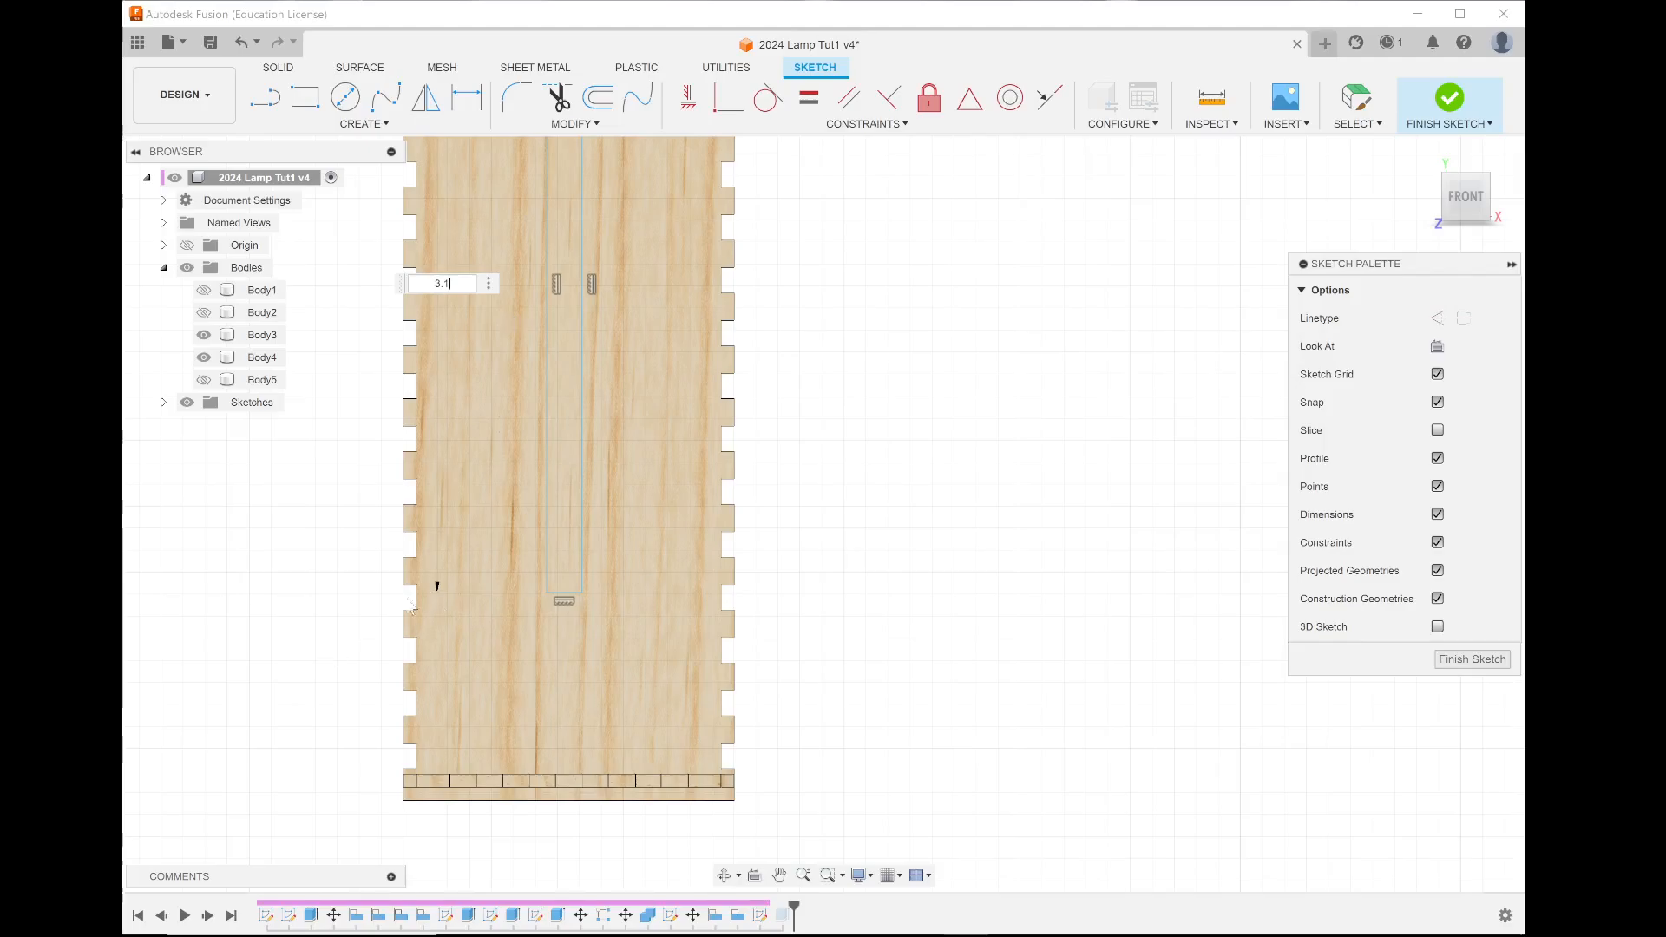
scroll(432, 612, down, 4)
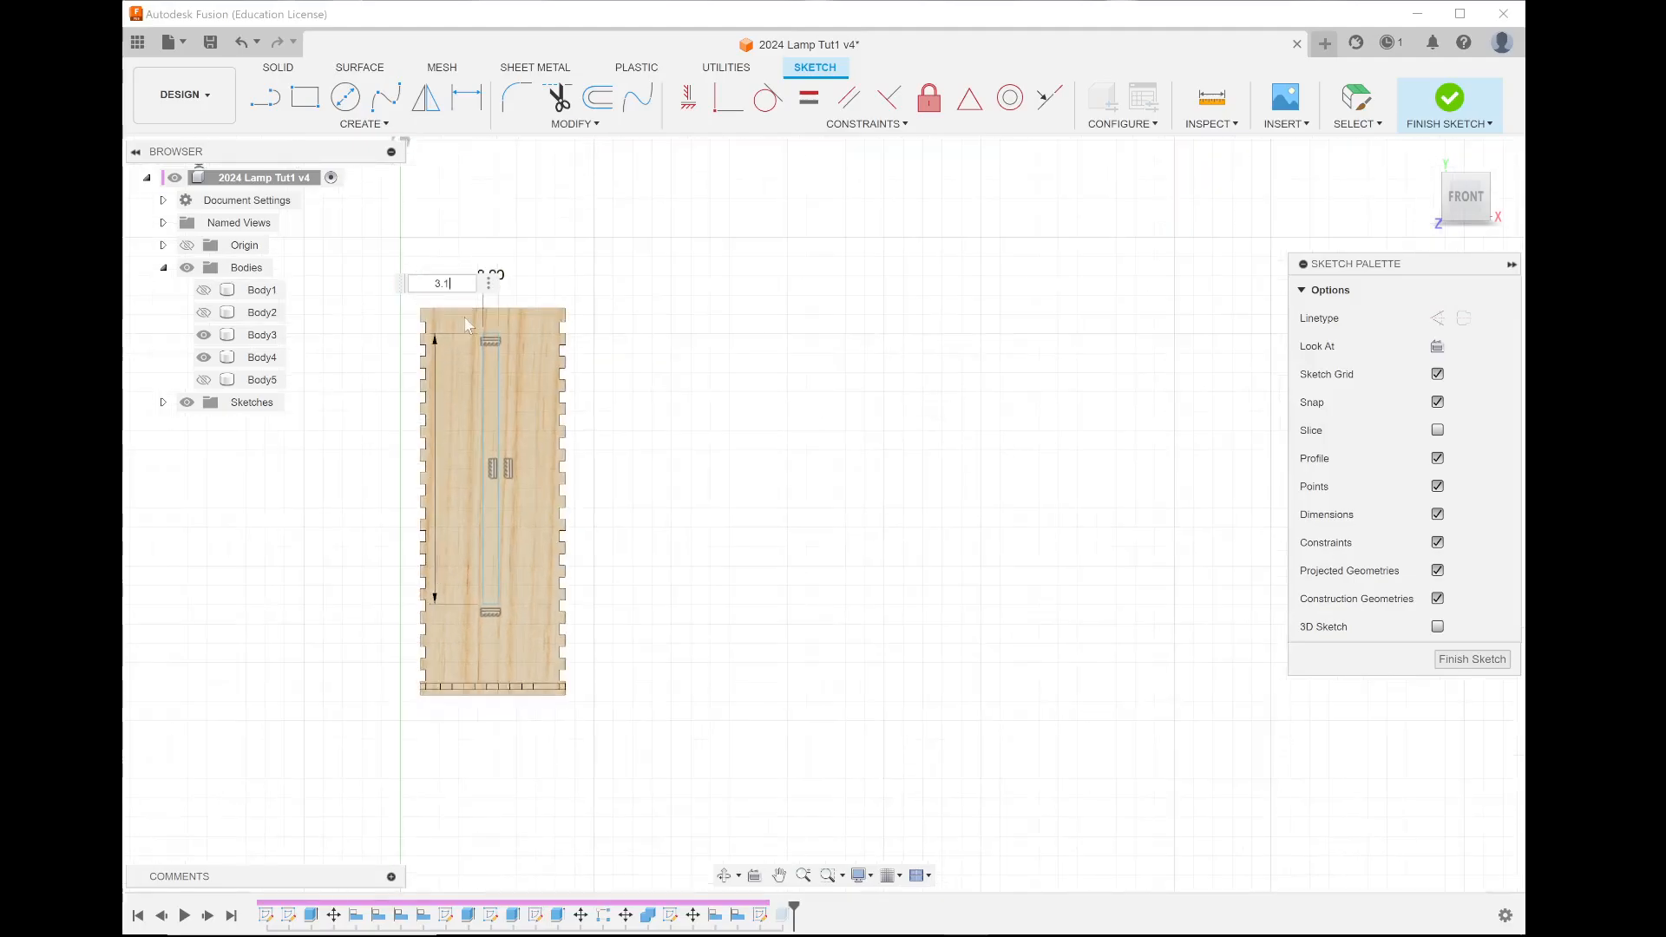
key(Return)
Step: Set the LED rectangle's horizontal width to 3.1 mm and finish the sketch
scroll(490, 282, up, 3)
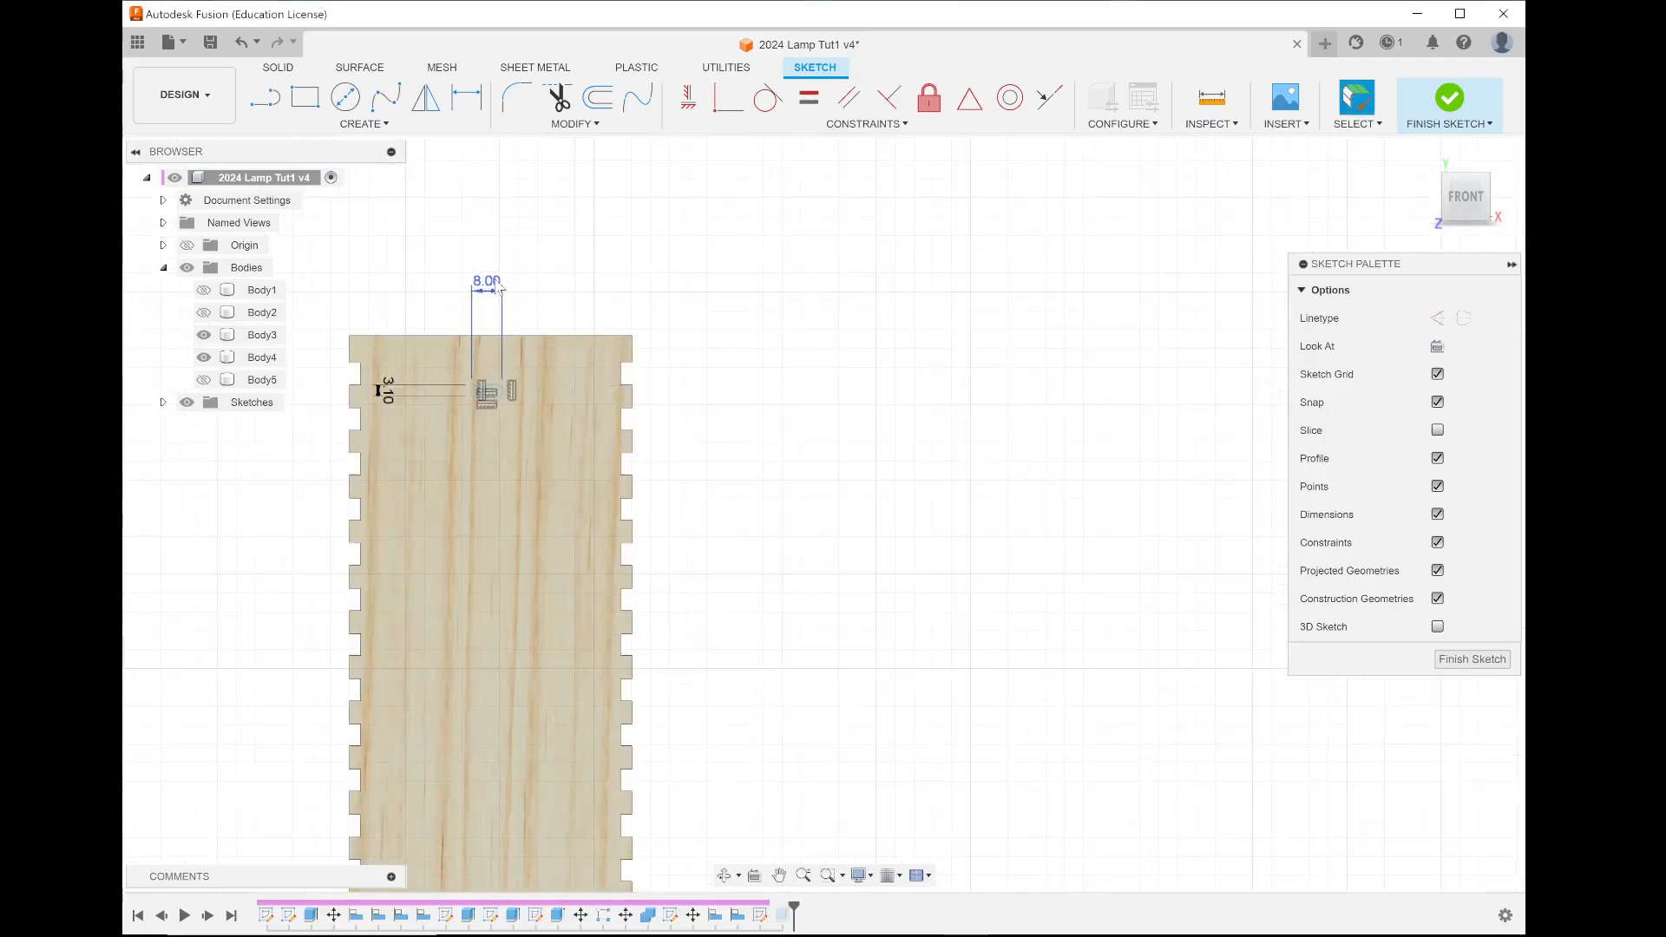
double_click(487, 282)
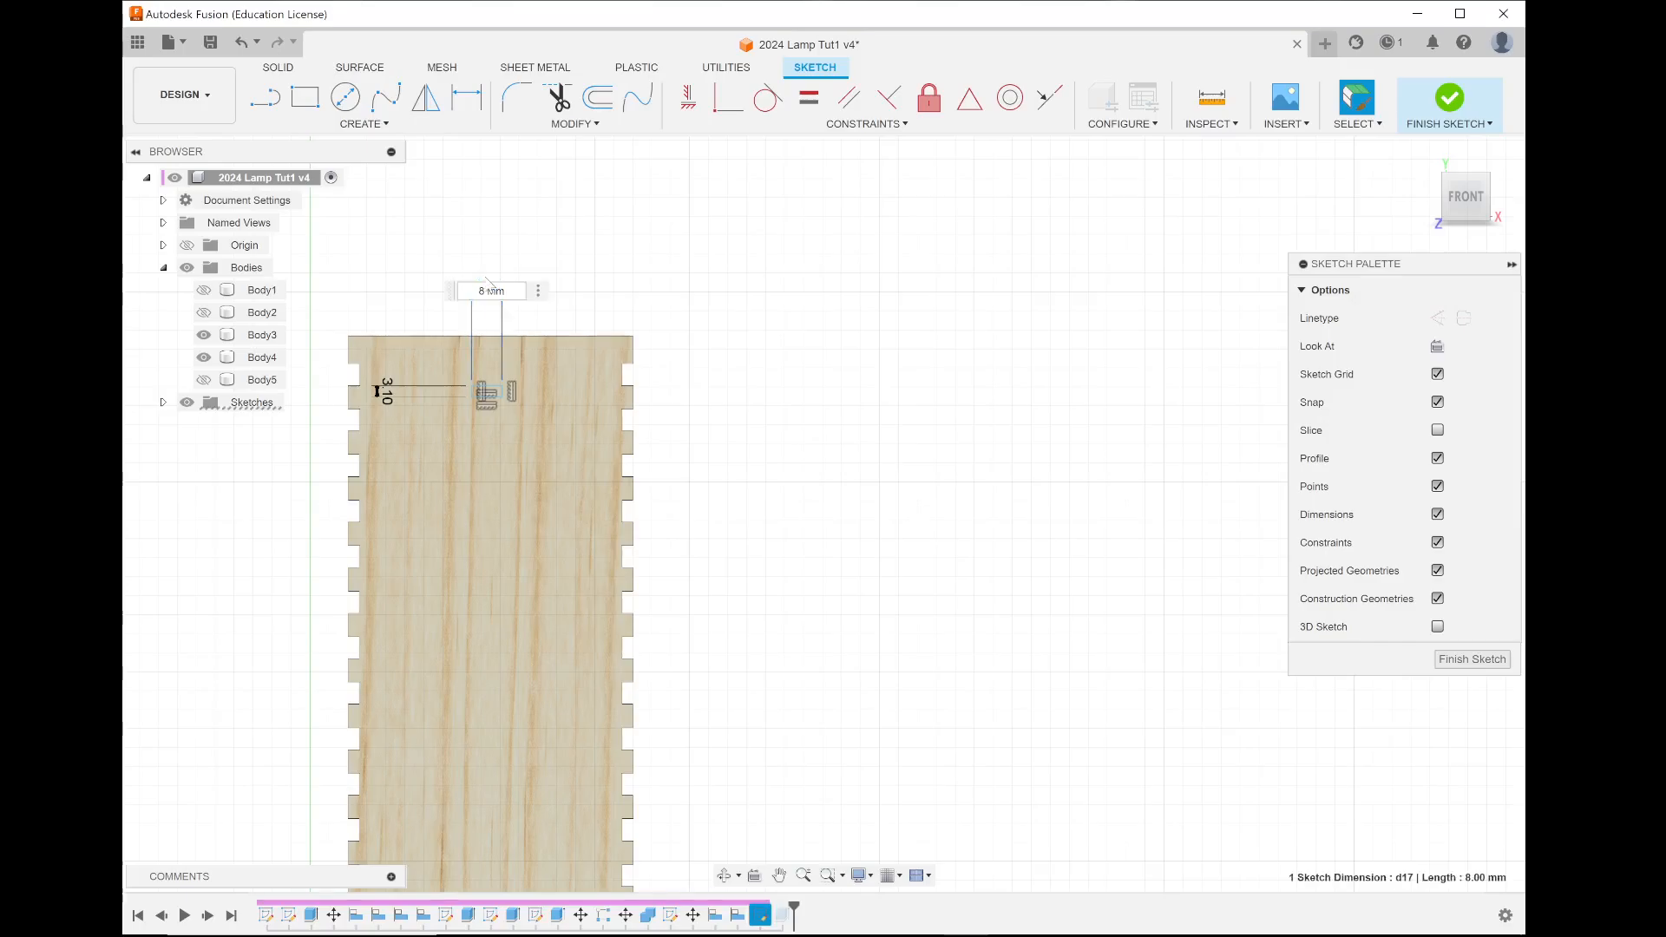
text(3.1)
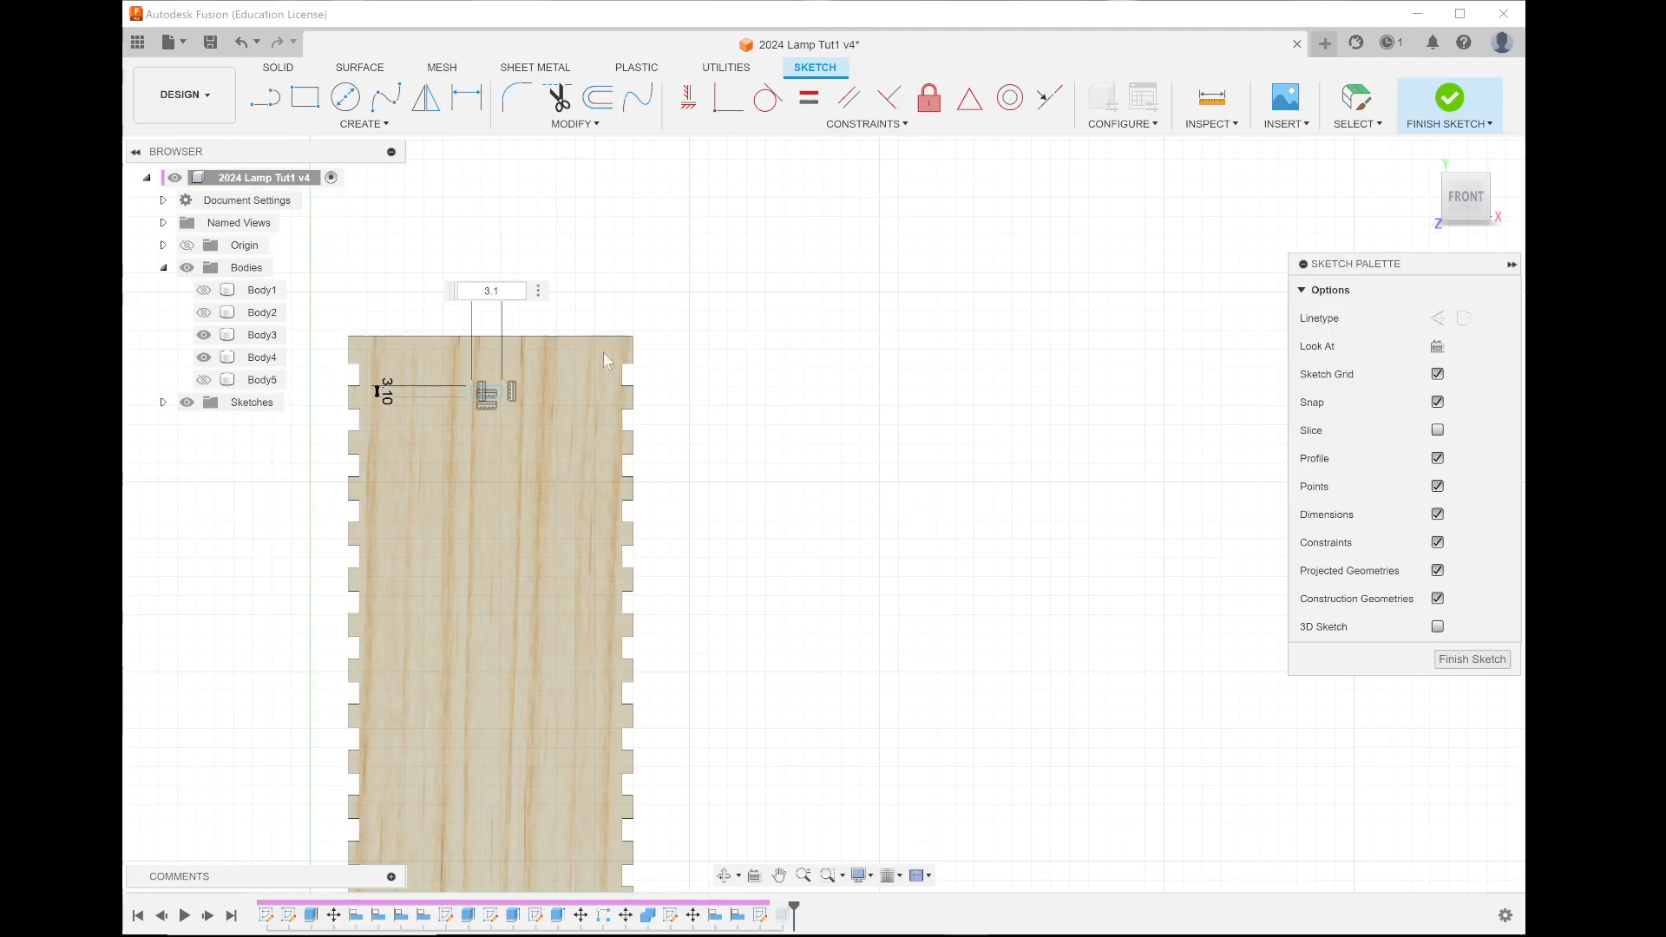
key(Return)
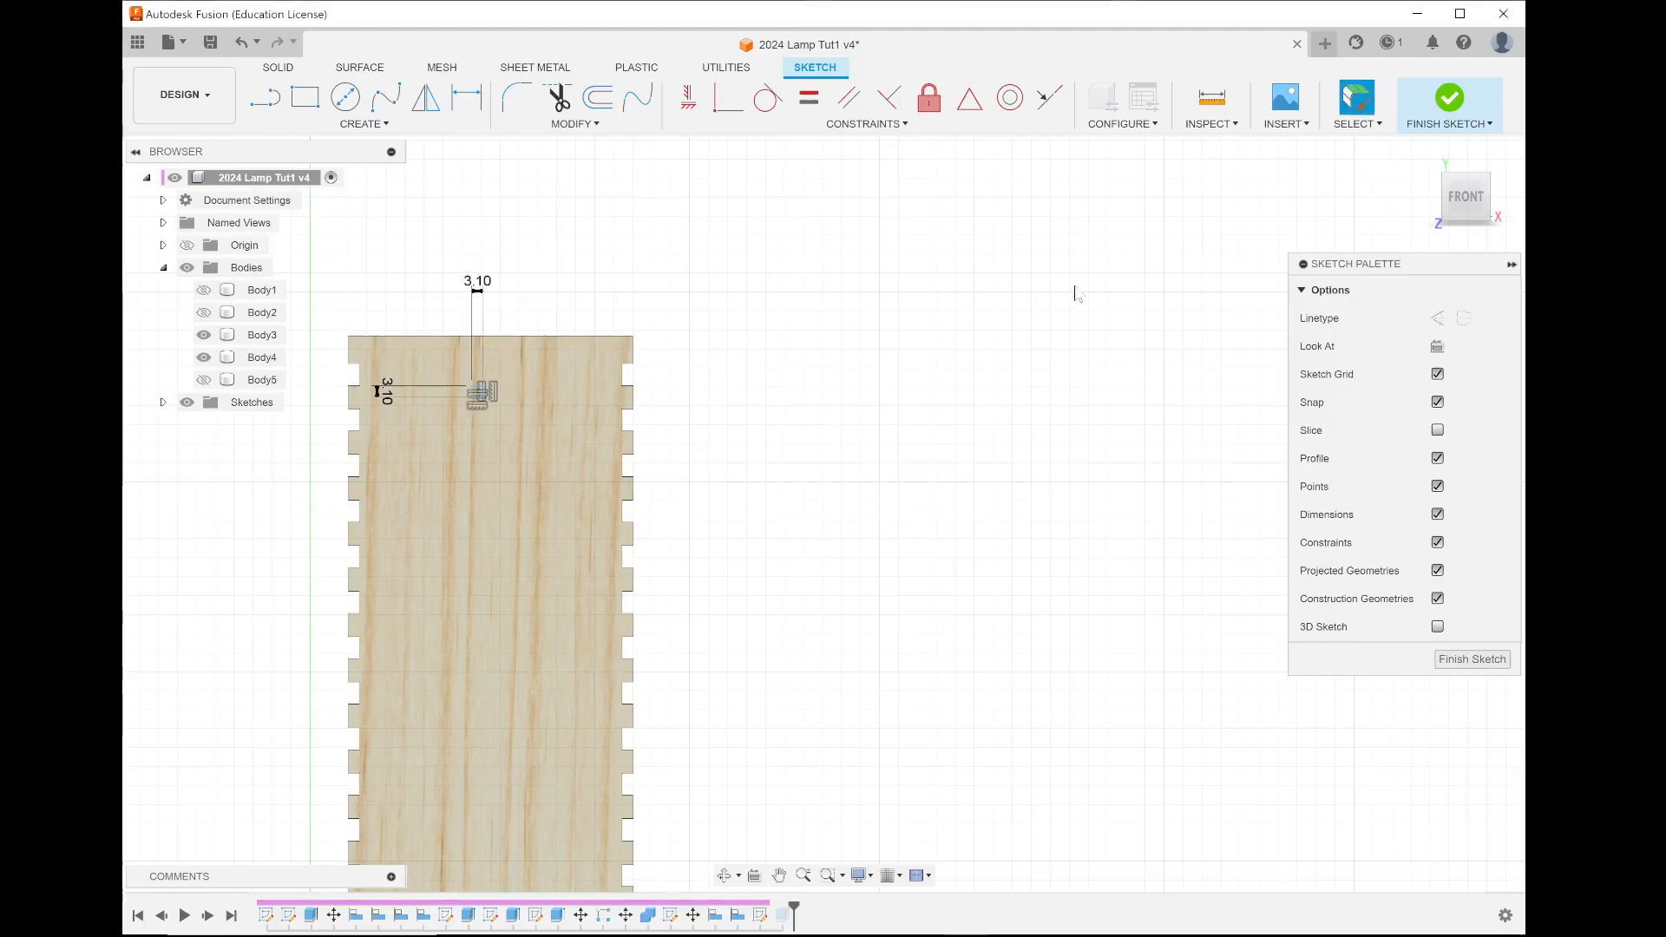
click(1451, 103)
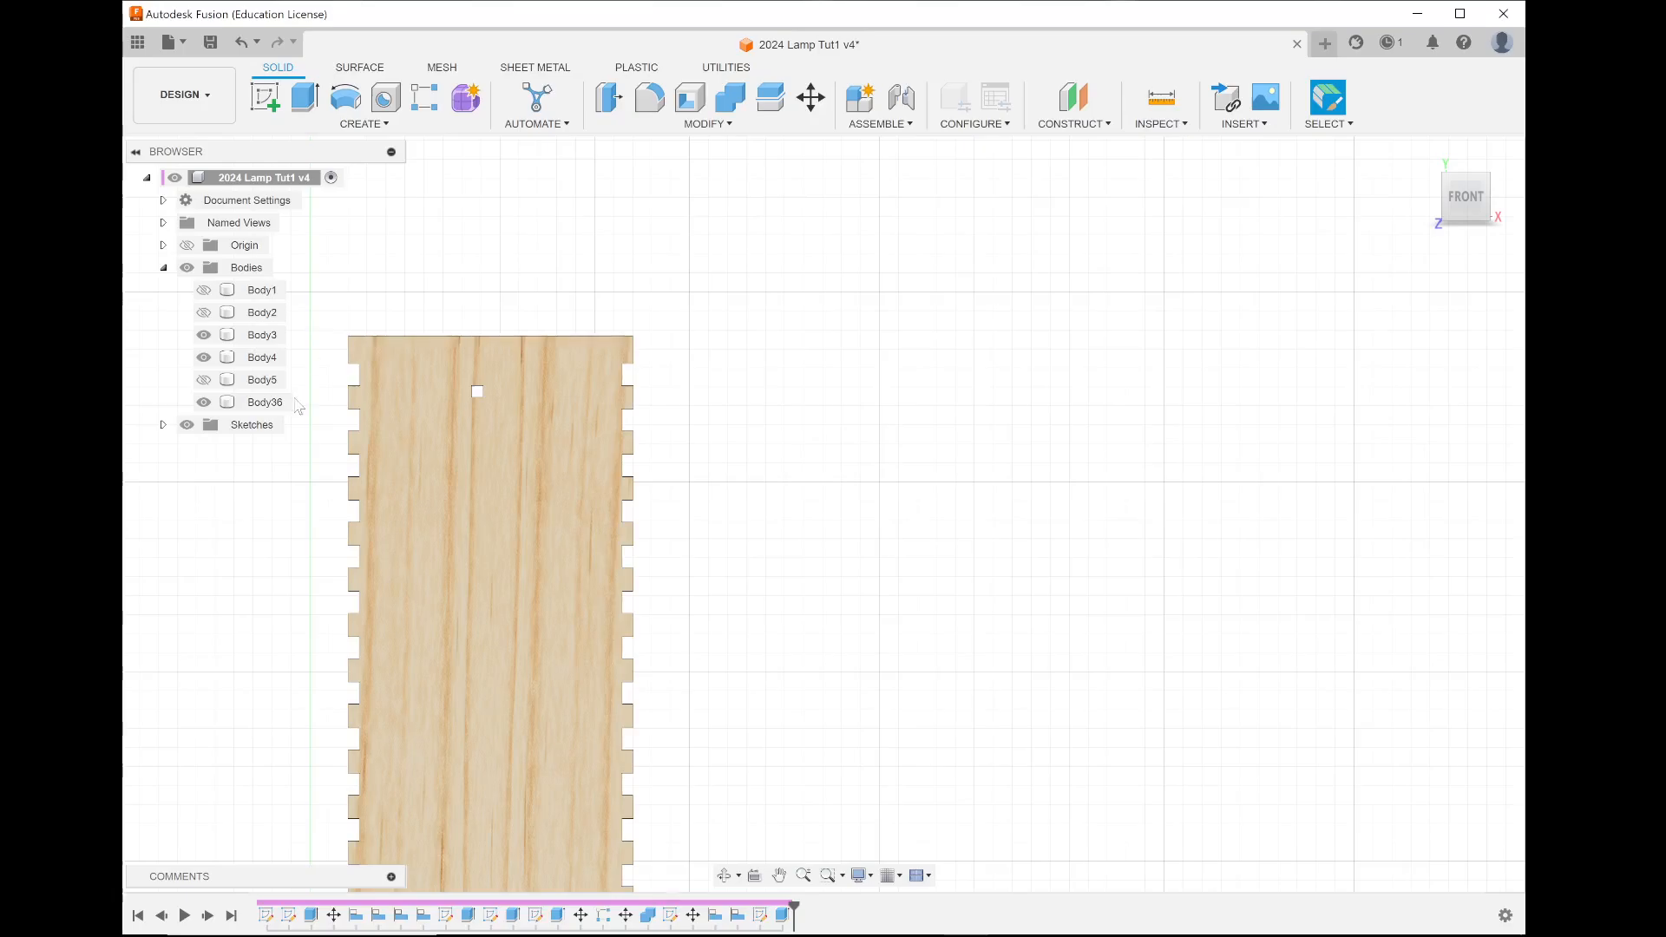
Step: Start a rectangular pattern of the small square LED body, using one of its own edges as the pattern axis
click(382, 127)
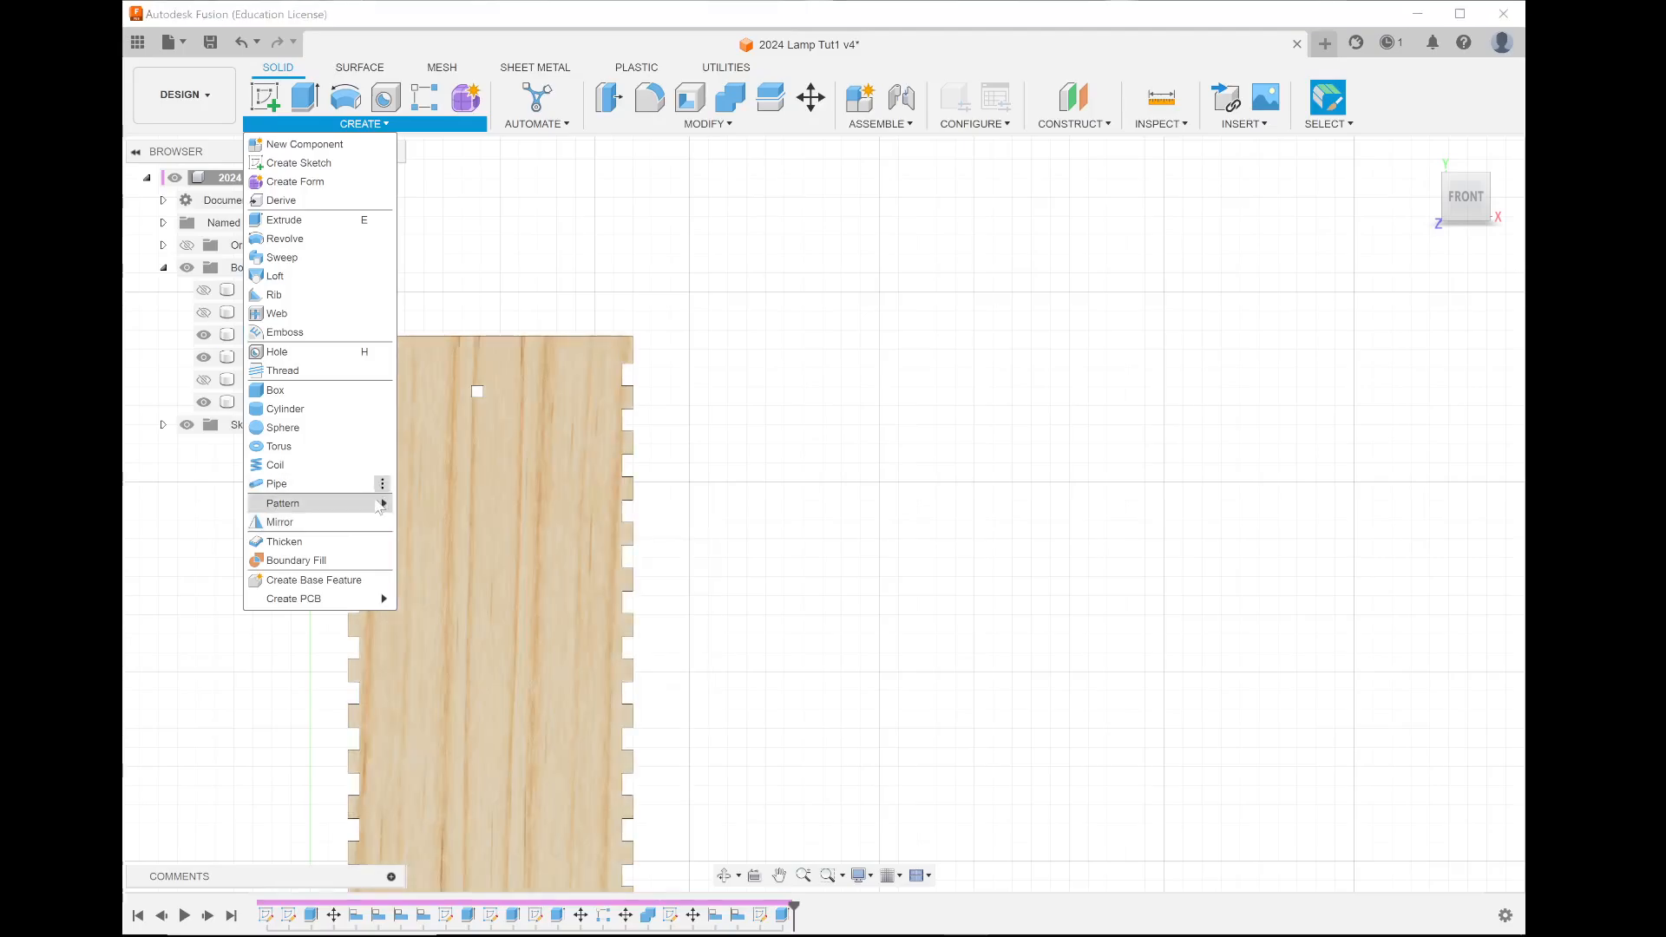
click(425, 507)
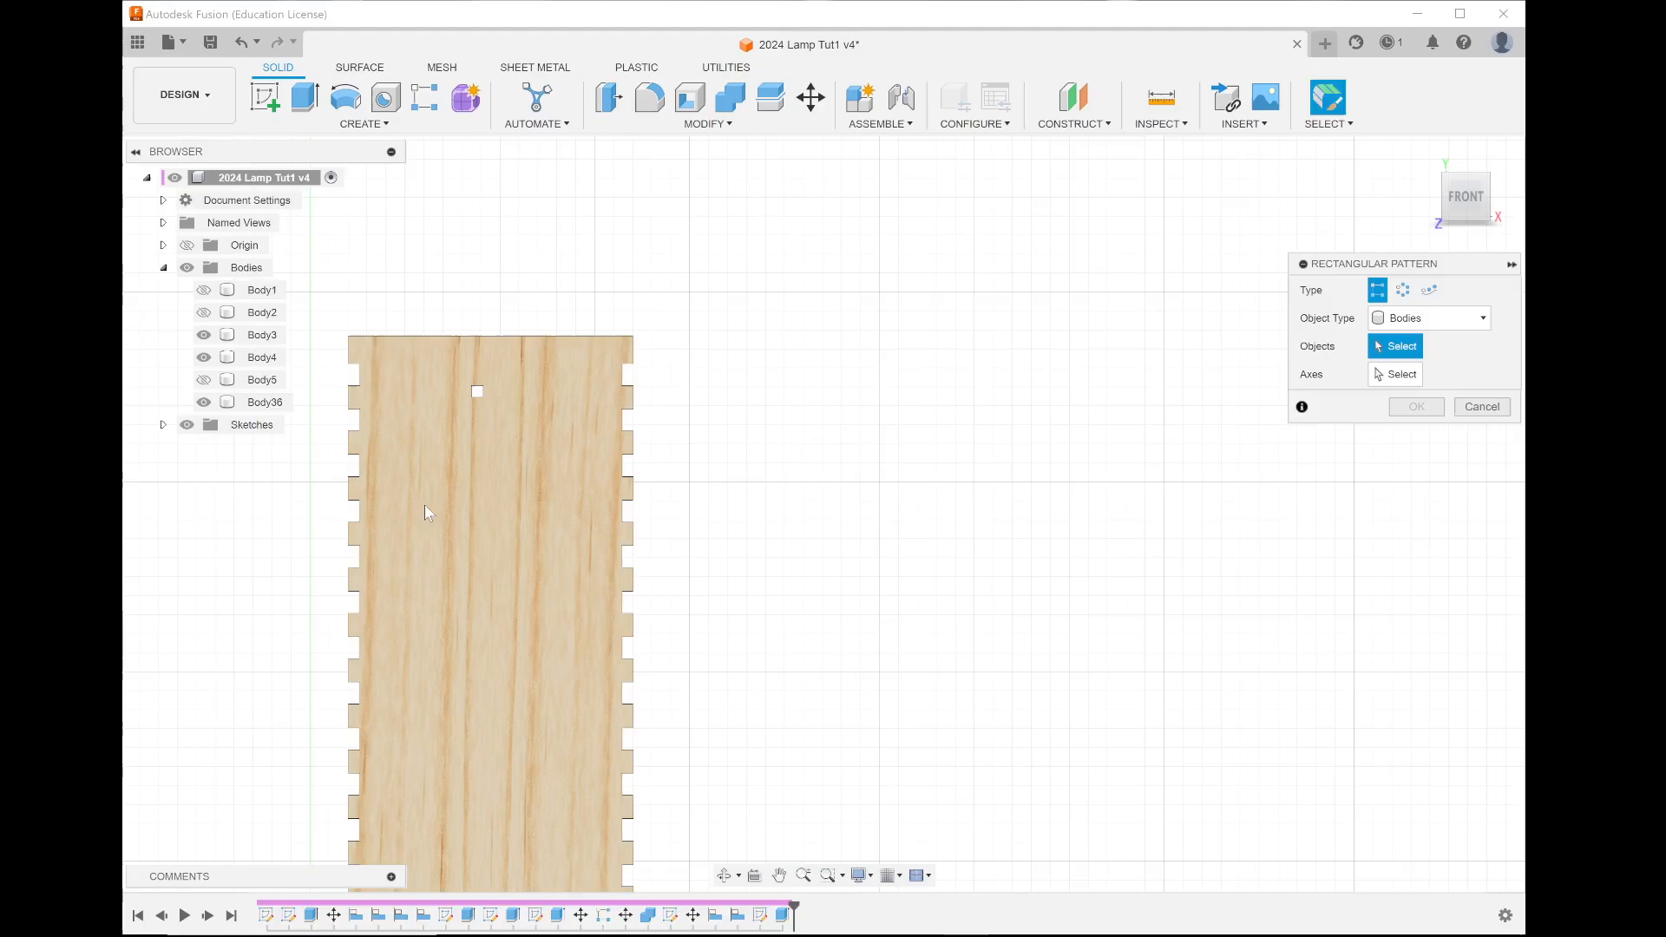
click(1494, 177)
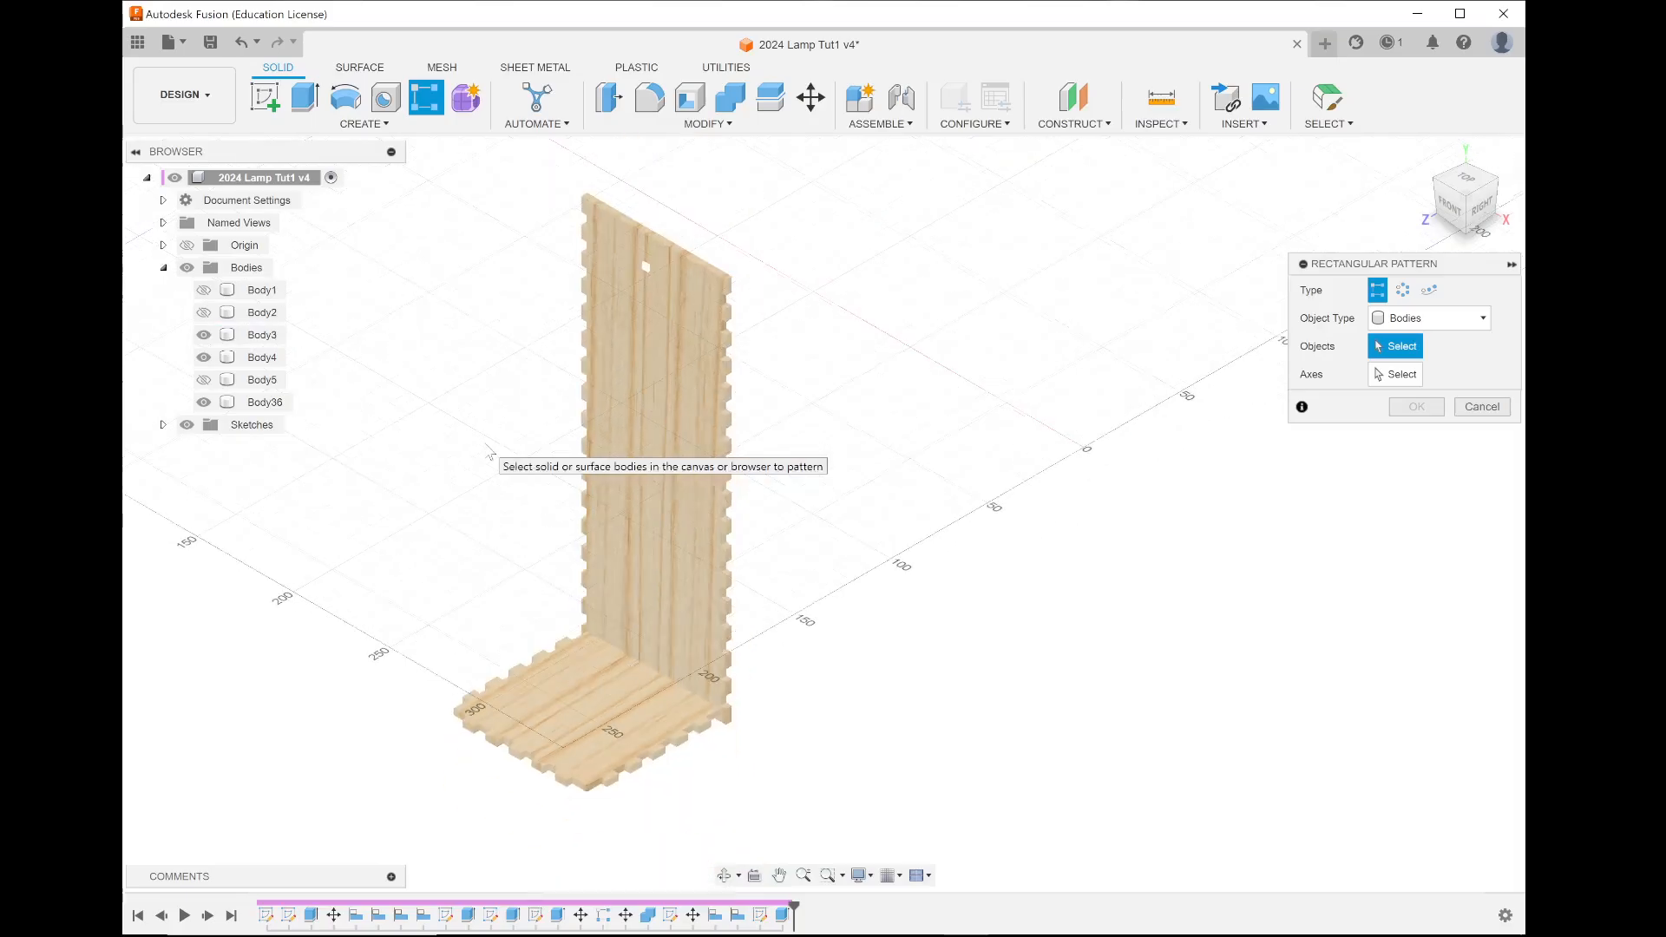
scroll(616, 222, up, 3)
scroll(616, 222, up, 5)
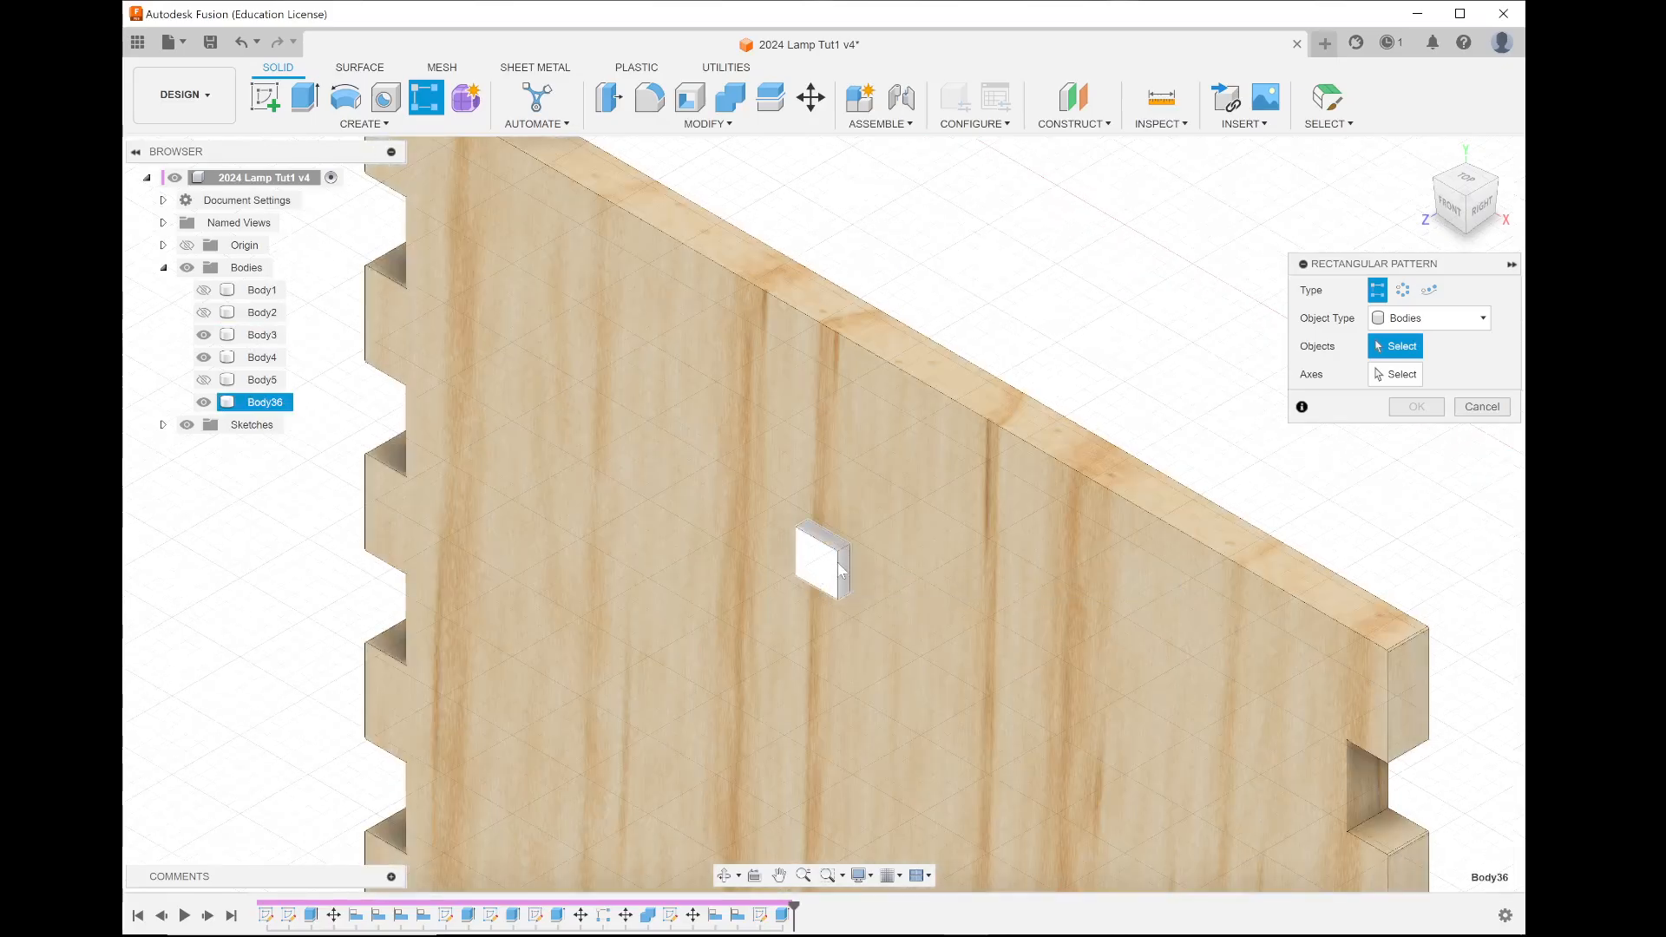
click(837, 563)
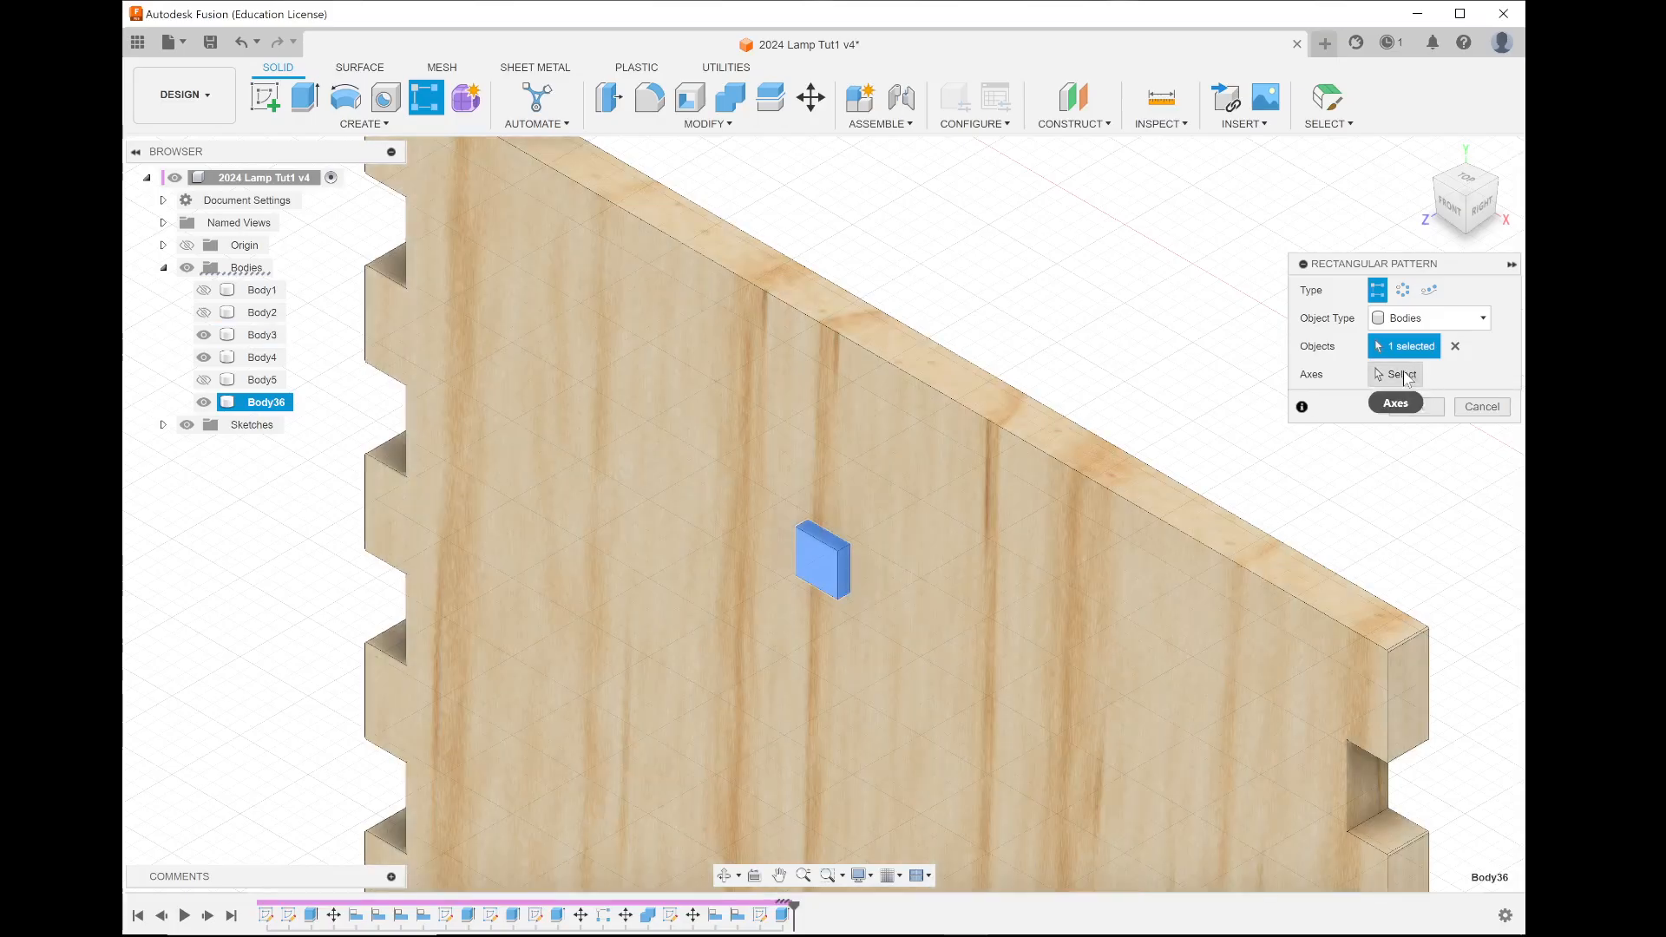
click(1399, 374)
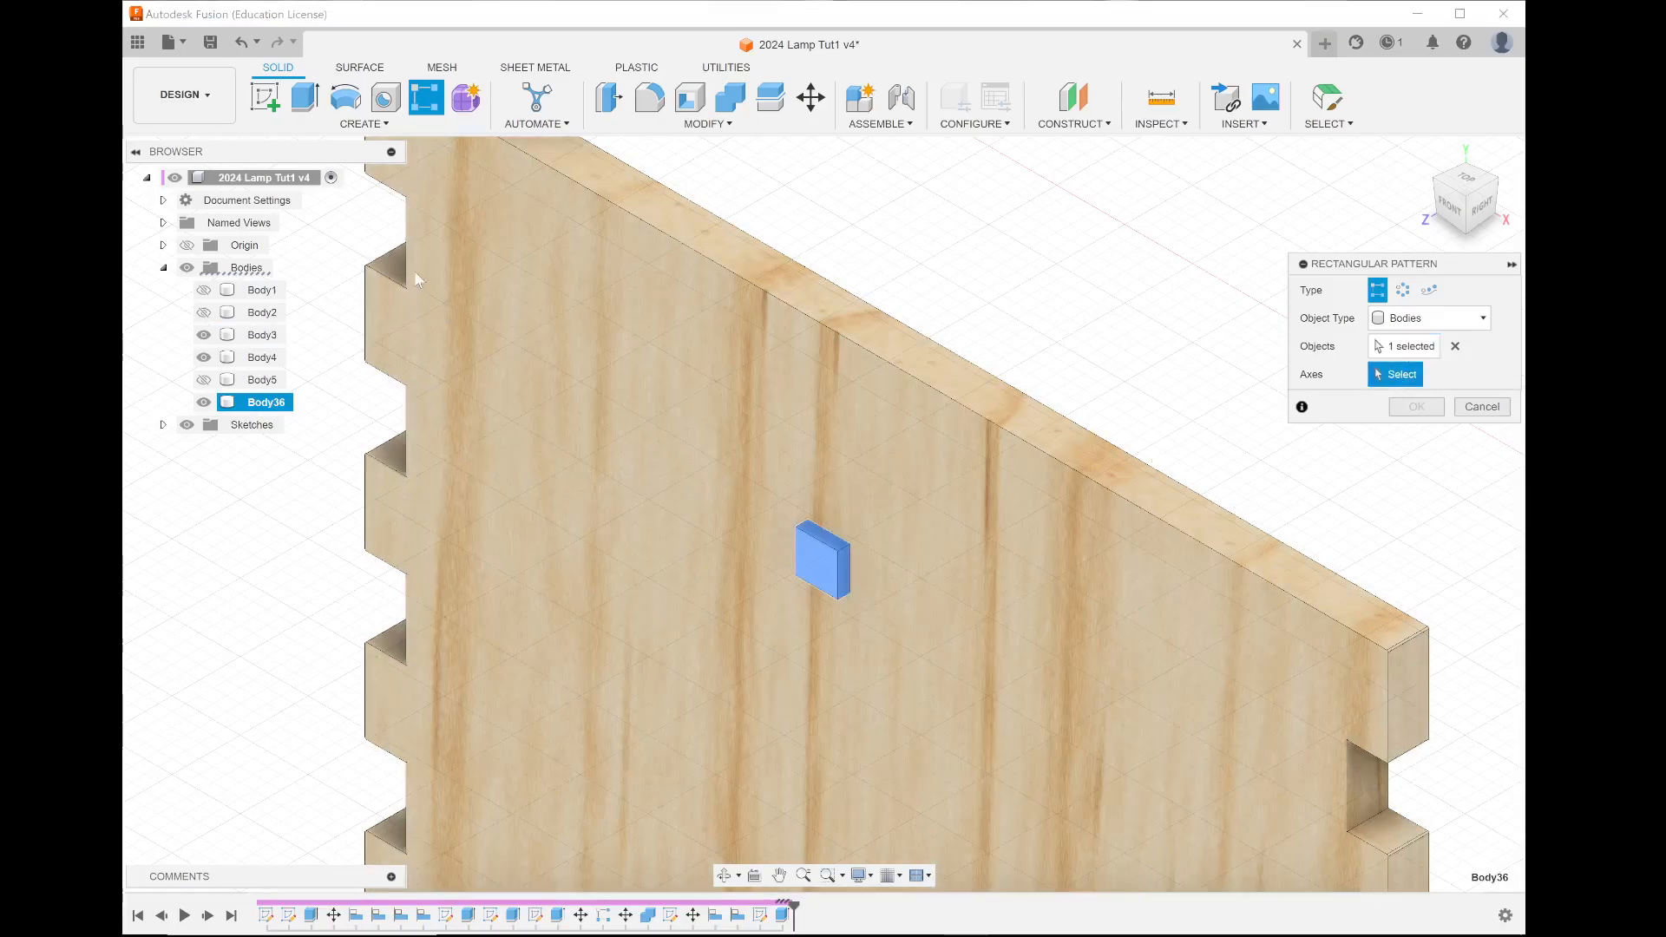
click(842, 573)
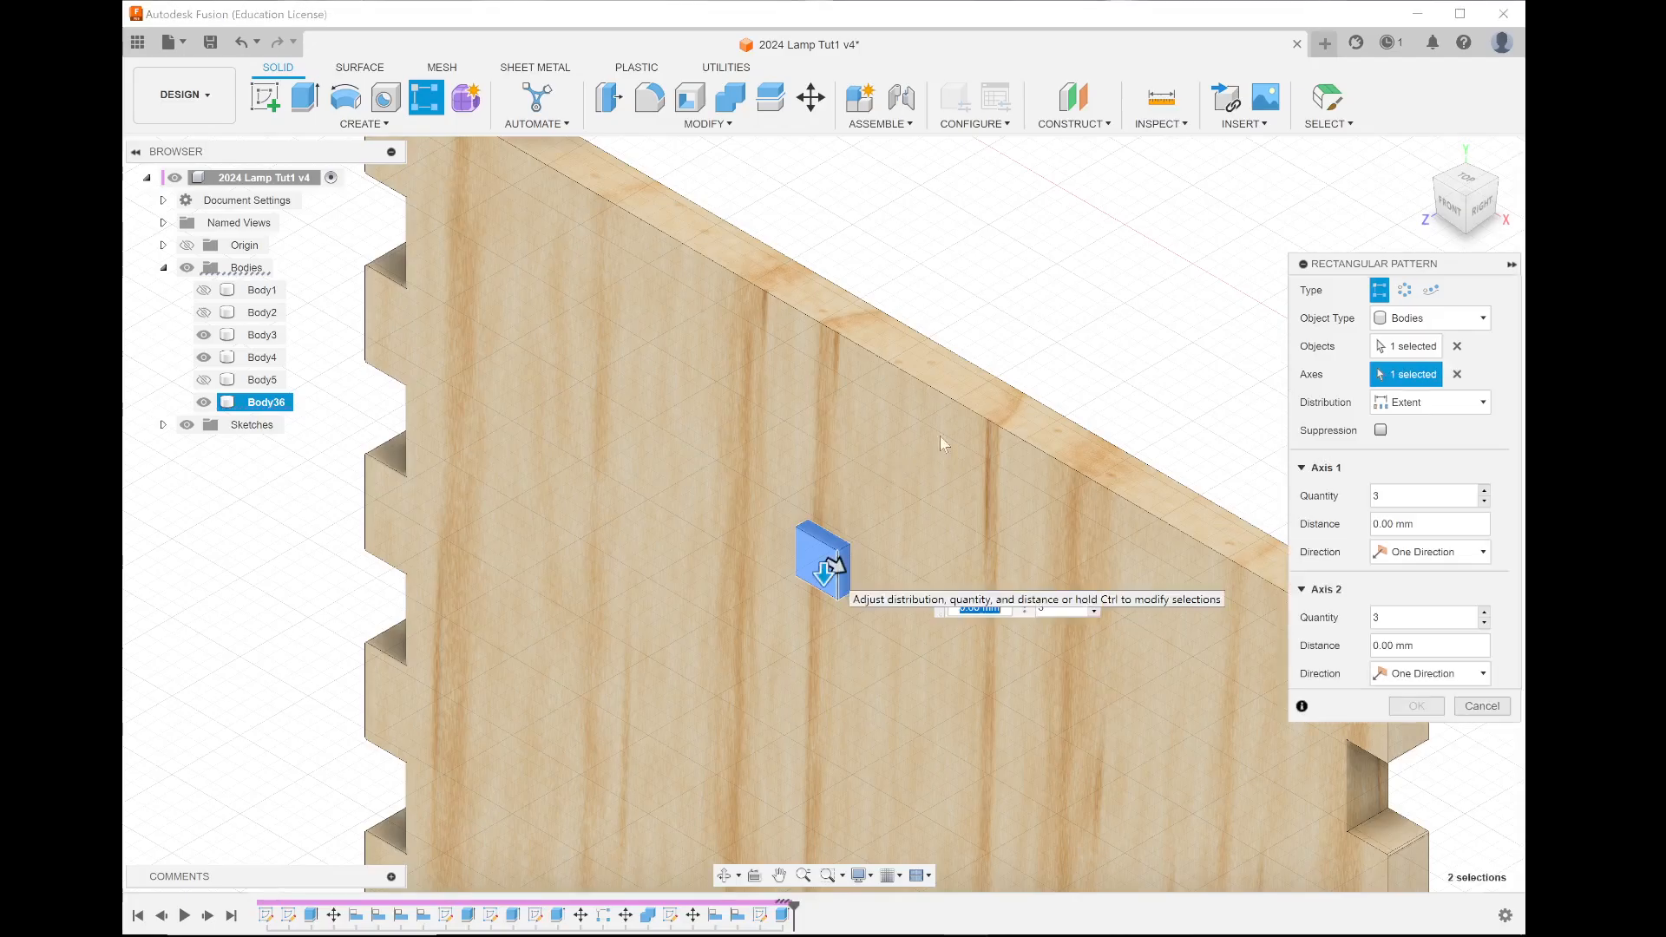
Step: Extend the LED pattern 60 mm down the panel and change its distribution to Spacing
scroll(856, 347, down, 5)
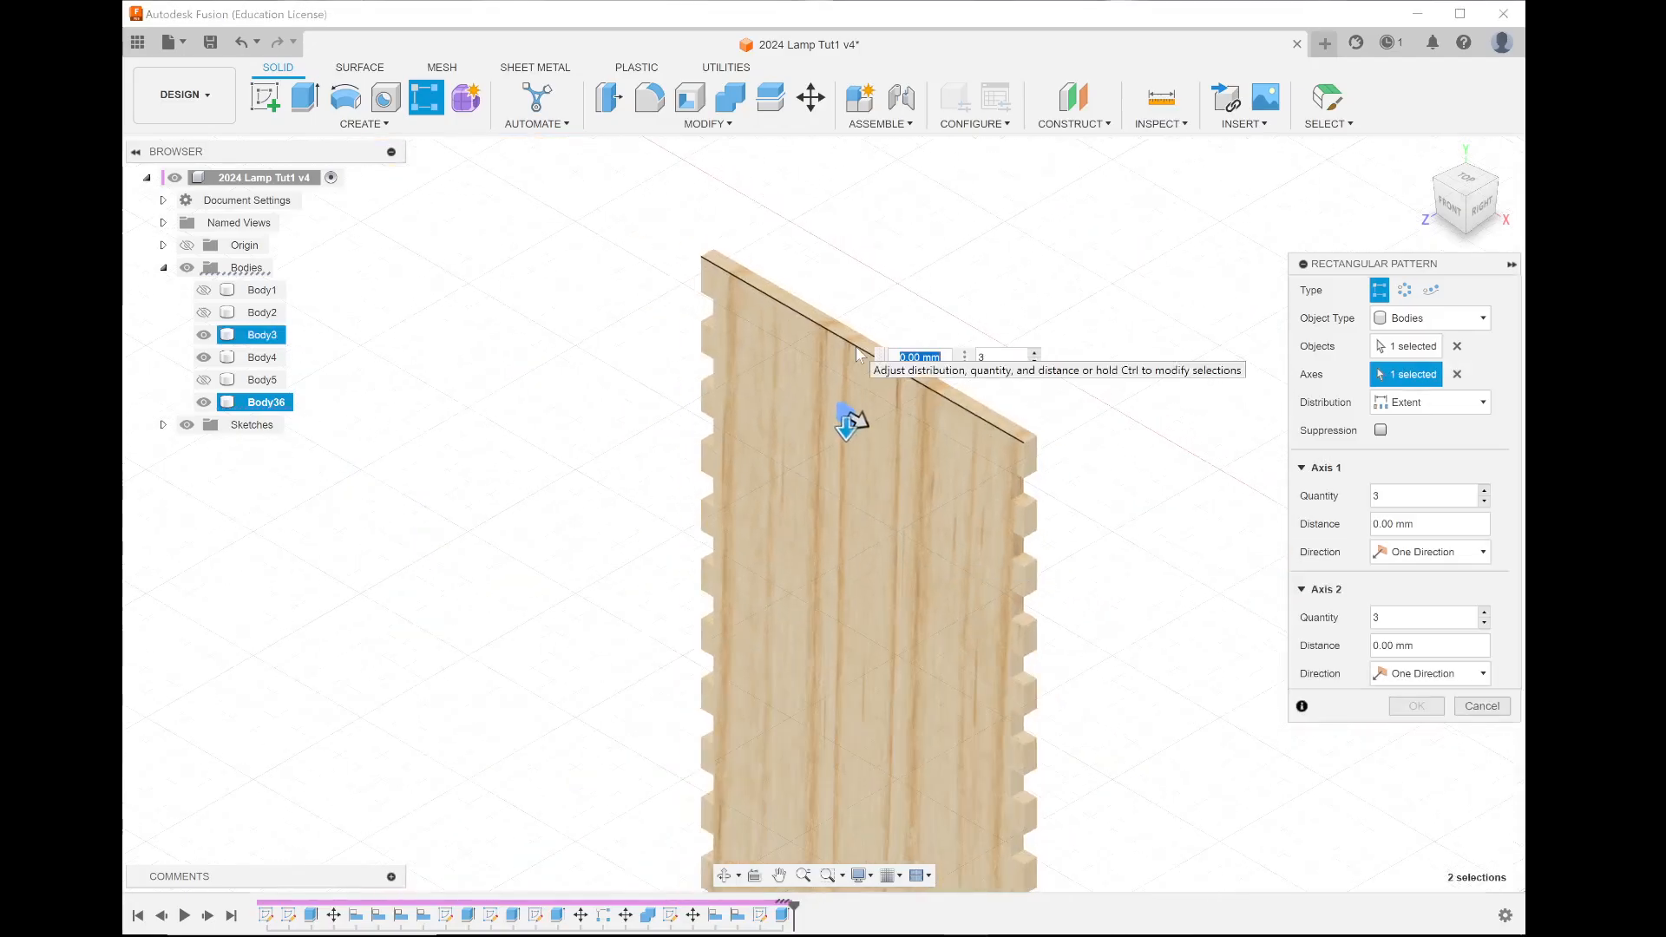
scroll(856, 347, down, 1)
scroll(904, 557, up, 1)
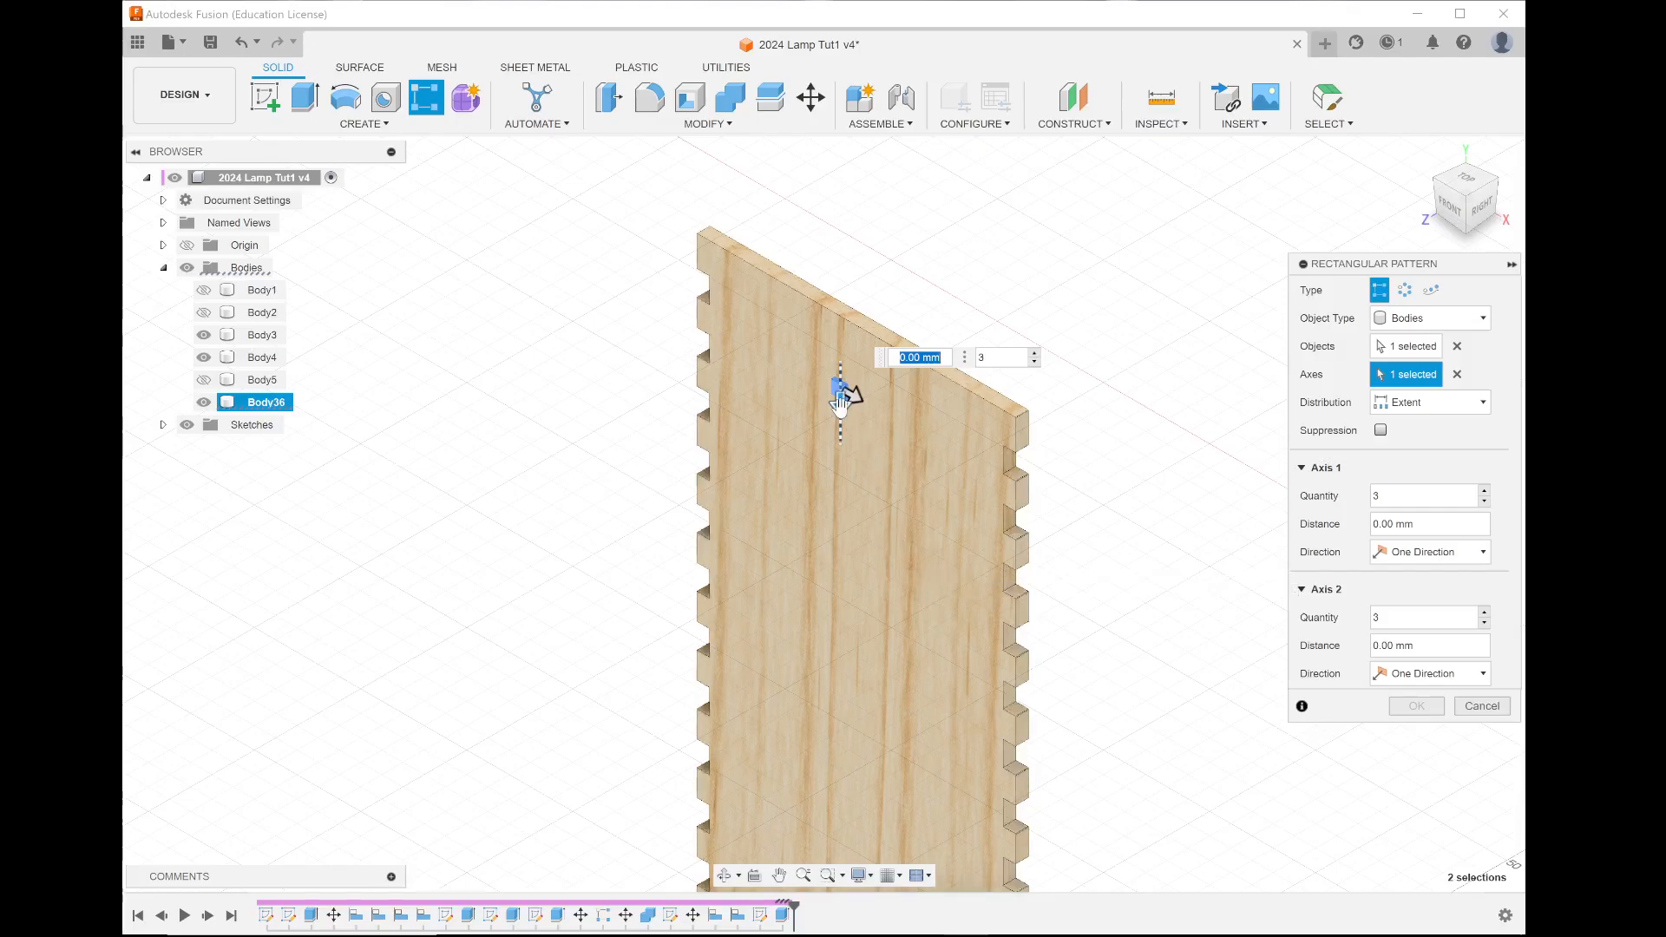
drag(840, 399, 841, 709)
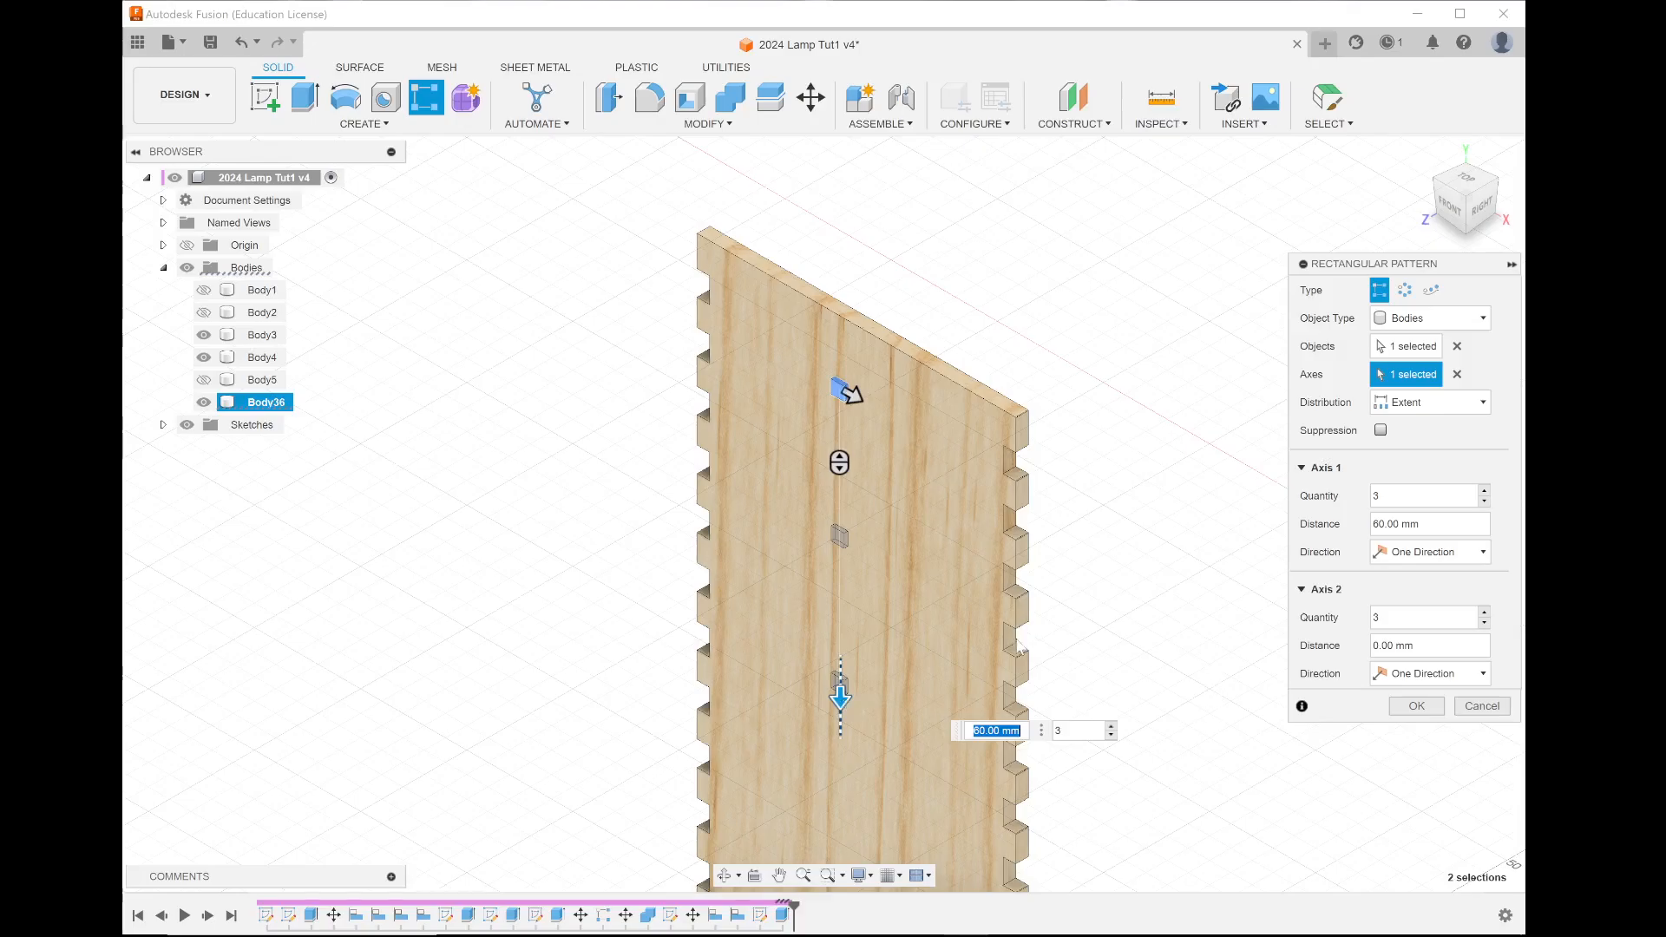
key(Tab)
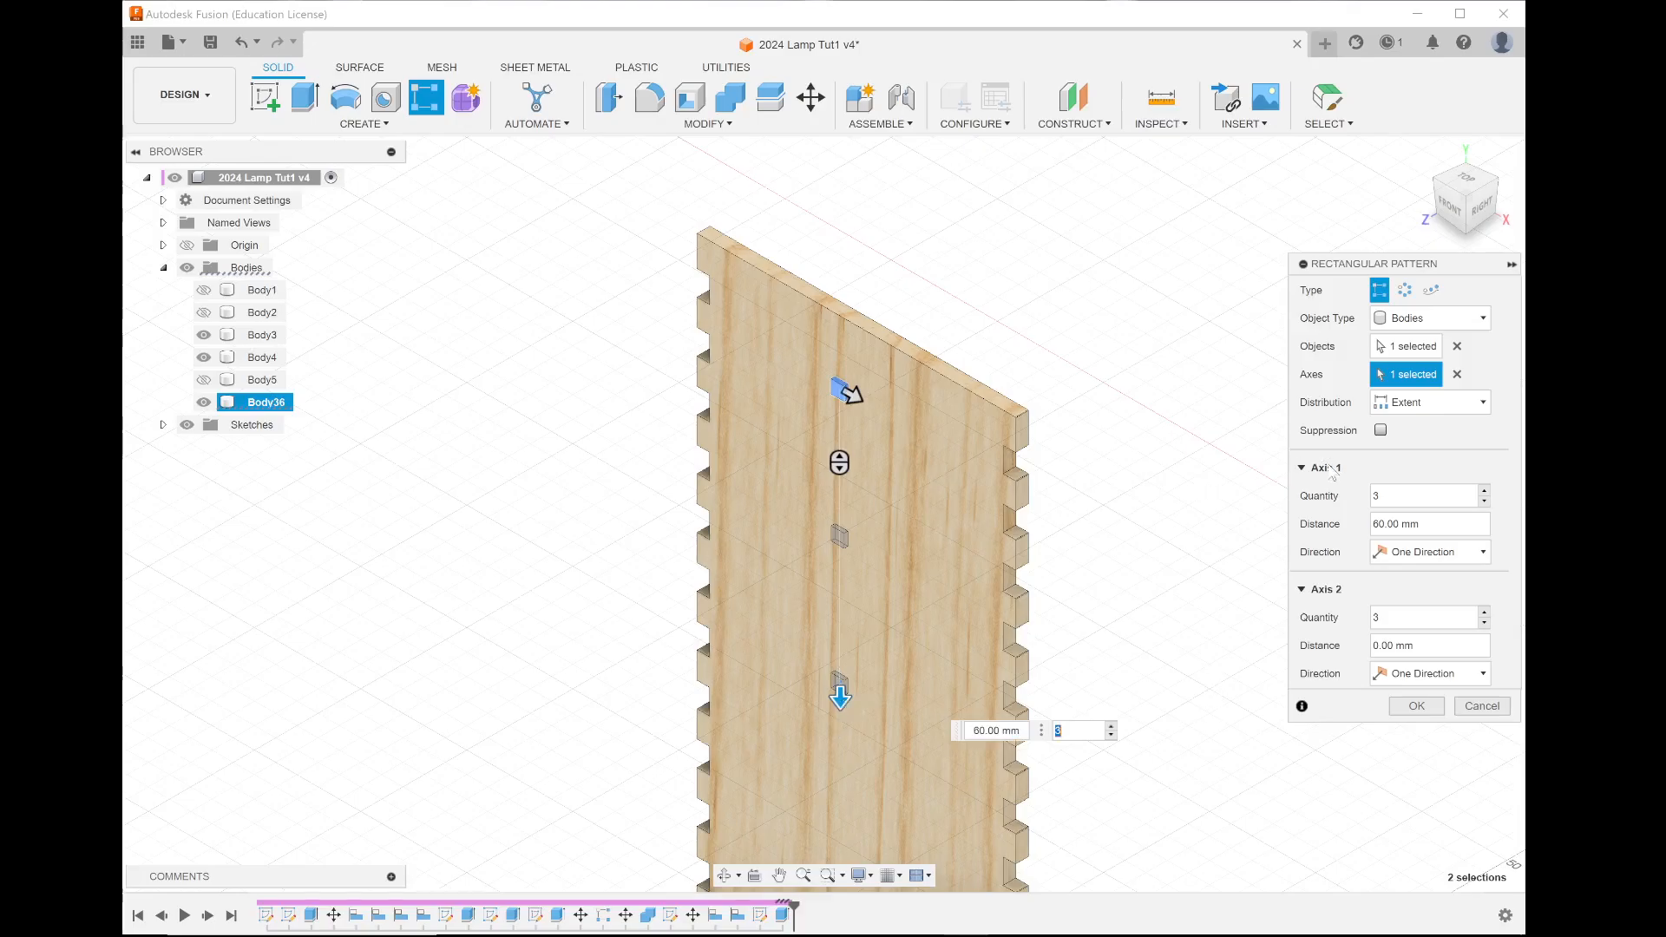
click(1421, 404)
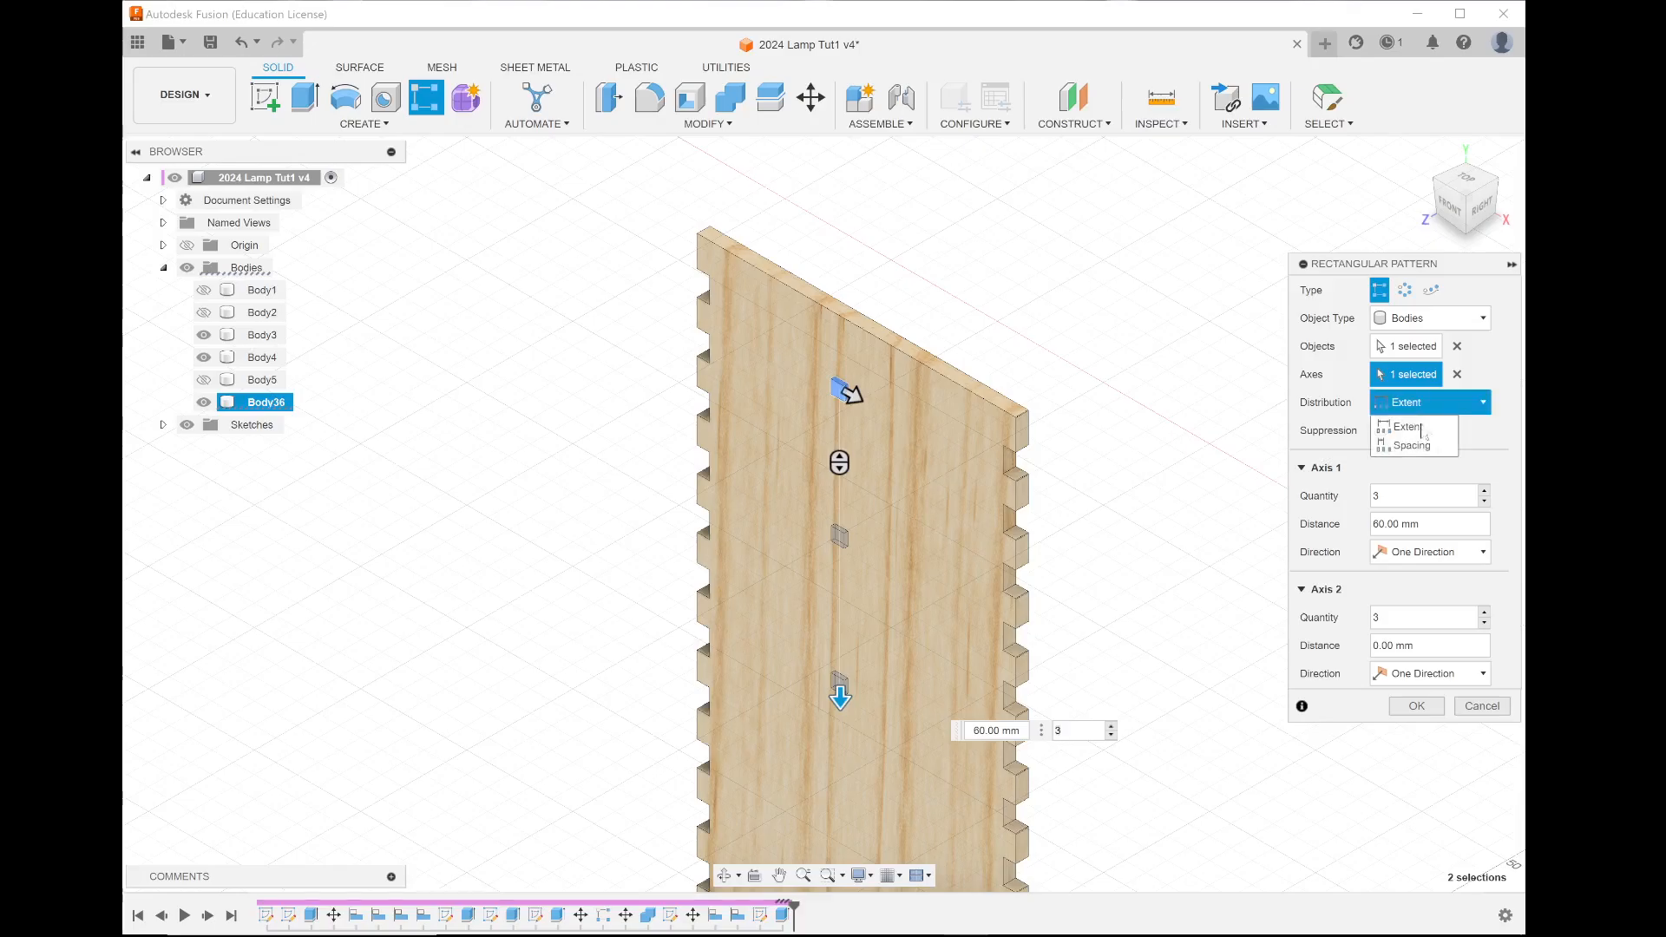
click(1424, 441)
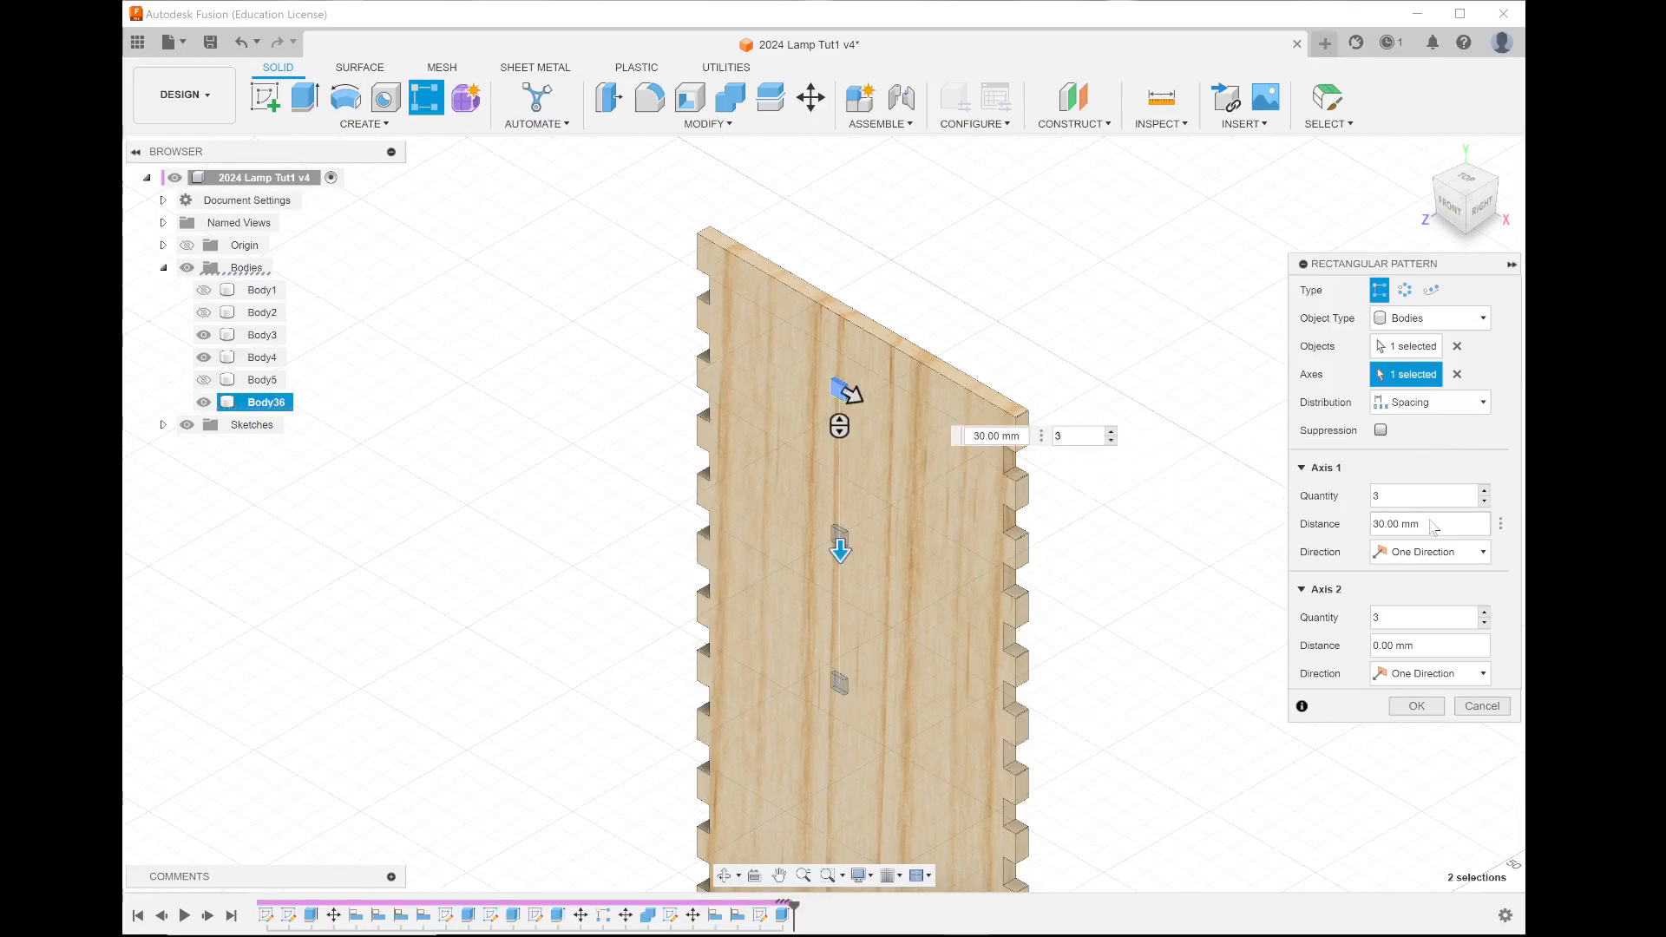
Step: Set the LED pattern's quantity down the panel's height to 6
drag(1430, 523, 1368, 525)
scroll(988, 370, up, 2)
scroll(988, 369, down, 5)
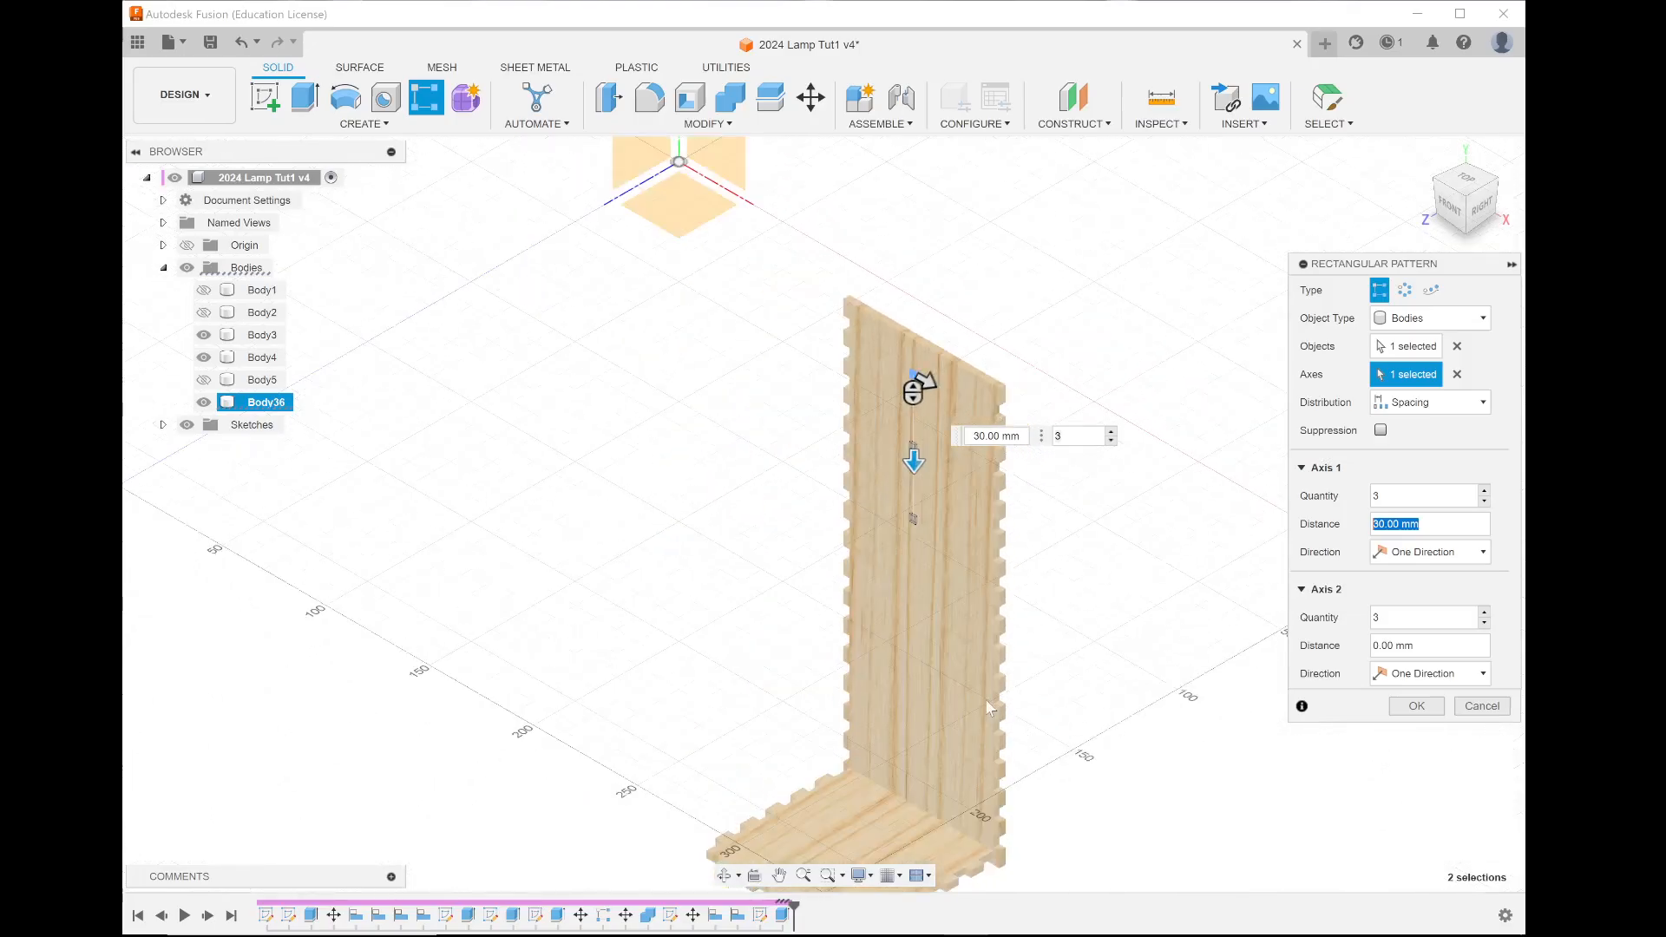
scroll(985, 699, up, 2)
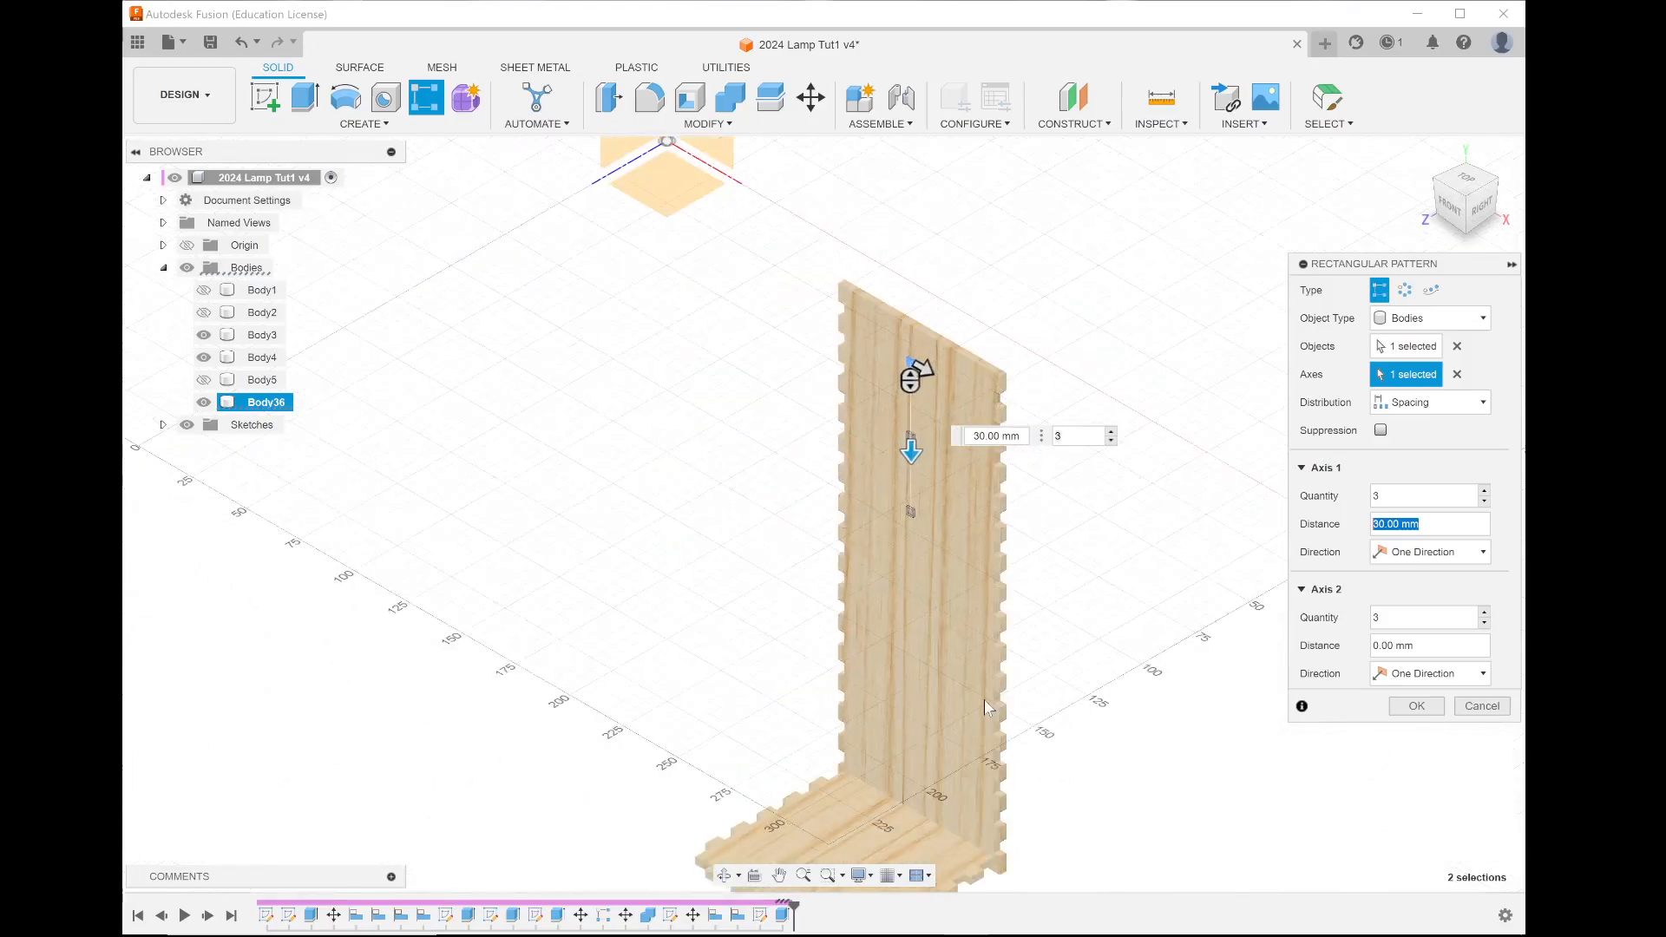
click(1110, 432)
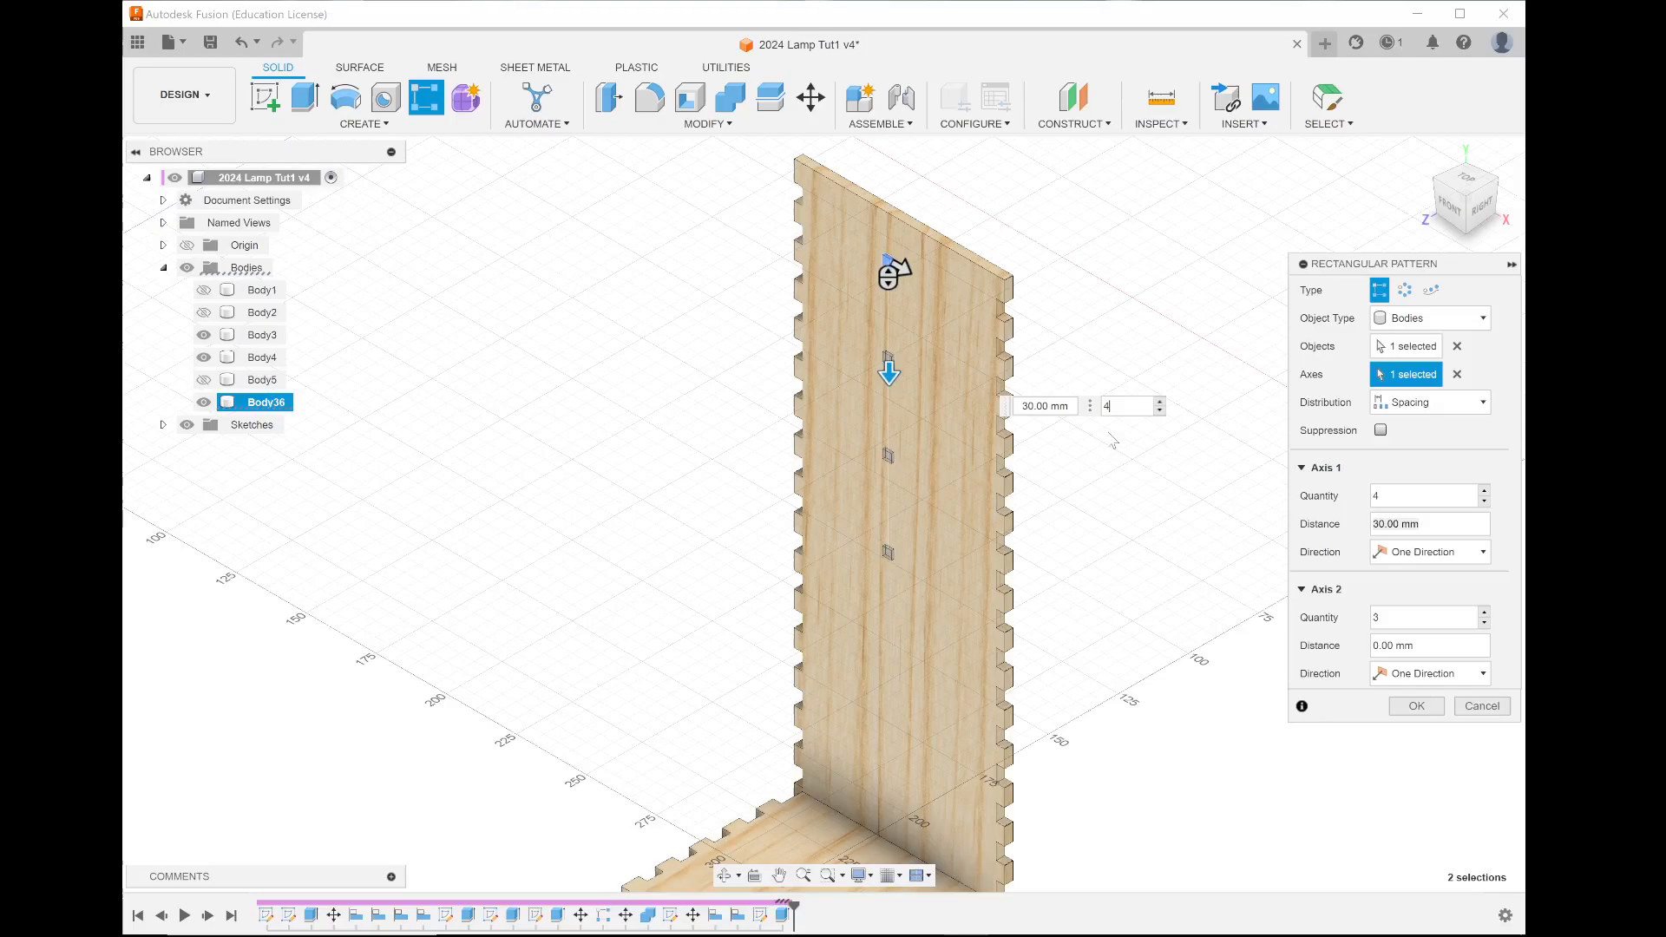
click(1160, 402)
click(1161, 402)
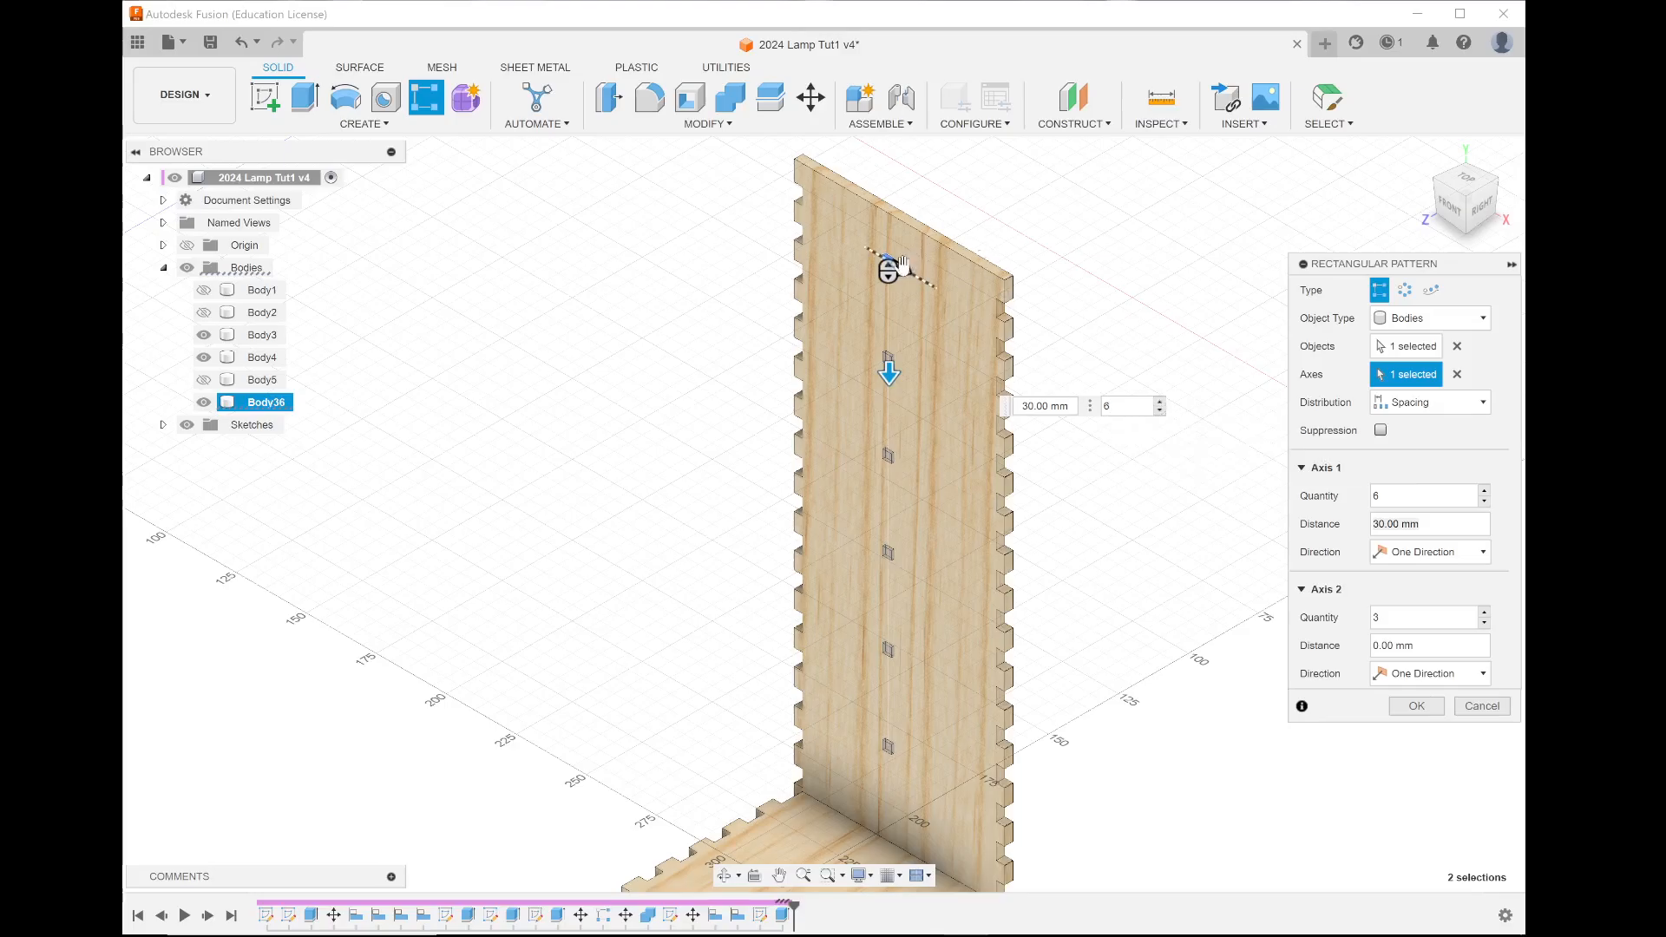
Step: Spread the LED pattern across the panel's width at 10 mm spacing with a quantity of 3, and create it
click(903, 268)
drag(903, 268, 934, 282)
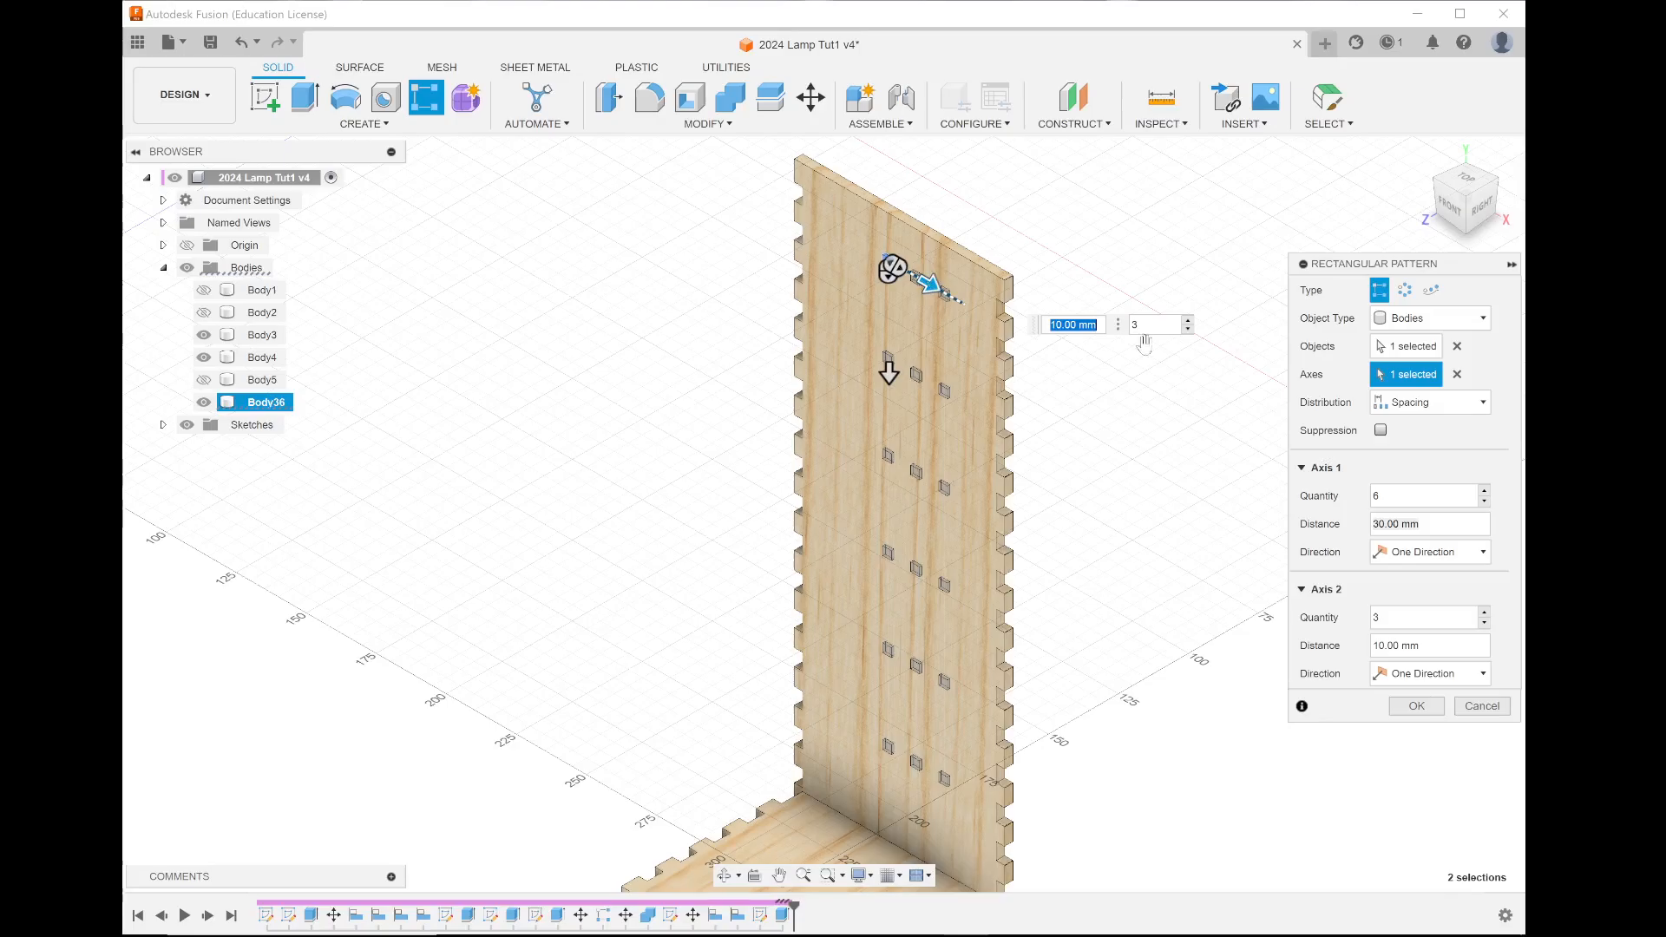
key(Tab)
click(1404, 710)
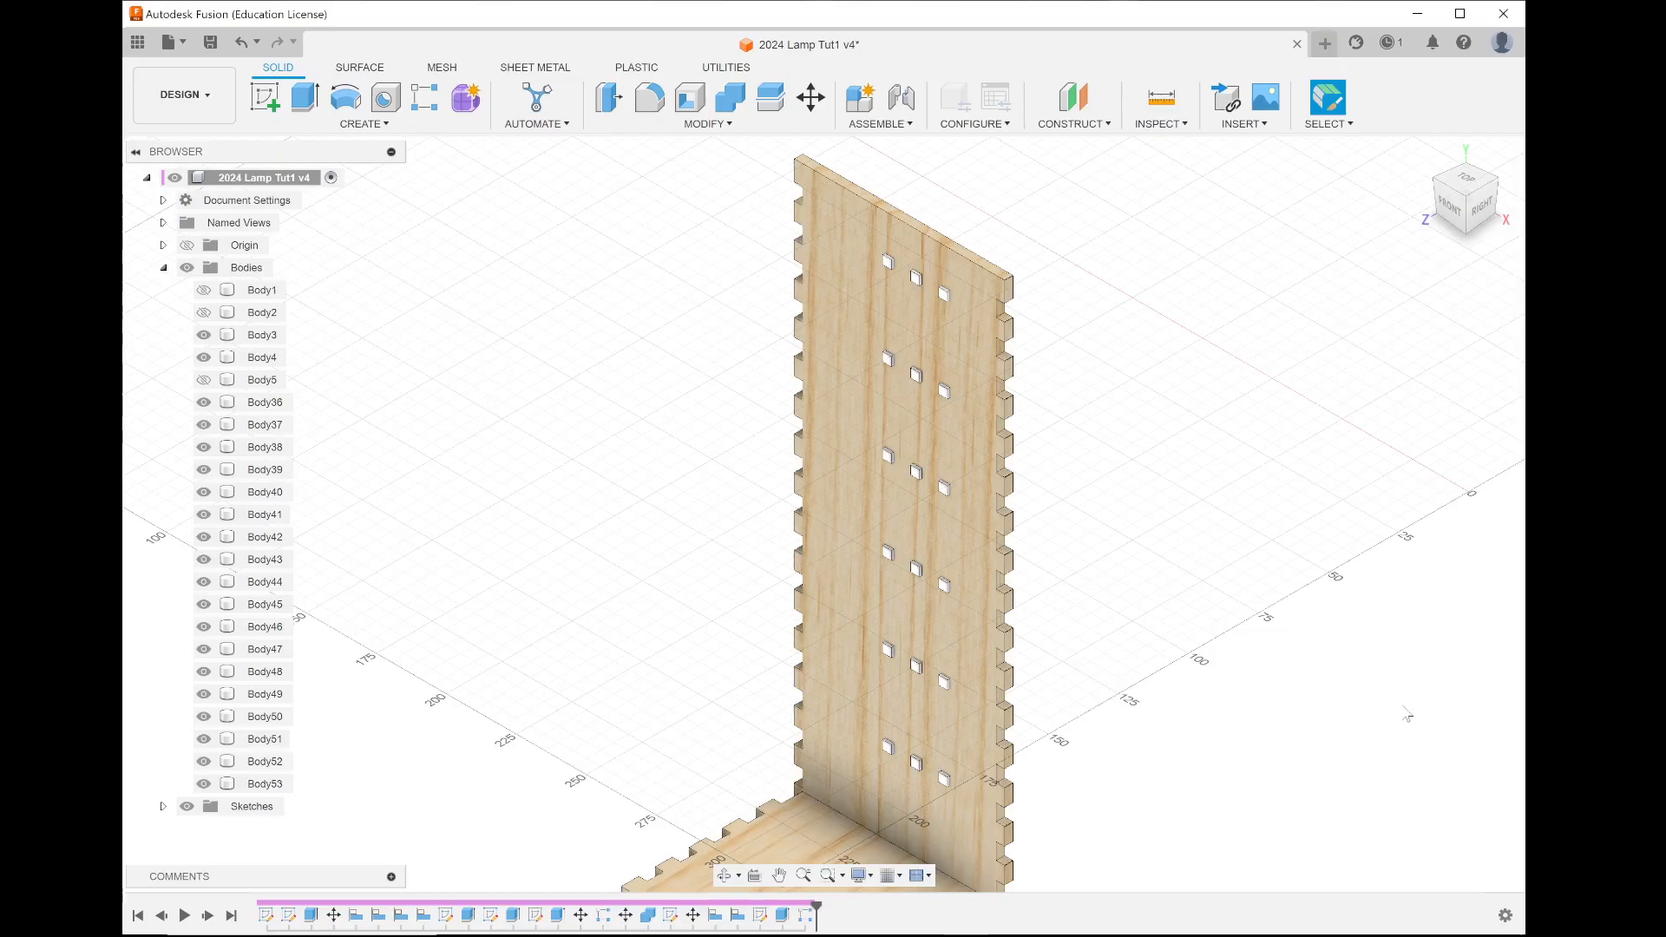
Step: Show the hidden panels Body2, Body1 and Body5 again to close up the box
click(892, 469)
click(604, 406)
click(203, 314)
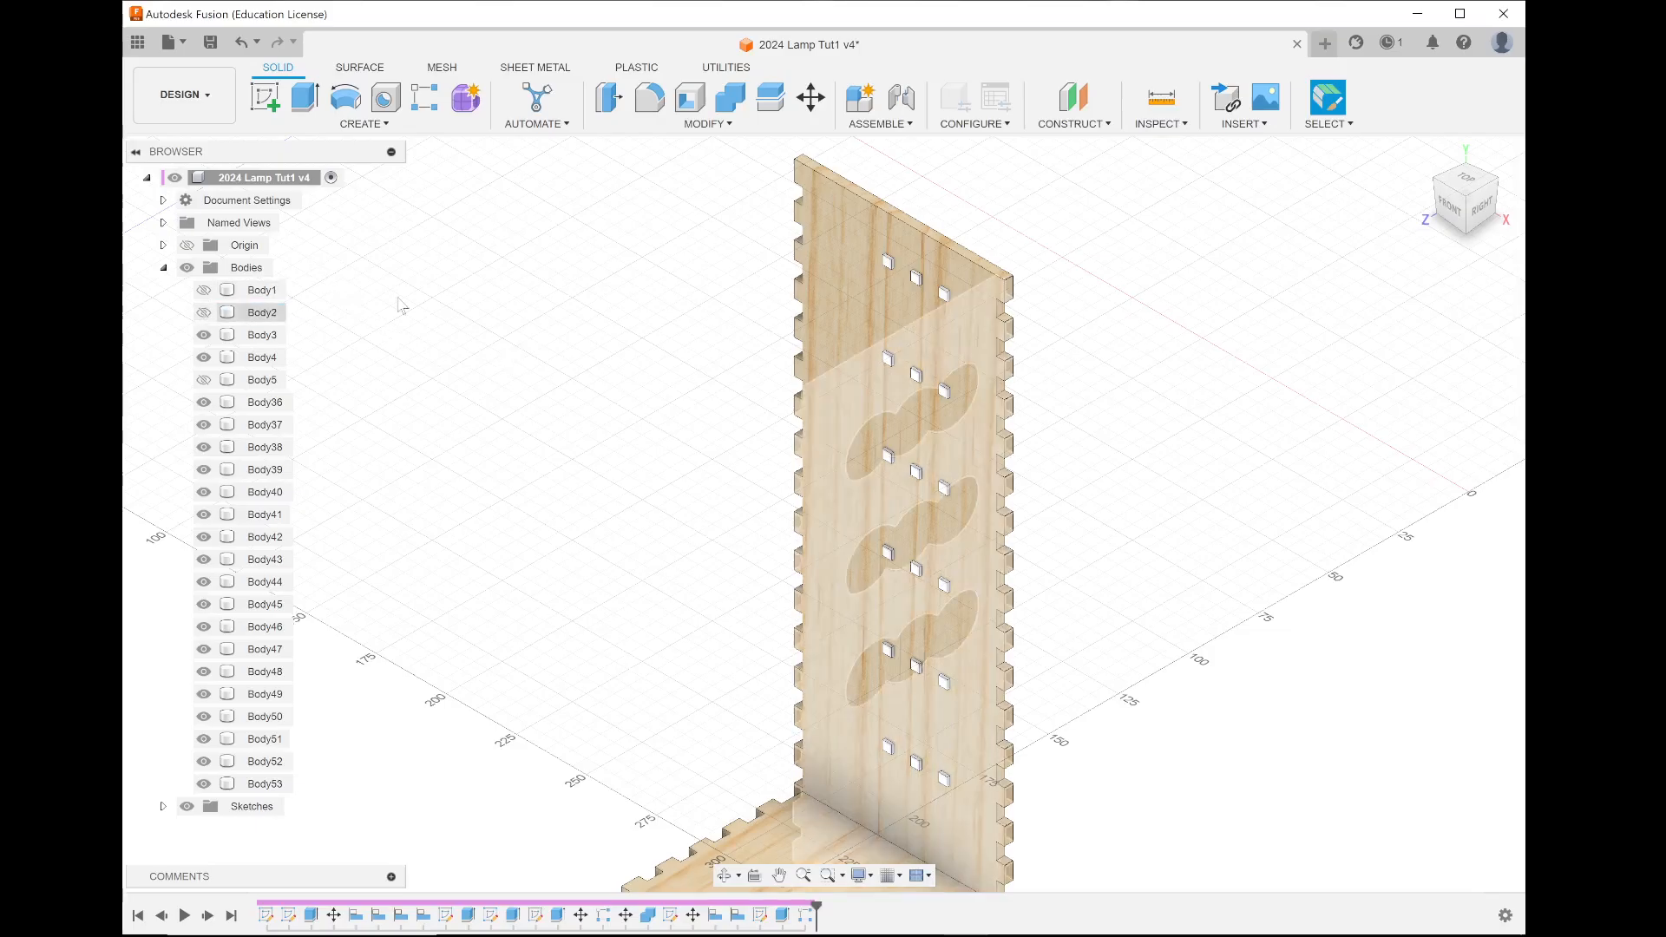
click(203, 313)
click(203, 312)
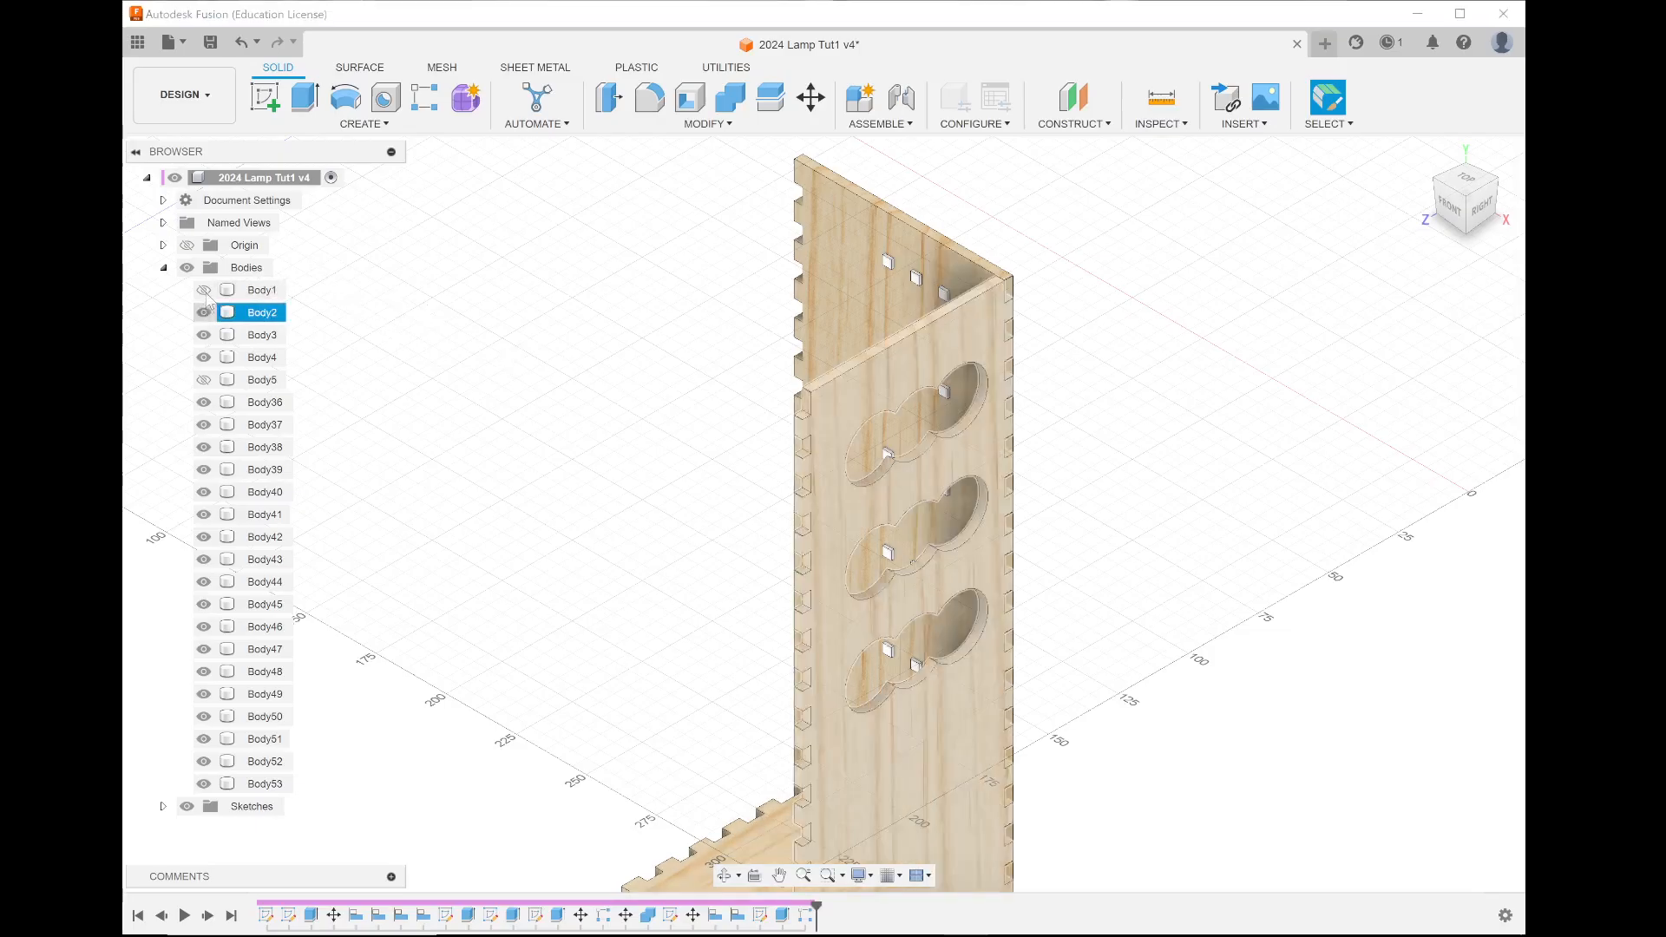
click(203, 290)
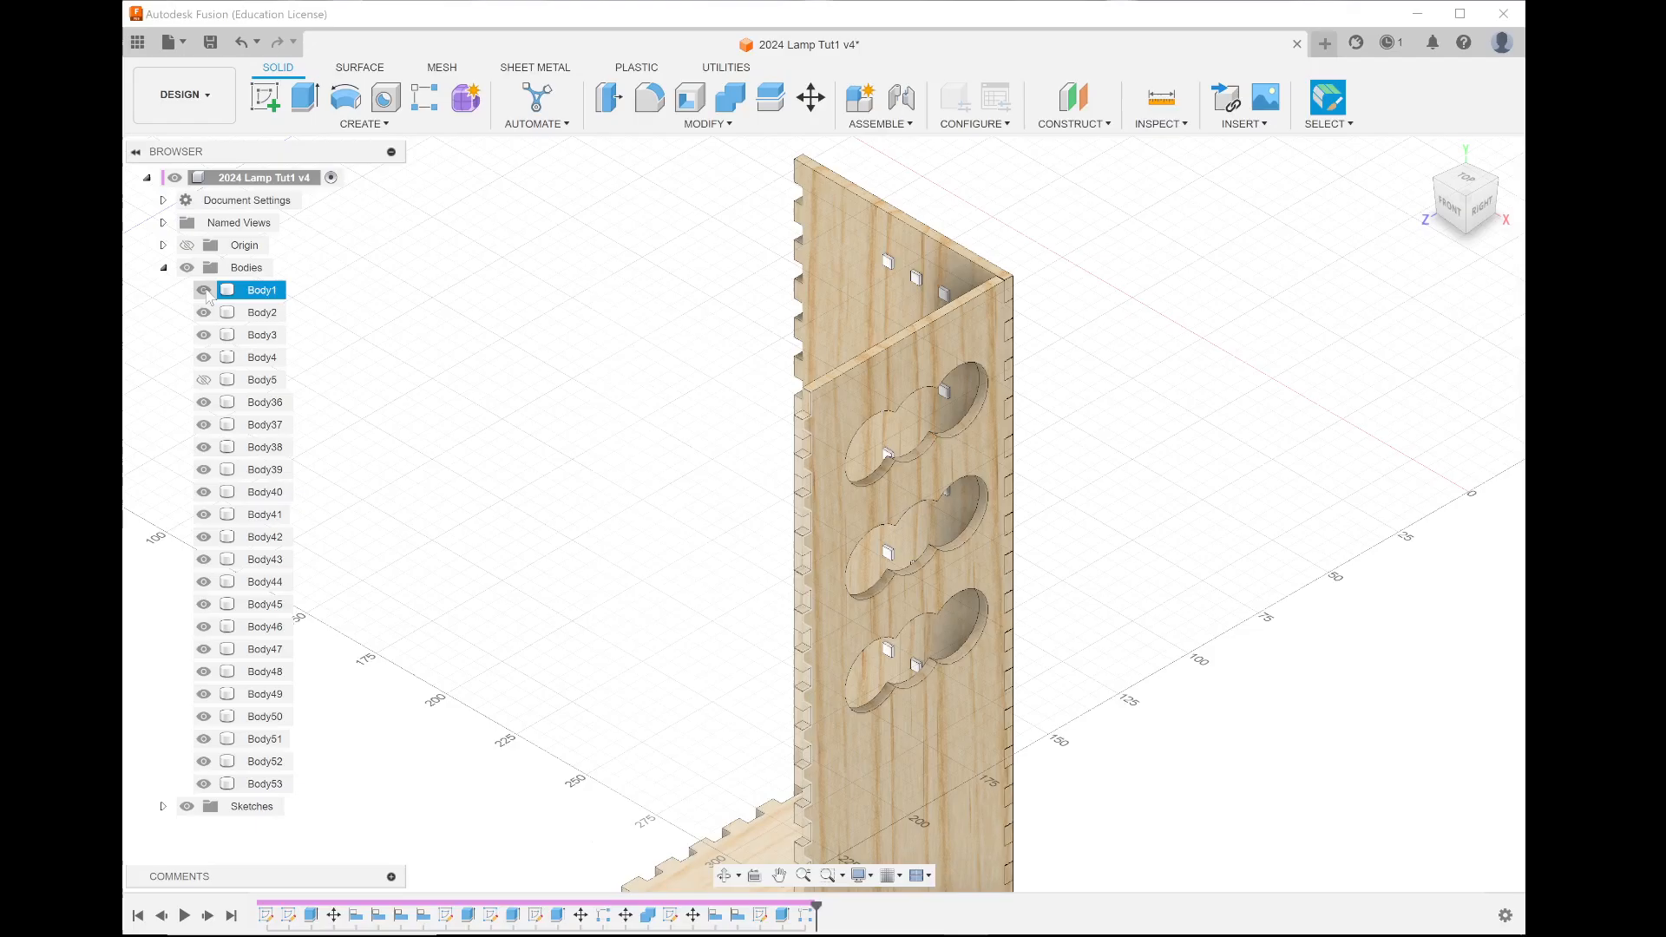
click(203, 379)
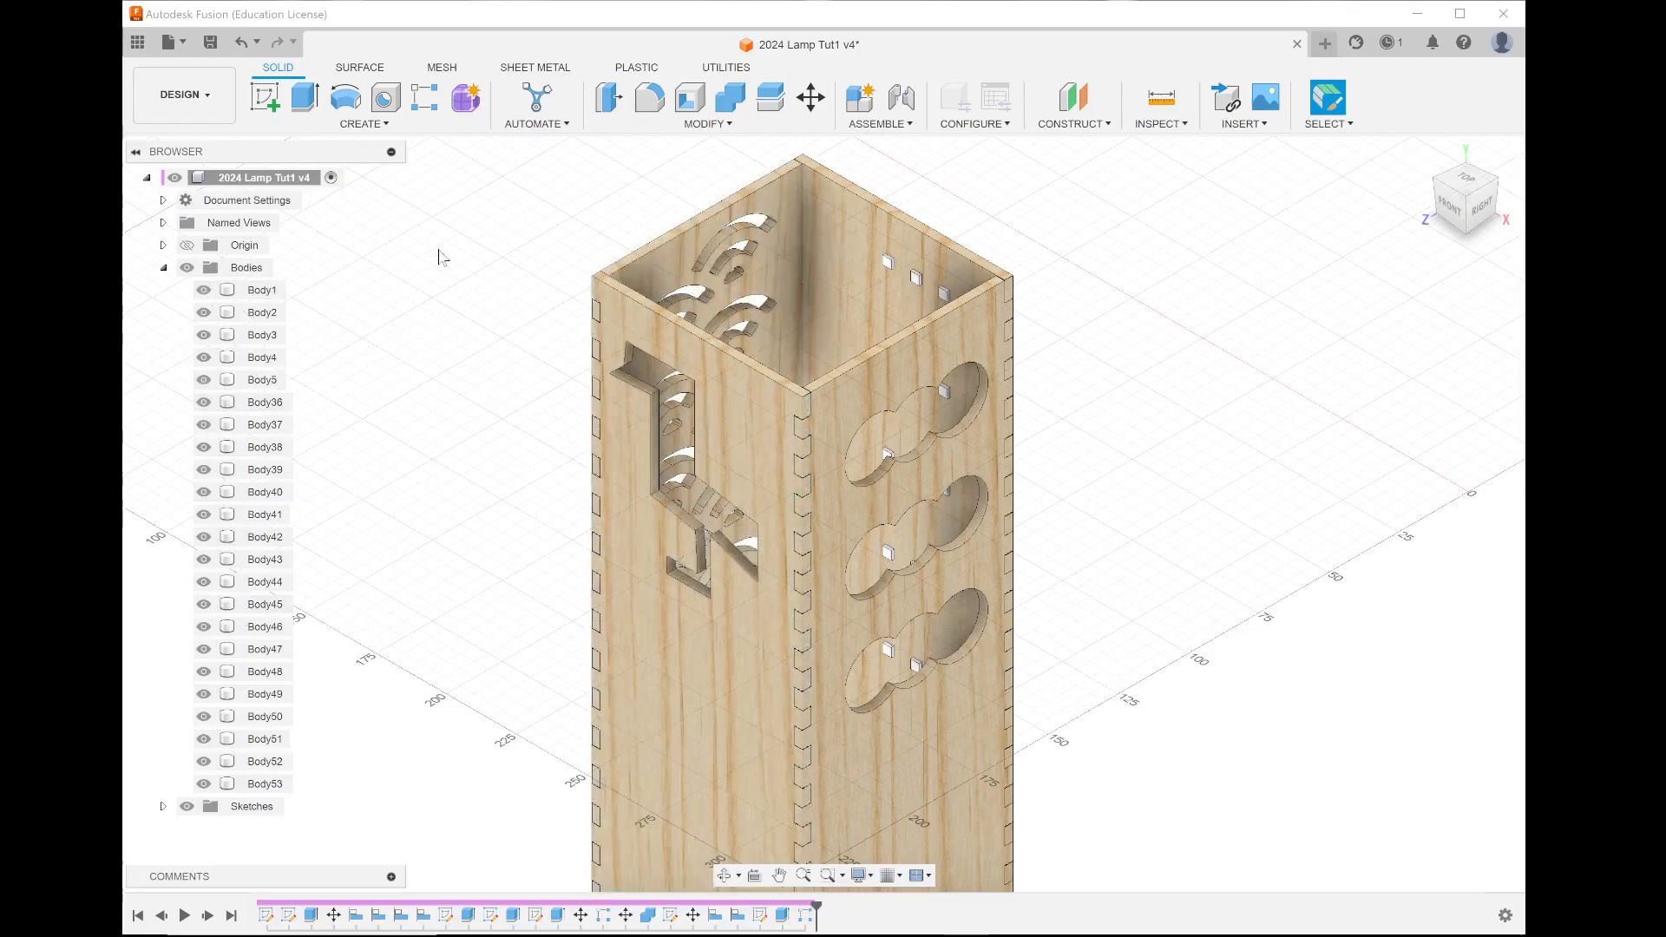
Step: Create a sketch on the inner face of the base panel Body4, viewed from above
scroll(439, 252, down, 3)
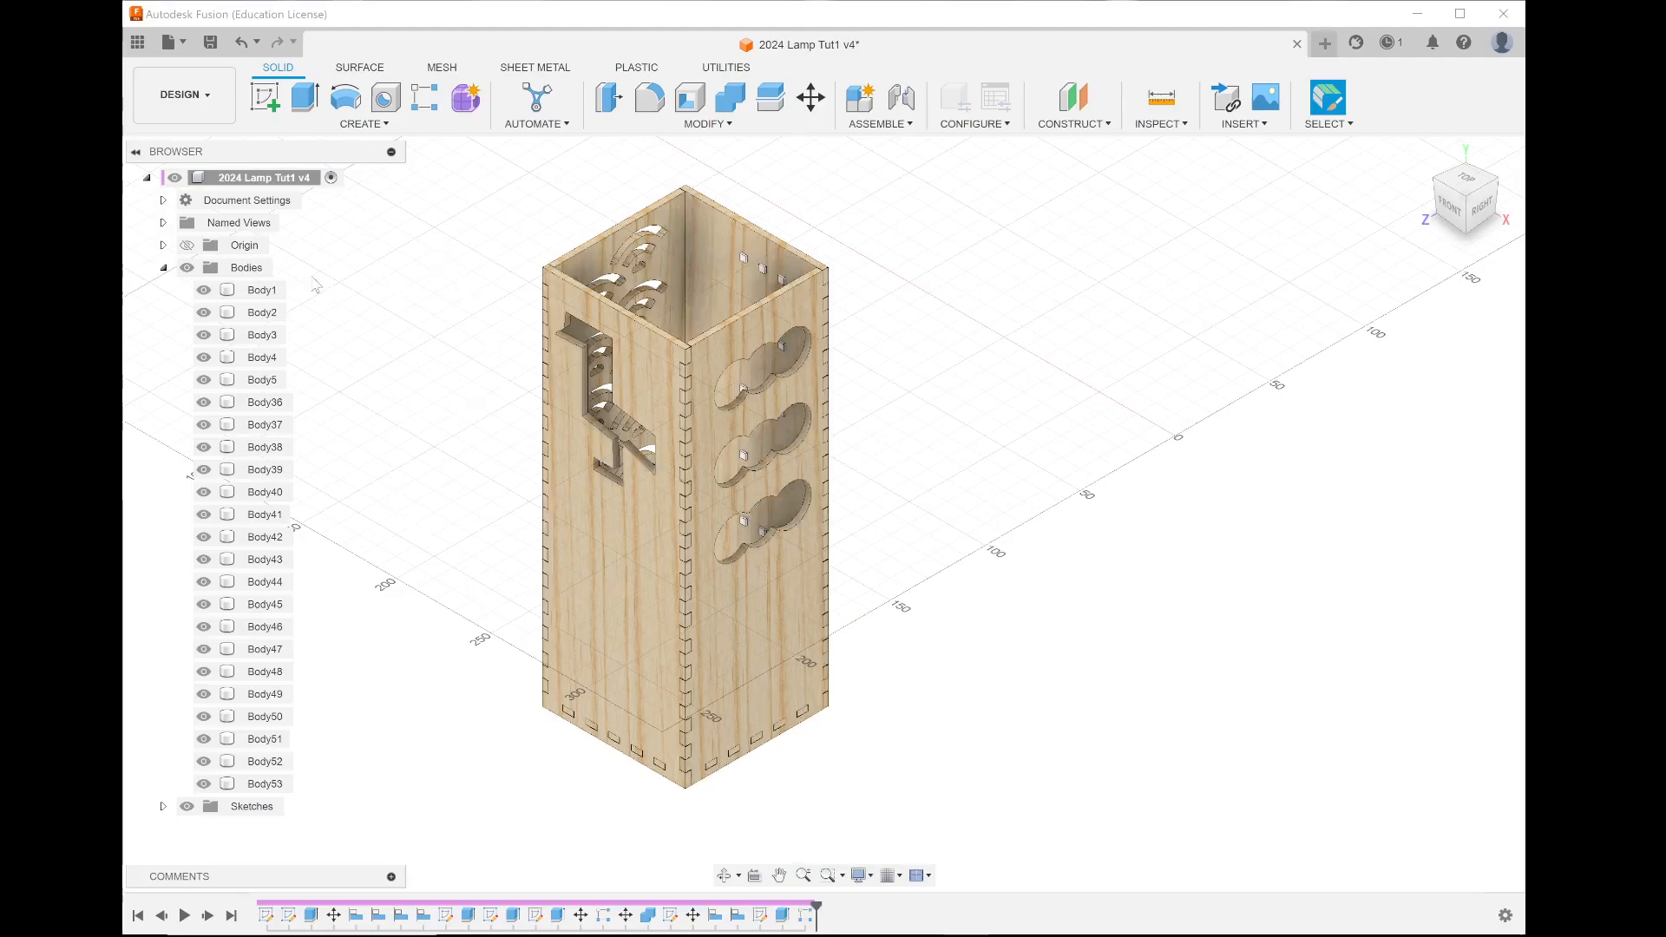
click(265, 96)
scroll(644, 231, up, 3)
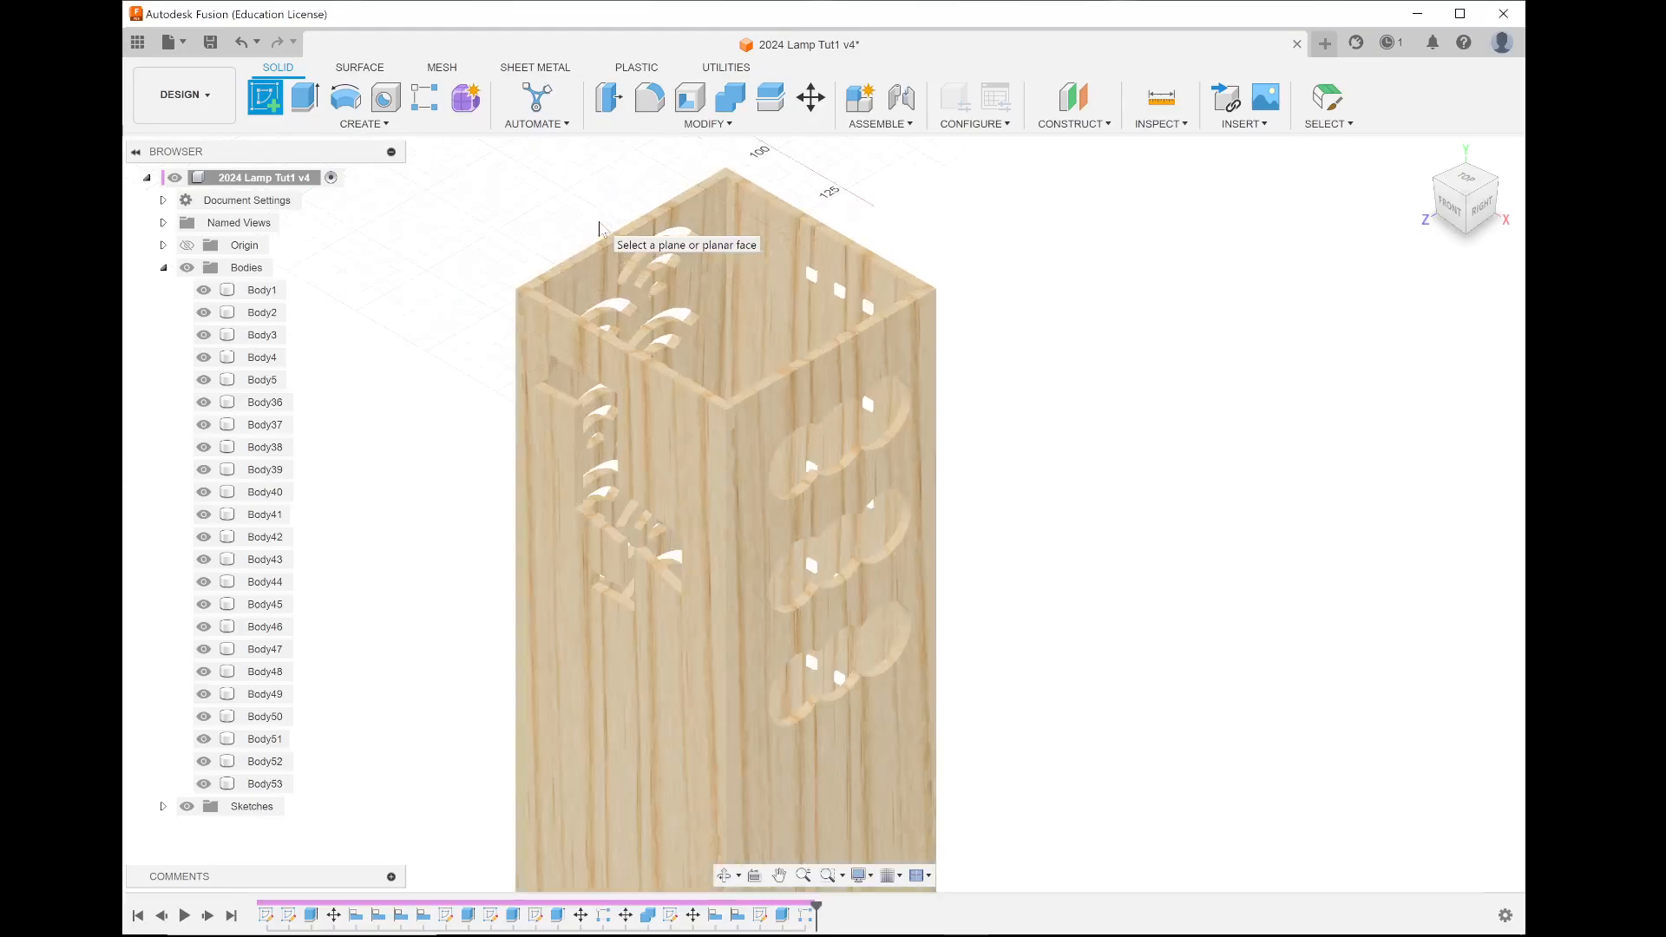
scroll(644, 231, down, 4)
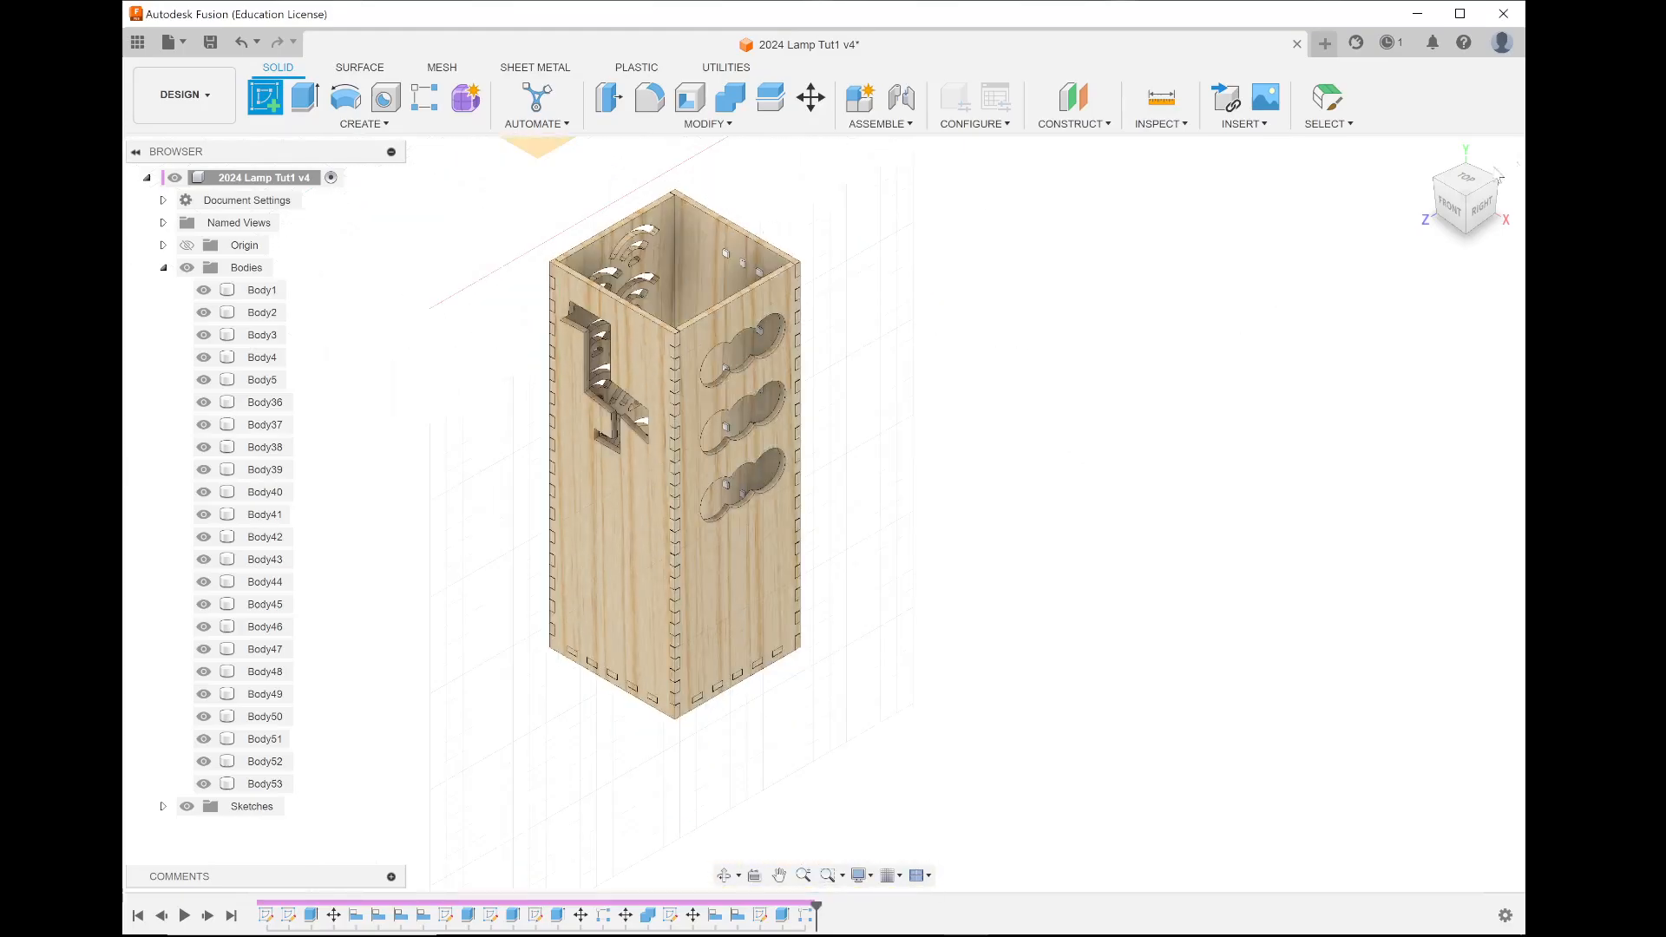
click(1482, 195)
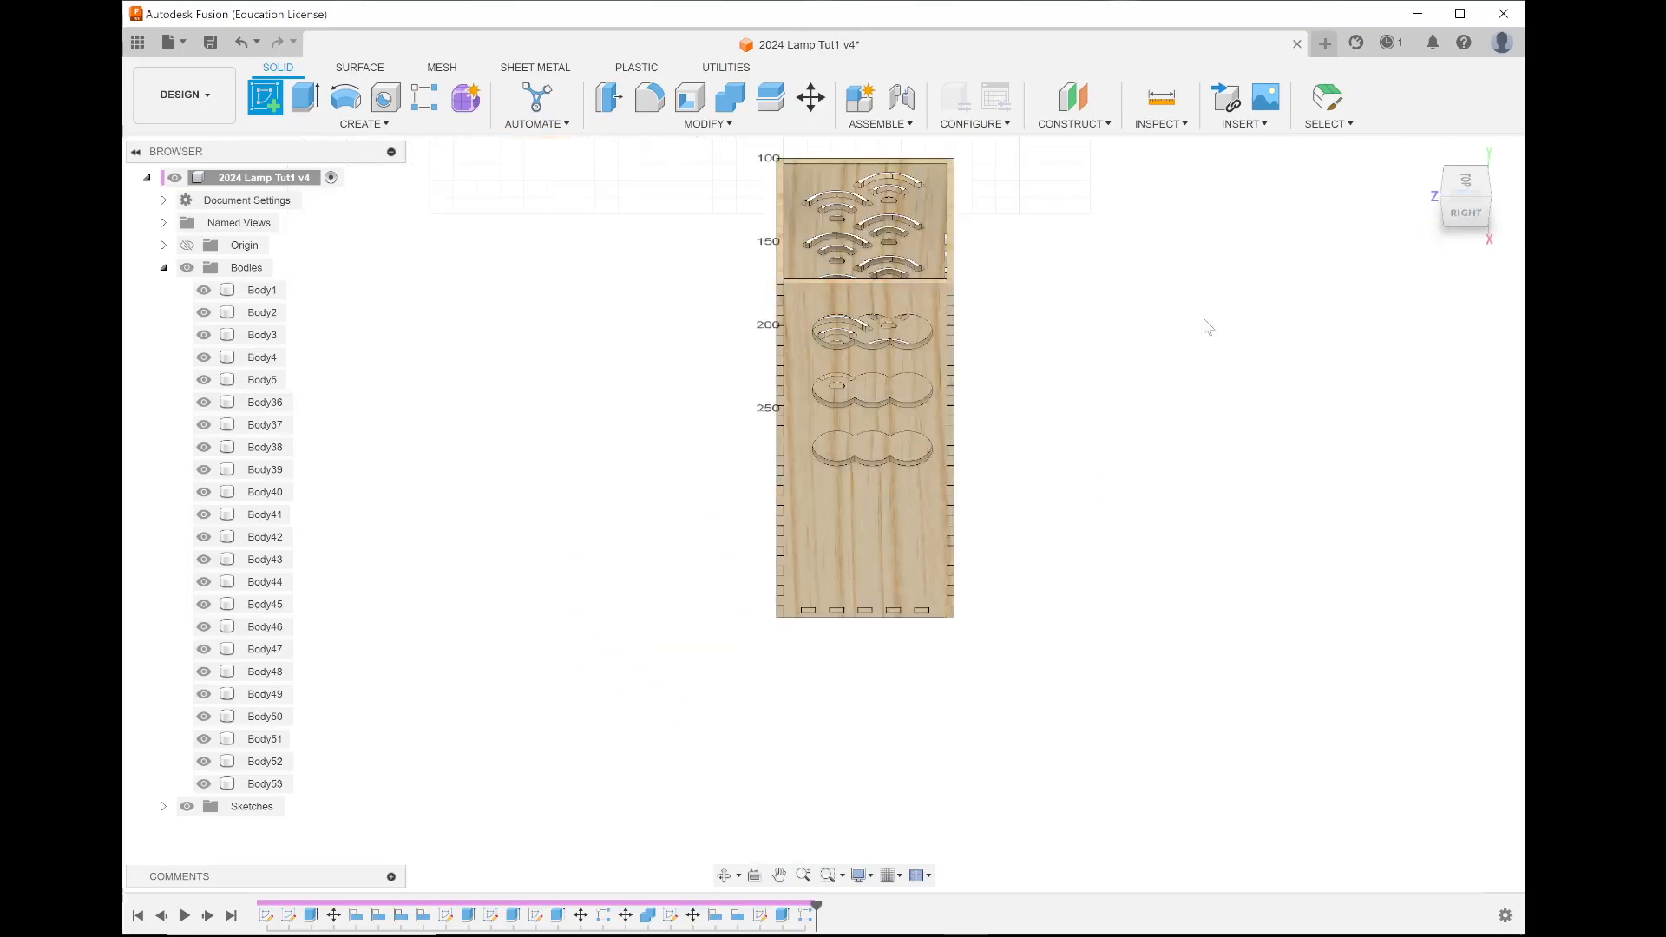
click(1467, 183)
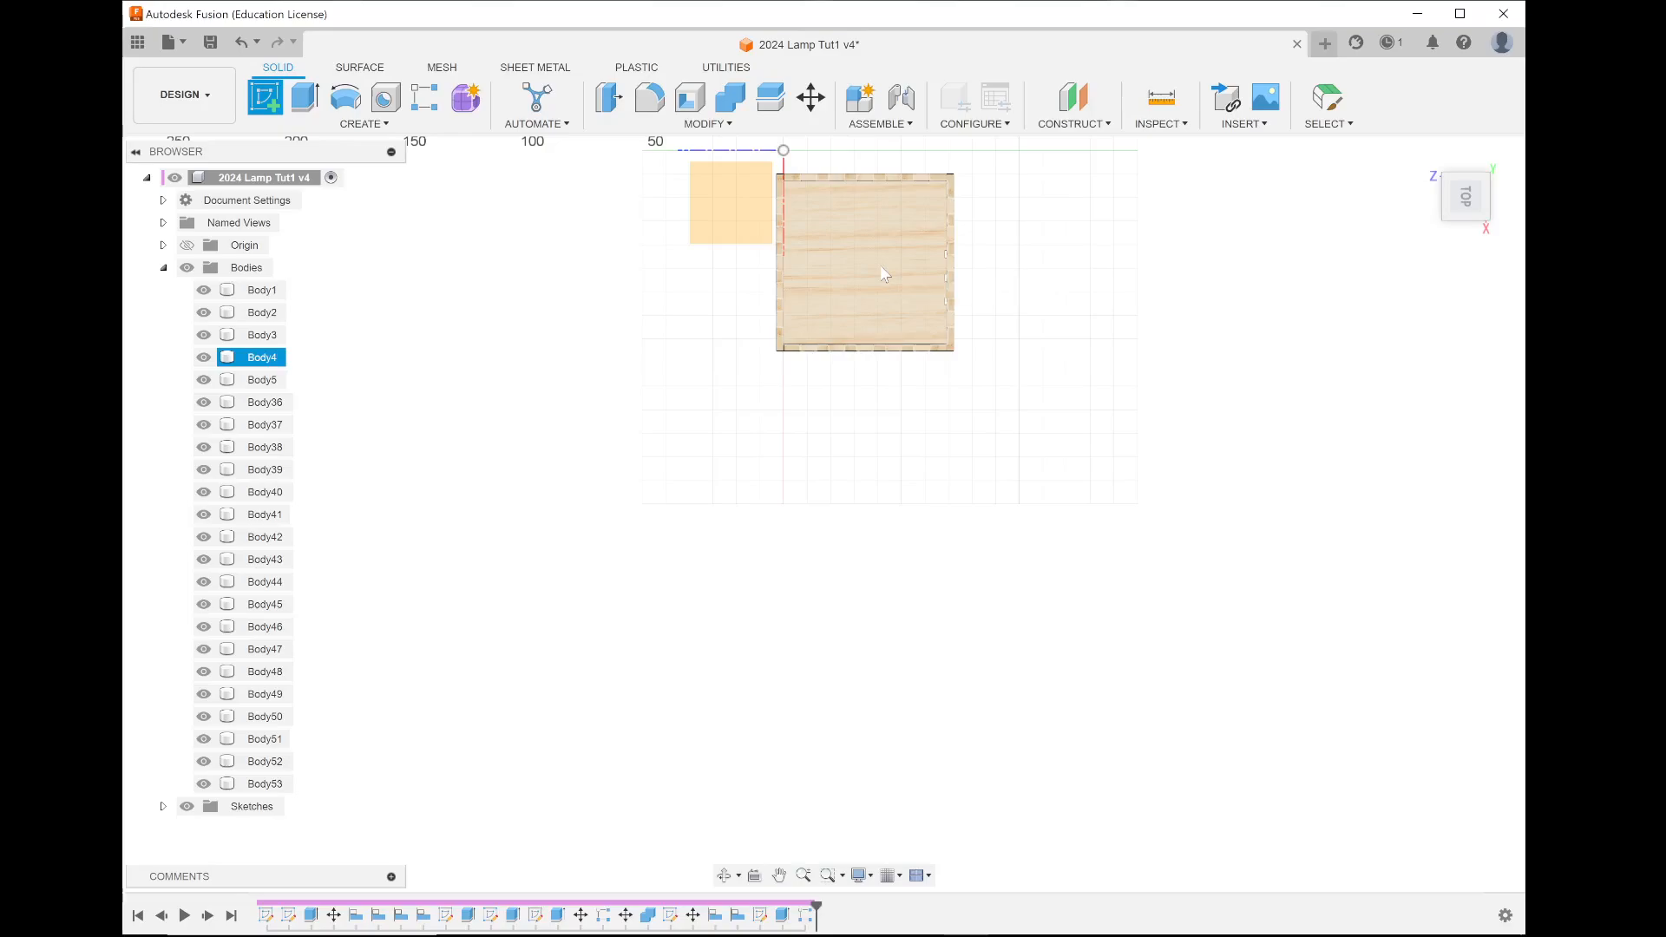
click(883, 274)
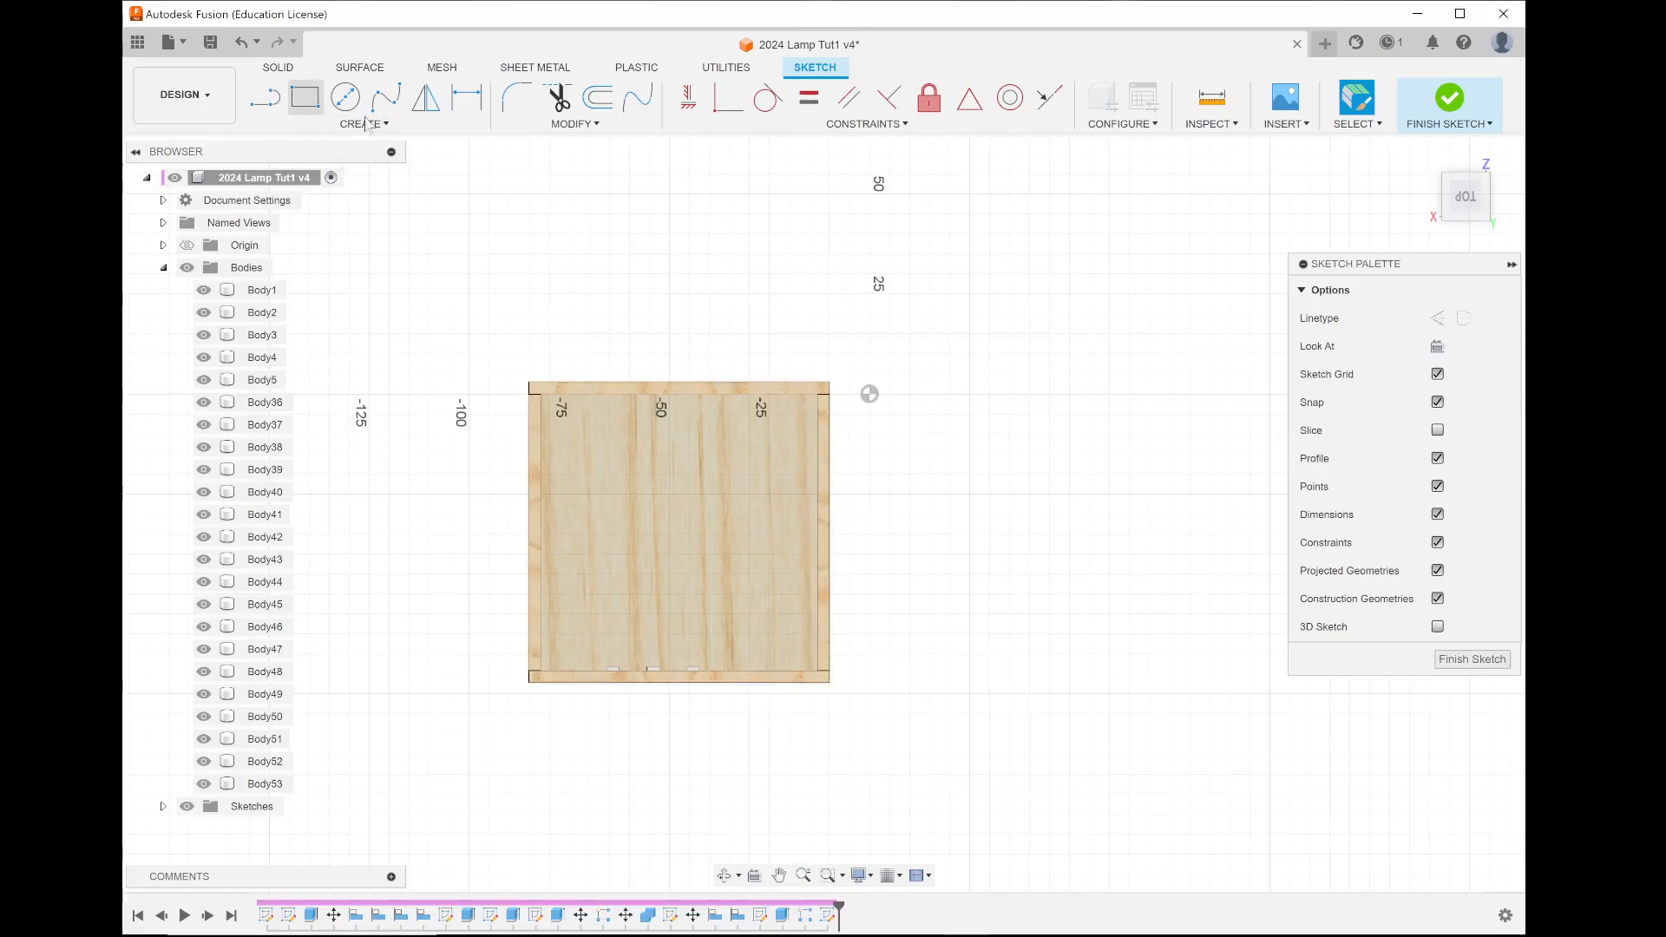
click(599, 97)
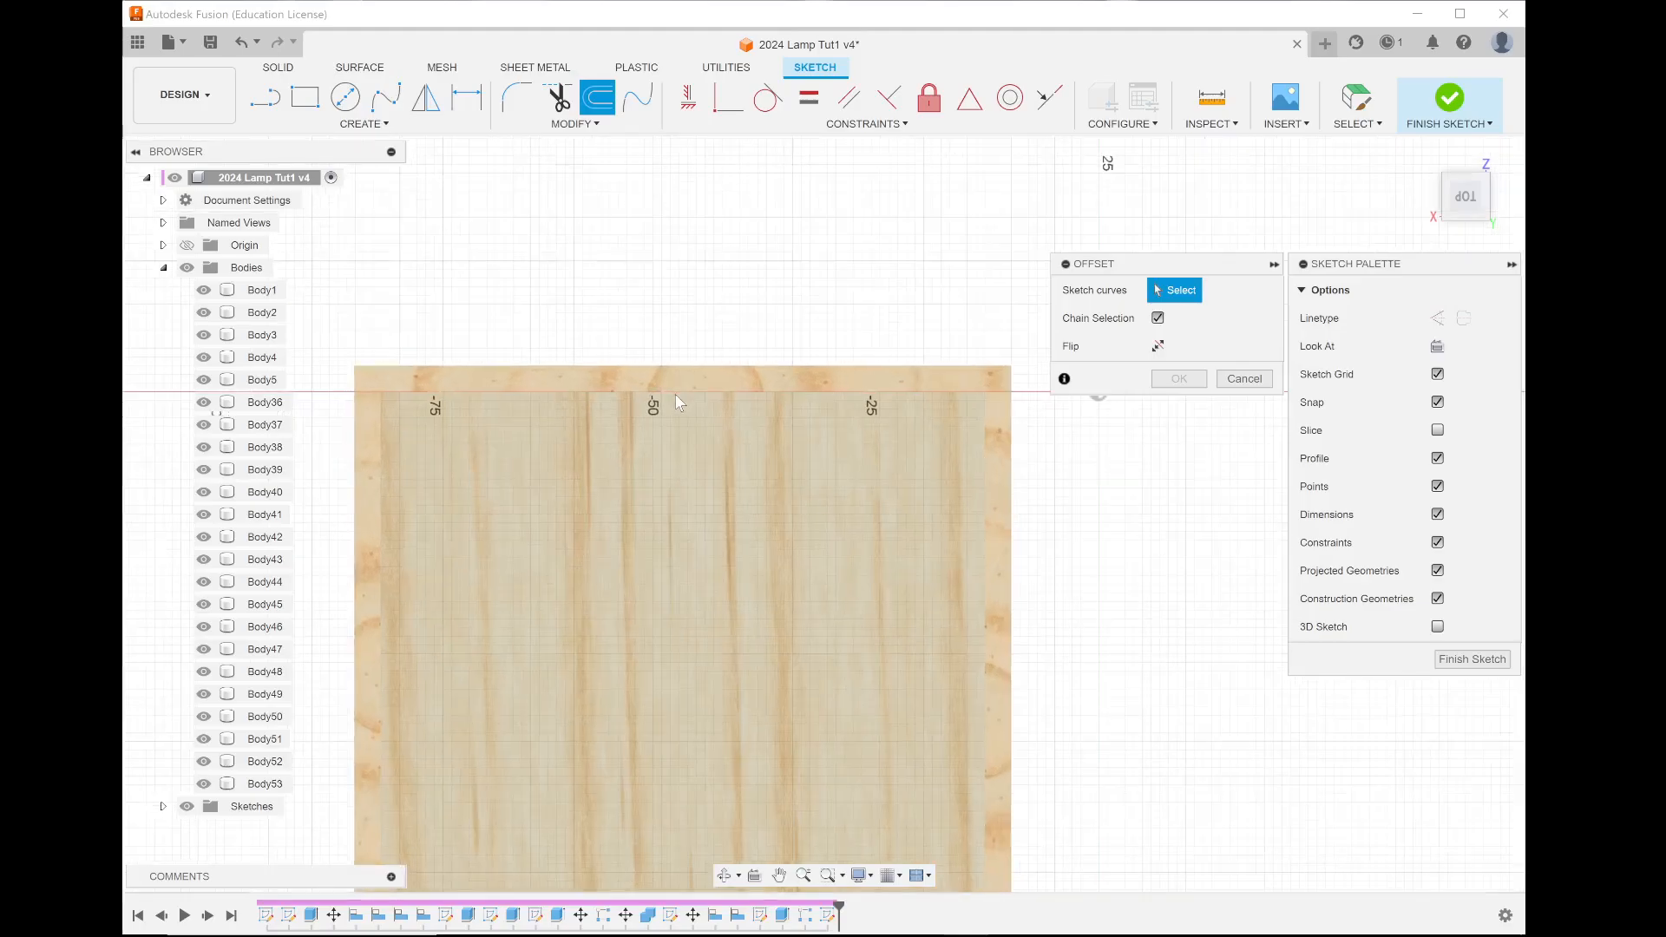
scroll(670, 380, down, 3)
click(1245, 382)
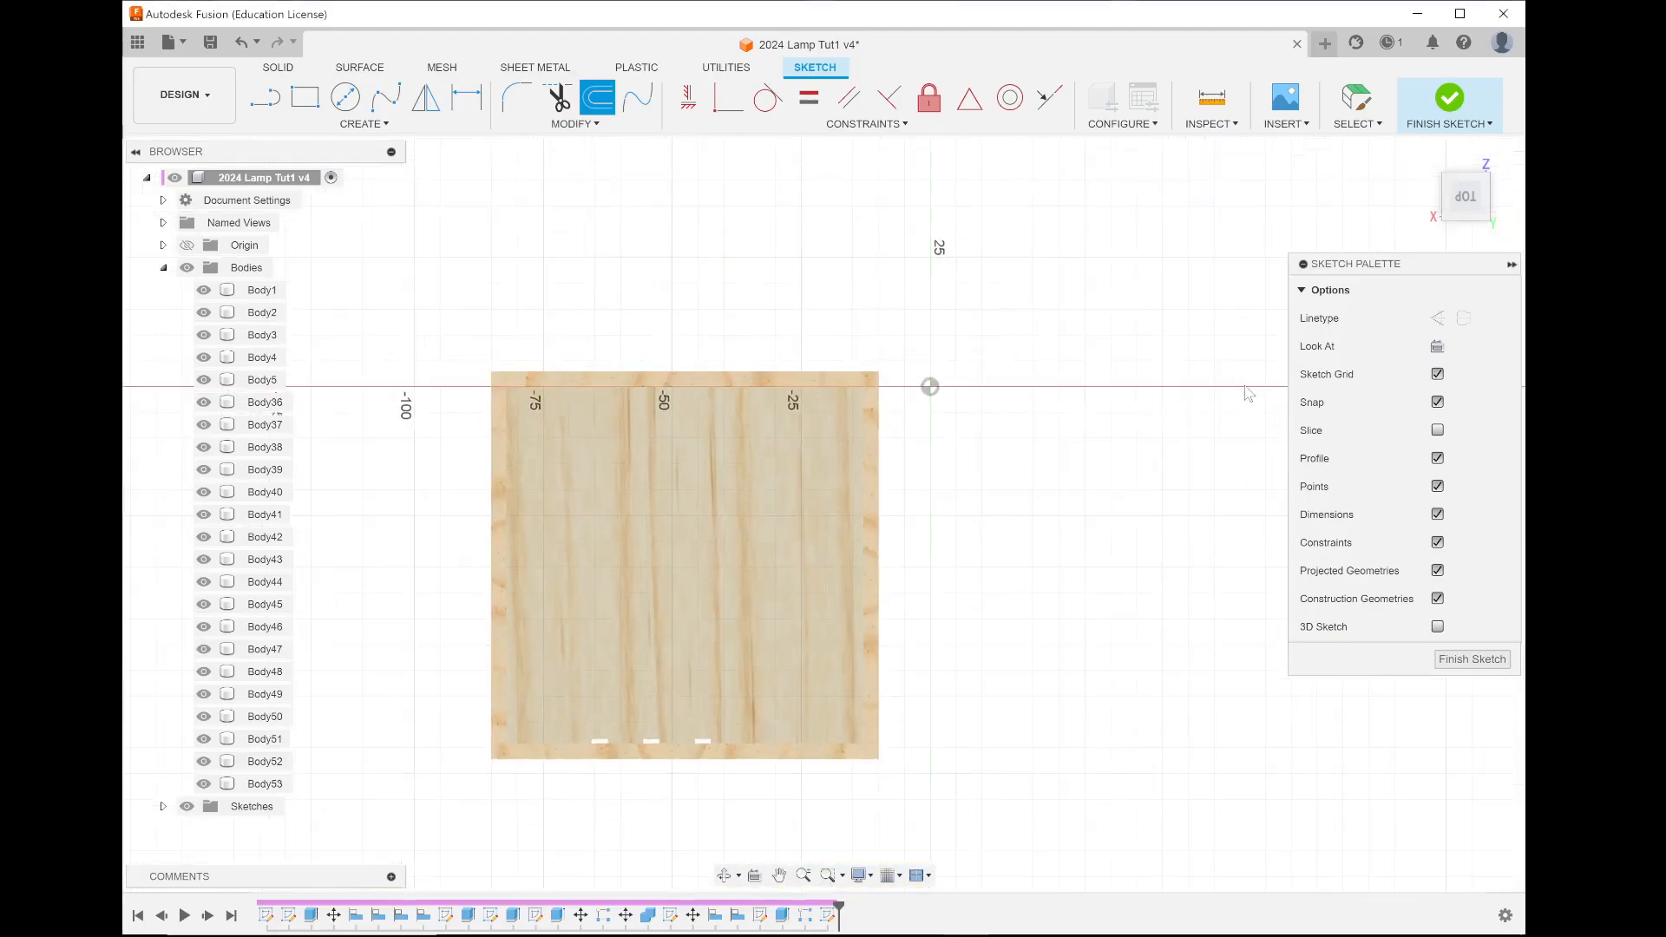
key(Escape)
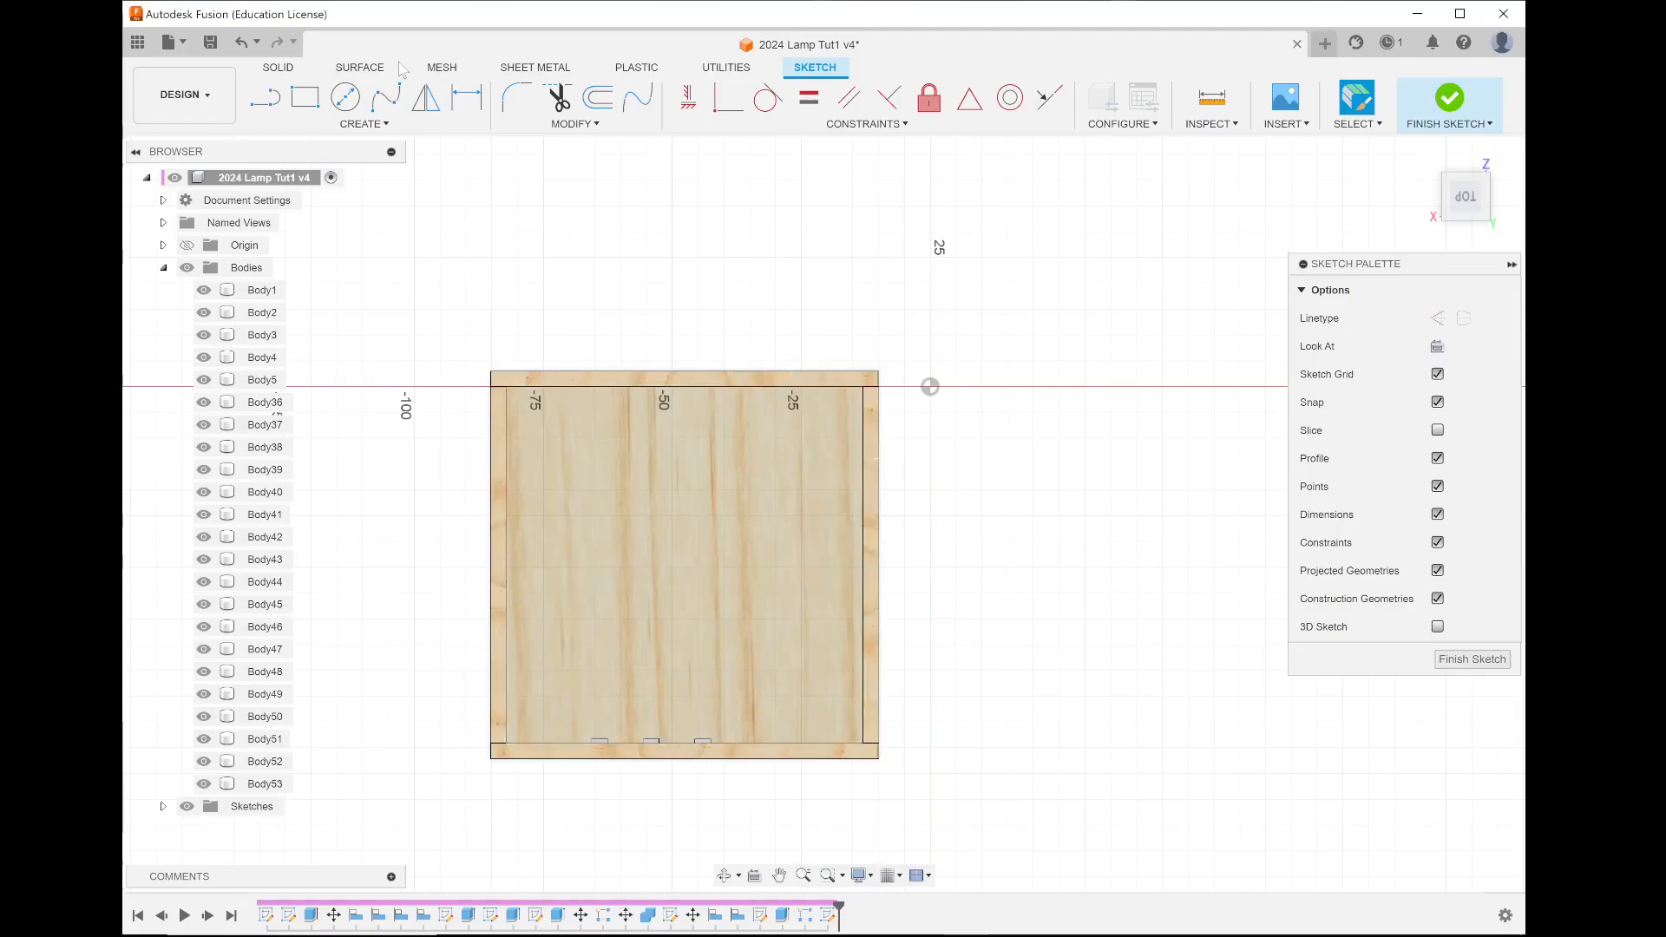
click(307, 94)
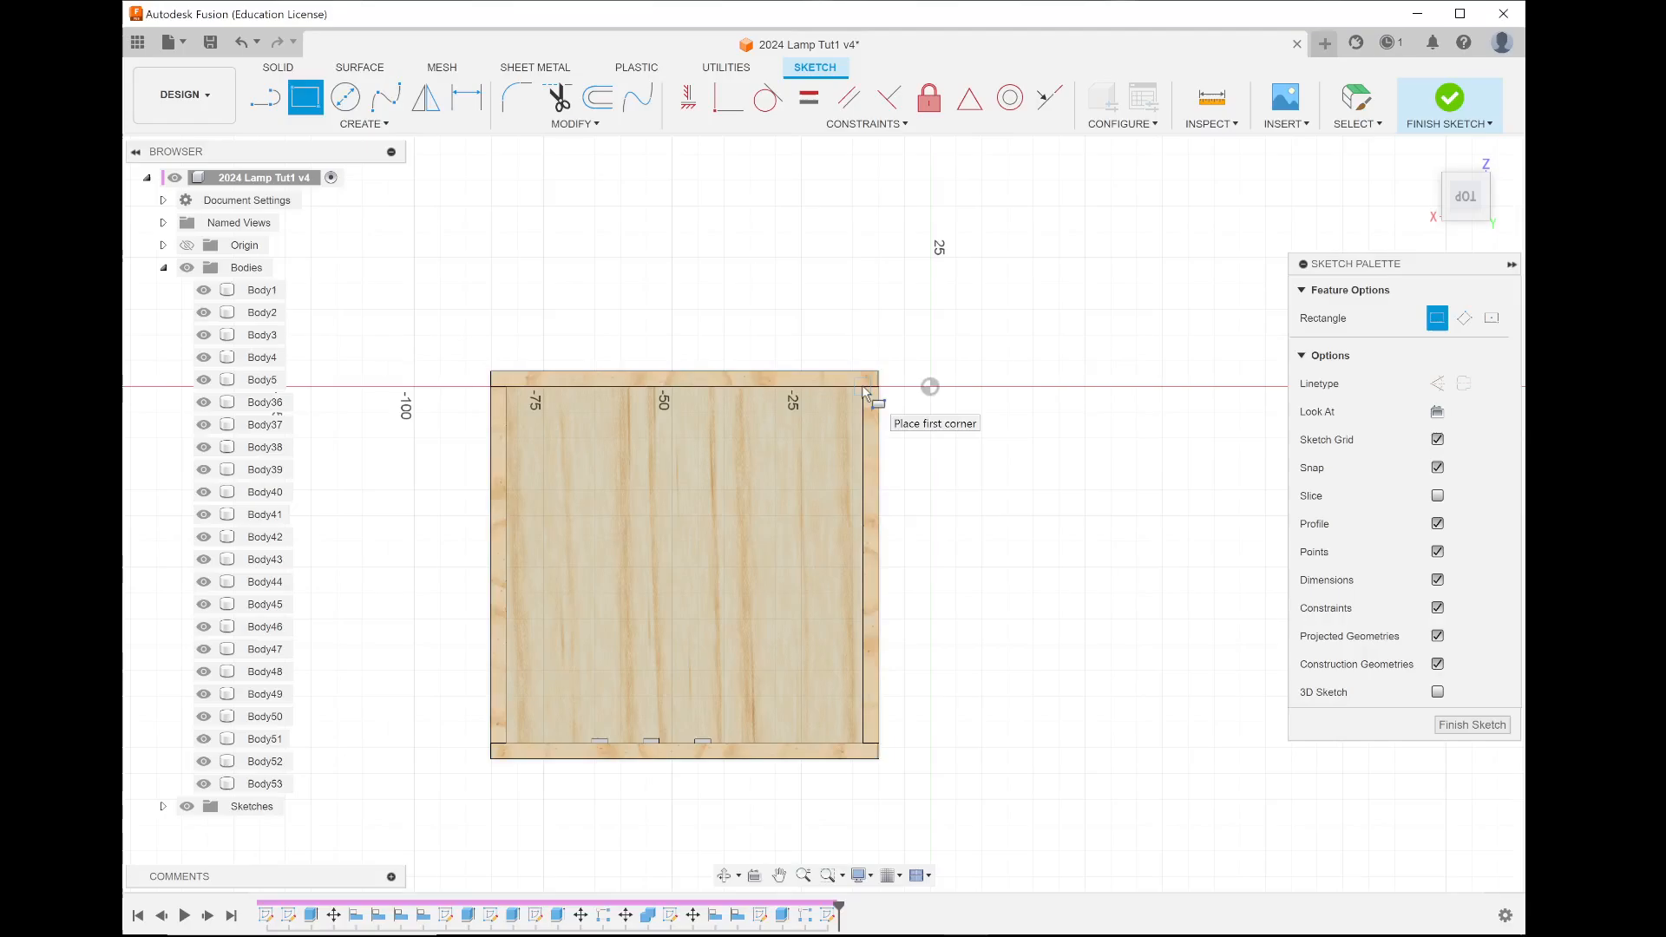
scroll(872, 399, up, 5)
scroll(718, 461, down, 3)
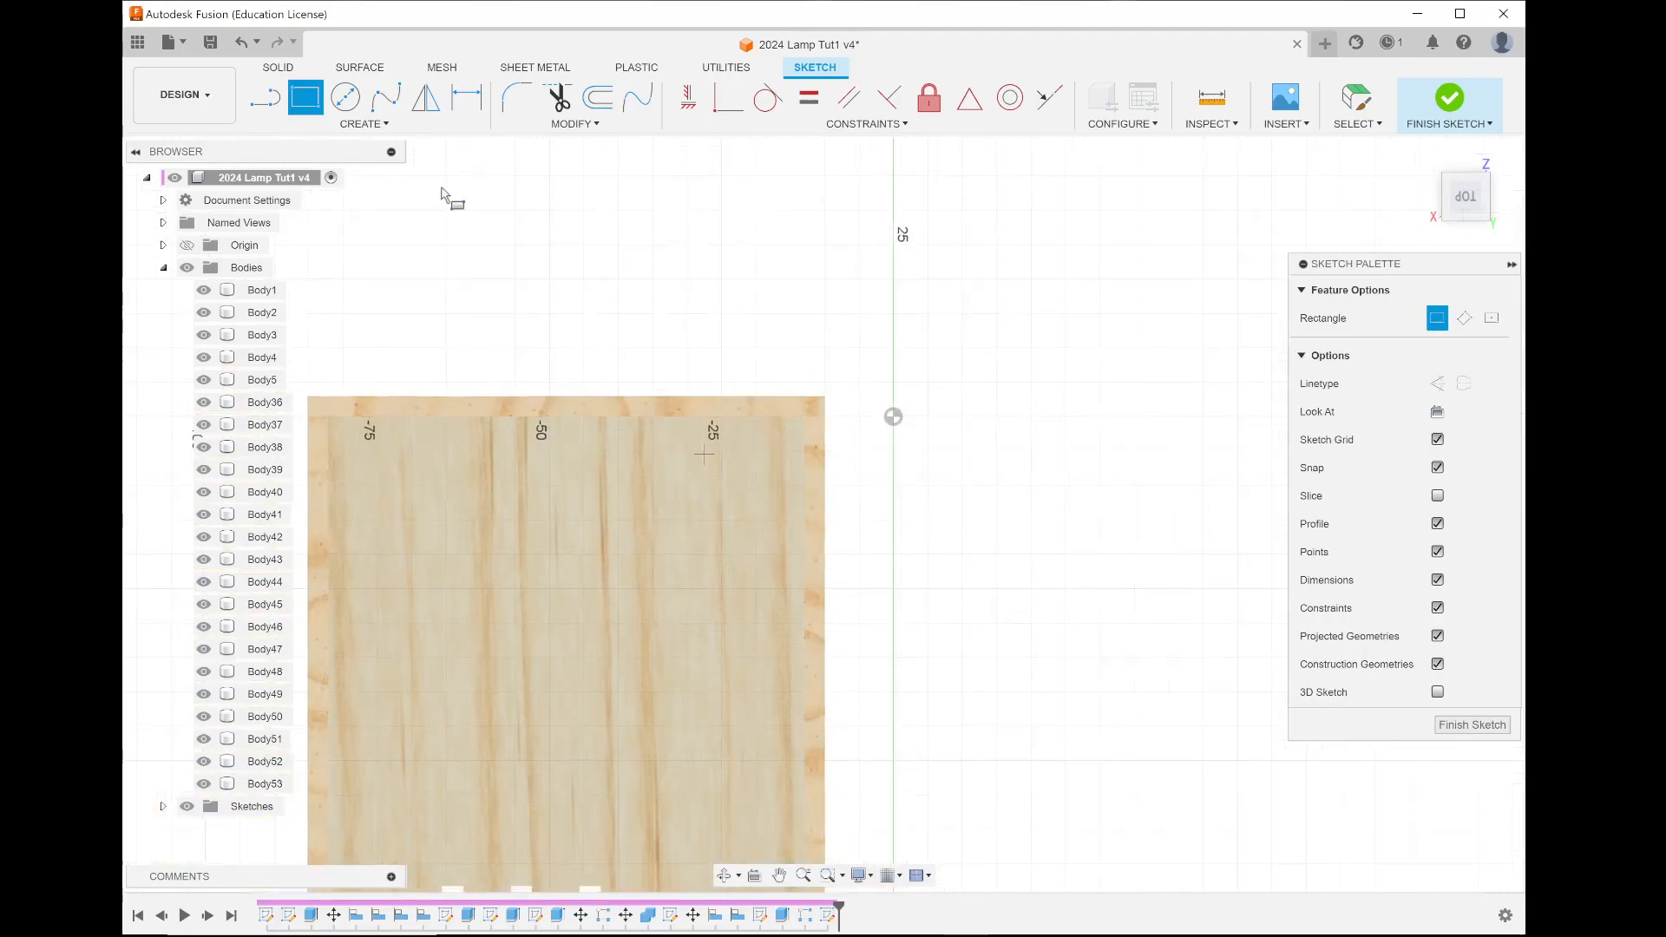
Step: Project the inner face of the base panel Body4 into the sketch
click(365, 124)
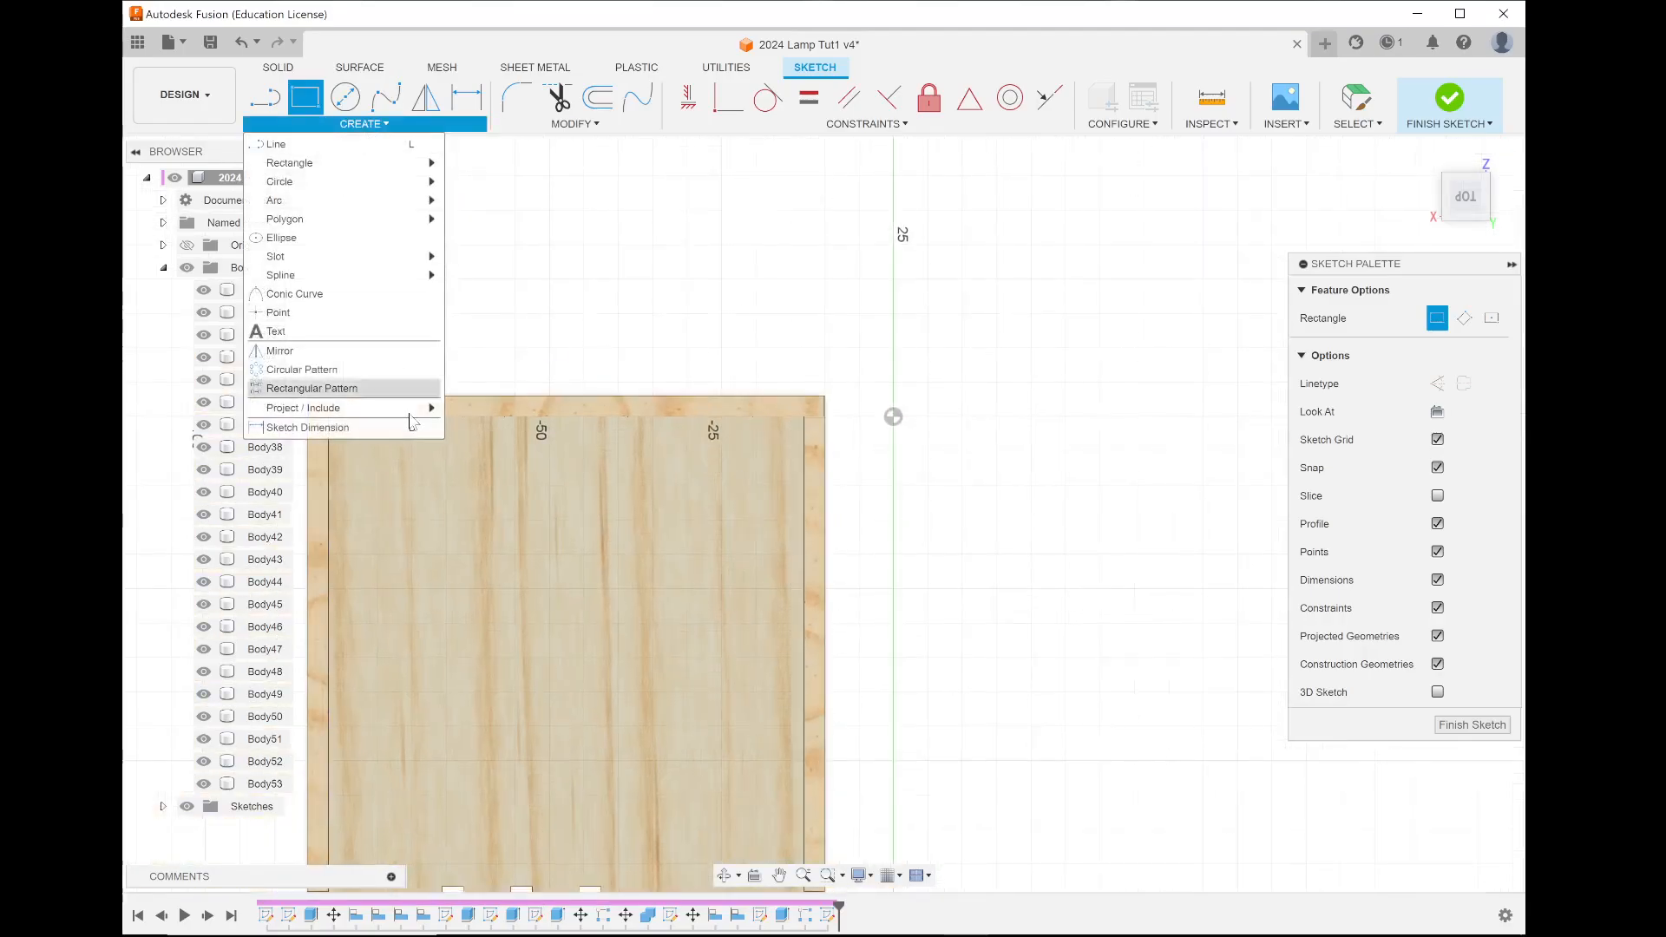
mouse_move(402, 410)
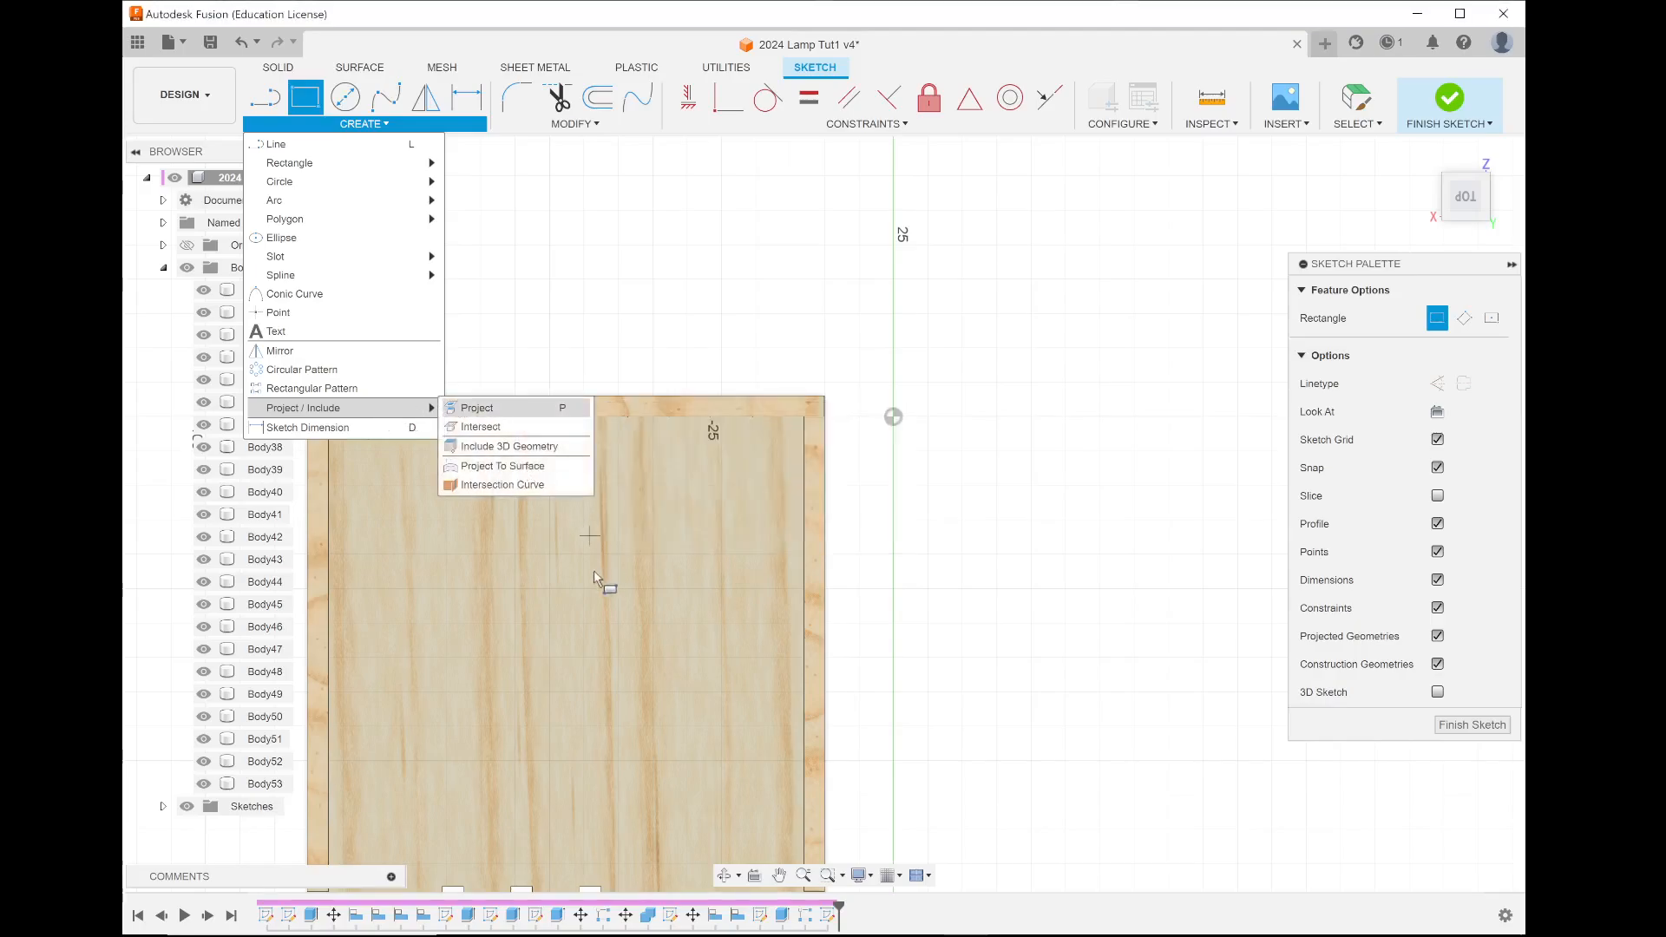
click(507, 409)
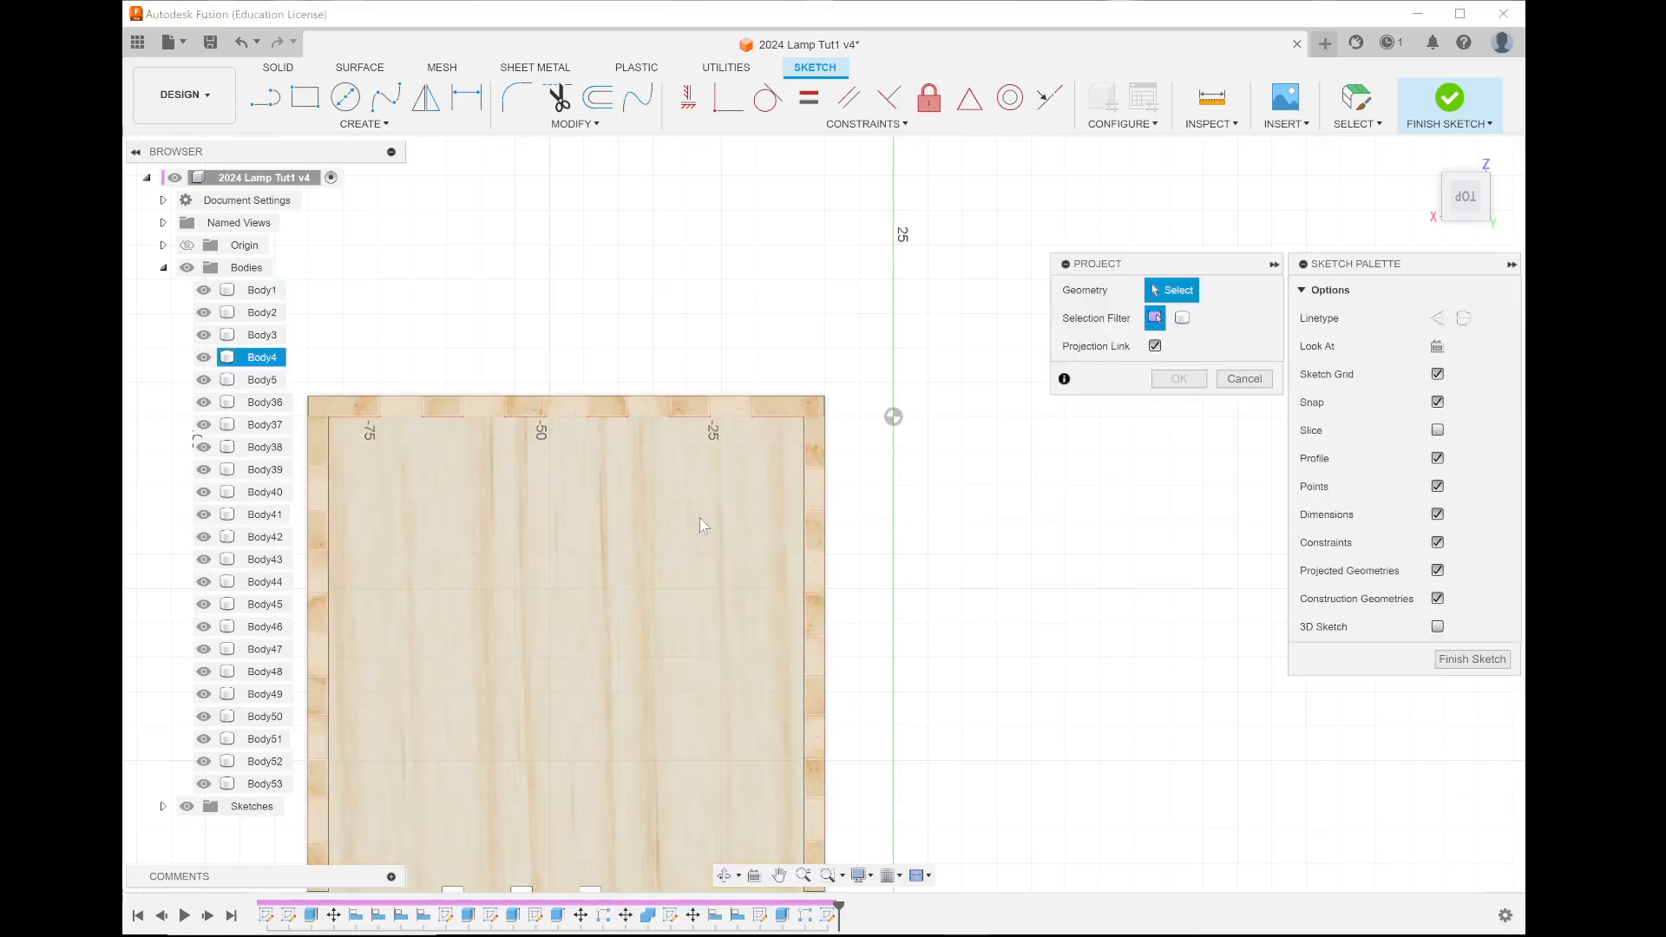
click(699, 517)
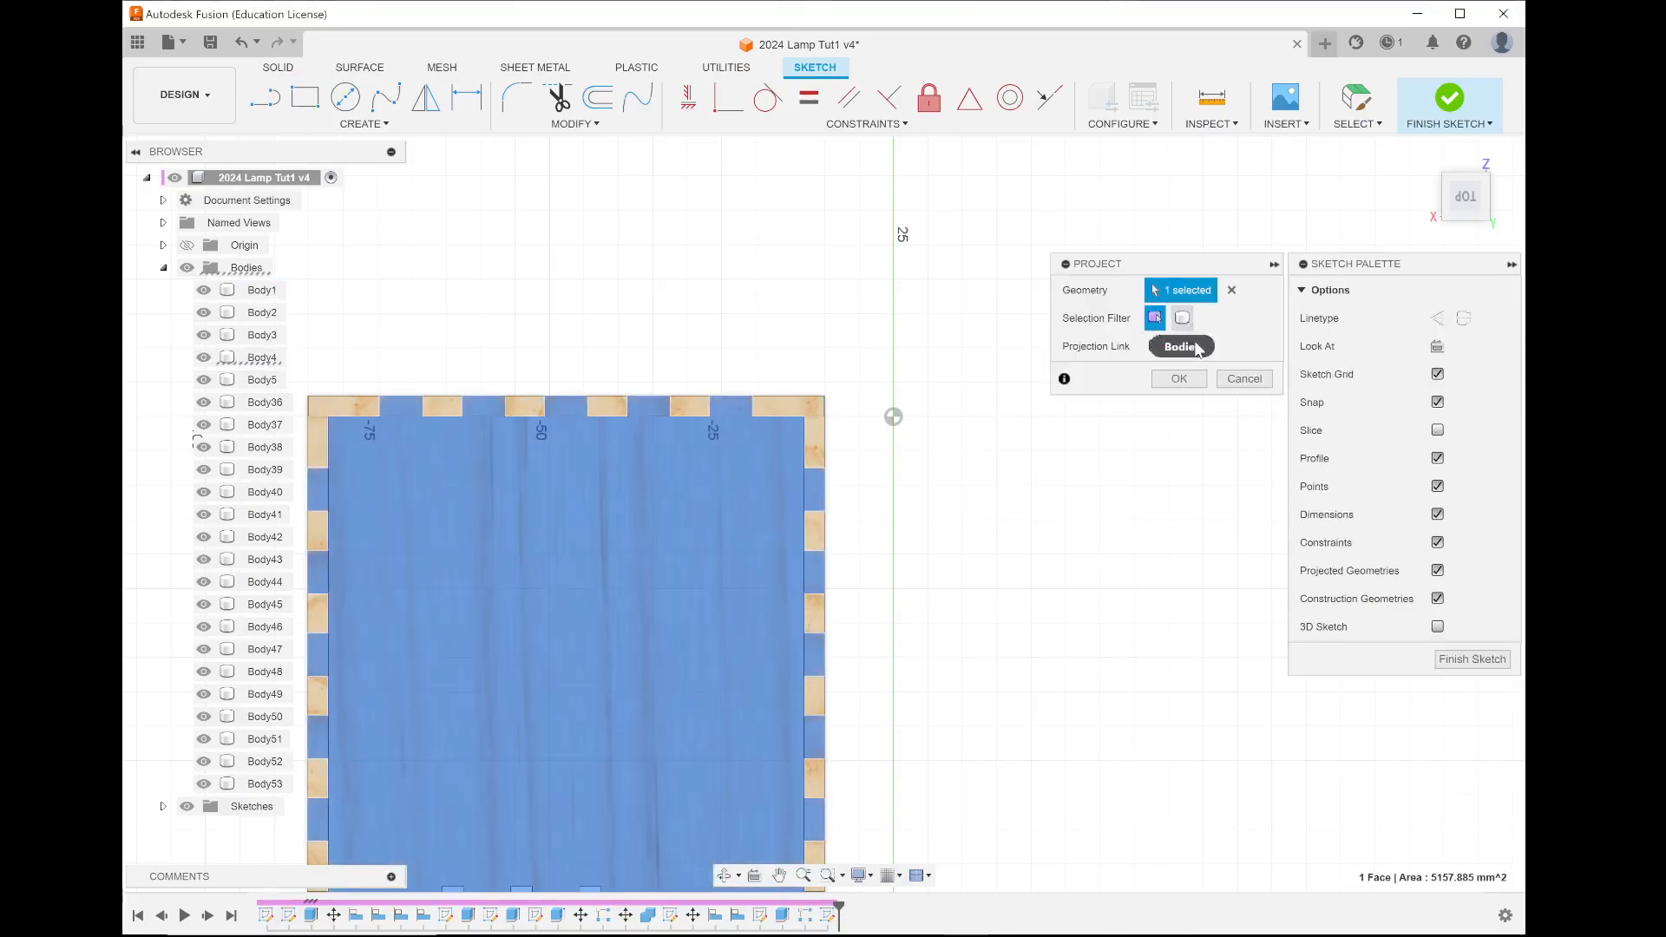
click(1179, 380)
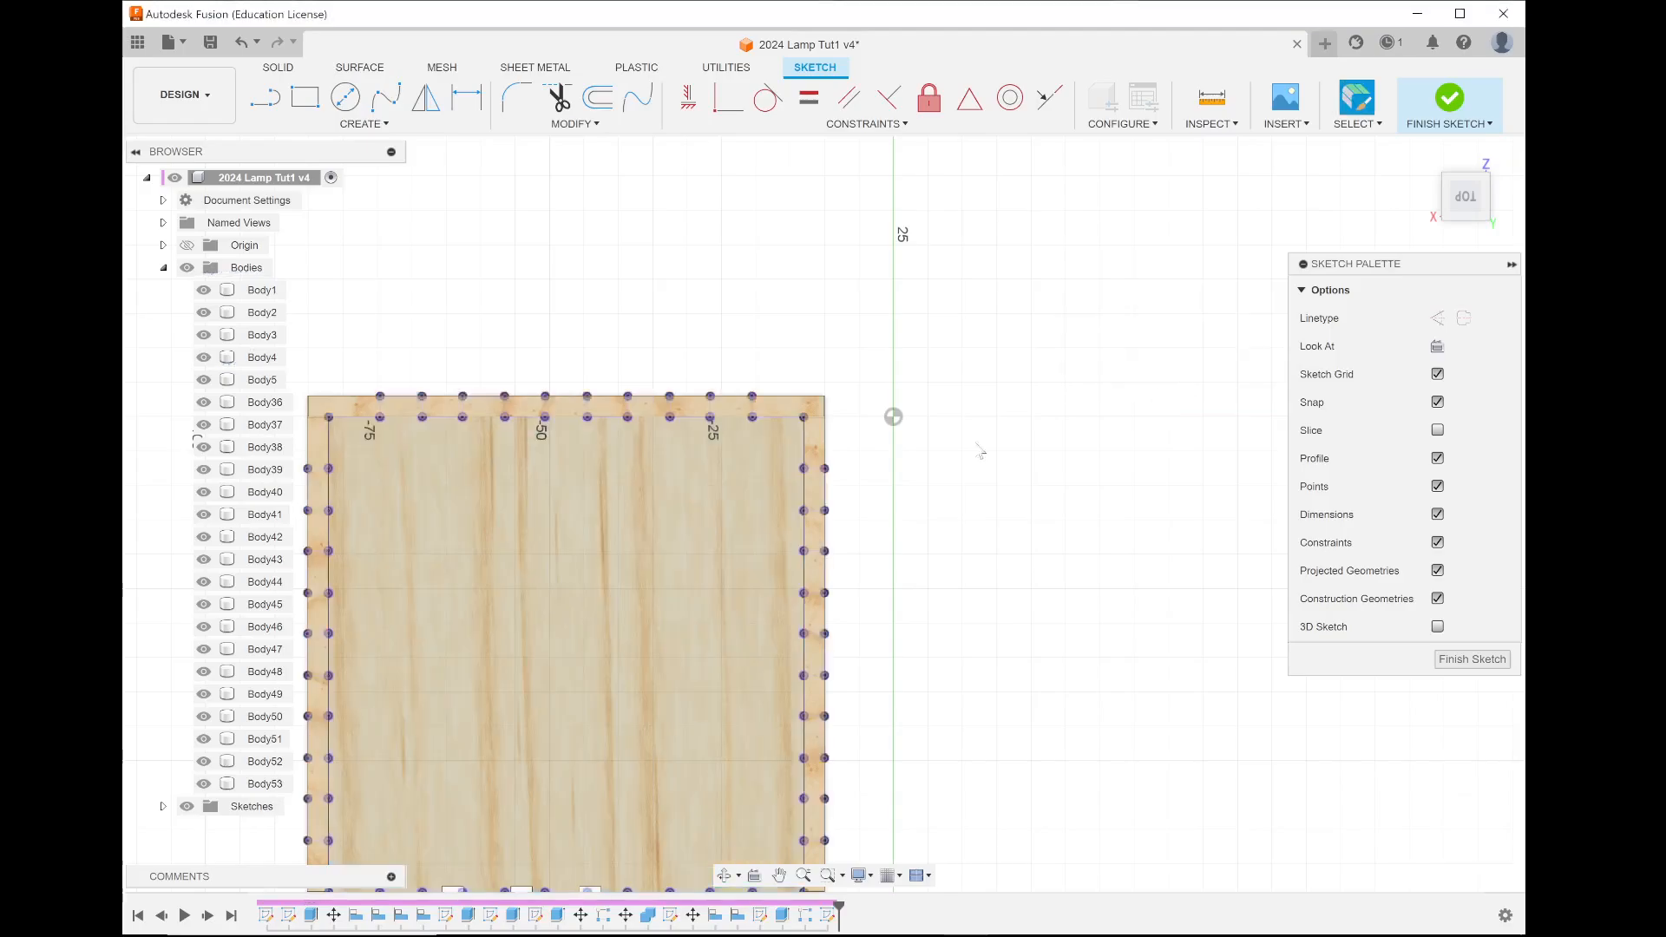
Step: Draw a two-point rectangle about 69 by 69 mm between opposite inner corners of the box walls
click(304, 96)
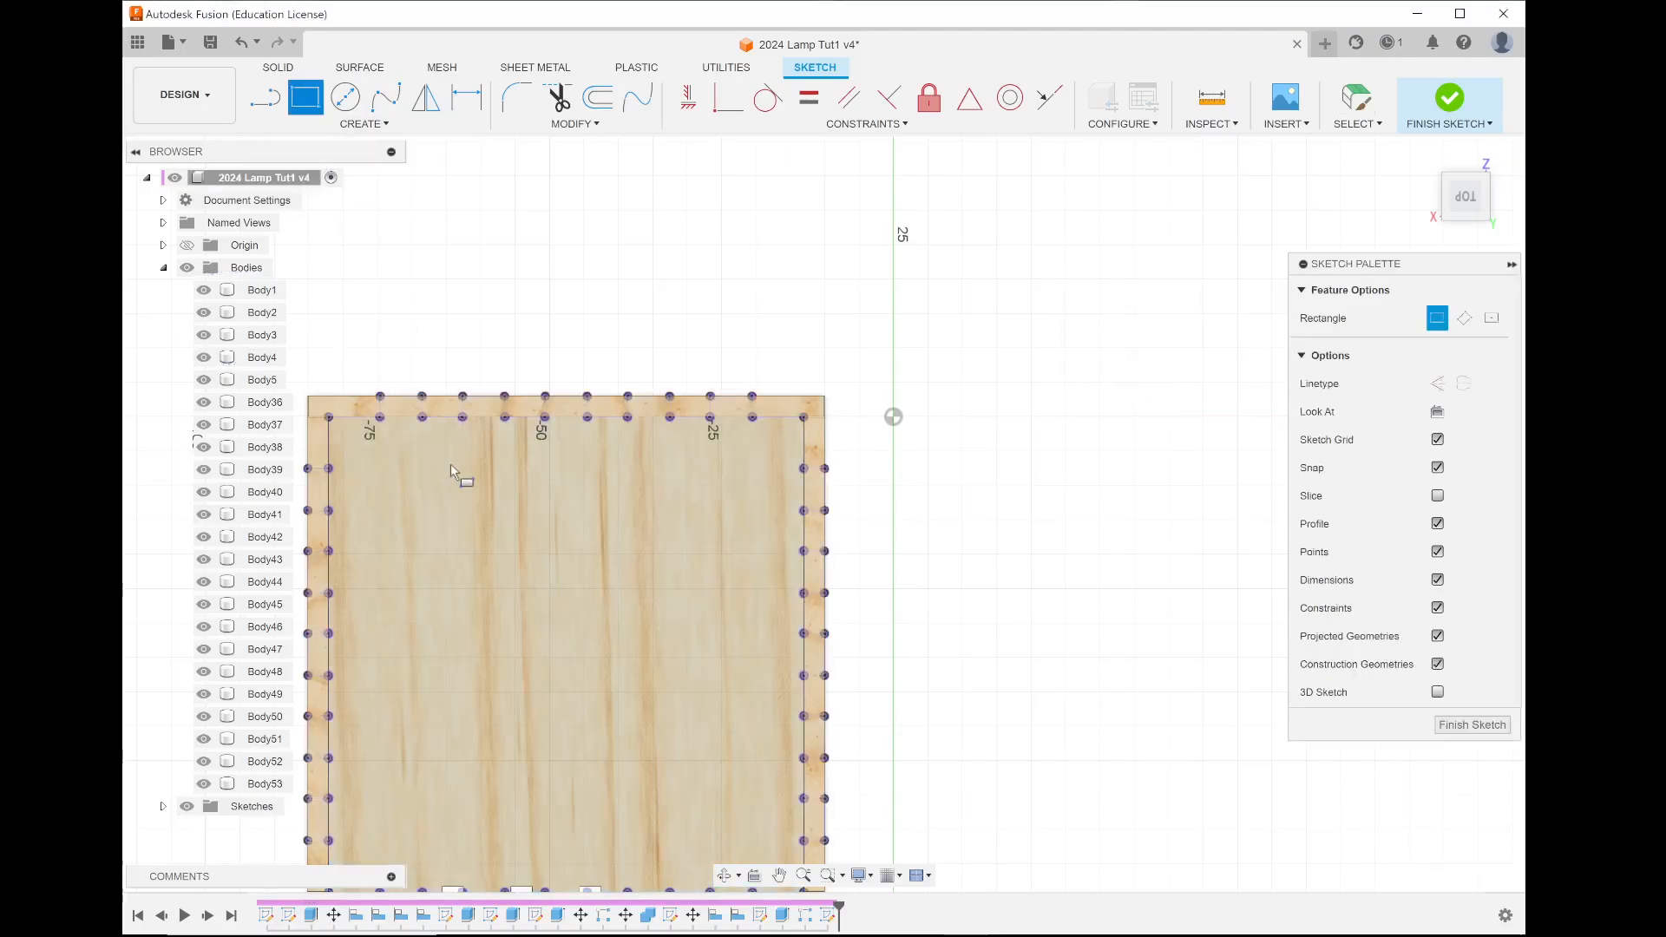
click(328, 418)
scroll(866, 535, up, 2)
scroll(863, 538, down, 5)
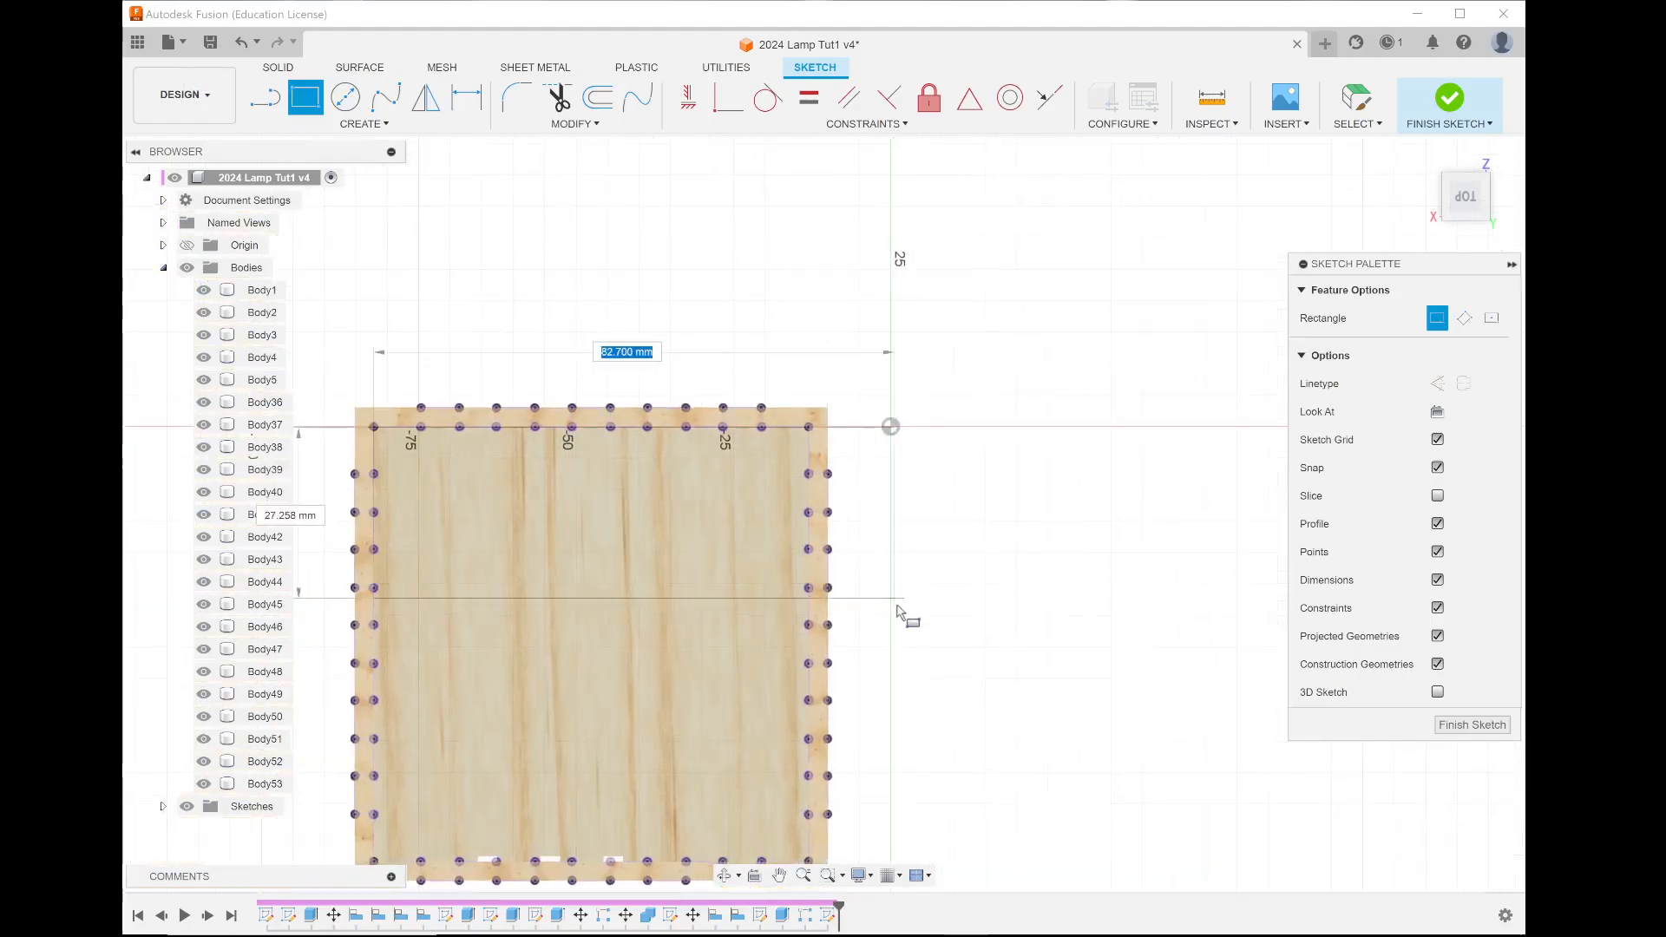
scroll(876, 564, down, 2)
scroll(840, 837, up, 1)
scroll(837, 839, up, 1)
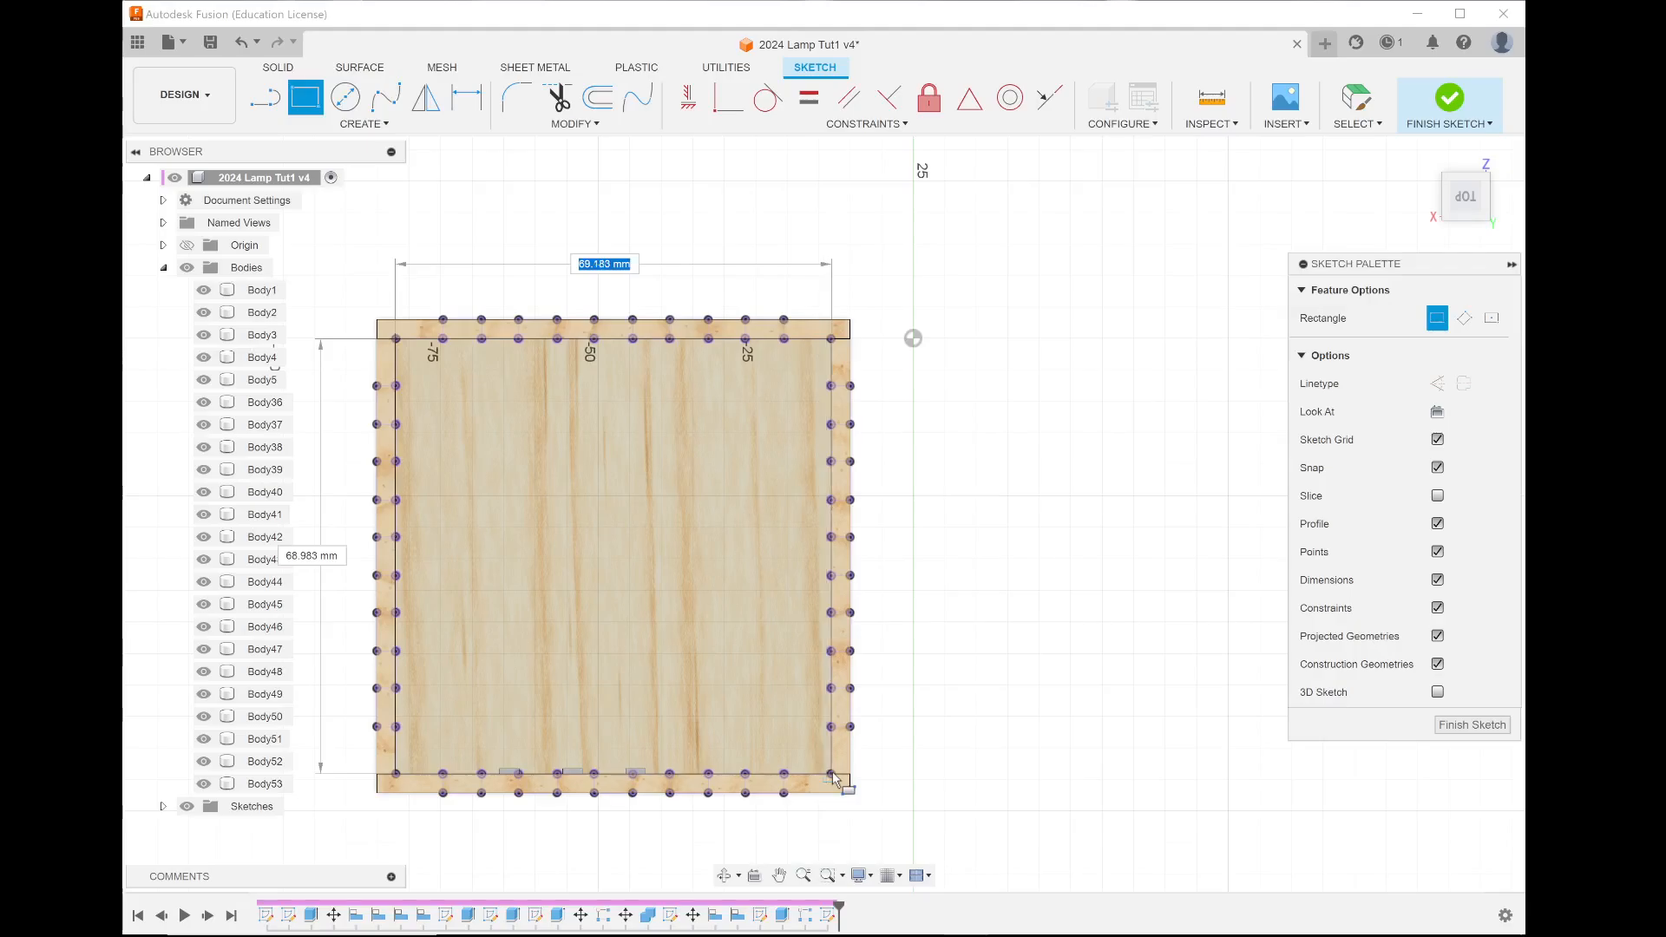
click(832, 774)
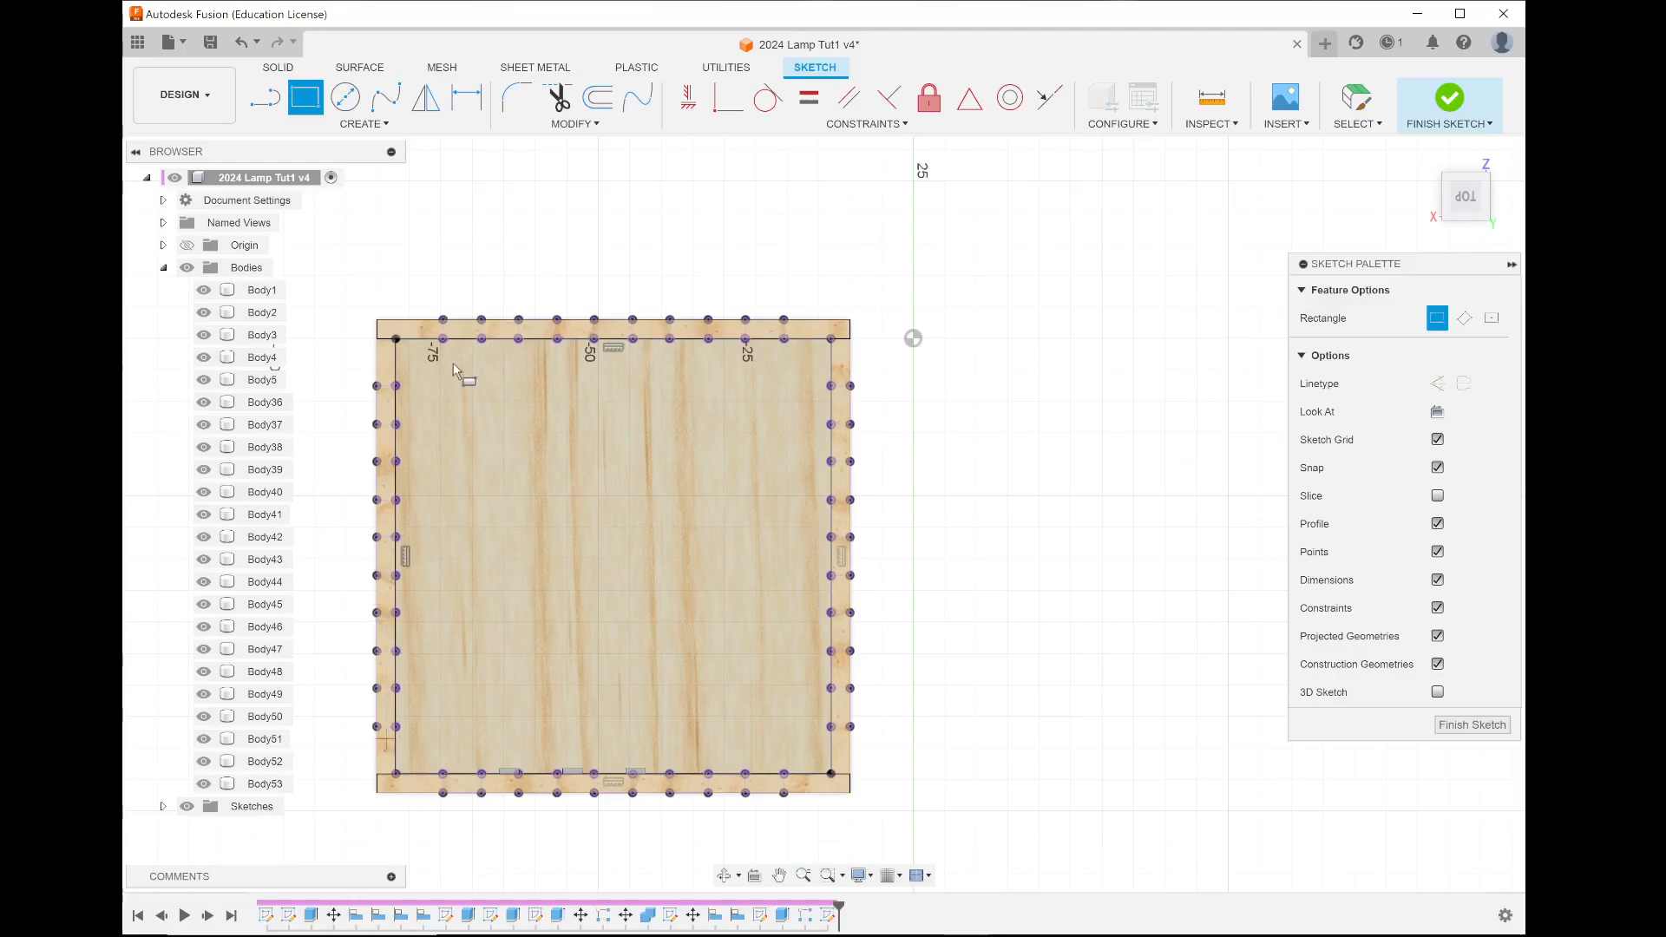
Step: Offset the rectangle's whole outline inward by 0.5 mm
click(597, 97)
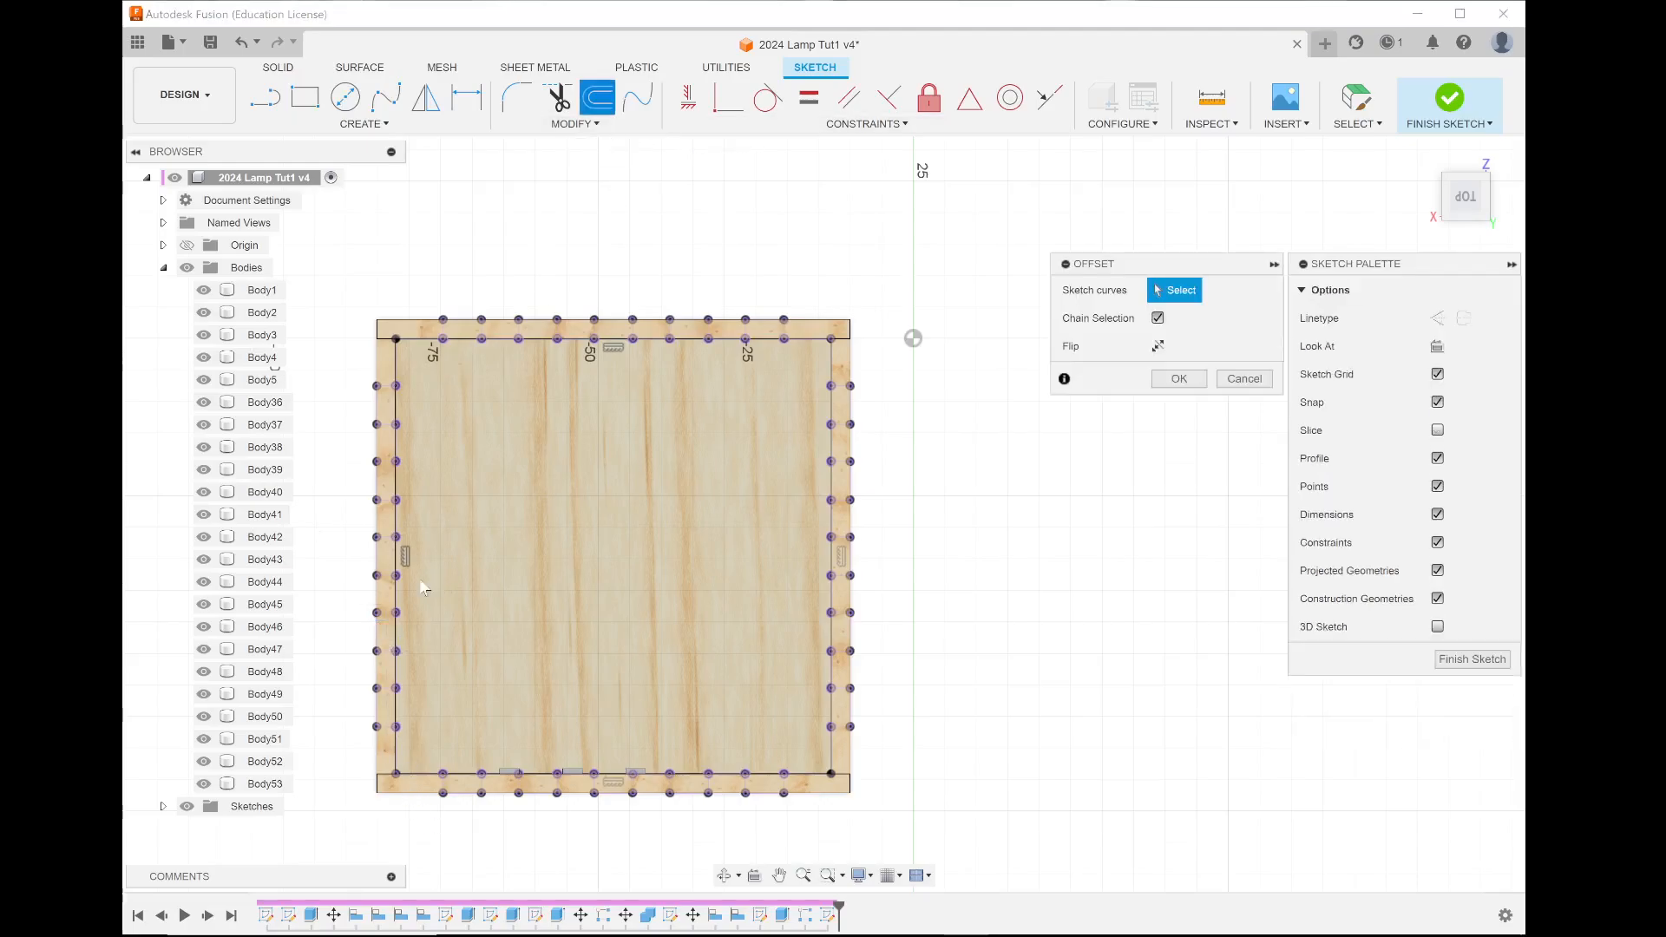
click(396, 363)
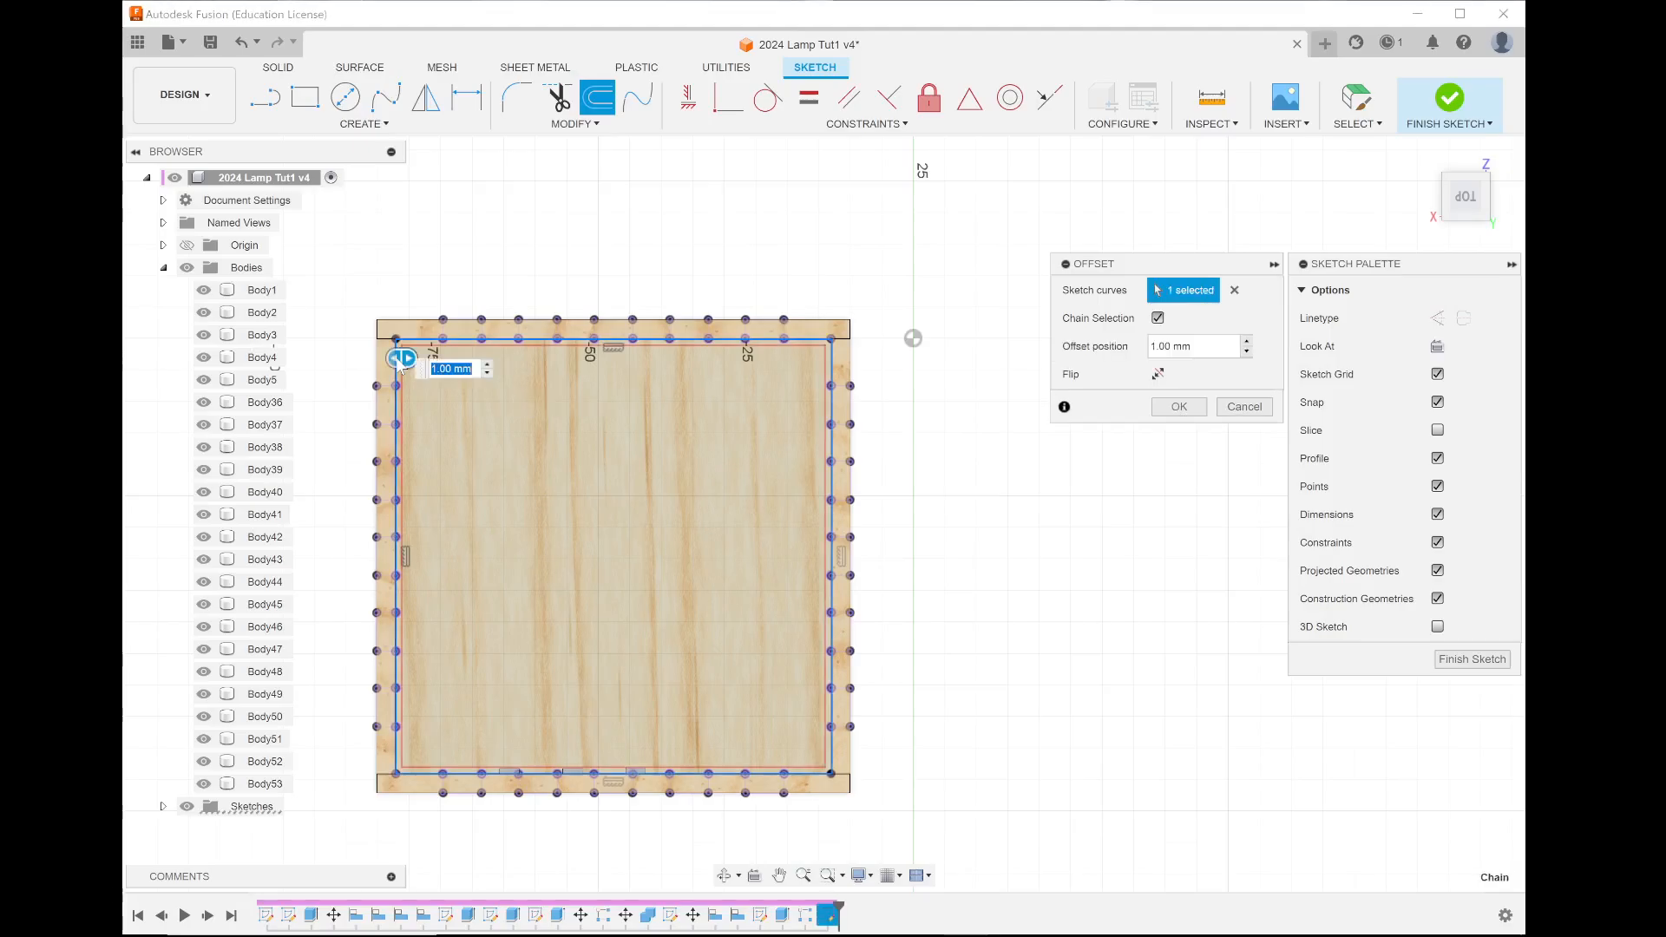
text(.5)
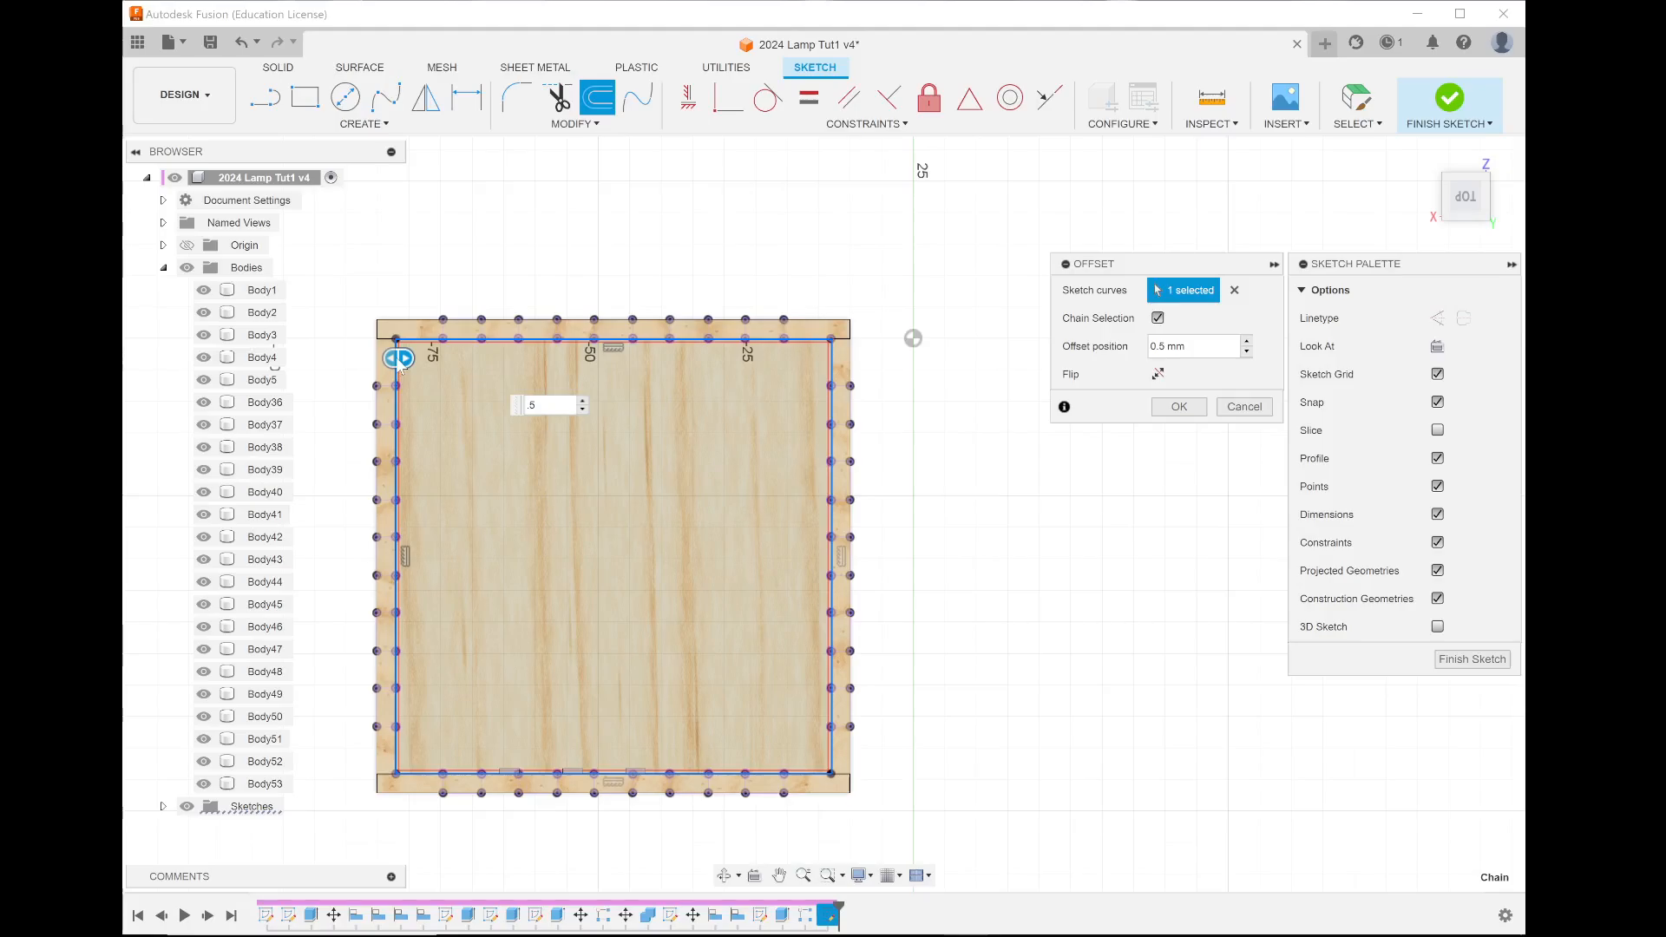
key(Return)
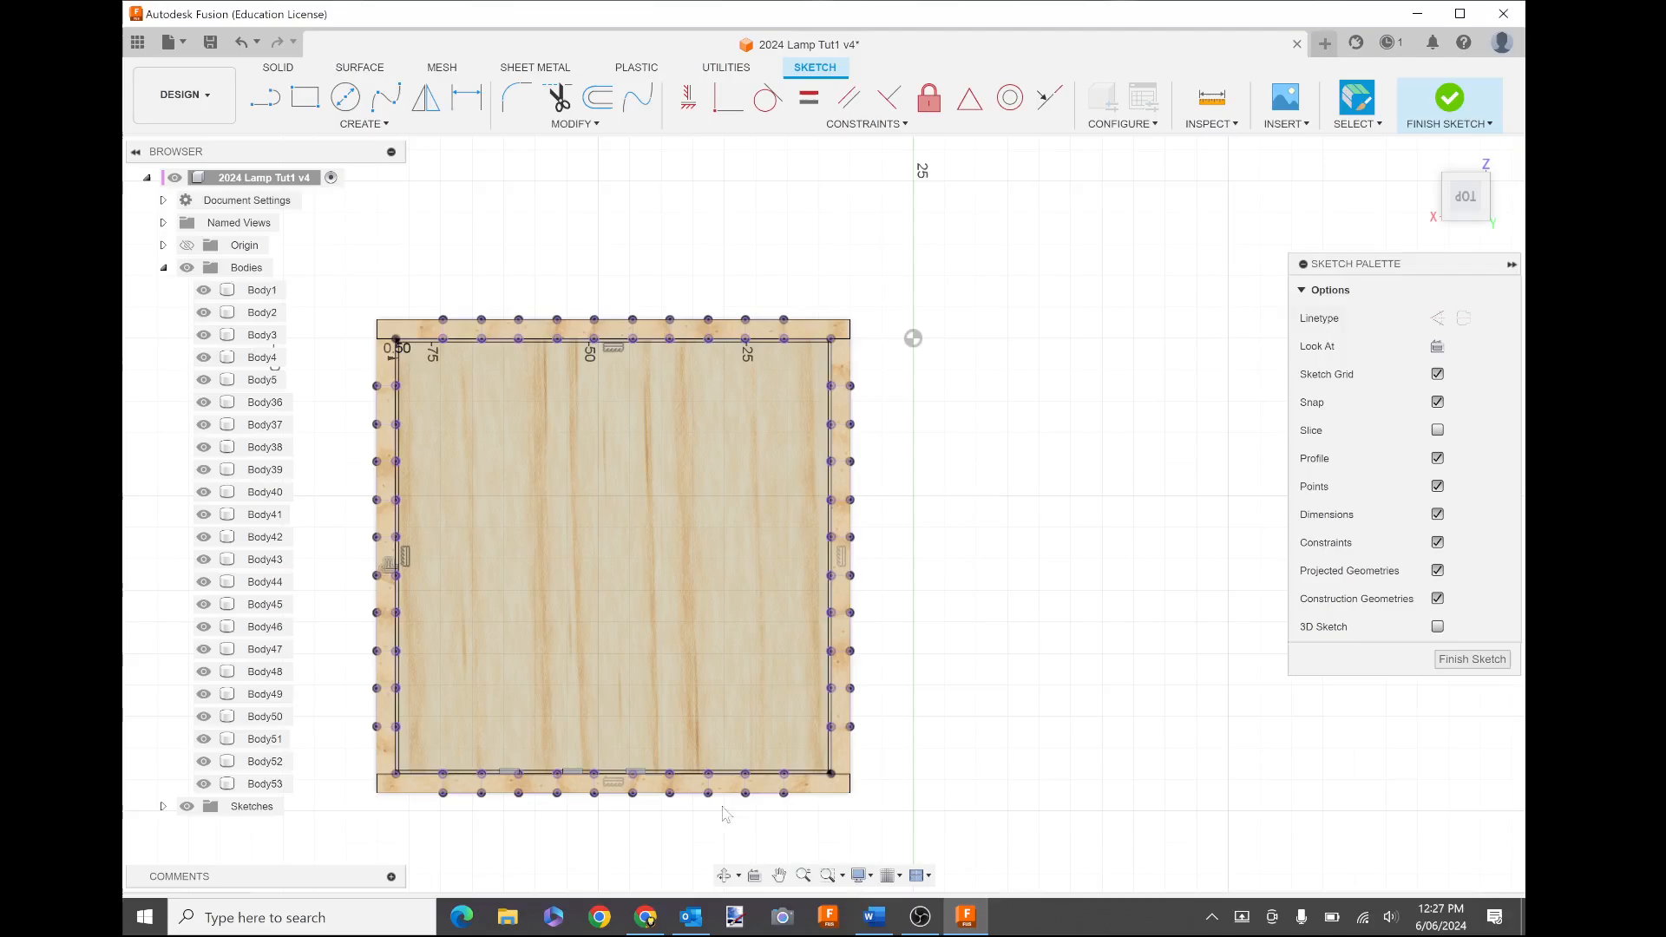
Step: Draw a 0.5 mm line from the offset rectangle's corner straight to the outer rectangle's edge along the LED wall, at the end nearer the origin
scroll(596, 811, up, 5)
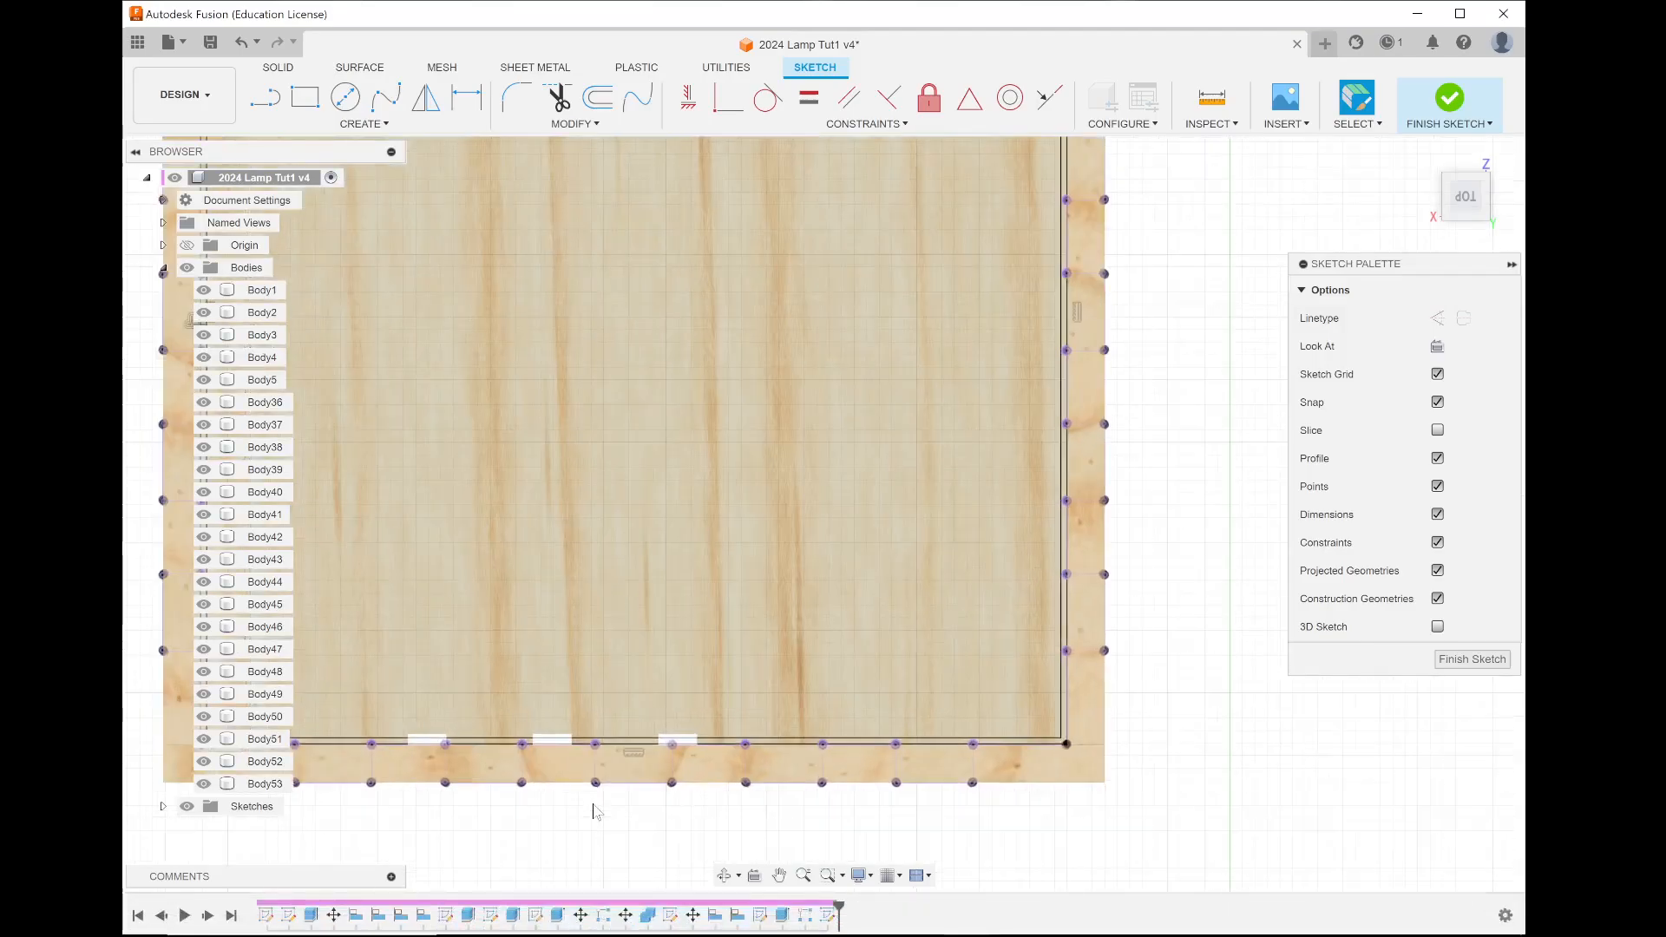
scroll(718, 590, down, 2)
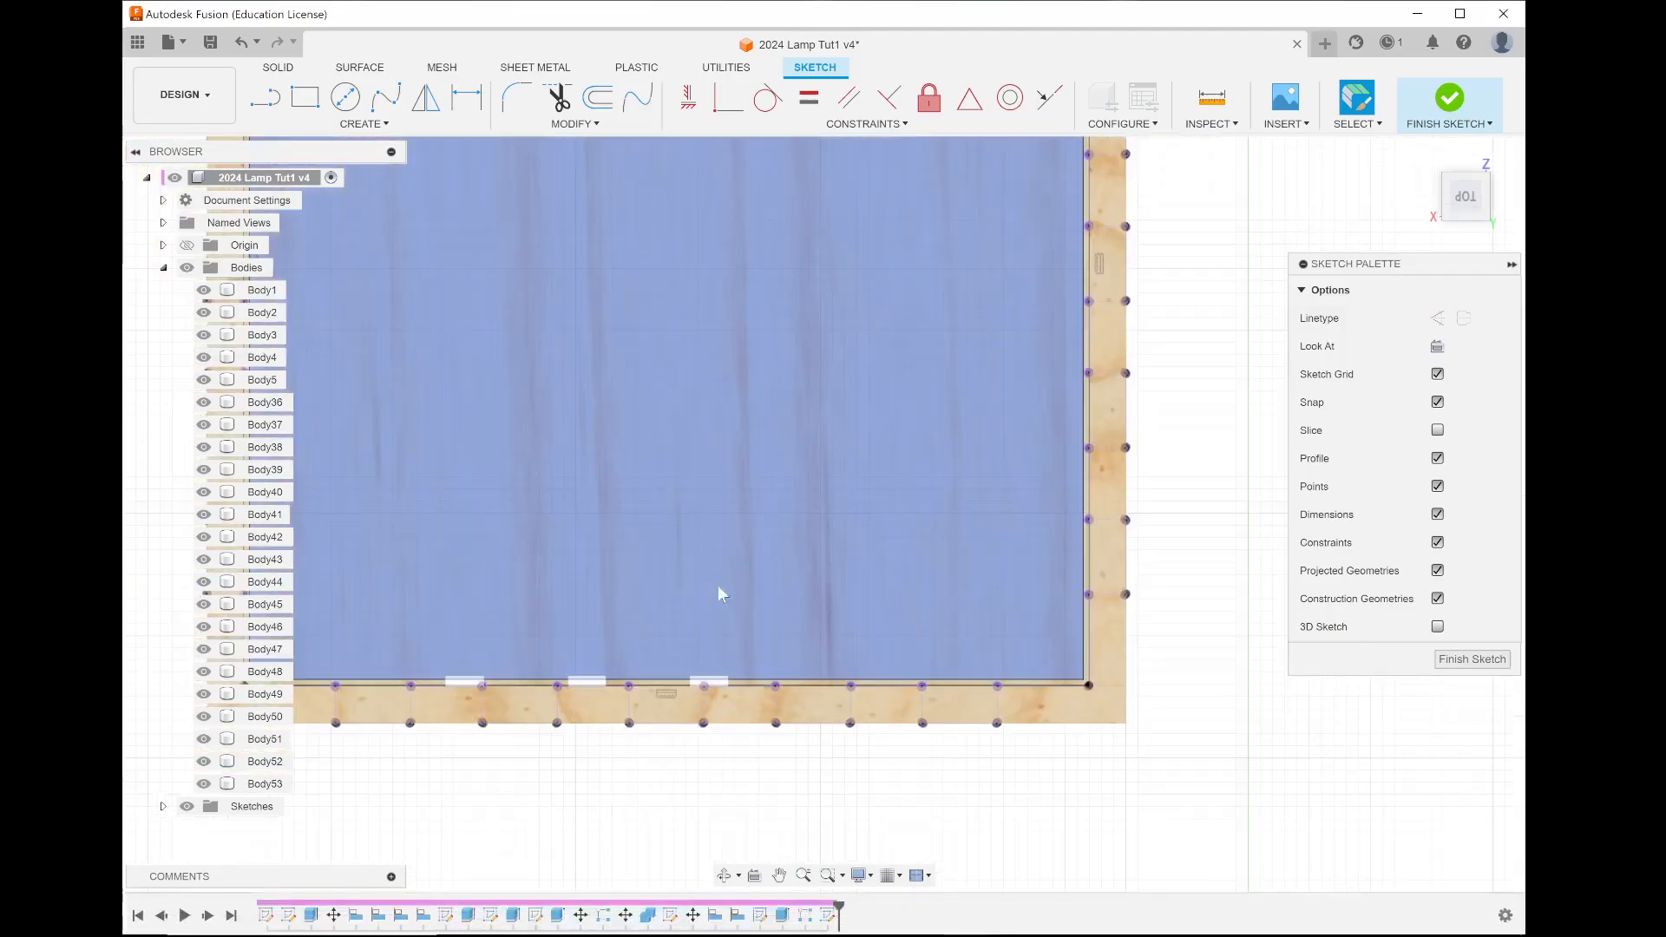
scroll(1007, 734, up, 6)
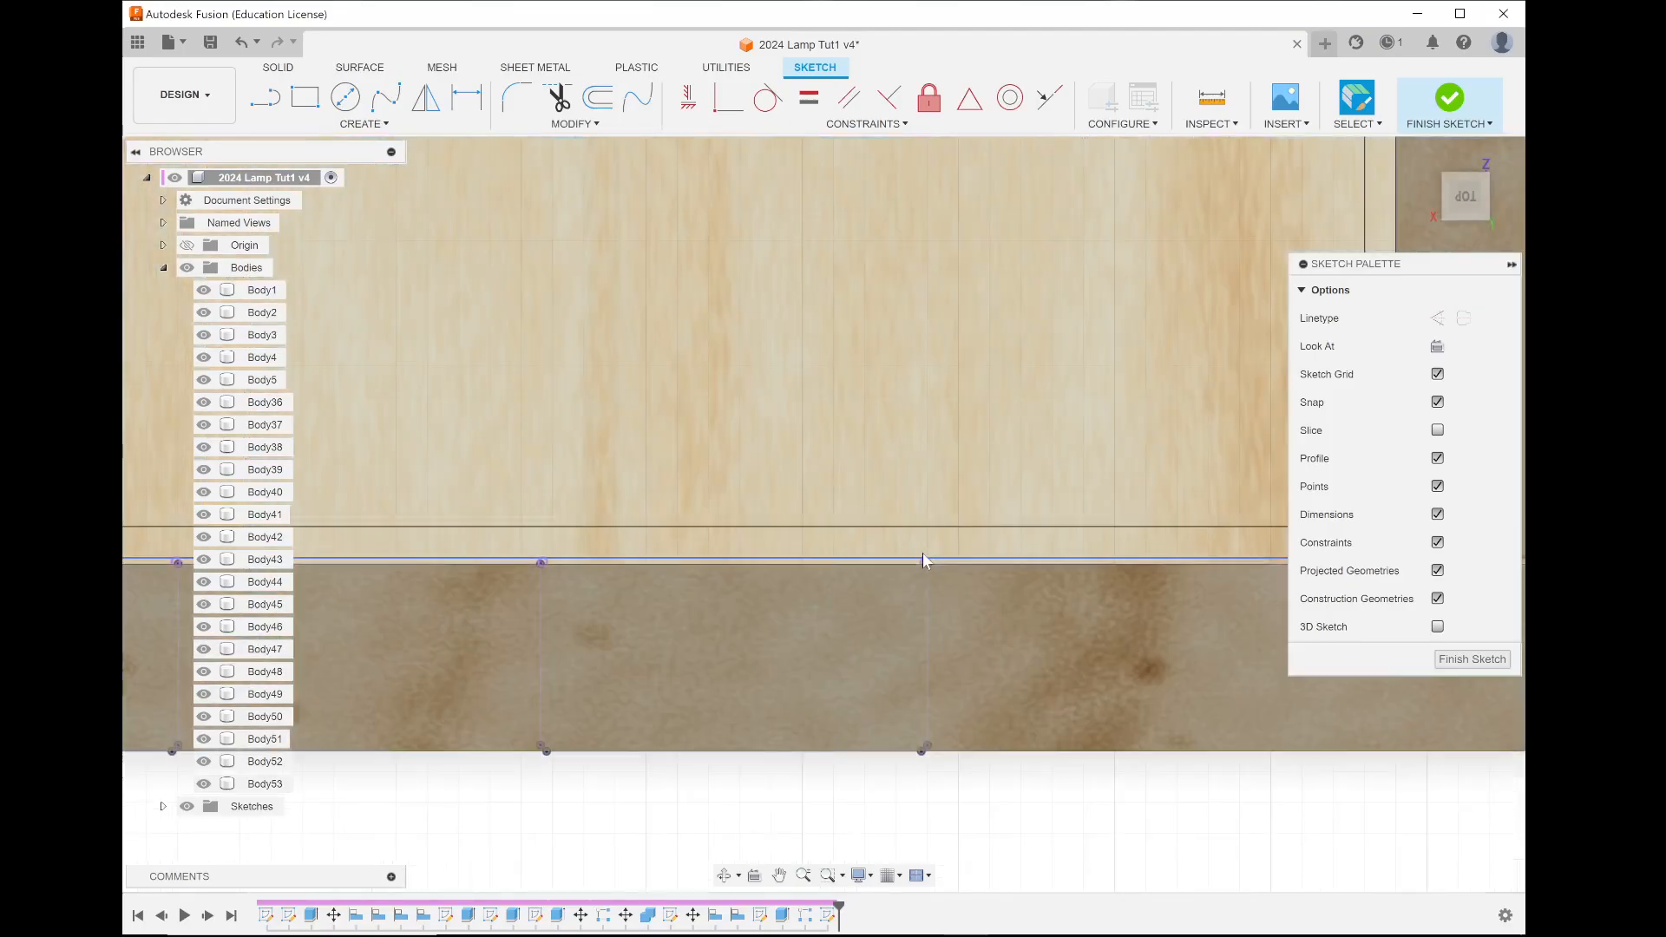
scroll(923, 558, down, 2)
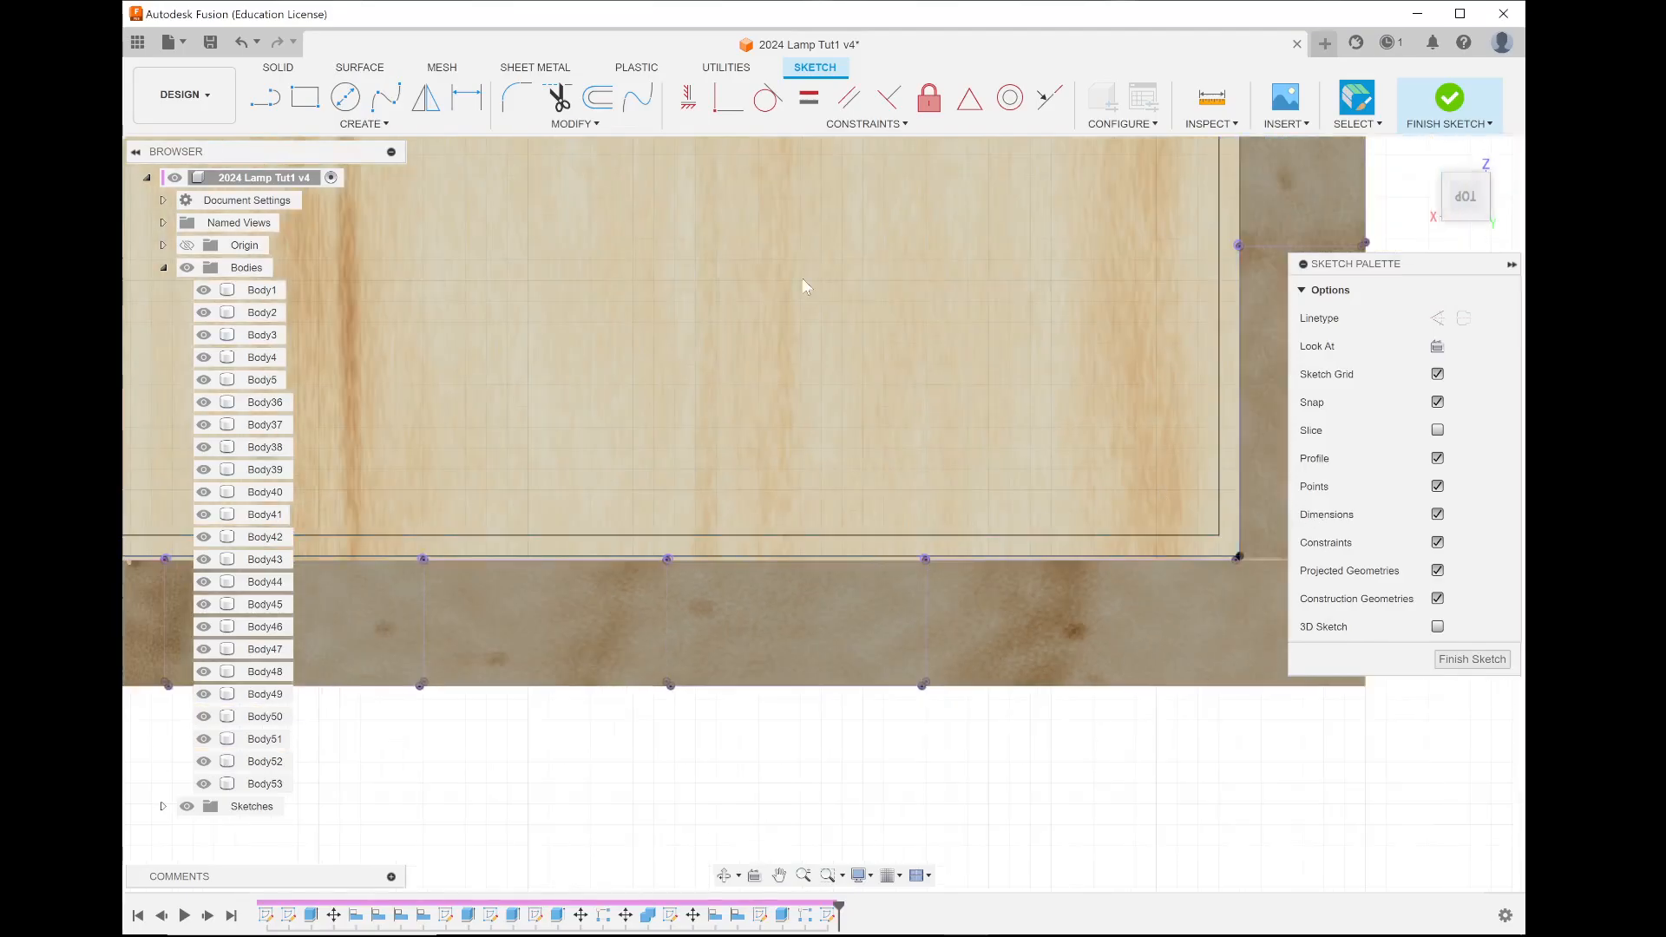
click(265, 97)
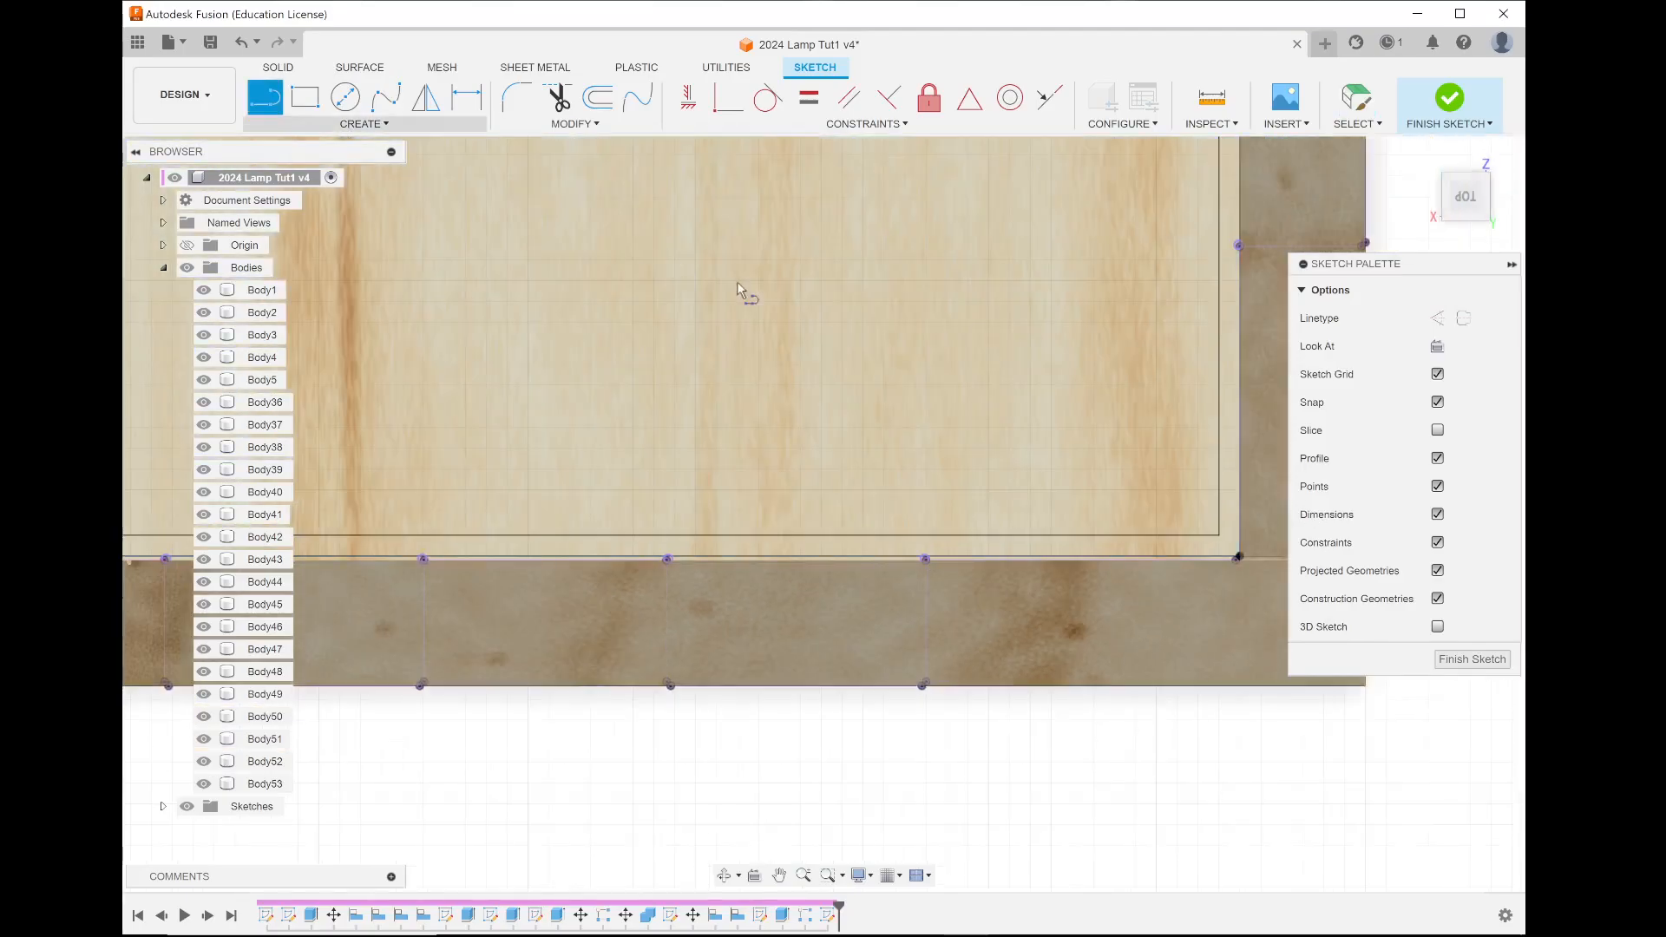
click(1223, 561)
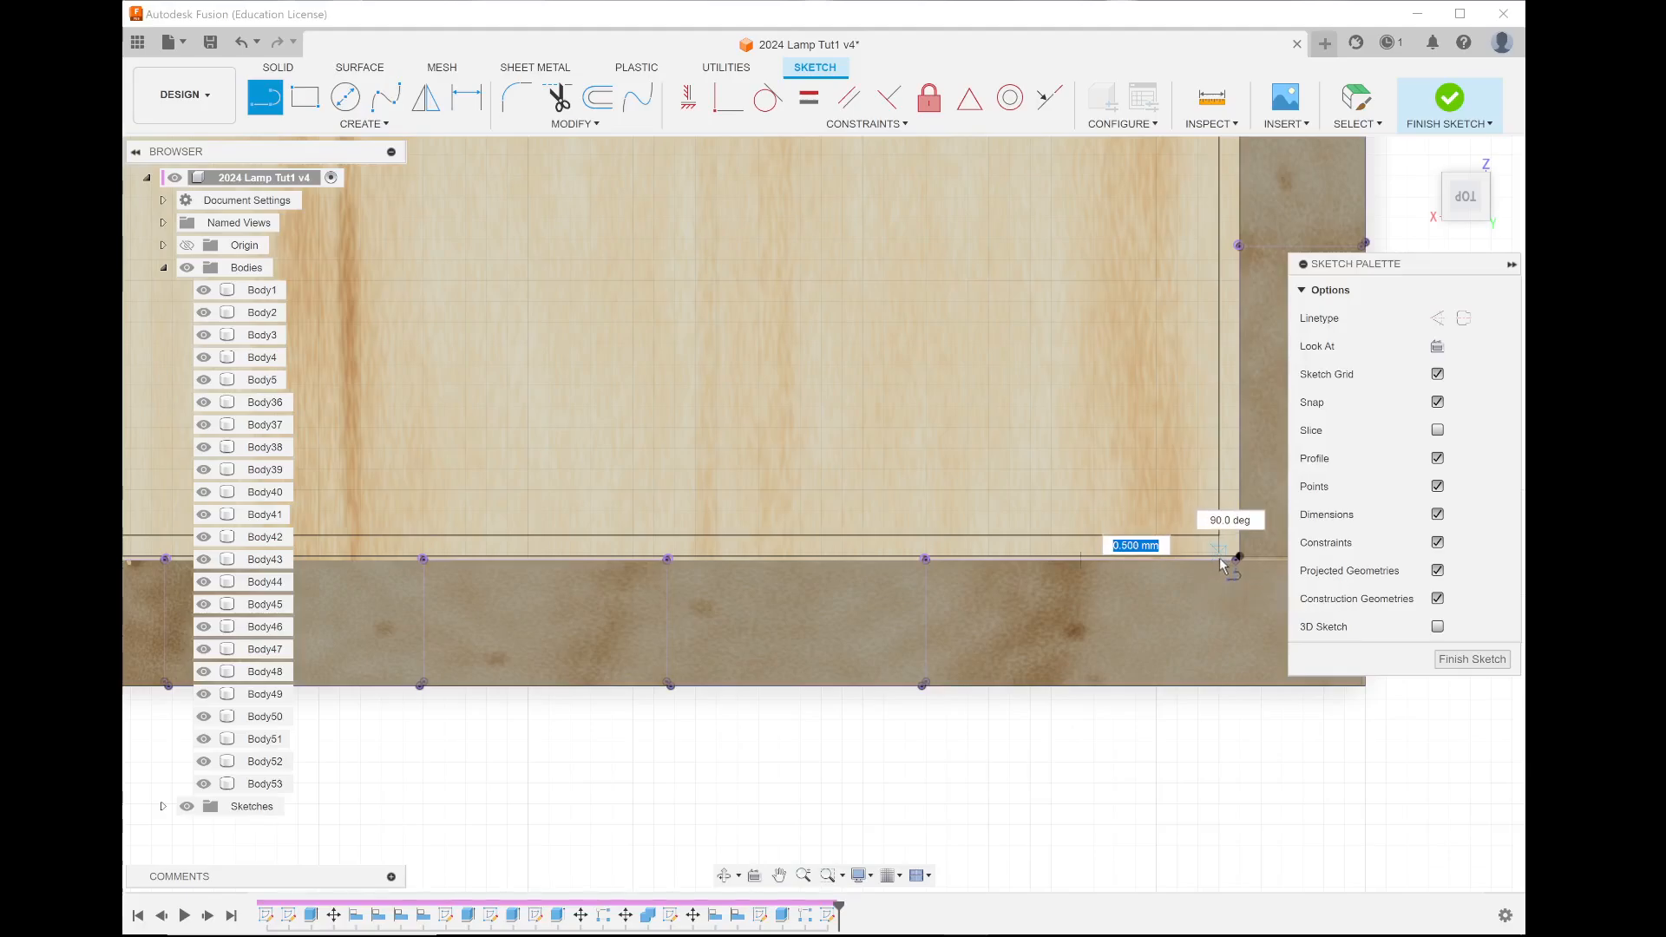
key(Return)
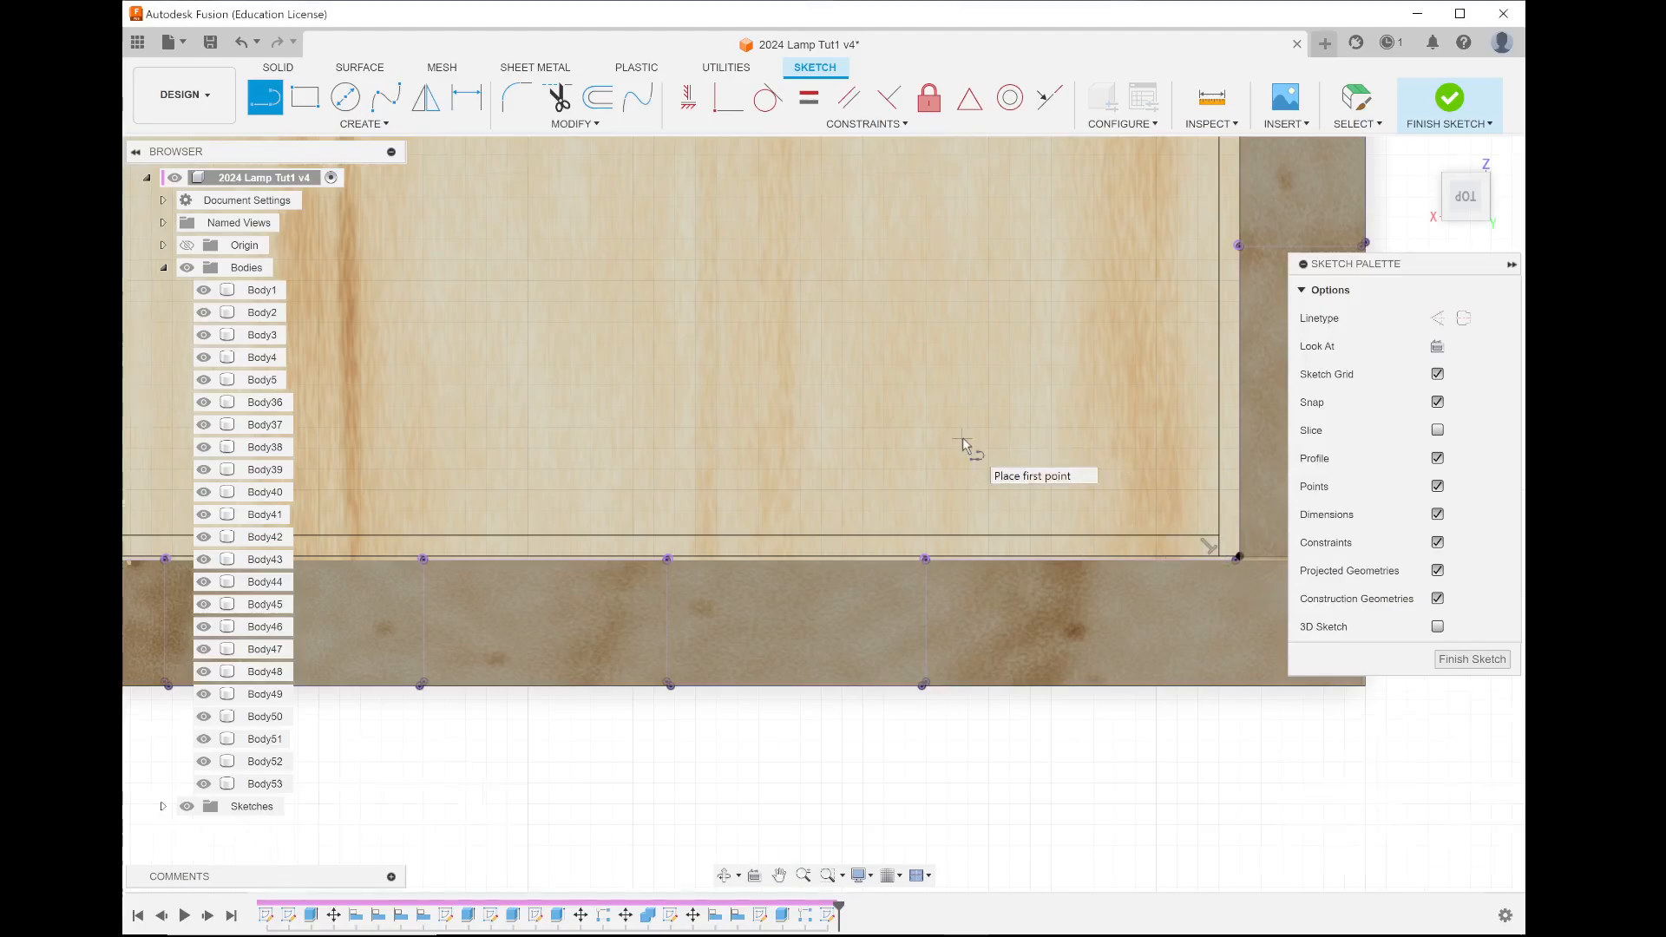
Step: Draw a matching short line of about 0.5 mm at the other corner along the LED wall, and finish the sketch
scroll(962, 439, down, 5)
scroll(963, 444, down, 5)
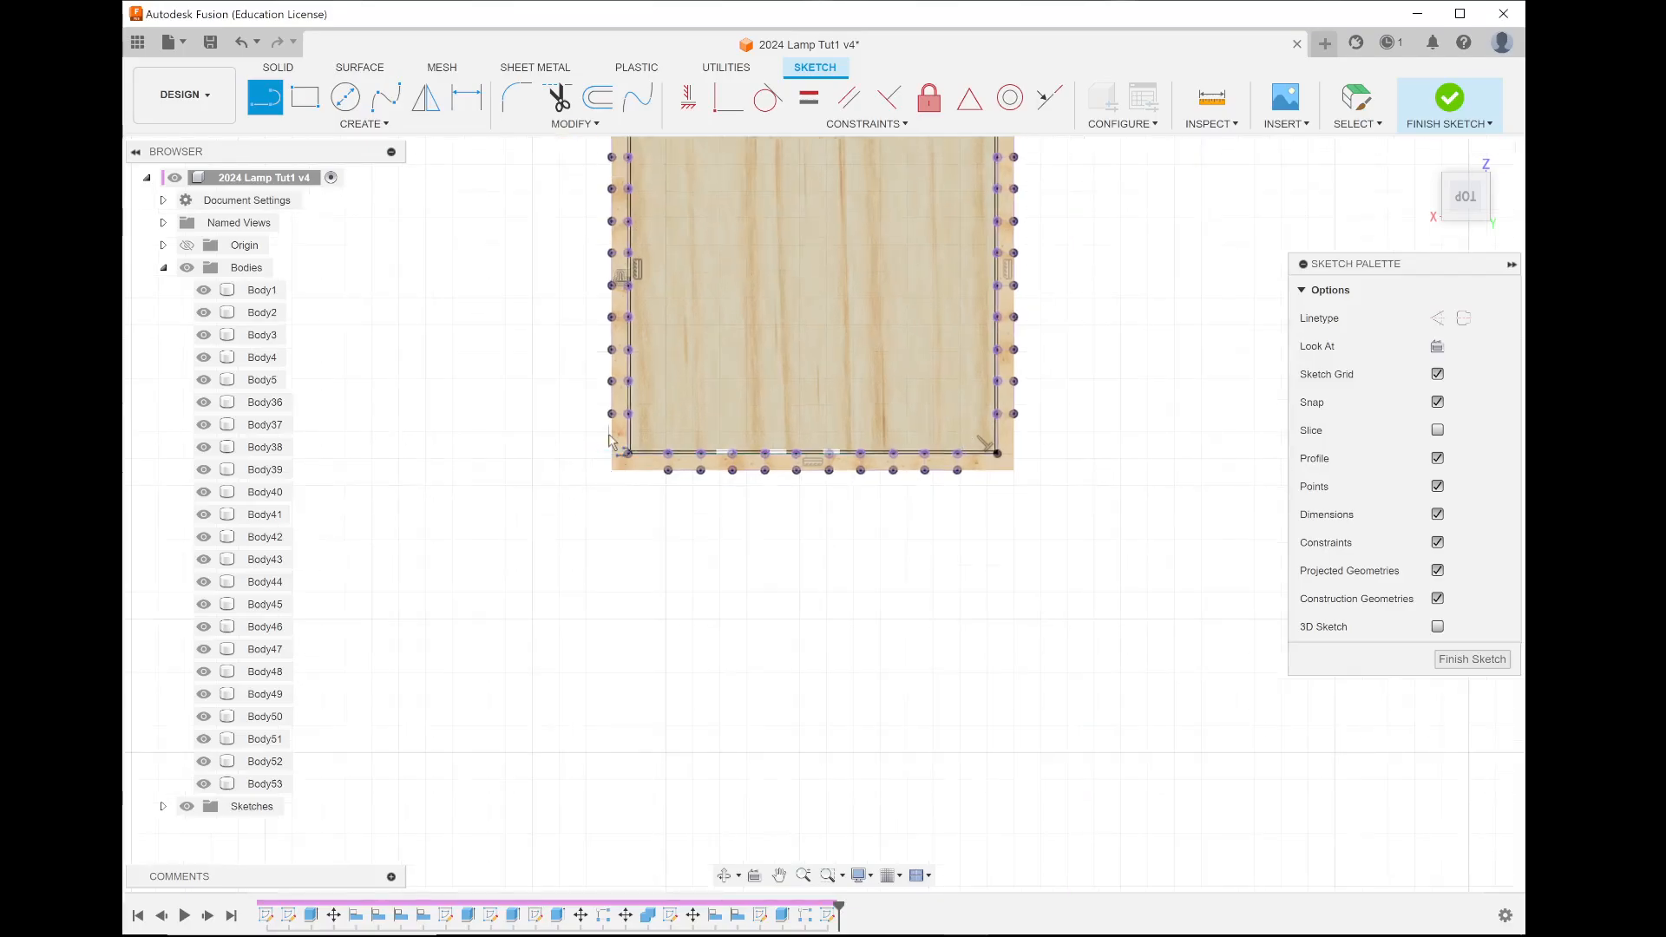
scroll(610, 440, up, 3)
scroll(610, 439, up, 5)
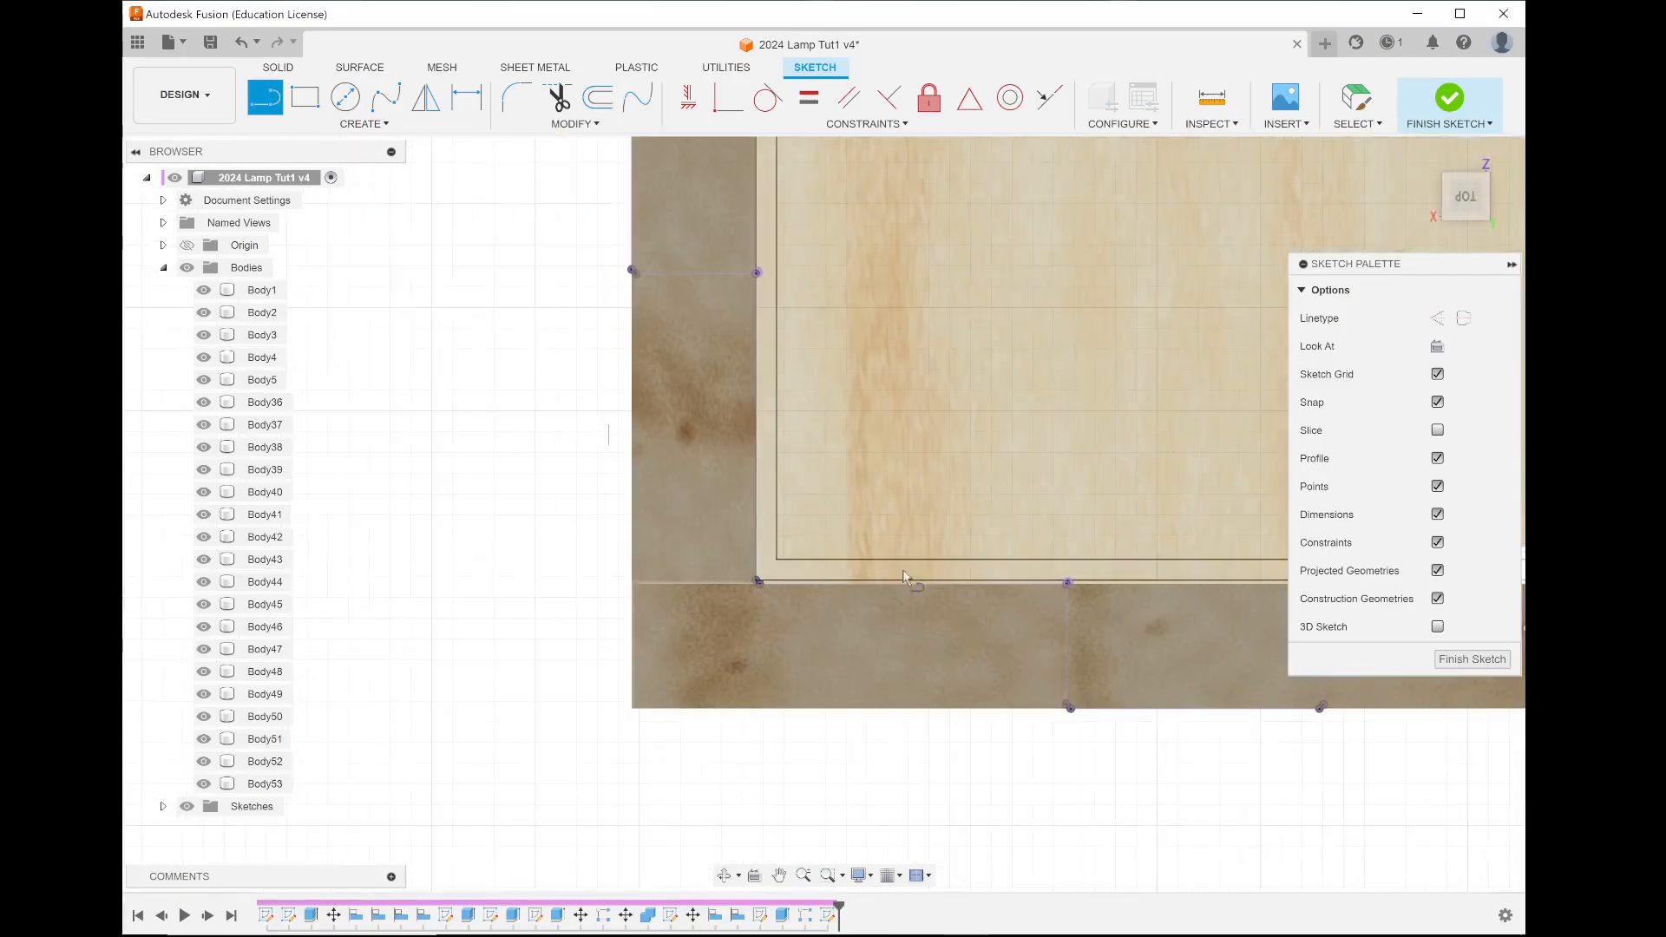
scroll(751, 560, up, 4)
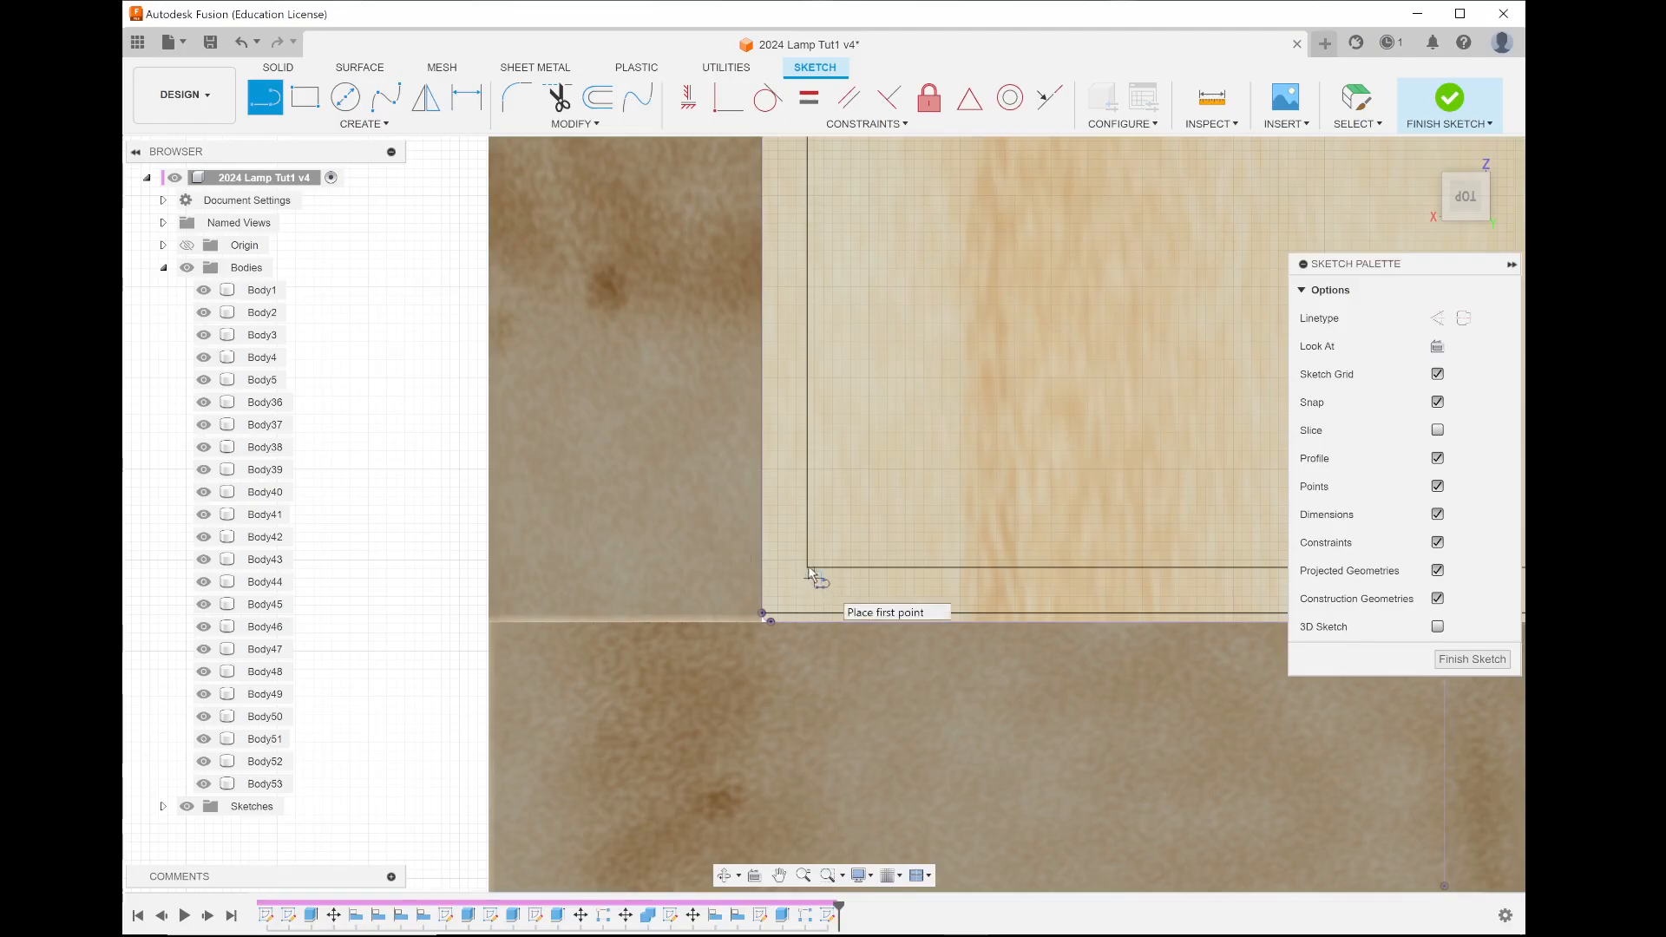
click(807, 568)
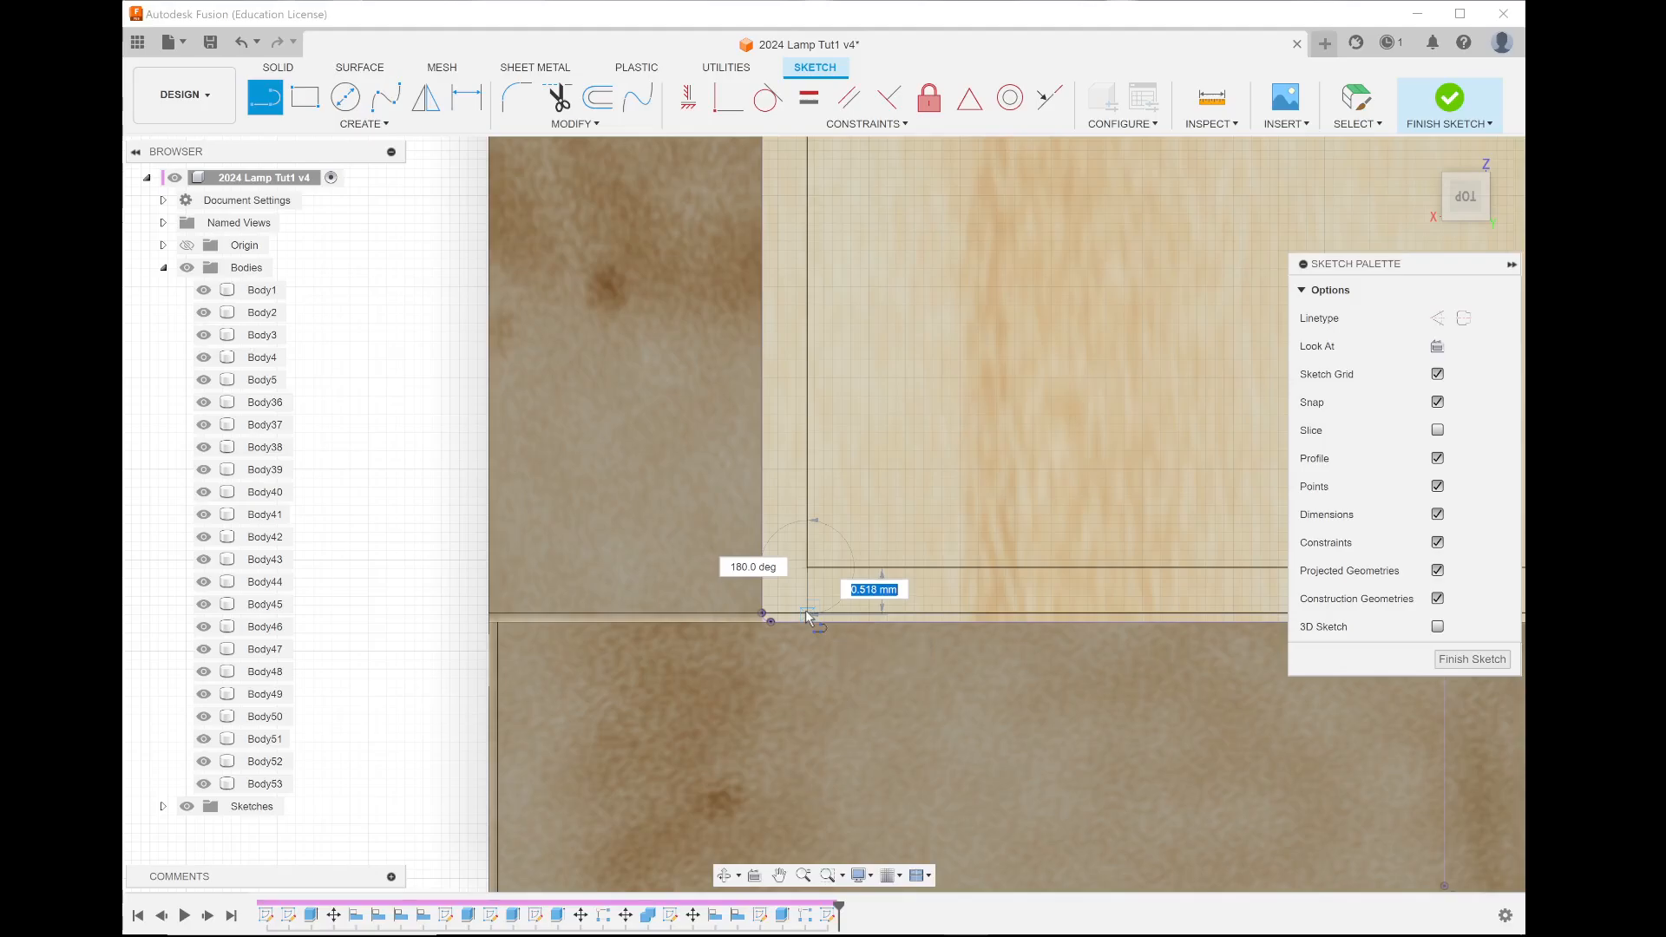
click(806, 612)
key(Escape)
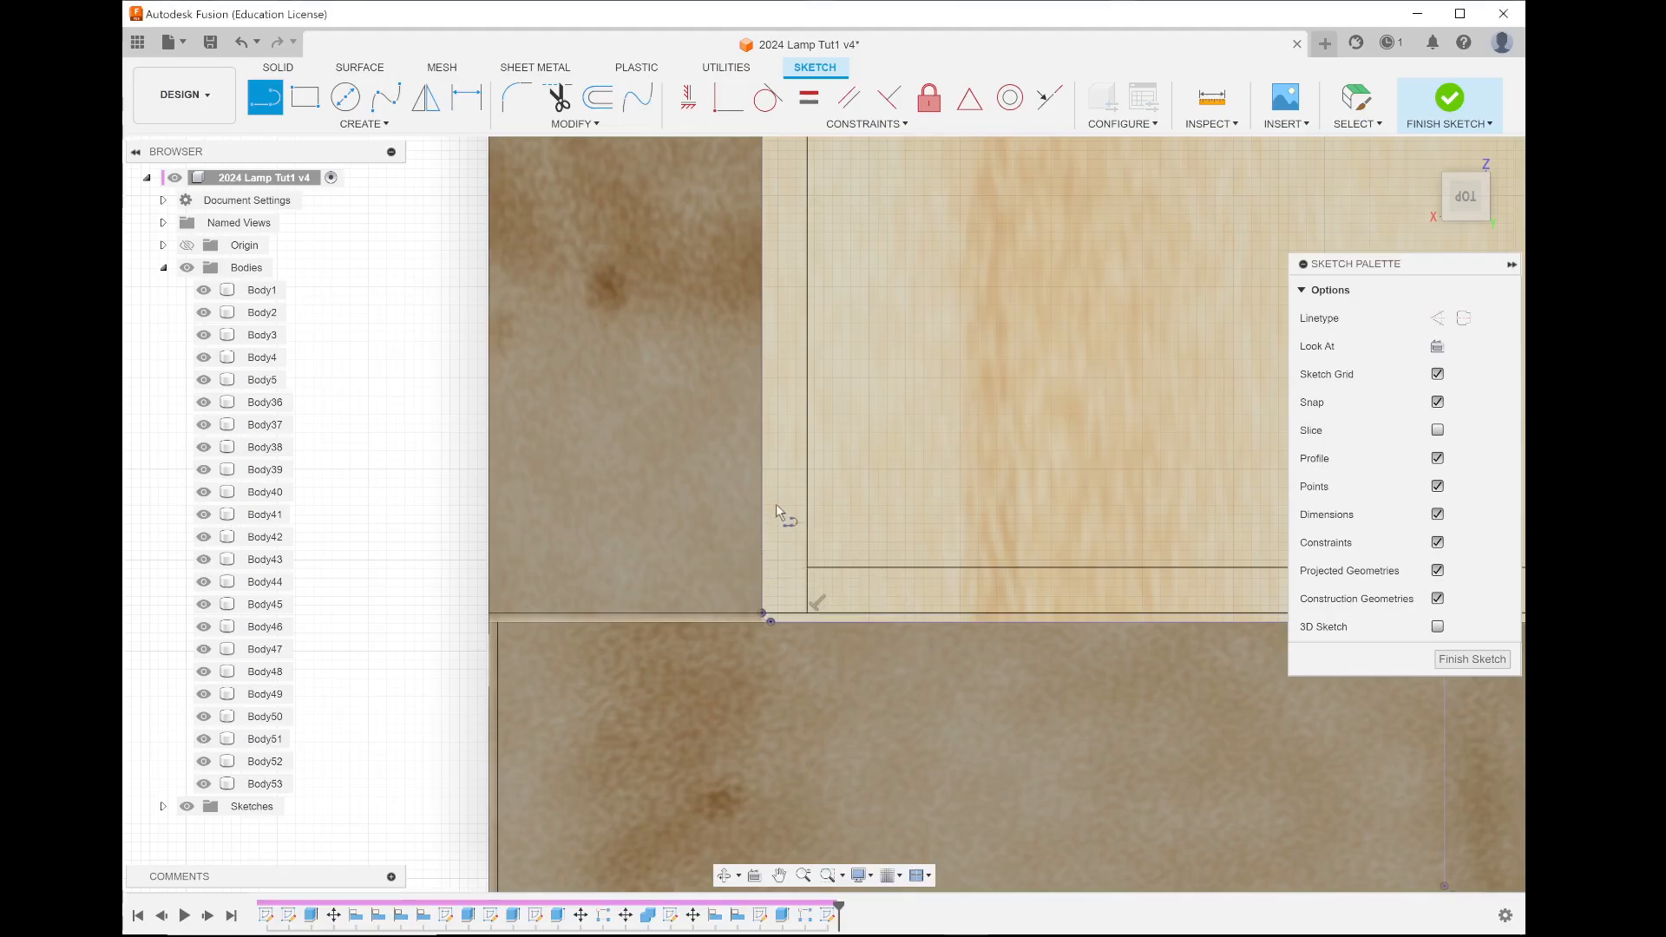
scroll(776, 504, down, 3)
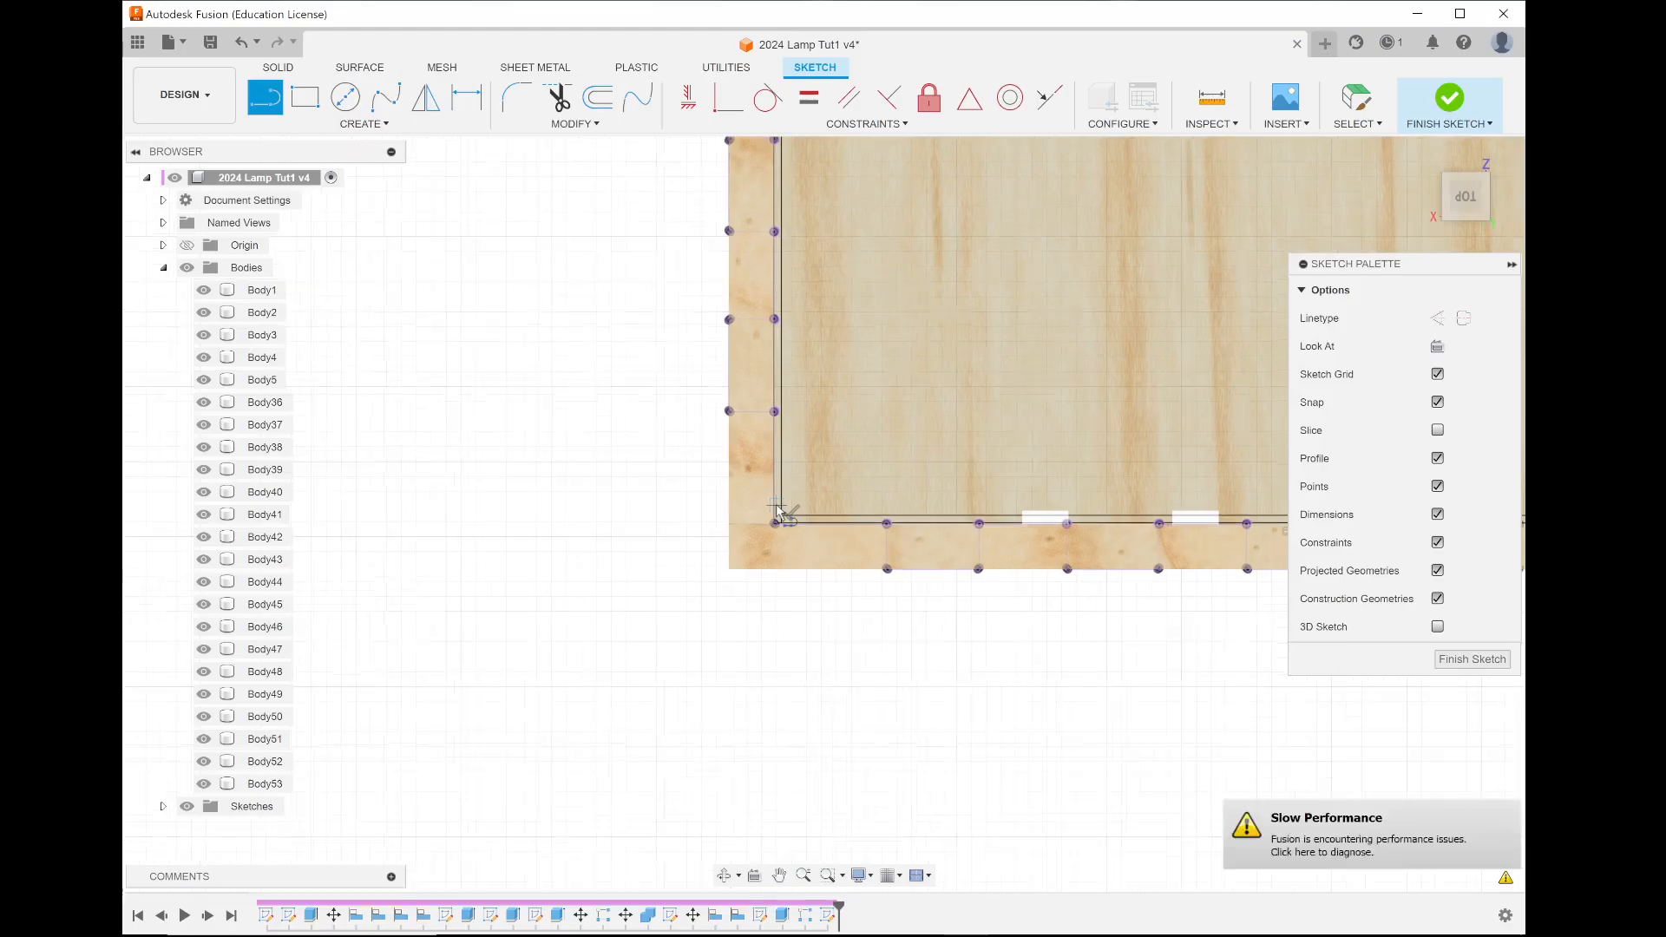
scroll(776, 512, down, 2)
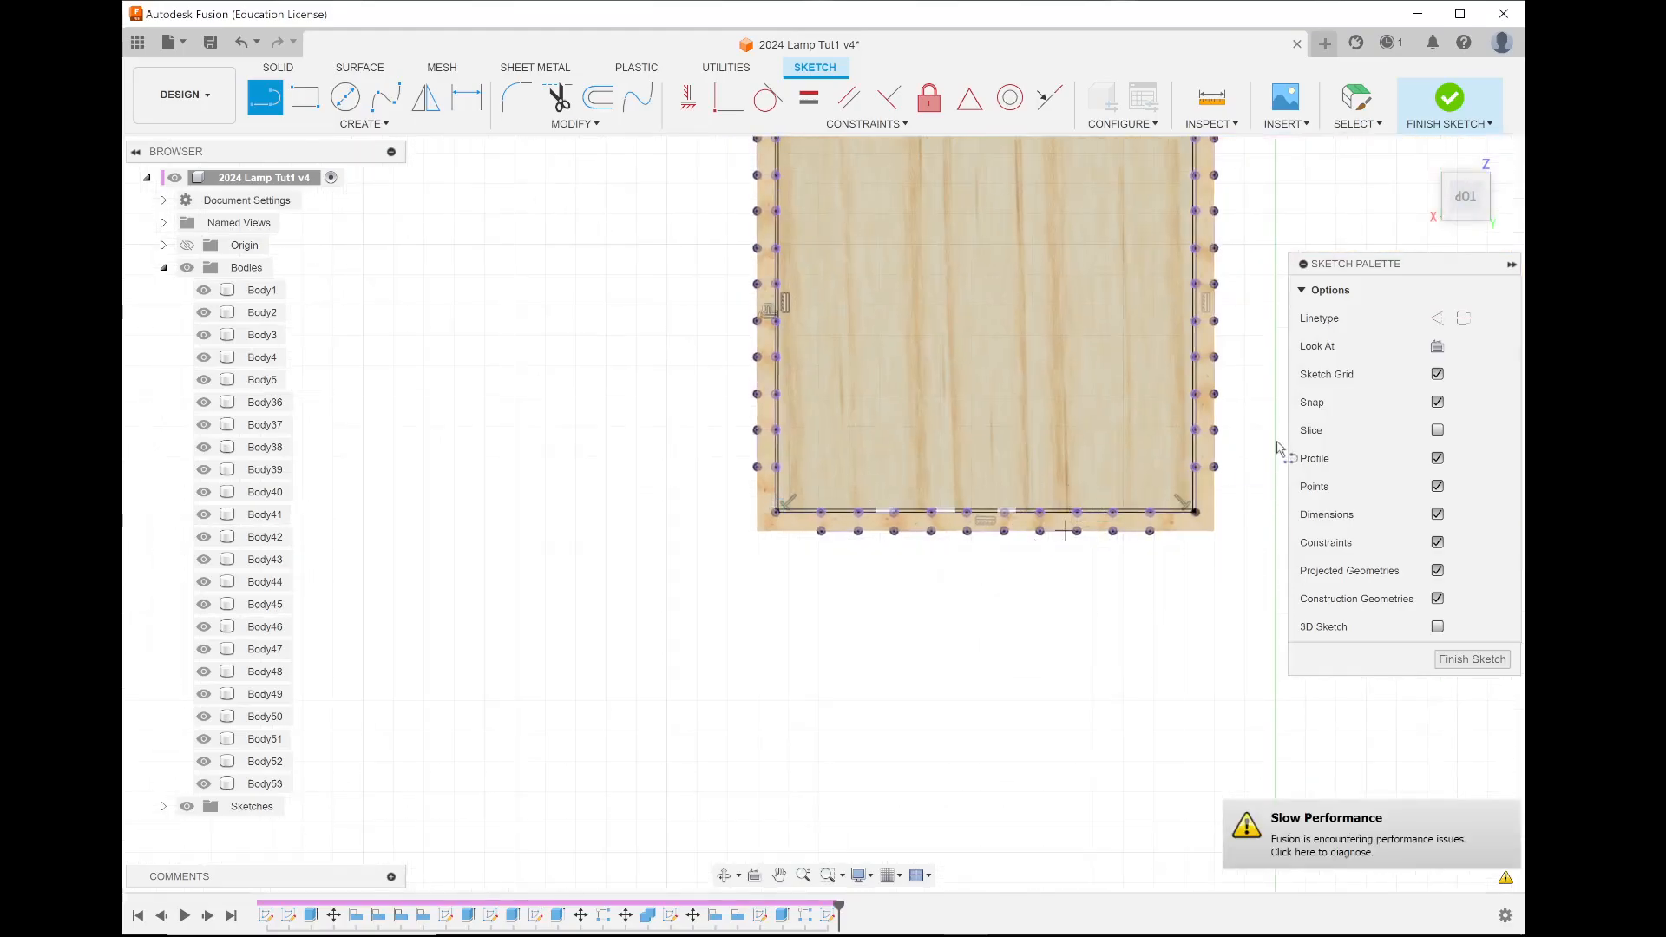
click(1449, 100)
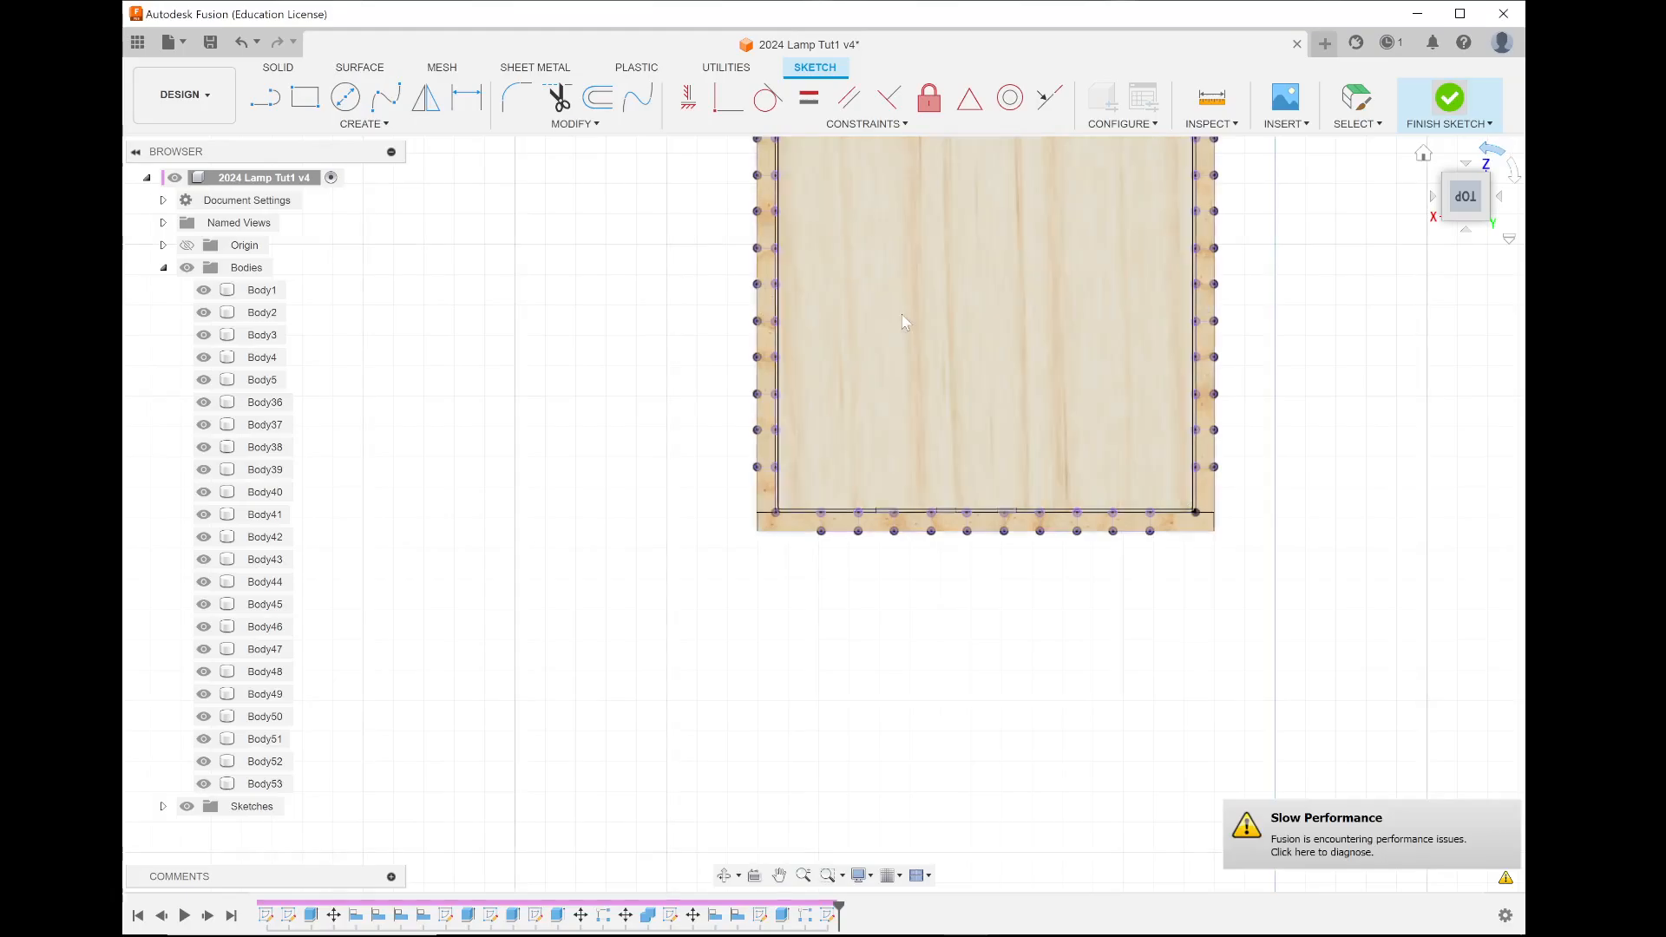
Step: Start an extrusion from the thin U-shaped liner profile that runs along three inner walls of the box
click(305, 96)
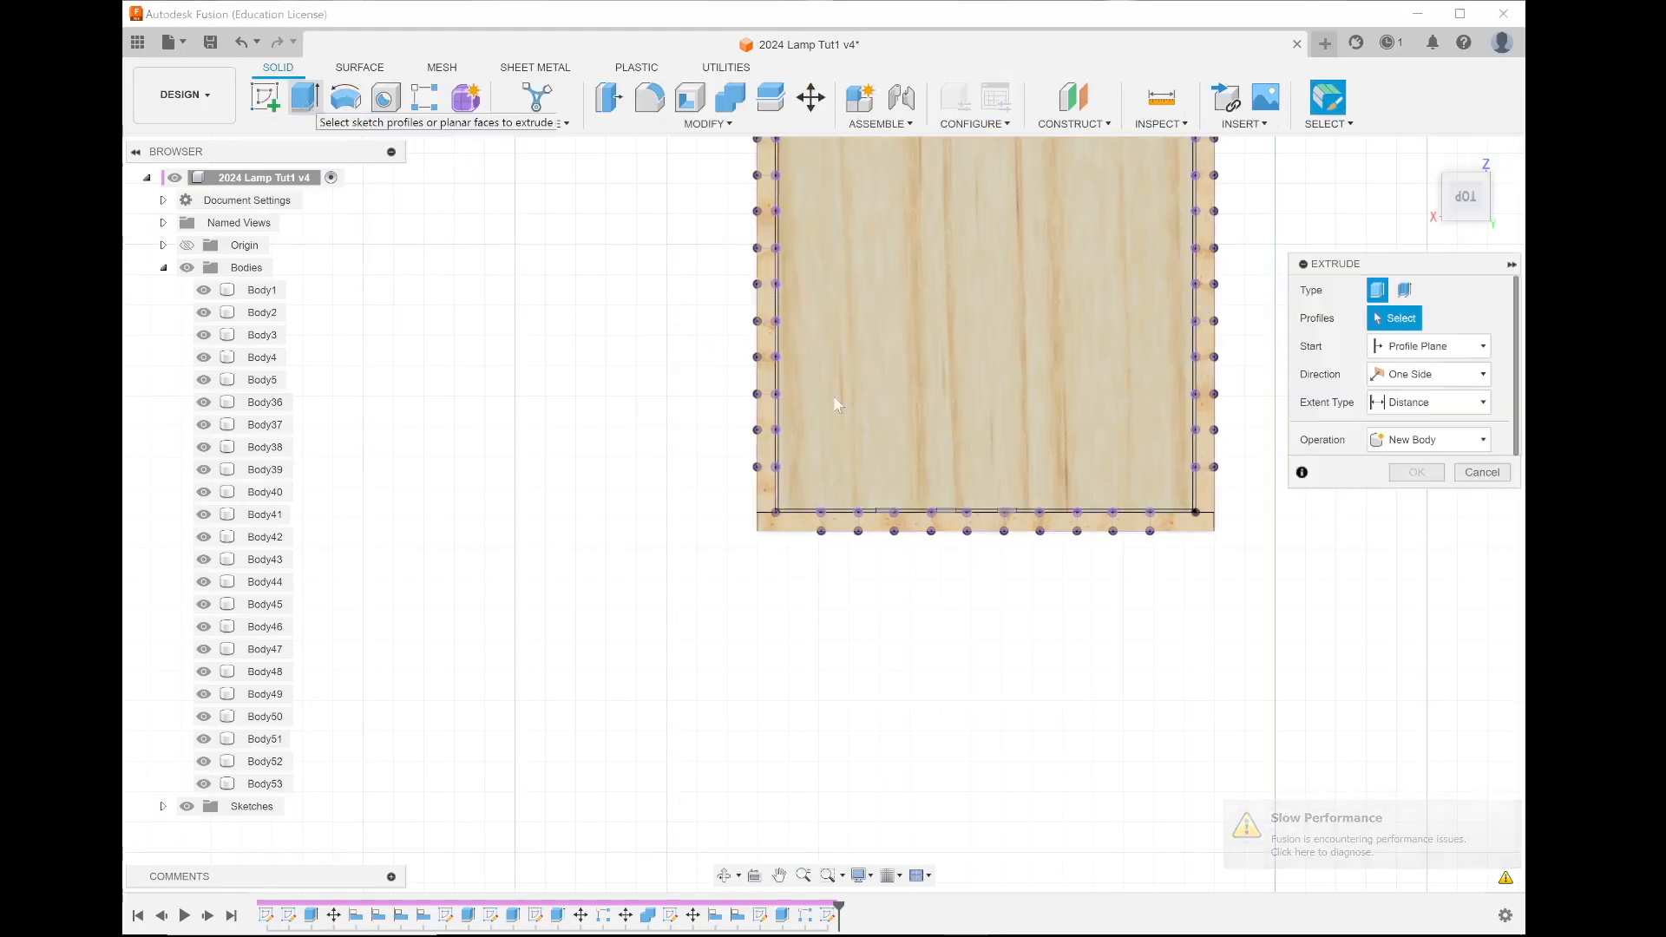
scroll(781, 426, up, 6)
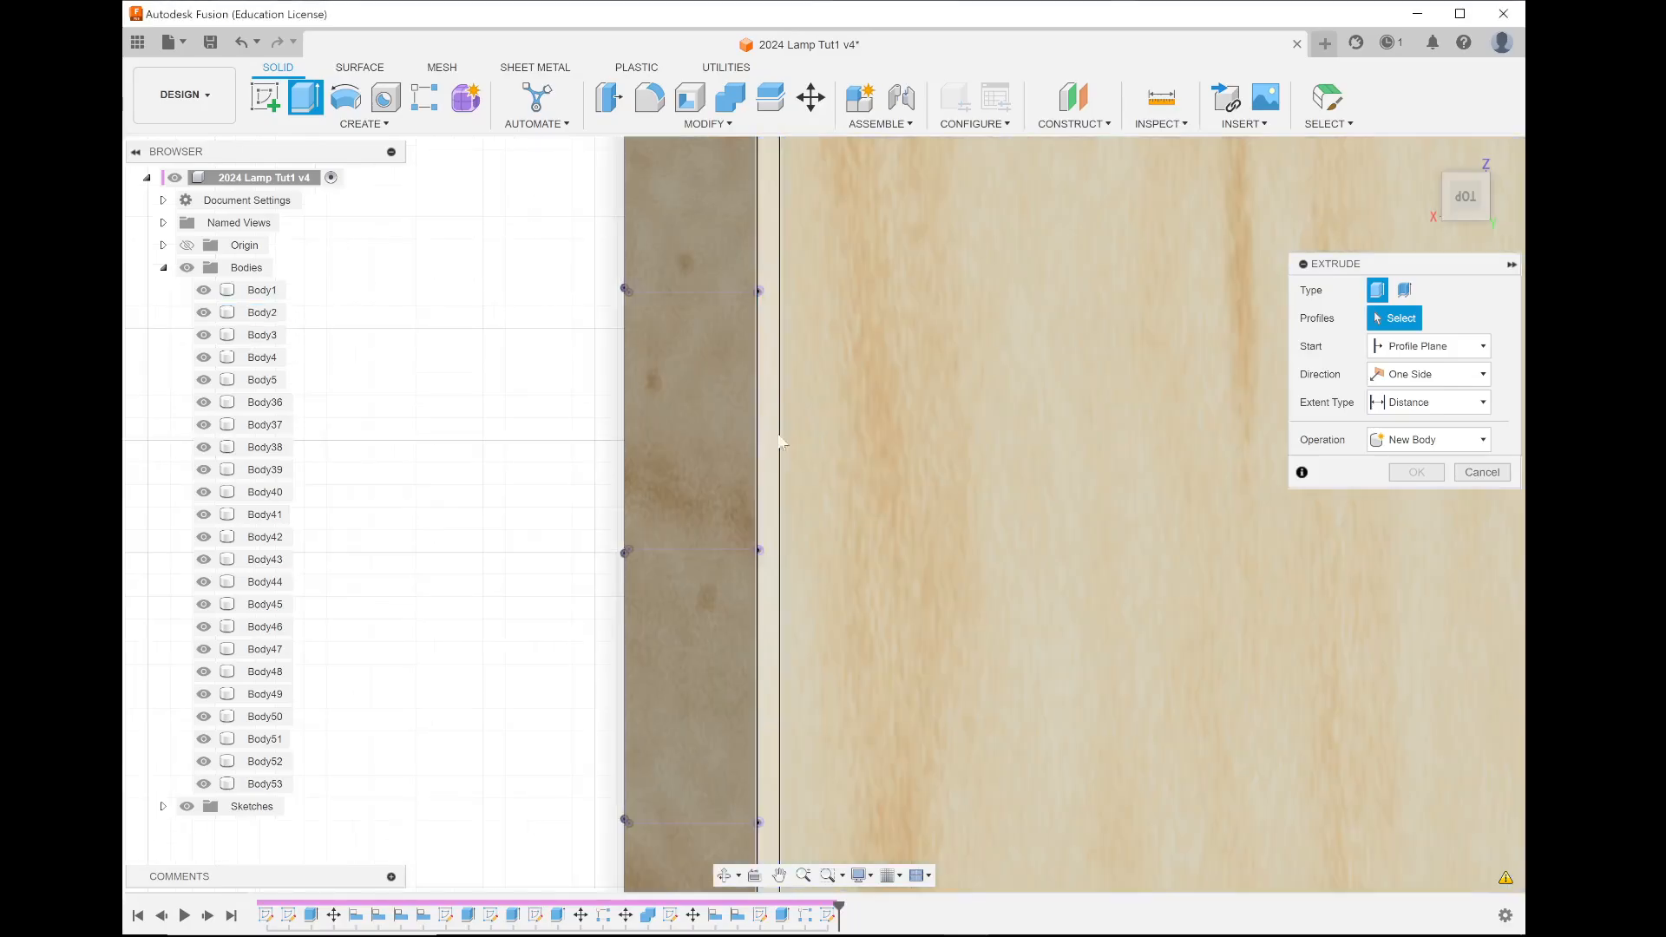
click(771, 424)
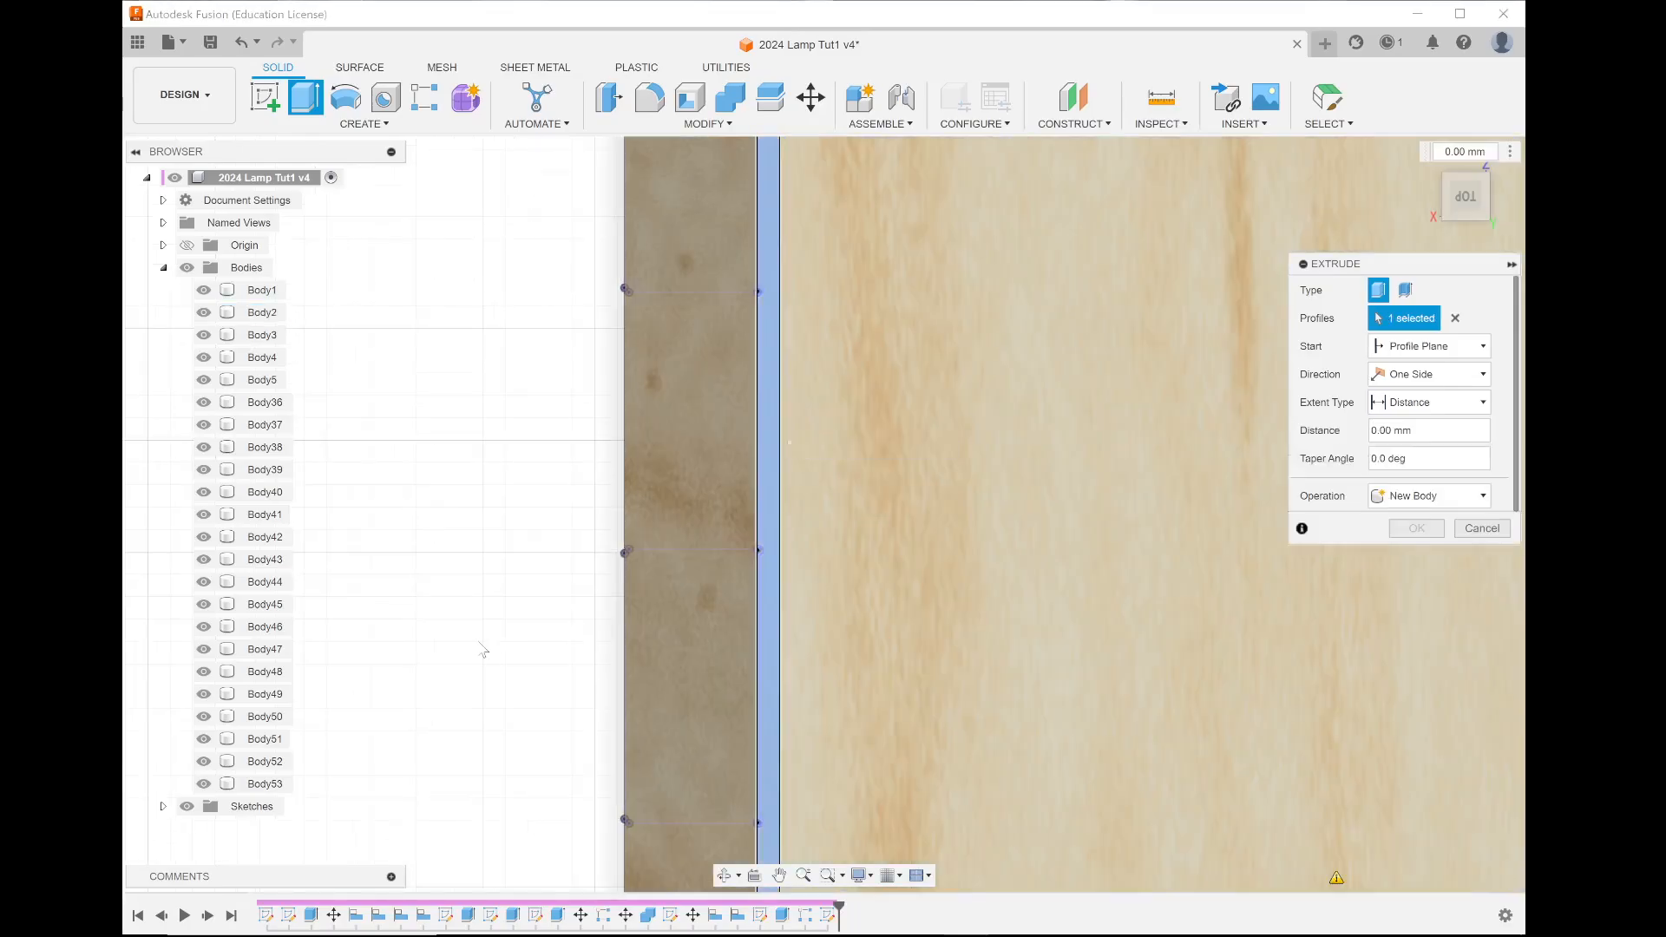
scroll(482, 649, down, 10)
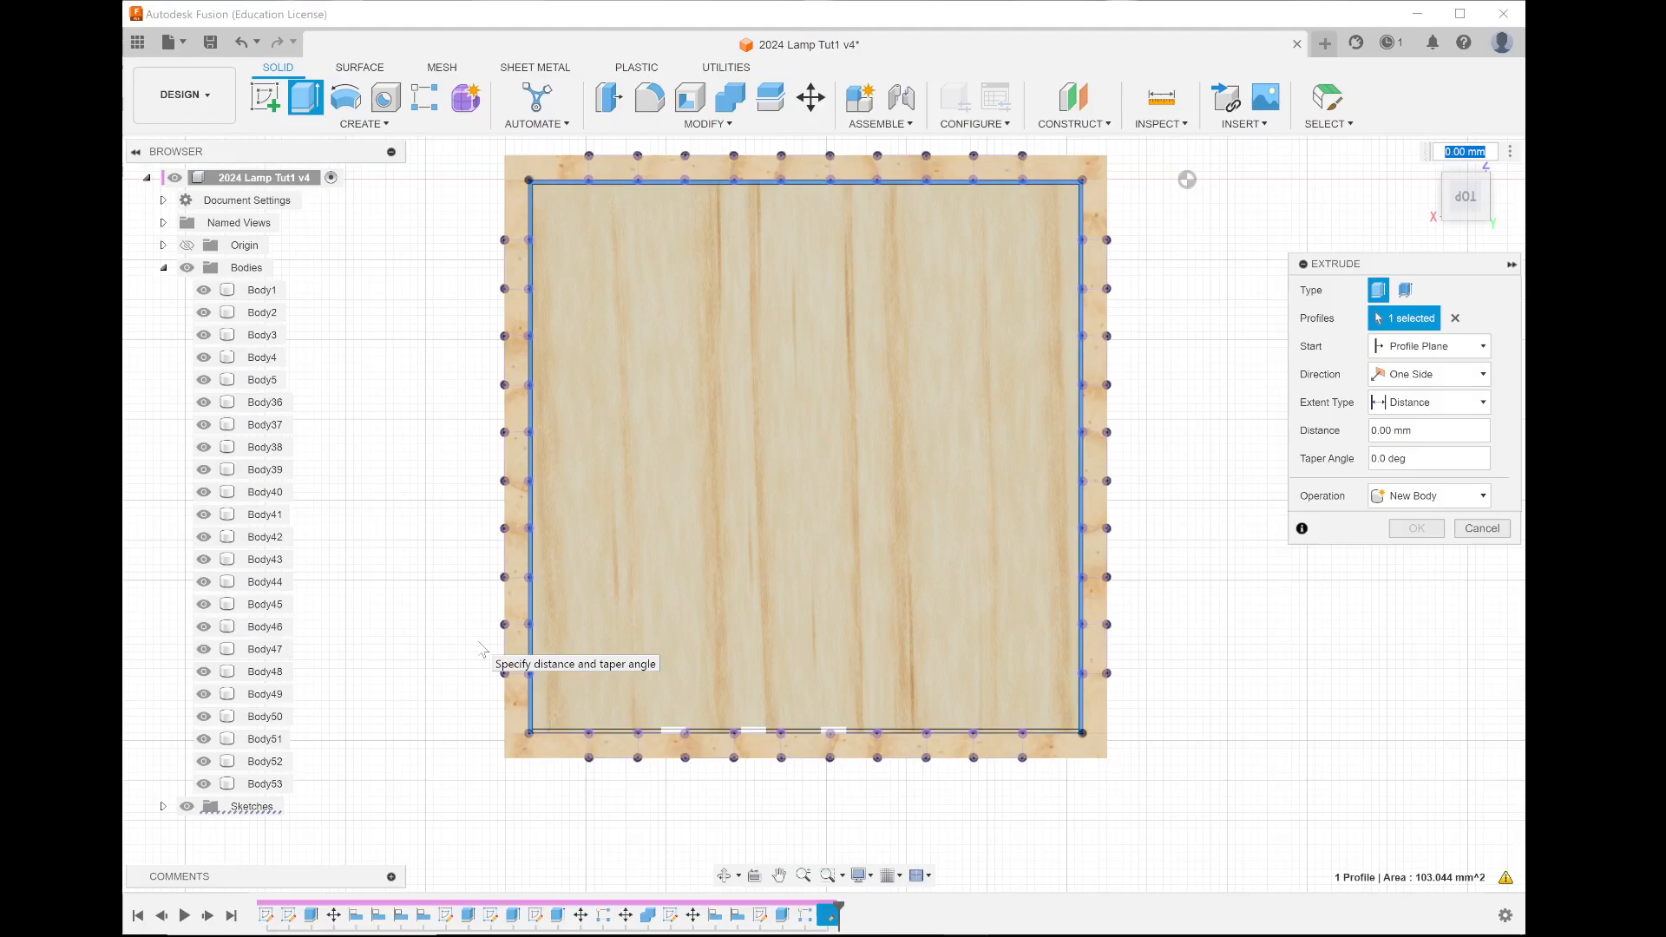
scroll(492, 454, down, 1)
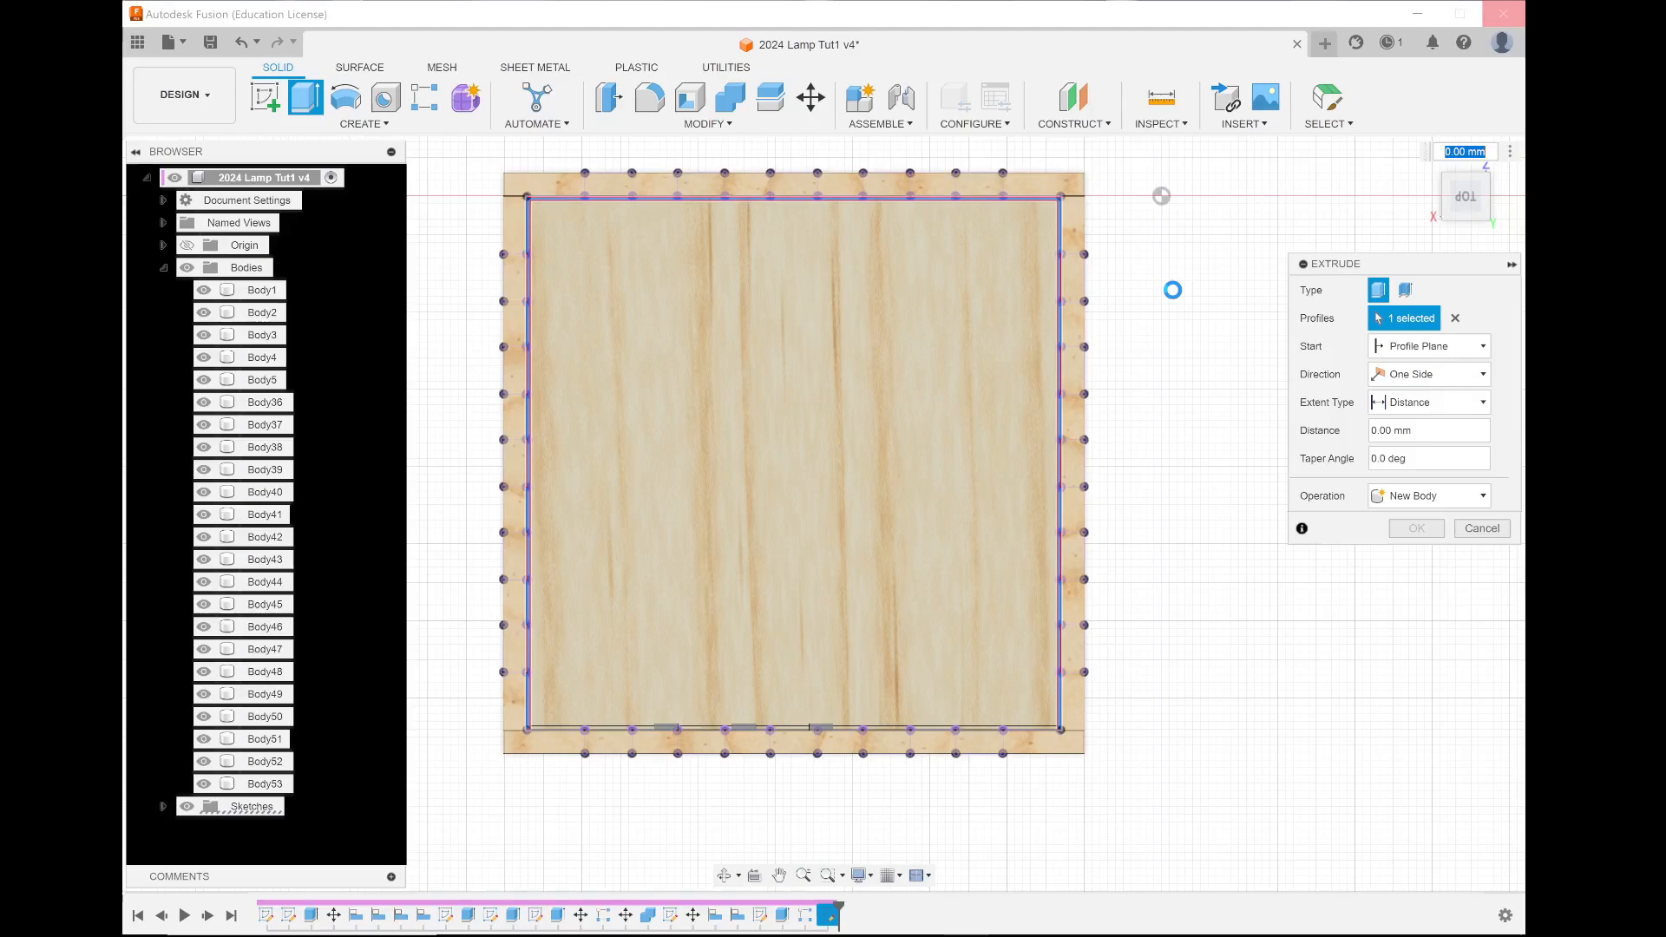
mouse_move(1301, 934)
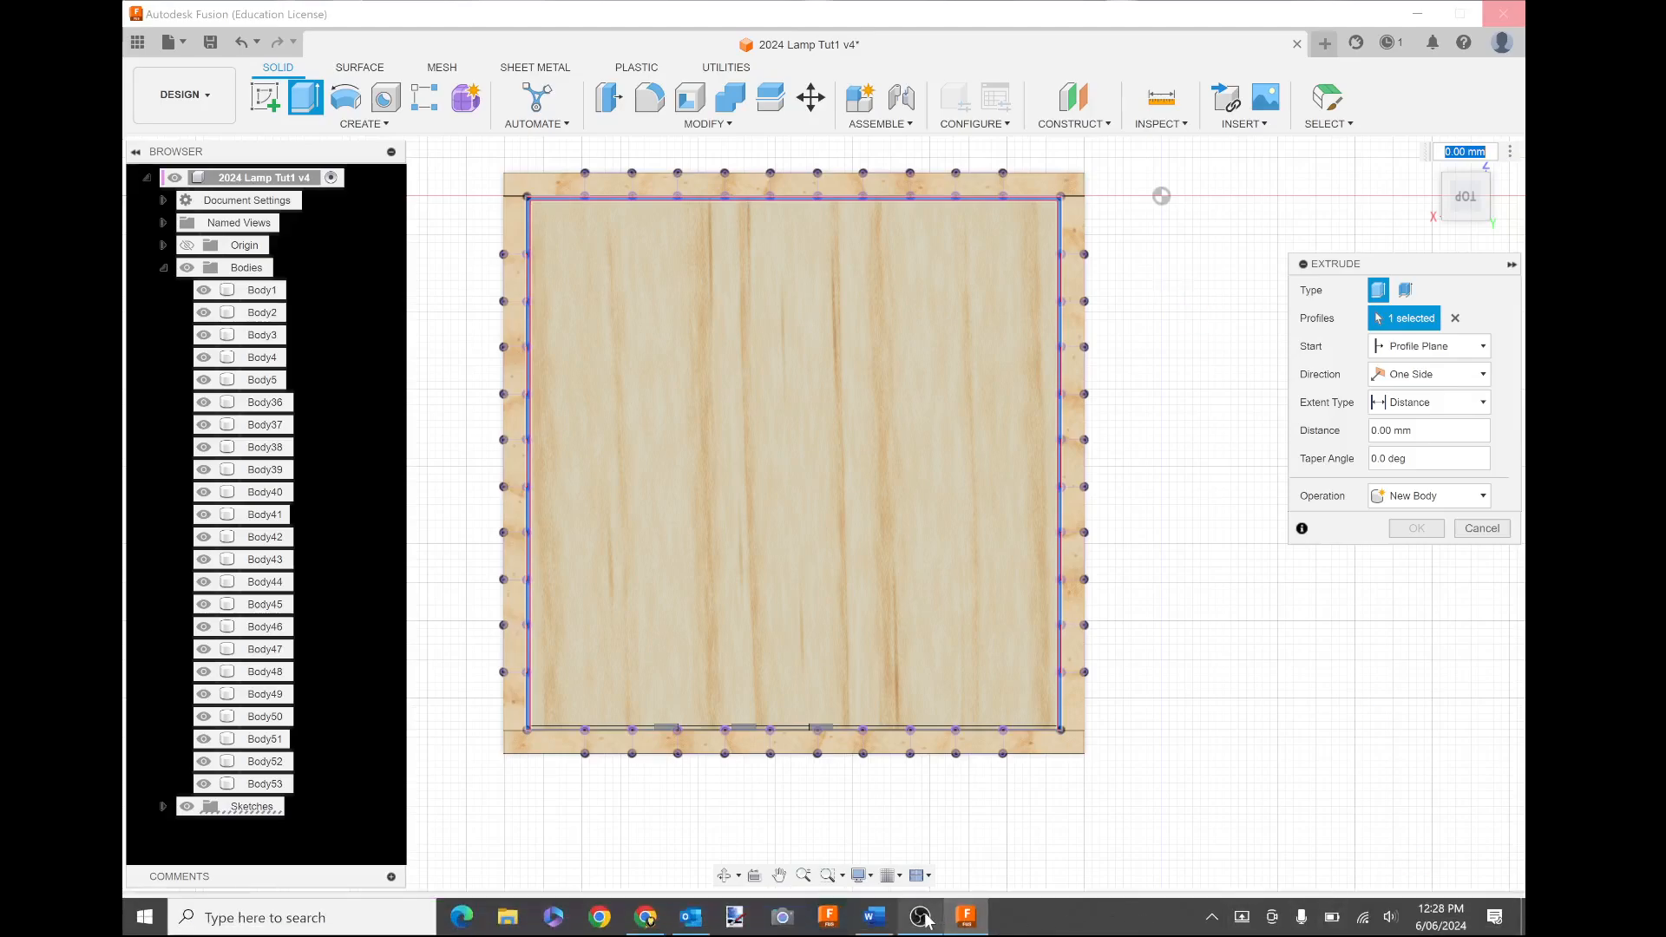
click(920, 917)
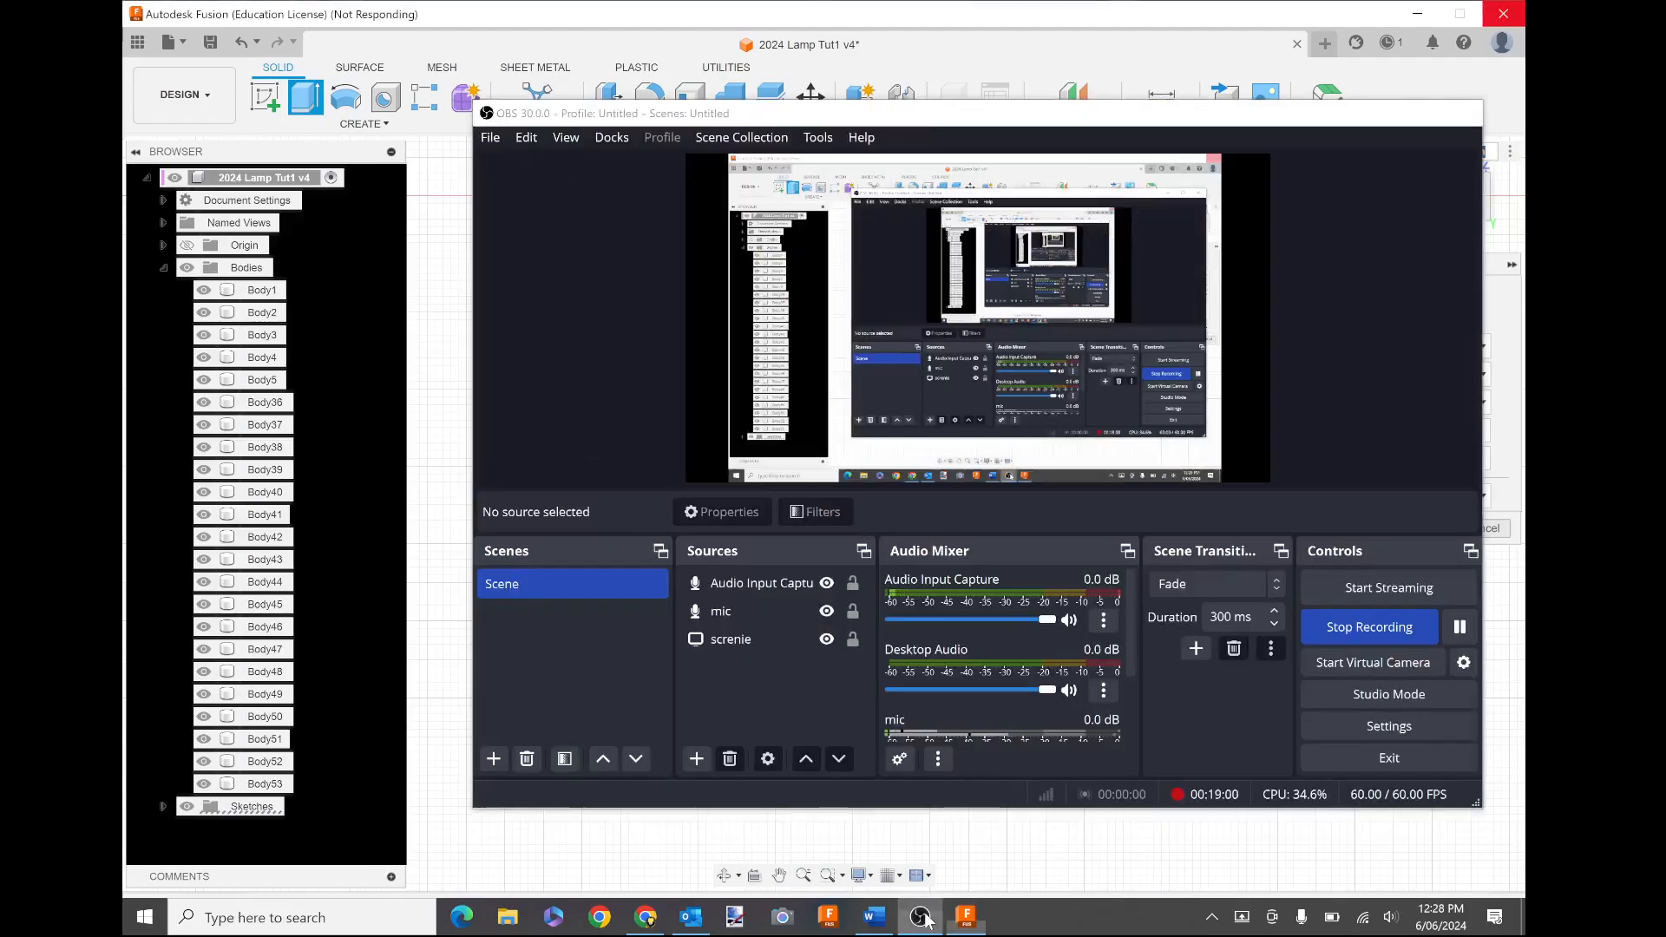
click(921, 917)
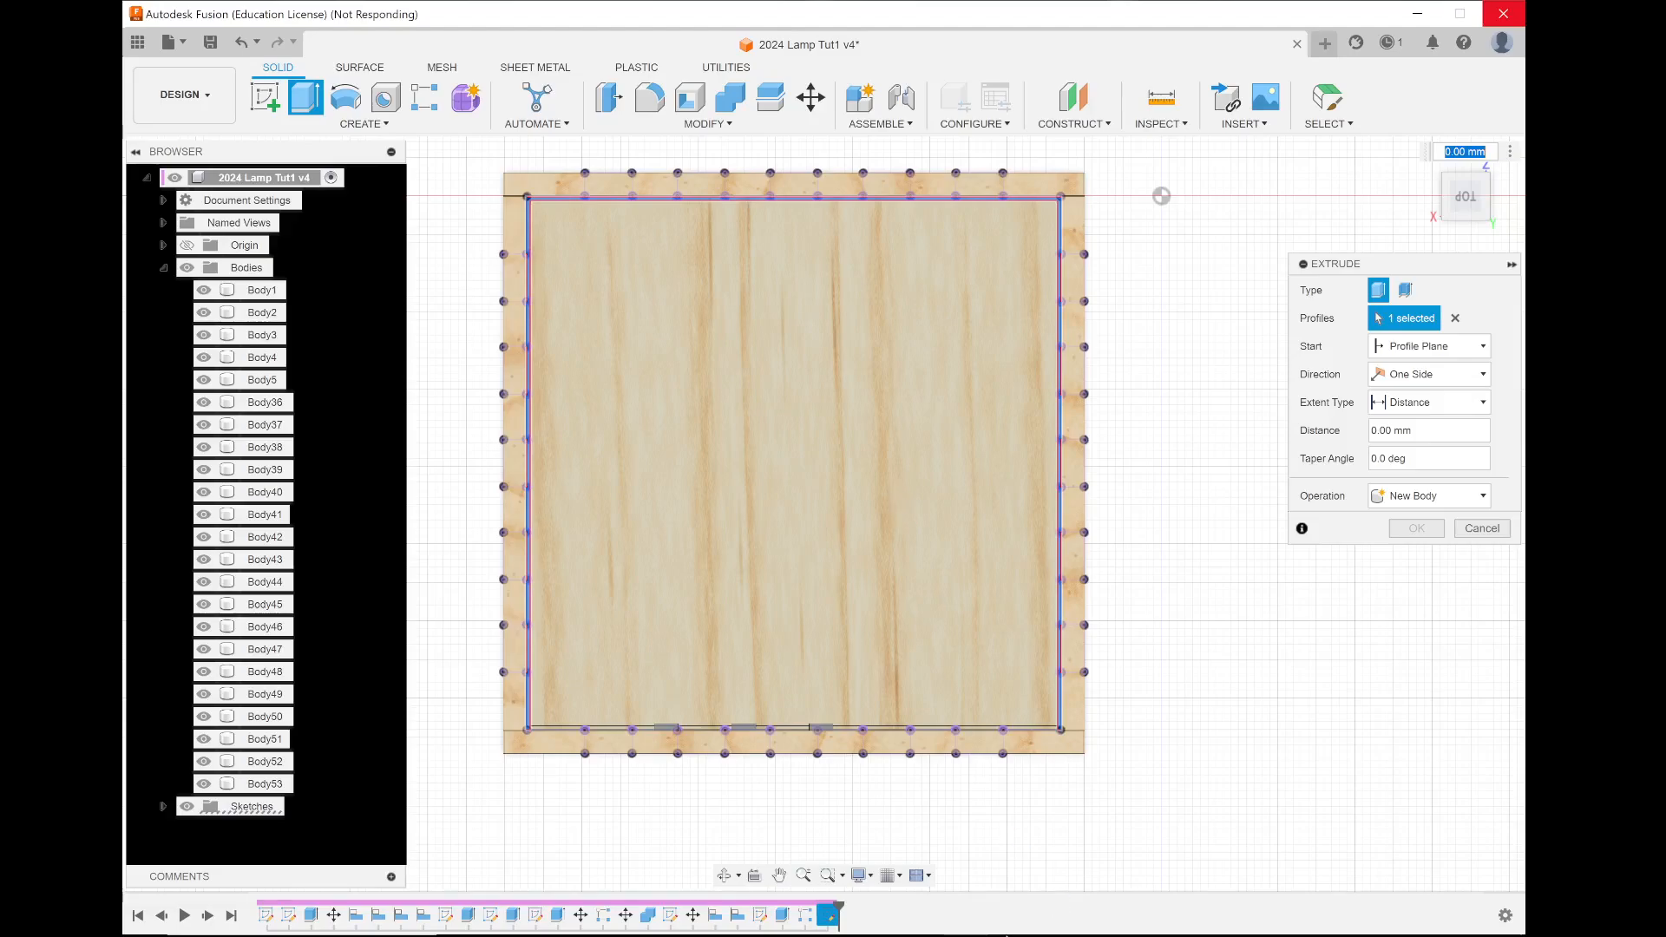
click(921, 924)
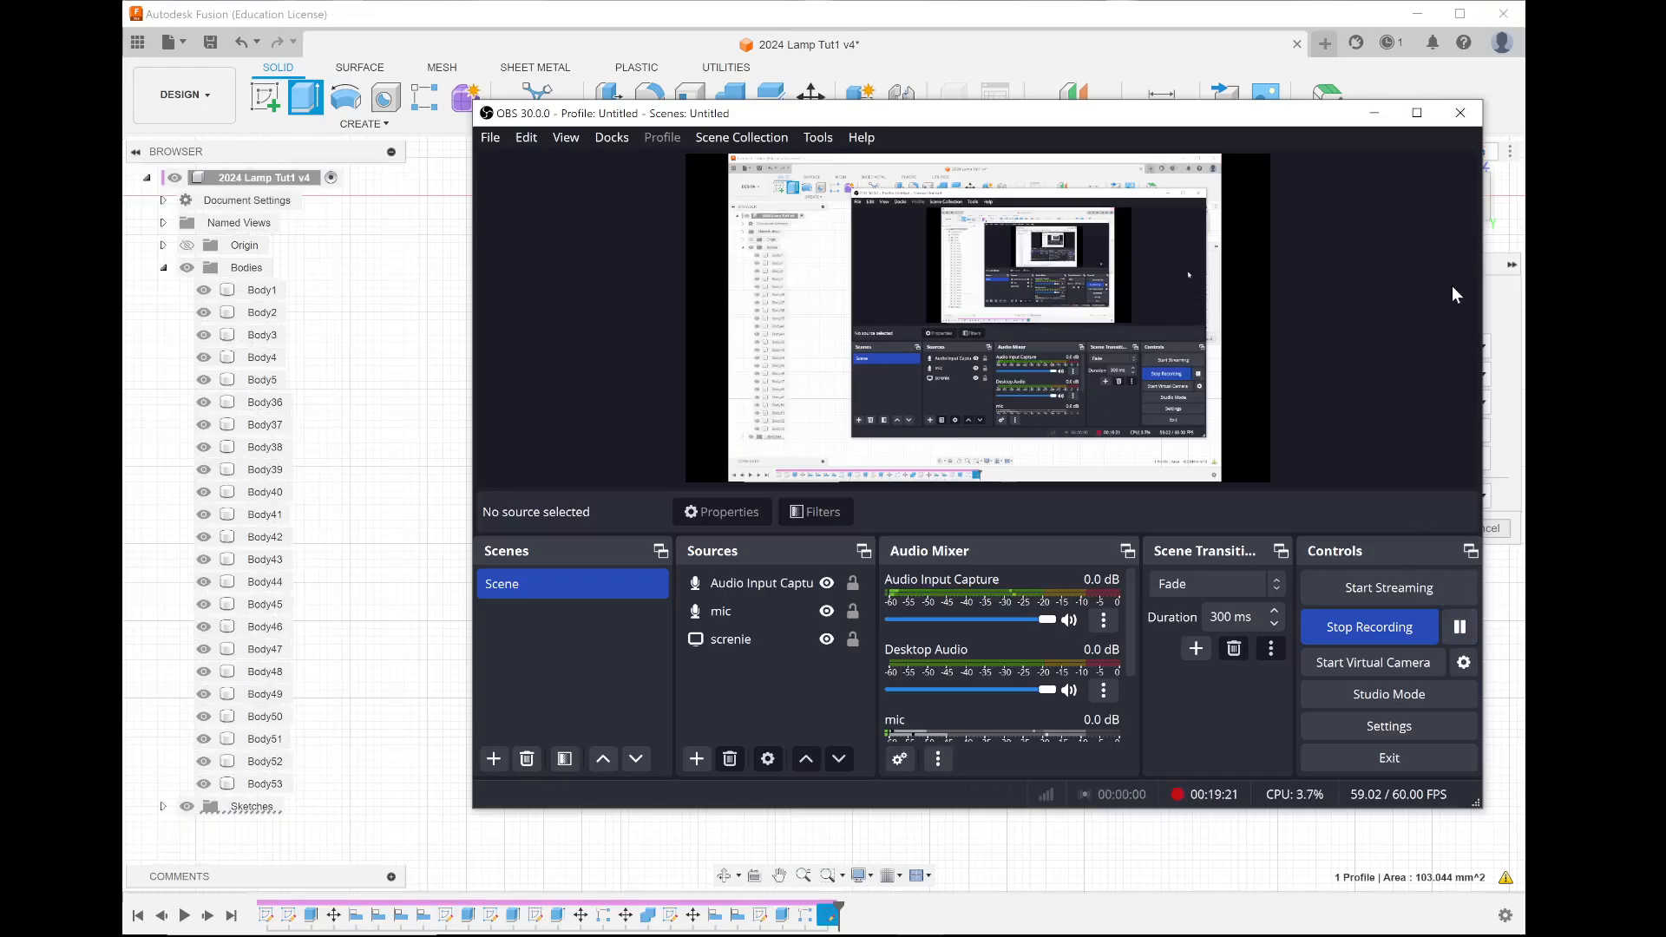
click(1376, 116)
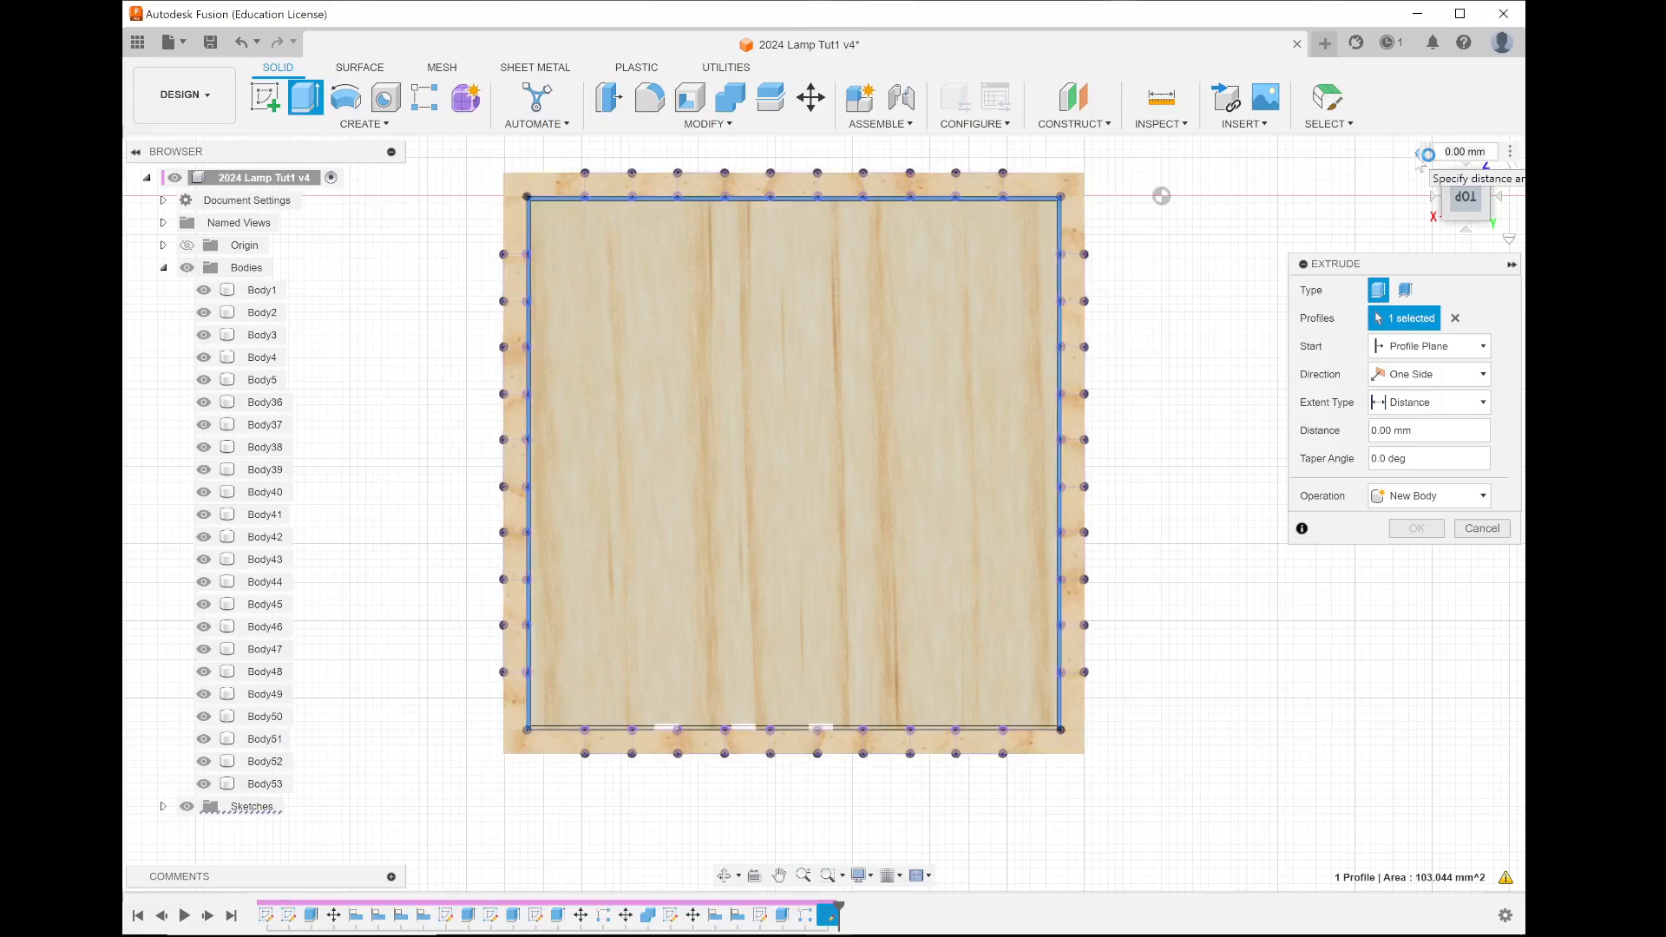
Step: Extrude the selected liner profile 190 mm upward inside the box as a new body
click(1417, 155)
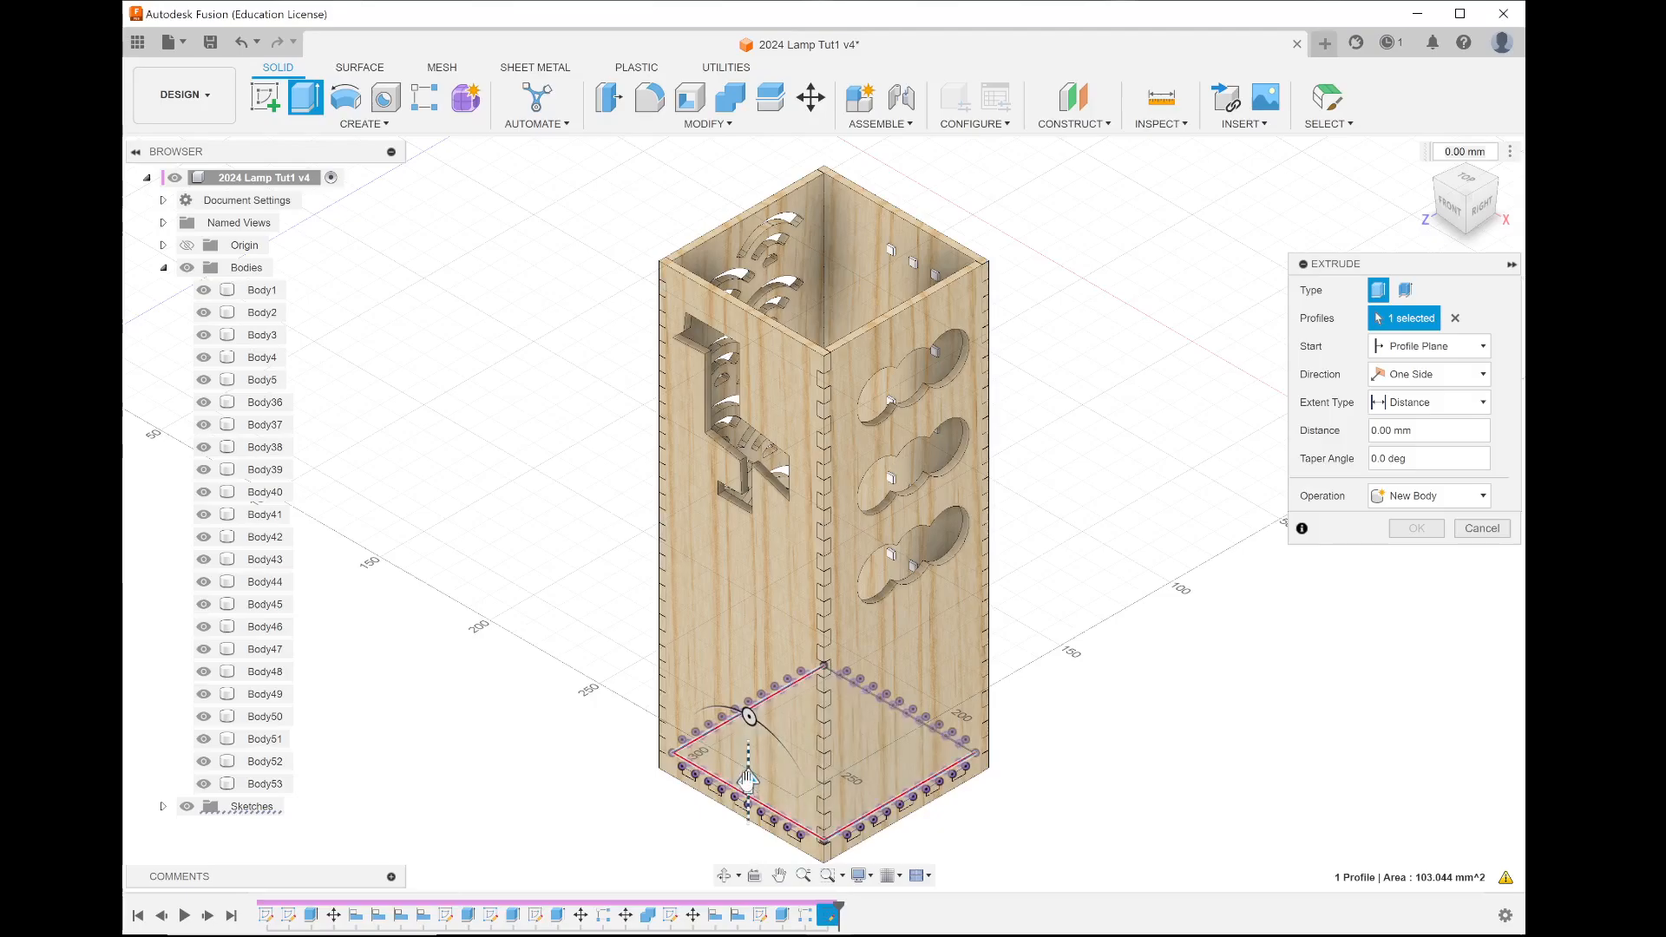
drag(747, 783, 760, 684)
drag(727, 443, 724, 288)
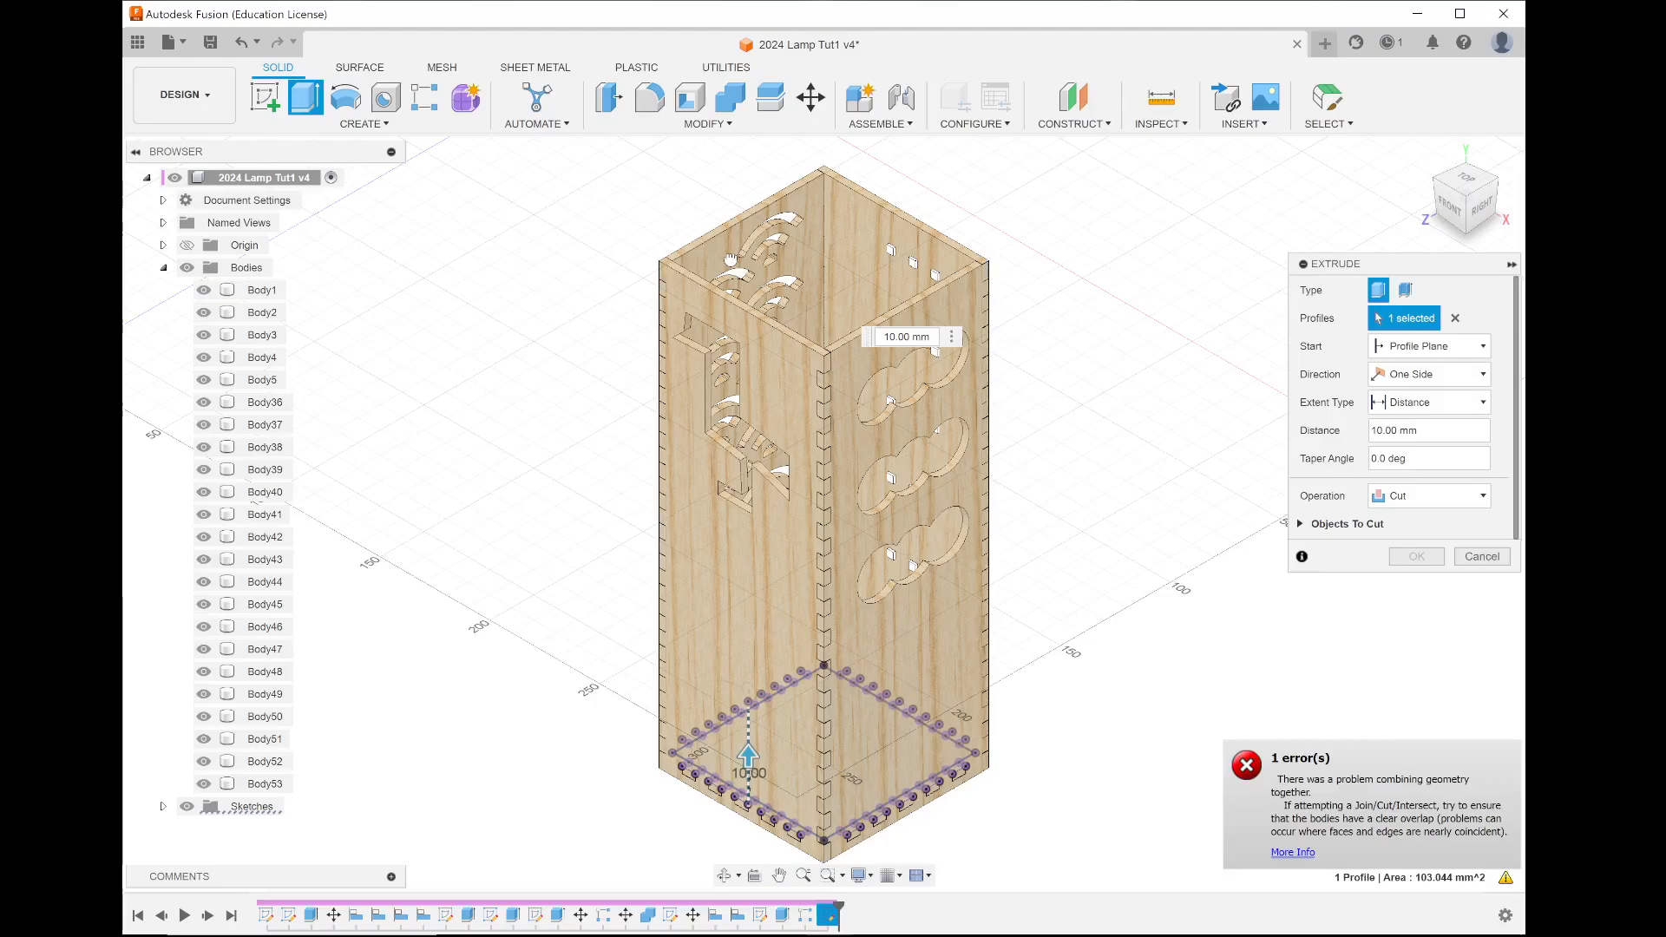
drag(728, 230, 1052, 310)
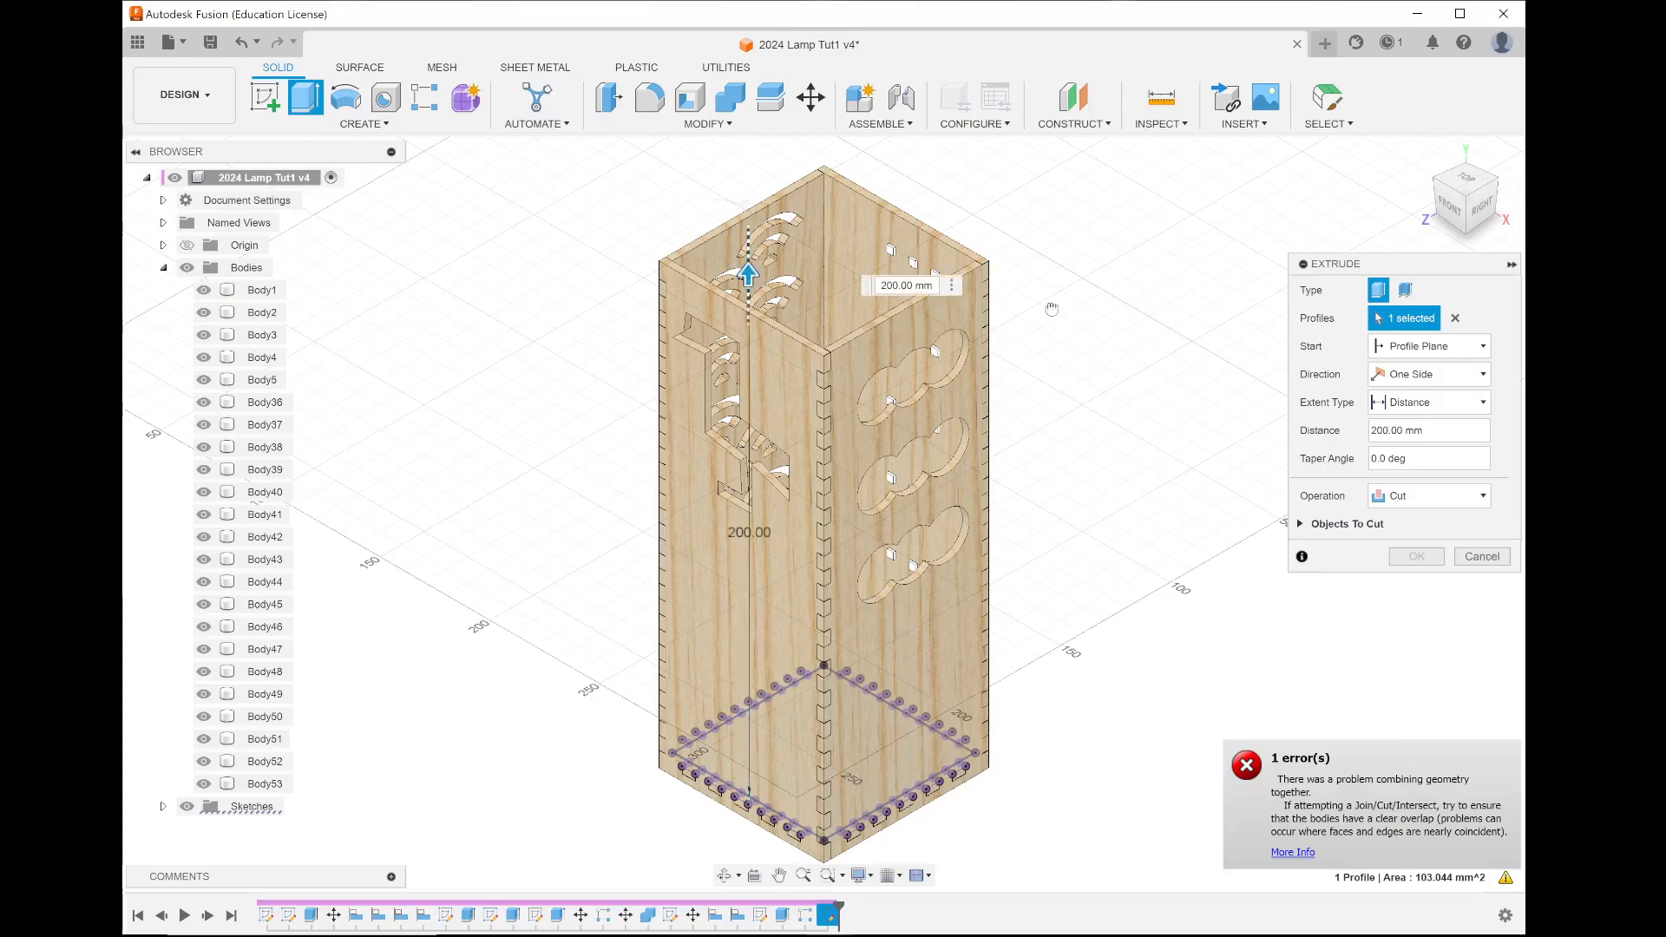
click(1471, 498)
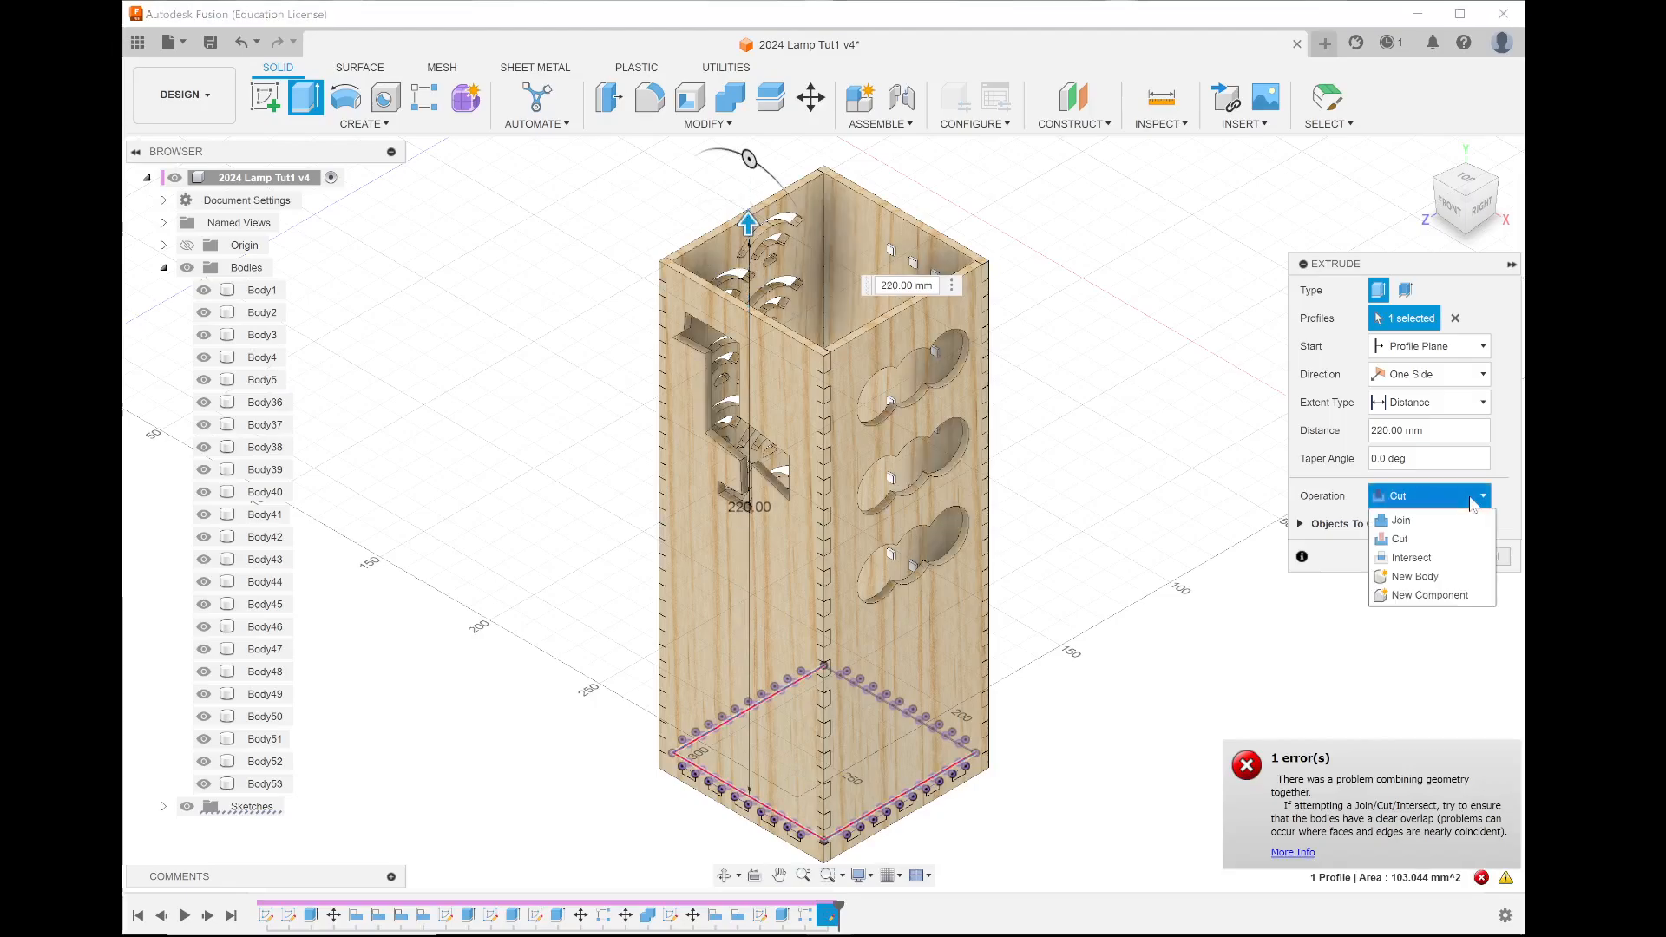
click(1430, 576)
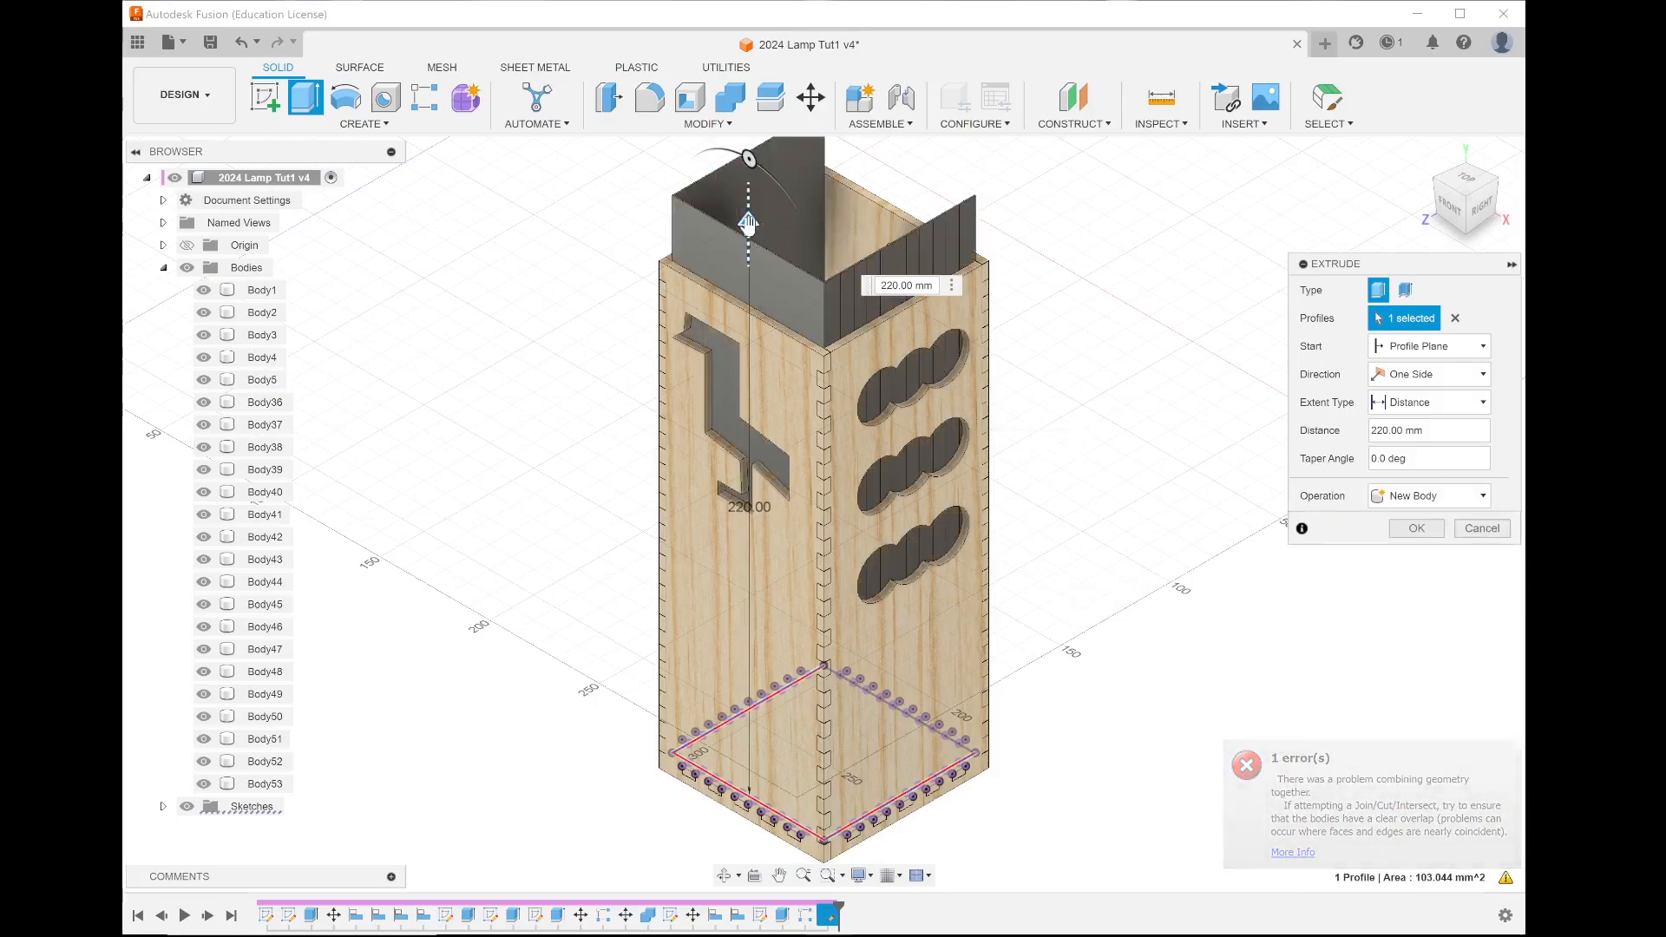
drag(752, 245, 752, 294)
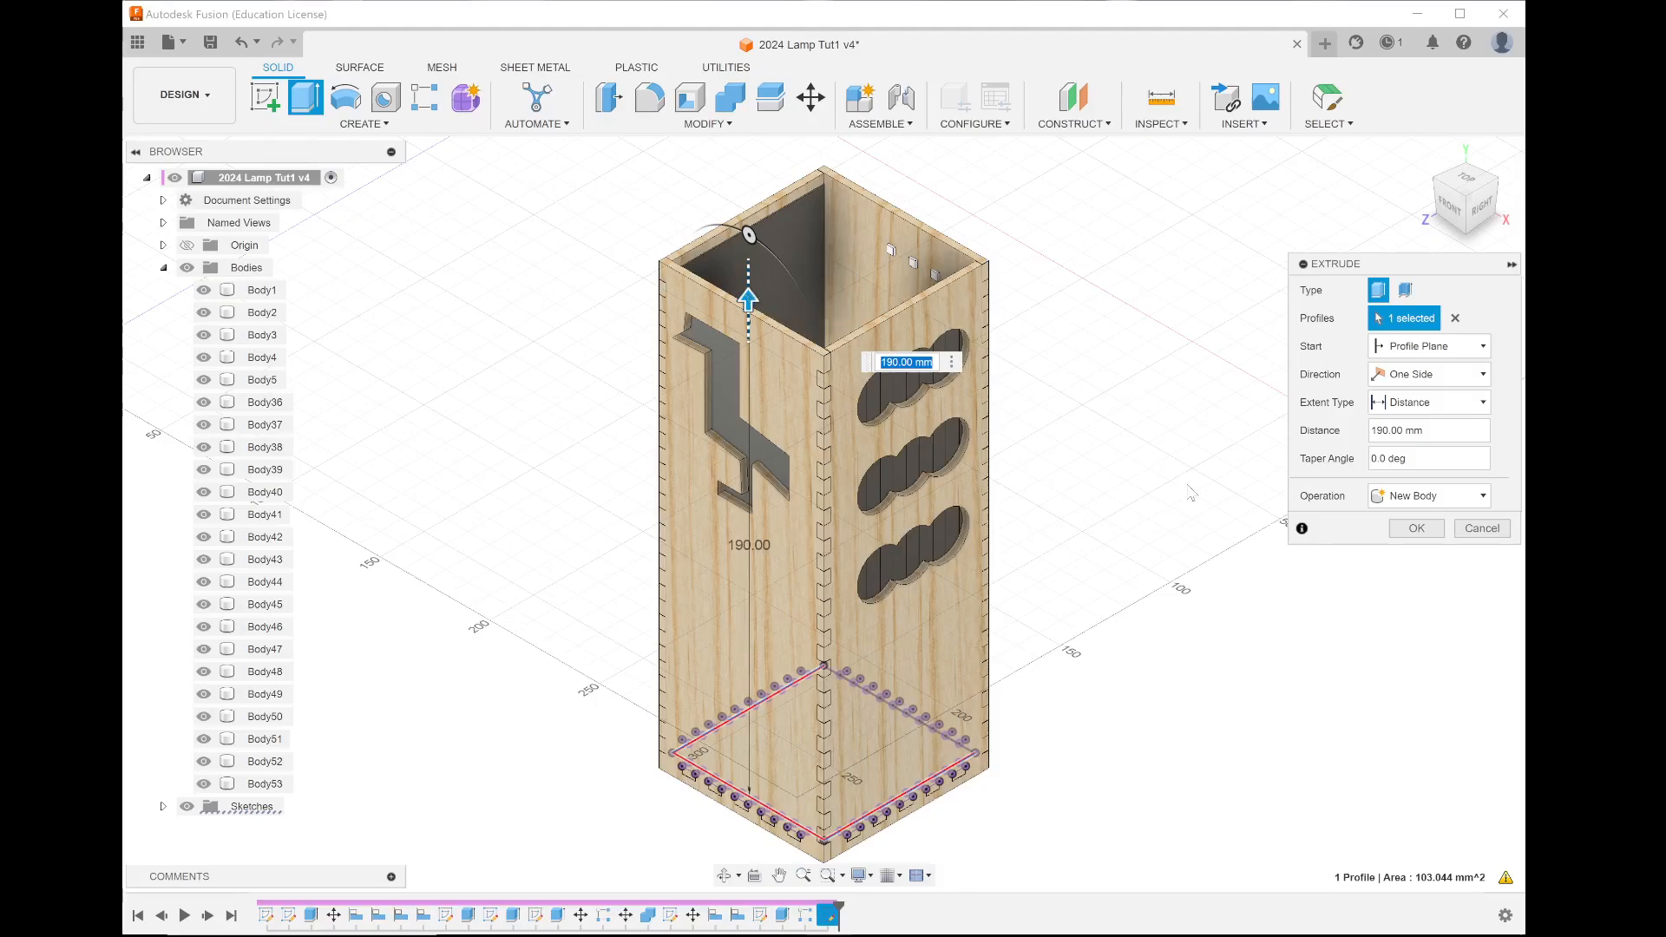
click(1405, 524)
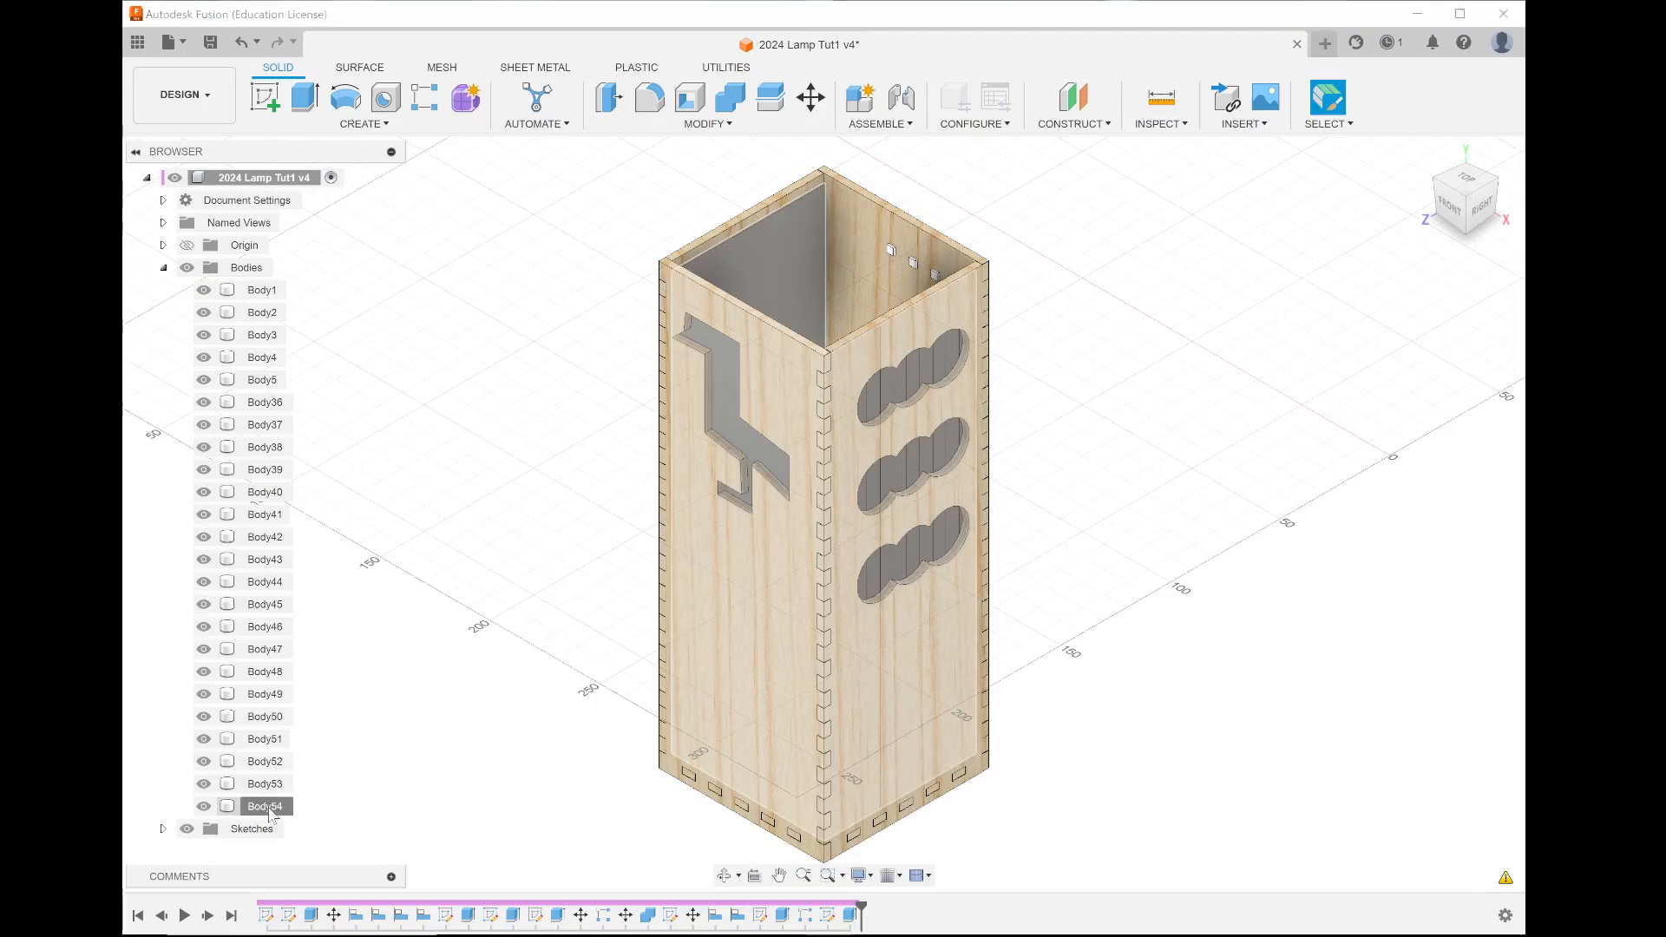
Step: Open the appearance settings for the new liner body, Body54, and show the Fusion appearance library
click(270, 809)
right_click(270, 809)
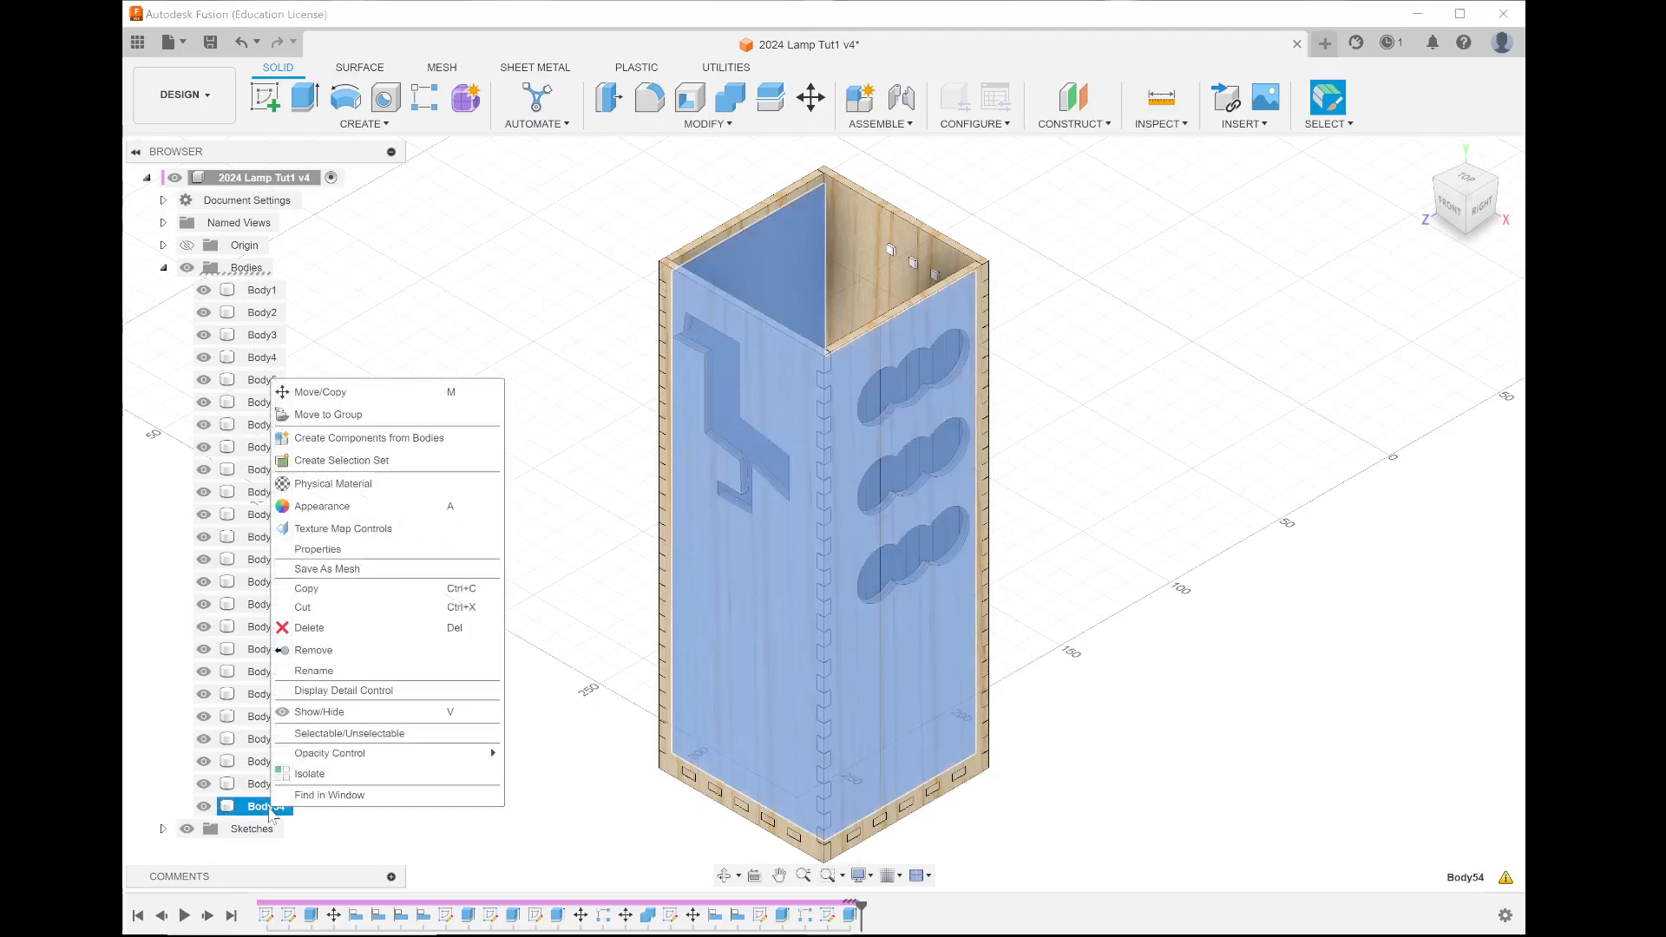
click(376, 513)
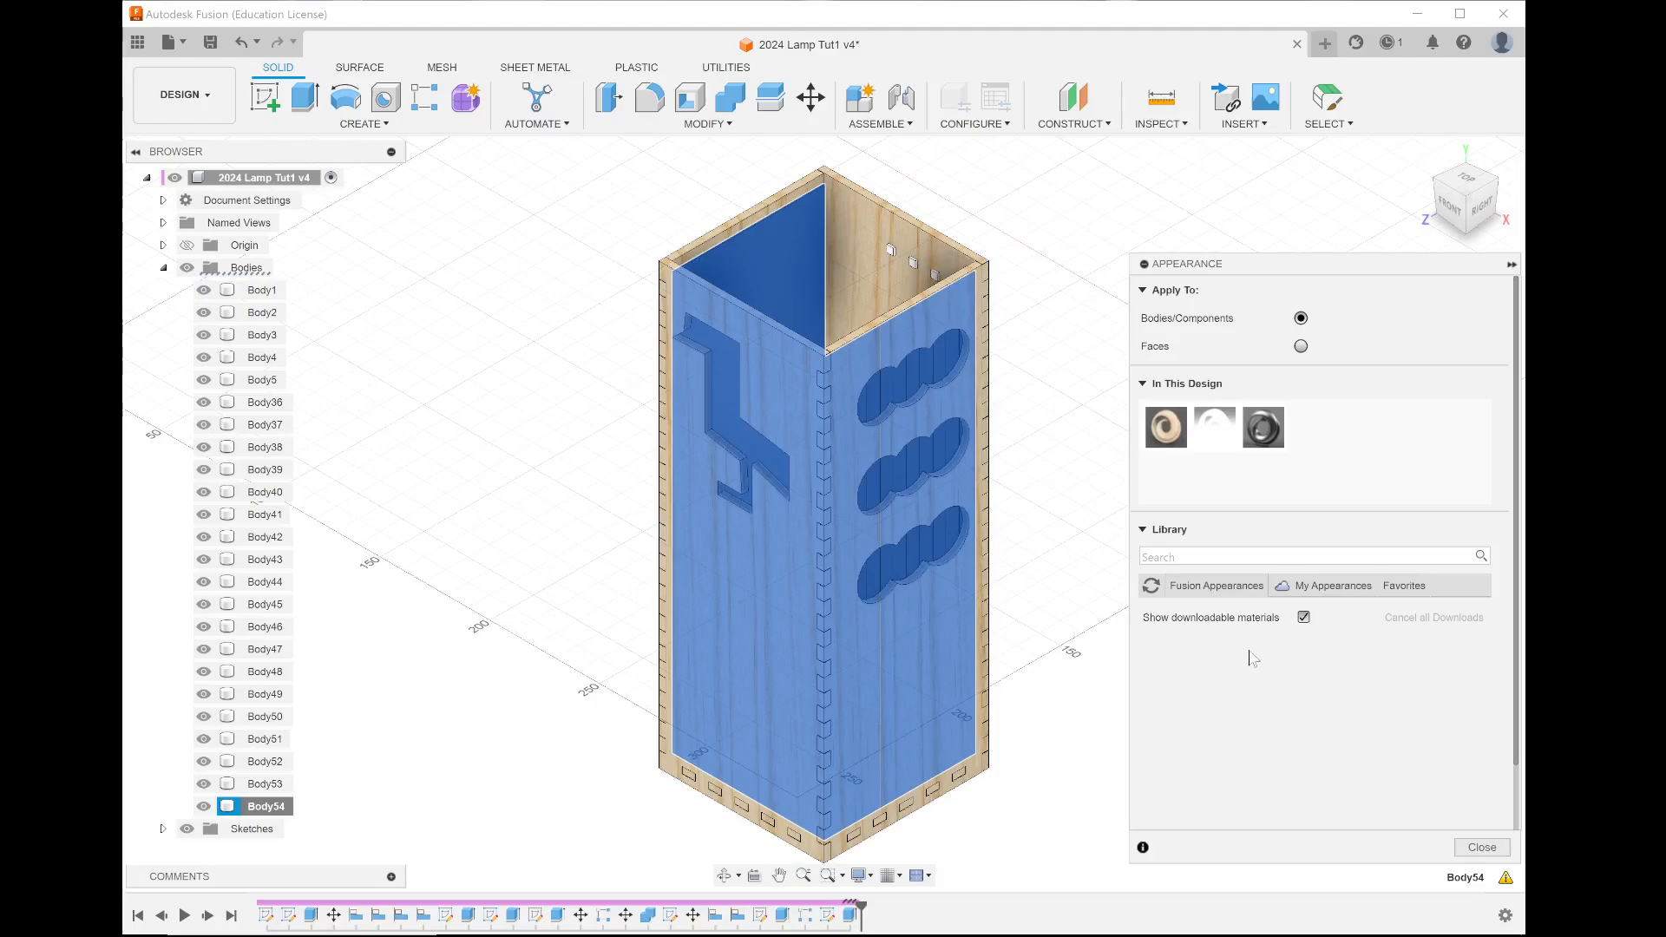
click(1211, 586)
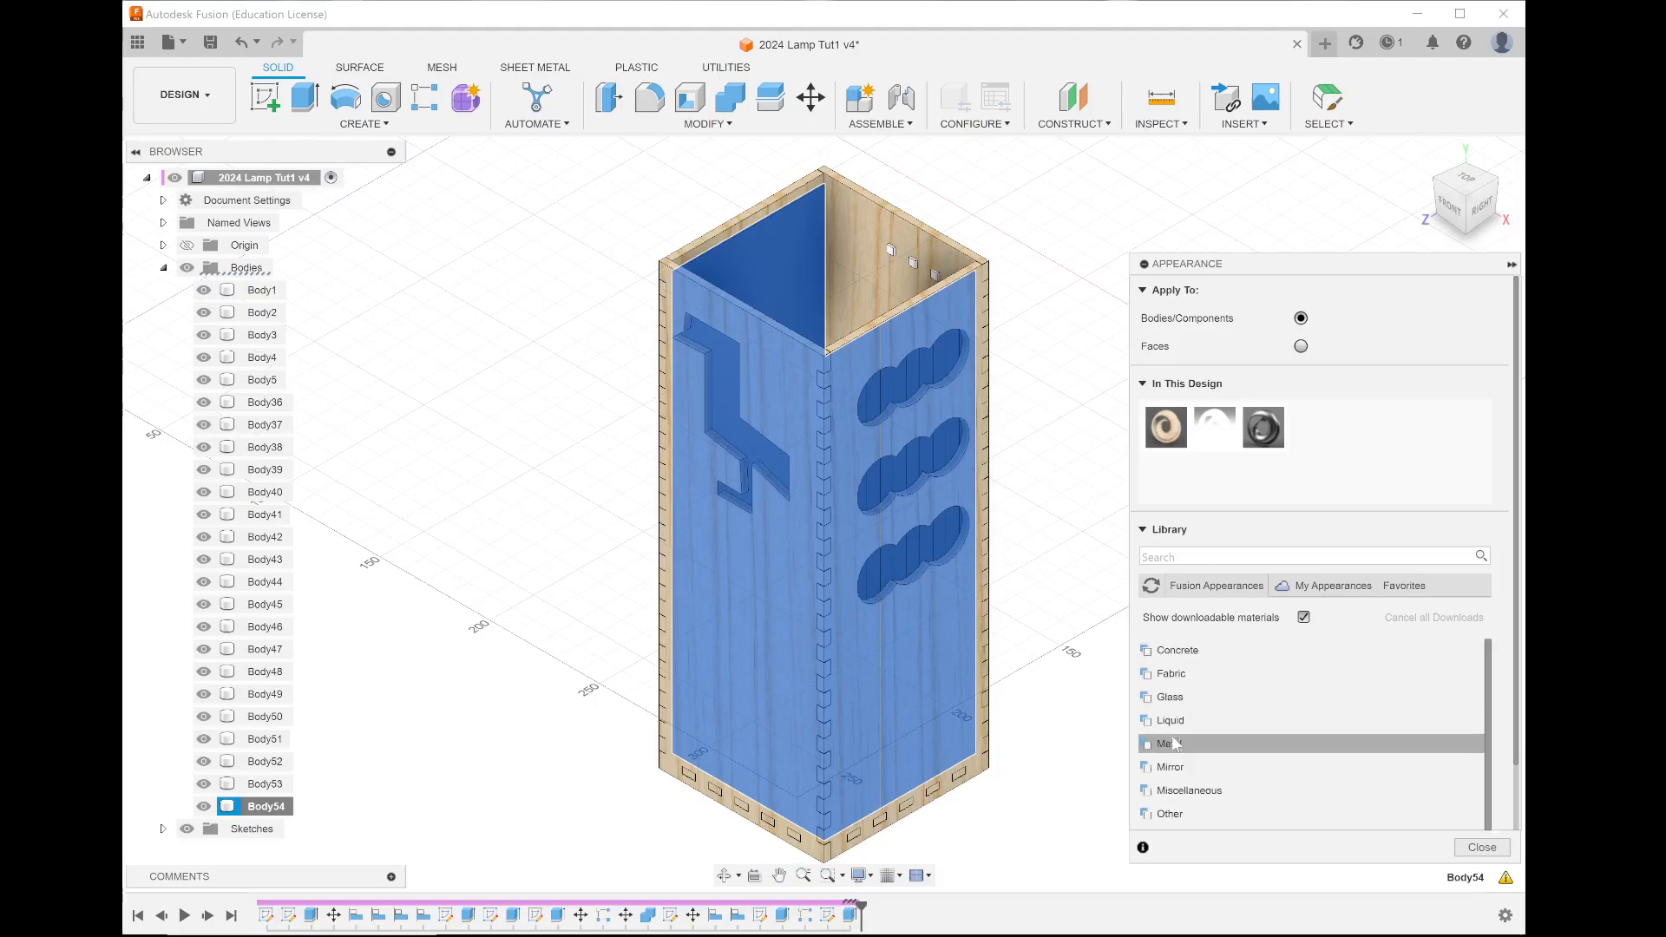
Step: Examine the Base Materials in the library's Other category for a suitable liner appearance
scroll(1238, 717, down, 5)
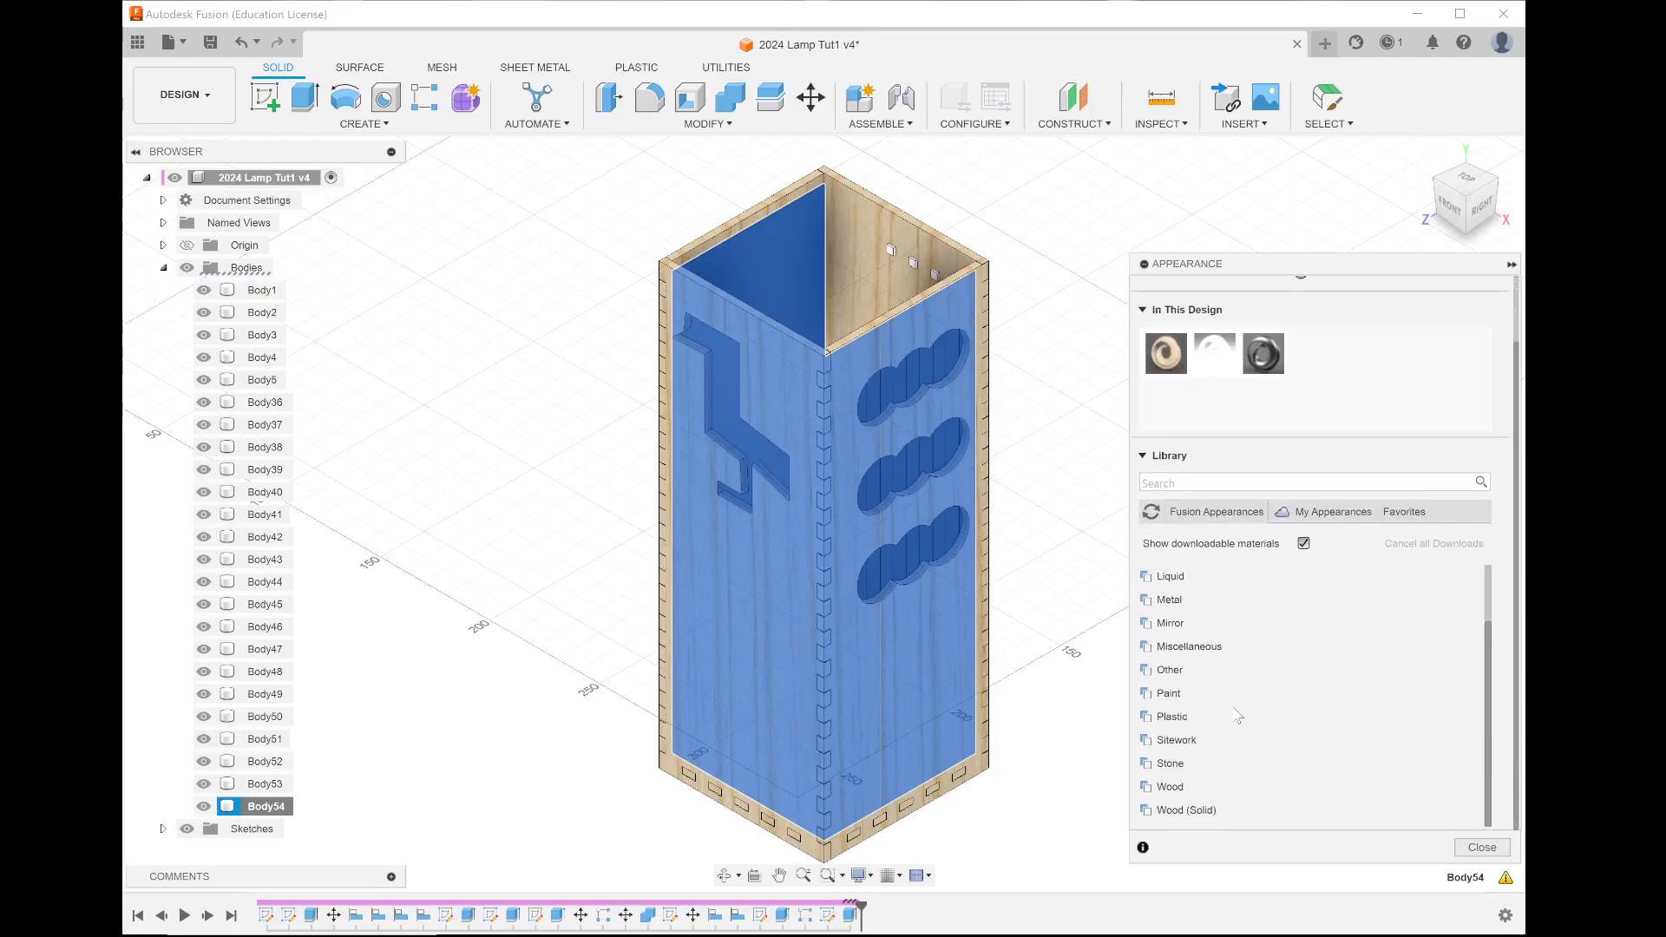
click(1180, 672)
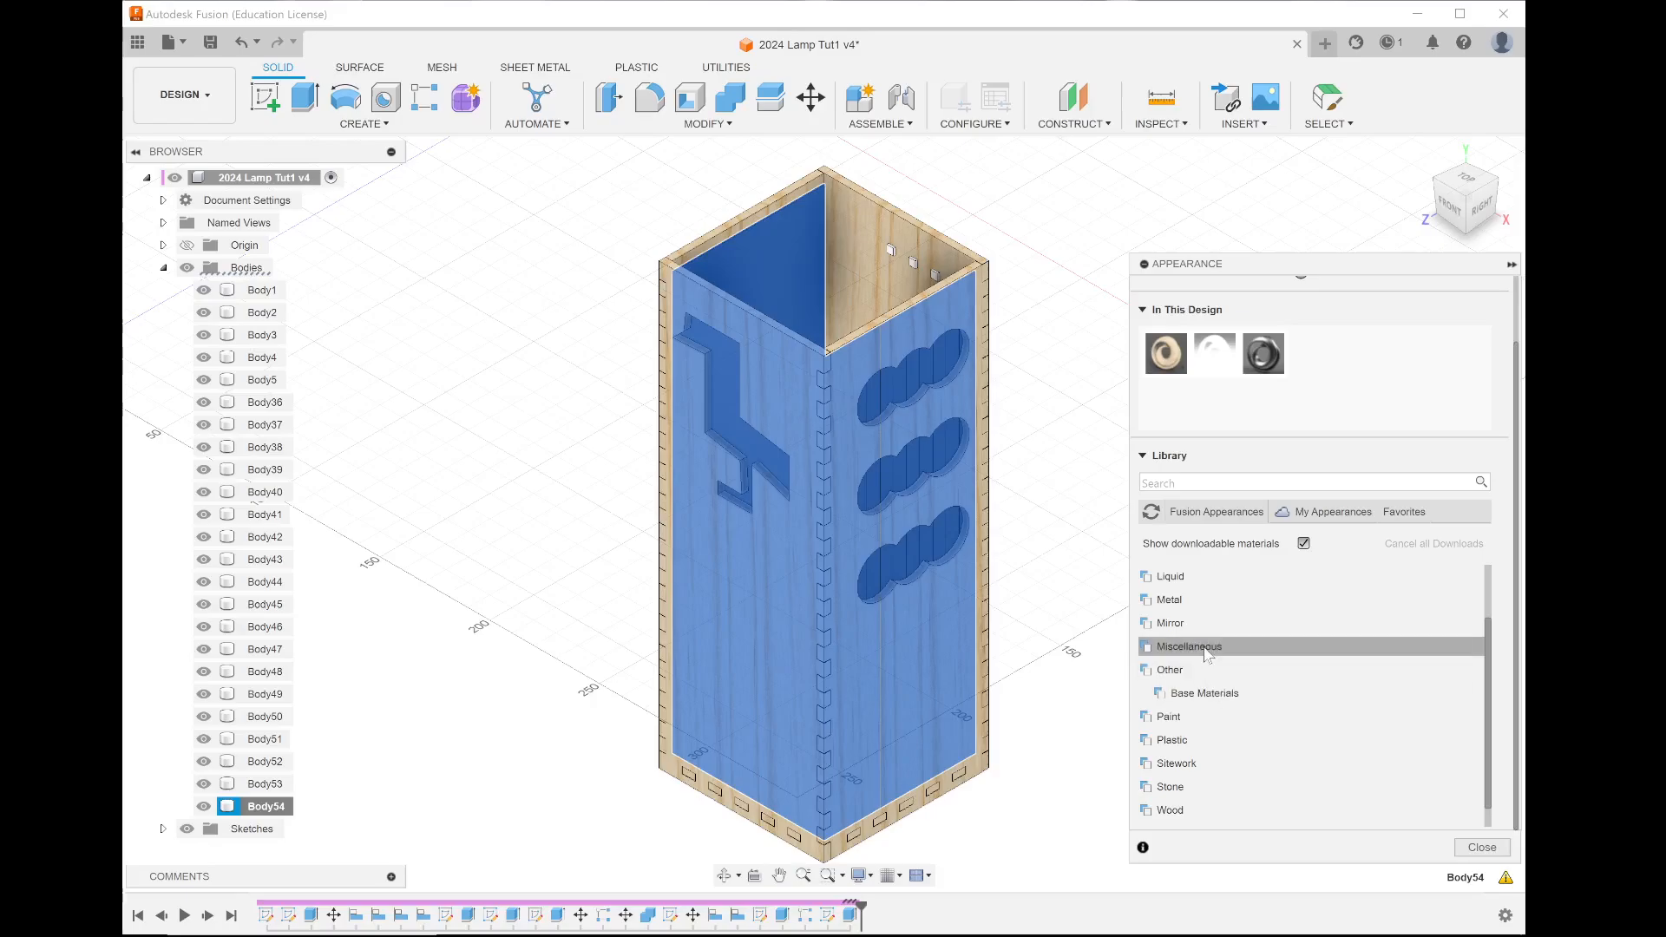
scroll(1205, 655, up, 1)
click(1205, 747)
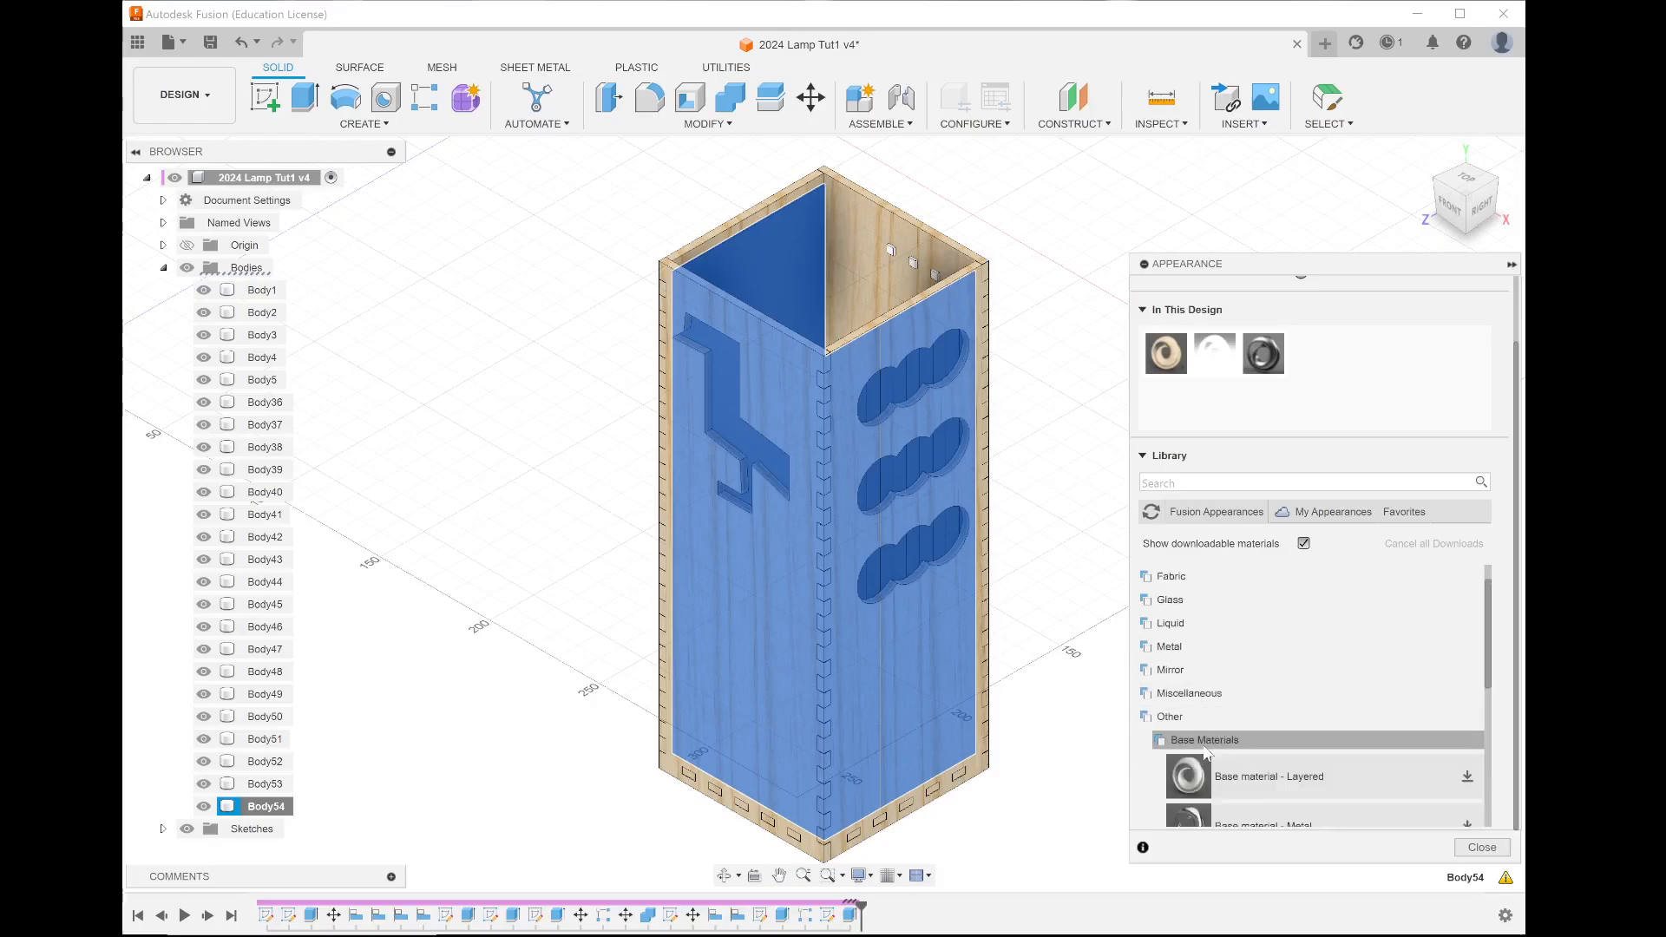
scroll(1205, 749, down, 3)
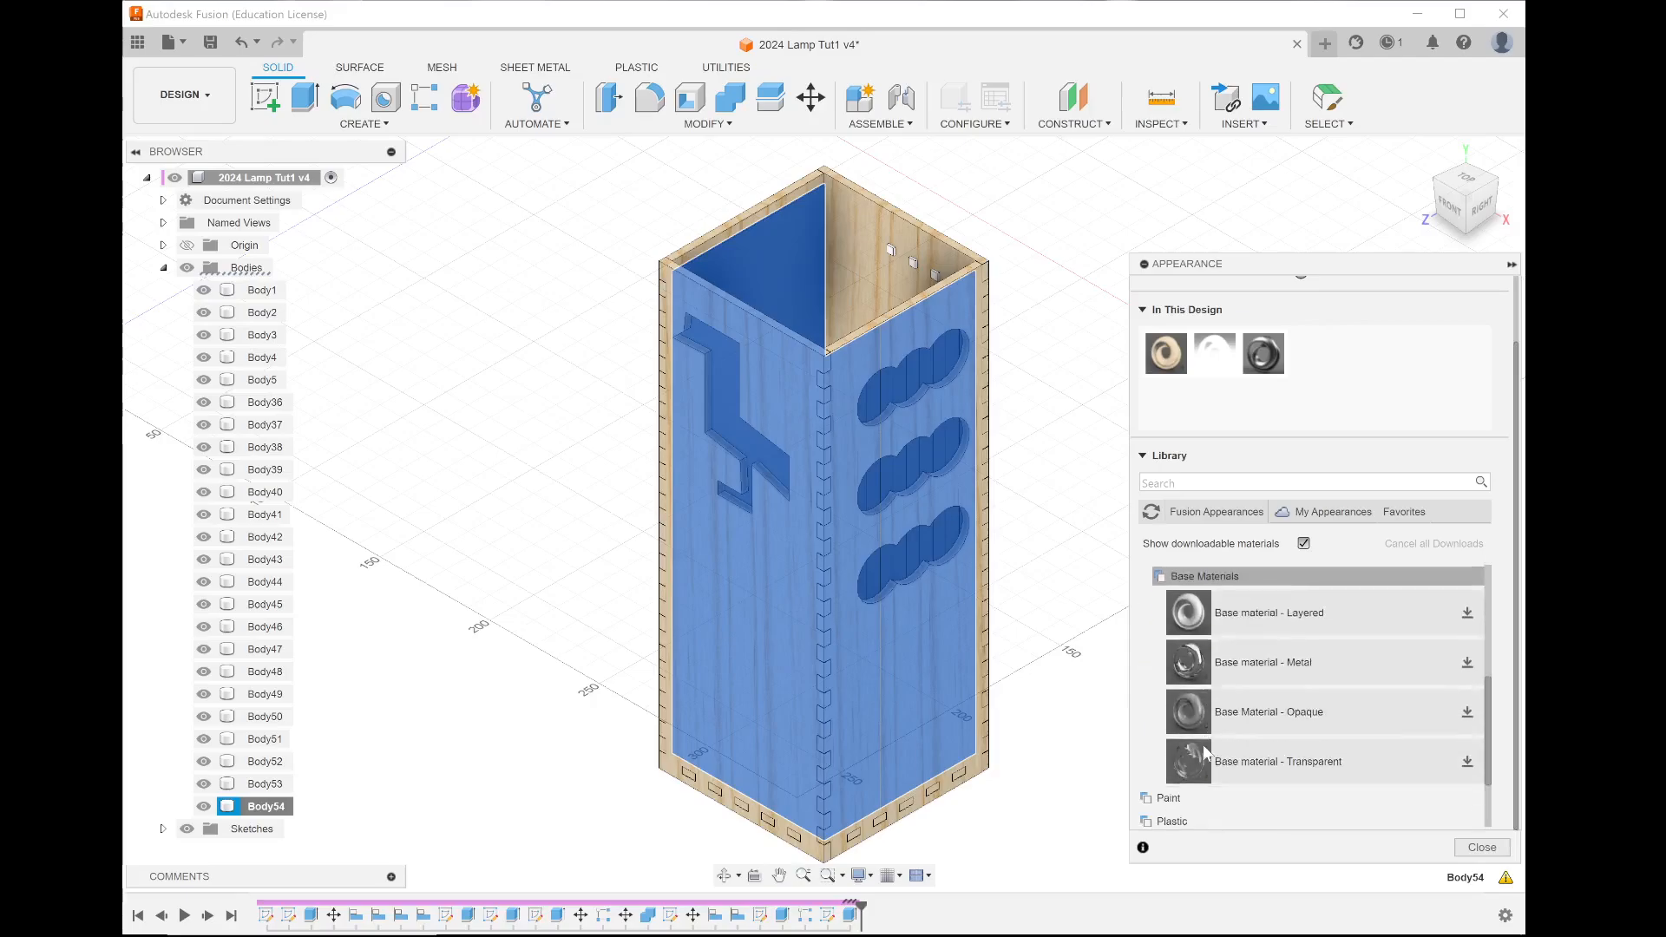
scroll(1289, 713, up, 5)
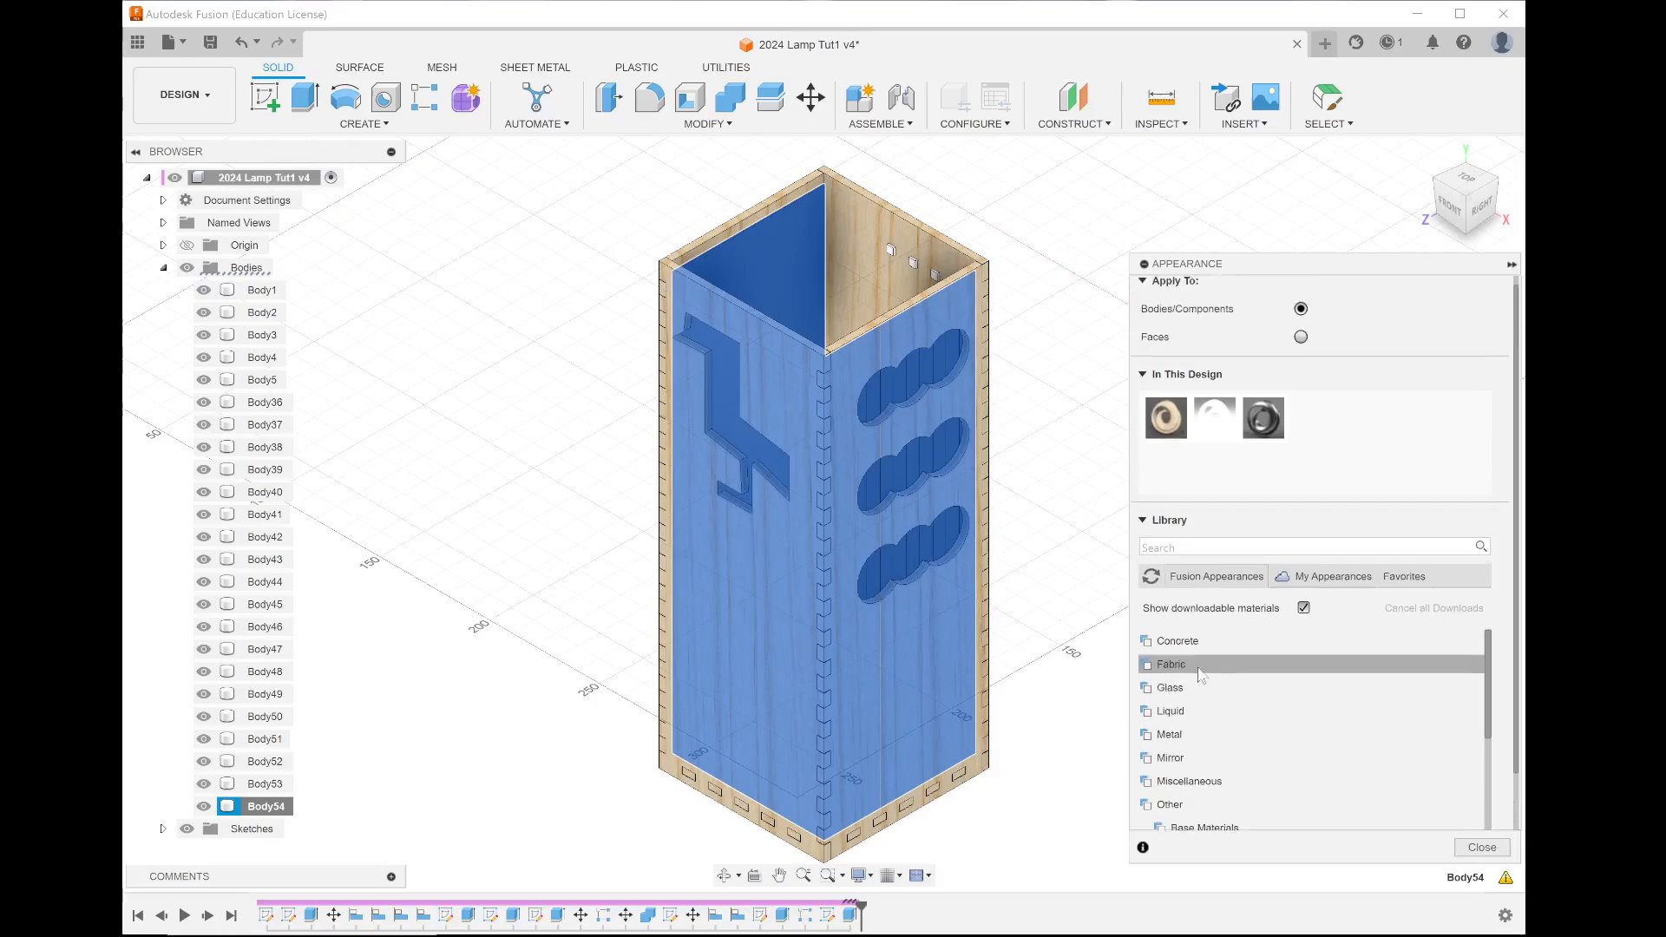
Step: Try to apply the textured Glass - Noise appearance to the liner body
click(1189, 688)
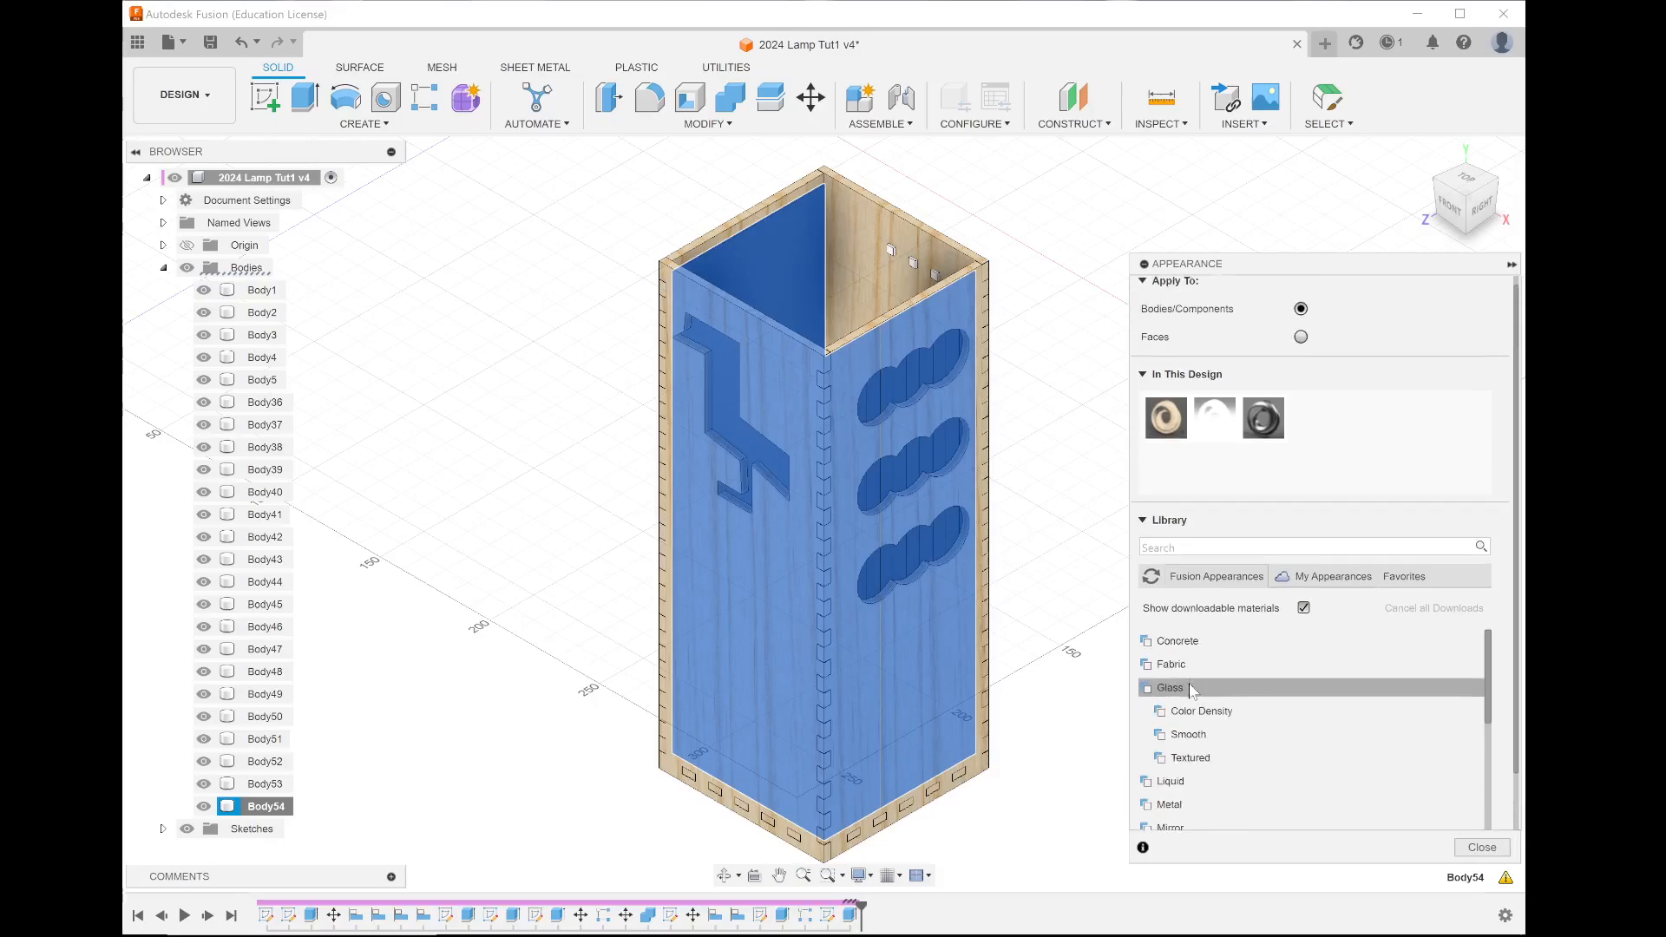
click(1236, 759)
scroll(1239, 767, down, 1)
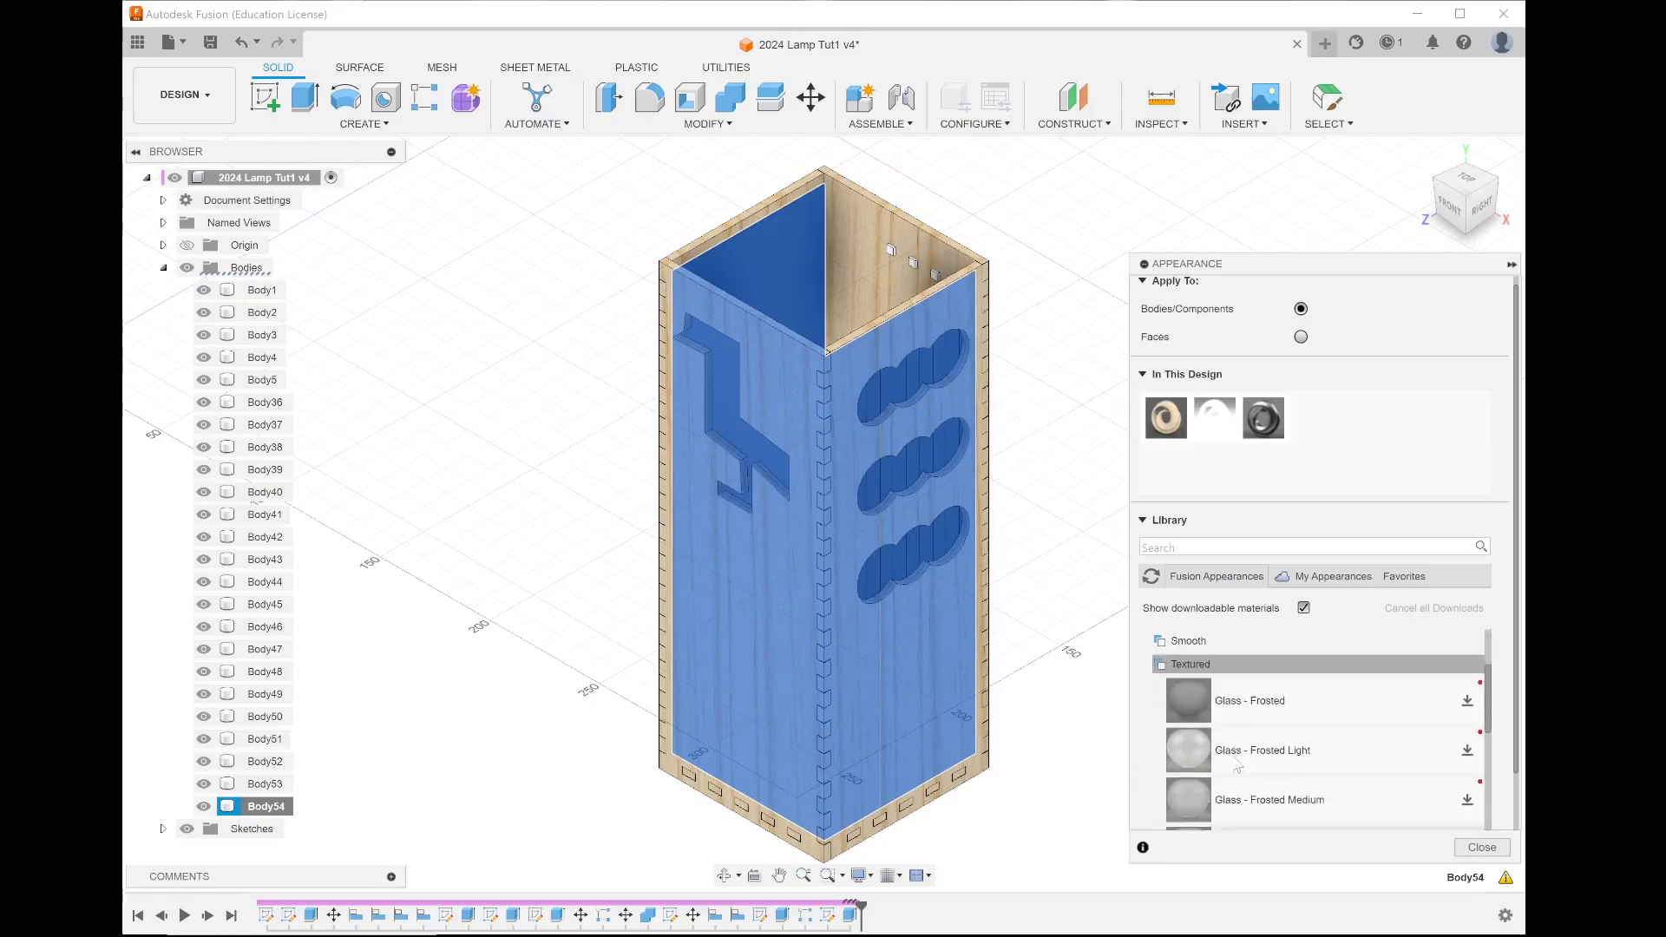
scroll(1237, 767, down, 1)
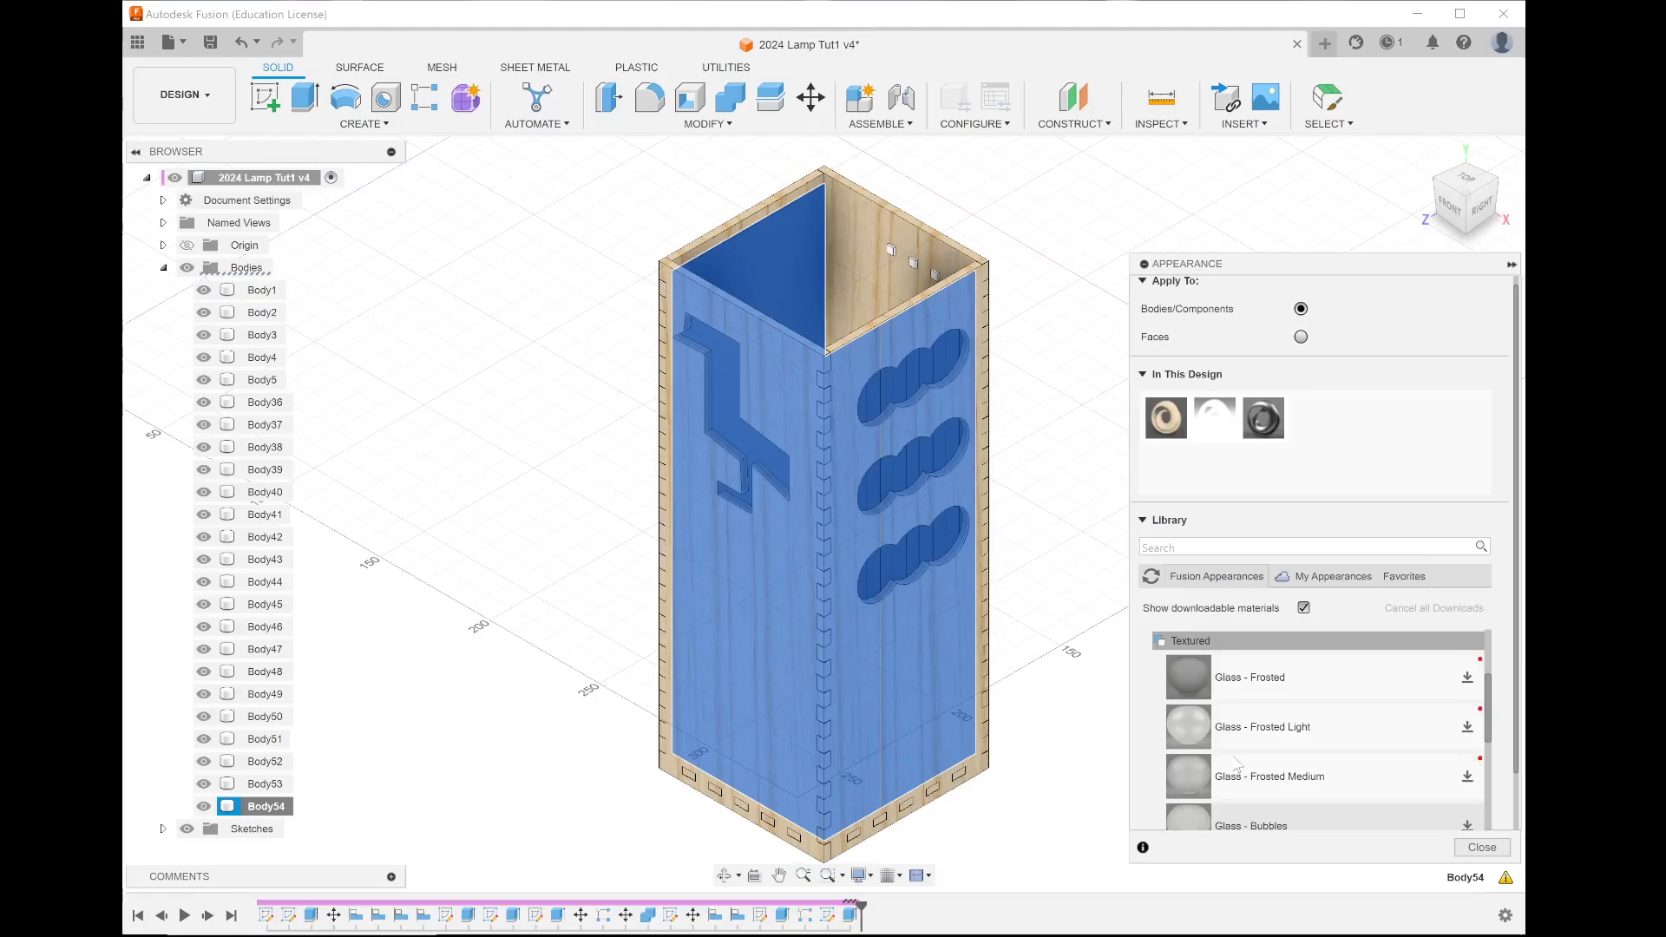
scroll(1237, 764, down, 1)
scroll(1238, 765, down, 1)
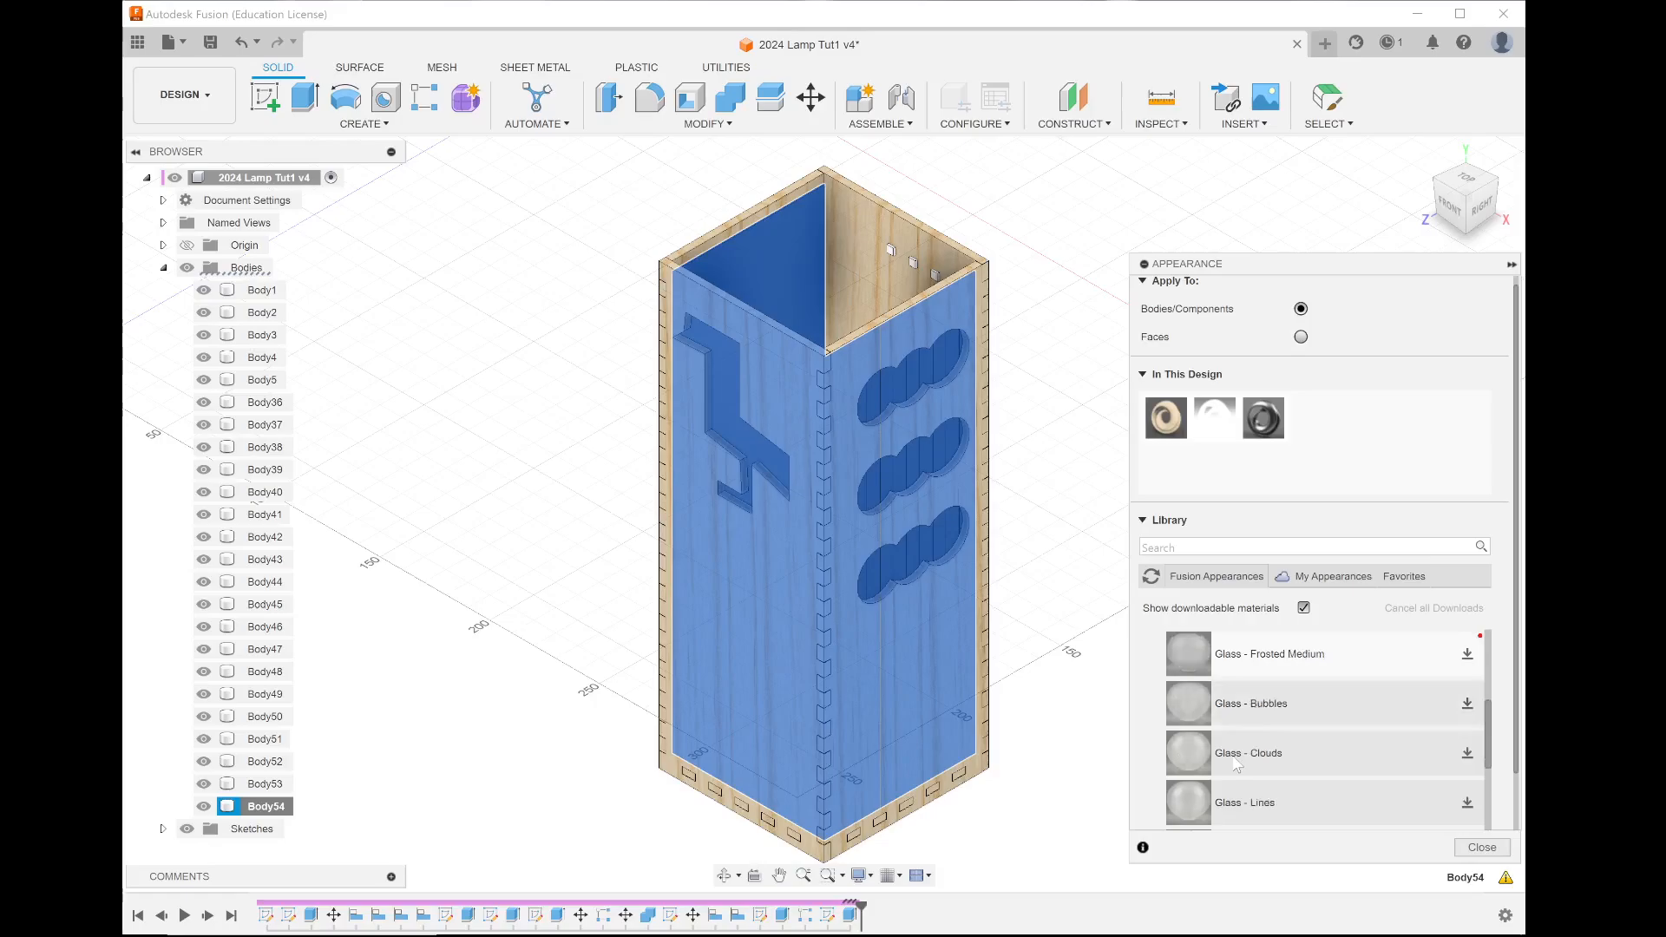
scroll(1238, 764, up, 2)
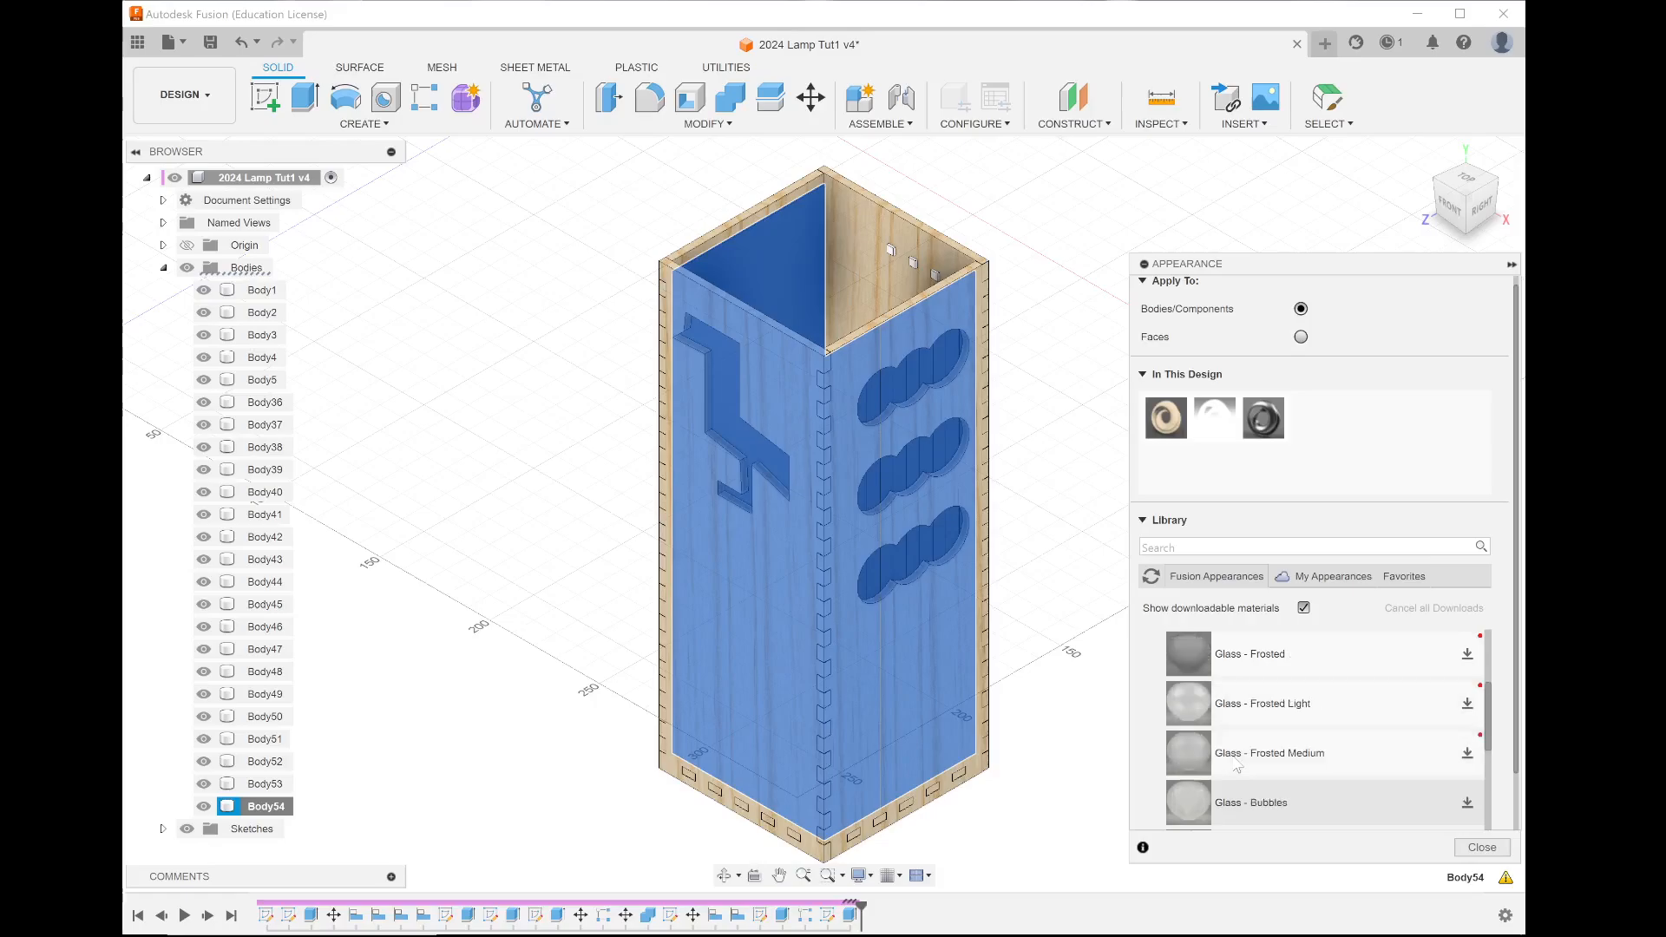
scroll(1237, 765, down, 4)
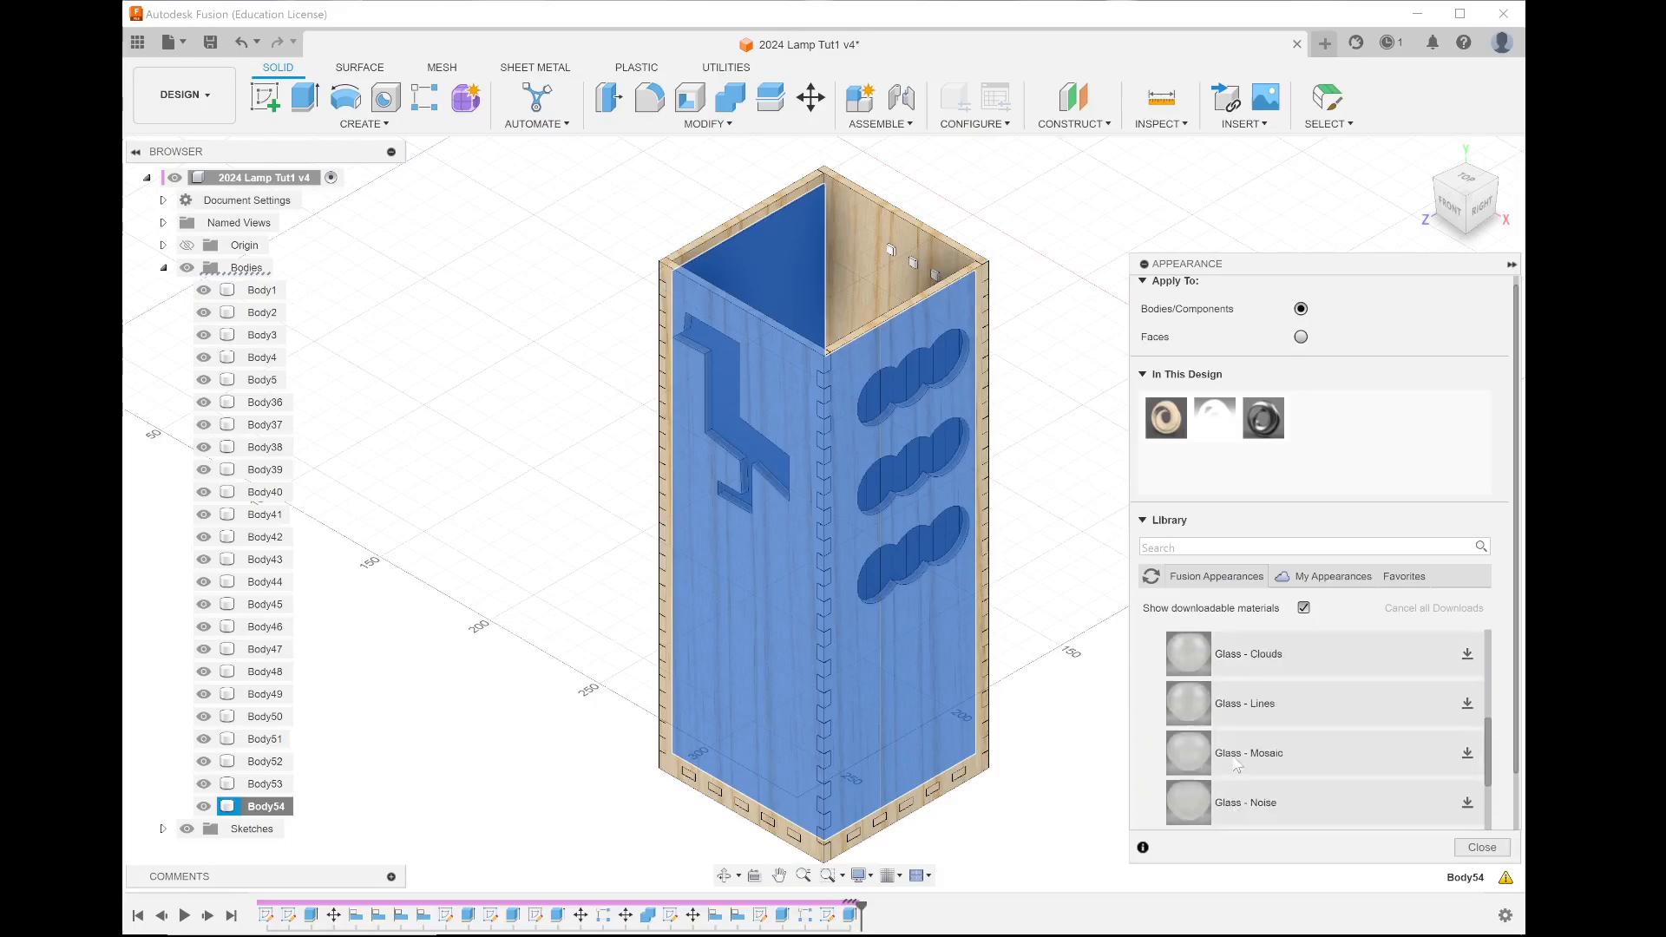
scroll(1258, 693, up, 1)
scroll(1258, 693, down, 2)
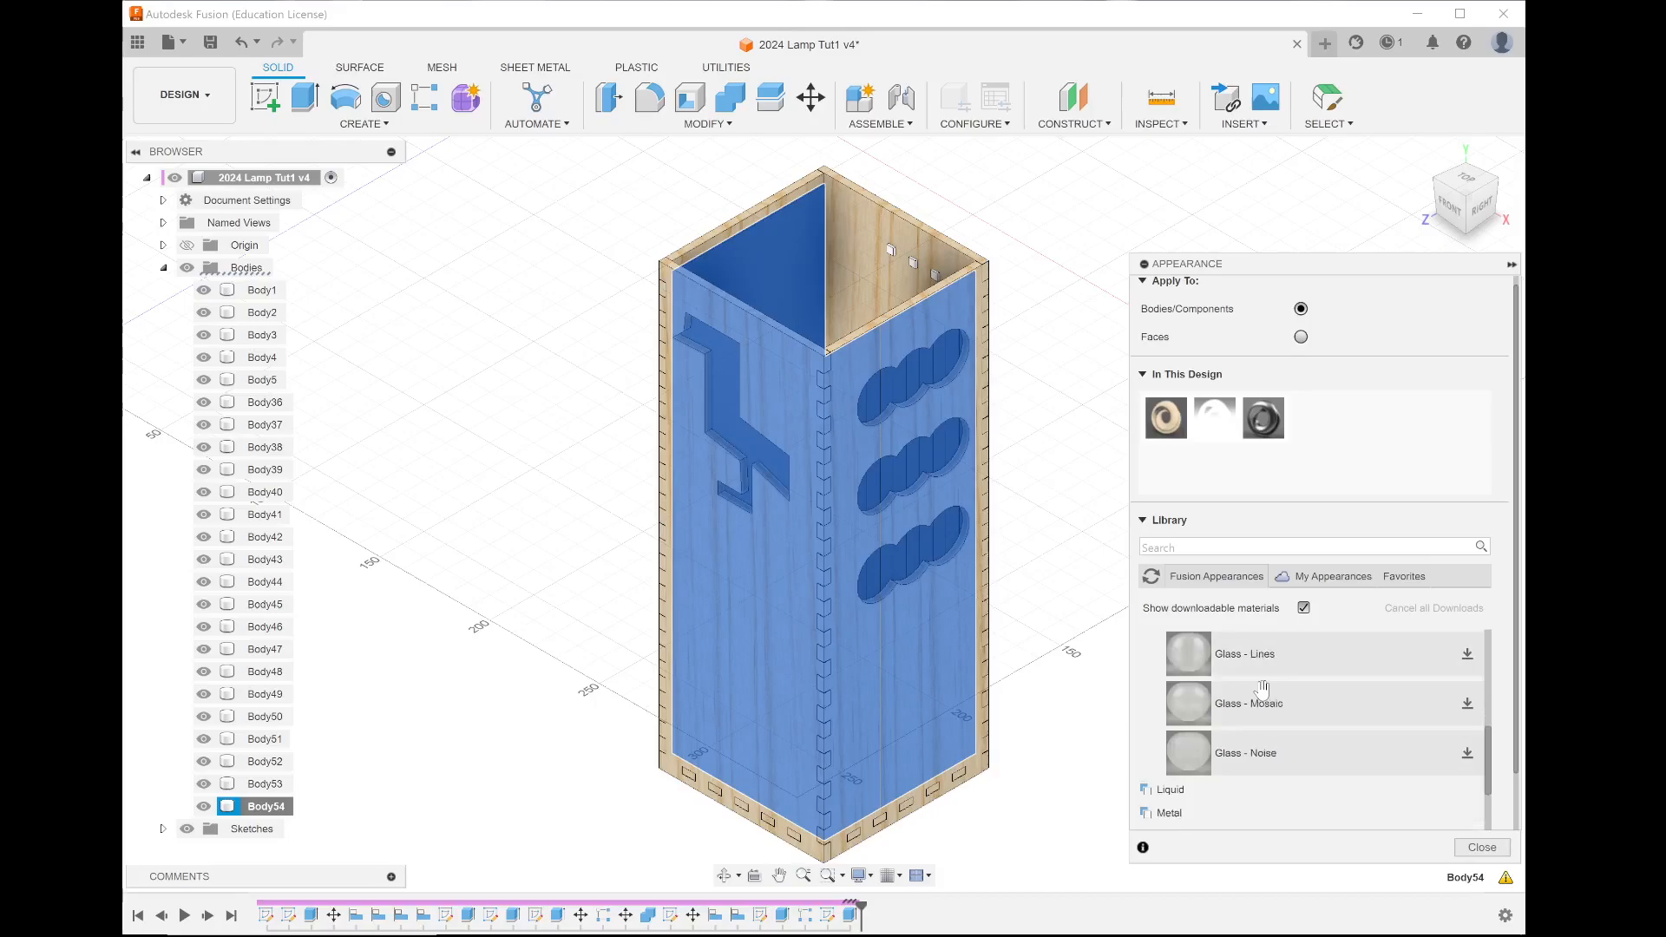
drag(1251, 753, 811, 452)
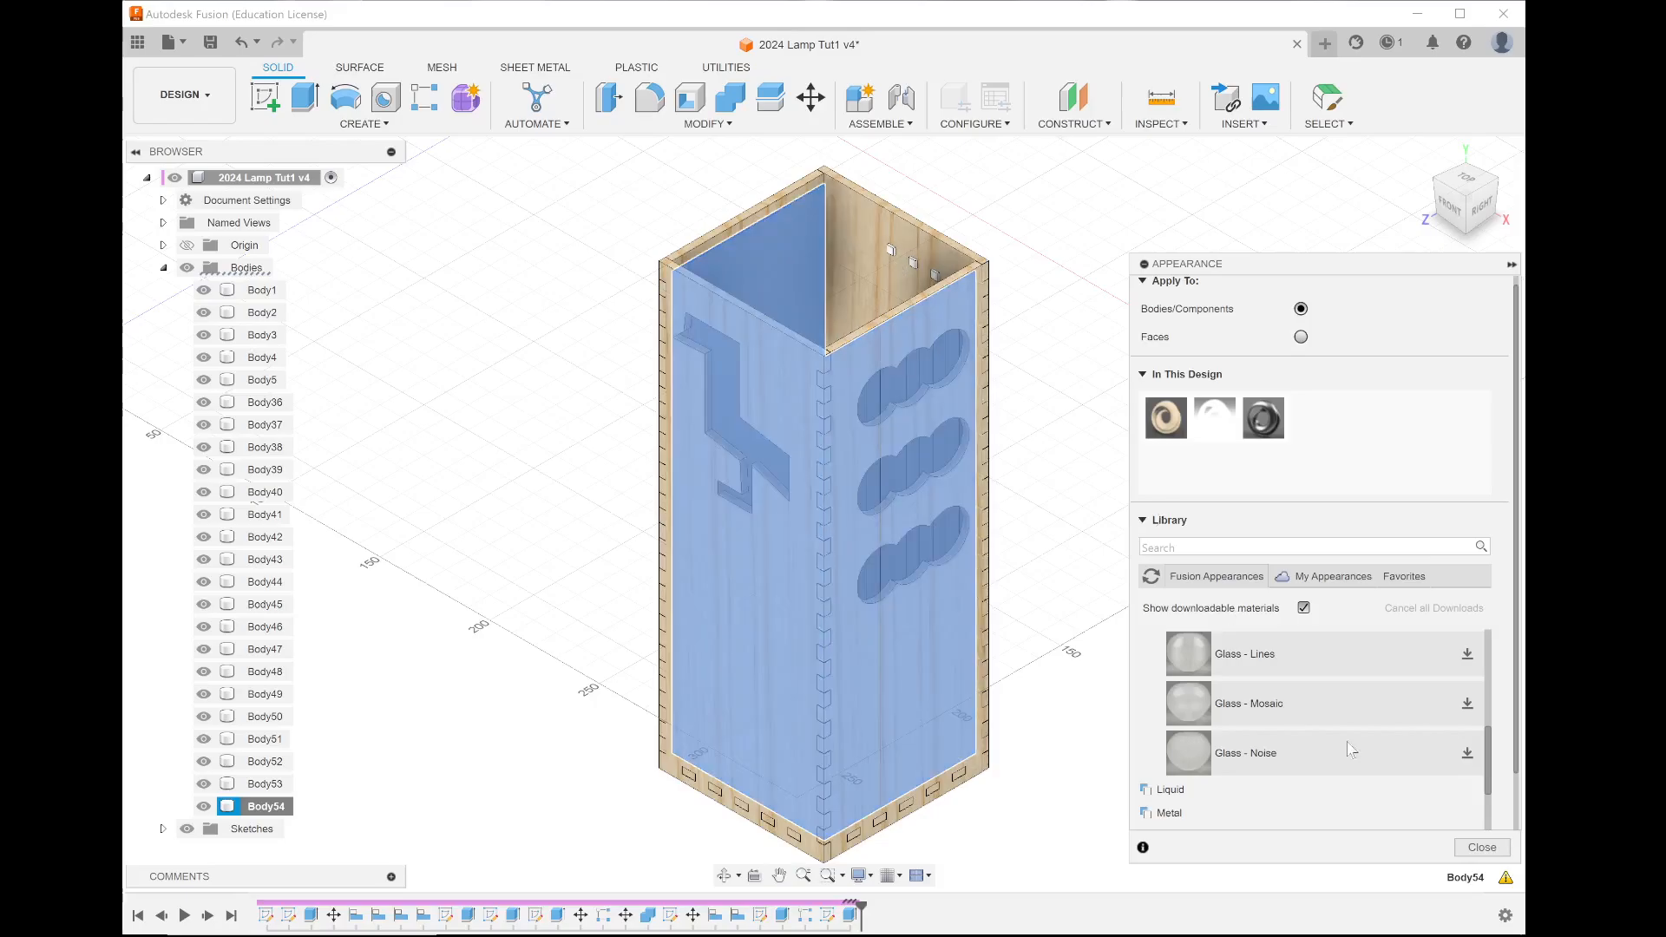
Step: Try to add Base Material - Opaque from the library's Base Materials to the design and download that appearance
scroll(1343, 794, down, 3)
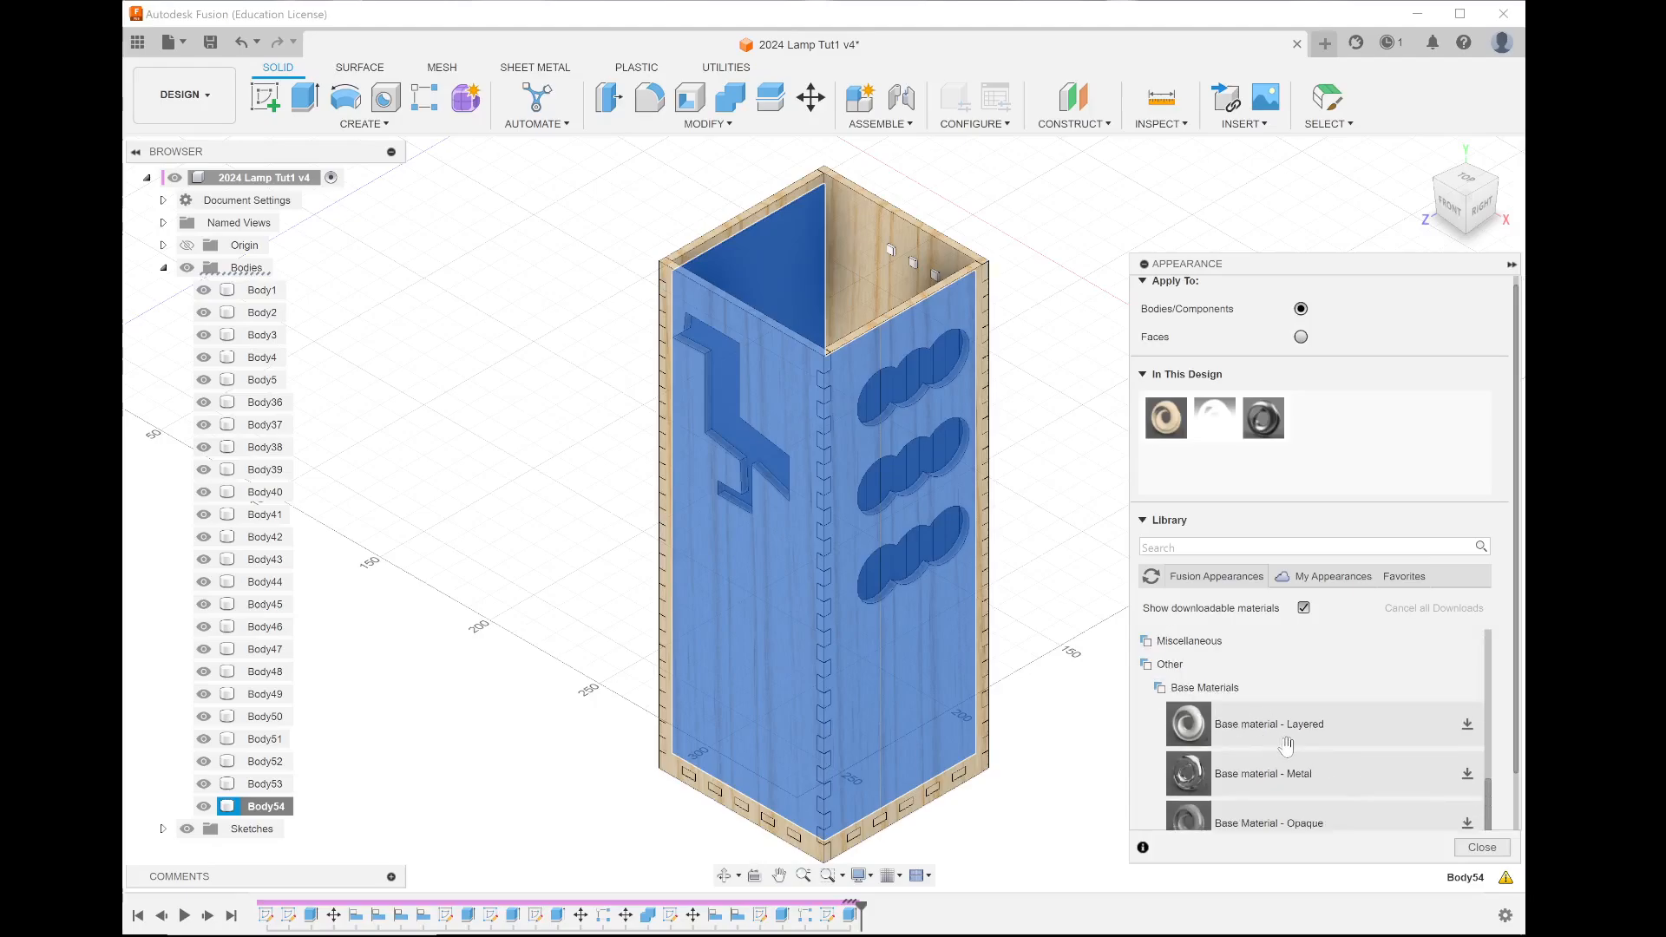
scroll(1286, 744, down, 2)
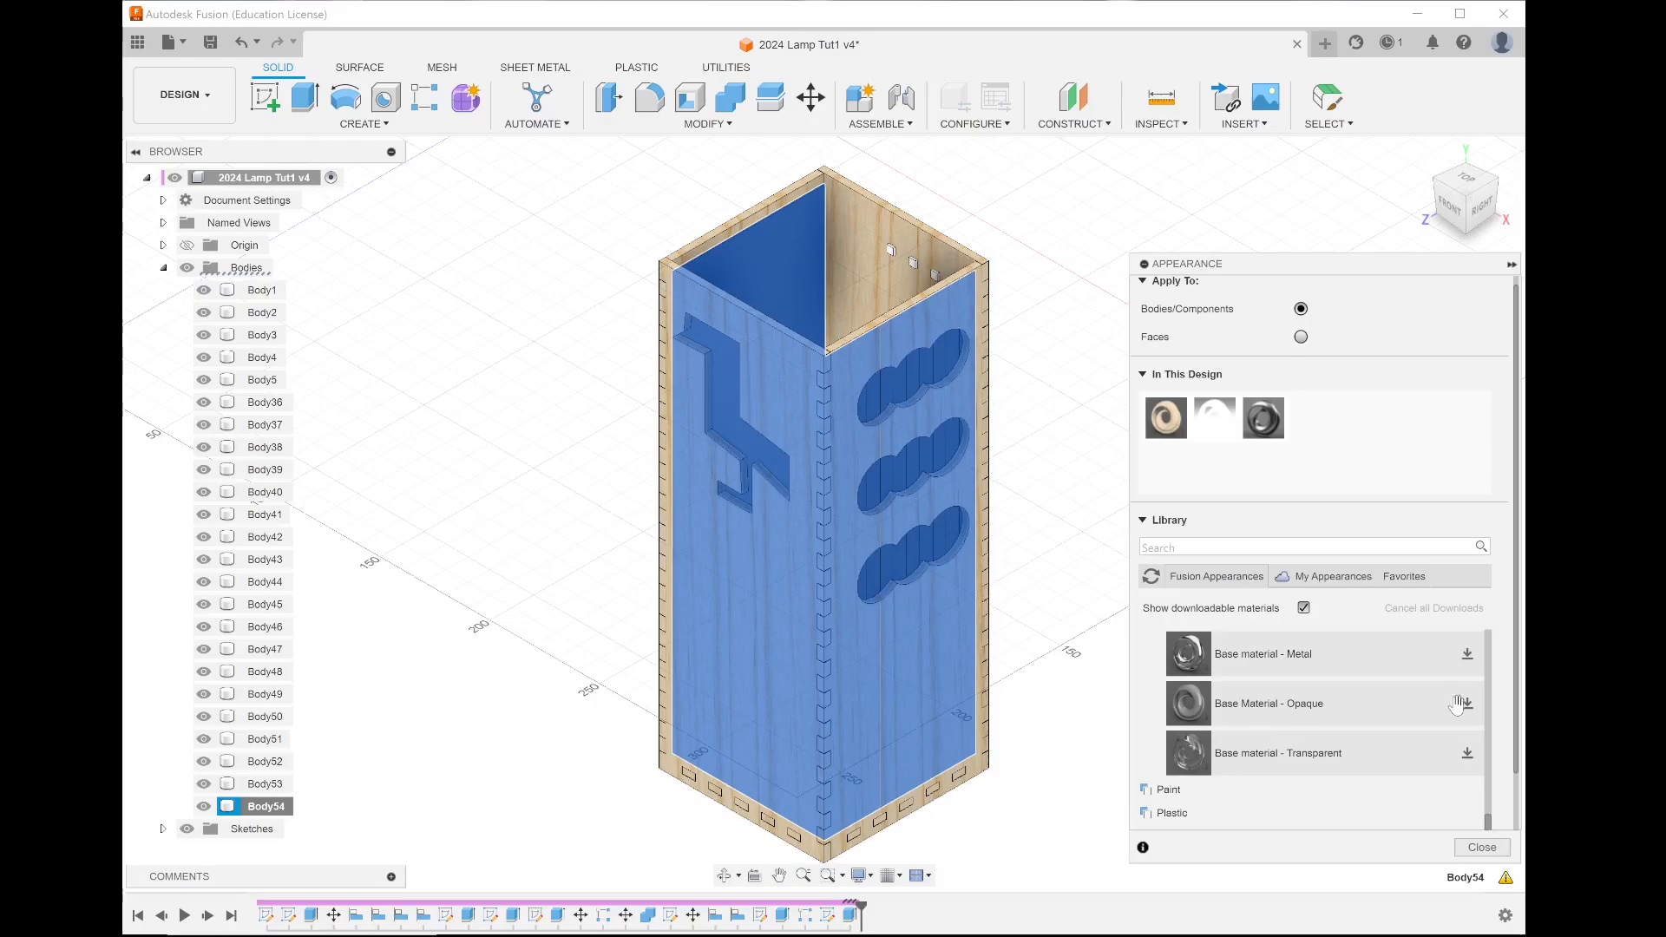
drag(1361, 709, 1338, 430)
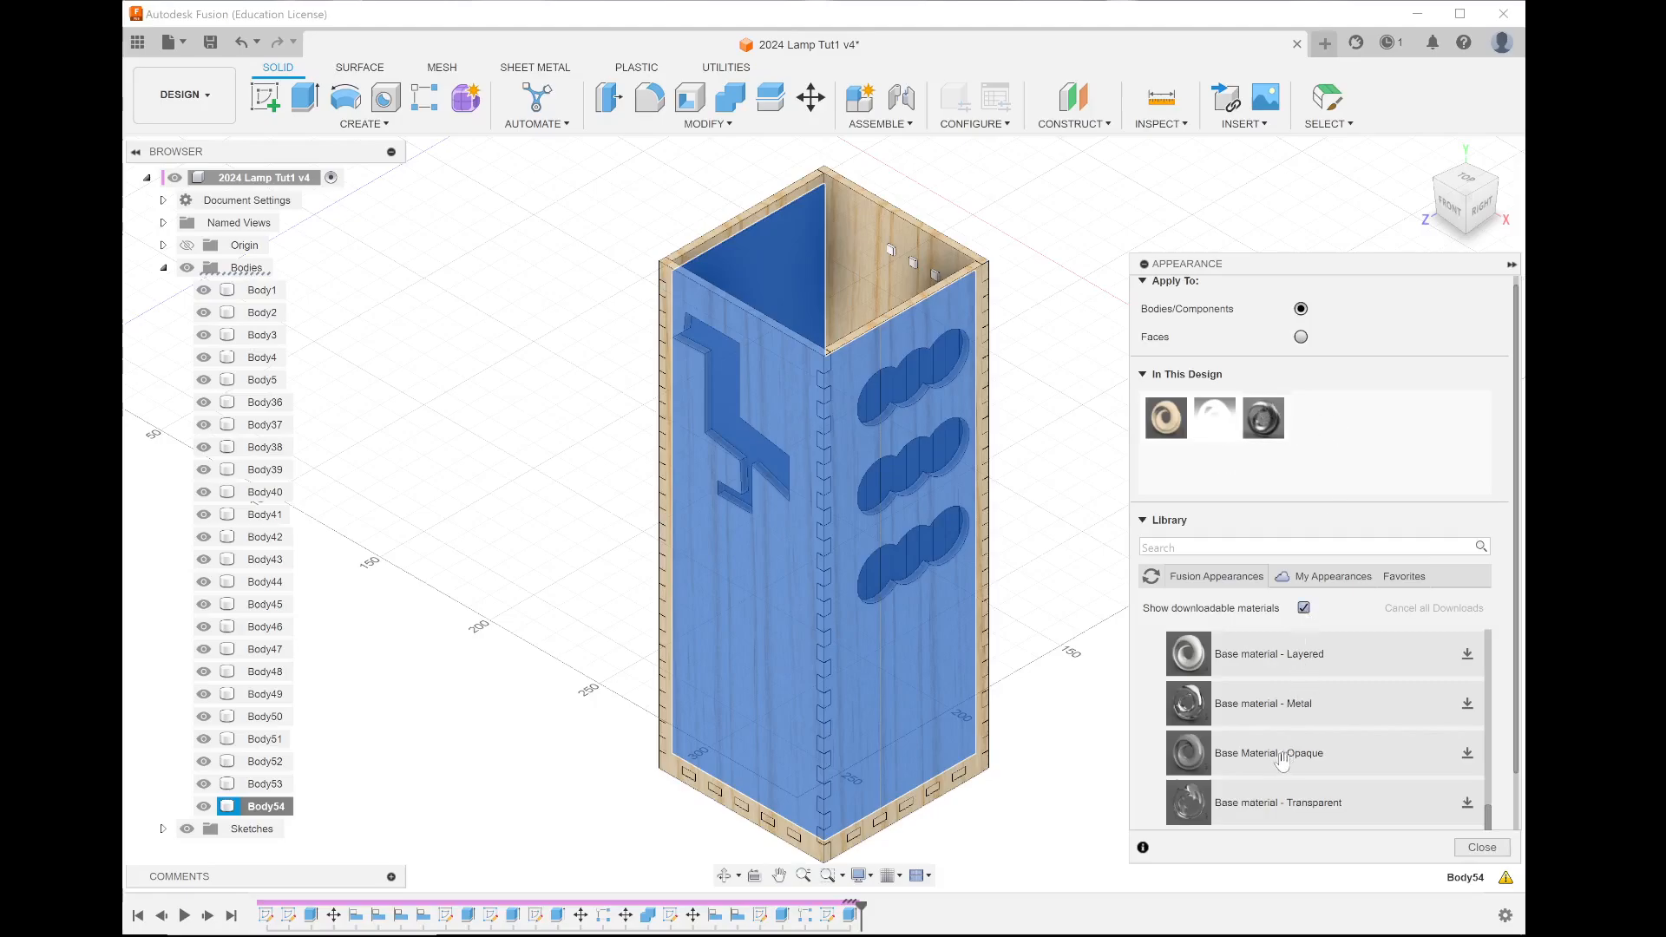
click(1468, 754)
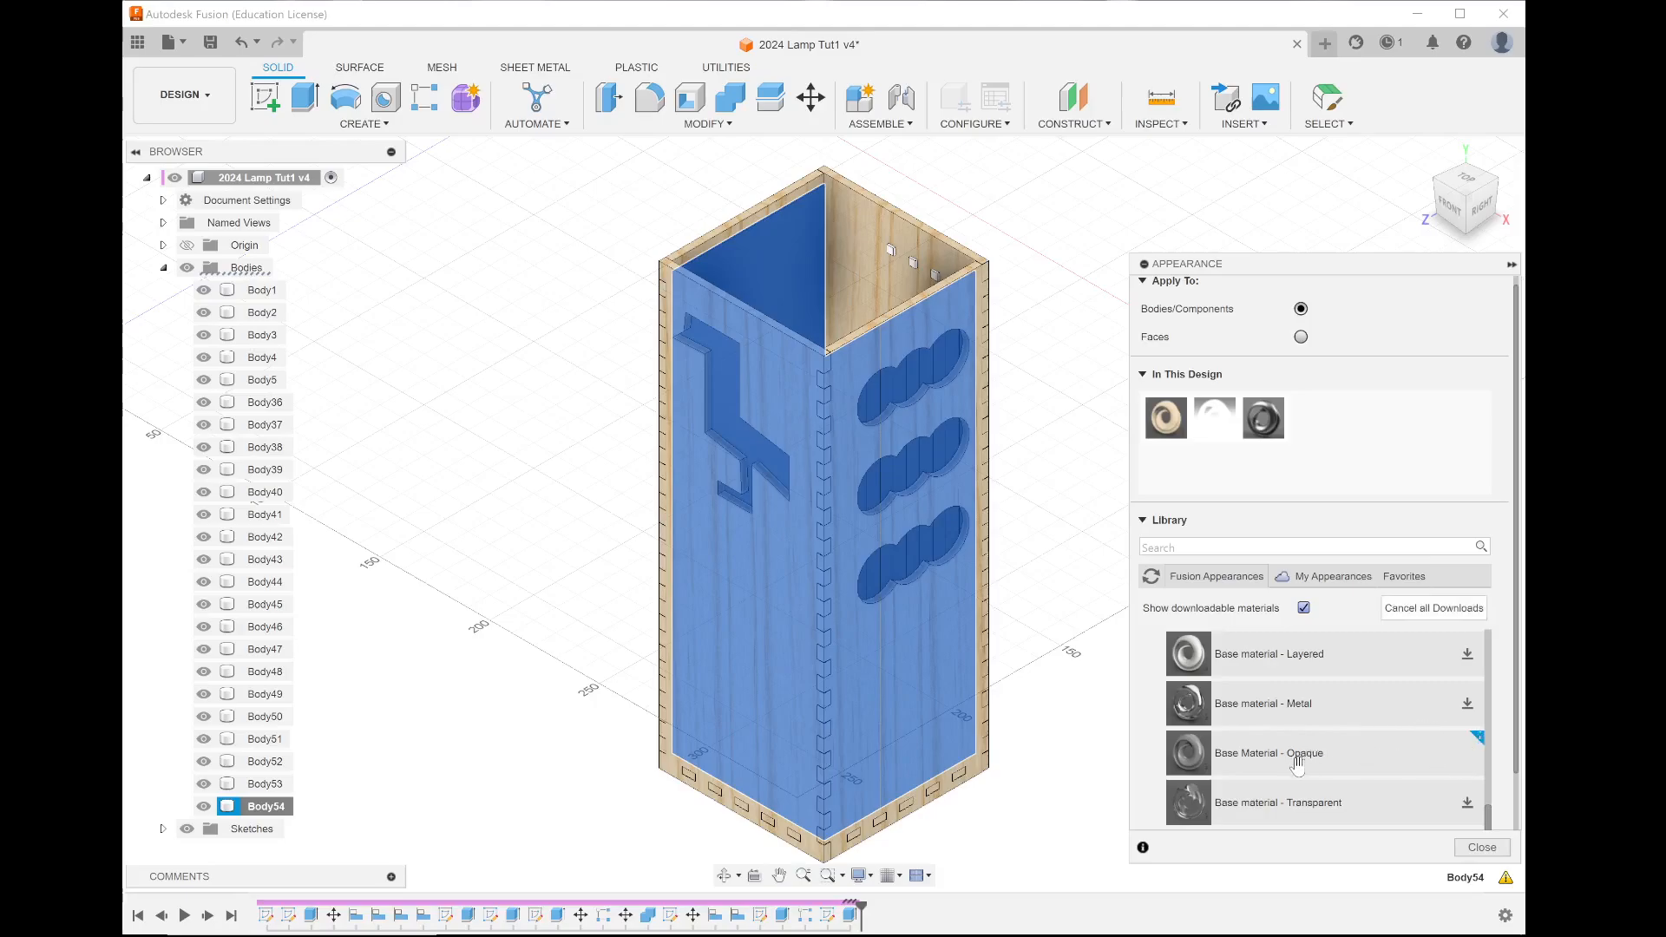
mouse_move(1504, 879)
mouse_move(1021, 936)
click(920, 917)
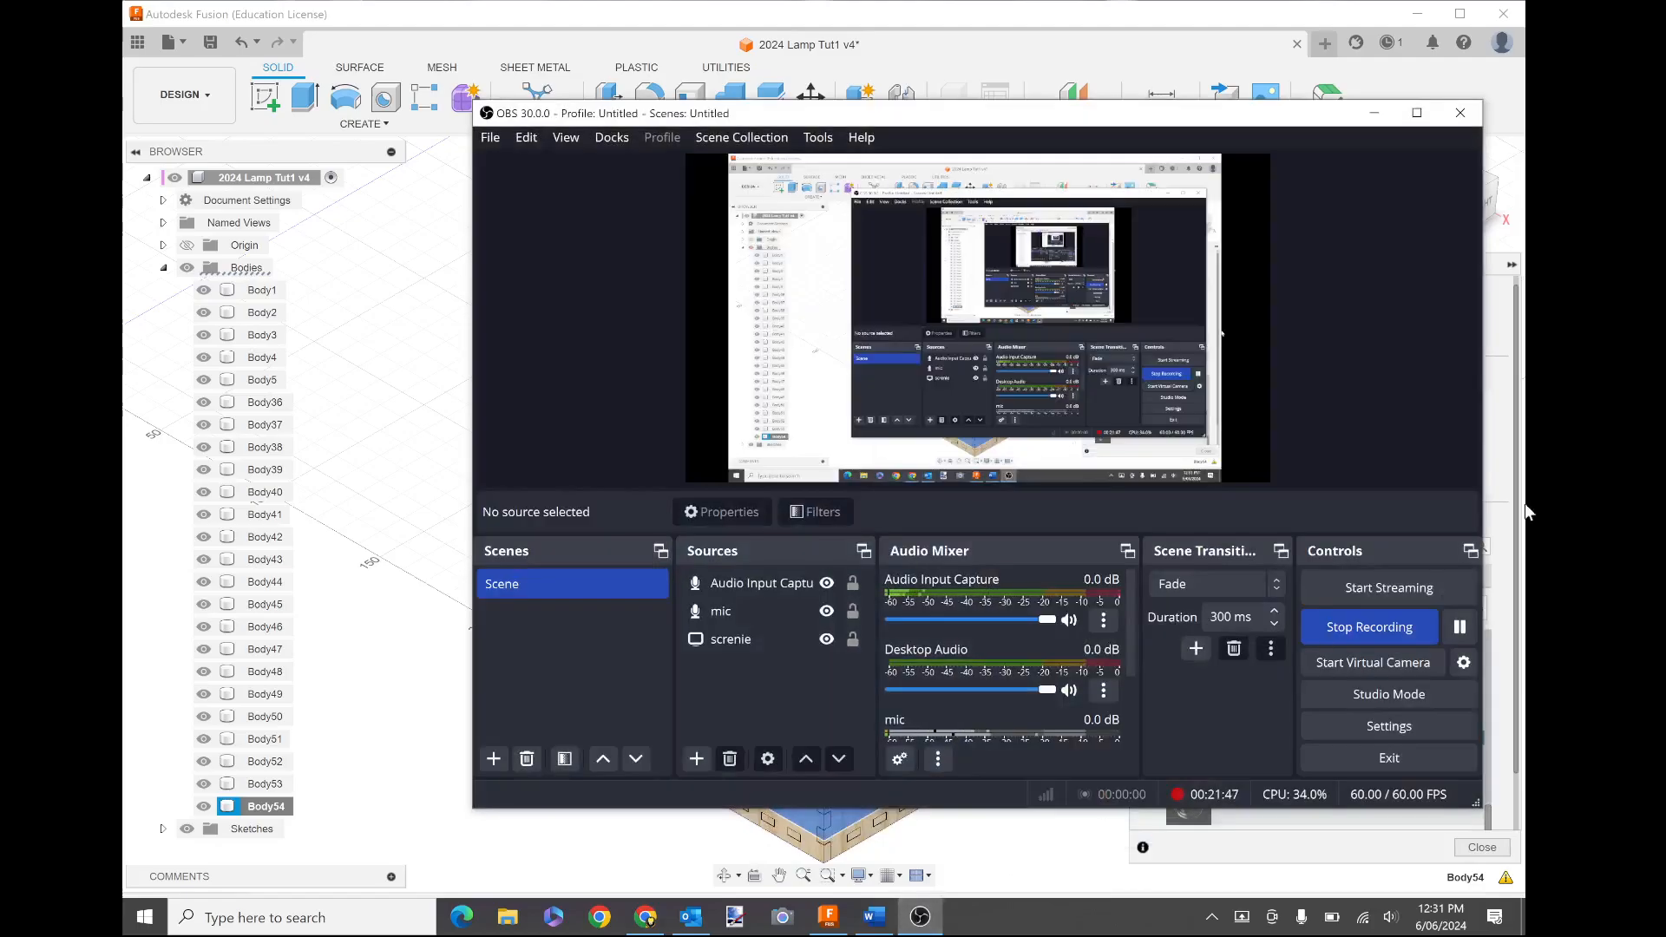
click(1374, 113)
click(1303, 607)
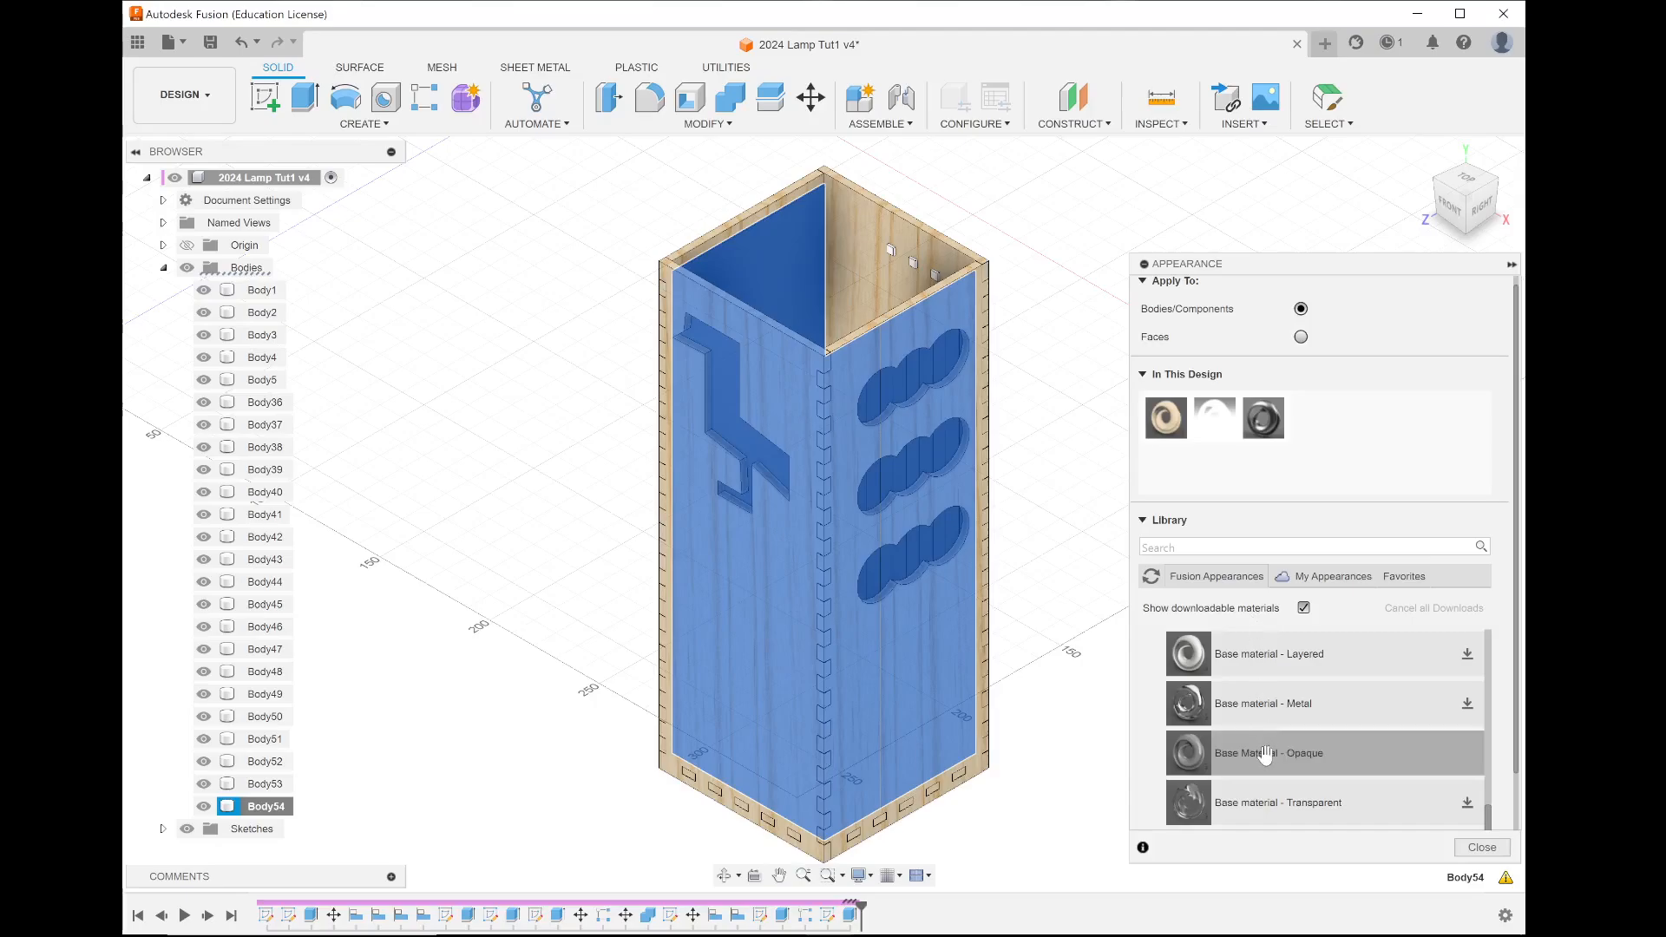
Step: Try to apply the downloaded Base Material - Opaque appearance to the liner body and close the appearance settings
drag(1266, 751, 1341, 432)
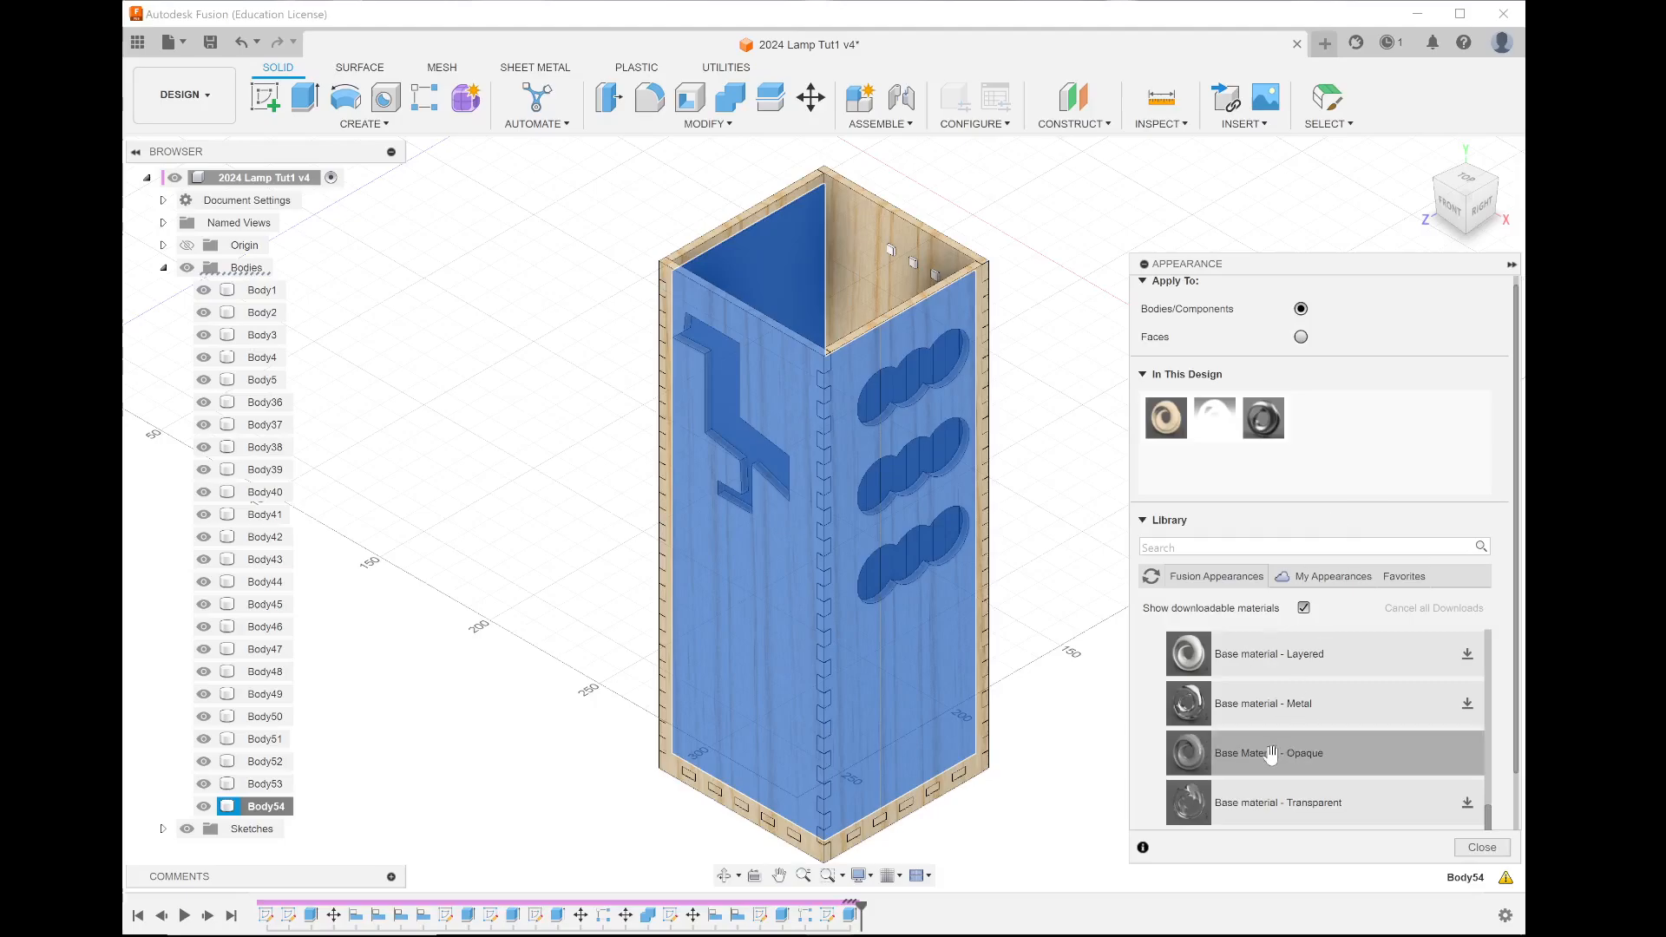
drag(1268, 752, 1337, 425)
drag(1245, 754, 794, 356)
drag(780, 261, 1301, 751)
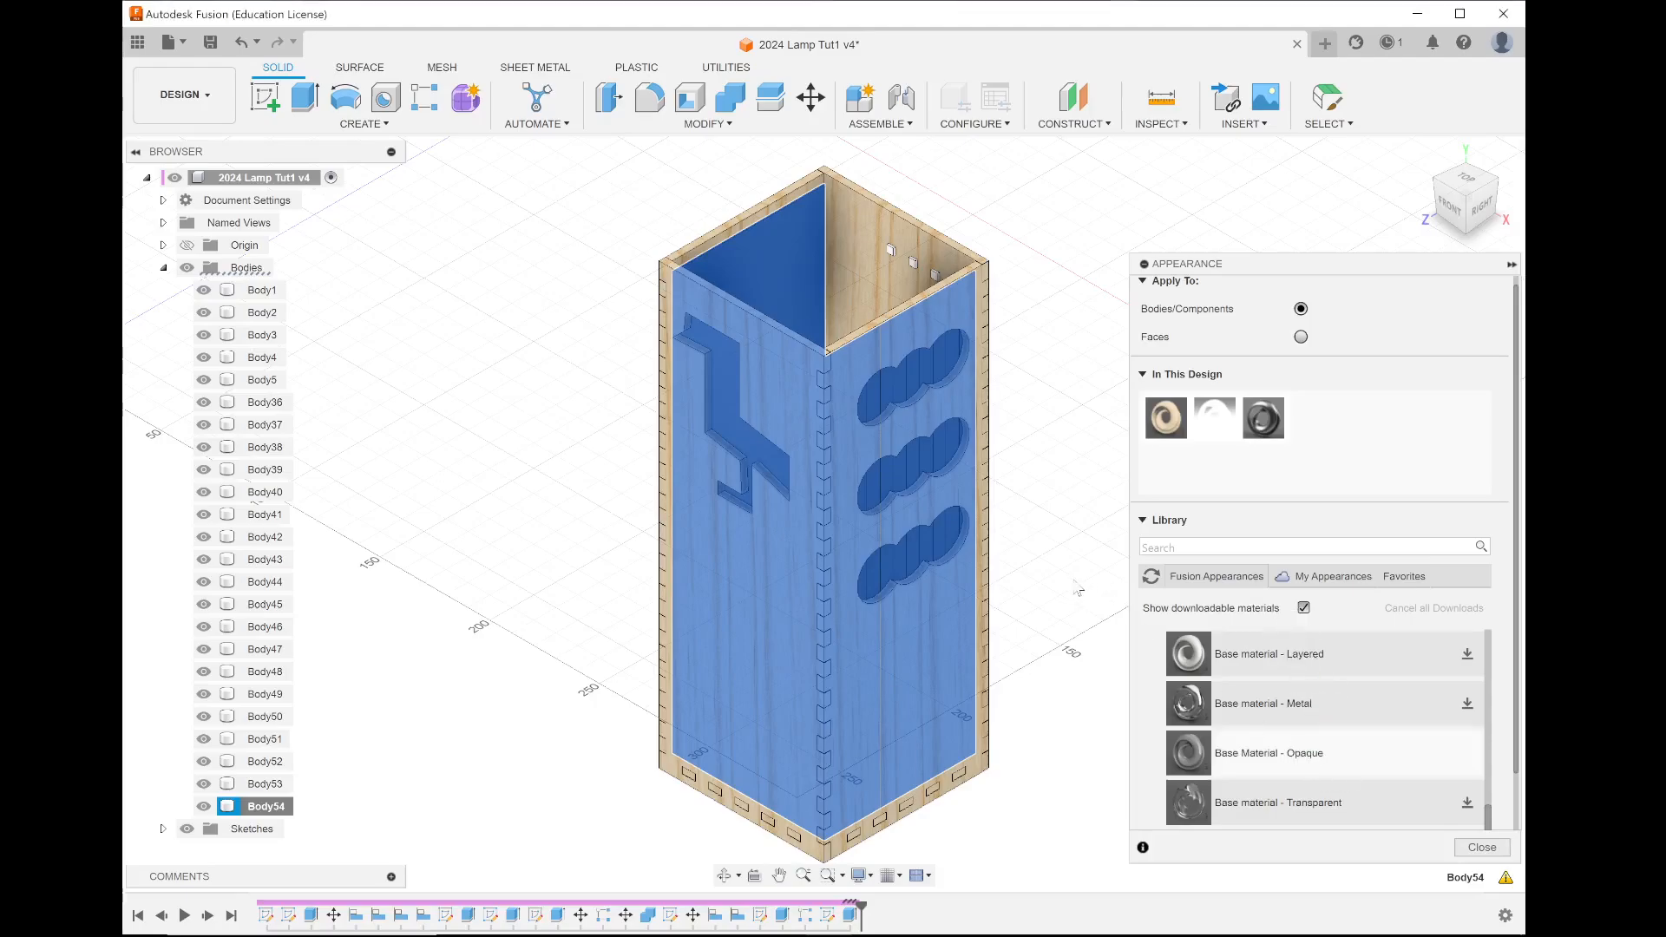
key(Escape)
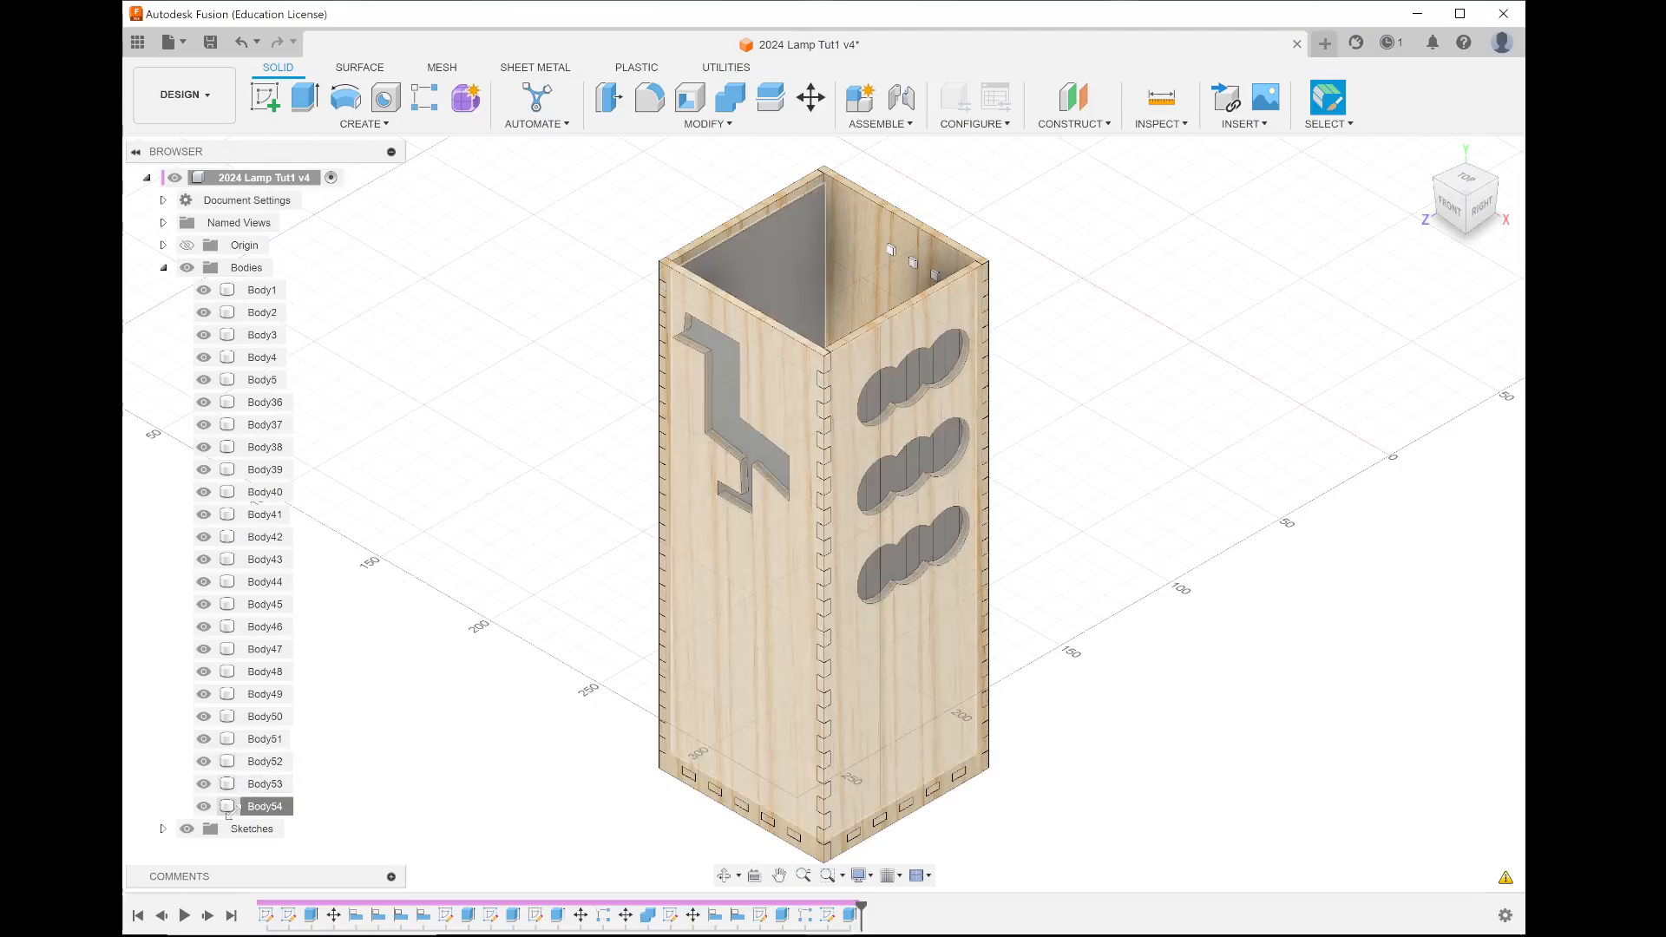
Step: Reopen the appearance settings for the liner body, Body54
click(261, 806)
click(764, 251)
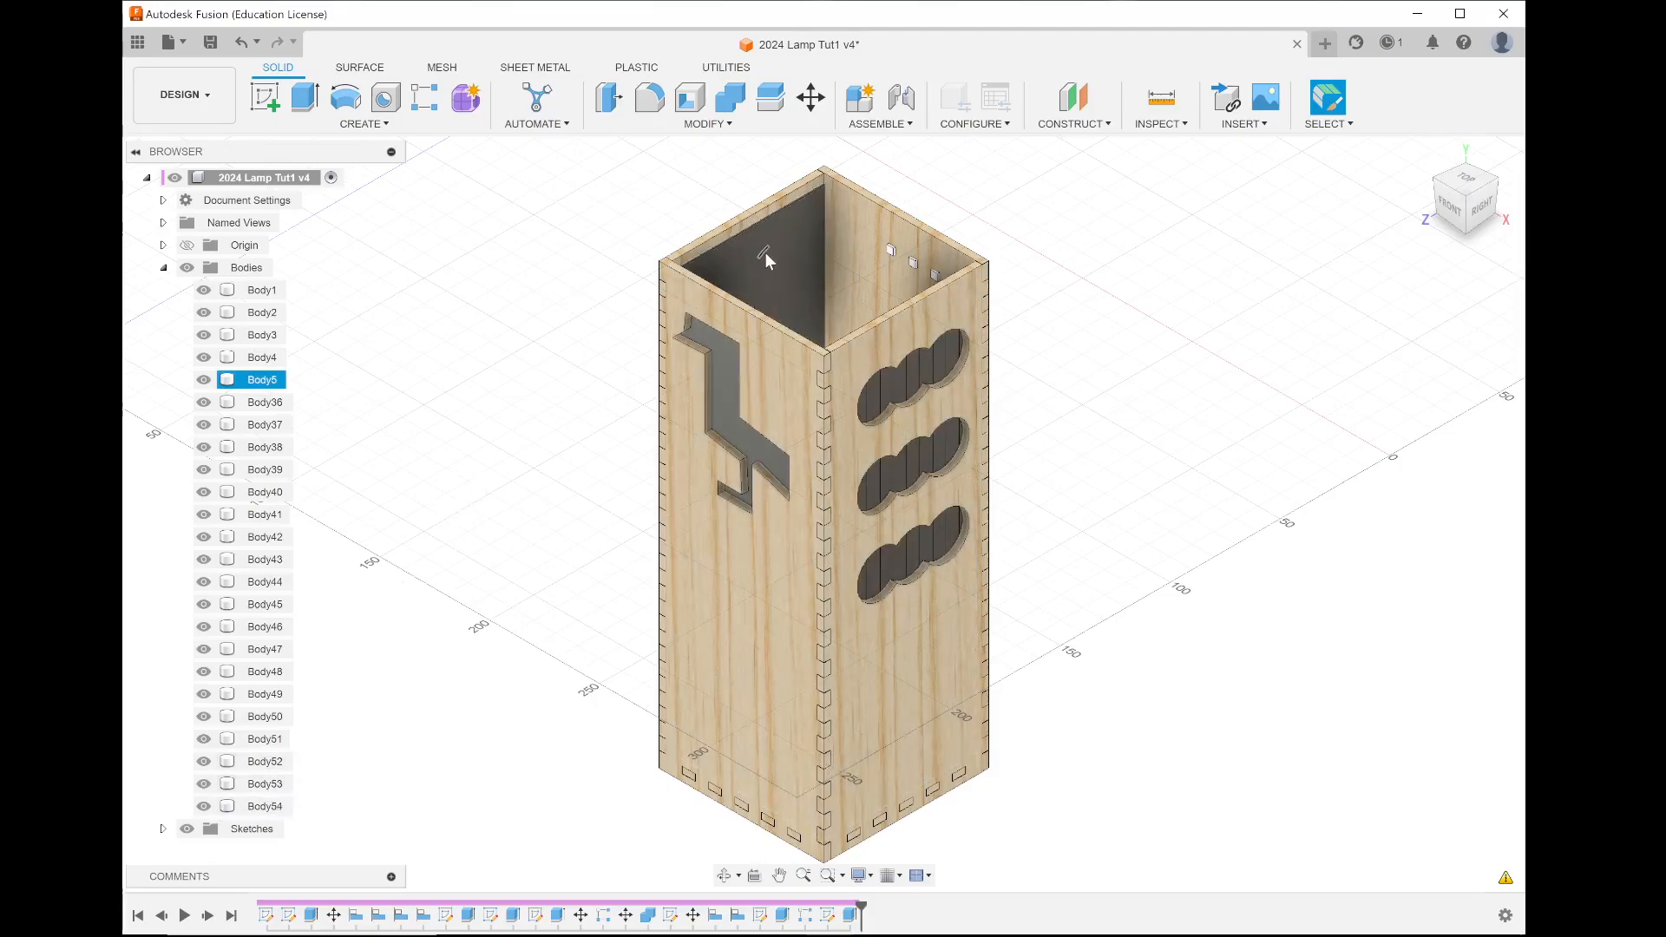
click(382, 691)
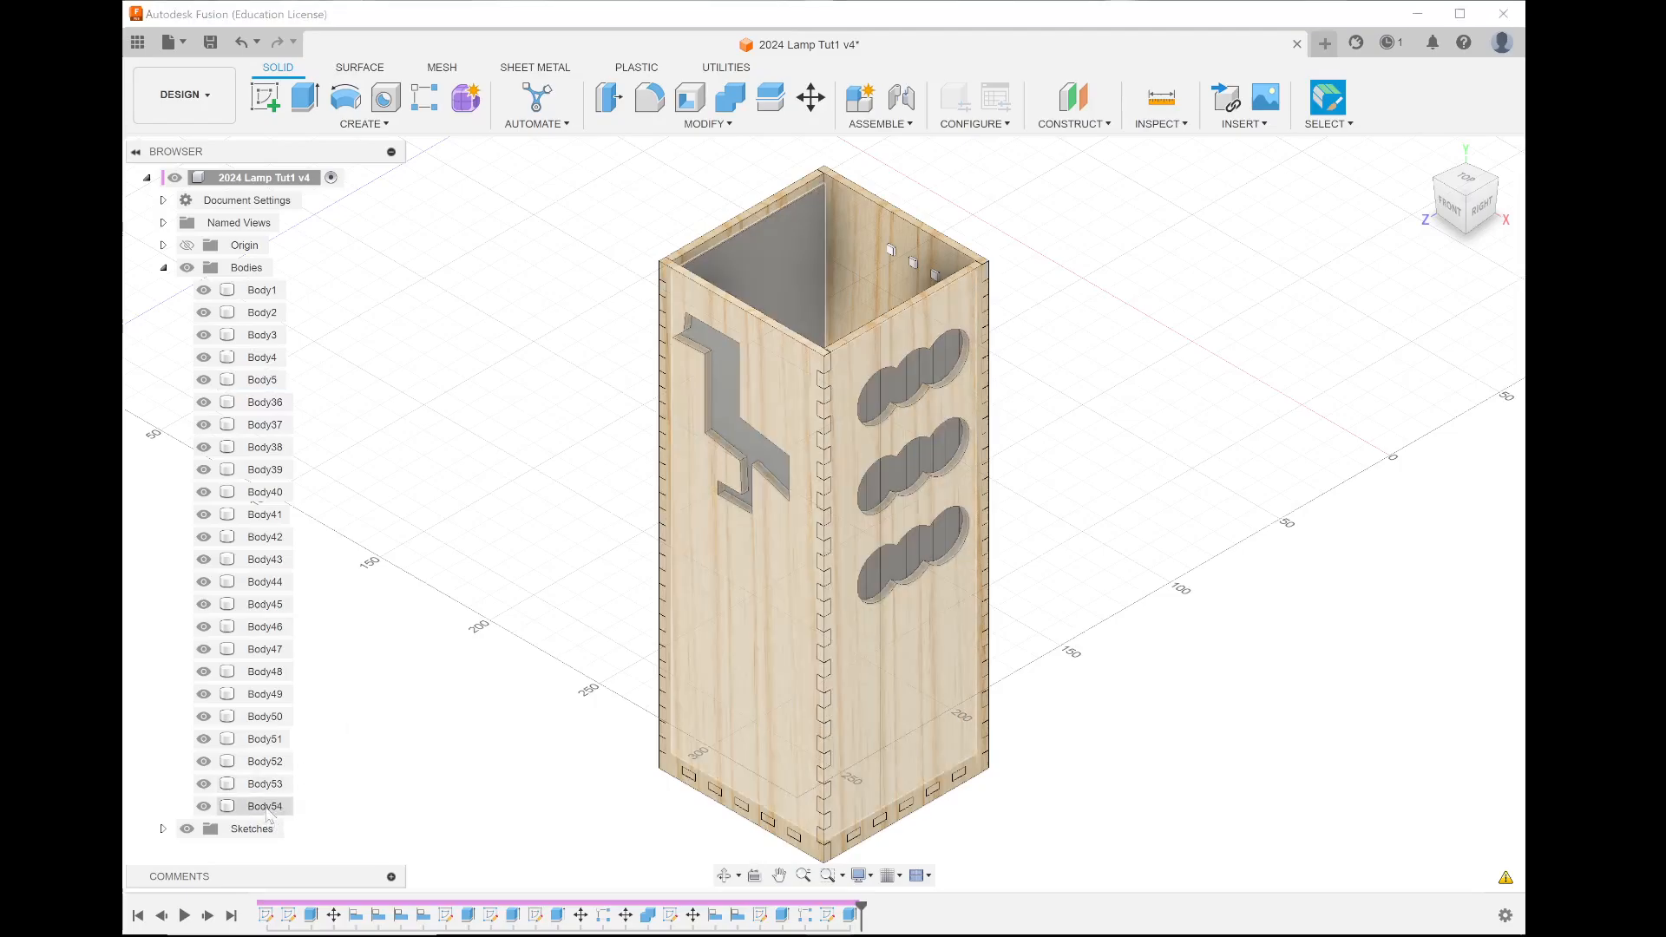
right_click(264, 807)
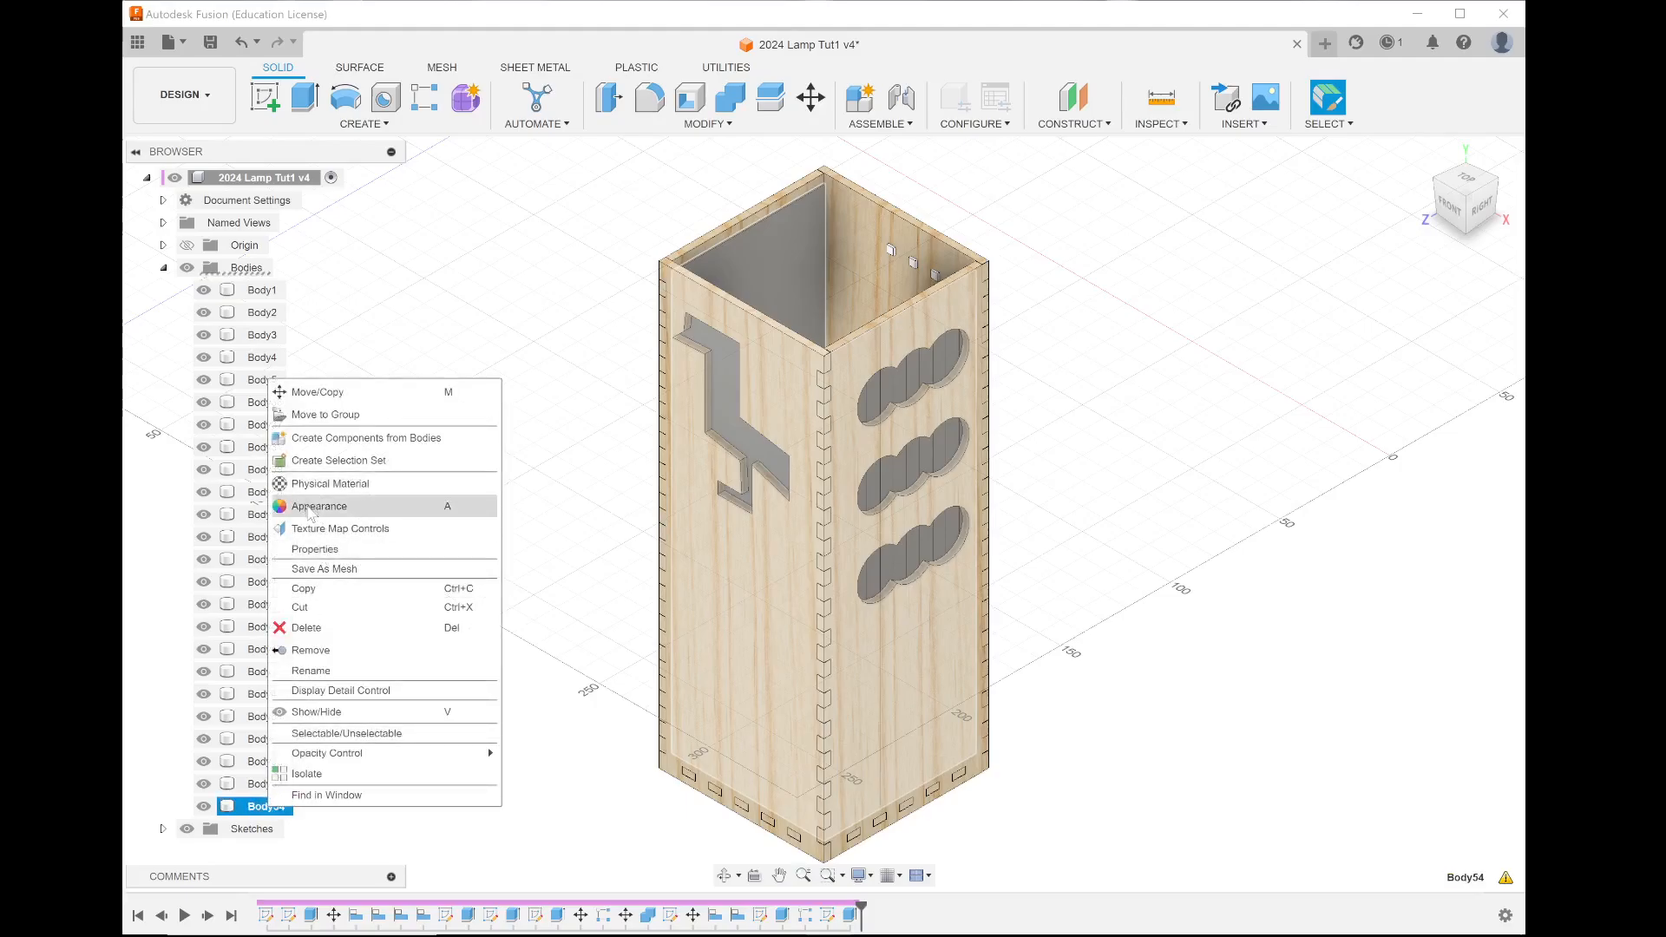
click(316, 508)
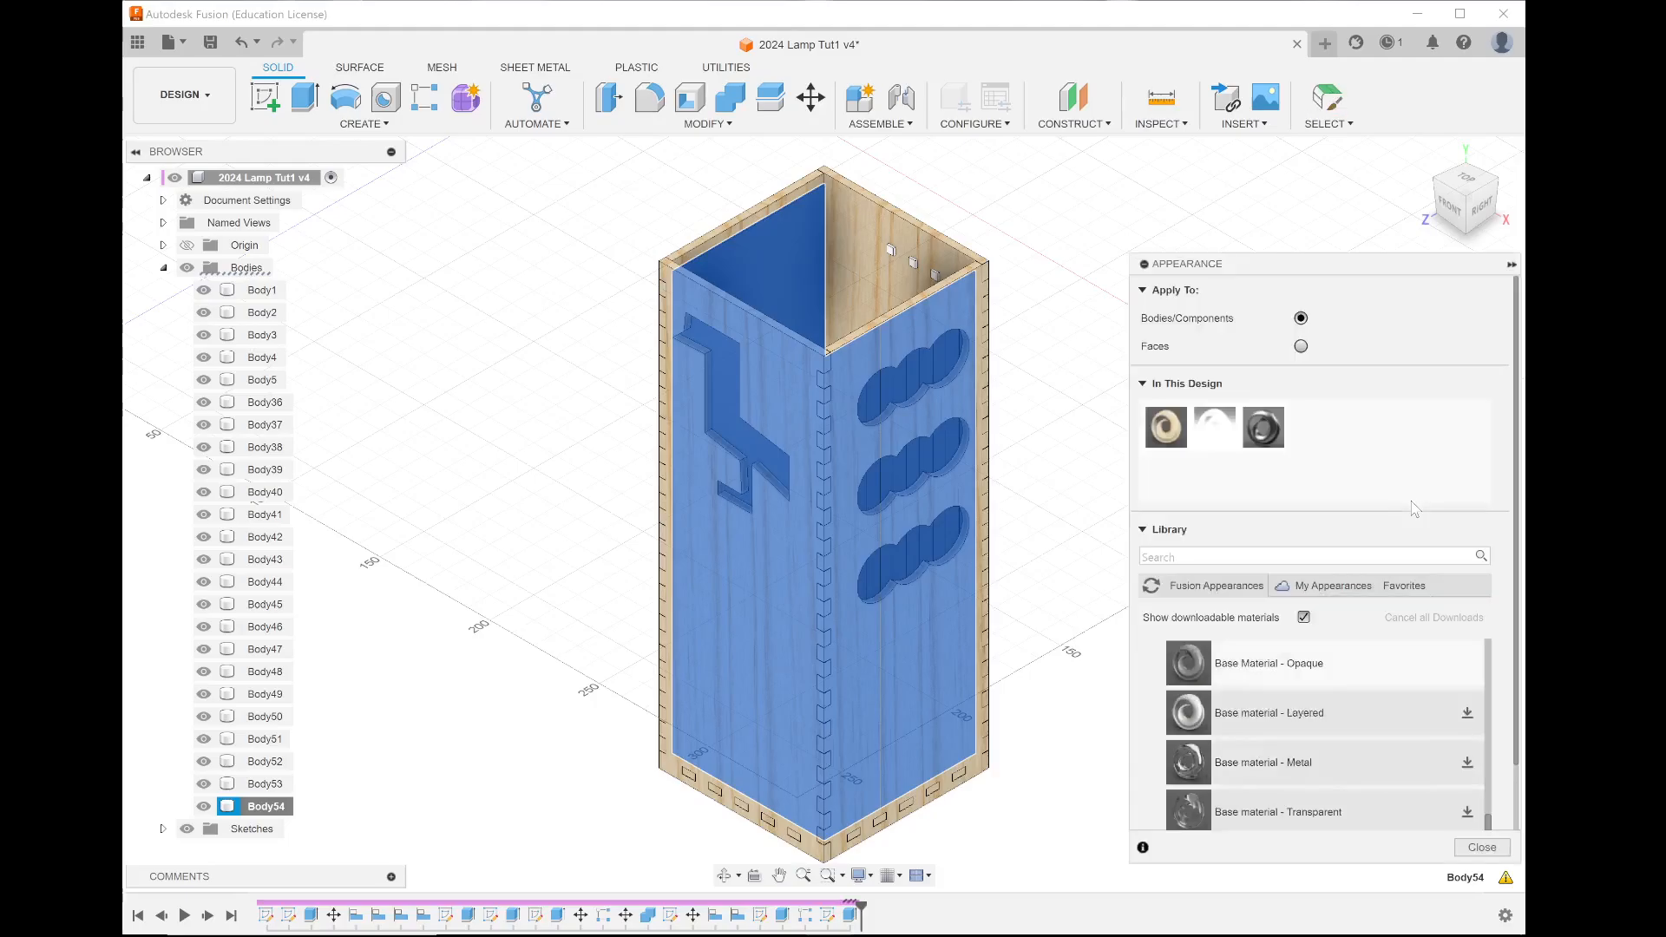
Step: Try again to apply Base Material - Opaque to the liner, both through the design's appearances and directly on the body
scroll(1331, 776, down, 2)
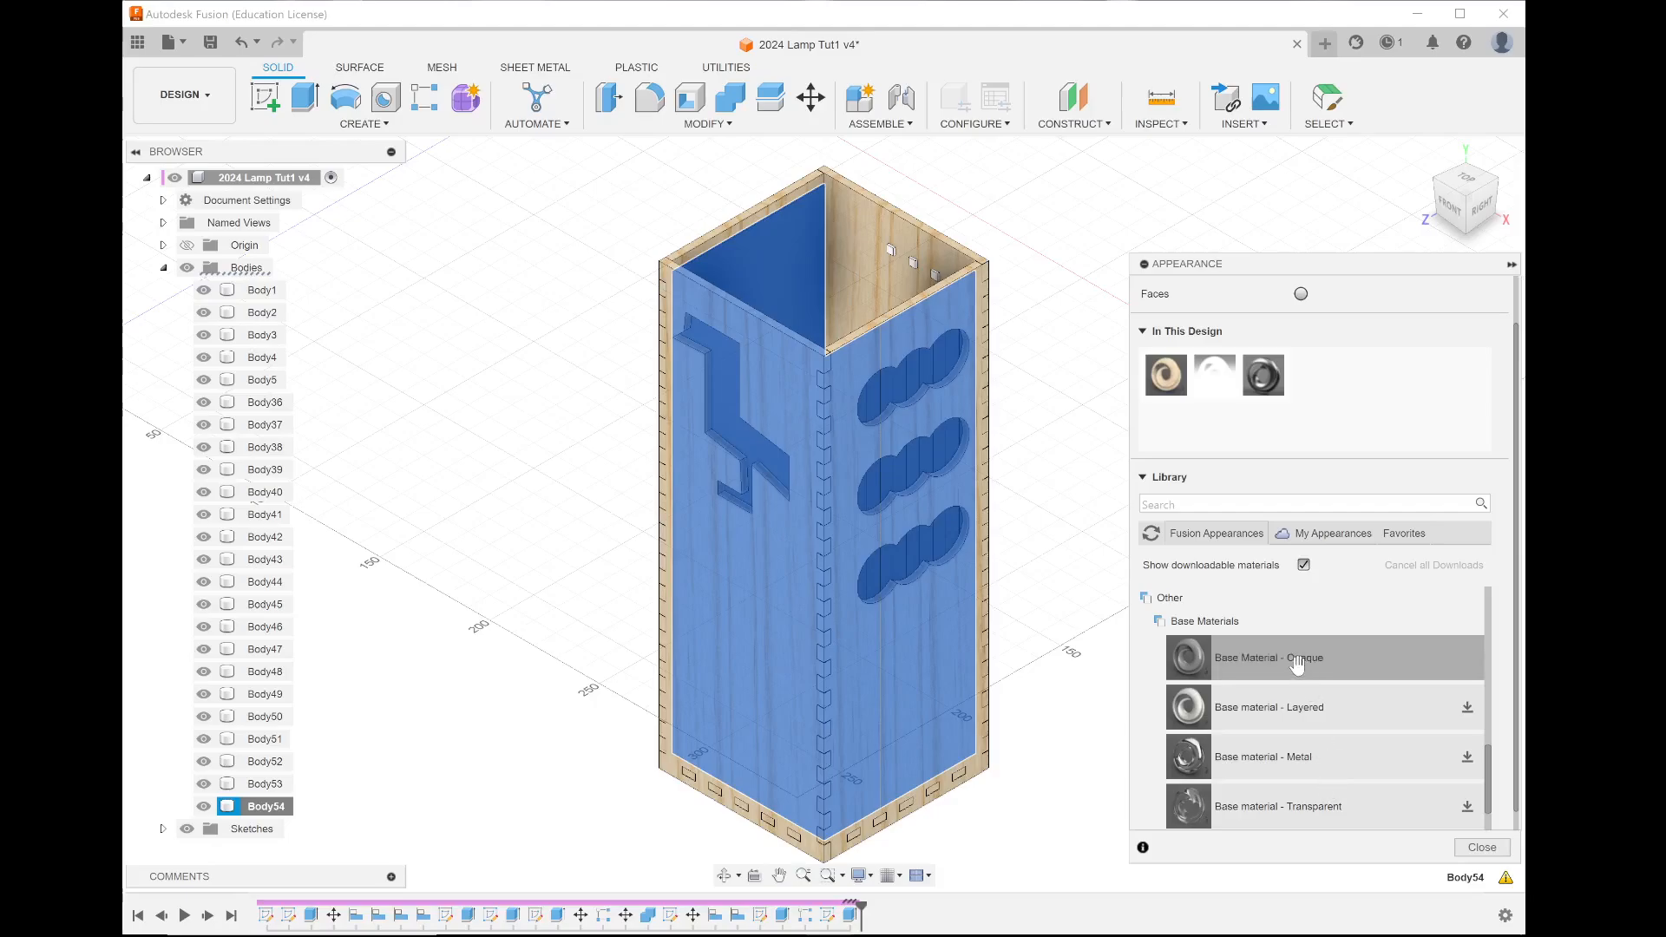
drag(1297, 664, 1351, 391)
drag(1258, 649, 807, 332)
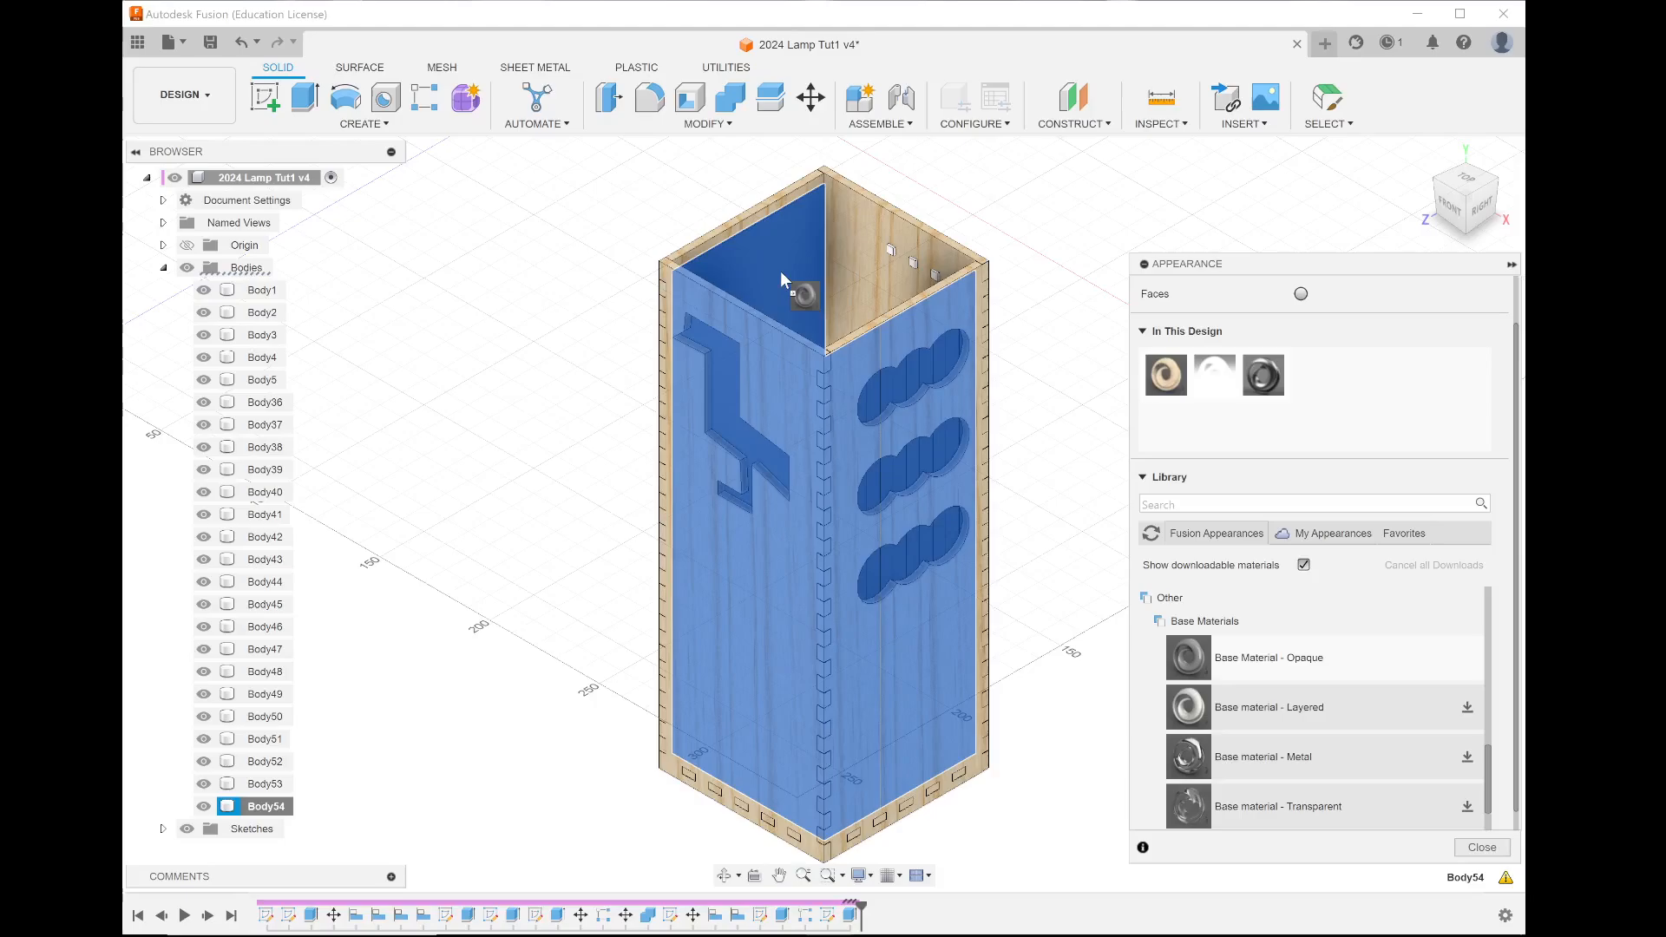
drag(779, 271, 1279, 661)
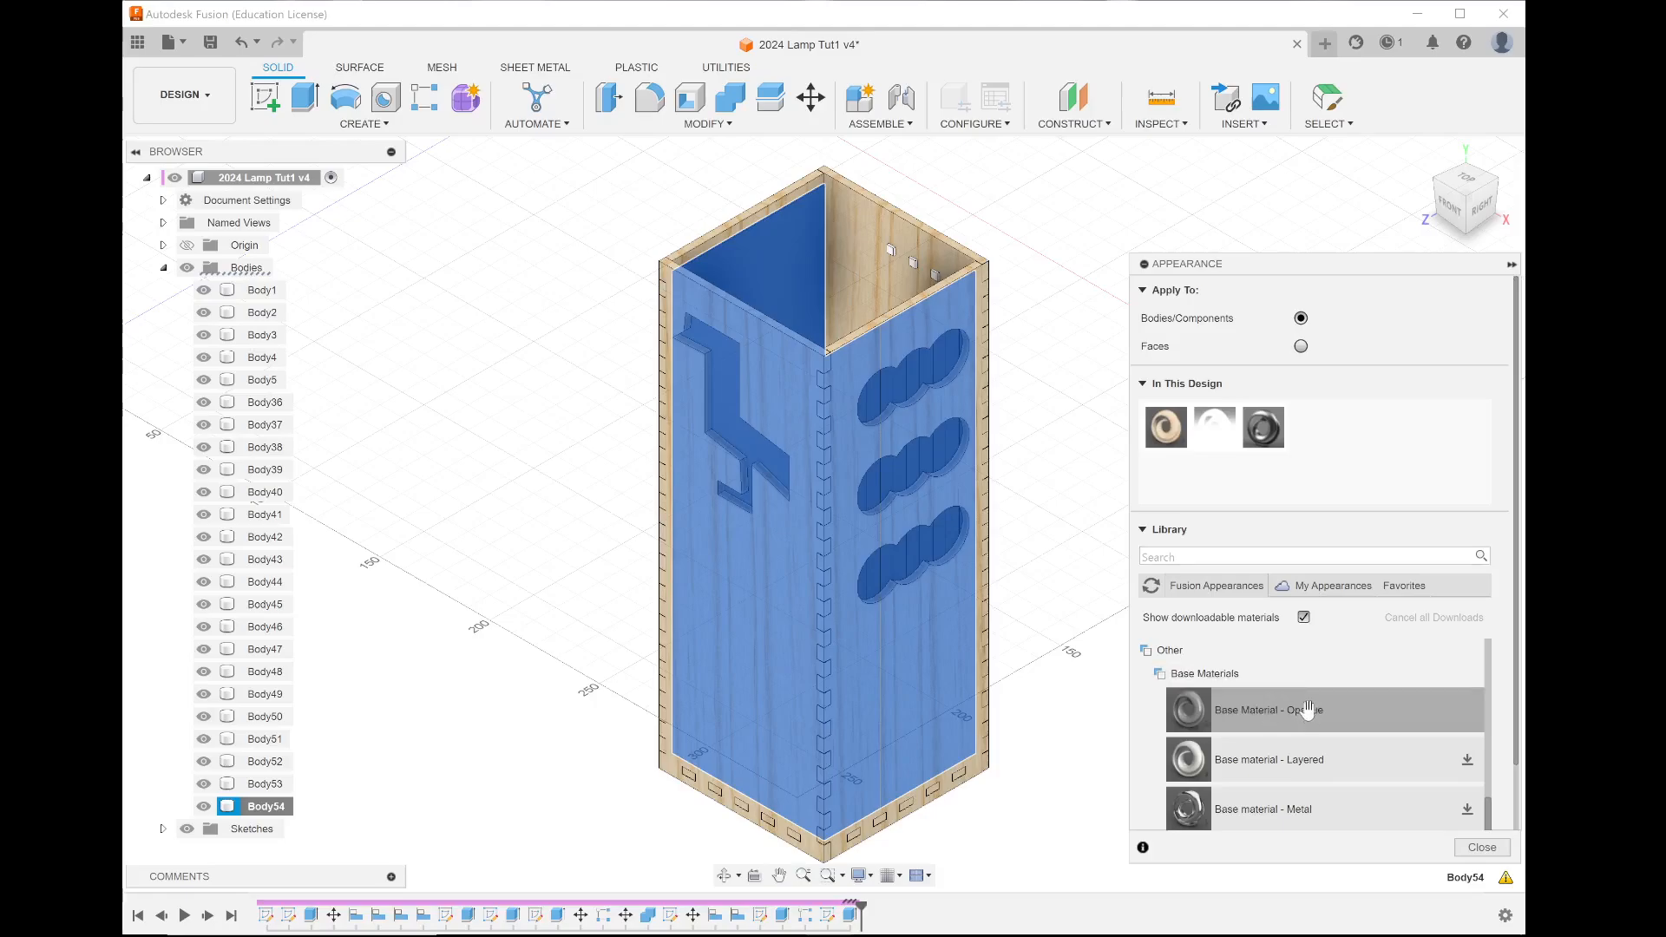
drag(1306, 711, 773, 258)
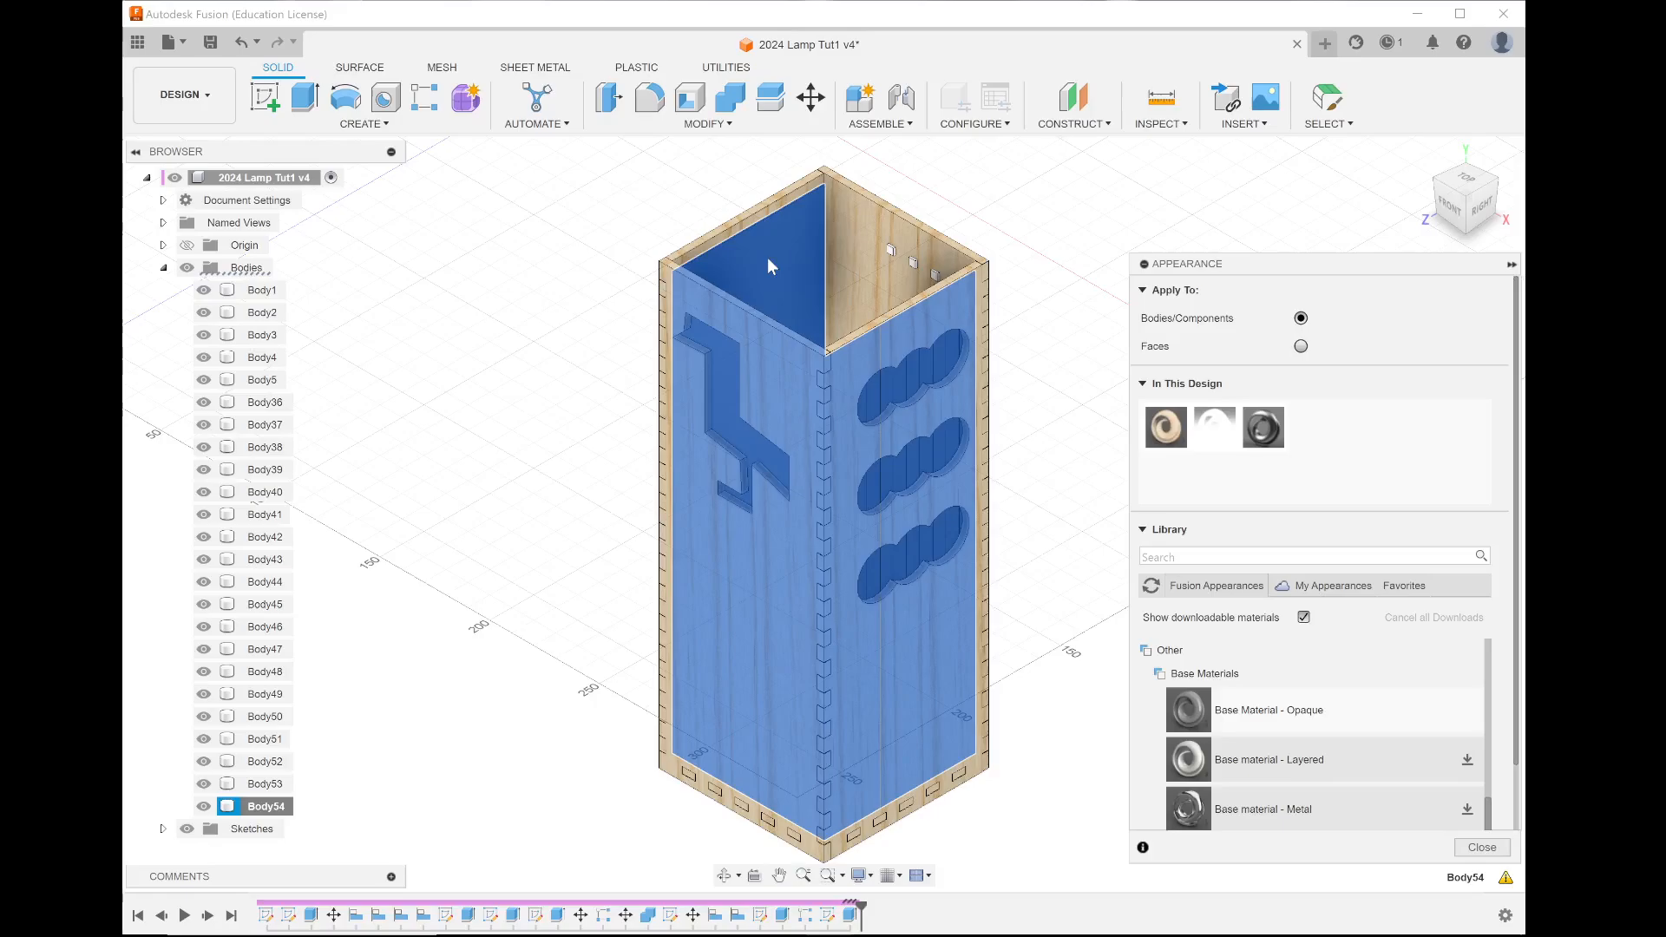
drag(768, 260, 768, 260)
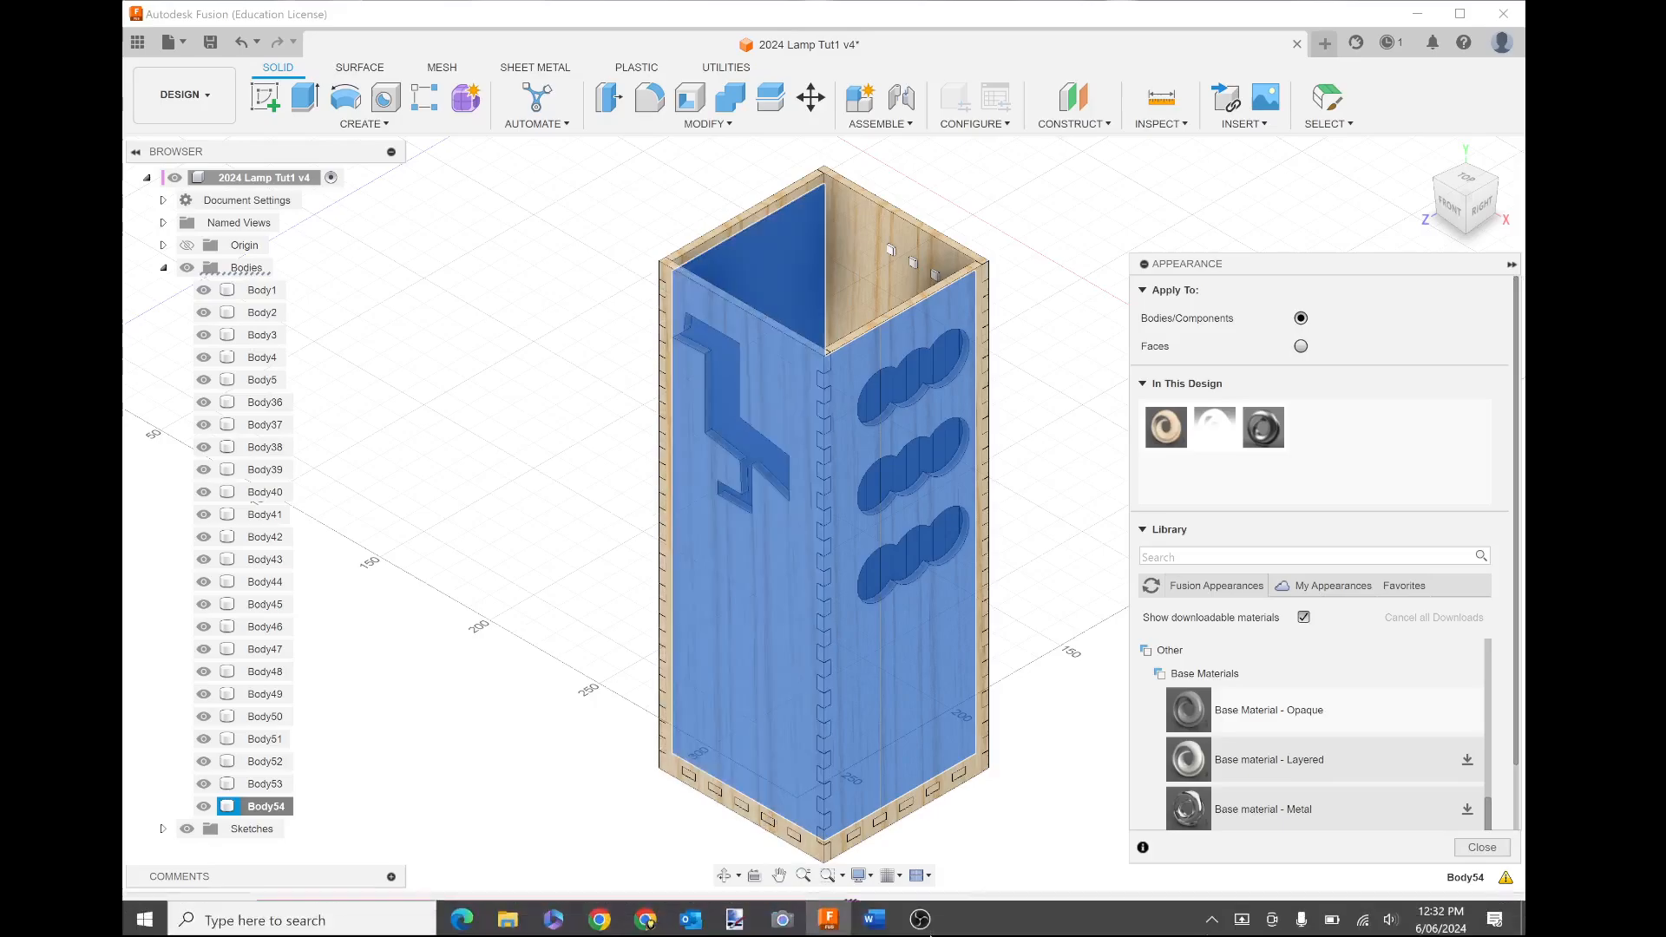
click(923, 918)
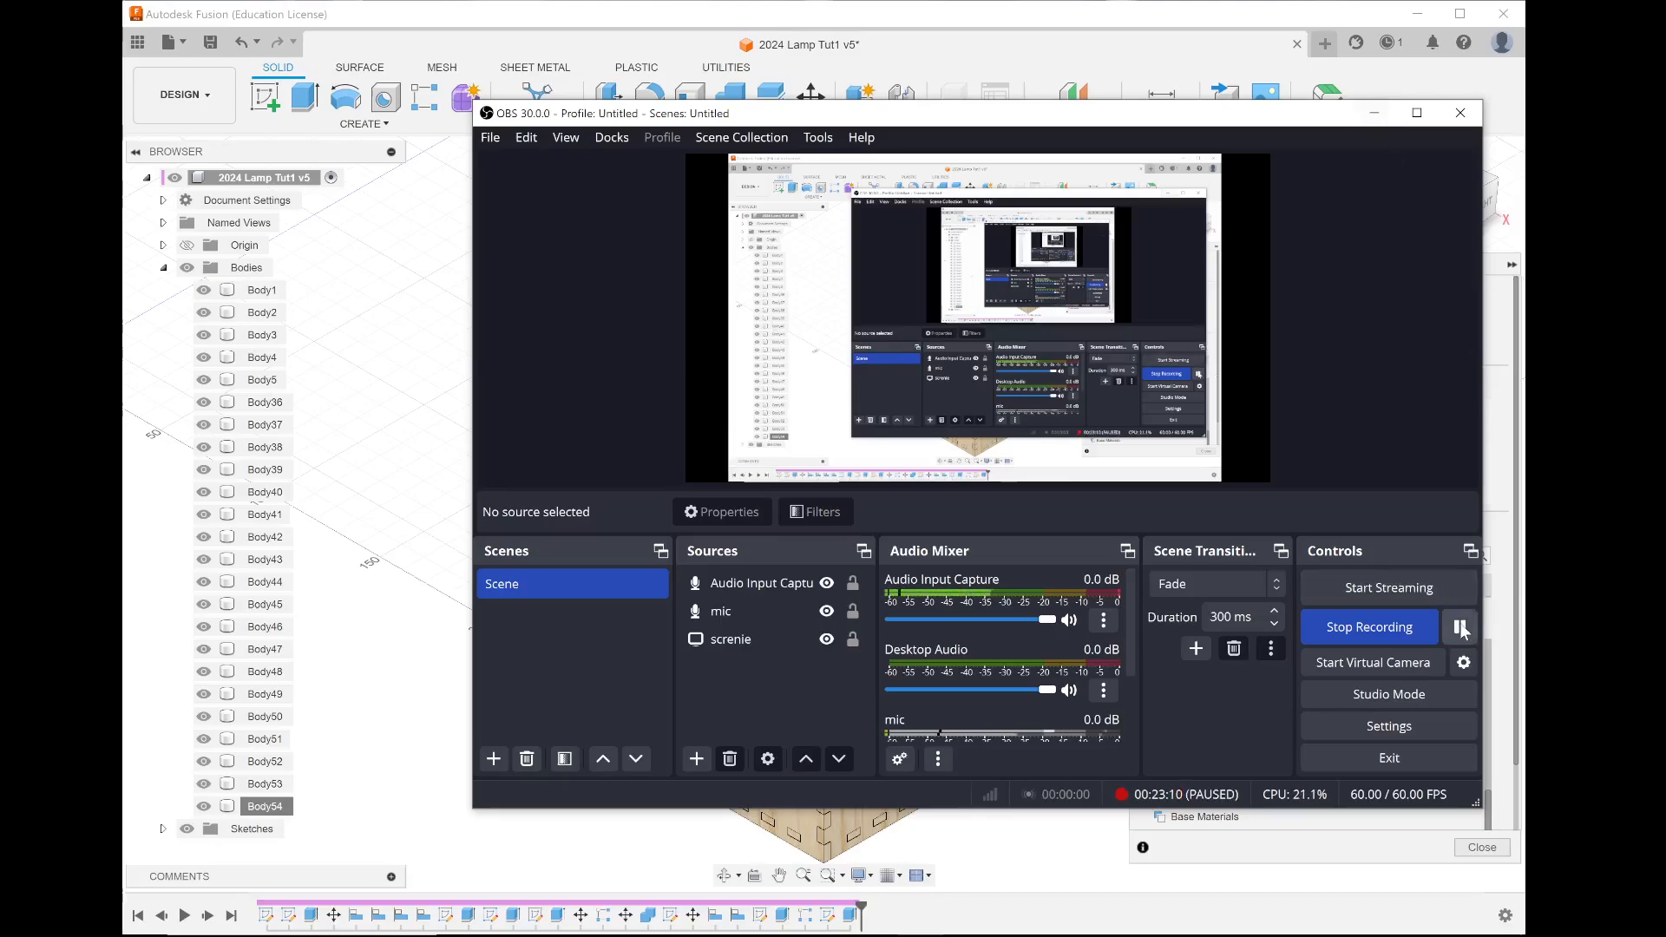
click(1374, 113)
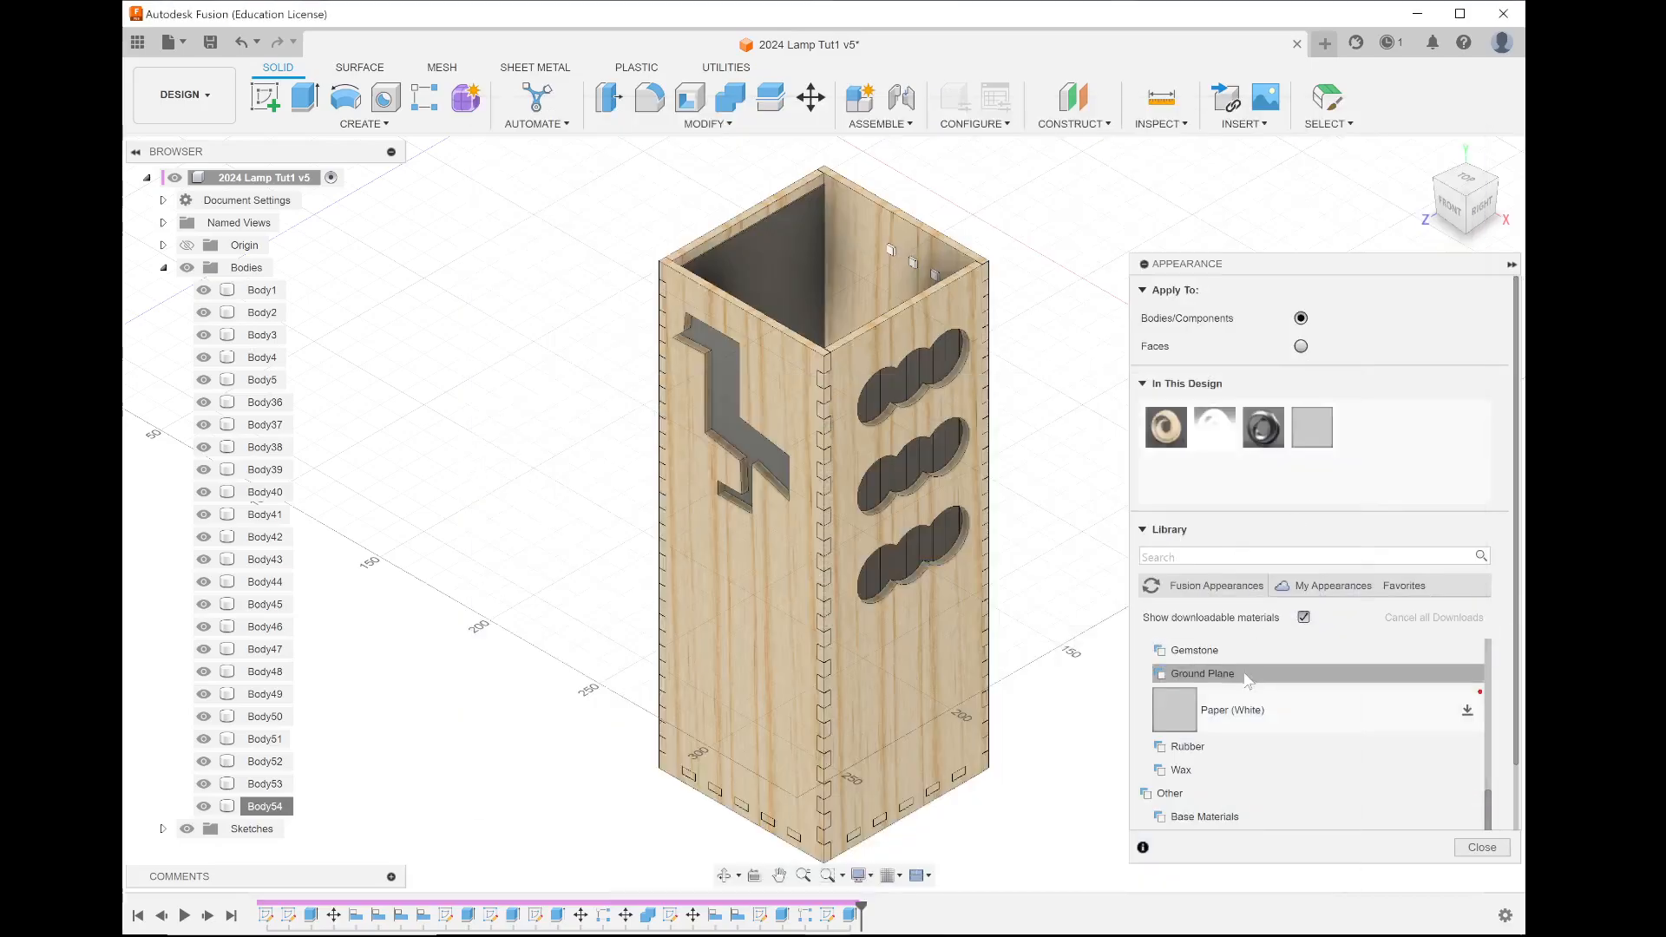
Step: Try to apply the Paper (White) appearance to the liner inside the box
click(1228, 678)
scroll(1227, 683, down, 5)
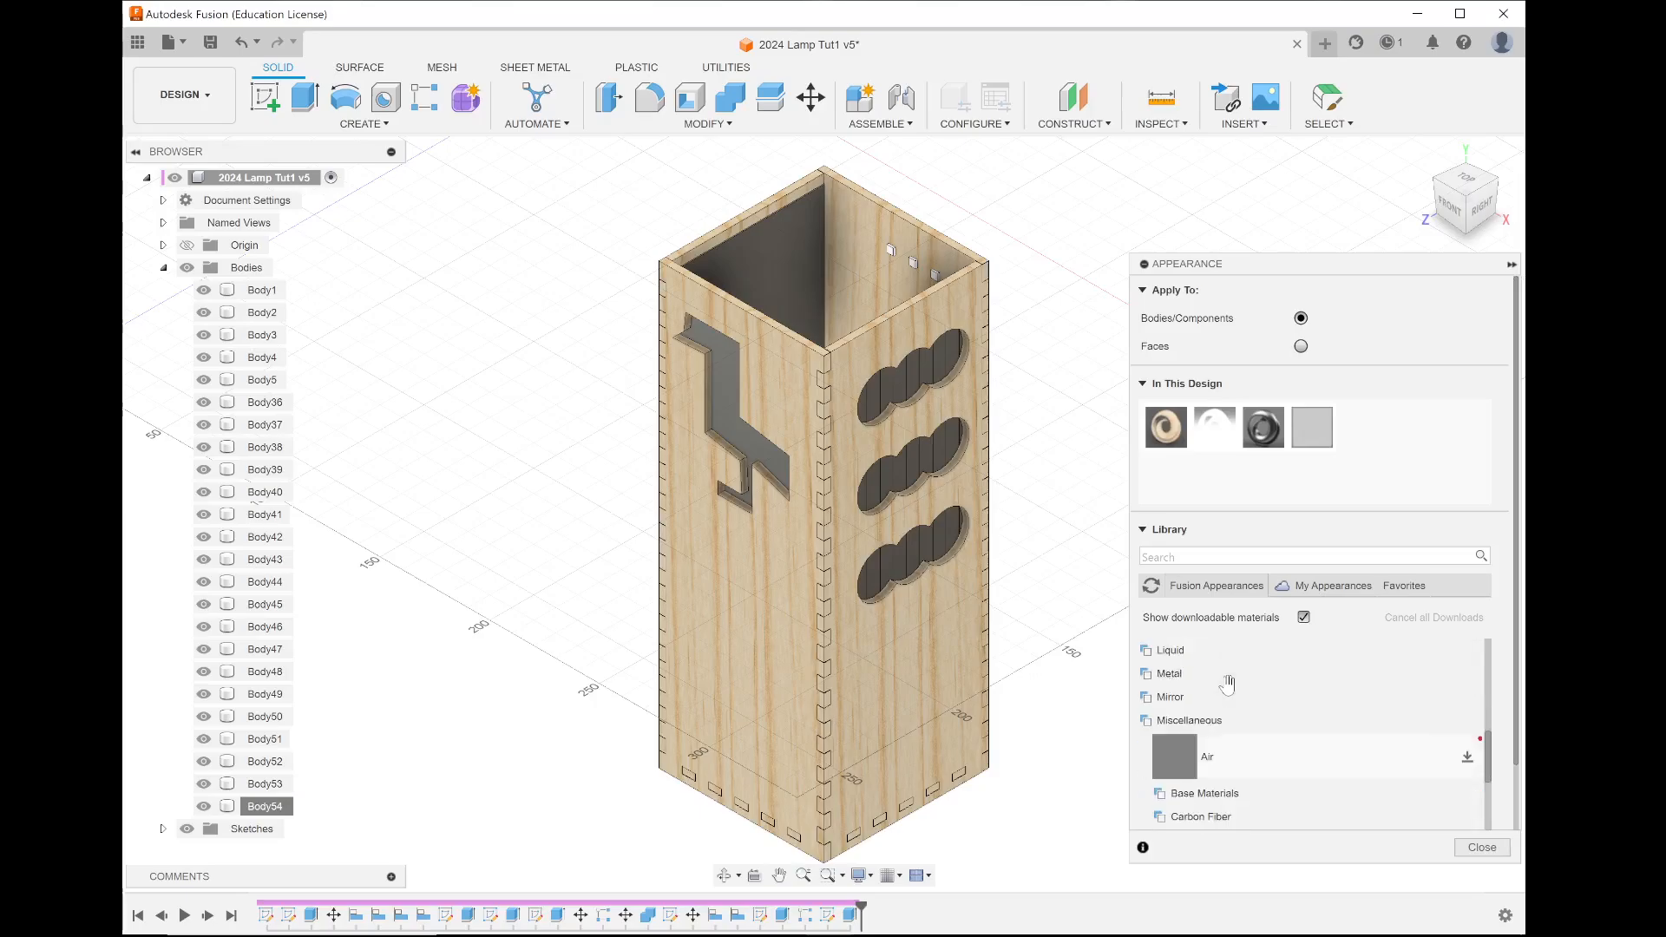
scroll(1227, 695, down, 4)
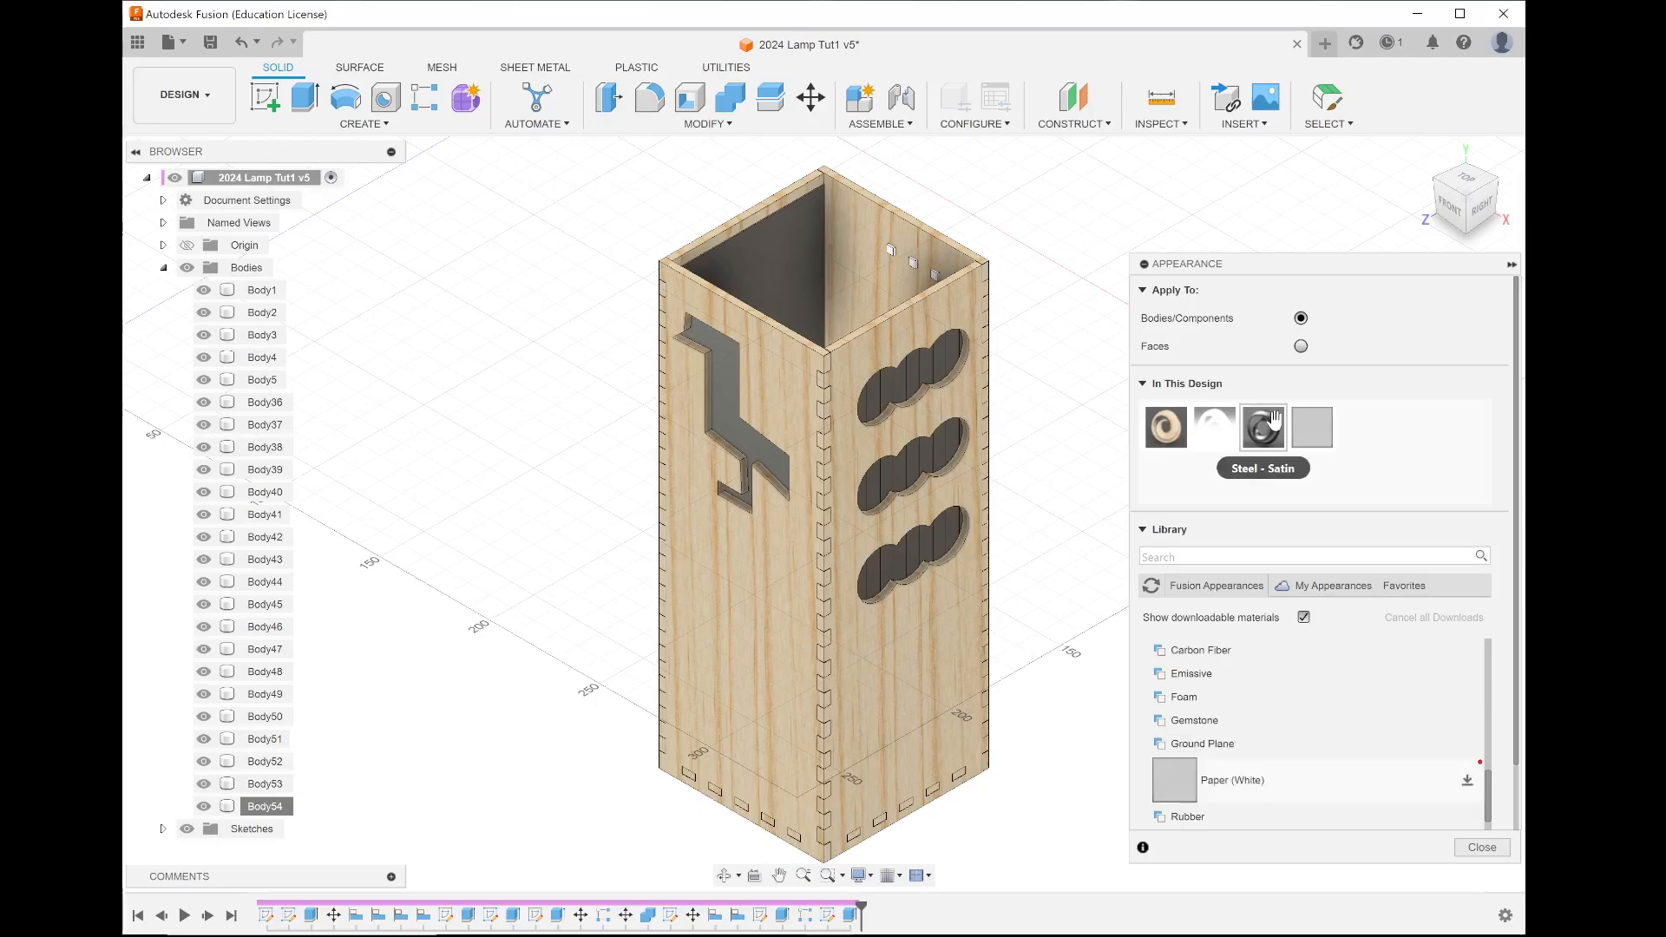
drag(1311, 427, 788, 279)
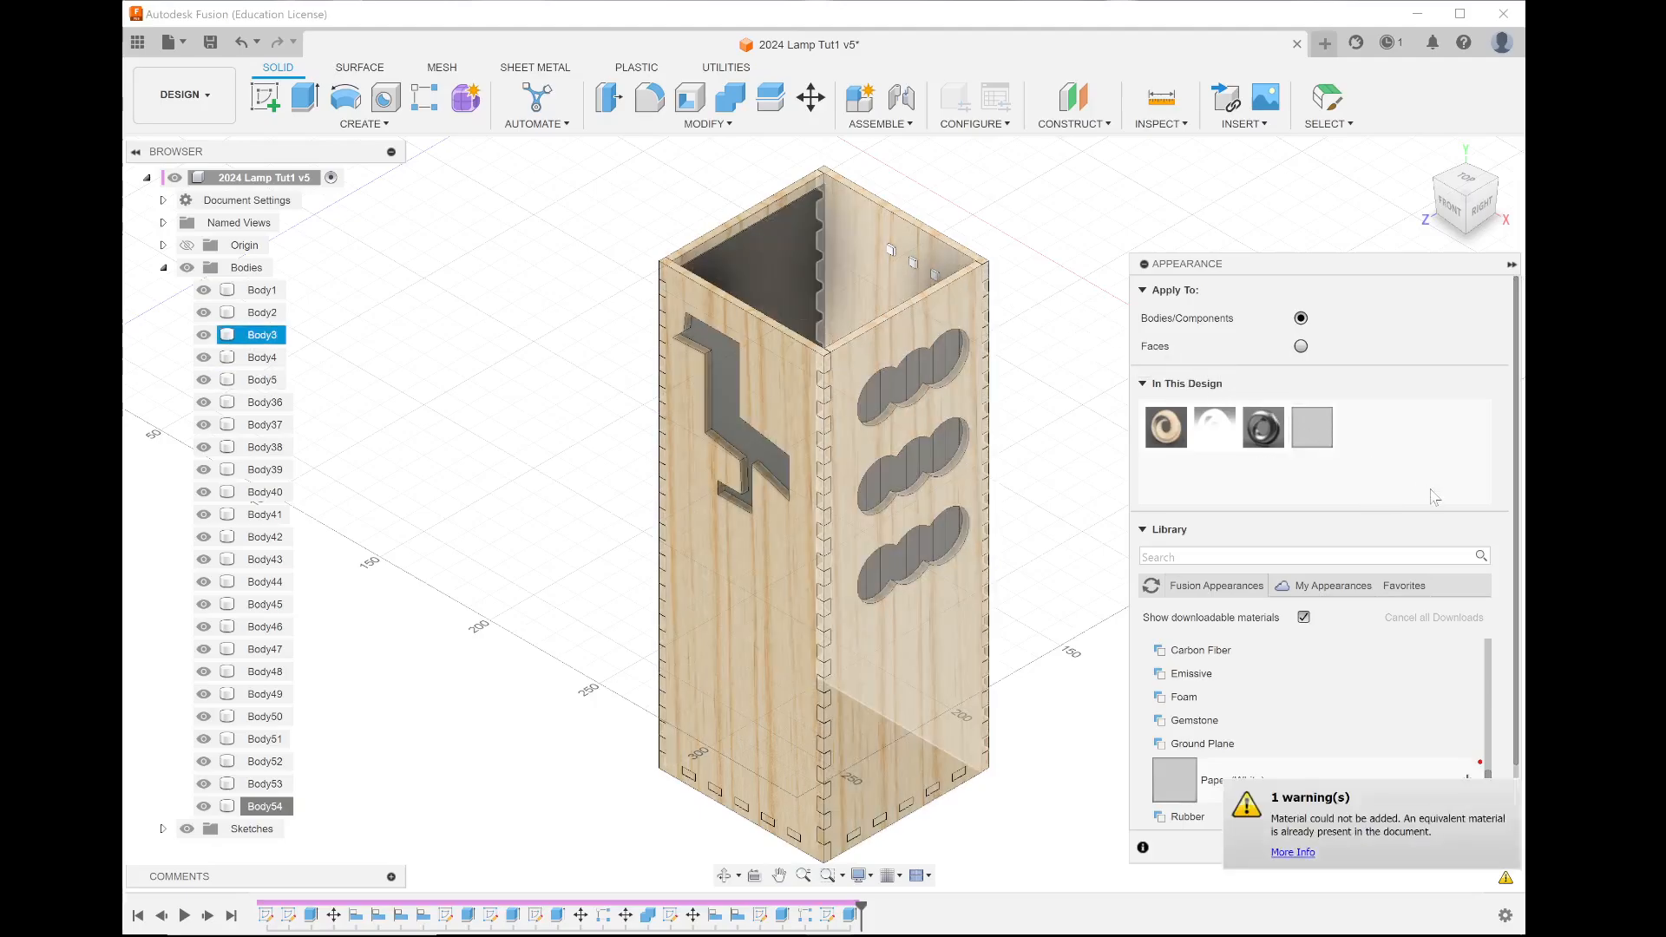
Step: Duplicate the design's Paper (White) appearance and open the copy, Paper (White) (1), for editing
right_click(1312, 431)
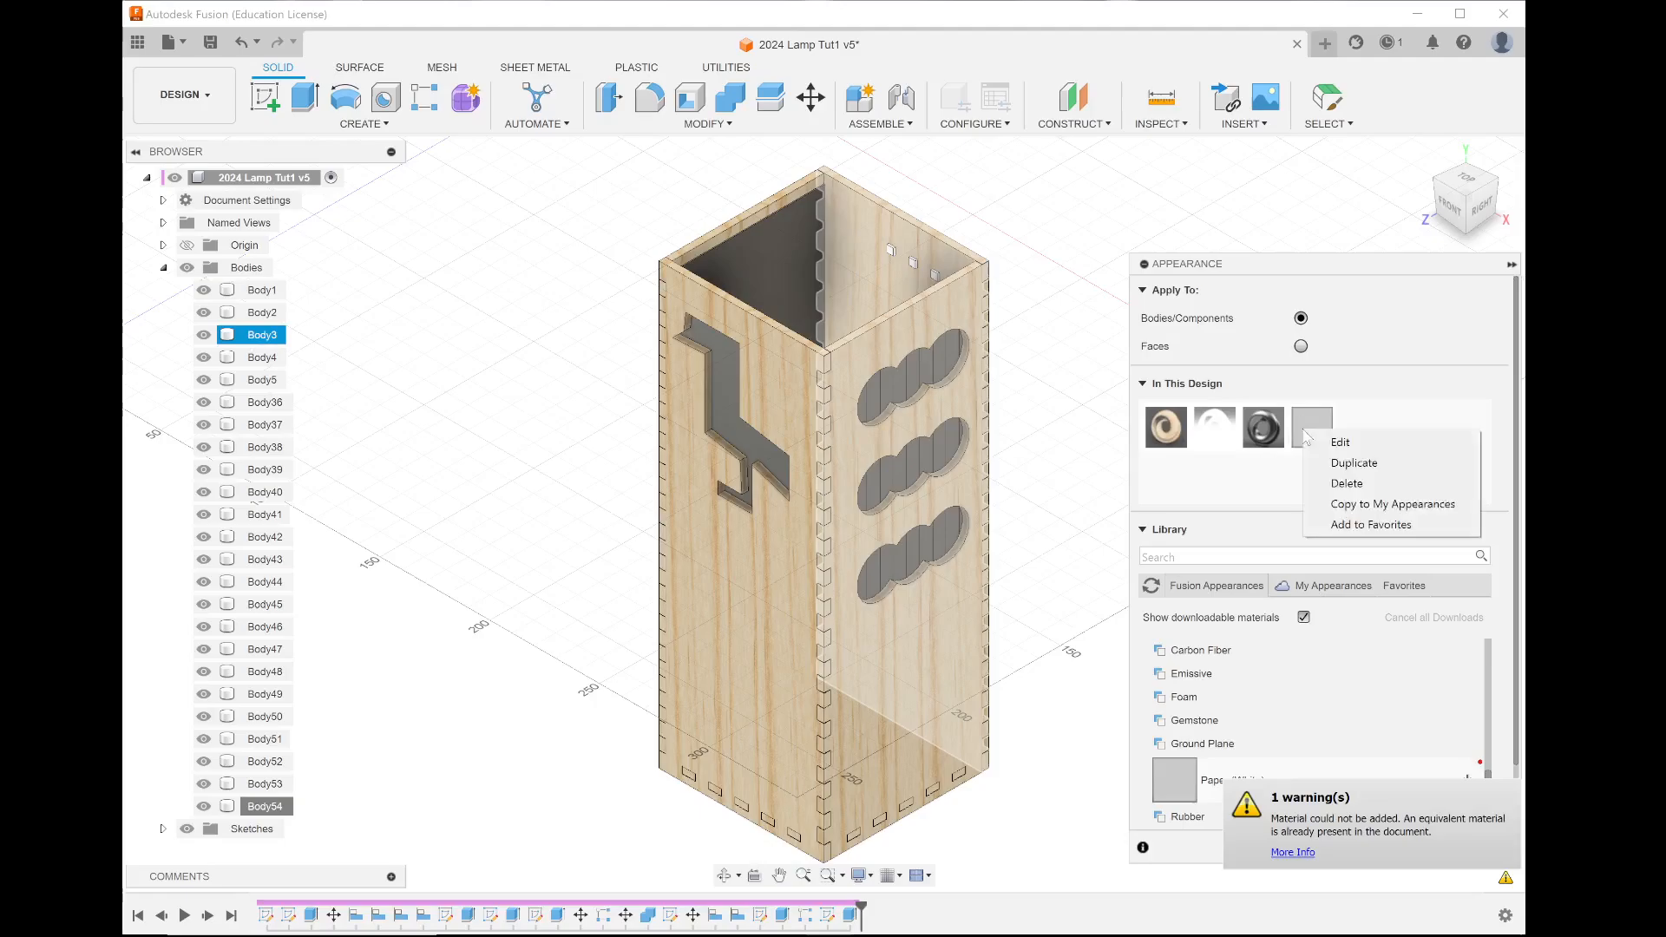
click(1355, 462)
right_click(1359, 427)
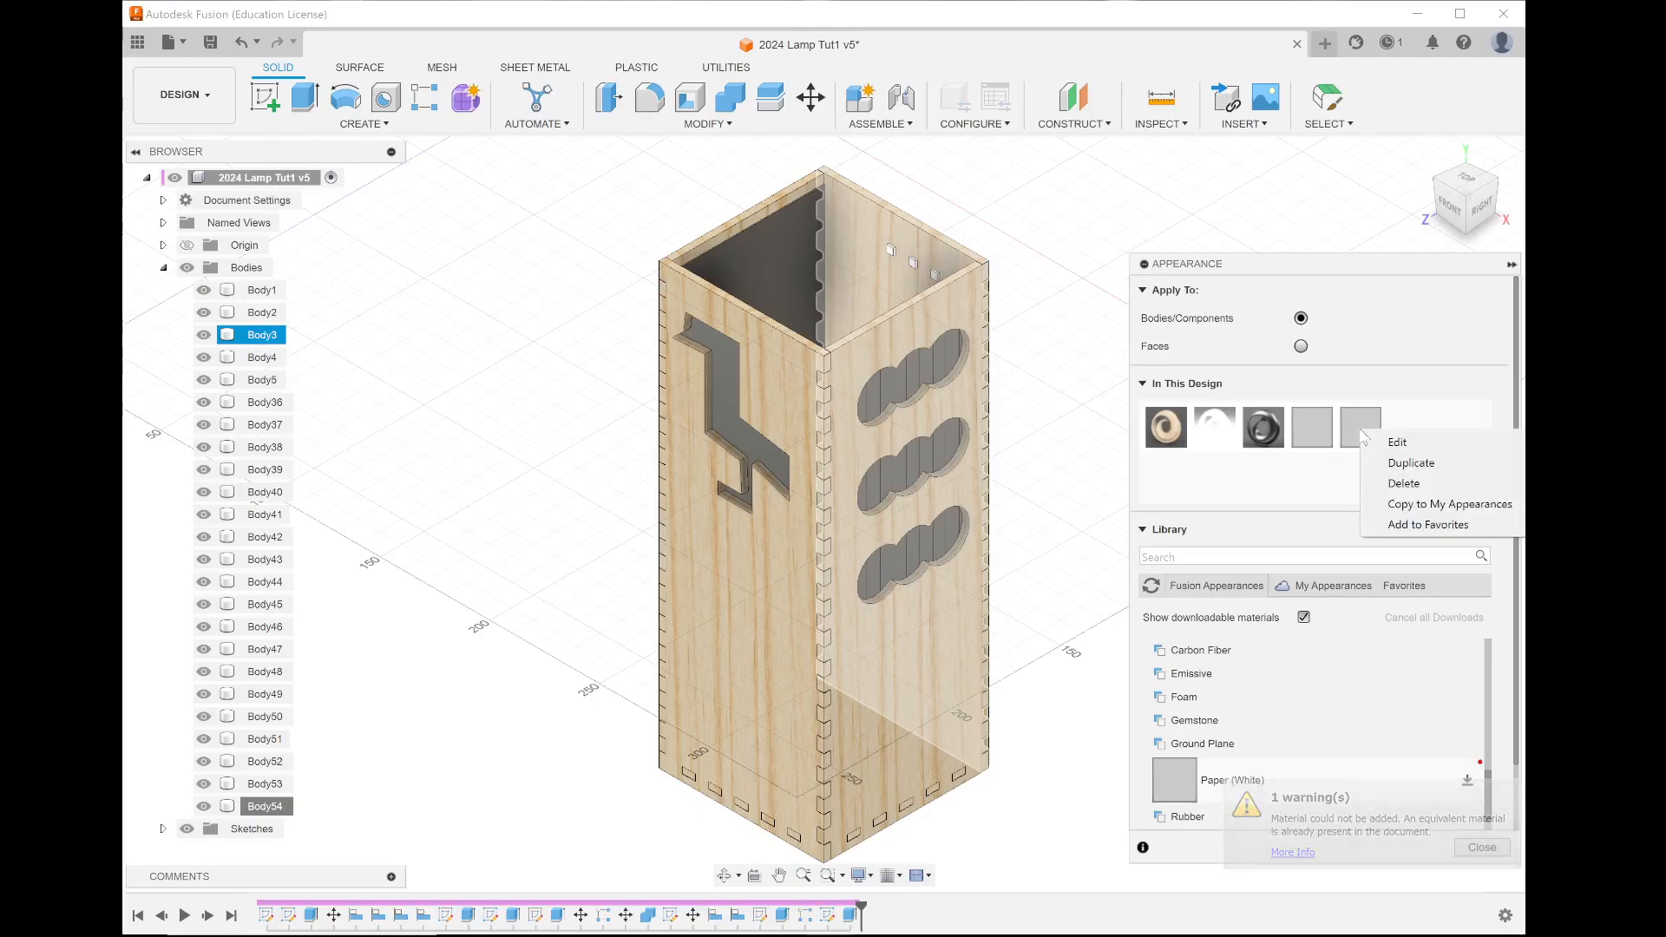
click(1404, 441)
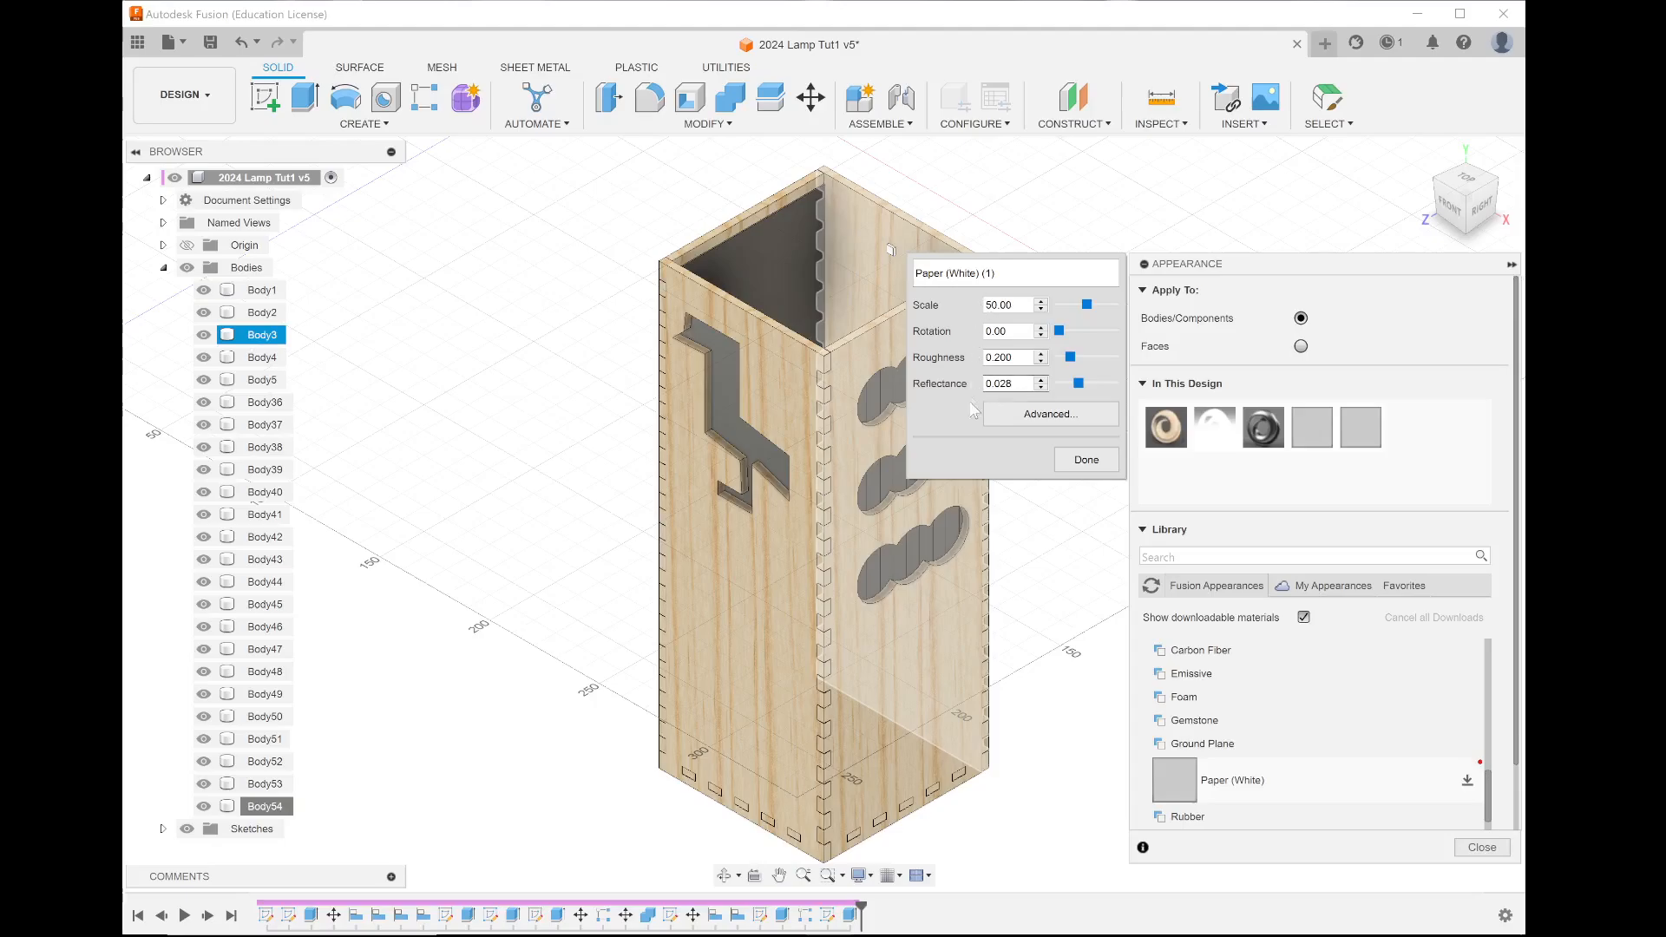
Step: Enable Translucency in the advanced material settings of the Paper (White) copy
click(1000, 422)
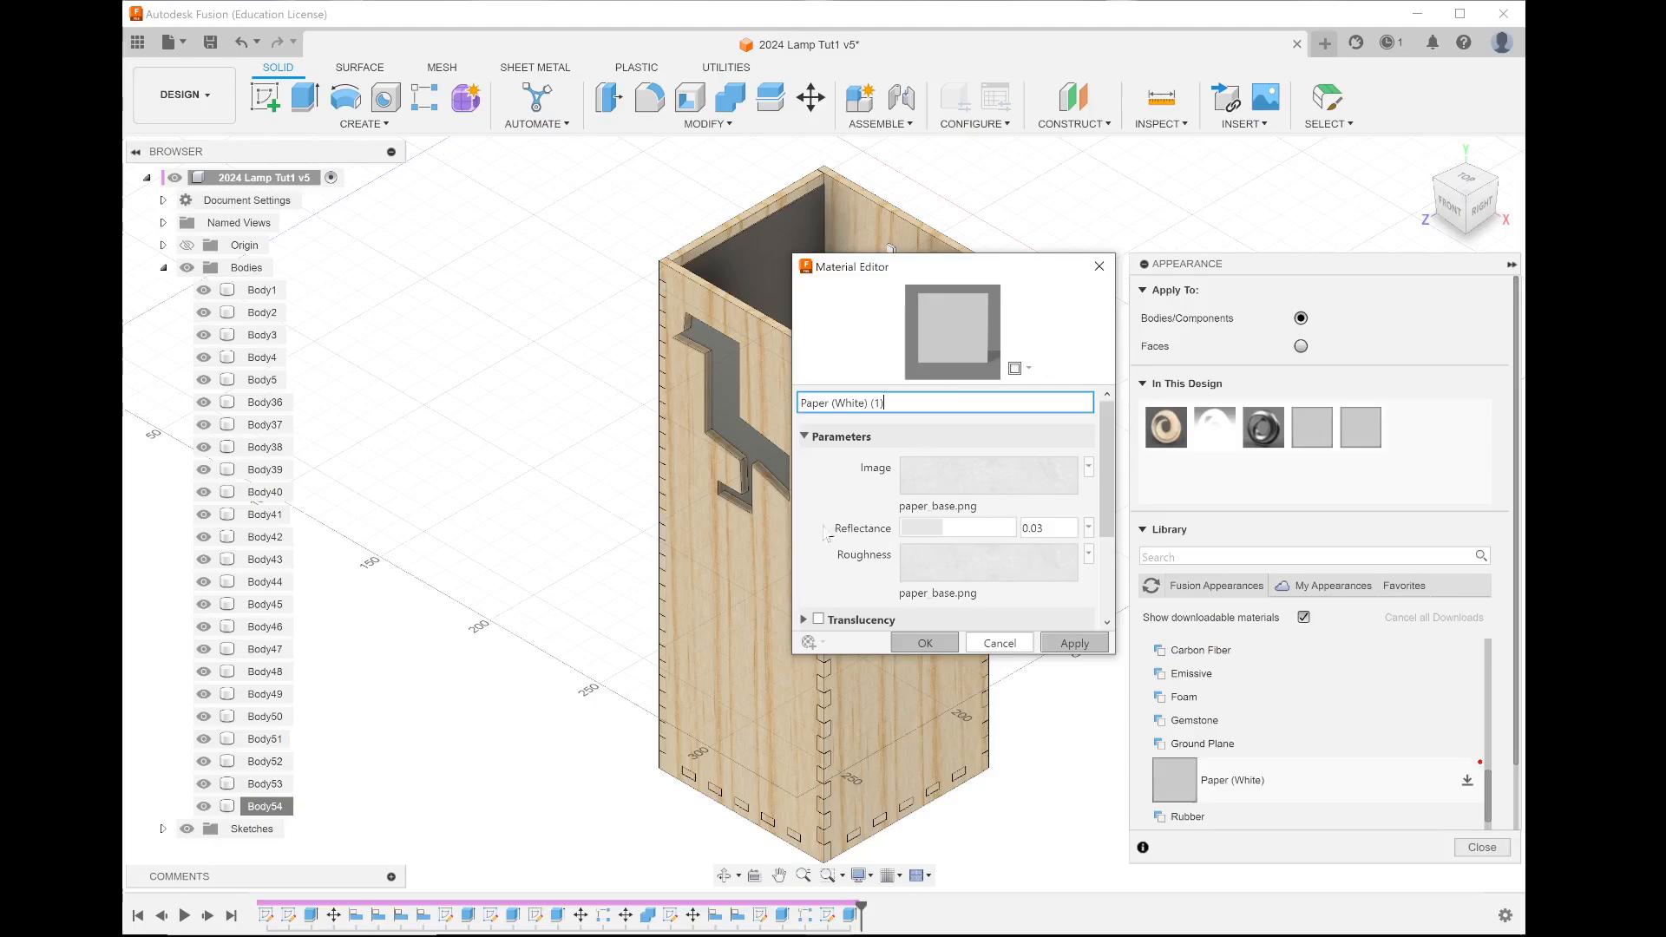
scroll(849, 536, down, 3)
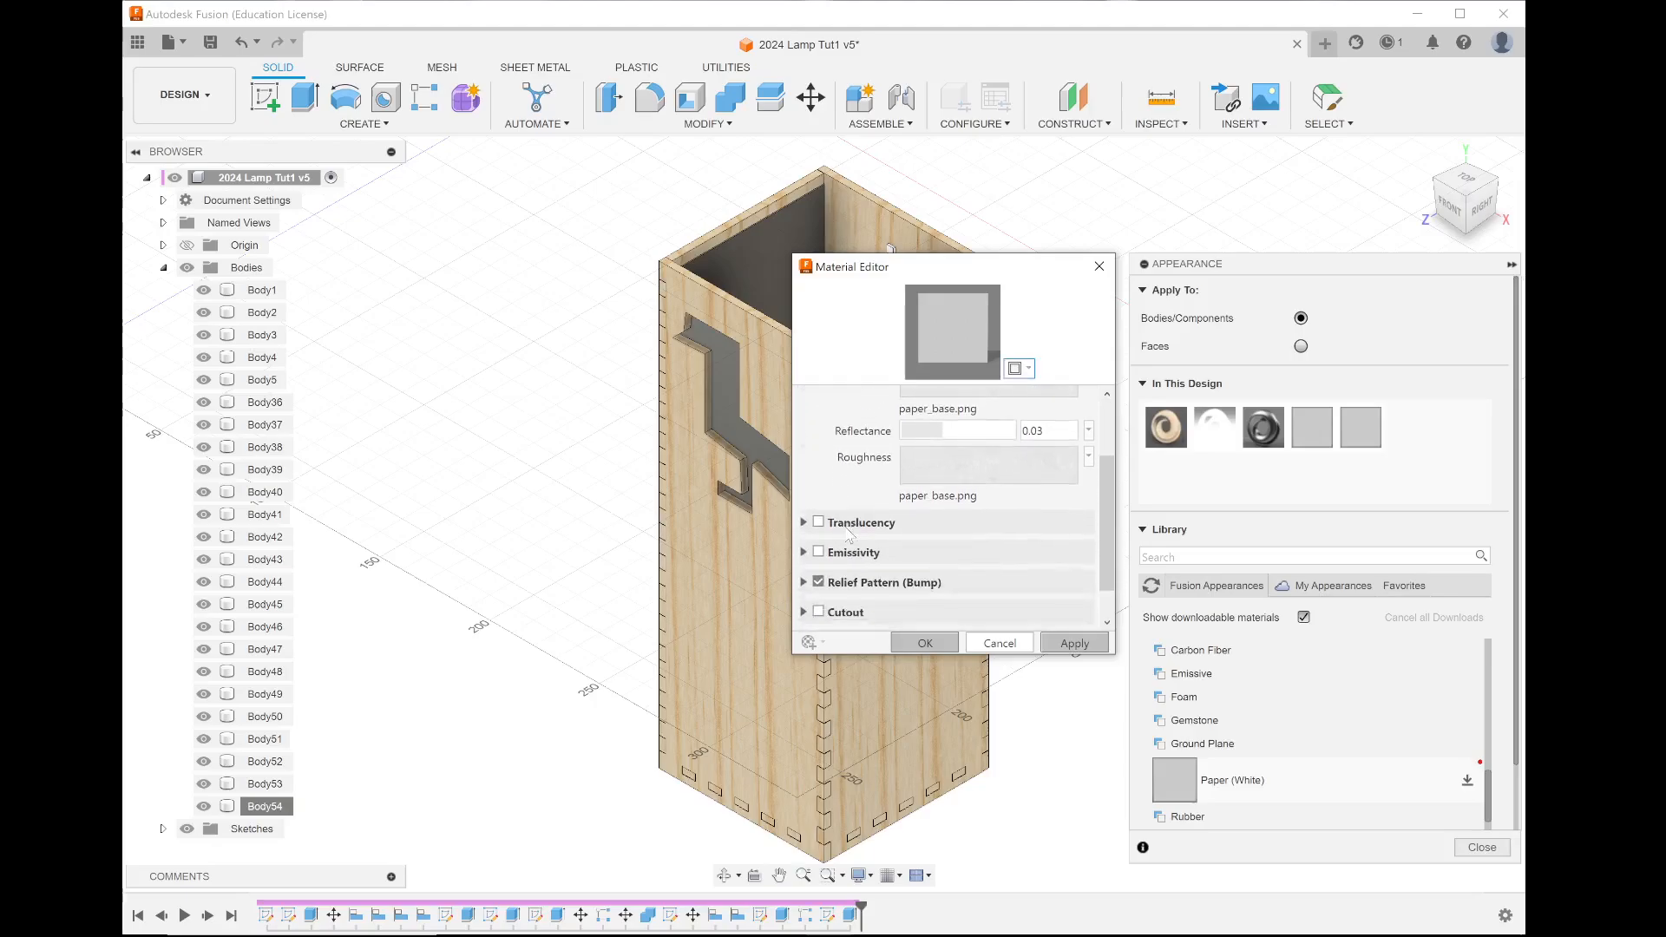
click(847, 529)
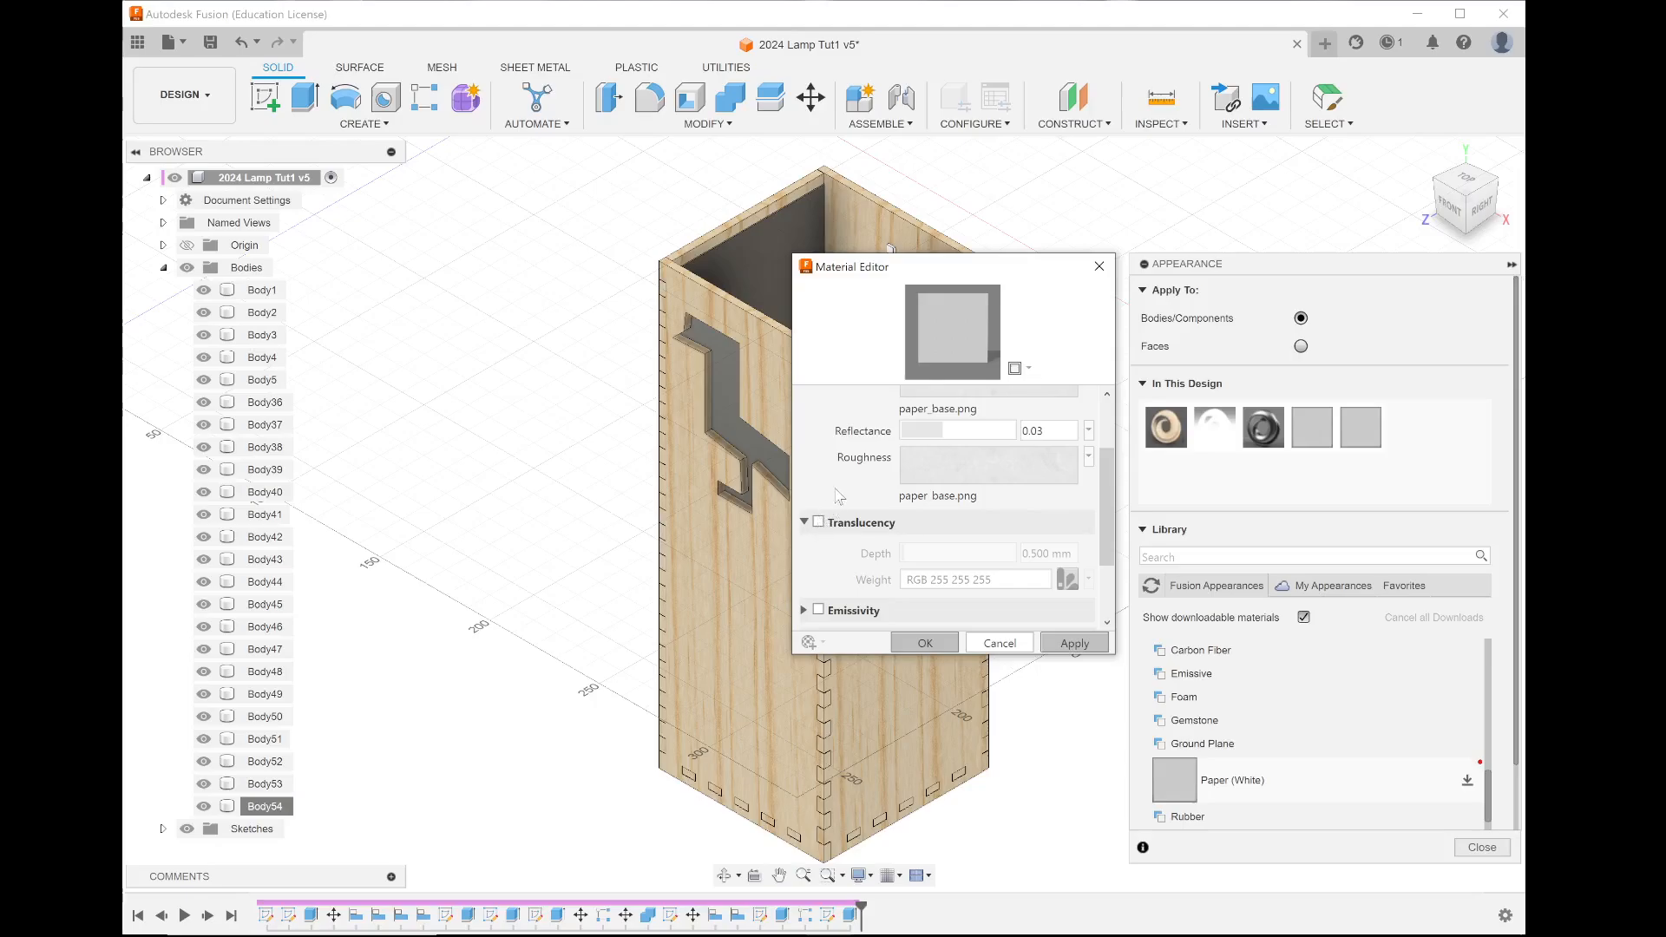
scroll(839, 497, down, 2)
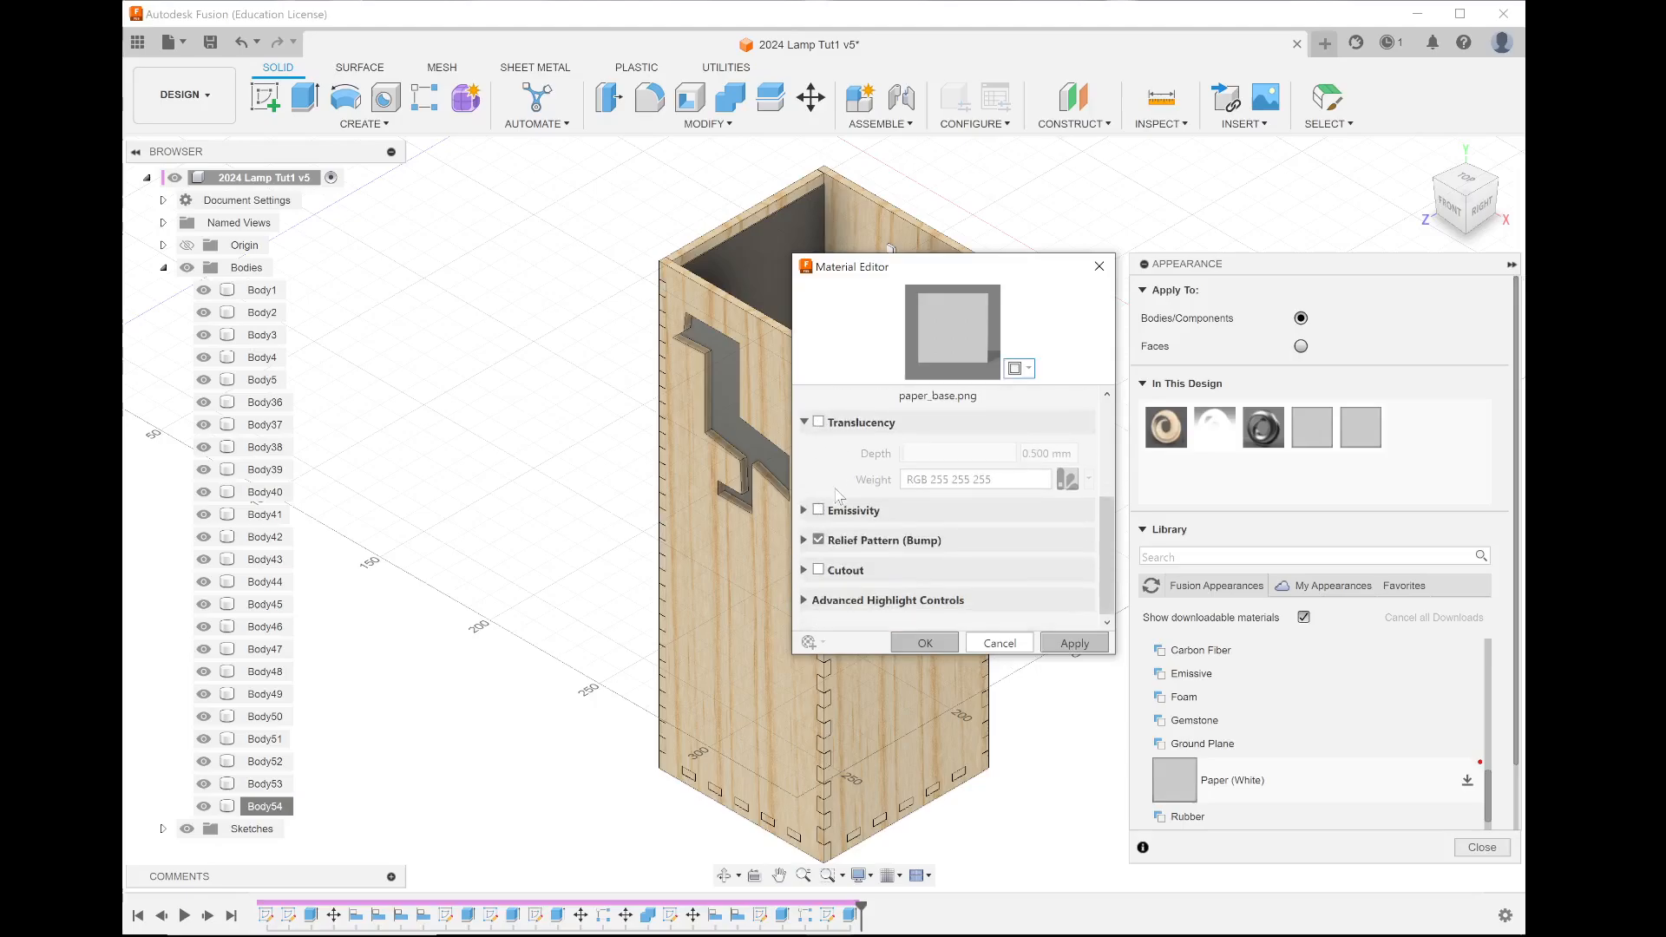
click(818, 421)
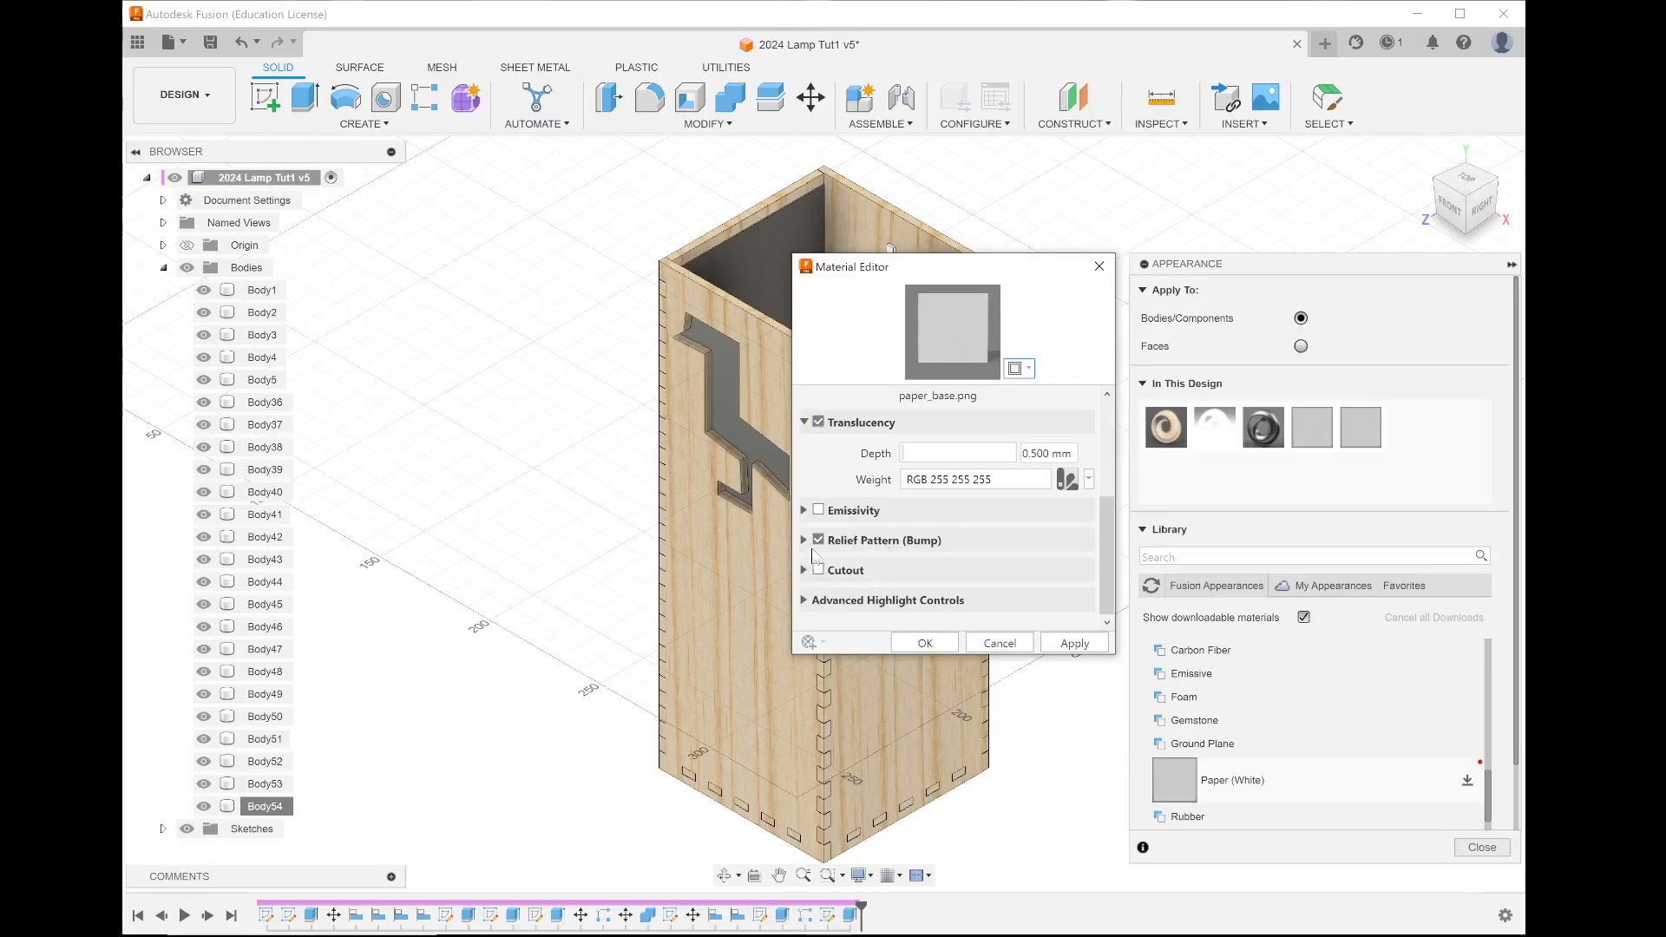
Step: Examine the Emissivity, Relief Pattern (Bump), Cutout and general parameters of the Paper (White) copy
click(803, 511)
click(803, 511)
click(805, 541)
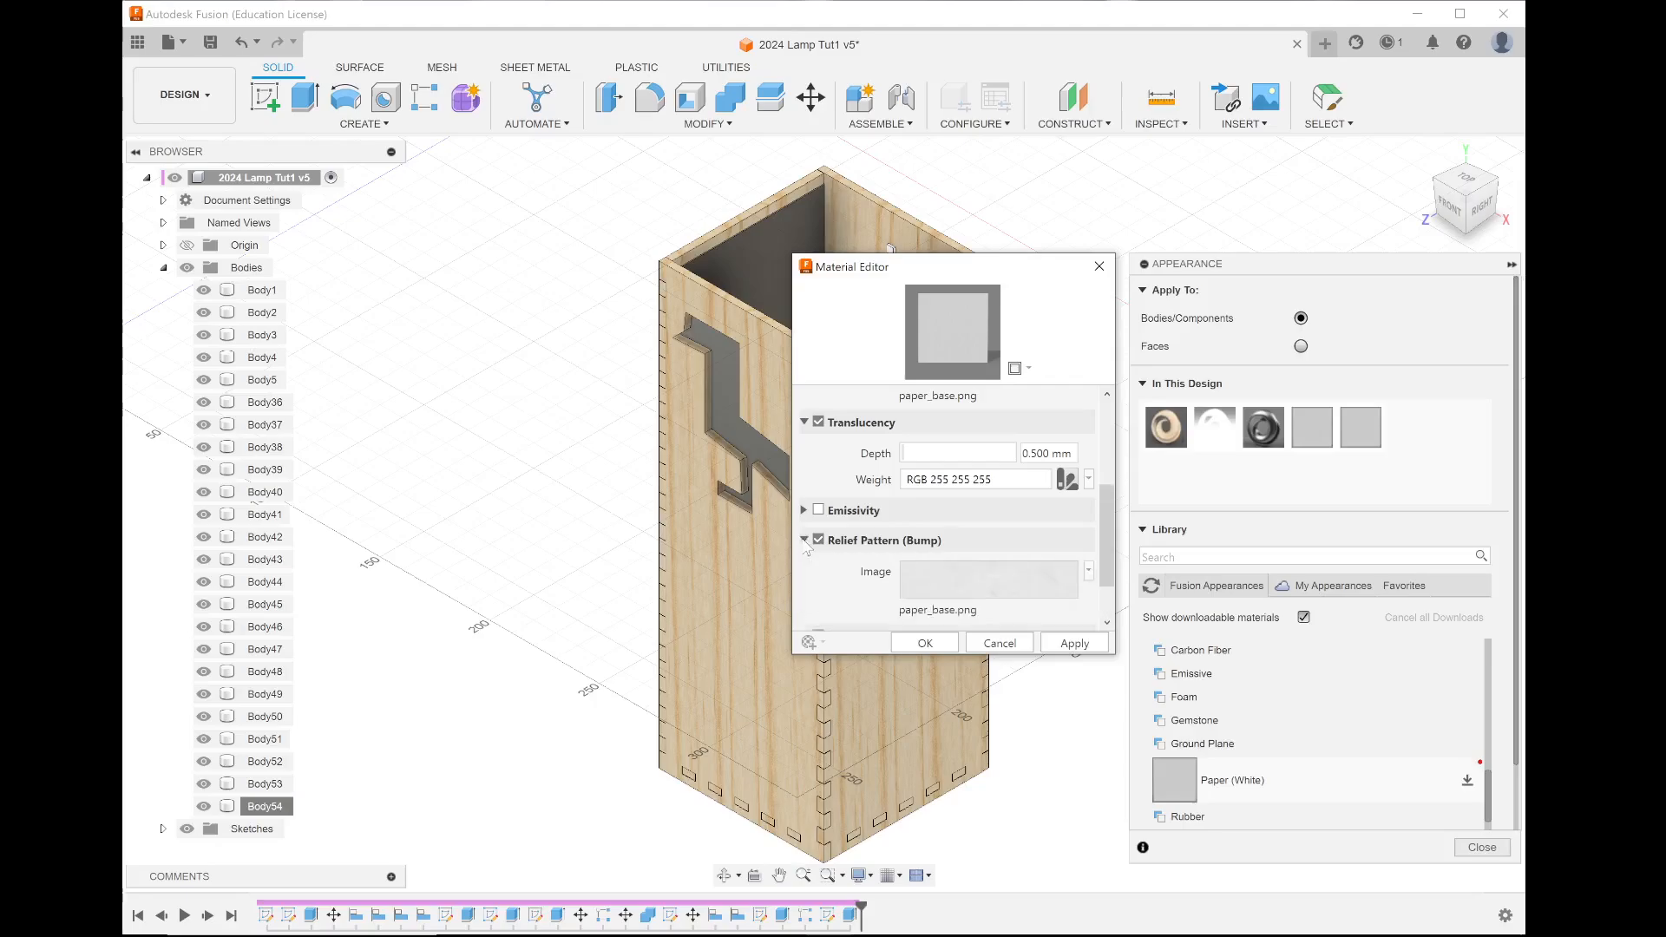
scroll(806, 548, down, 2)
click(803, 569)
scroll(804, 571, down, 2)
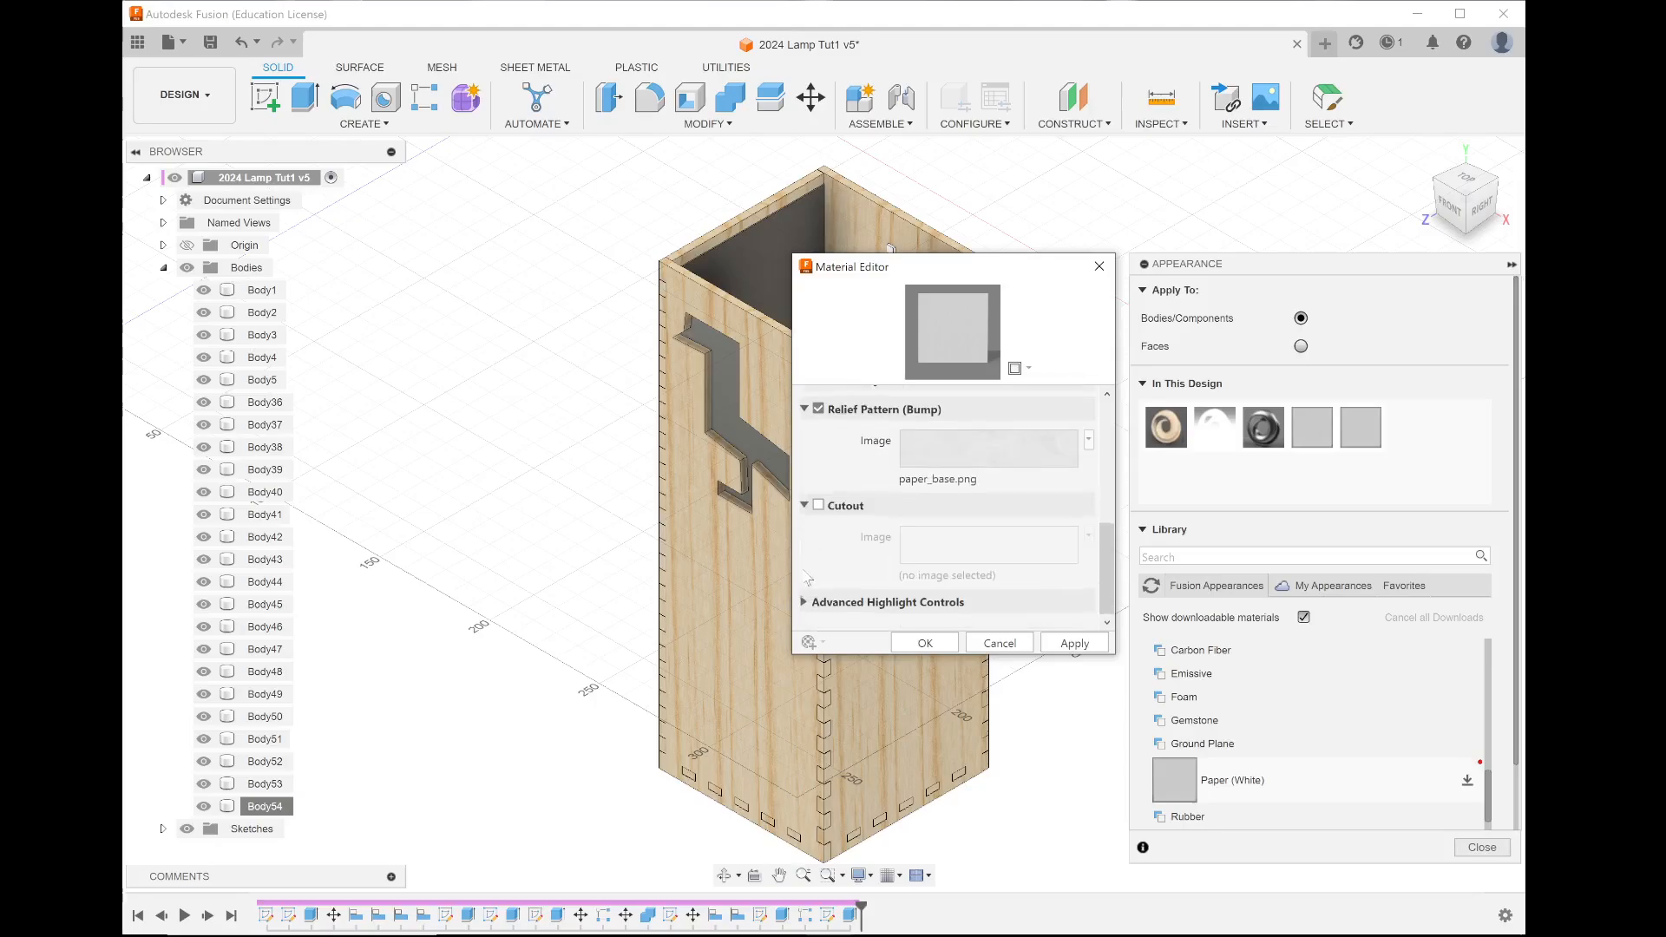
scroll(805, 572, up, 4)
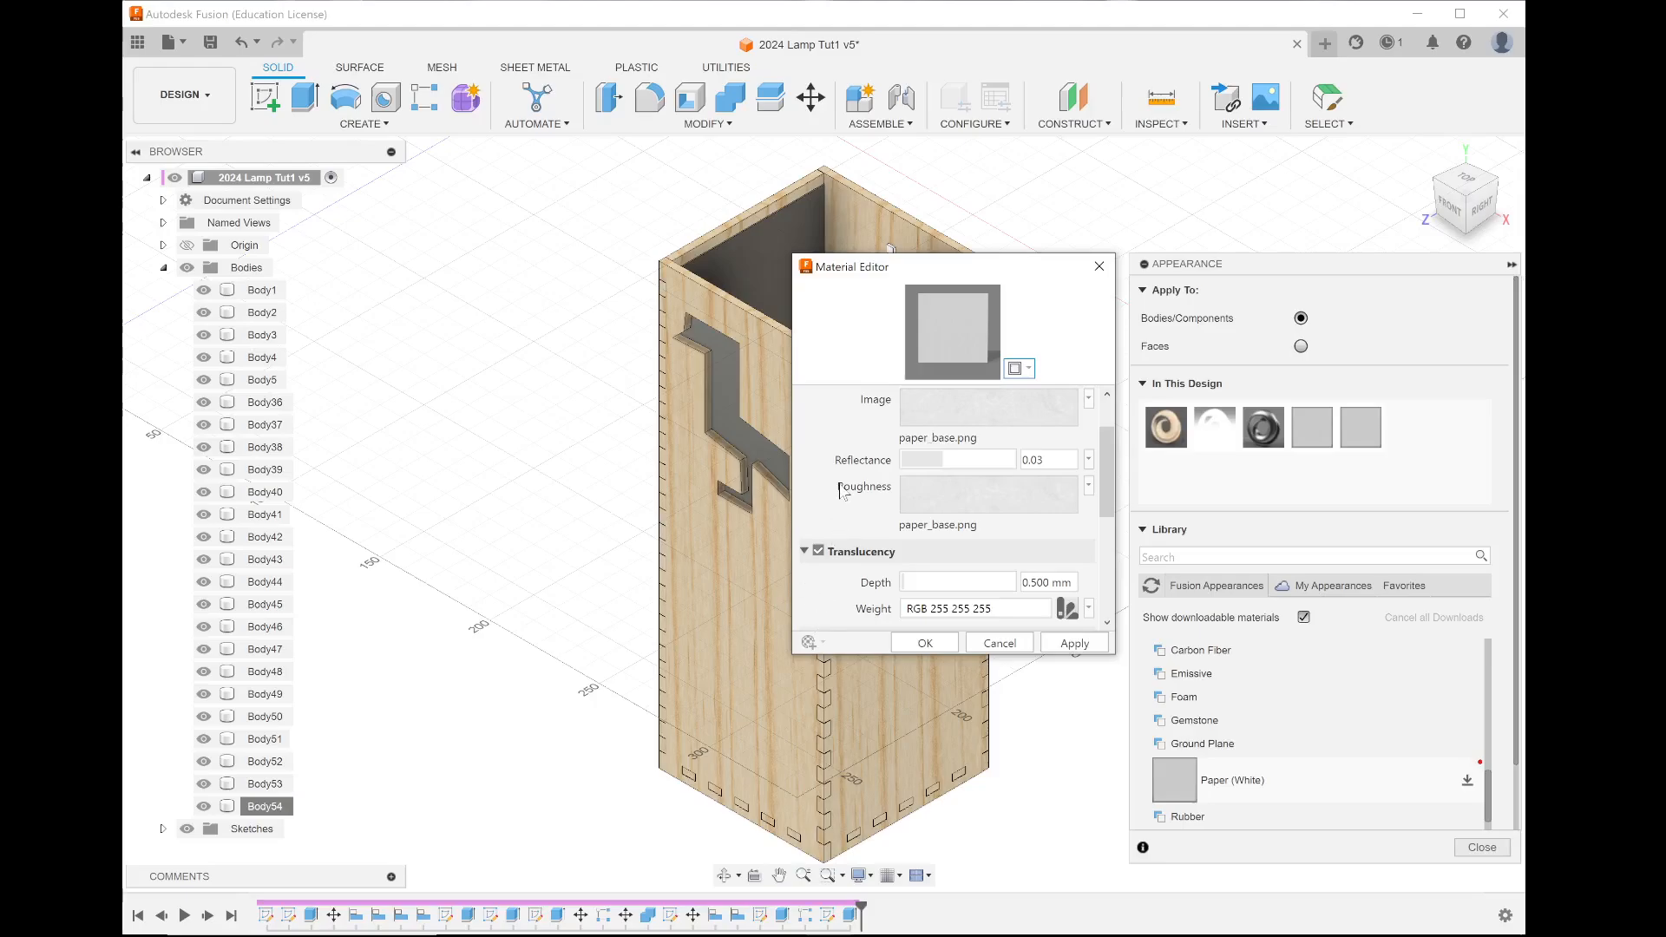
scroll(840, 492, up, 2)
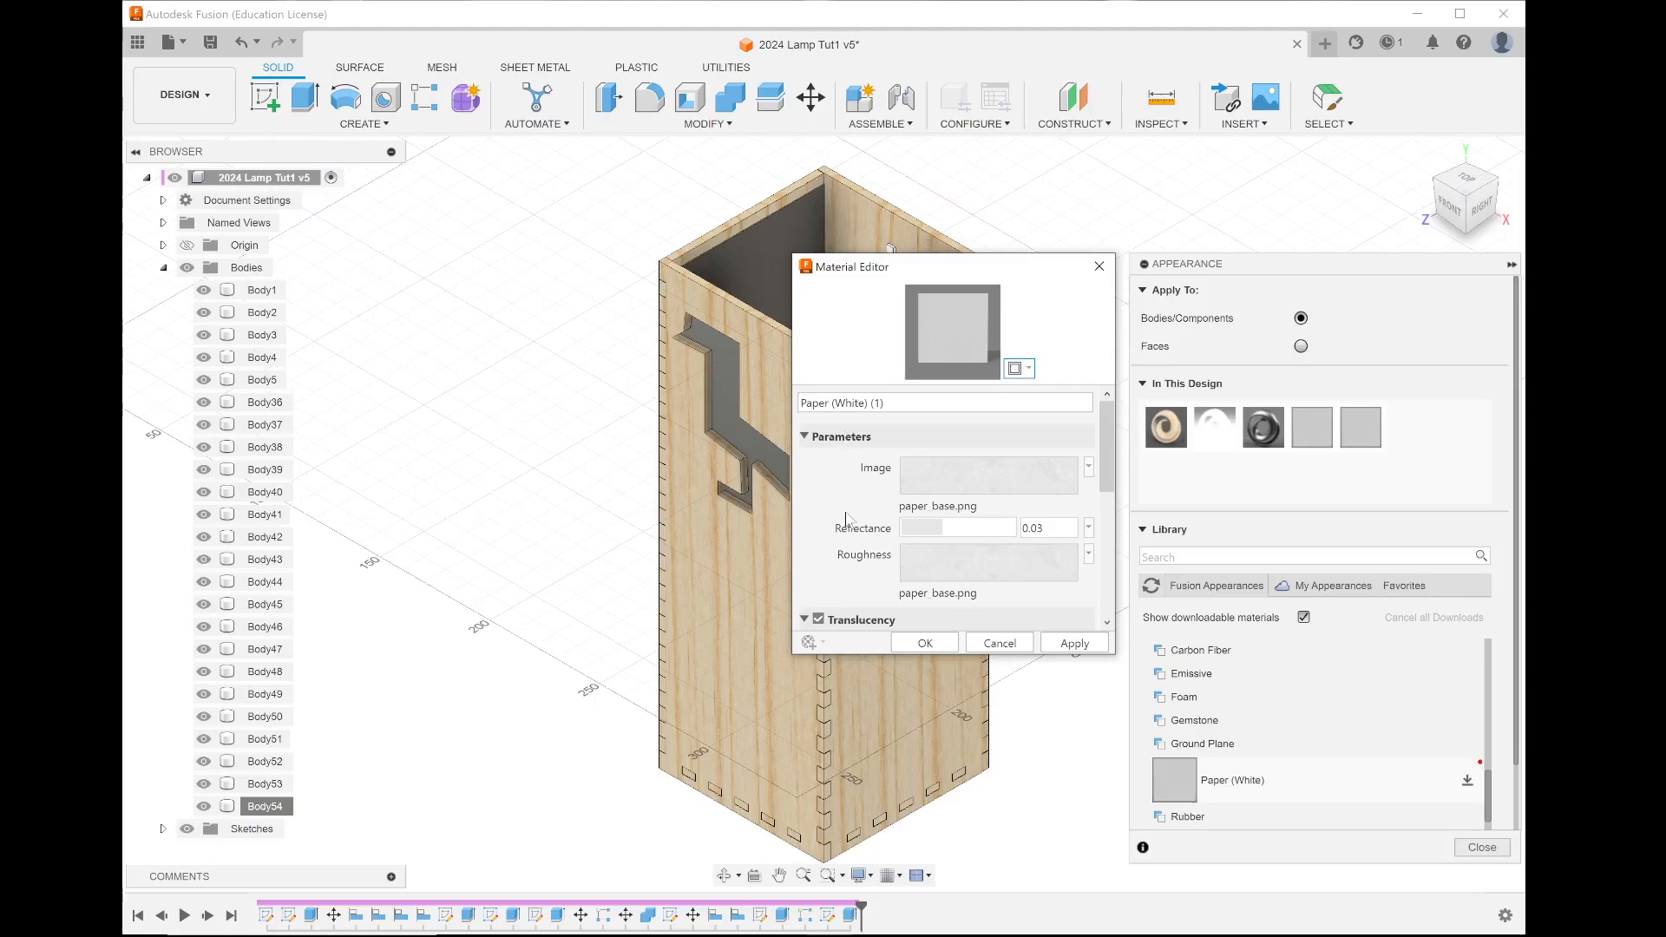
Step: Set the Translucency depth of the Paper (White) copy to 0.1 mm, apply the change and close the material editor
scroll(846, 518, down, 1)
scroll(846, 519, down, 3)
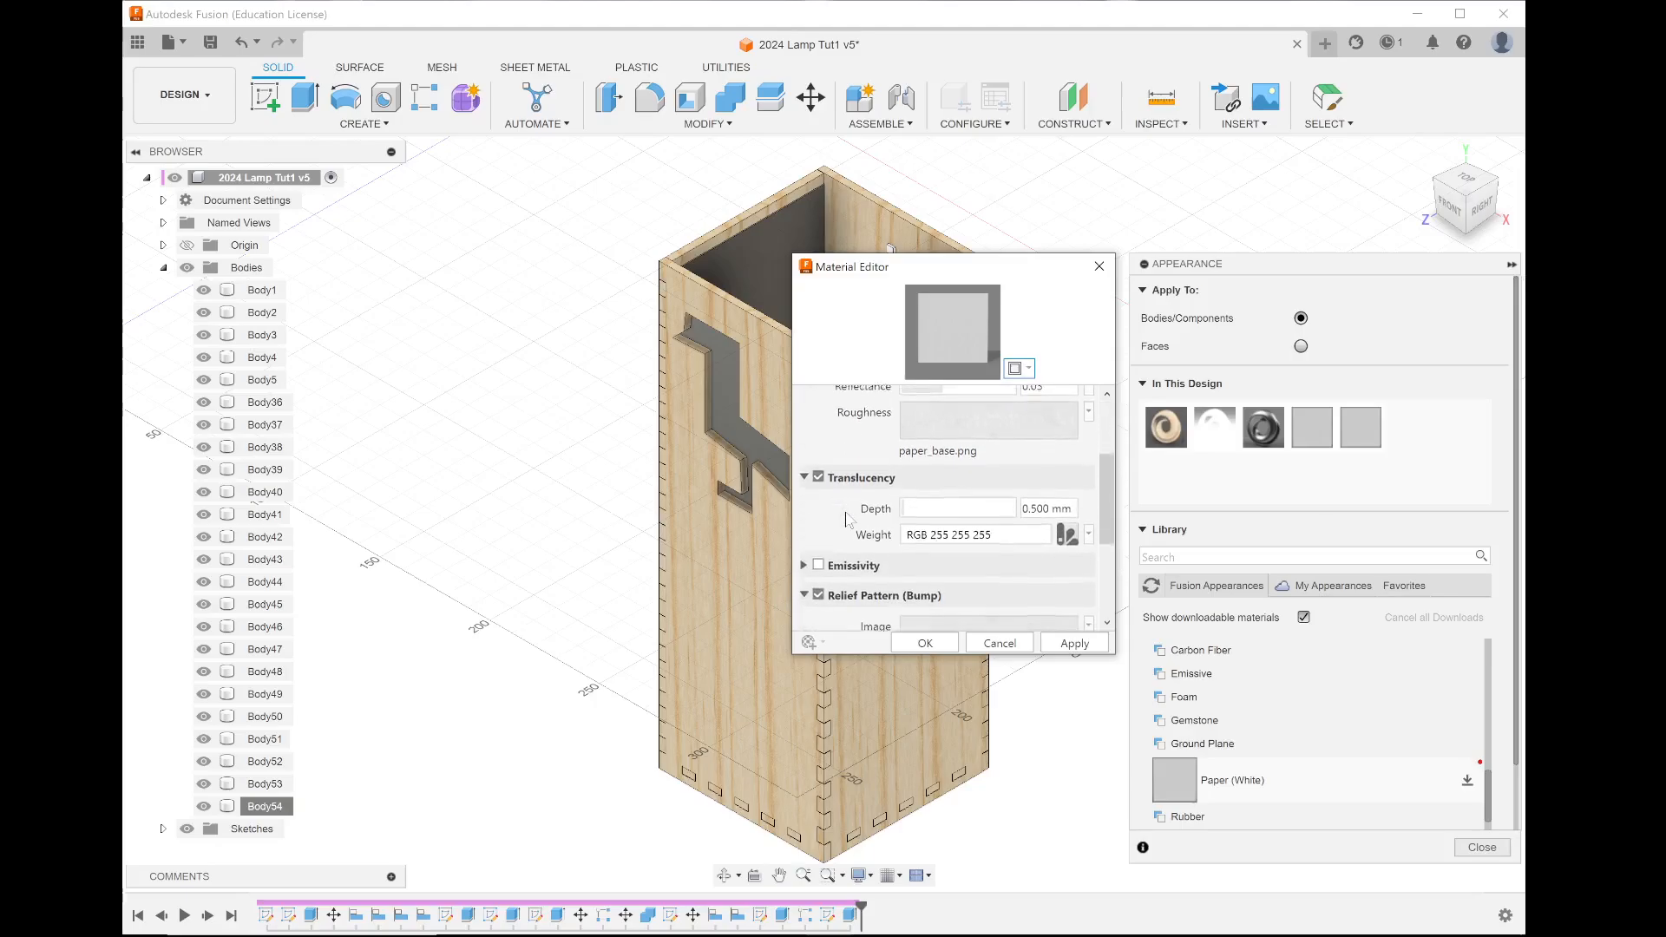
scroll(846, 519, up, 1)
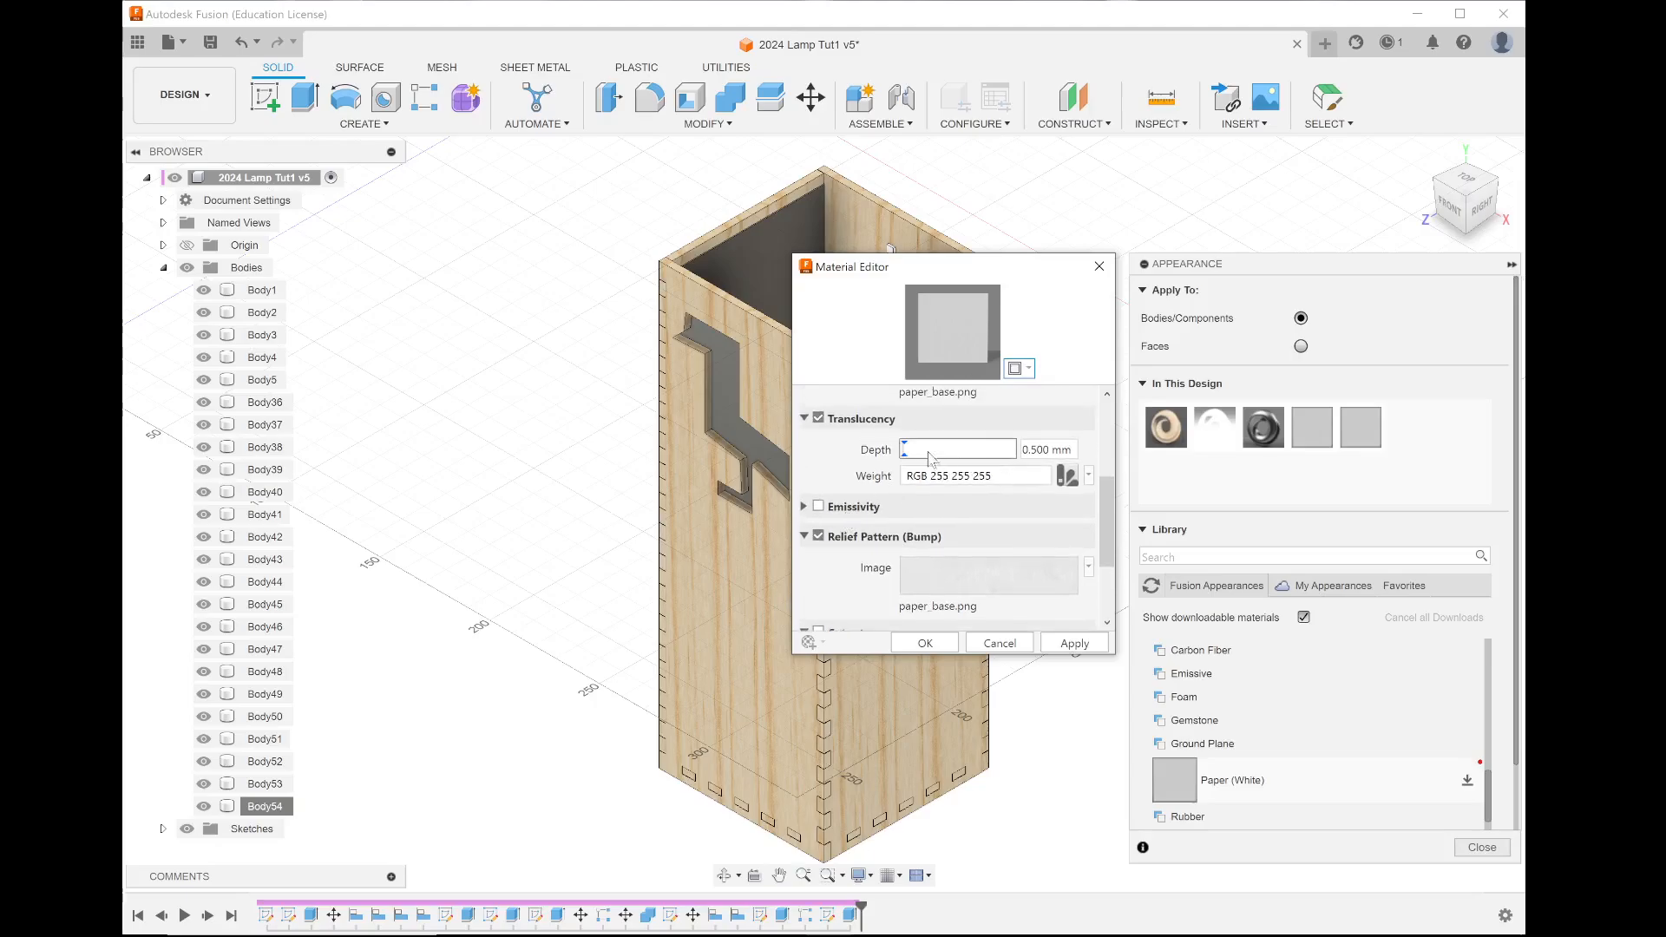
click(1051, 450)
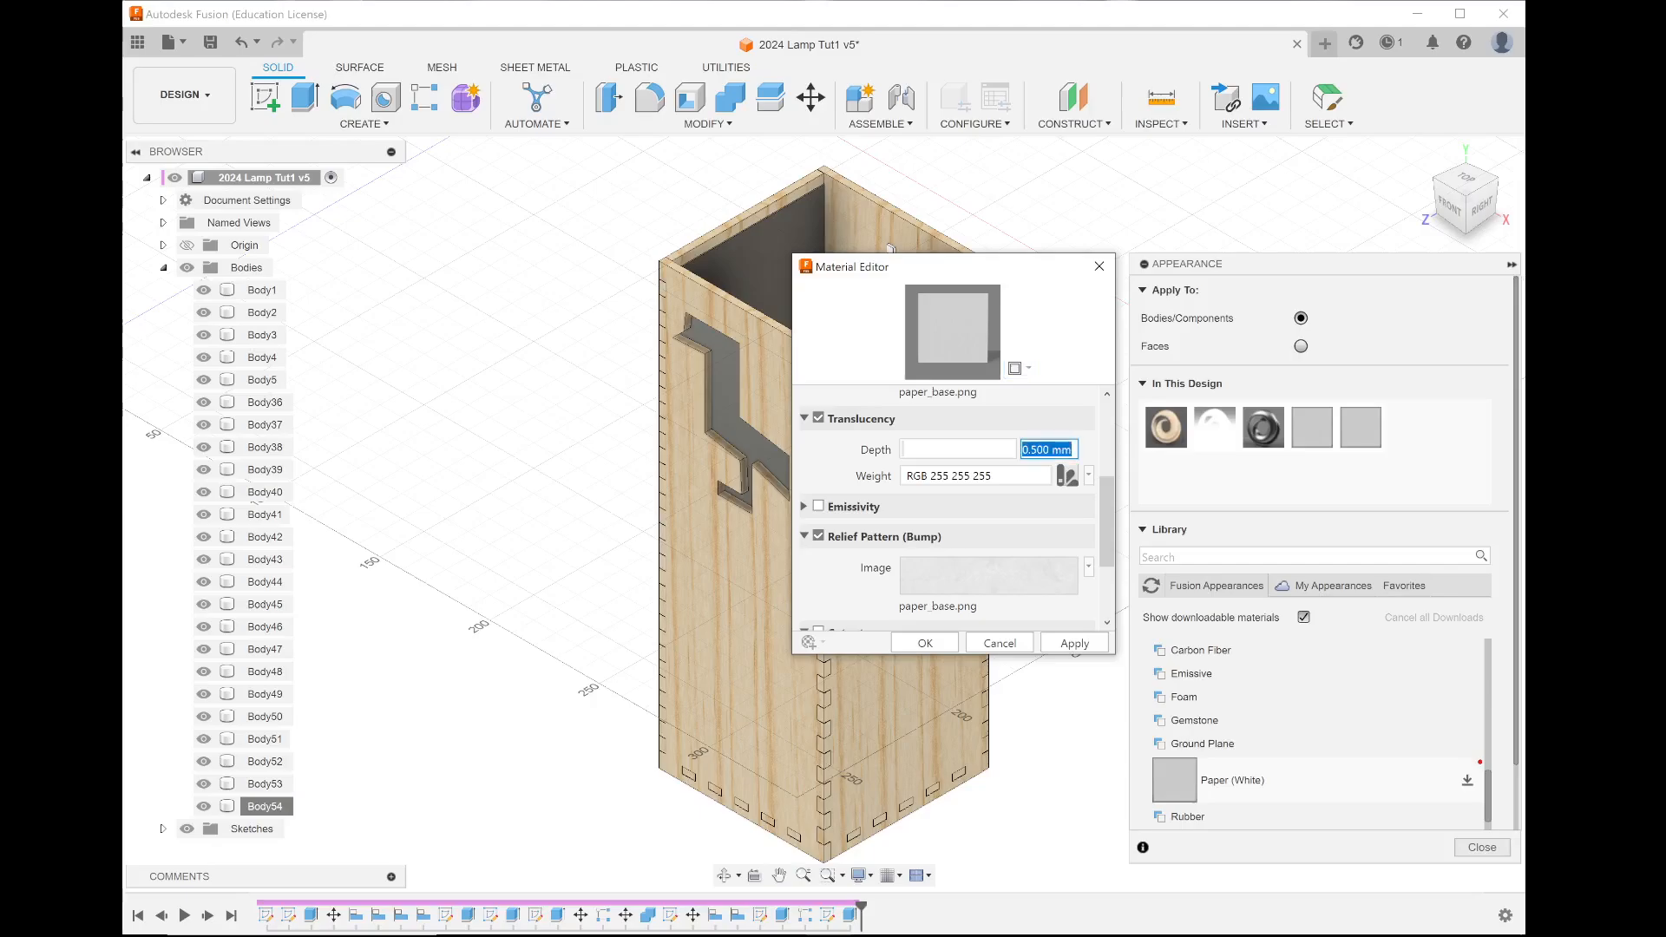
click(1037, 449)
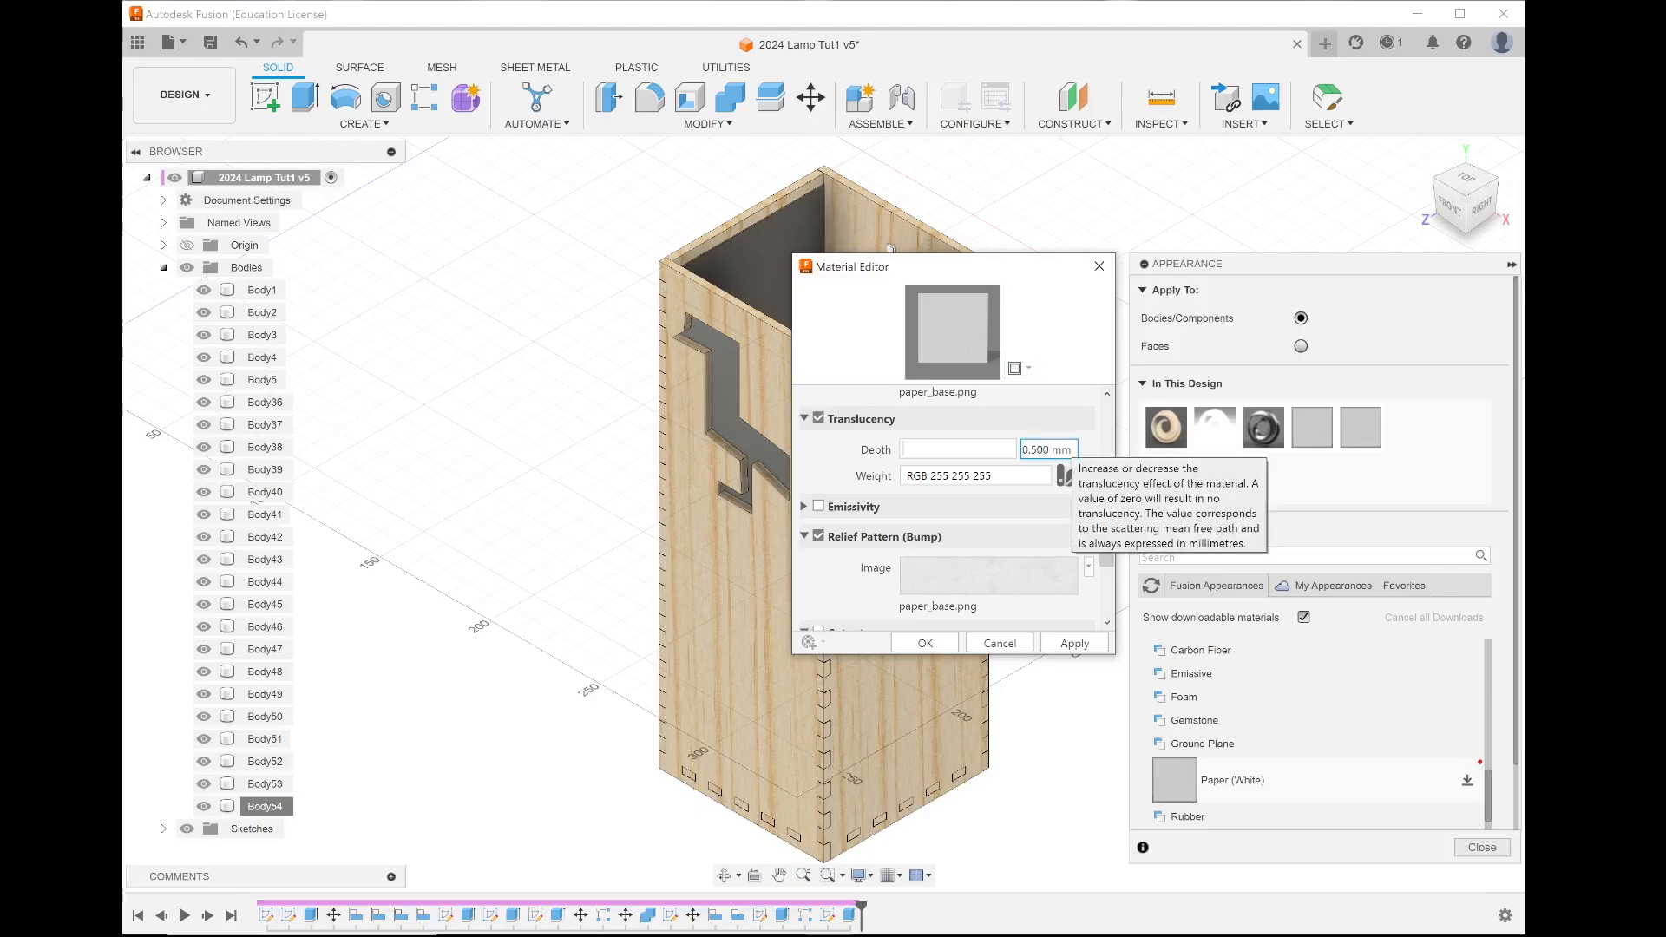
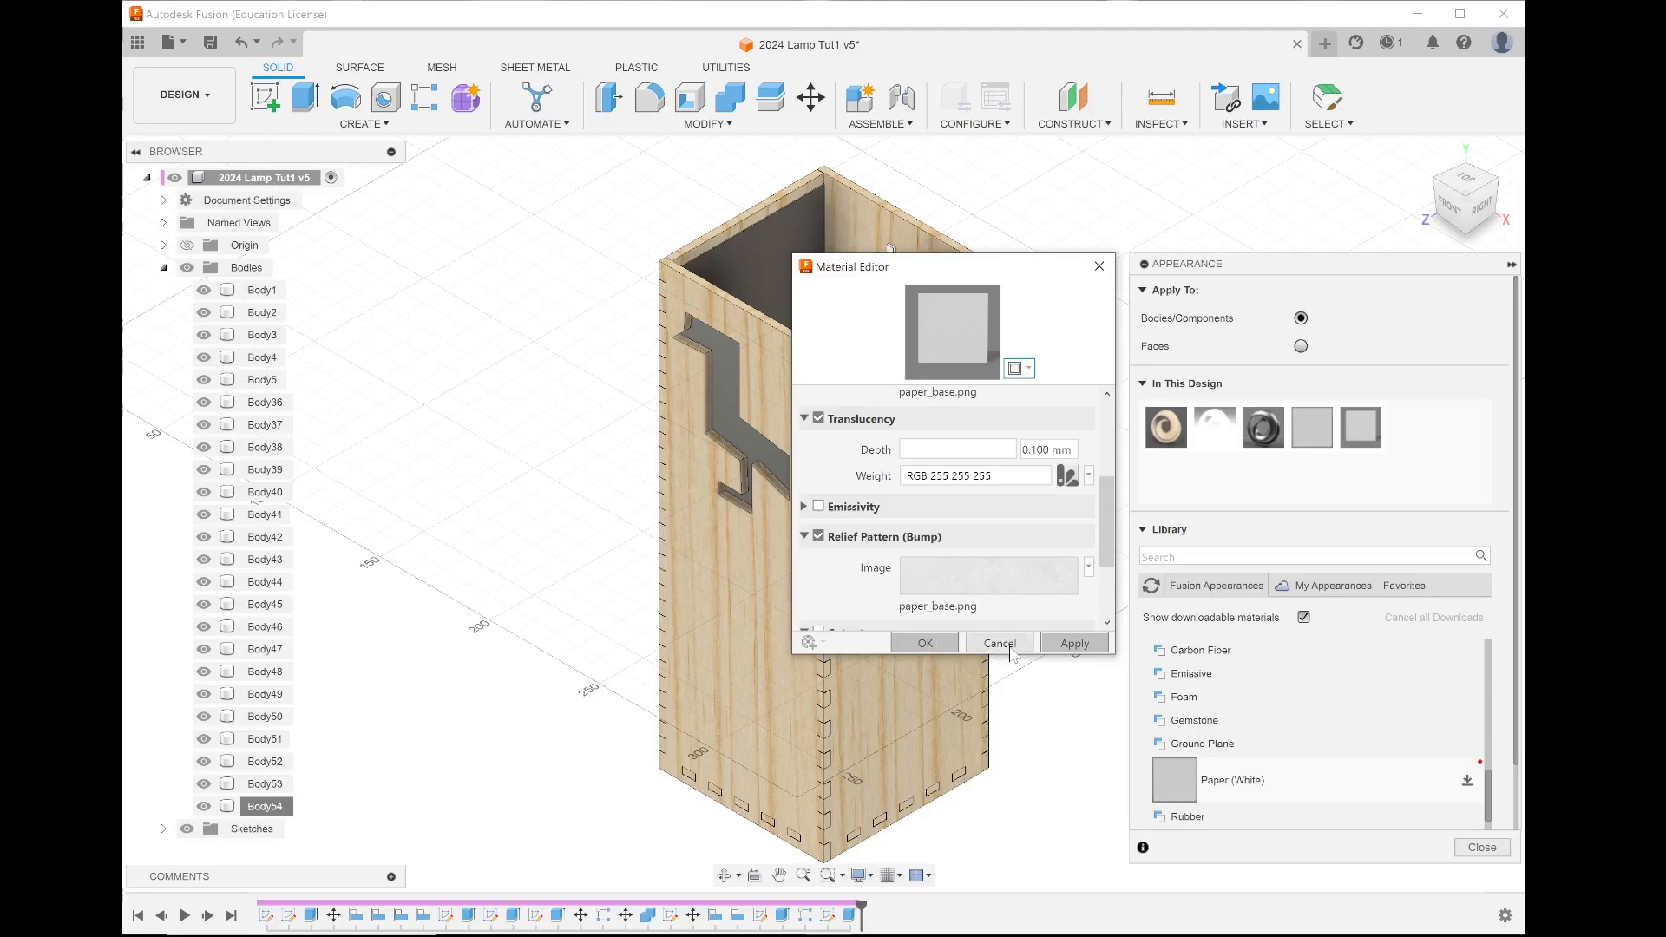
click(1099, 267)
Step: Apply the translucent Paper (White) copy to the inner liner, Body54, and inspect the liner through the wall cutouts
drag(1359, 425, 270, 806)
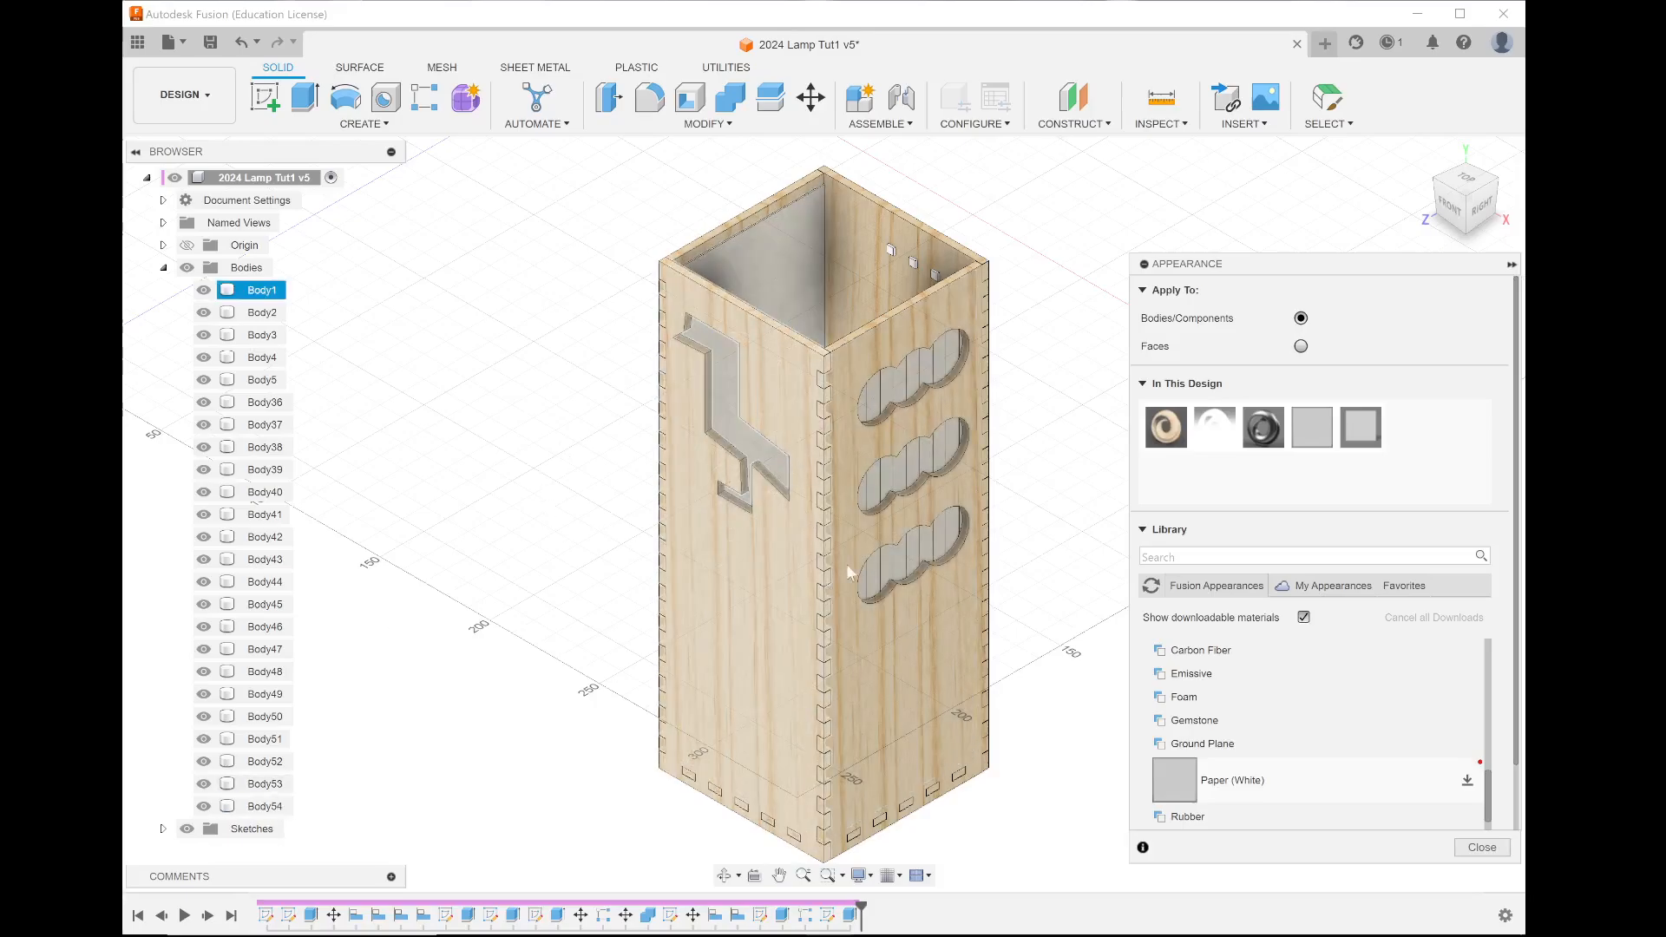
scroll(881, 471, up, 8)
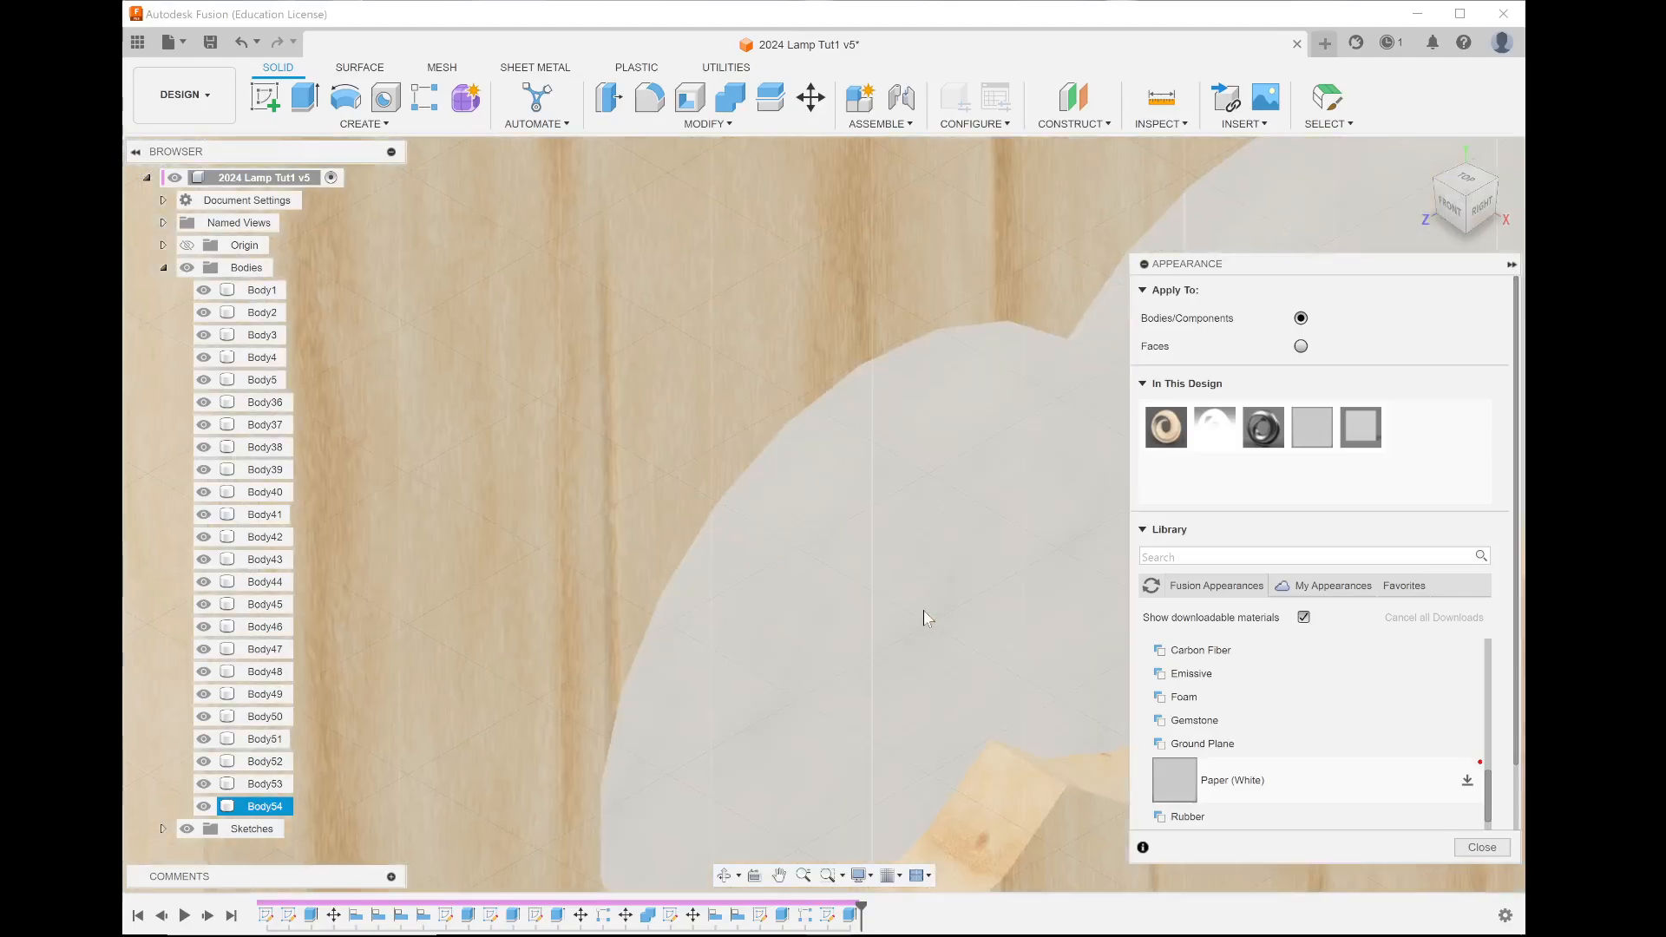
scroll(925, 618, down, 5)
scroll(925, 617, down, 3)
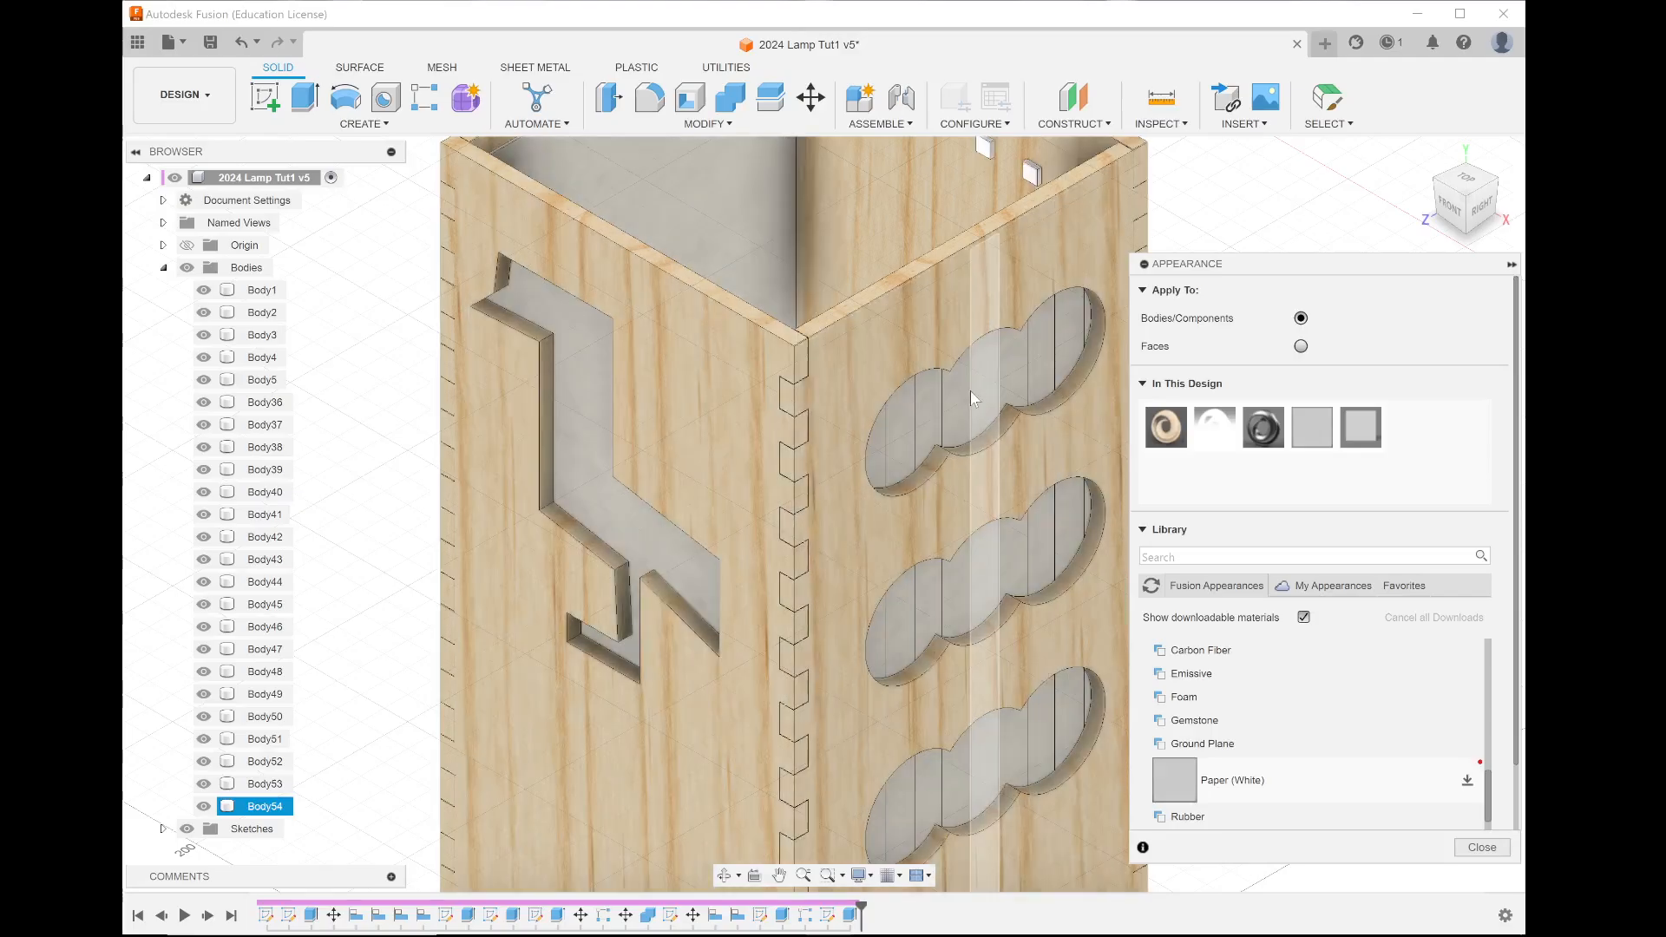
click(575, 371)
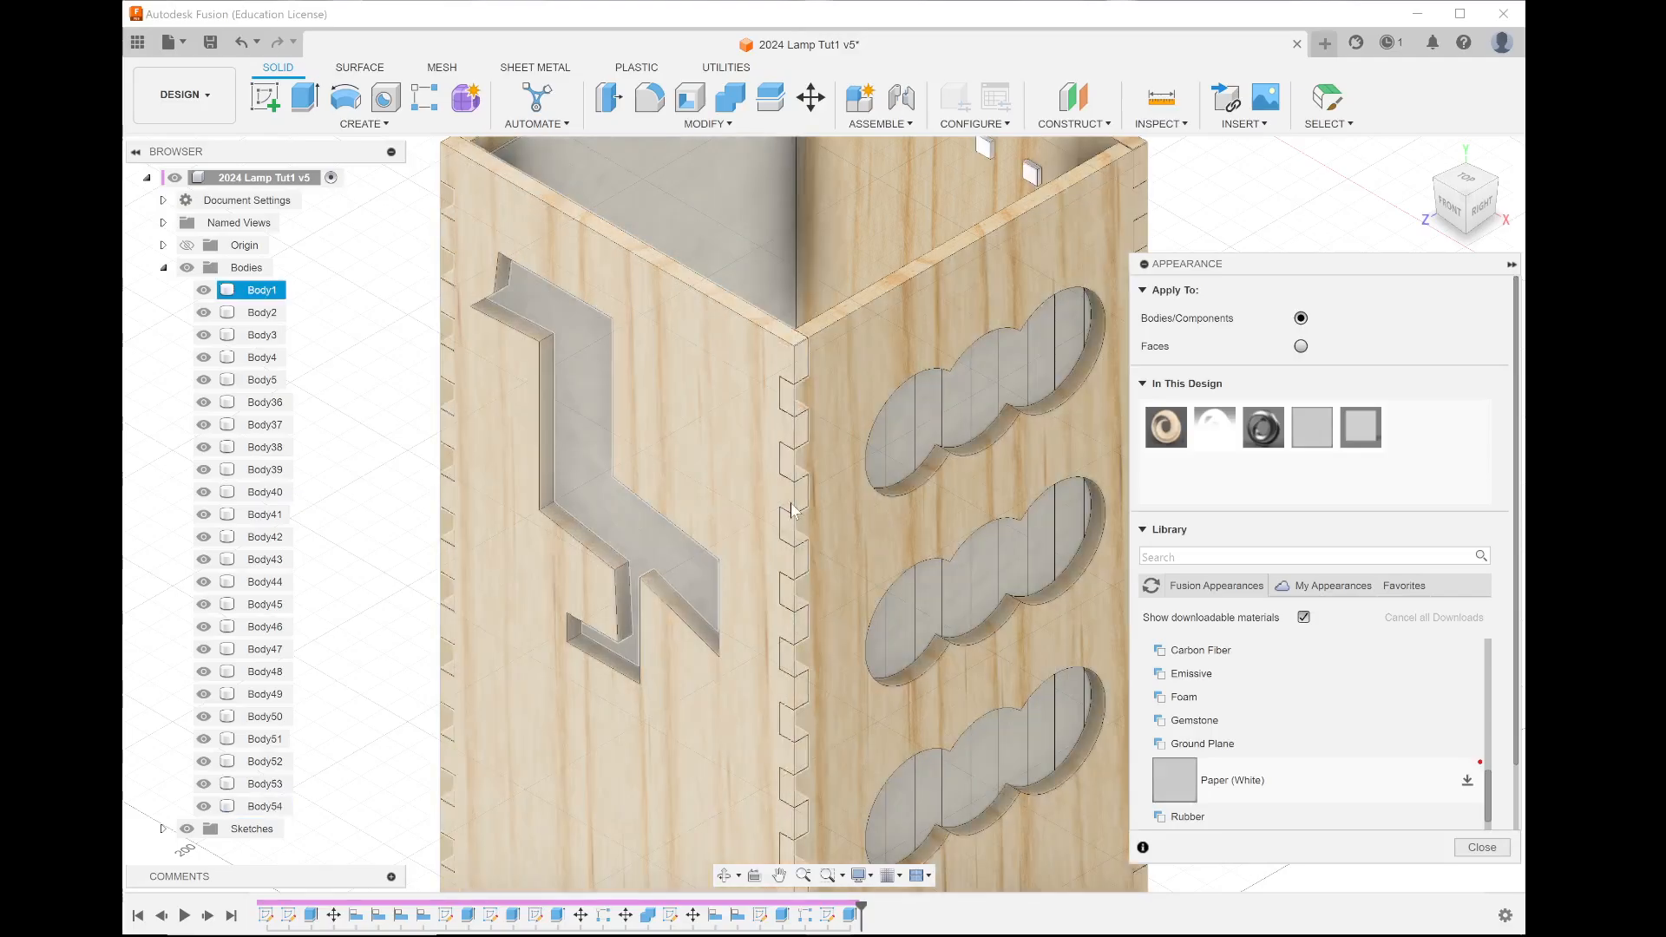
click(881, 439)
scroll(882, 439, down, 5)
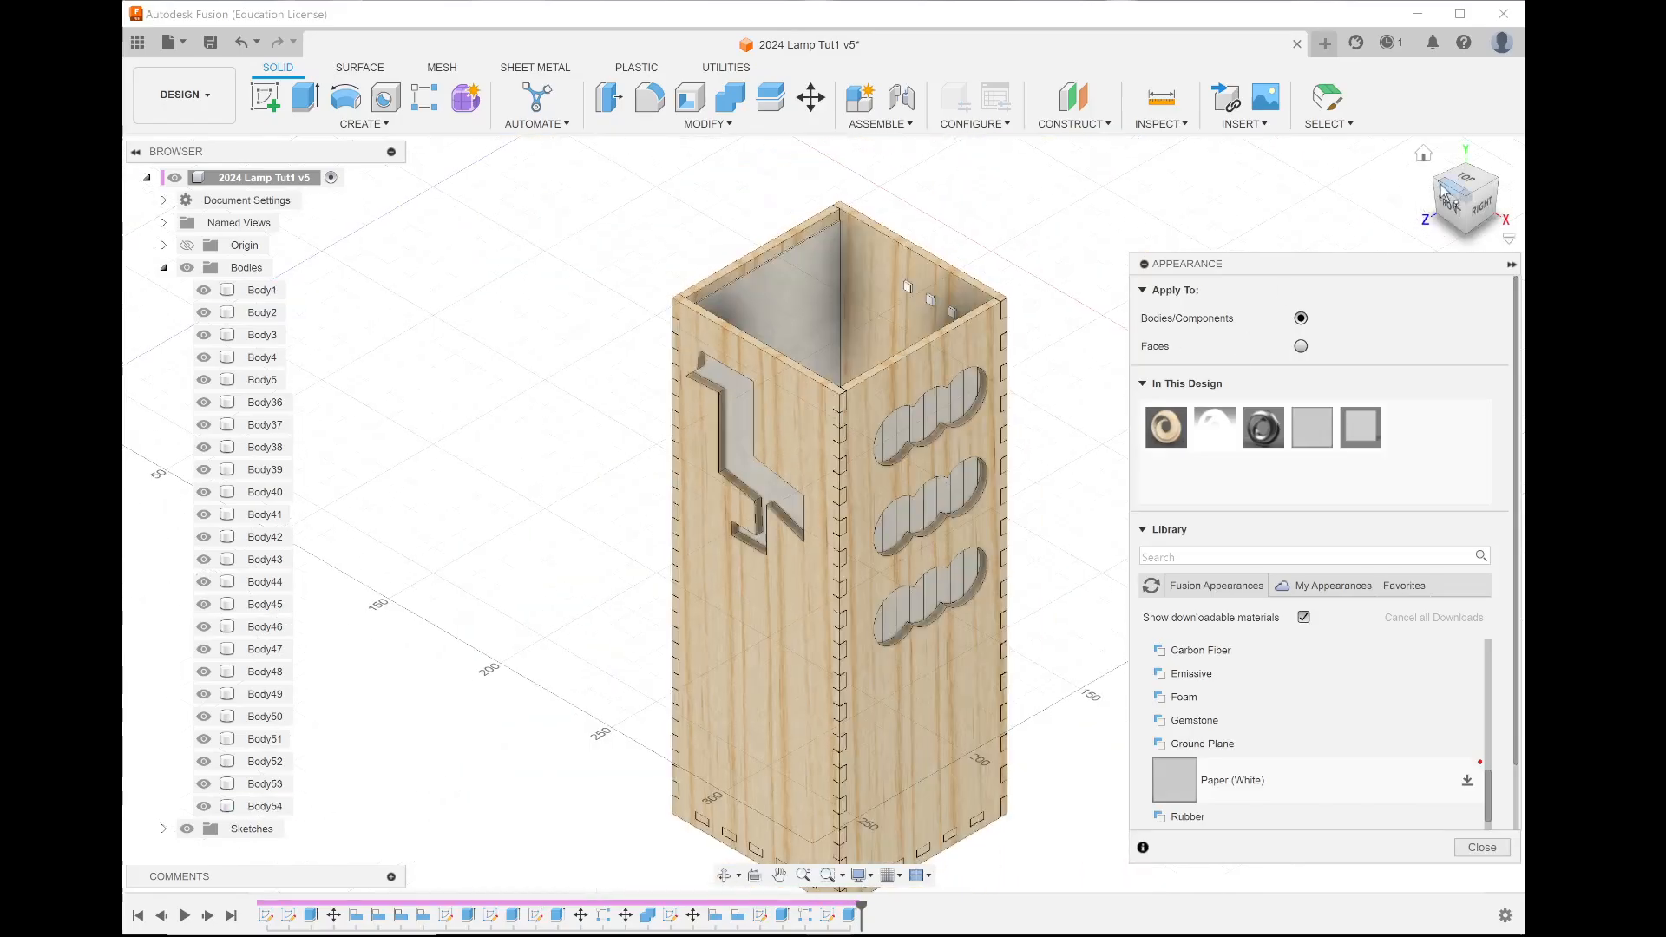
click(1440, 184)
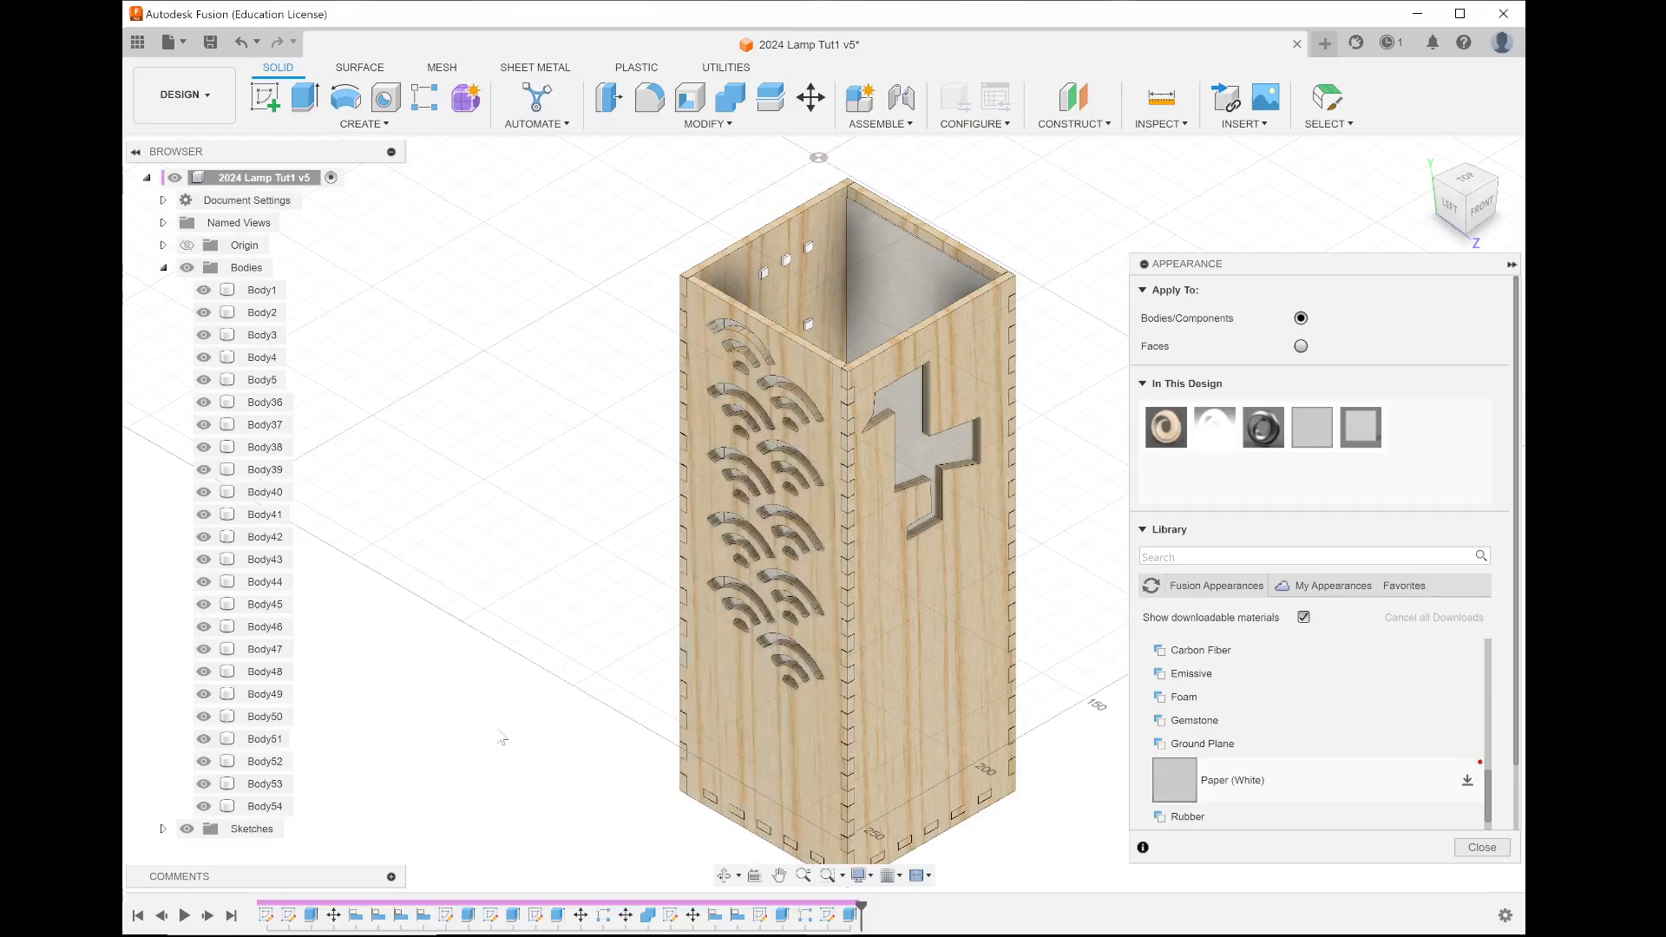
Step: Save the lamp design as a new version and switch to the Render workspace
click(210, 42)
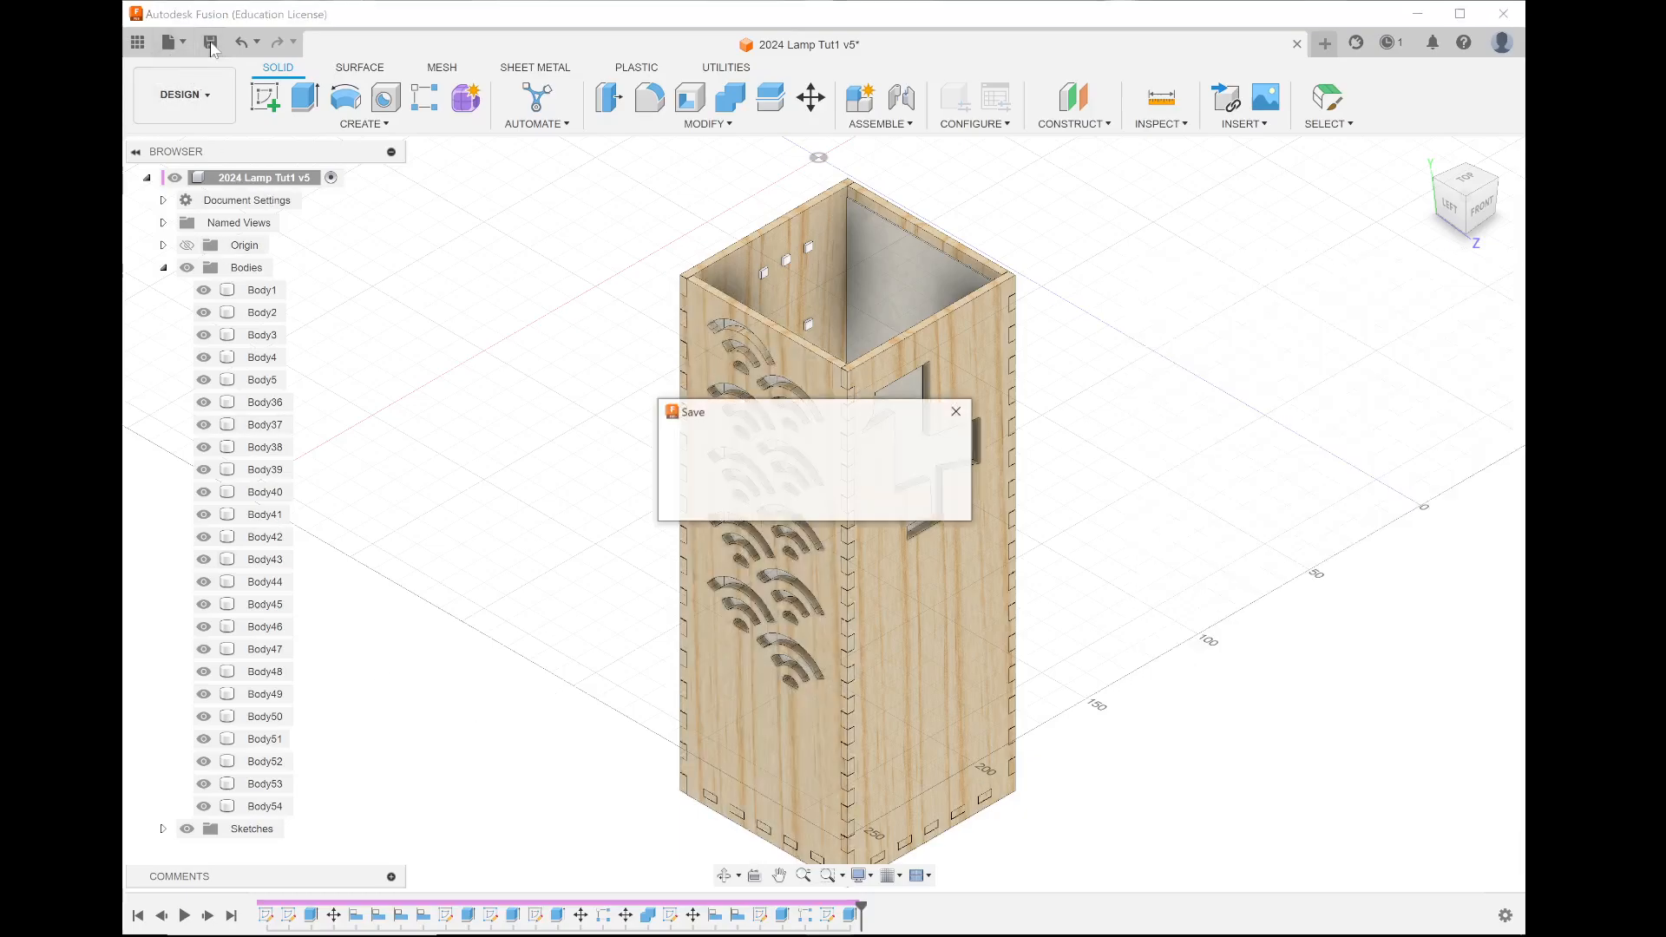
click(818, 499)
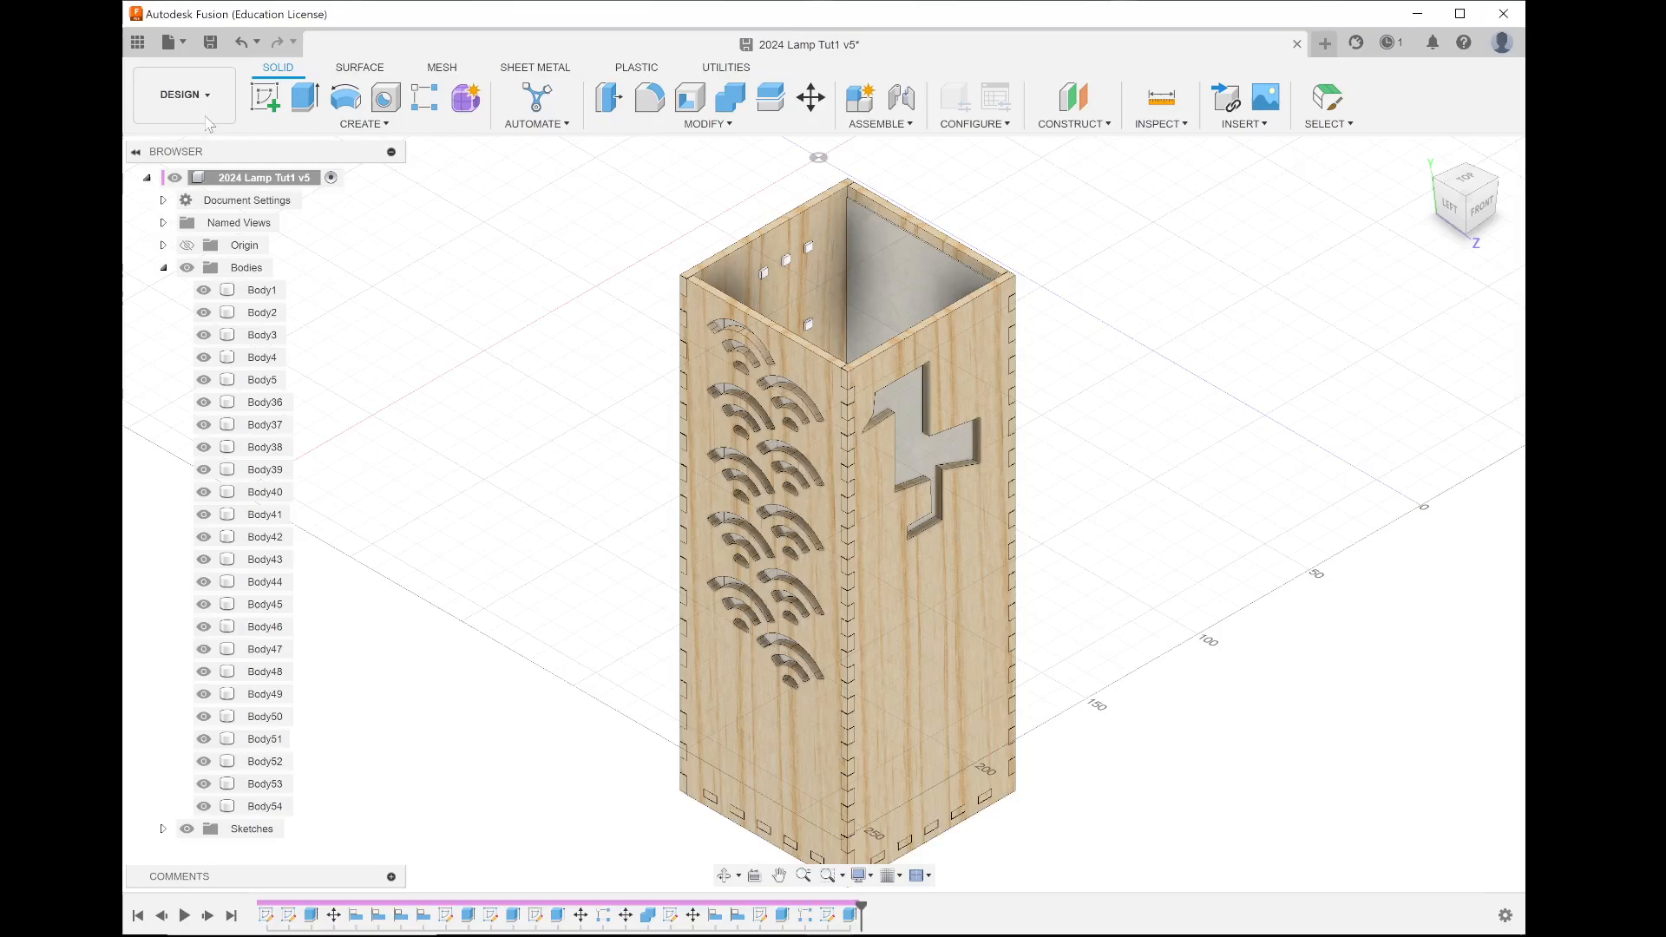
click(197, 95)
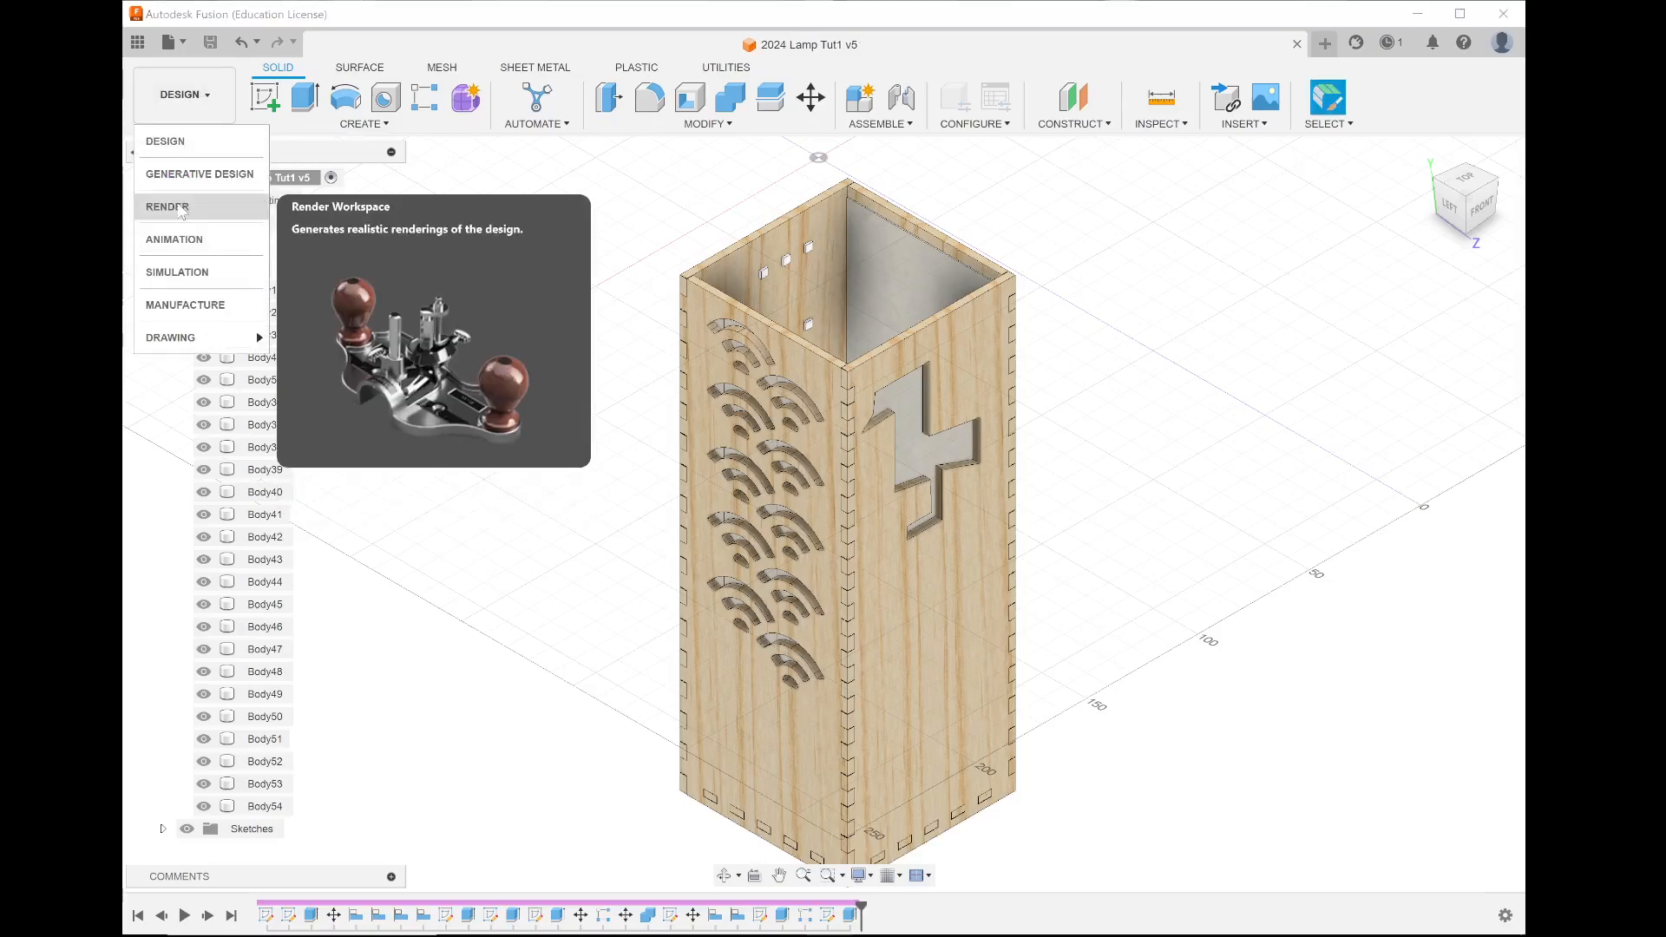
click(182, 207)
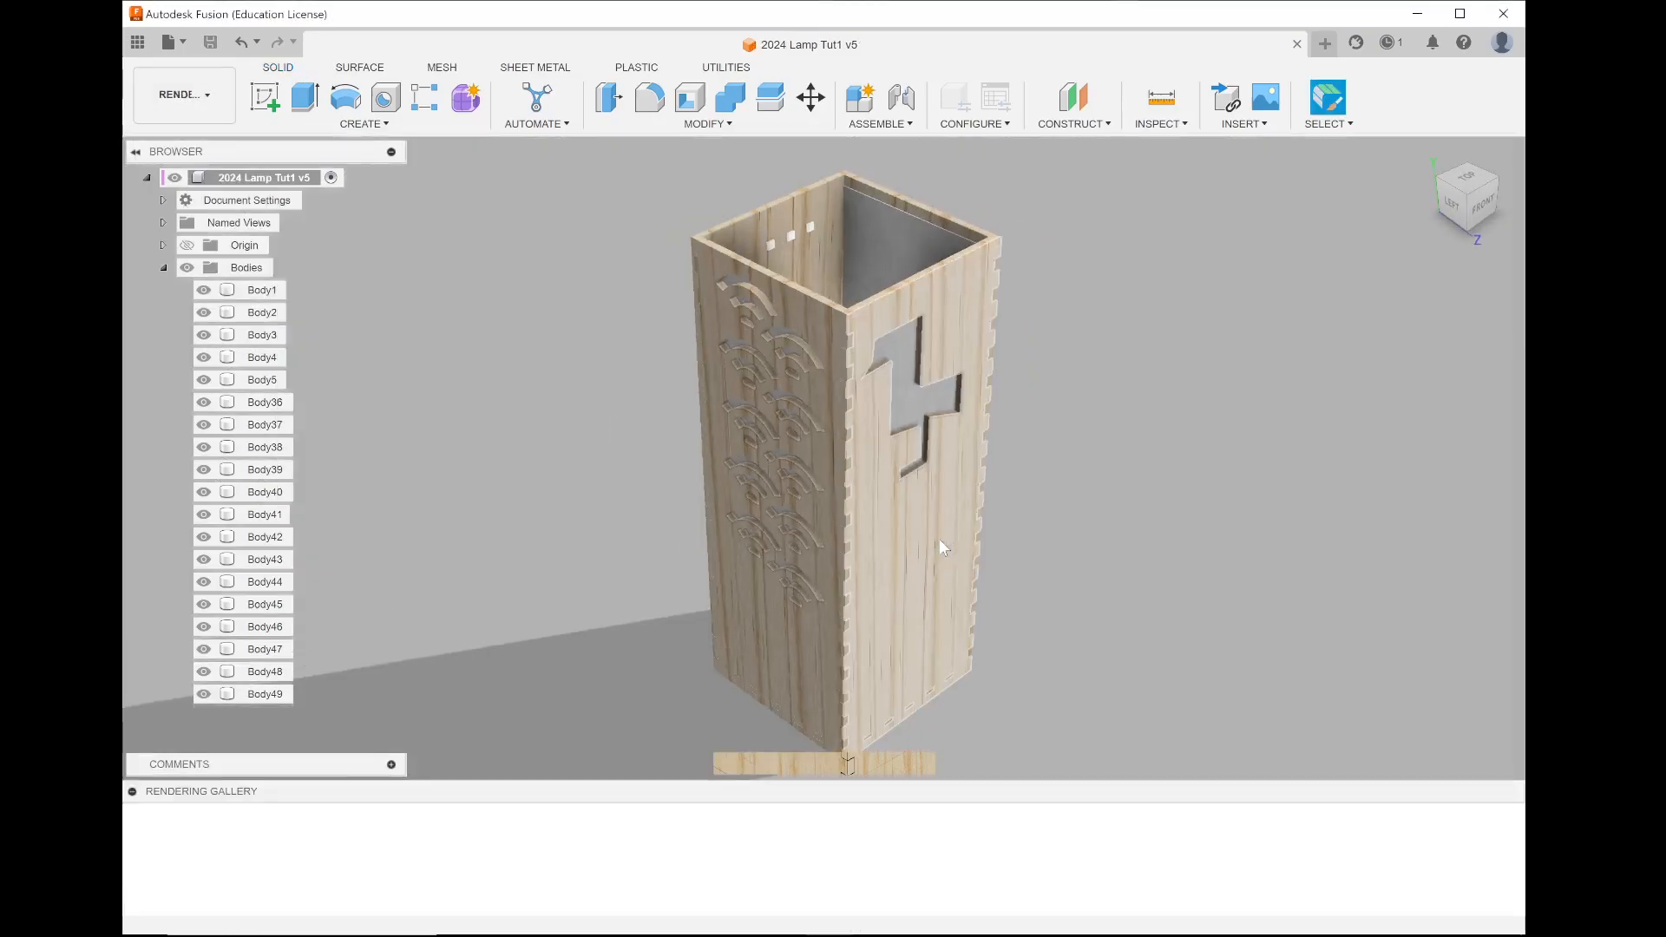
Step: Orient the lamp toward its left, wave-patterned wall and start a Standard-quality cloud render at the 800 x 600 web size
click(1468, 208)
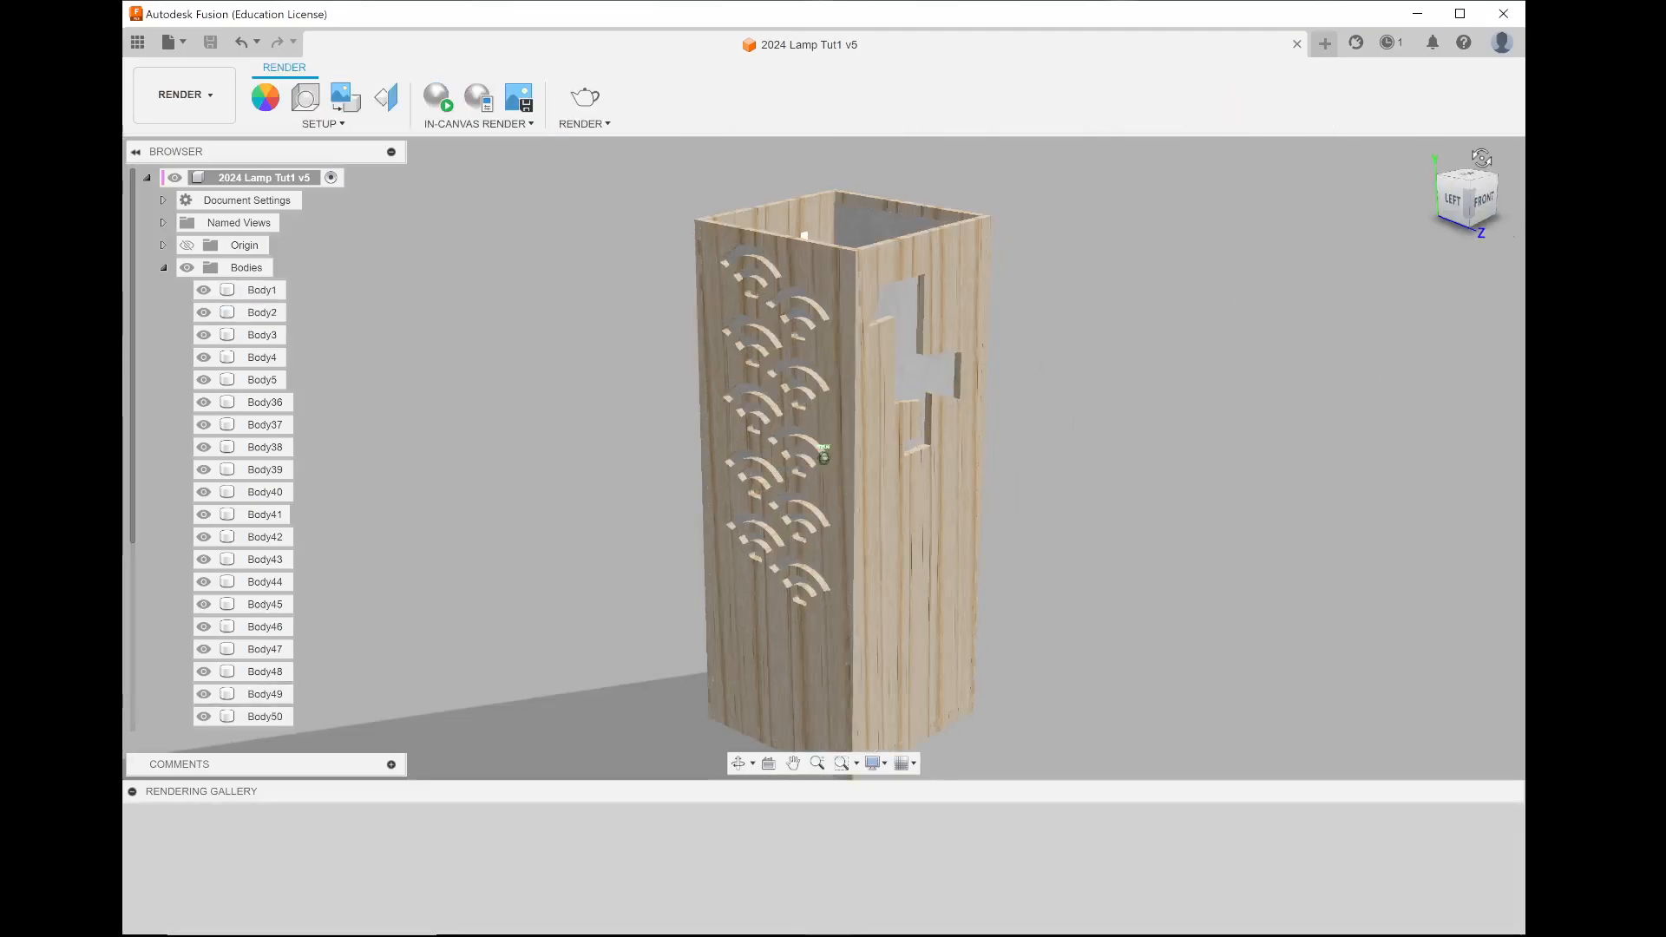
drag(1516, 150, 1540, 167)
drag(1473, 213, 1466, 204)
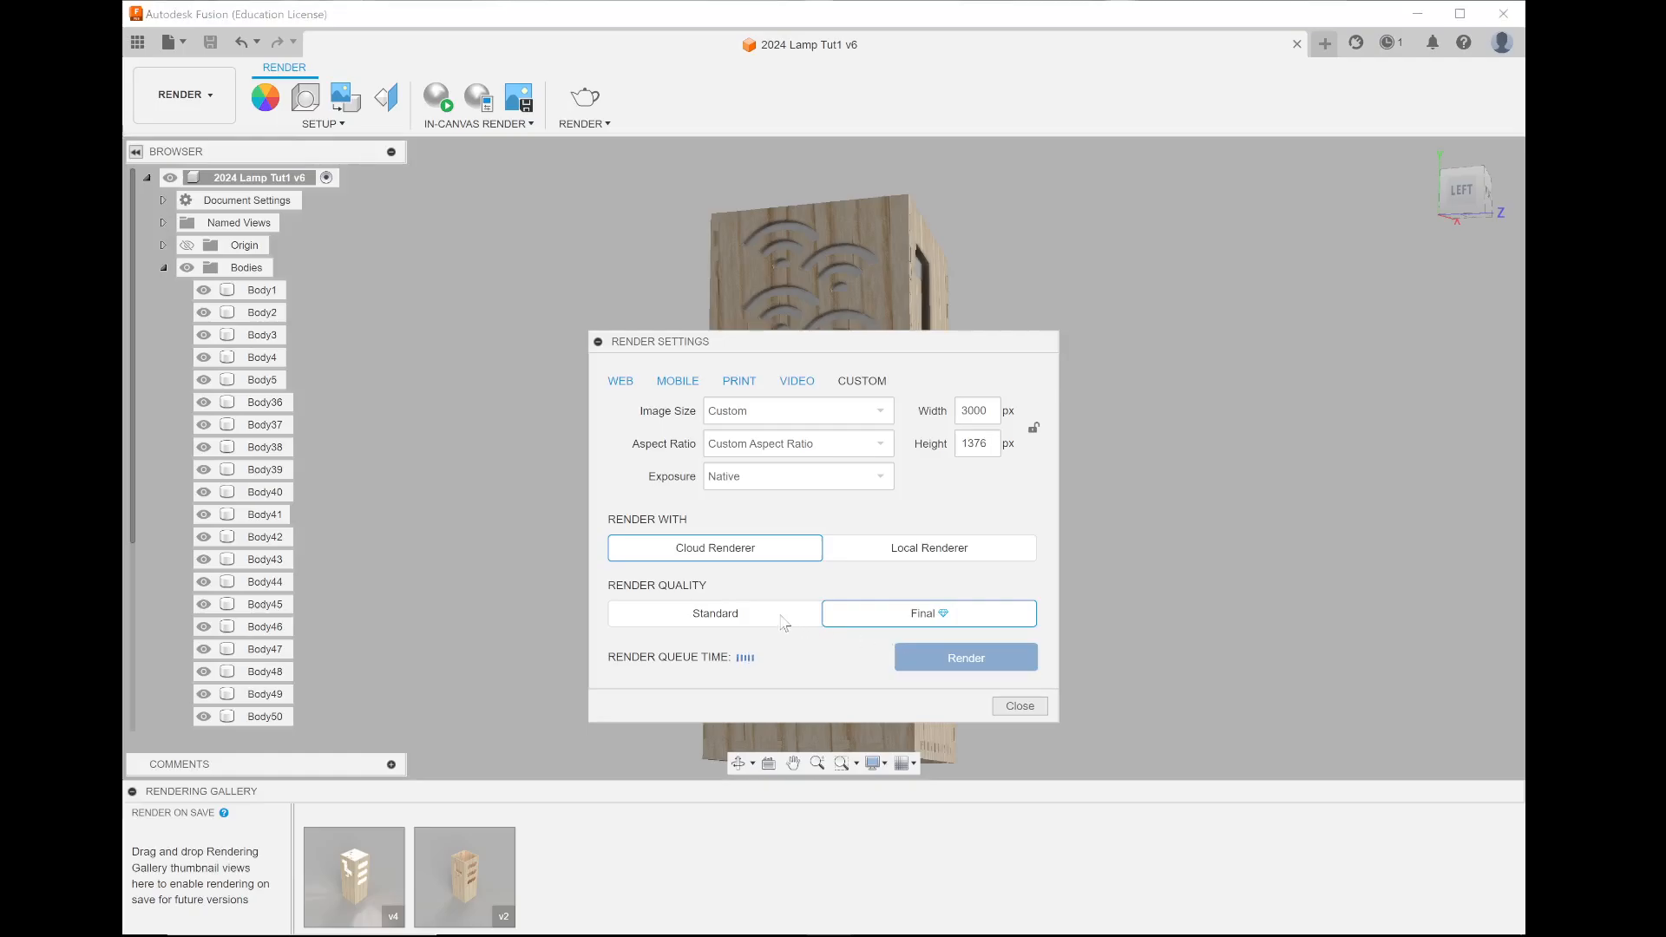
click(782, 618)
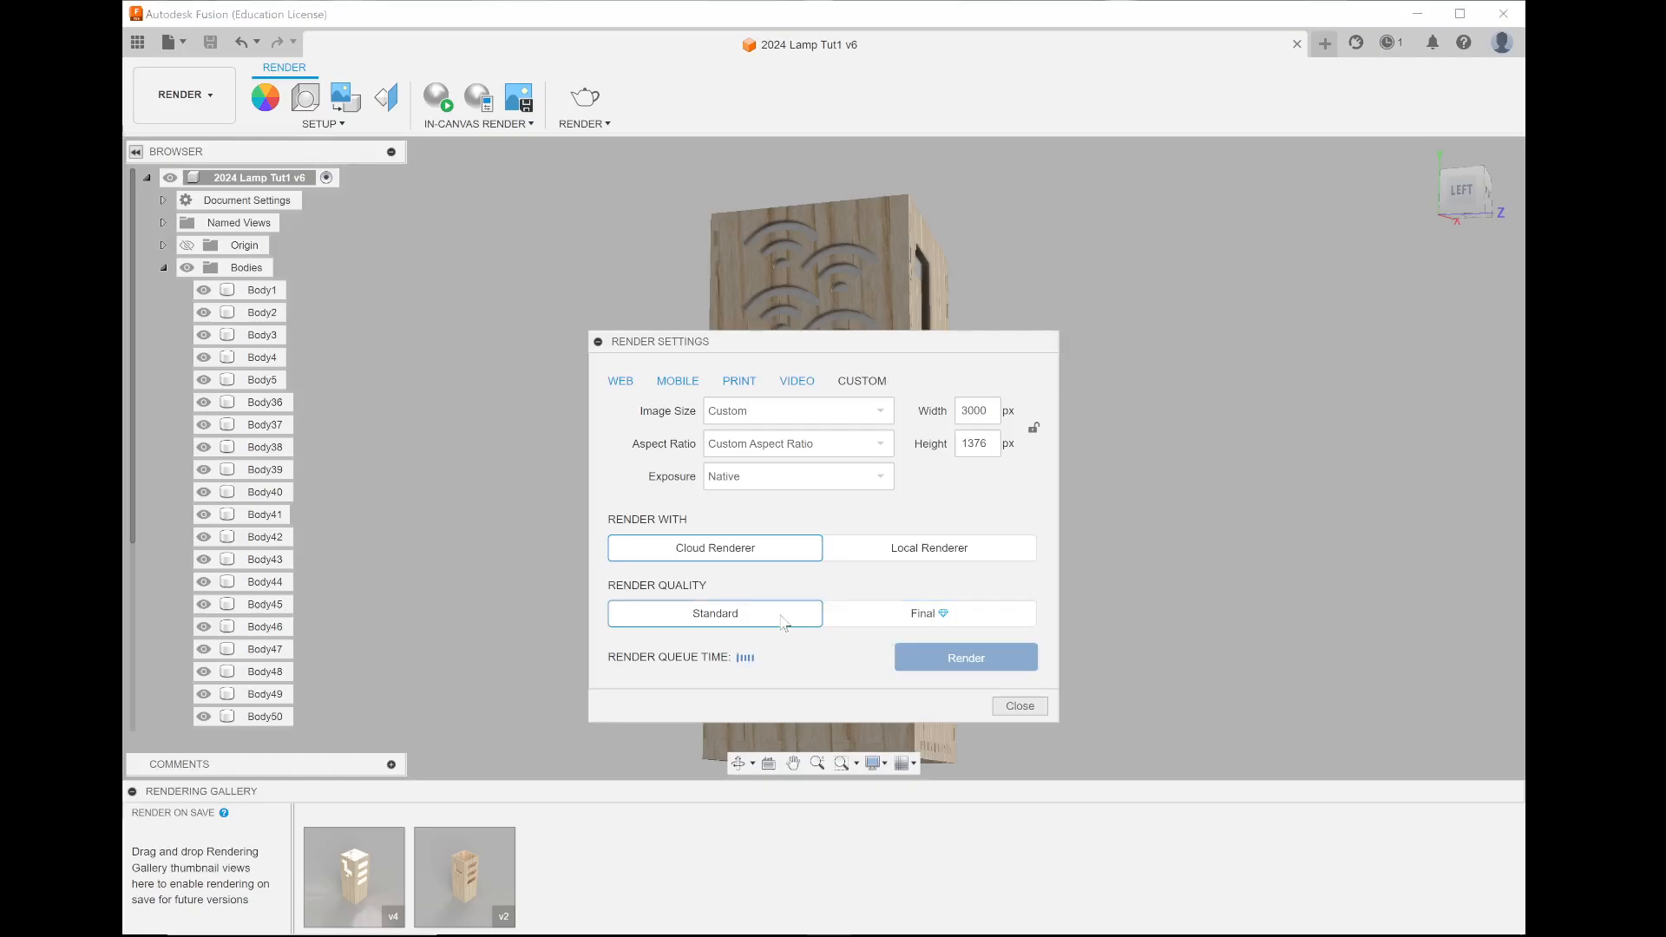
click(622, 386)
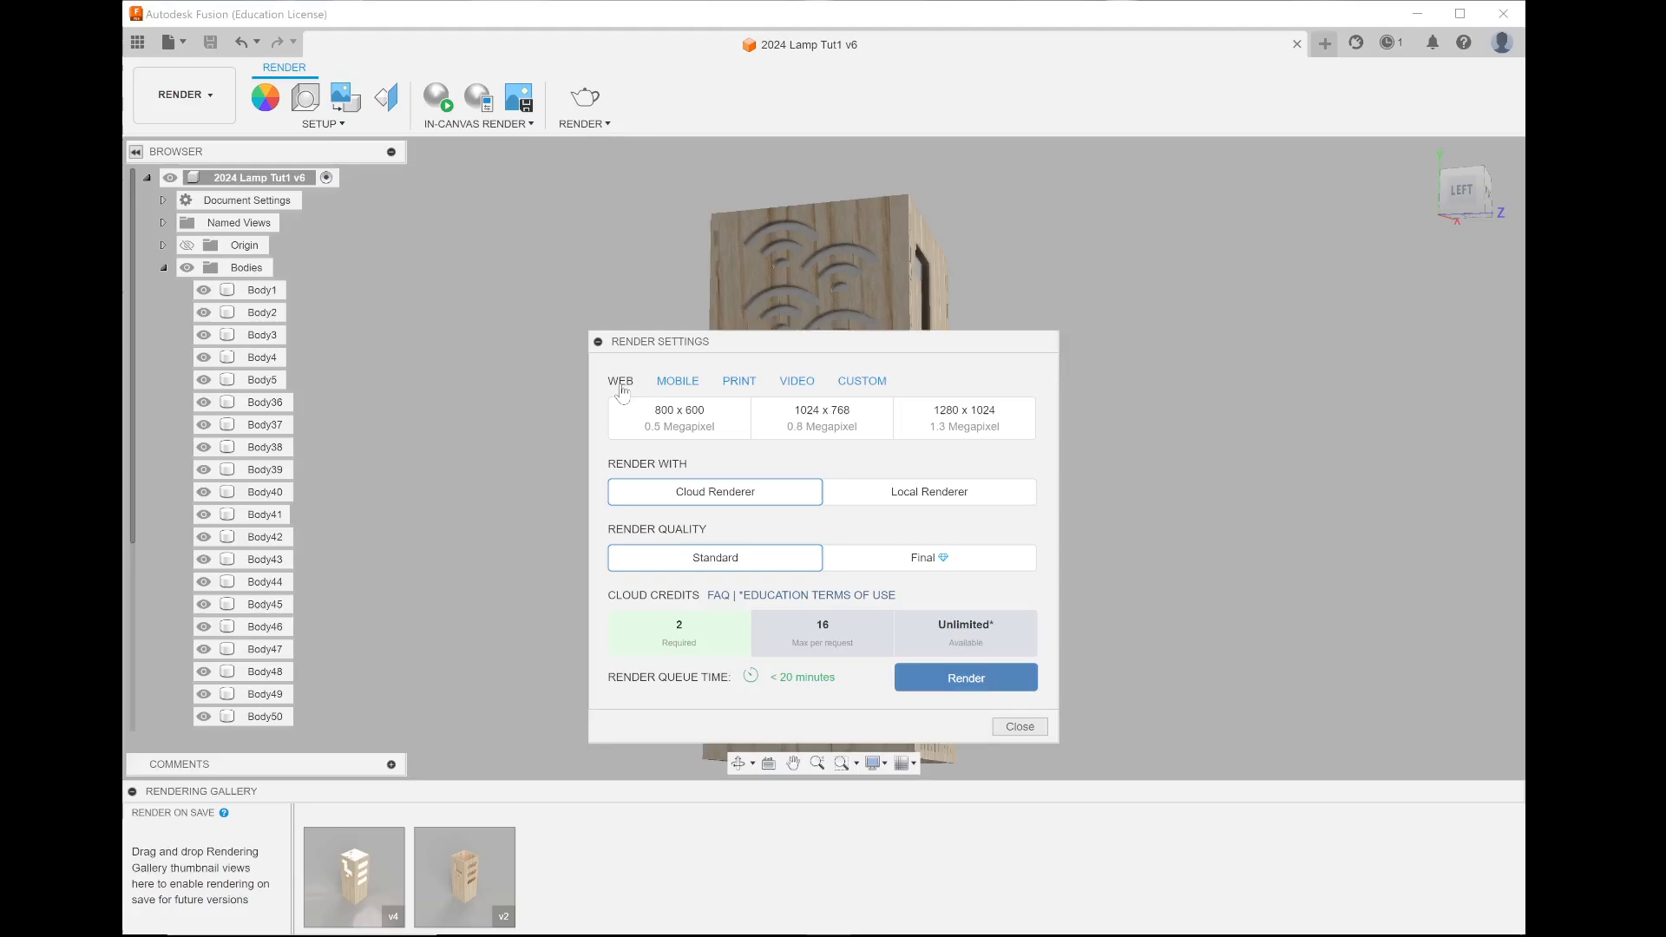
click(689, 419)
click(946, 679)
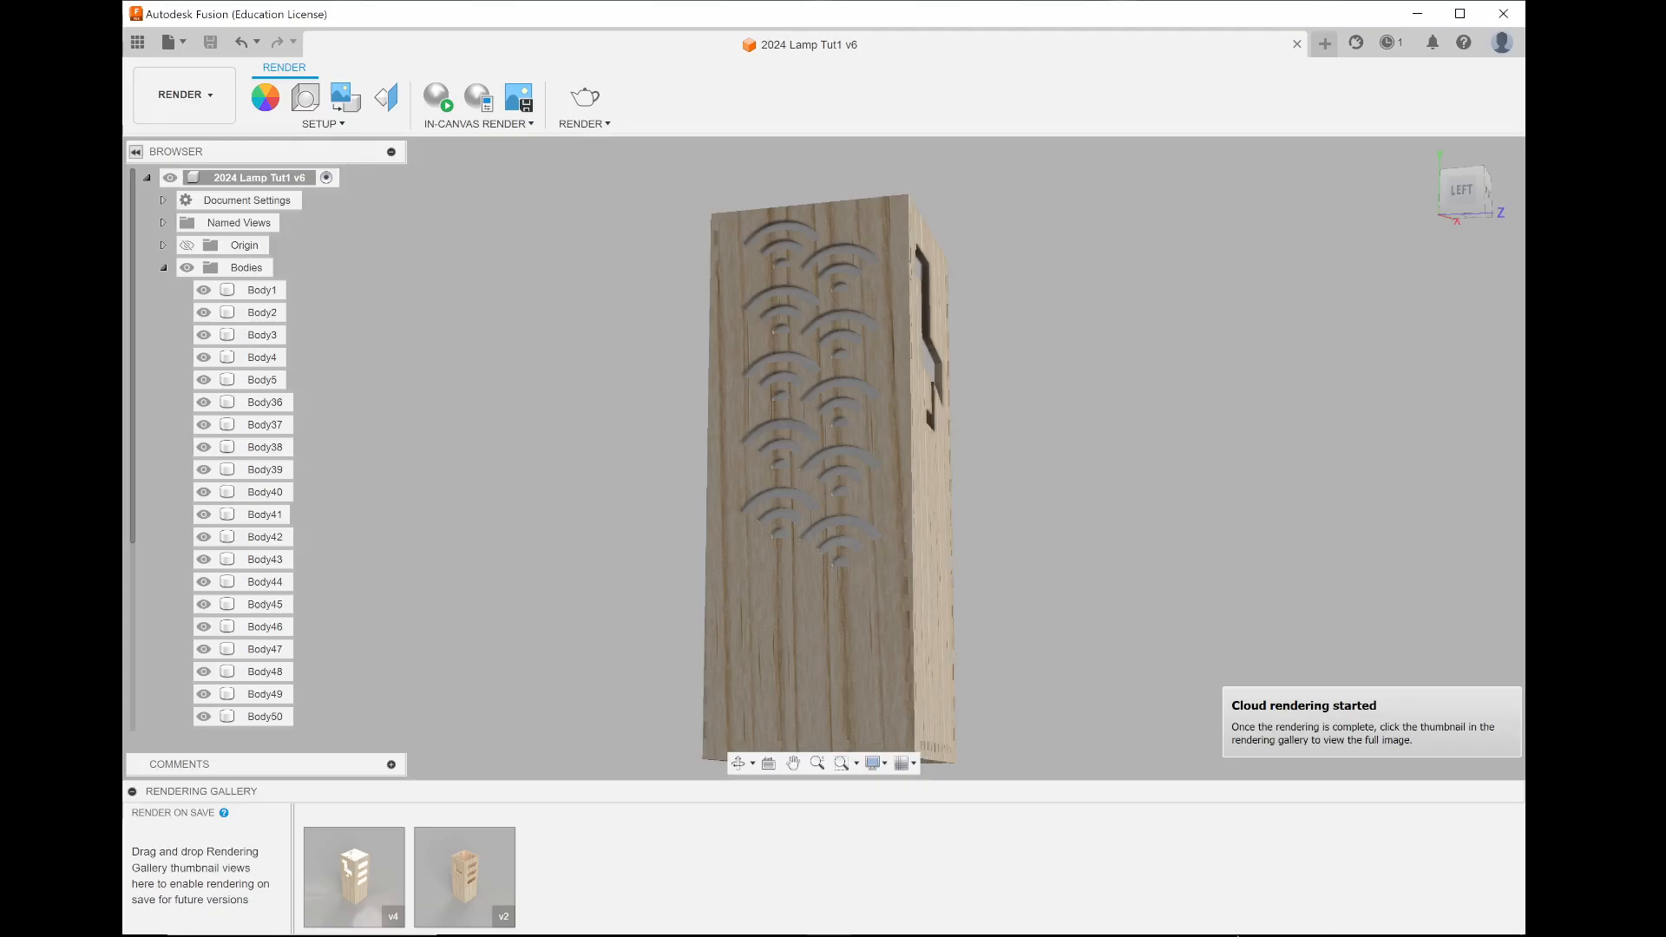
mouse_move(1197, 932)
click(940, 919)
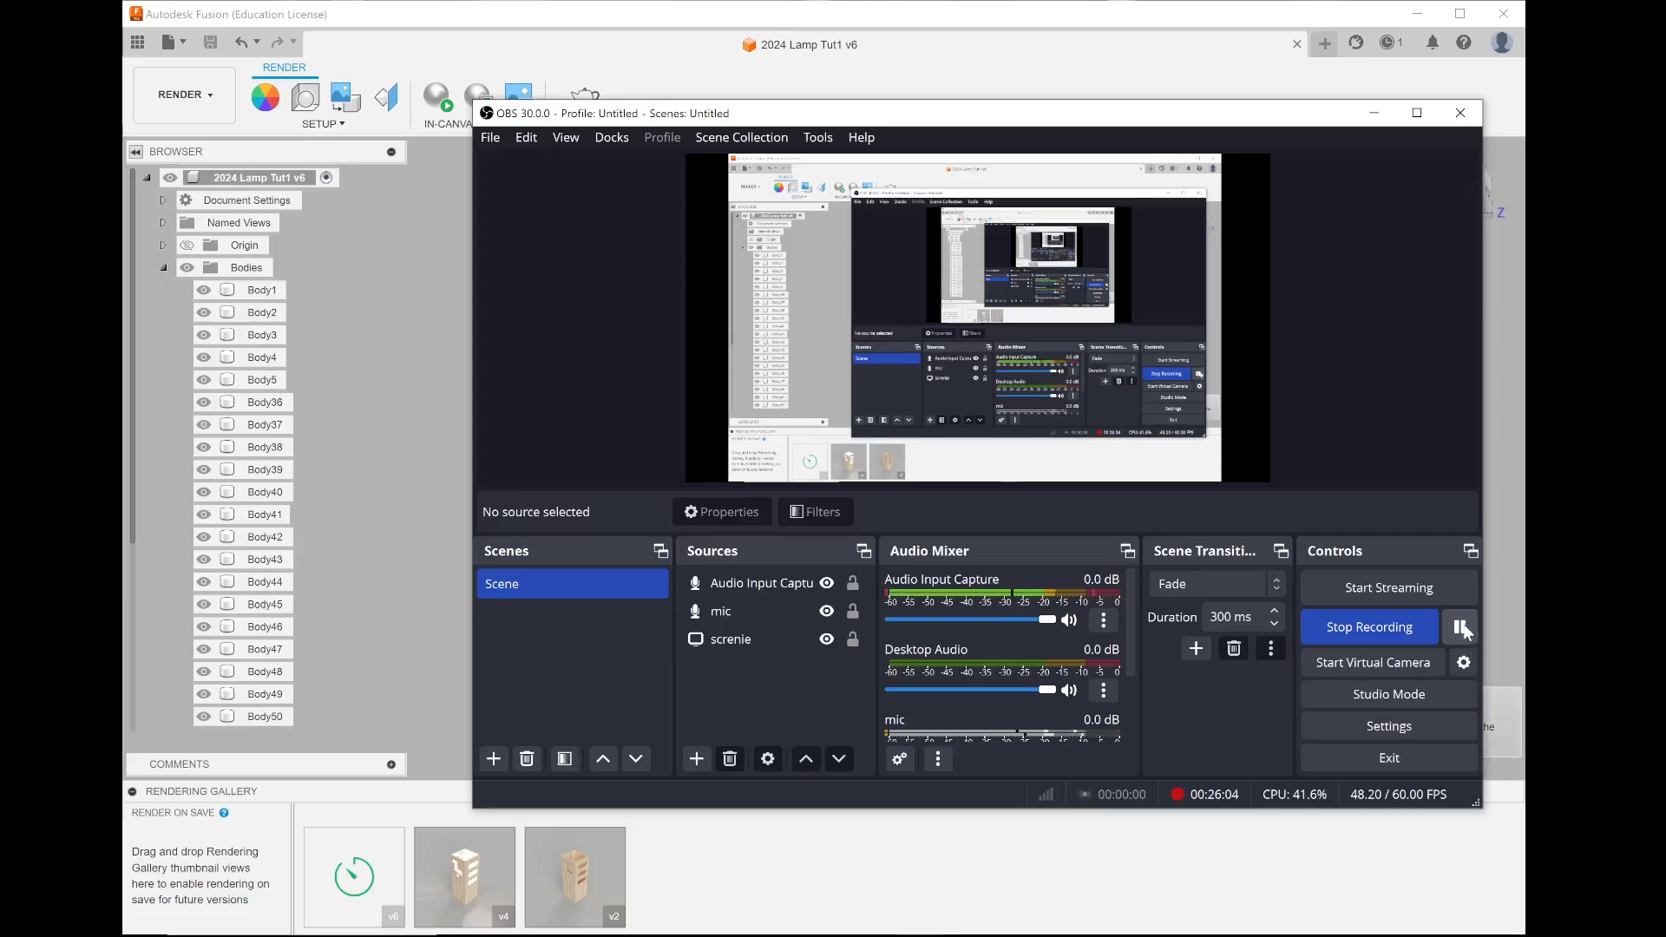
click(1377, 120)
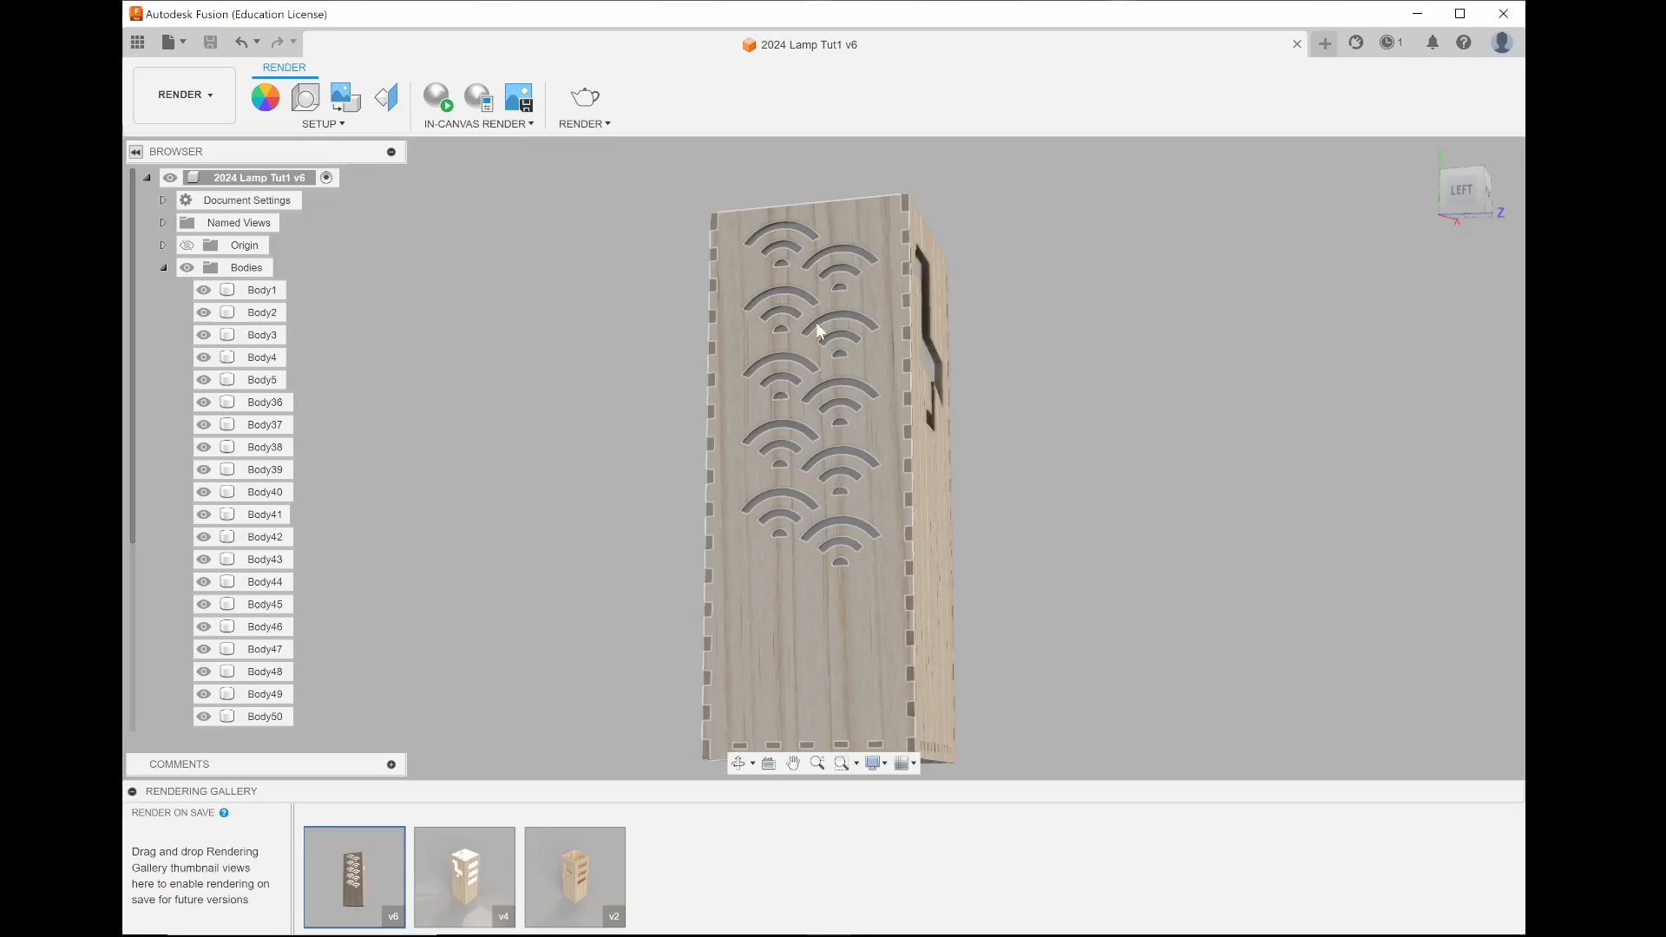
click(882, 408)
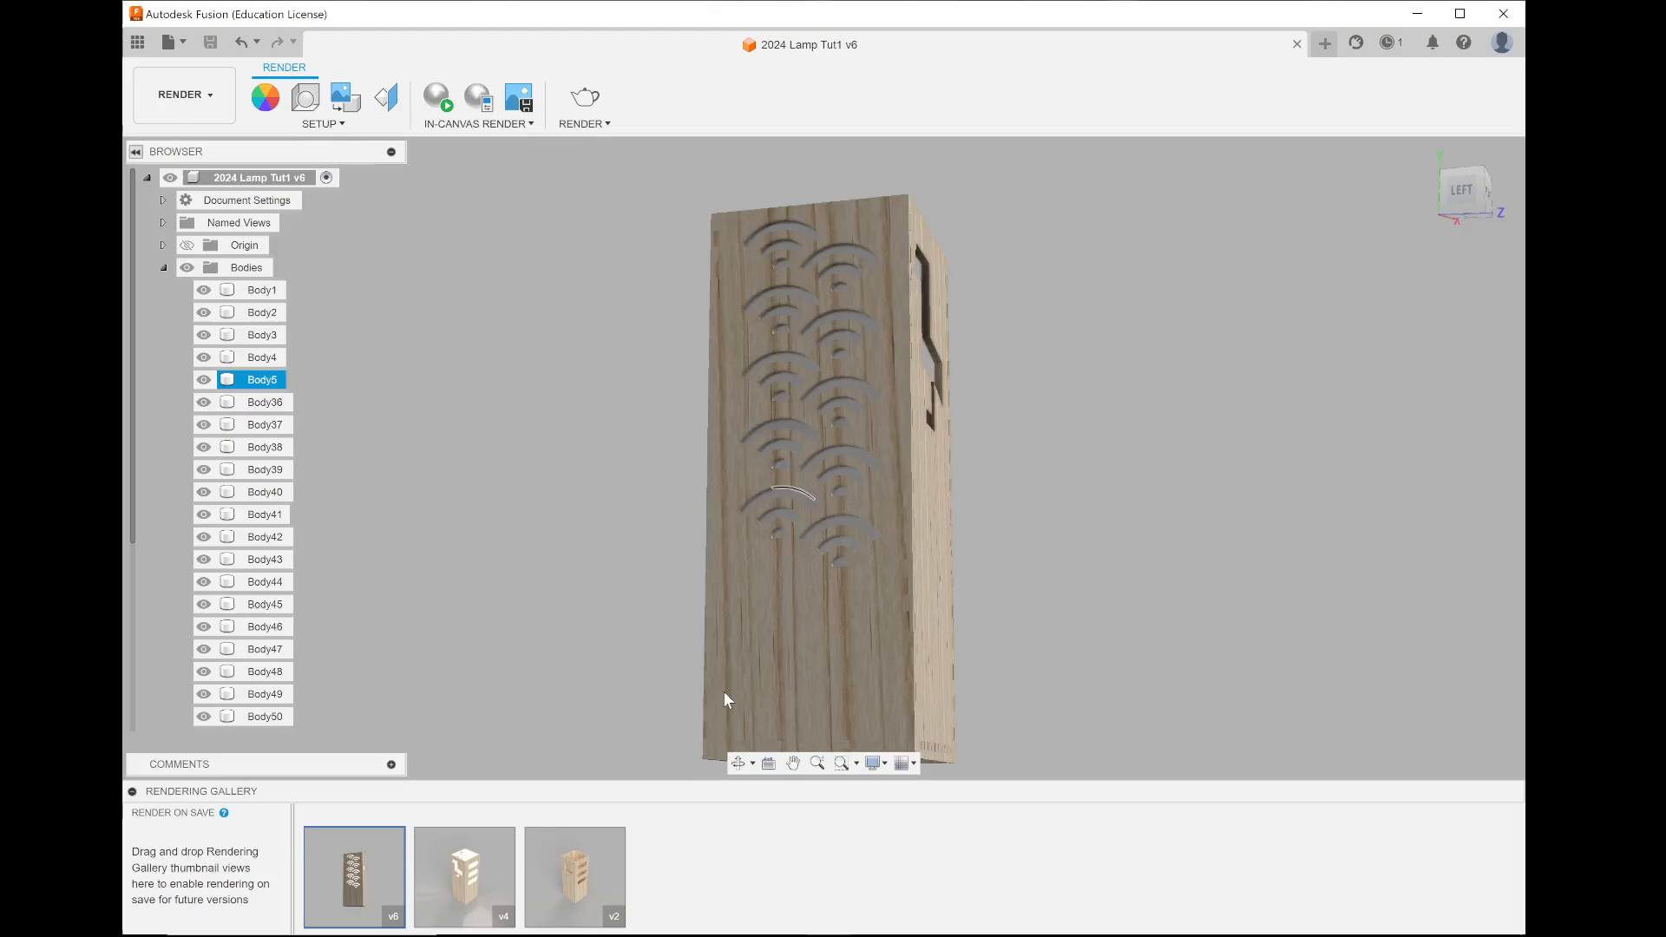
Step: Open the v6 render from the rendering gallery, enlarge the viewer to examine the lit cutouts, and close it
mouse_move(372, 862)
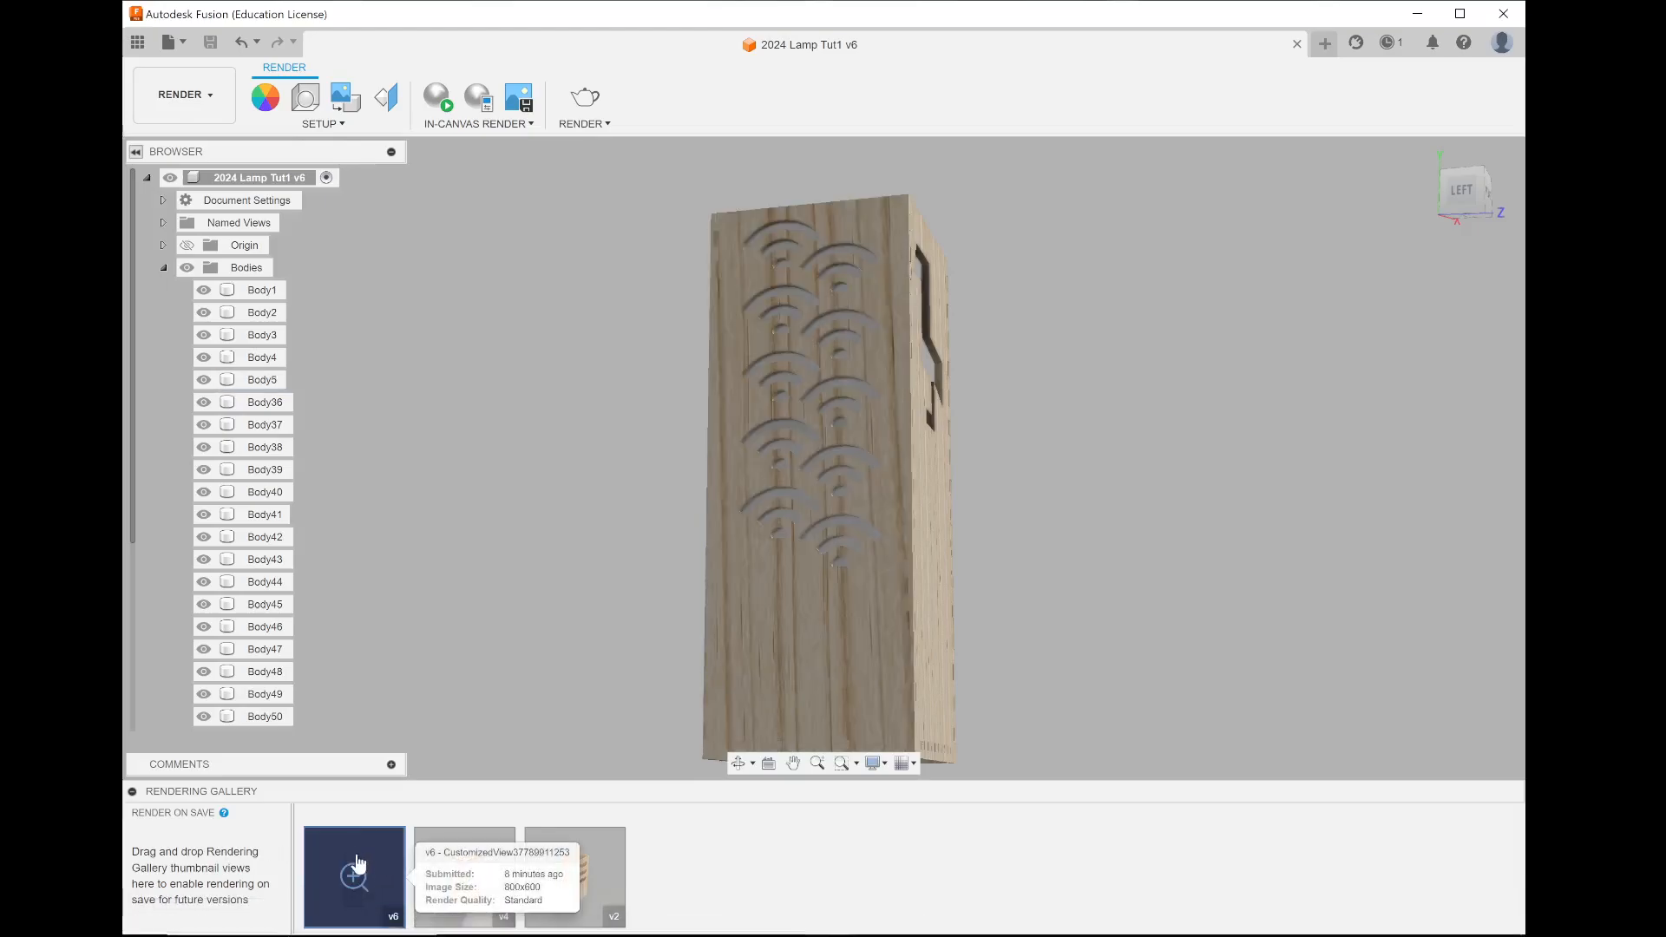
click(357, 856)
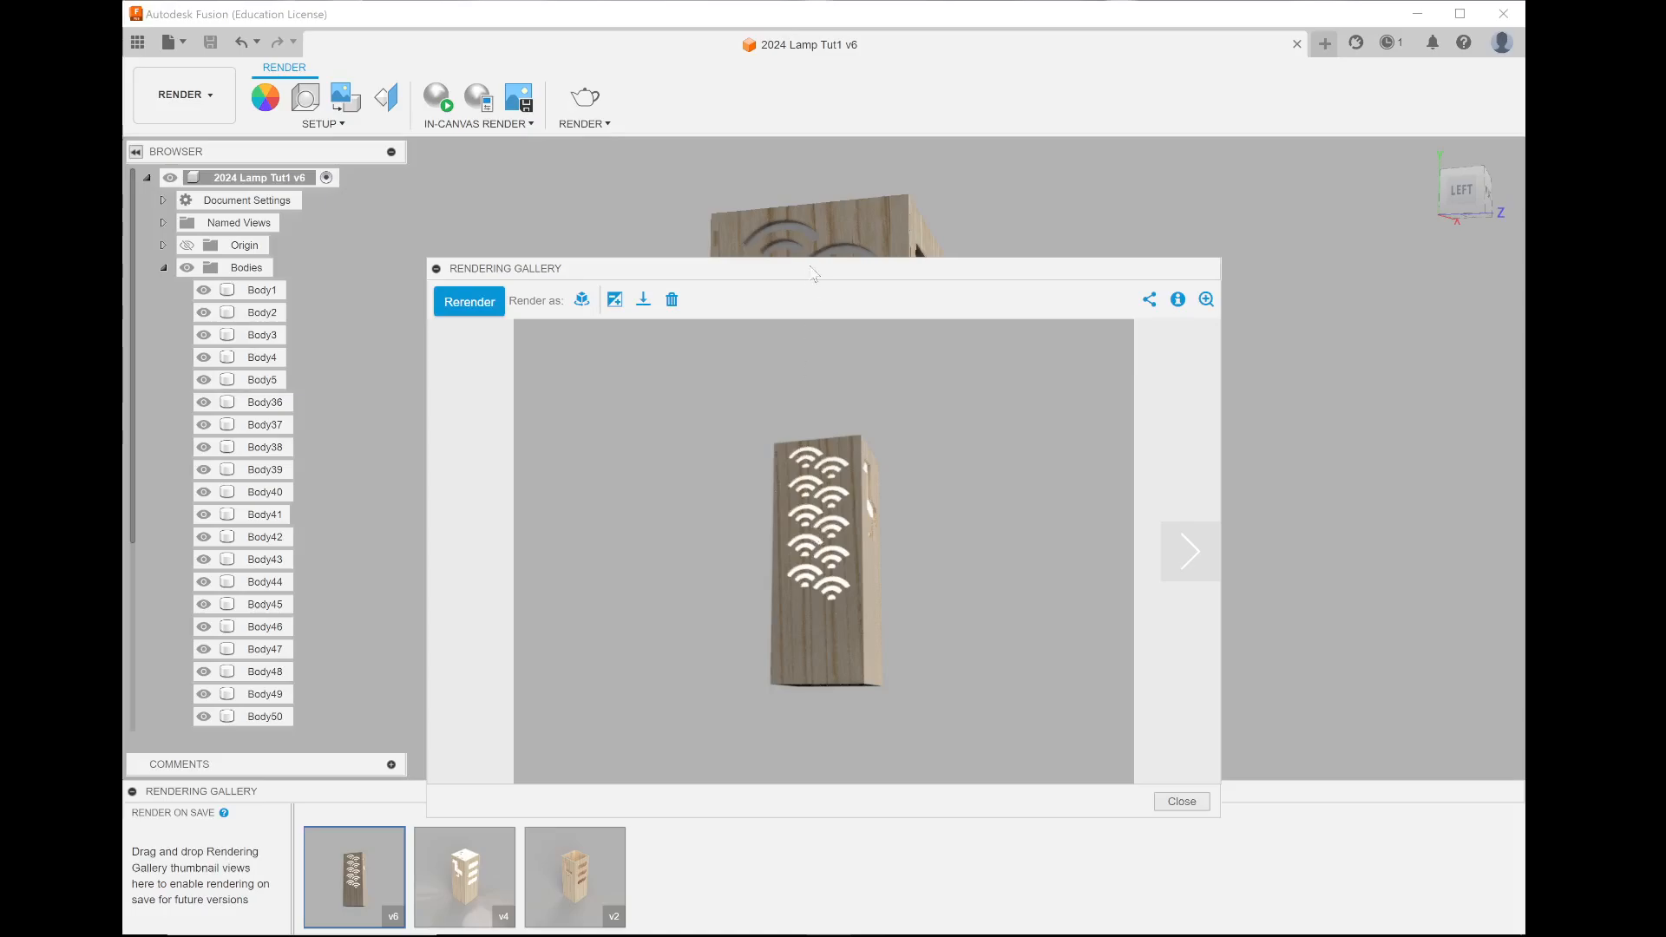
drag(804, 276, 534, 26)
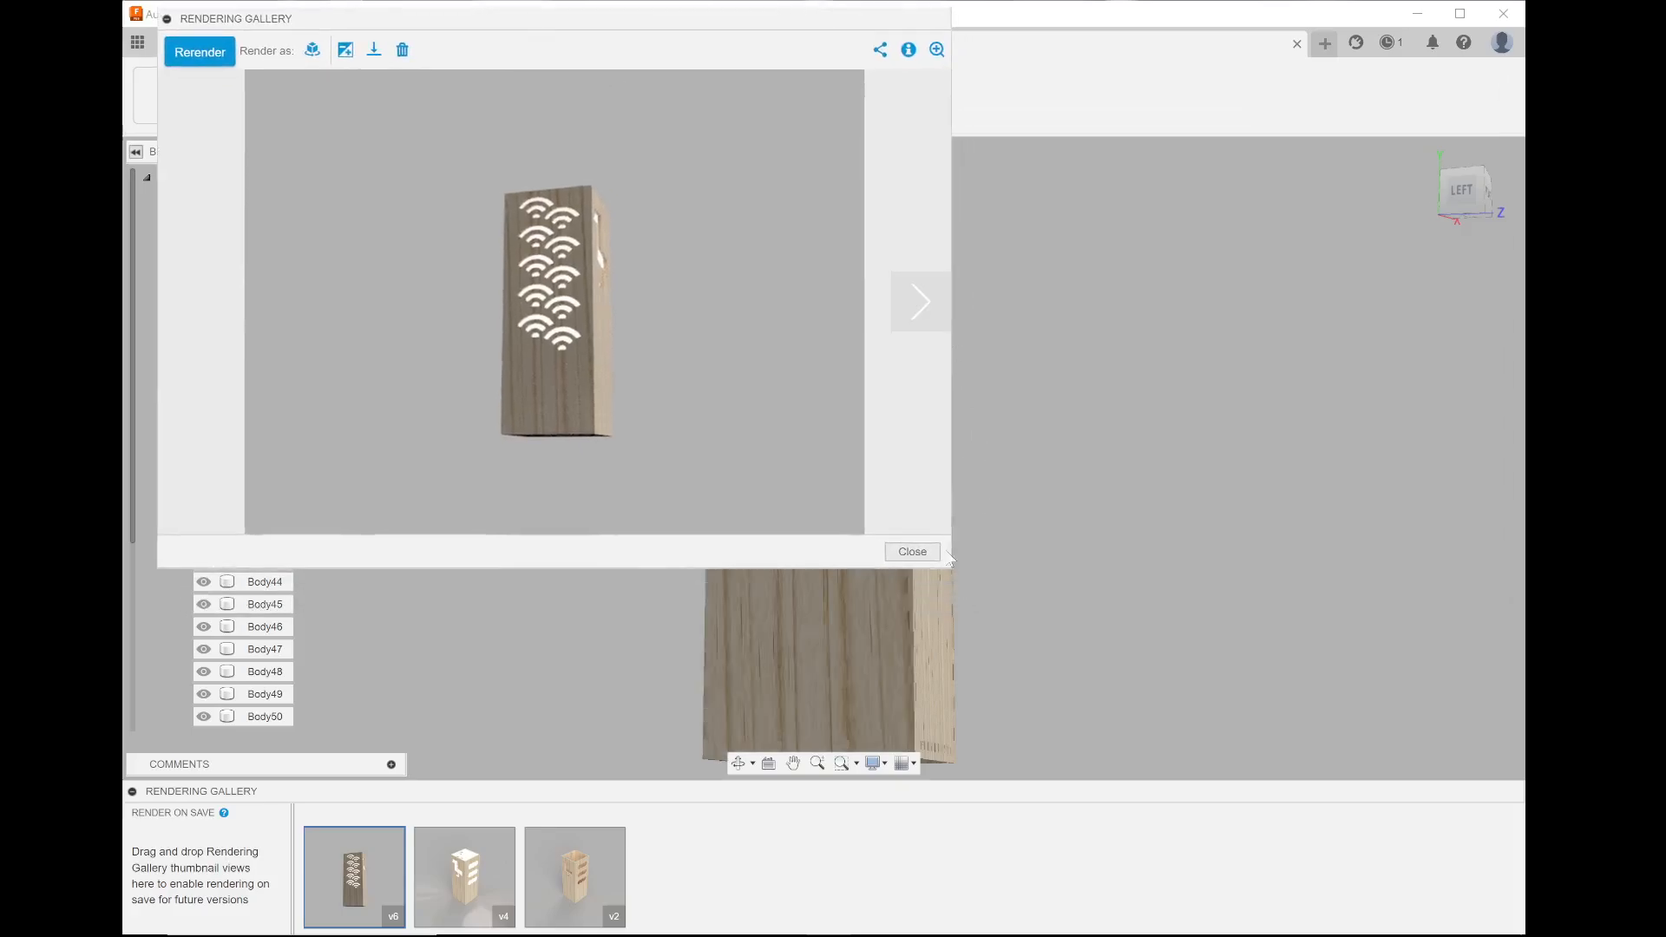
drag(1055, 618, 1393, 910)
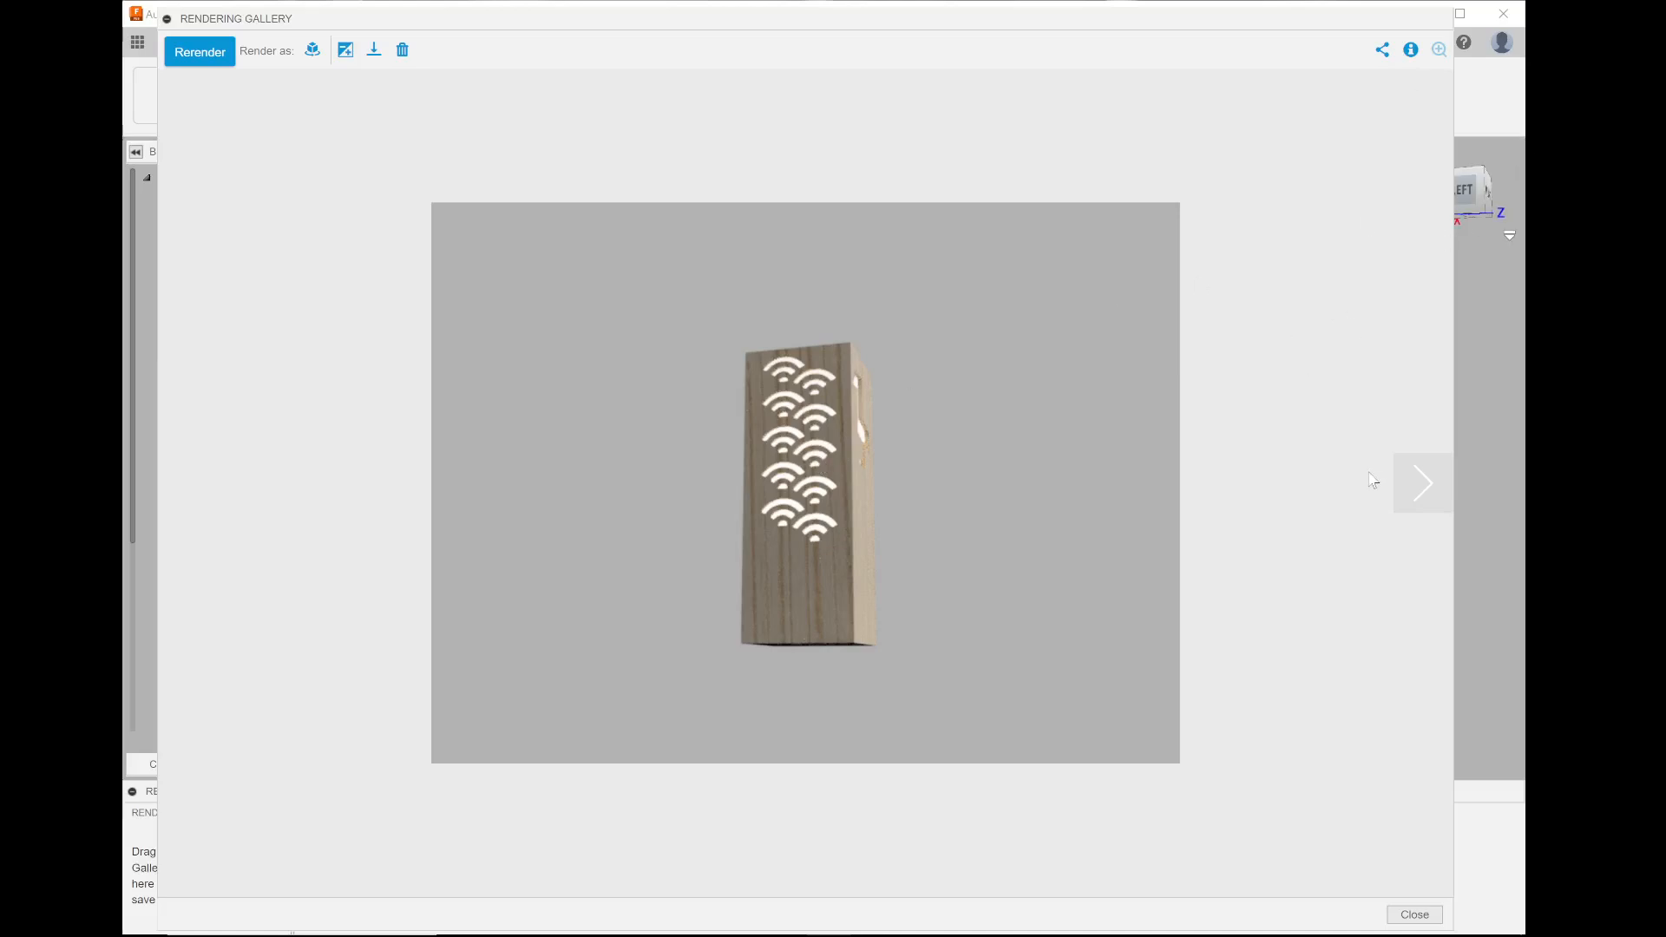
click(1412, 915)
click(883, 423)
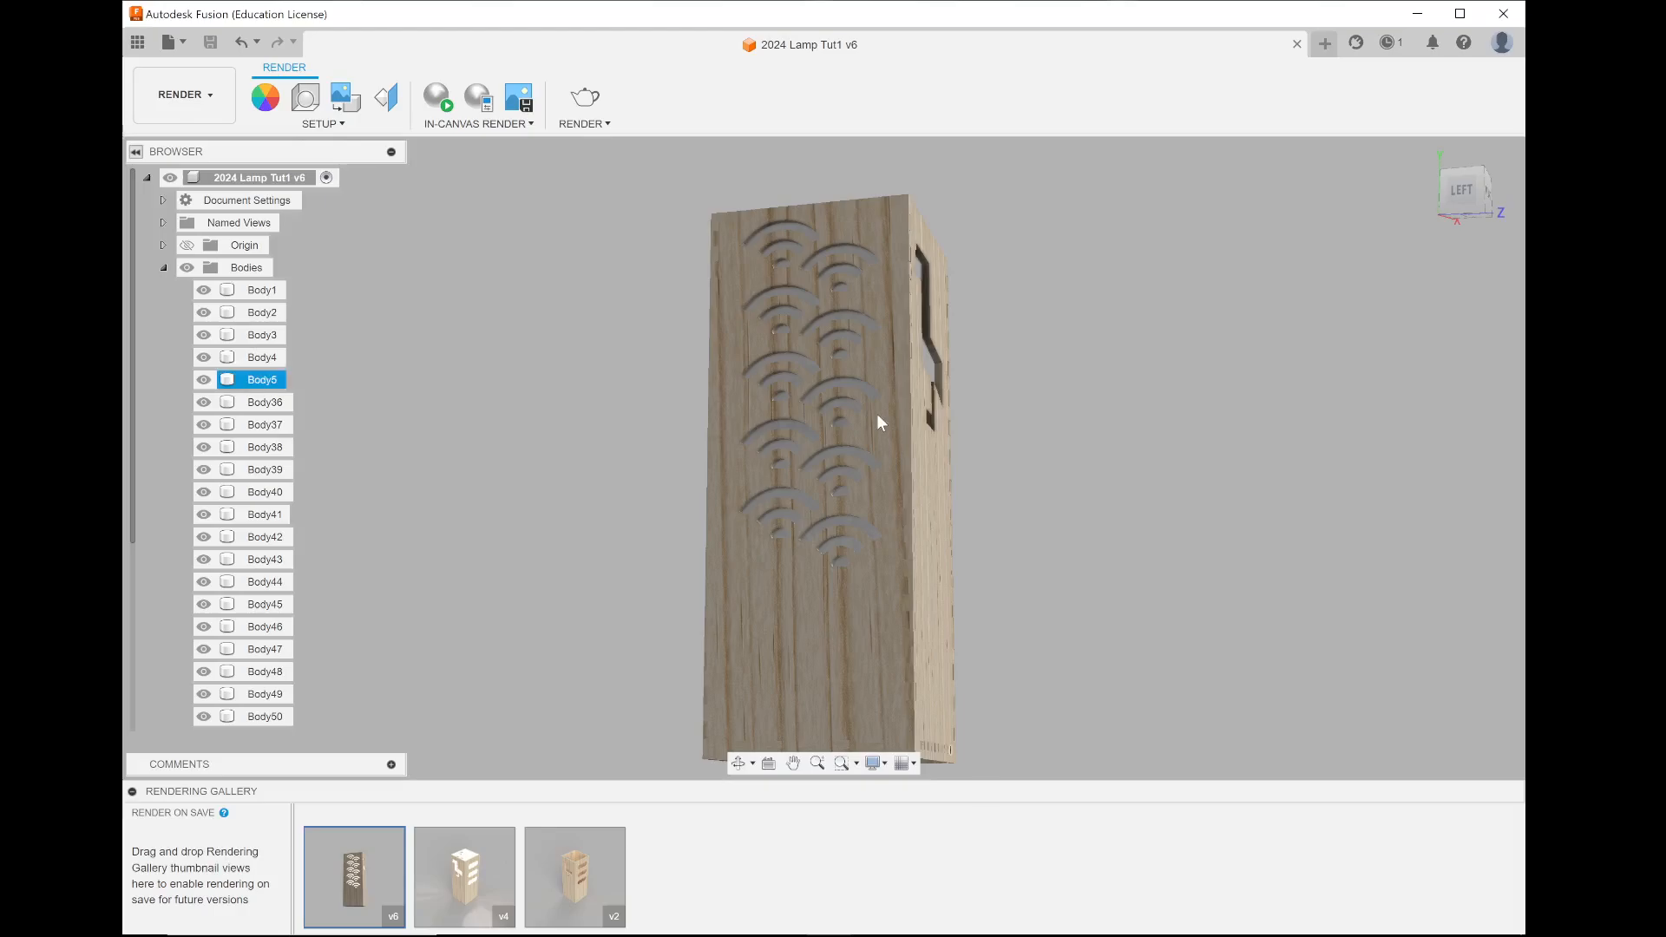
click(572, 198)
click(830, 328)
click(1224, 347)
click(1486, 168)
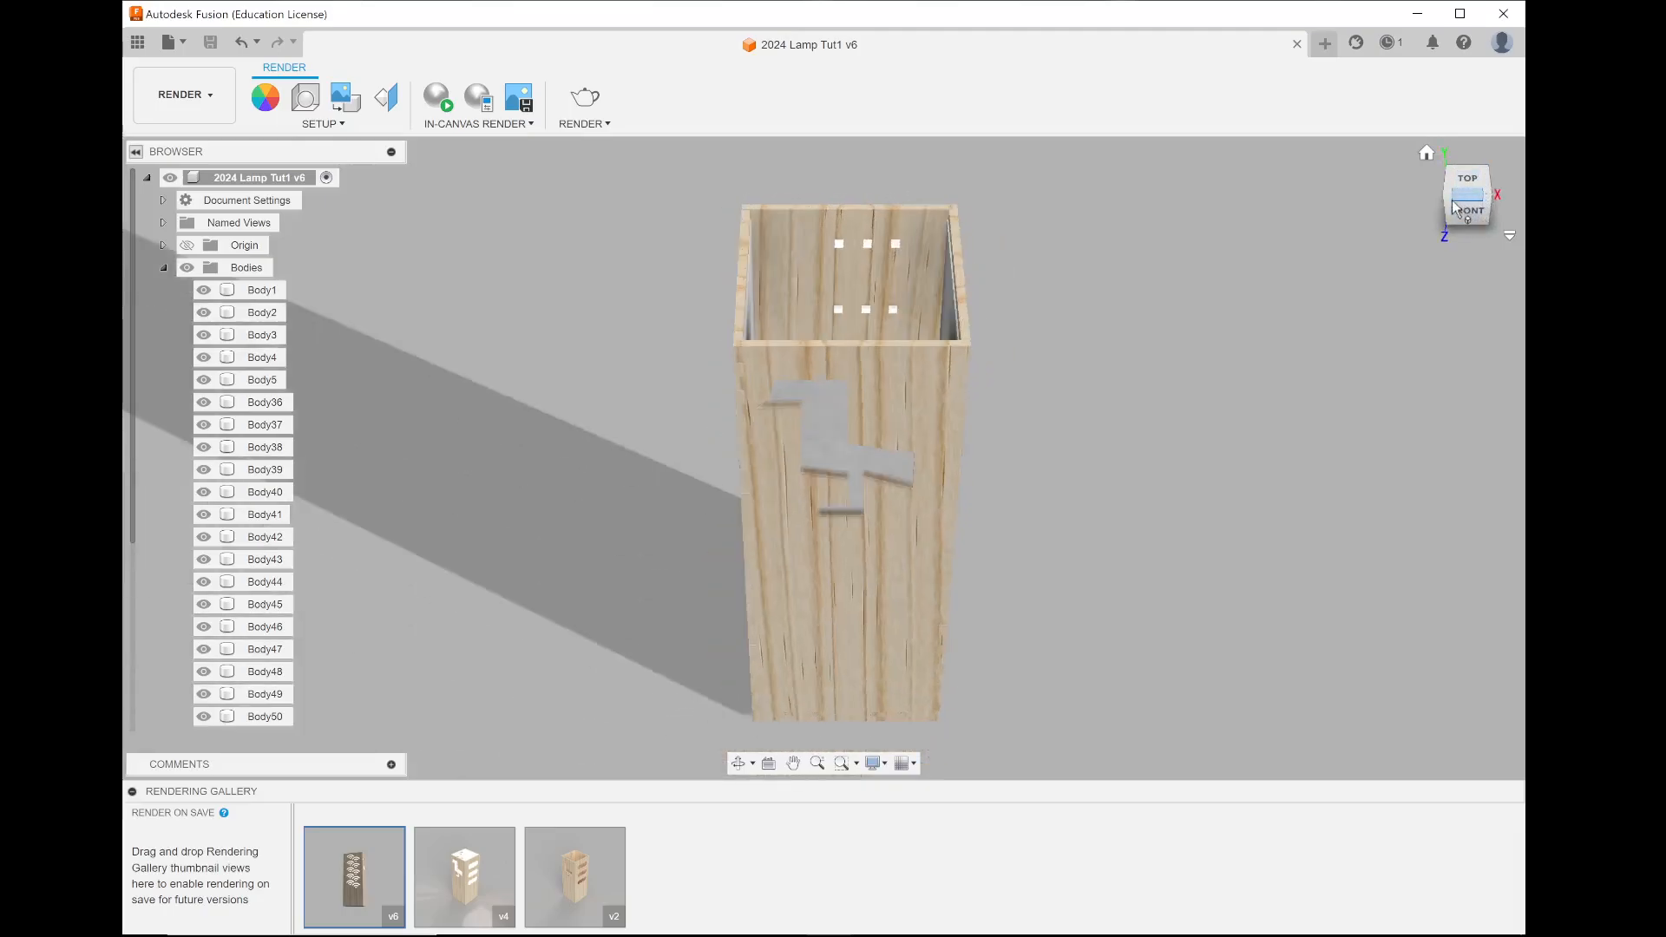
click(1453, 204)
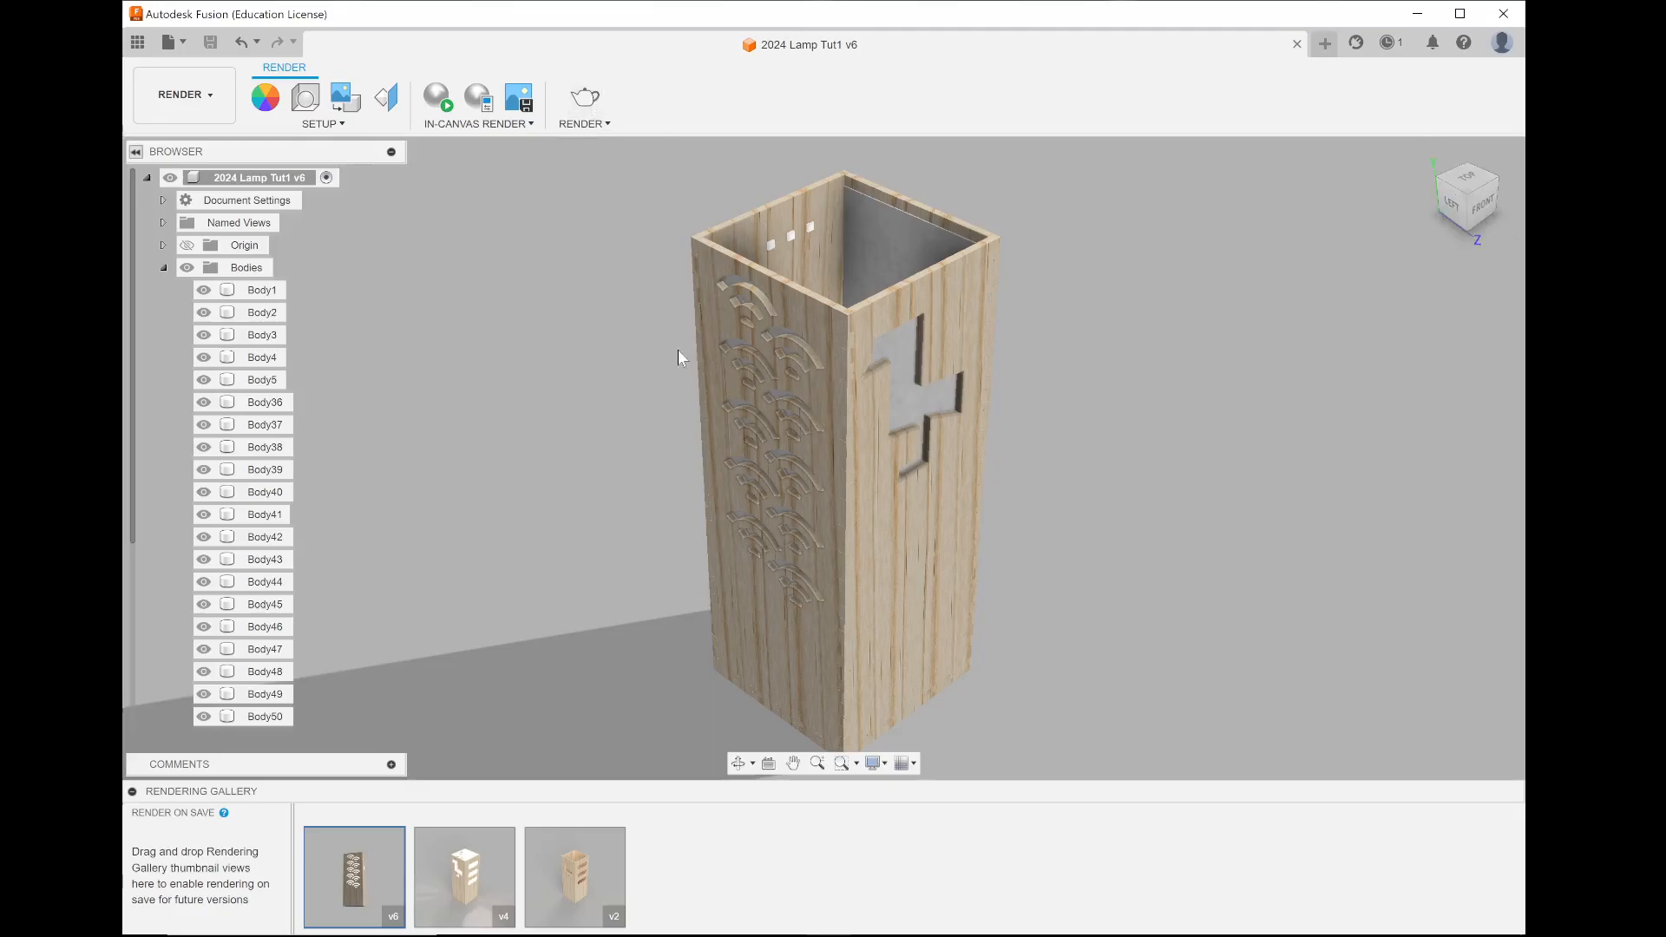
mouse_move(780, 935)
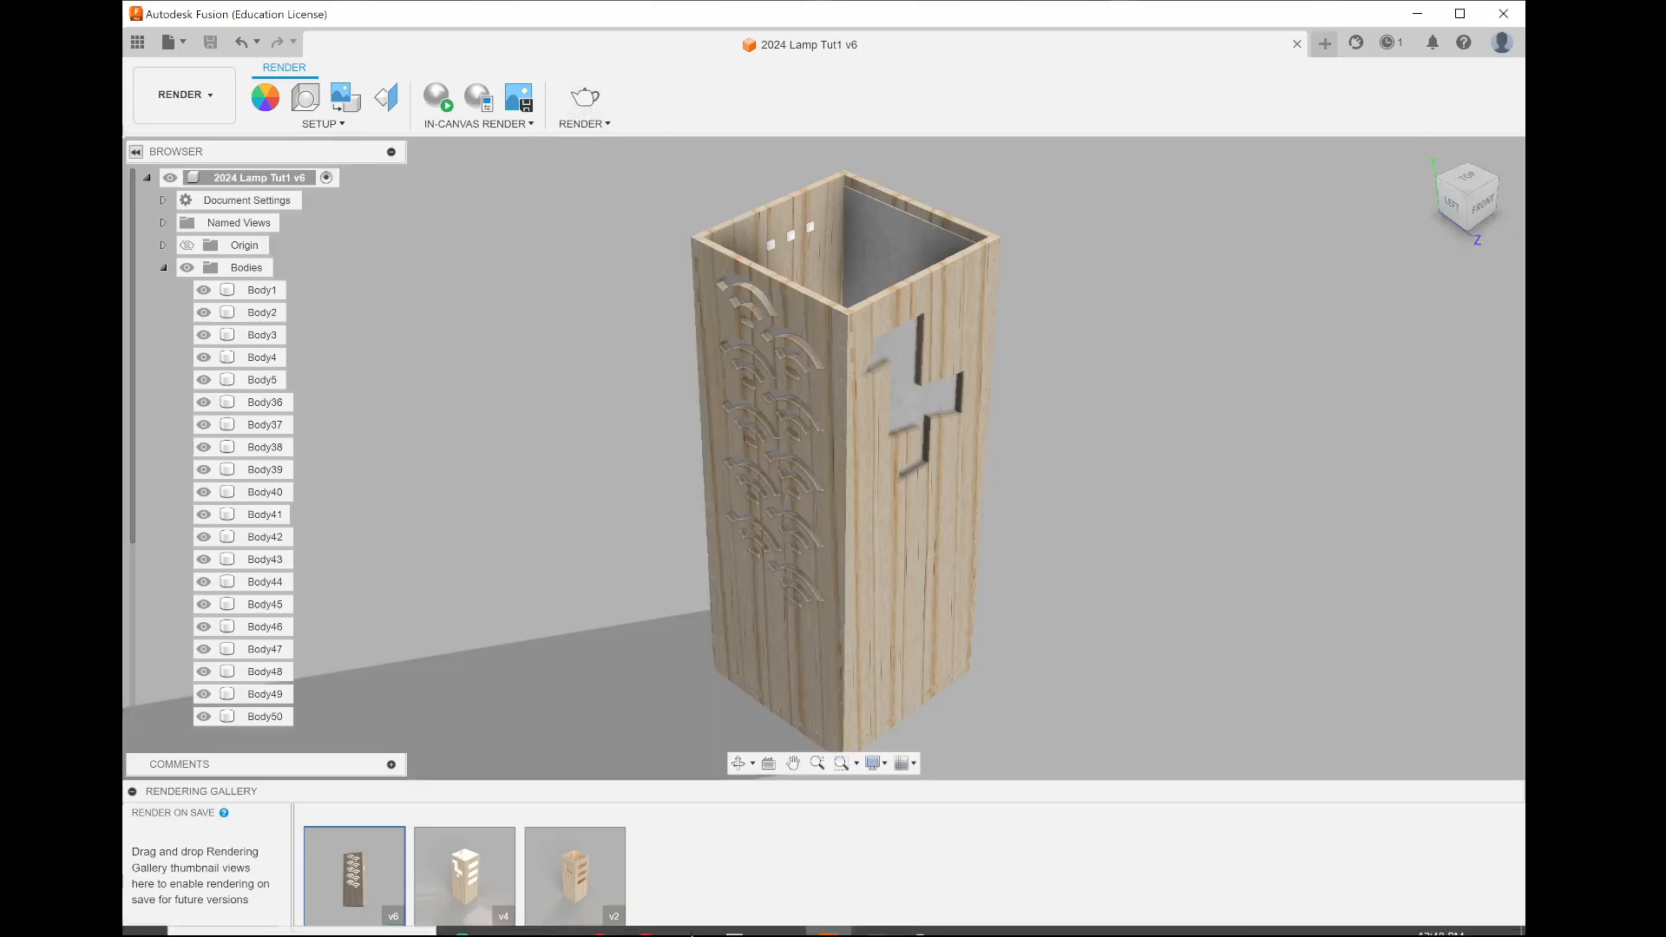
click(921, 933)
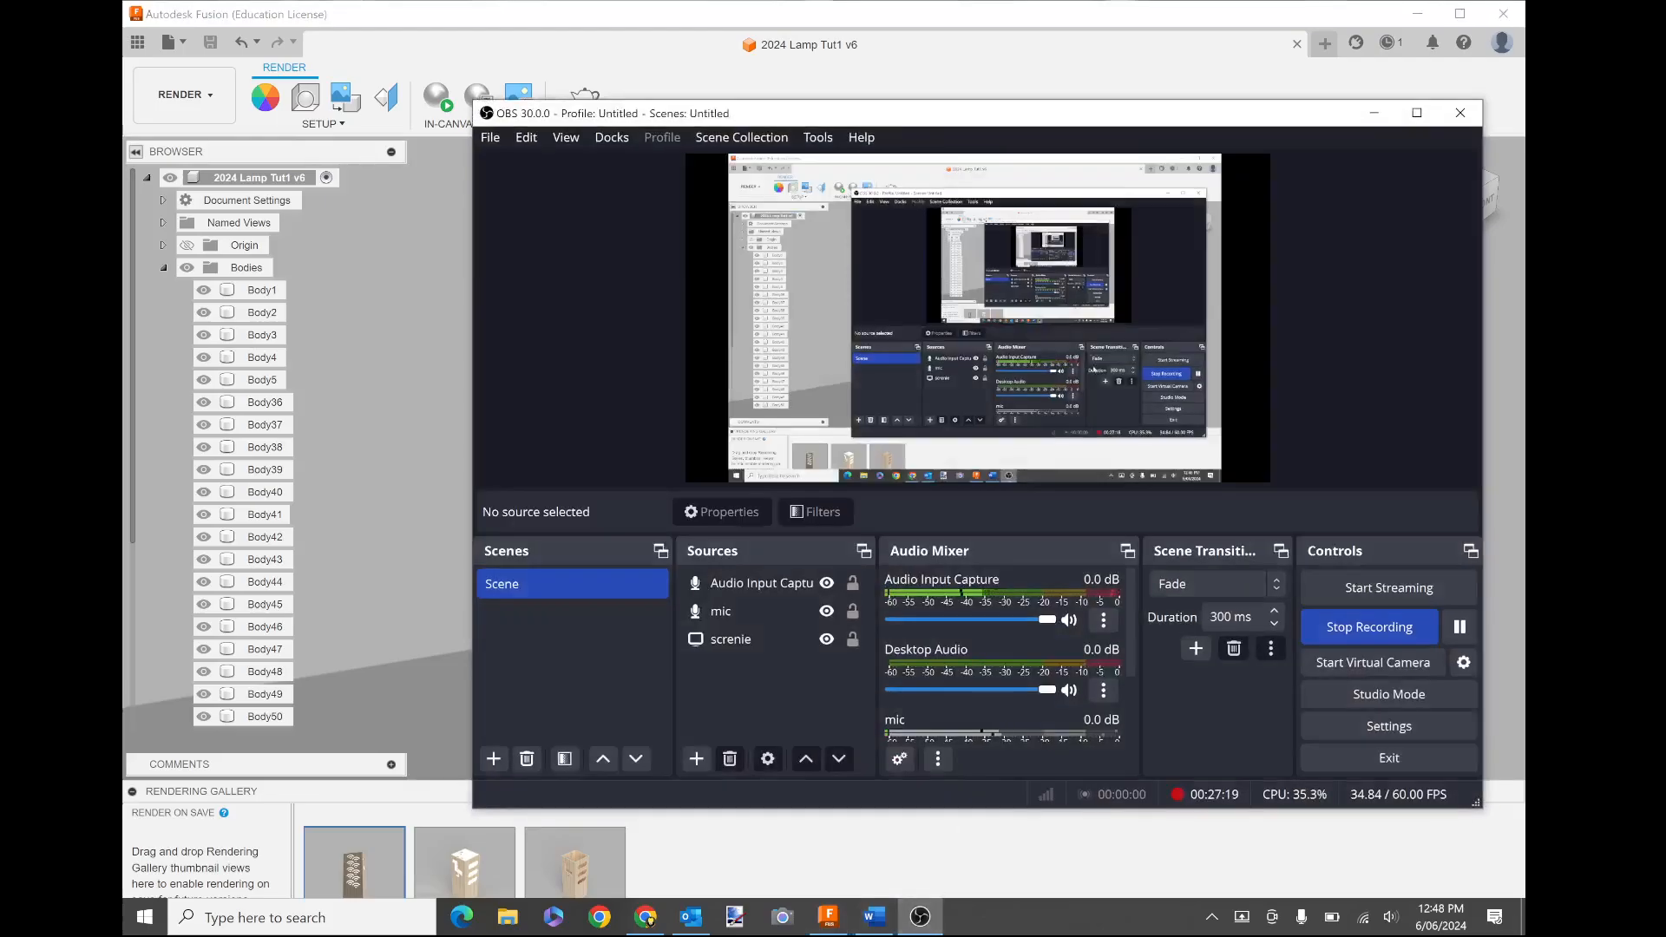